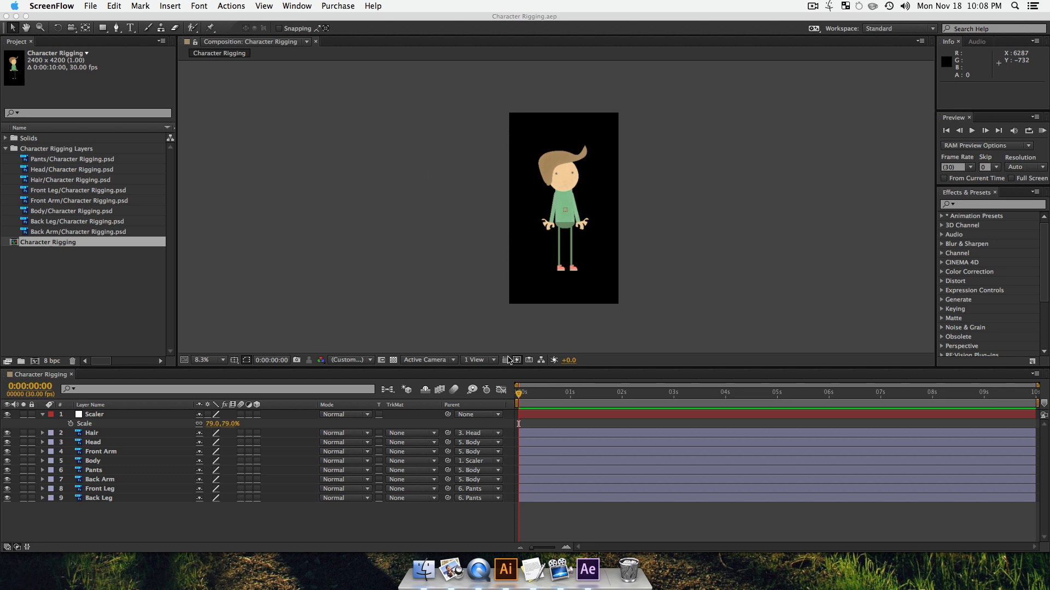
- Examine the full character and then a close-up of the head to see how the preview resolution adapts to zoom
left_click(556, 198)
key("z")
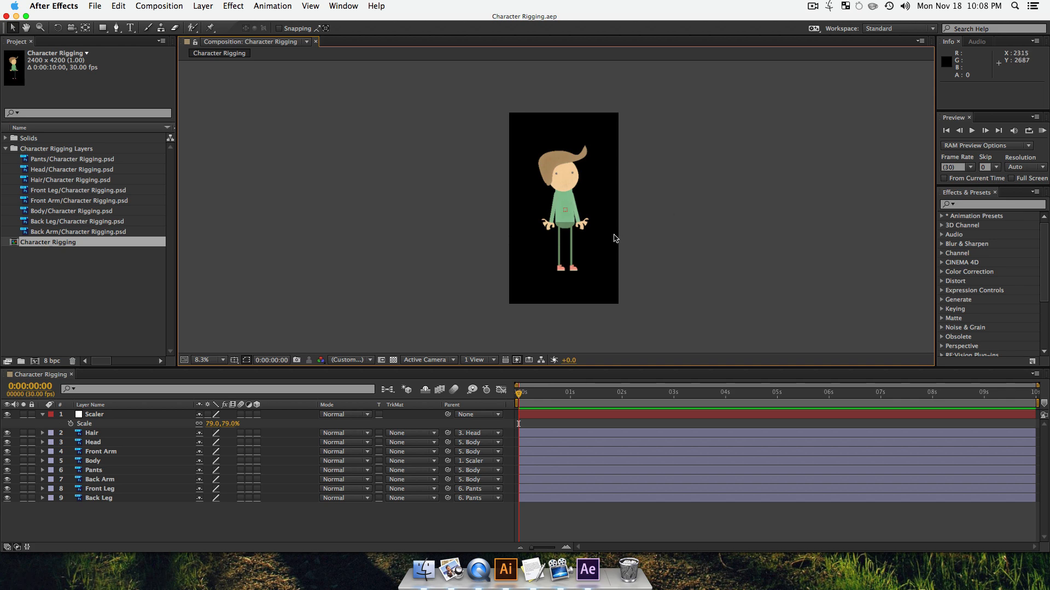
key("z")
left_click(589, 246)
key("space")
left_click_drag(547, 164, 577, 201)
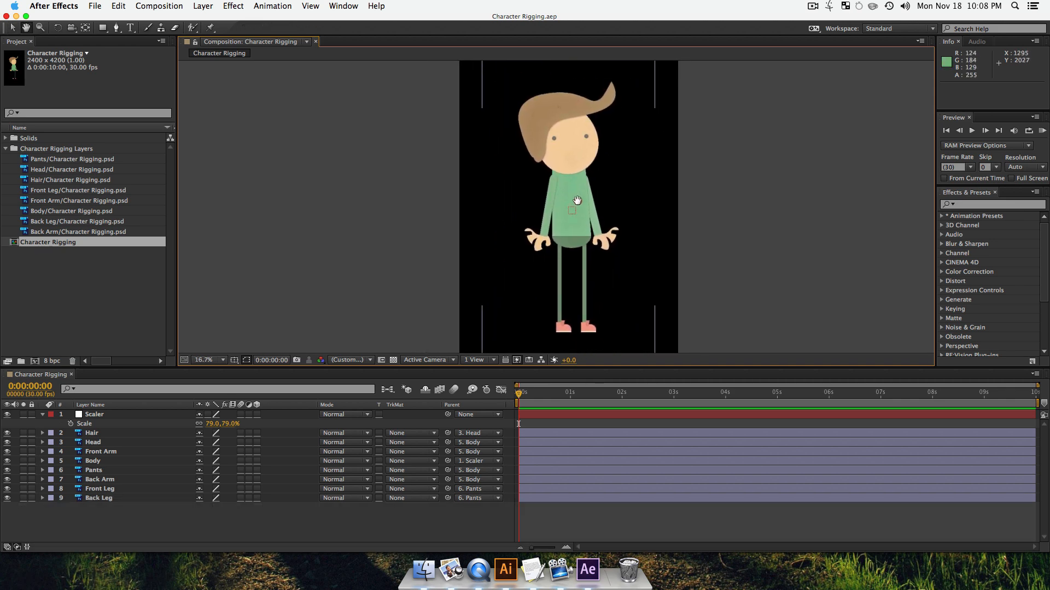
left_click(554, 393)
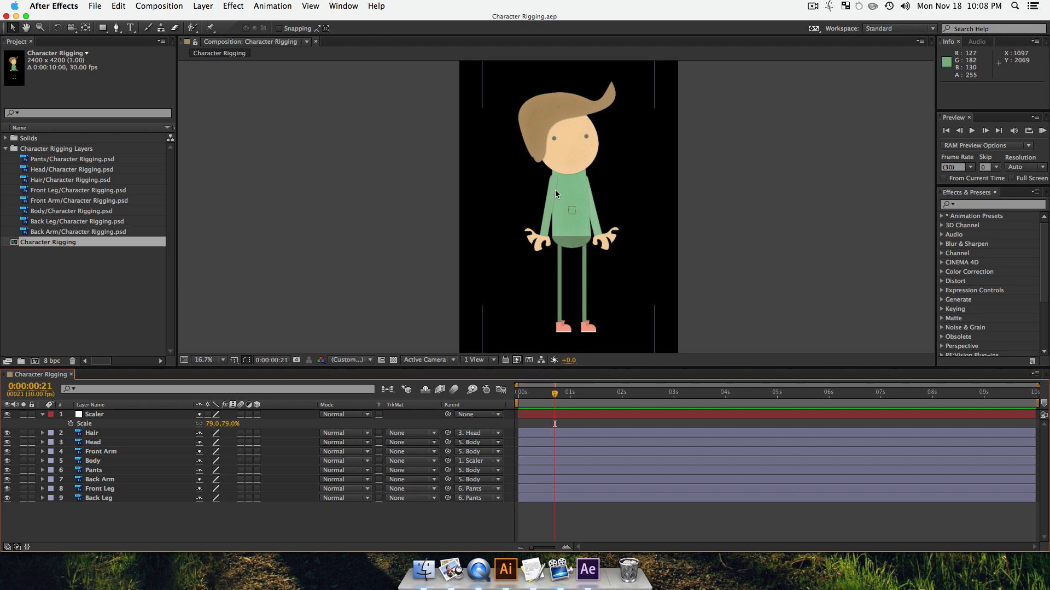
key("z")
left_click(563, 116)
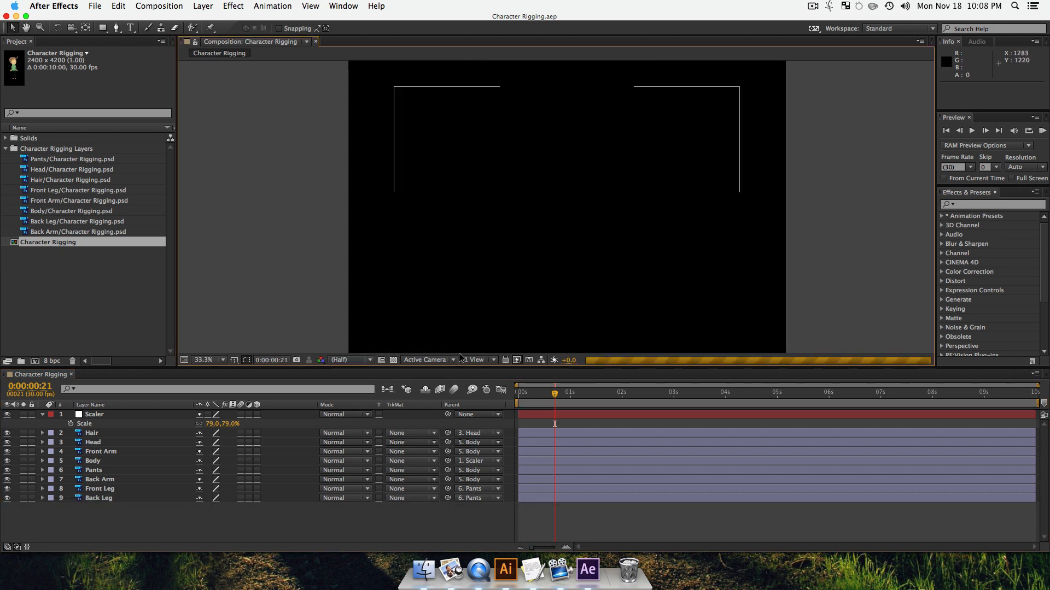
key("space")
left_click_drag(553, 283, 554, 242)
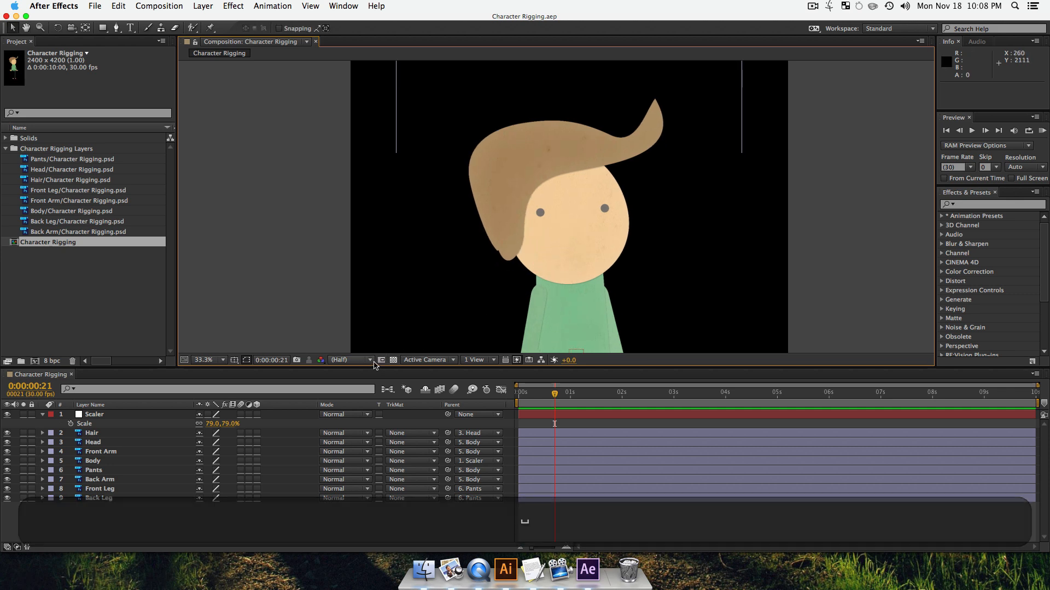
- Switch the composition's preview resolution to Full and back to Auto
left_click(350, 360)
left_click(364, 387)
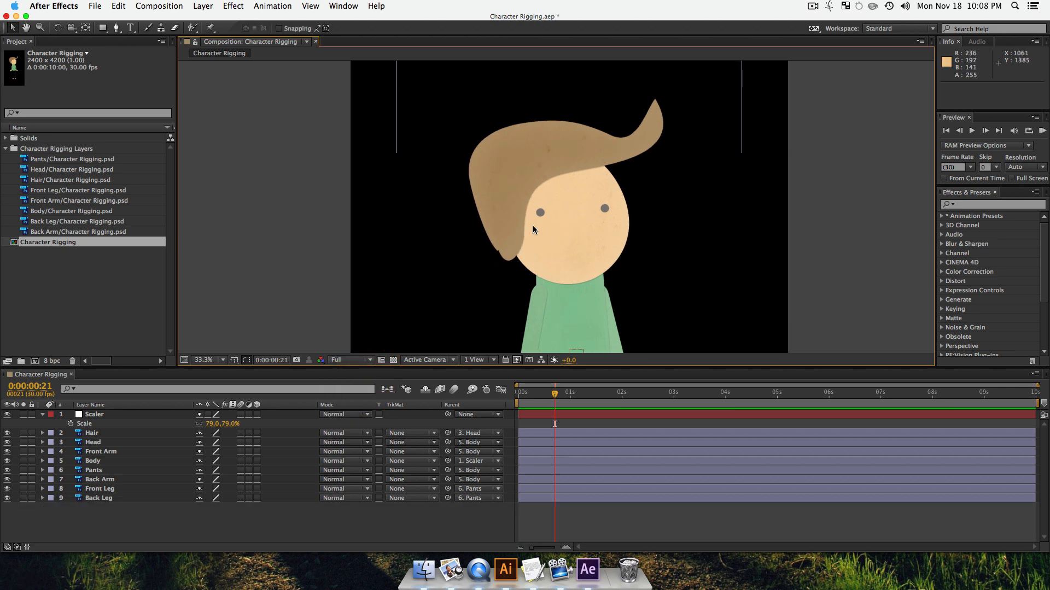
left_click(370, 360)
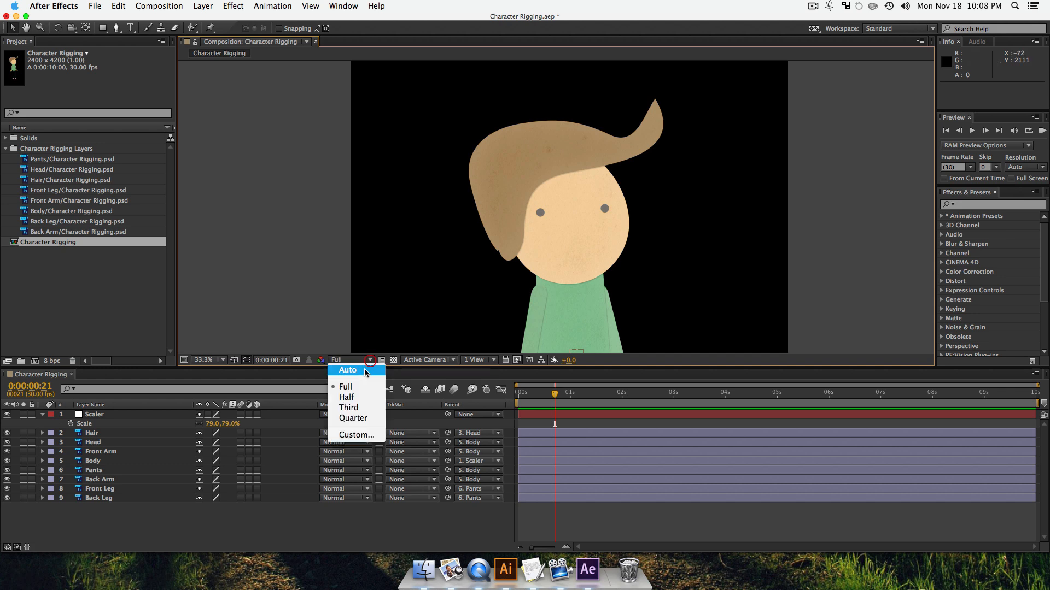
left_click(364, 370)
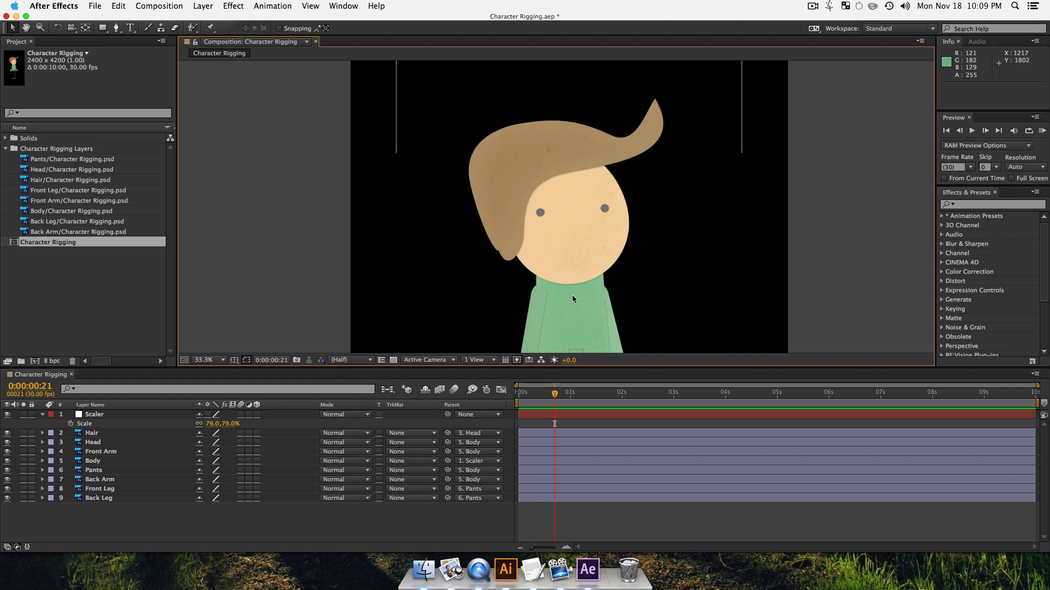
- Open the Paste Multiple Keyframes v1-4 script and place it as a small floating window beside the character
key("z")
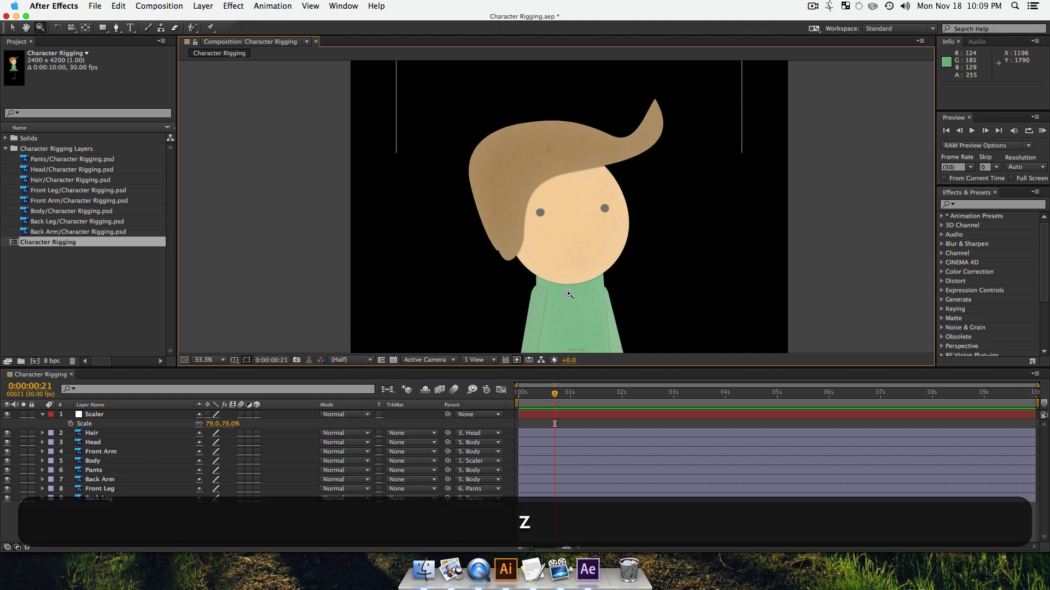
left_click(568, 293, "alt")
left_click_drag(544, 275, 542, 245)
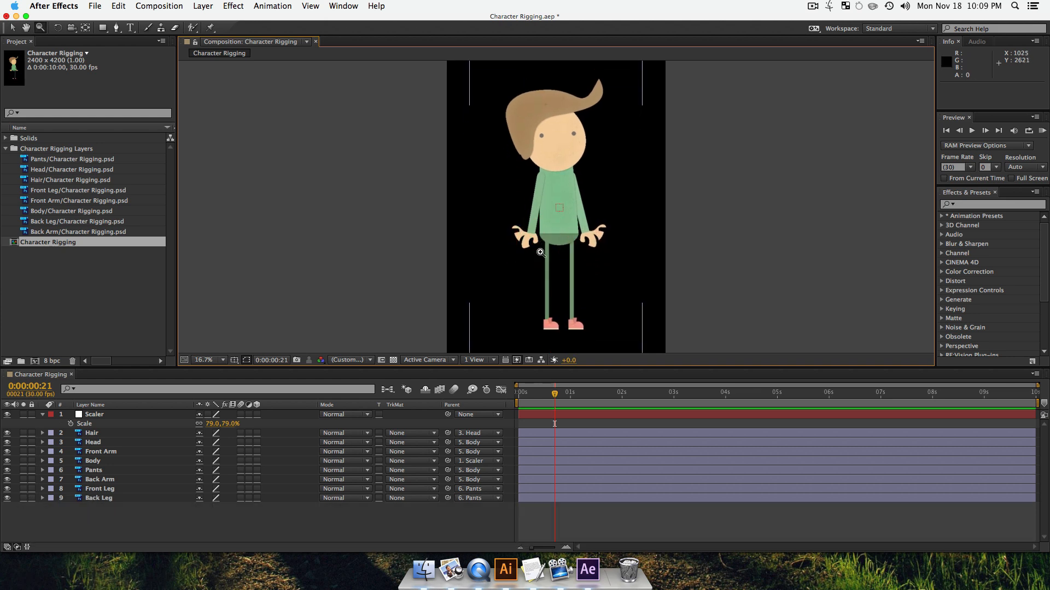
key("v")
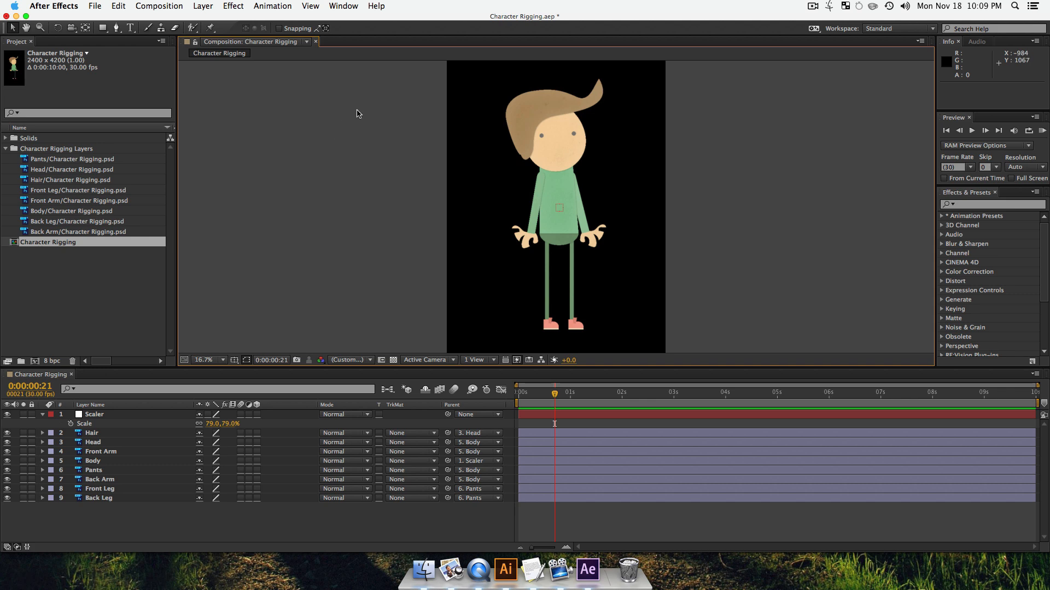
left_click(344, 6)
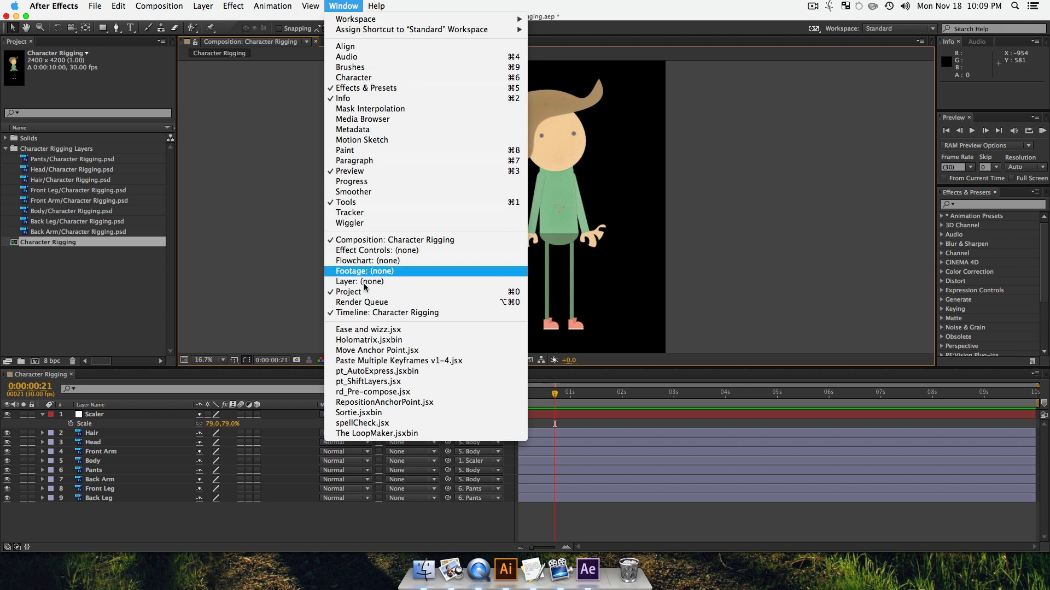
left_click(373, 361)
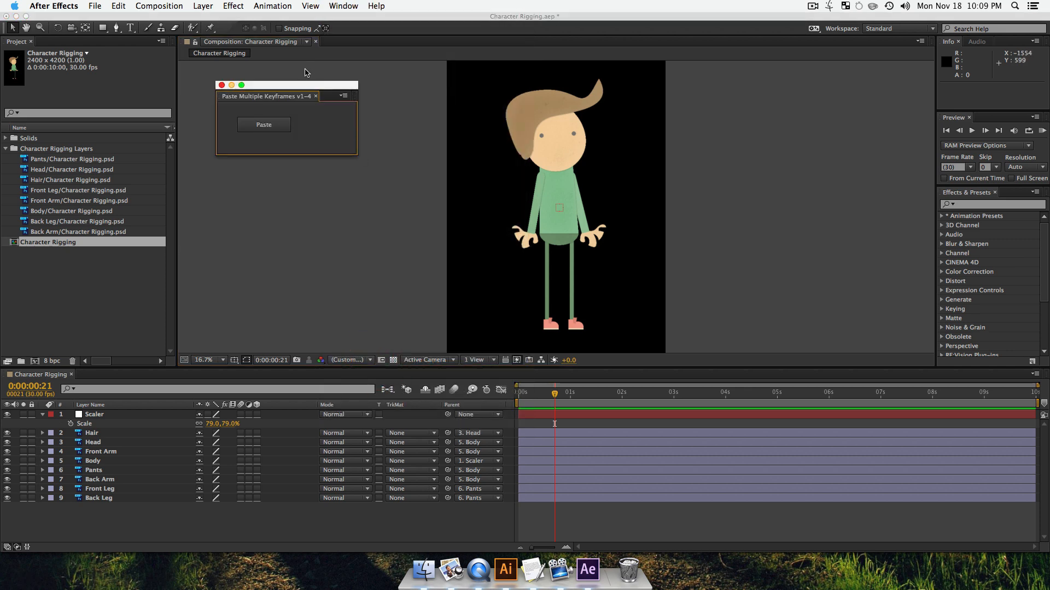
left_click_drag(305, 90, 322, 112)
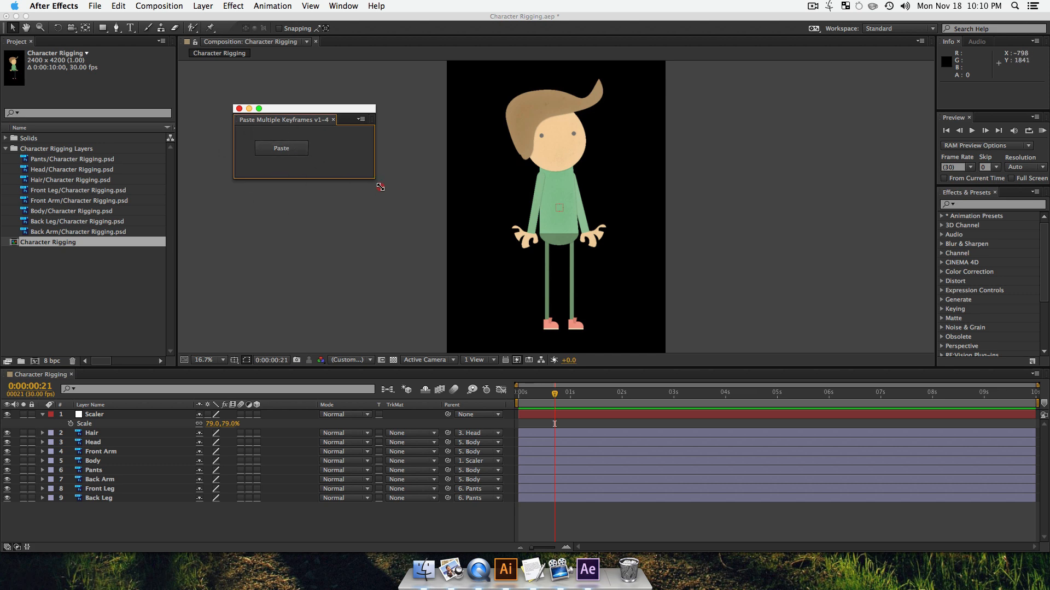
left_click_drag(379, 187, 360, 167)
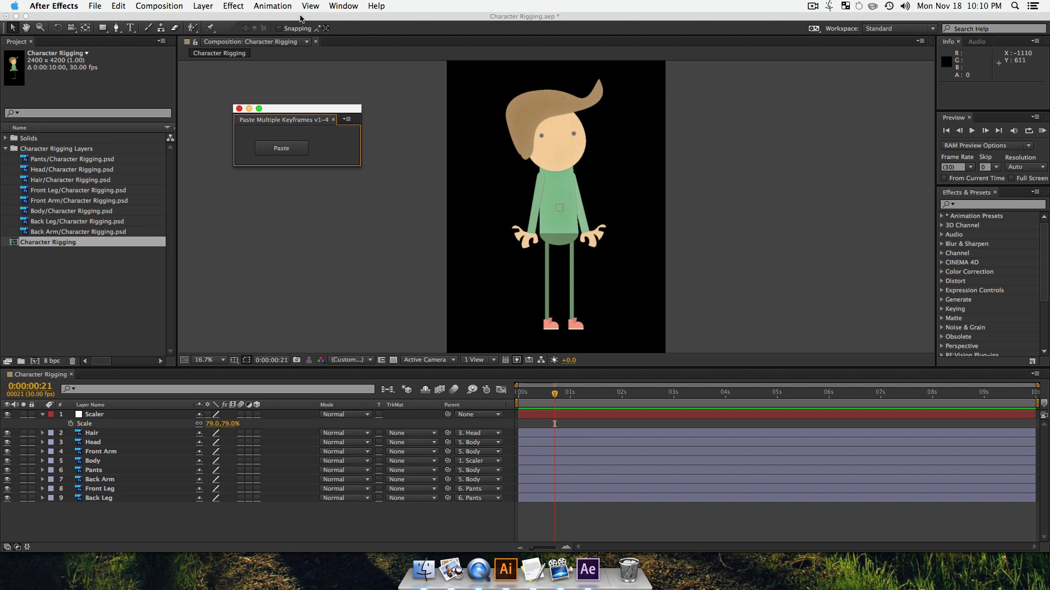
- Open the pt_AutoExpress script and place its window directly below Paste Multiple Keyframes
left_click(342, 5)
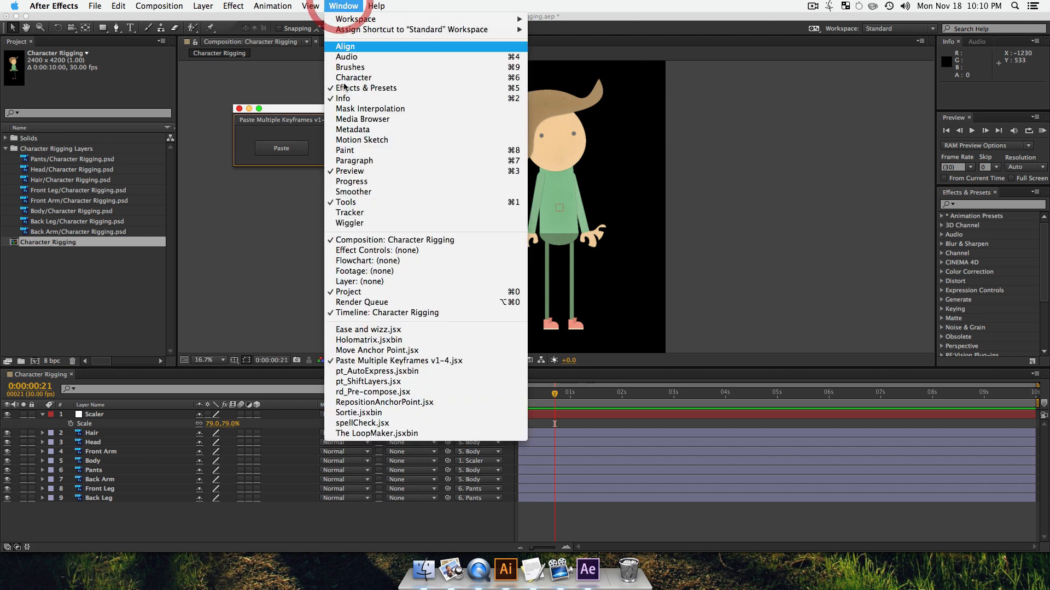
left_click(358, 371)
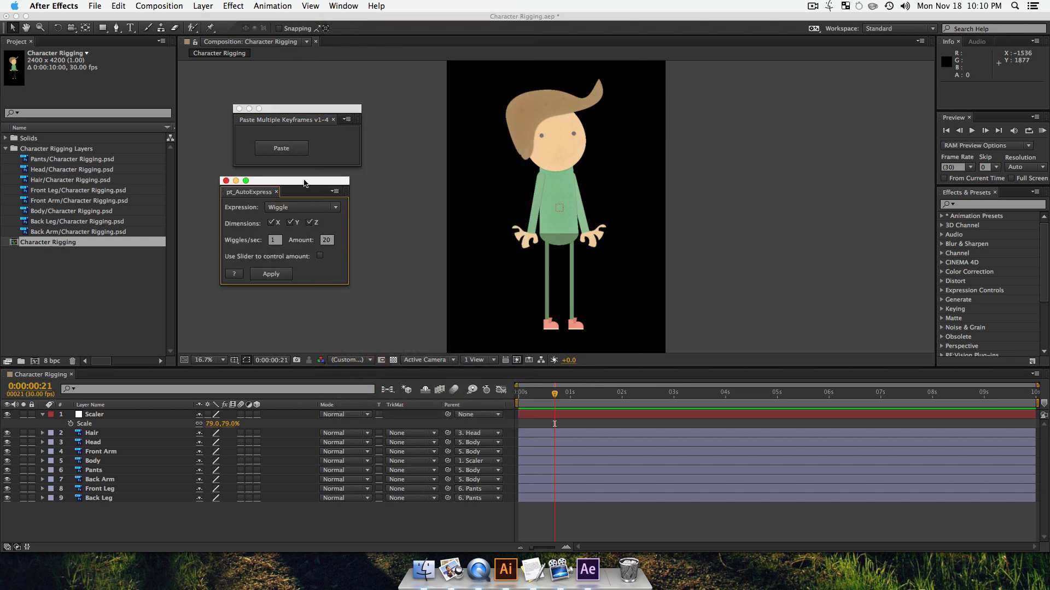
left_click_drag(304, 183, 318, 181)
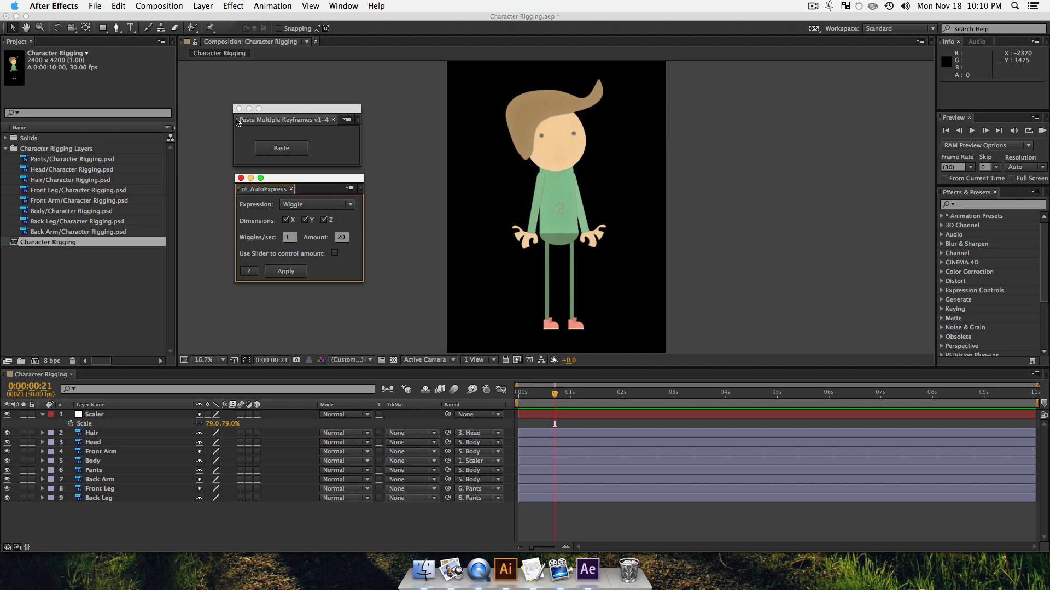
- Dock Paste Multiple Keyframes above pt_AutoExpress between the project list and the composition view, and shrink them to a narrow column
left_click_drag(236, 121, 170, 113)
left_click_drag(241, 190, 245, 353)
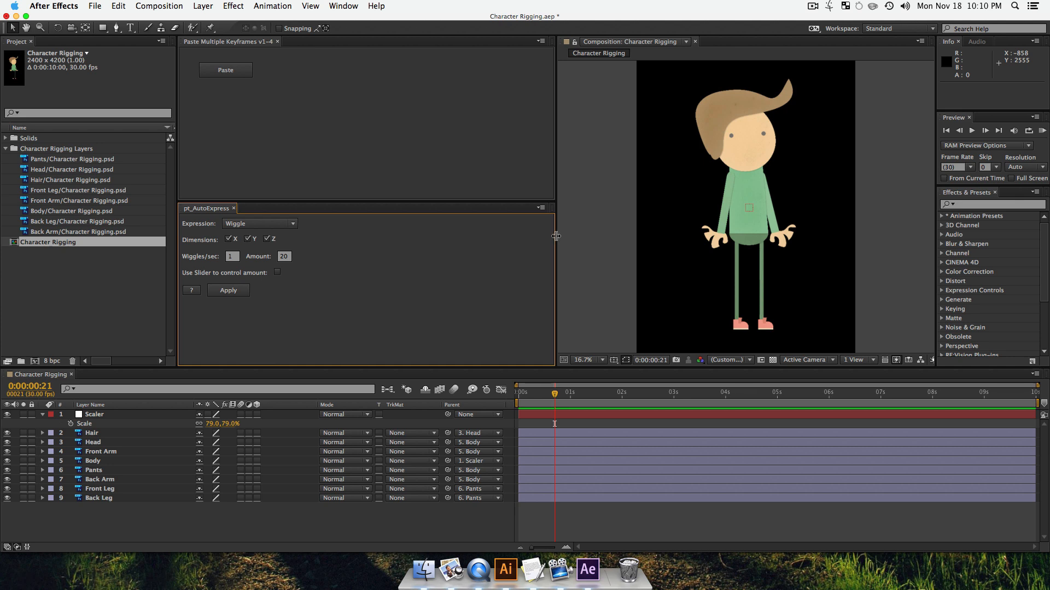
left_click_drag(555, 235, 317, 228)
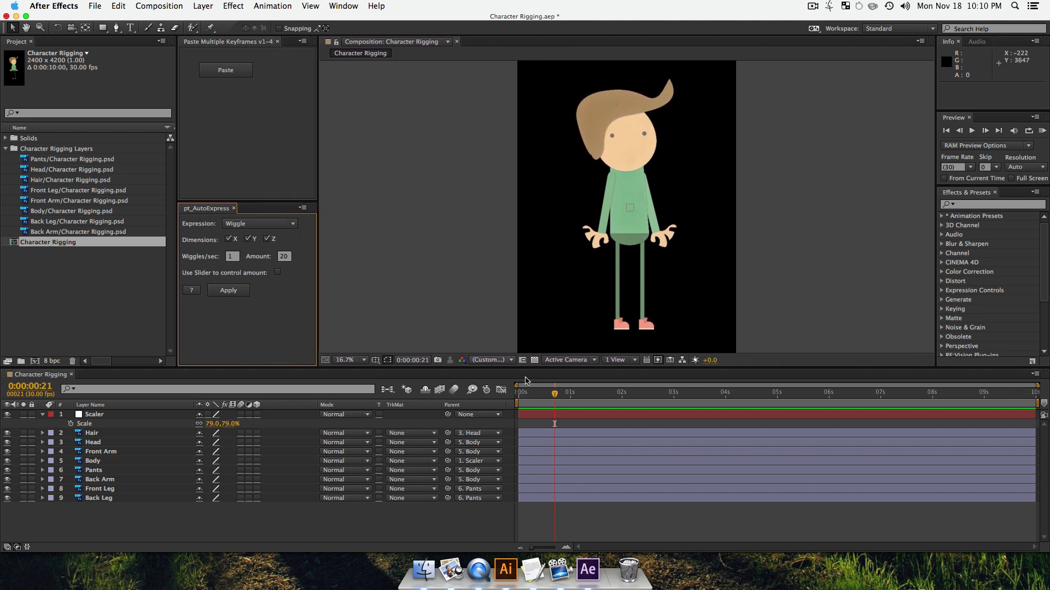
- Return the current time to 0:00:00:00 and leave no layer selected
left_click_drag(548, 397, 637, 394)
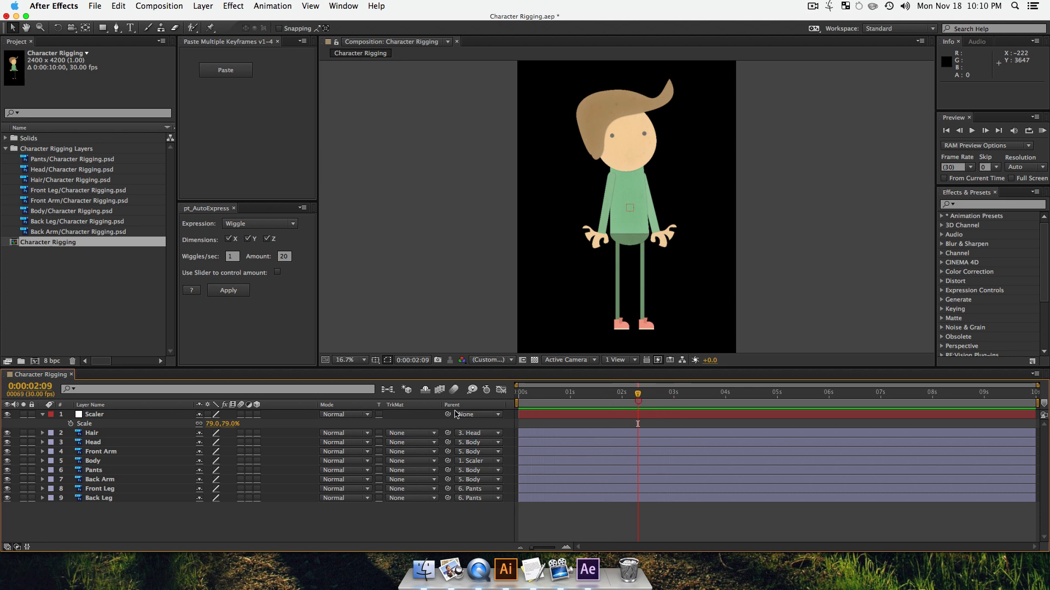
left_click(108, 471)
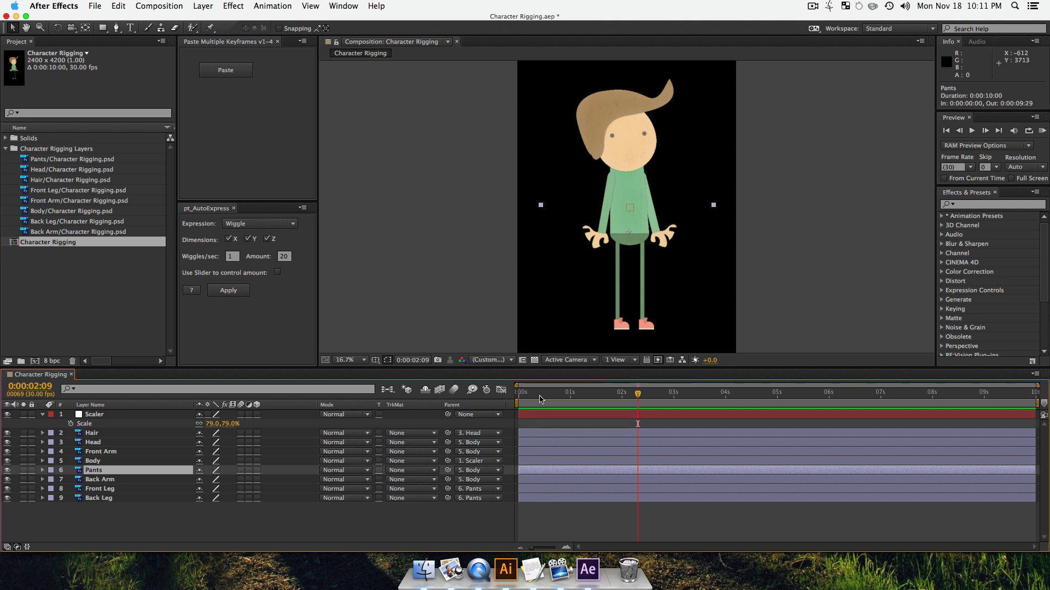
left_click_drag(540, 400, 514, 398)
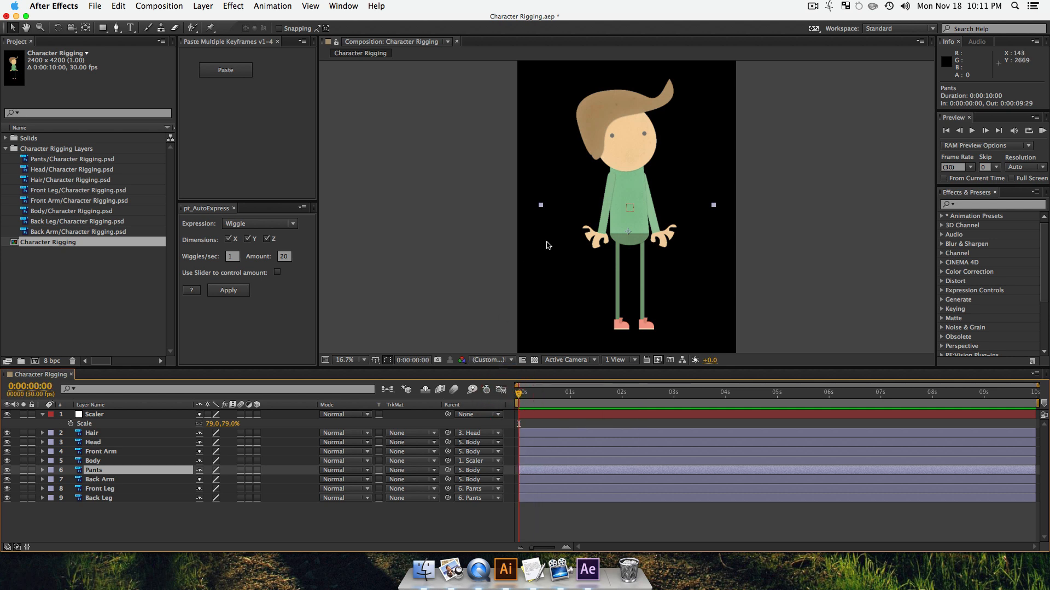
key("h")
left_click_drag(542, 283, 535, 236)
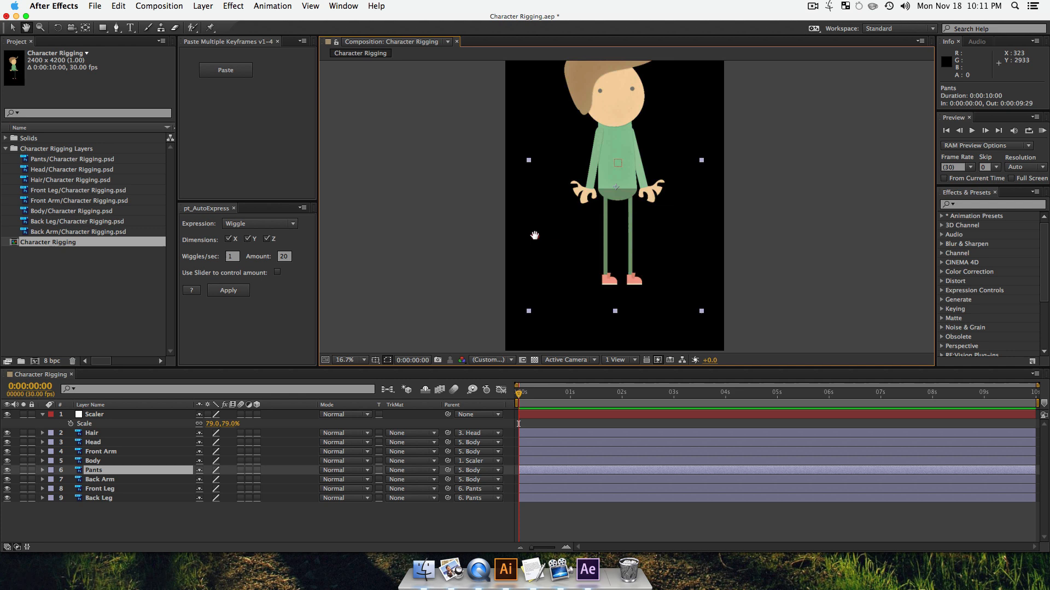
left_click(222, 529)
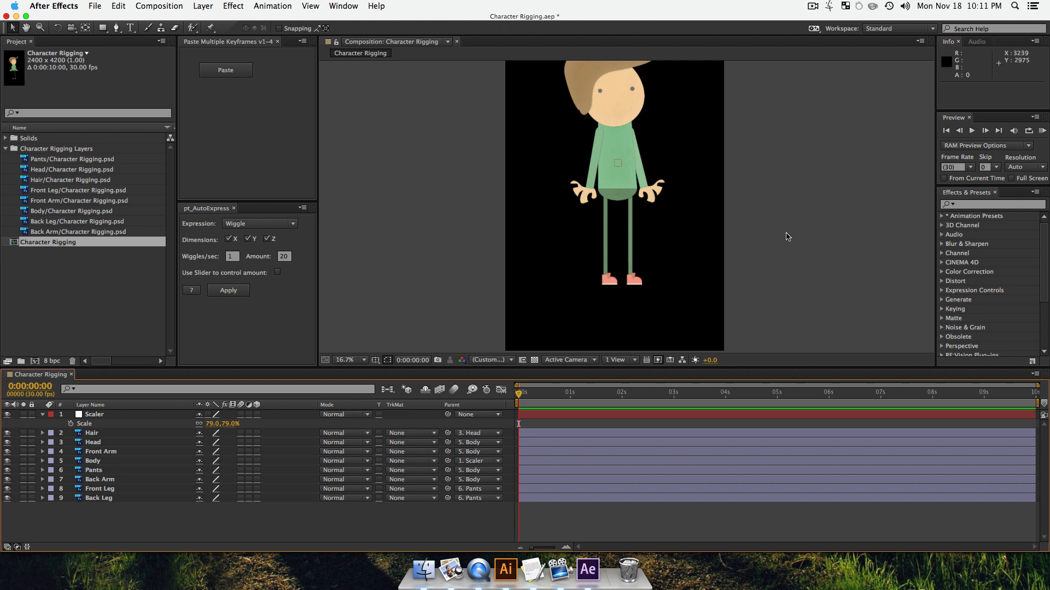
- Create a dark green 2400 x 4200 px solid named BG
key("super+y")
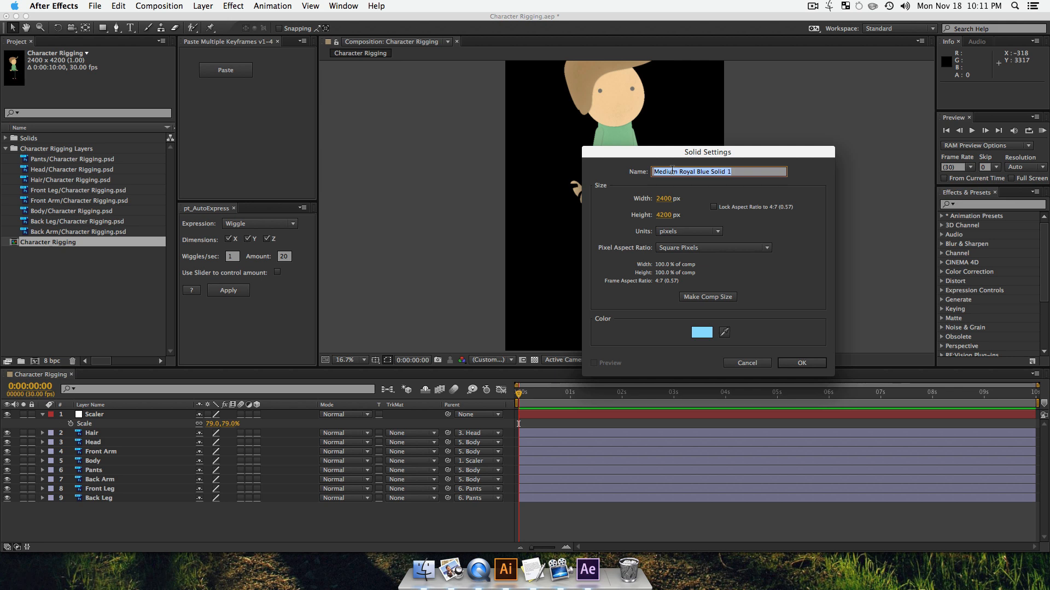
type("BG")
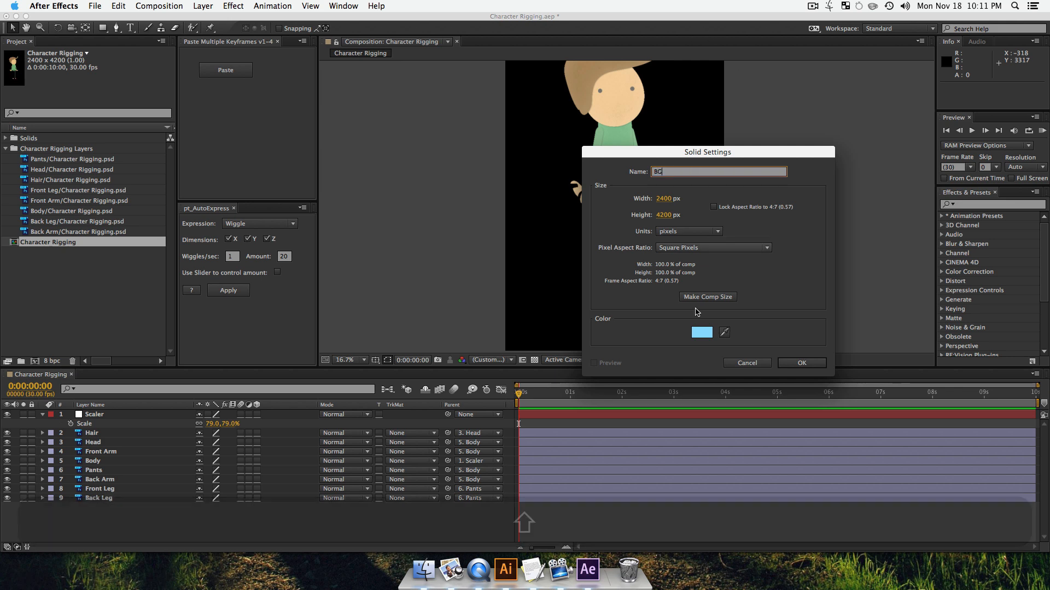
left_click(702, 332)
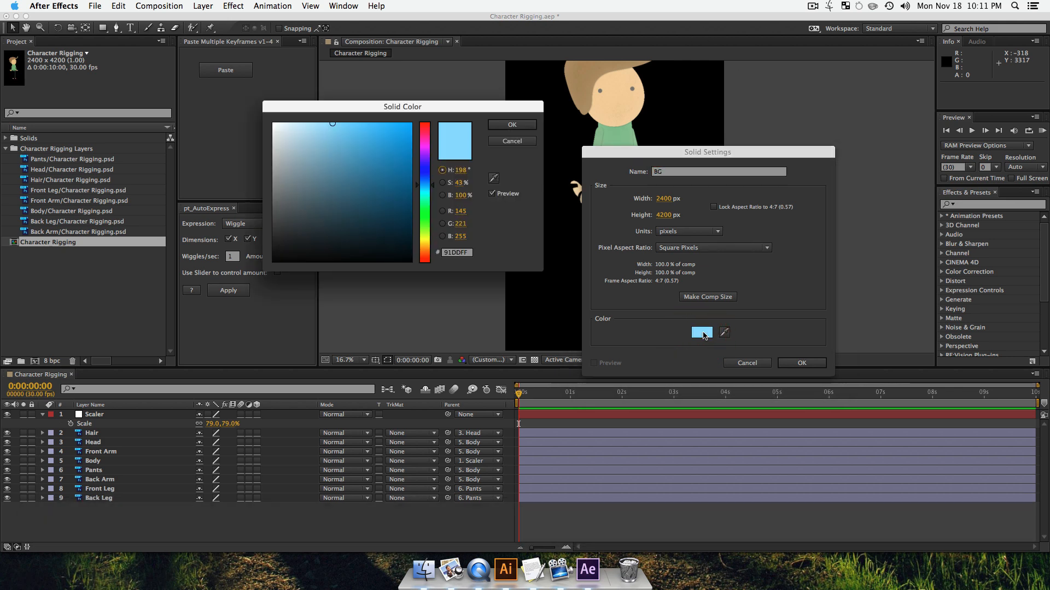
mouse_move(422, 242)
left_mouse_down()
mouse_move(424, 207)
mouse_move(424, 234)
left_mouse_up()
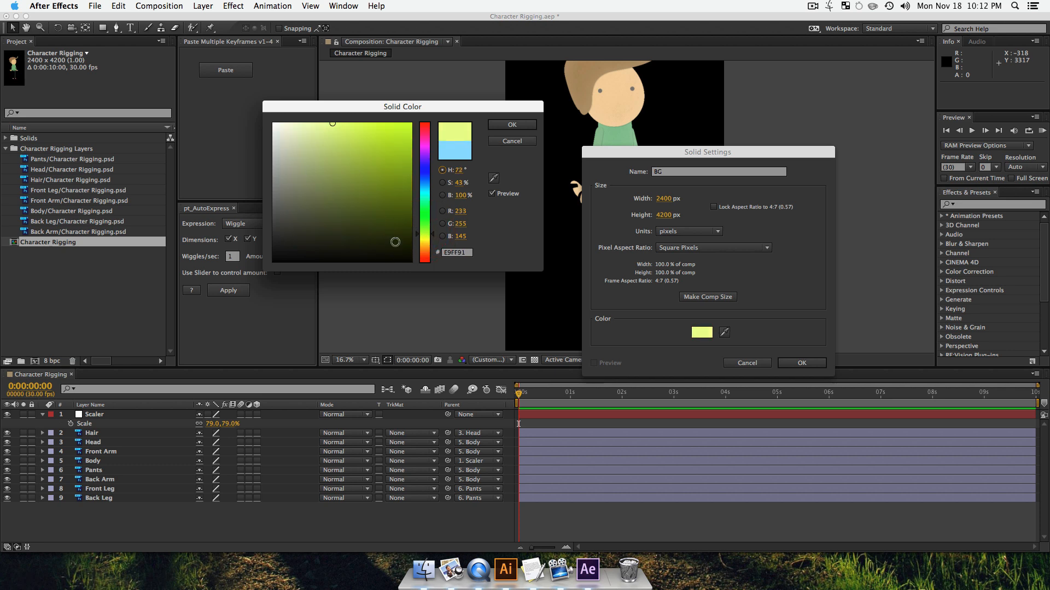
left_click_drag(421, 241, 424, 220)
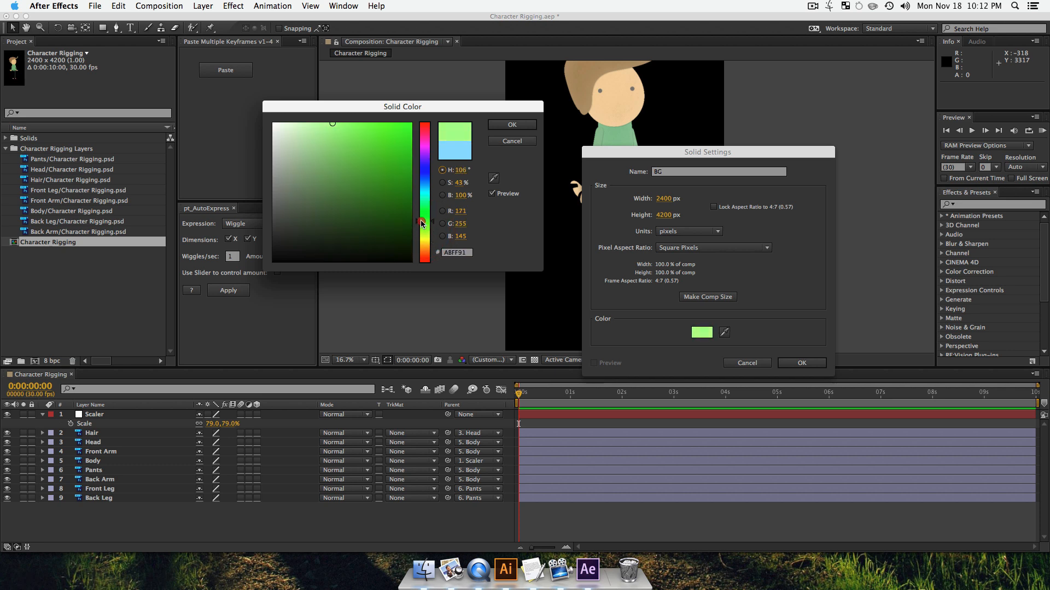
left_click(361, 193)
left_click(511, 125)
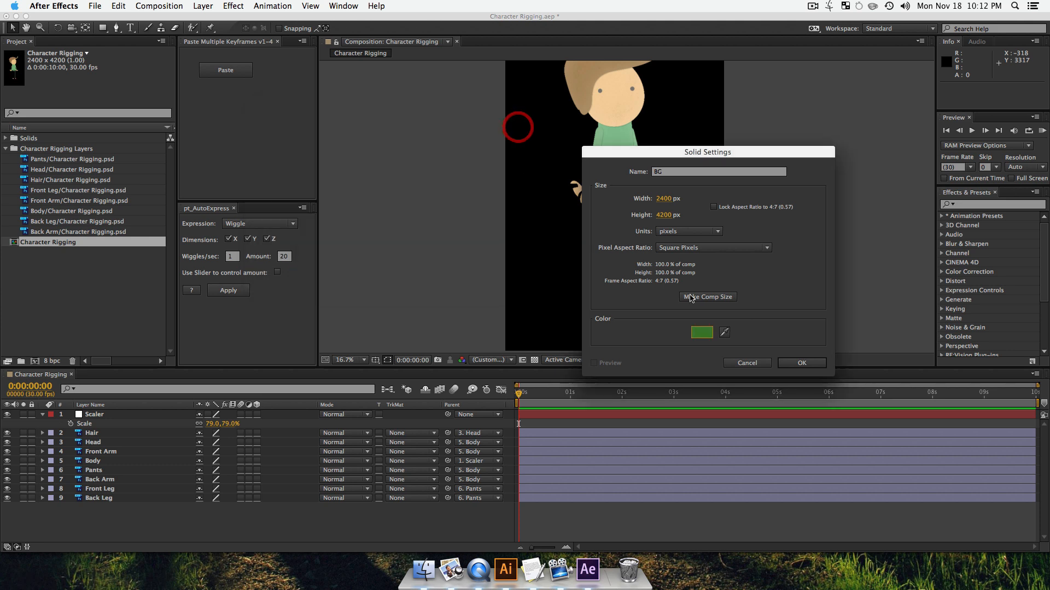
left_click(809, 364)
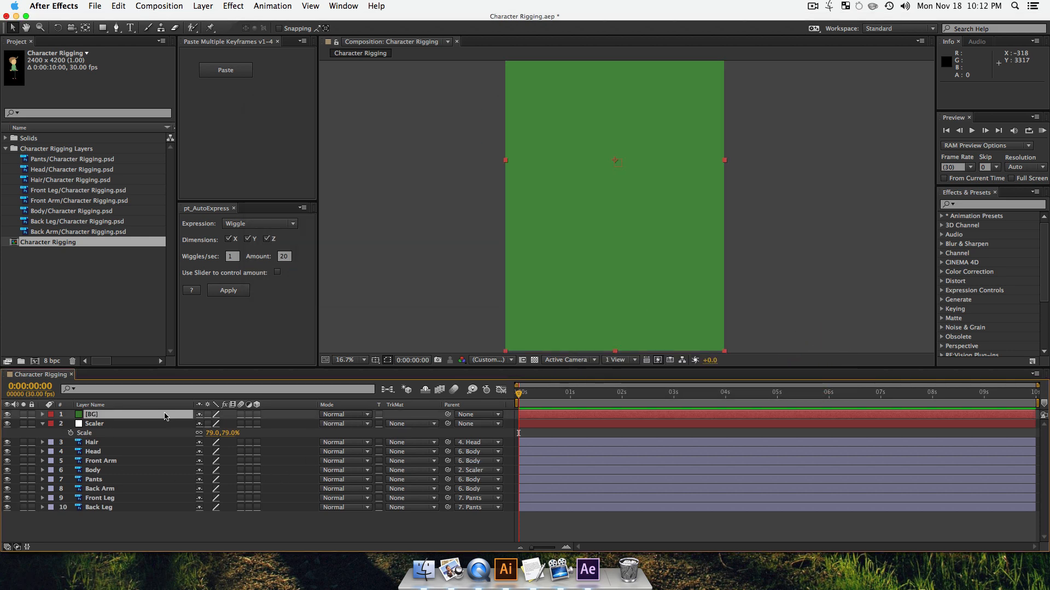
- Lower the BG solid to position 1200, 5534 so its upper edge forms a ground line at the character's feet
key("p")
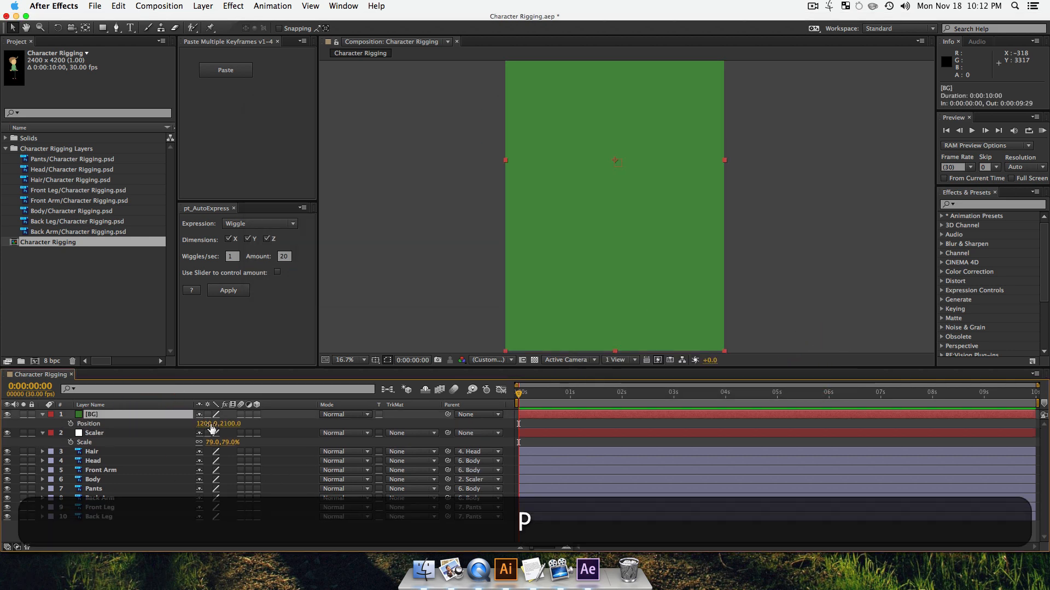
left_click_drag(228, 424, 475, 429)
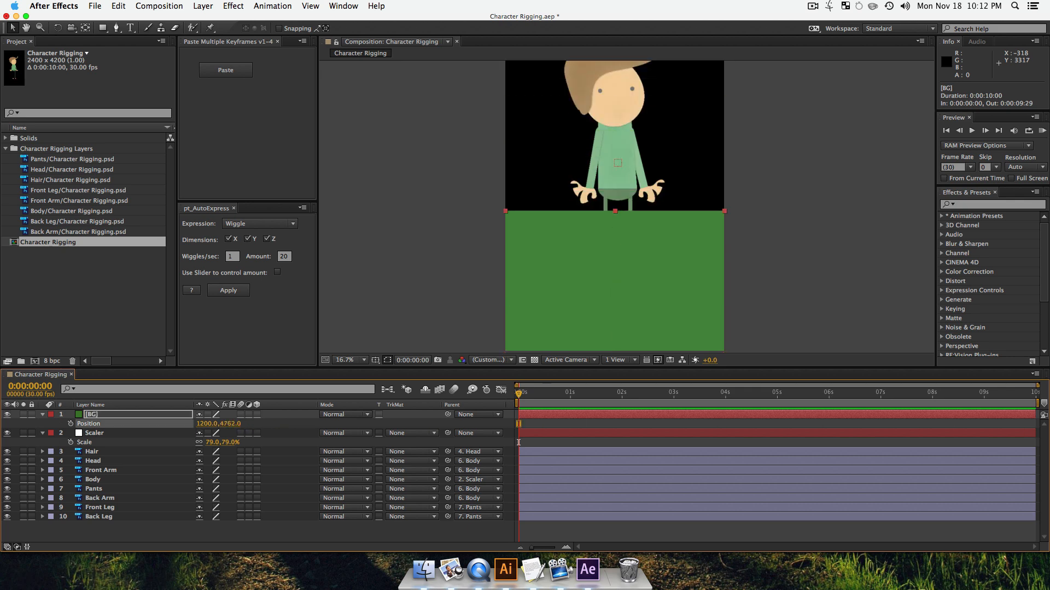
left_click_drag(225, 429, 616, 462)
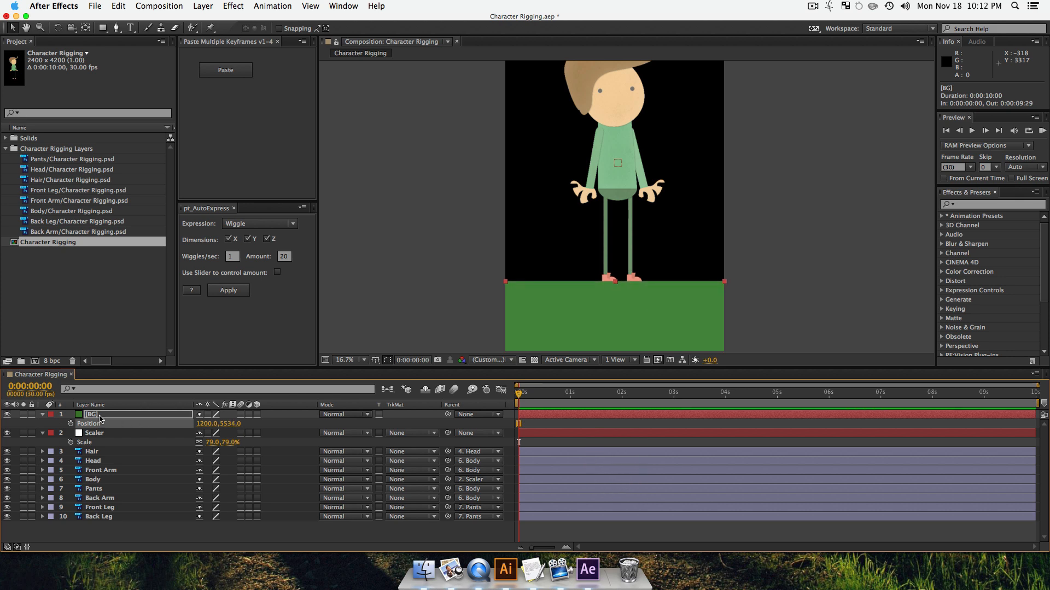
- Move the BG layer to the end of the layer stack, beneath Back Leg, and frame the character's legs at 33.3% magnification
left_click_drag(97, 417, 81, 517)
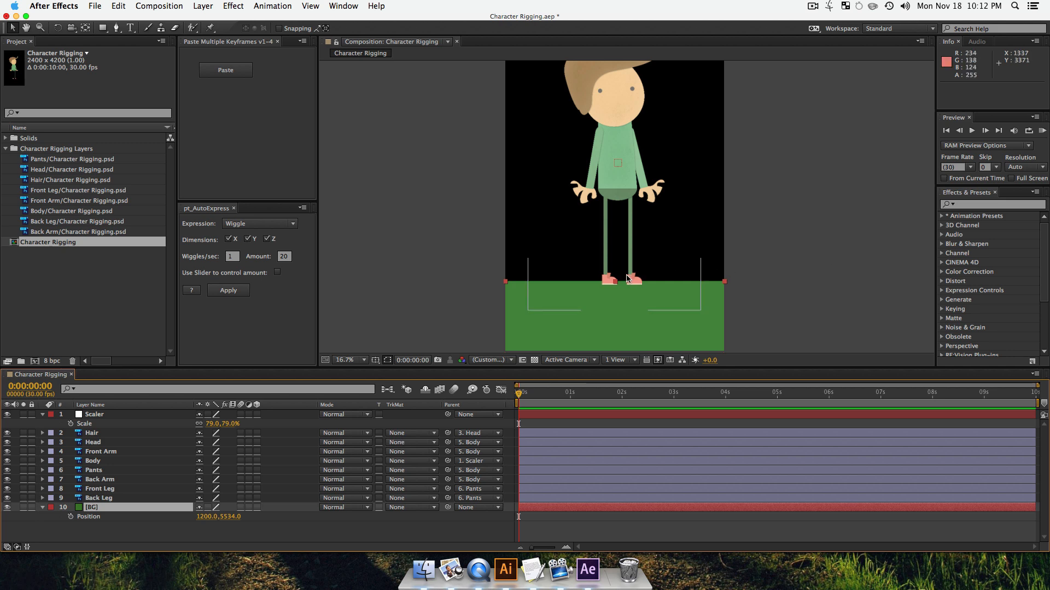
key("z")
left_click(612, 278)
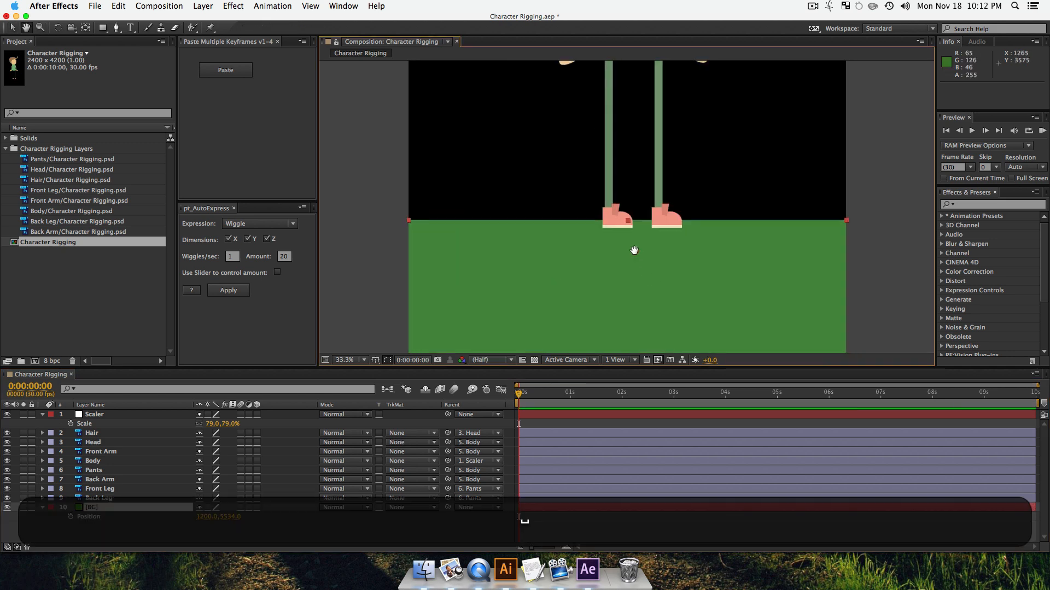
key("space")
left_click_drag(643, 244, 571, 290)
key("v")
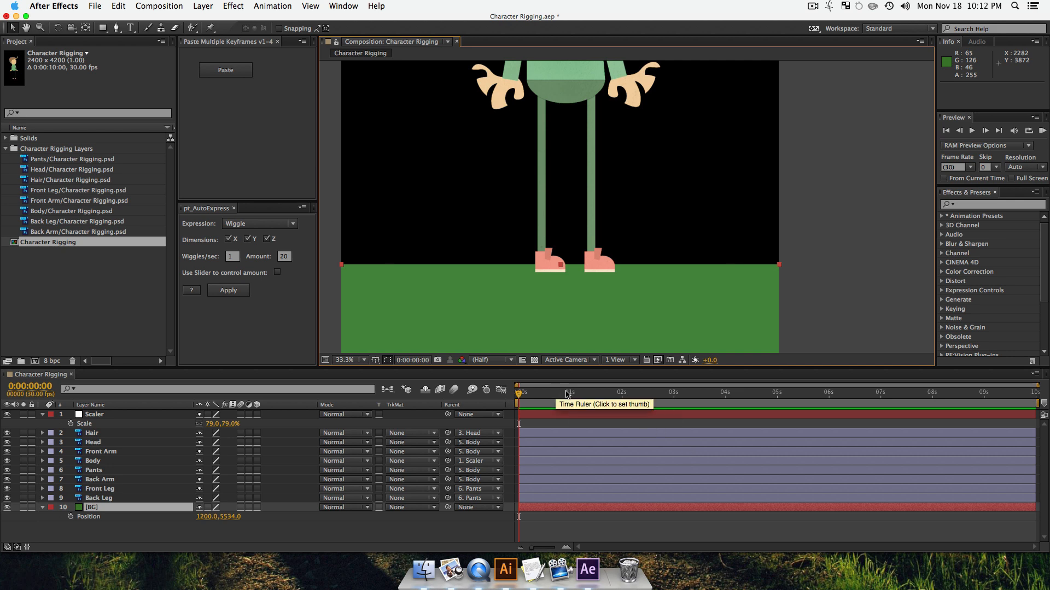
left_click(554, 402)
left_click(589, 403)
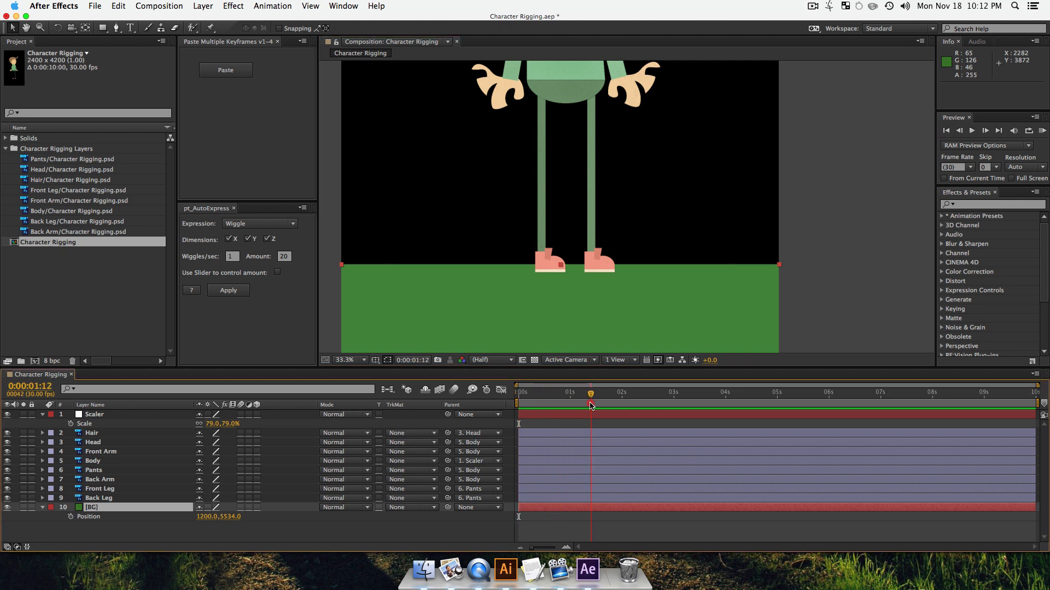
left_click_drag(577, 402, 551, 400)
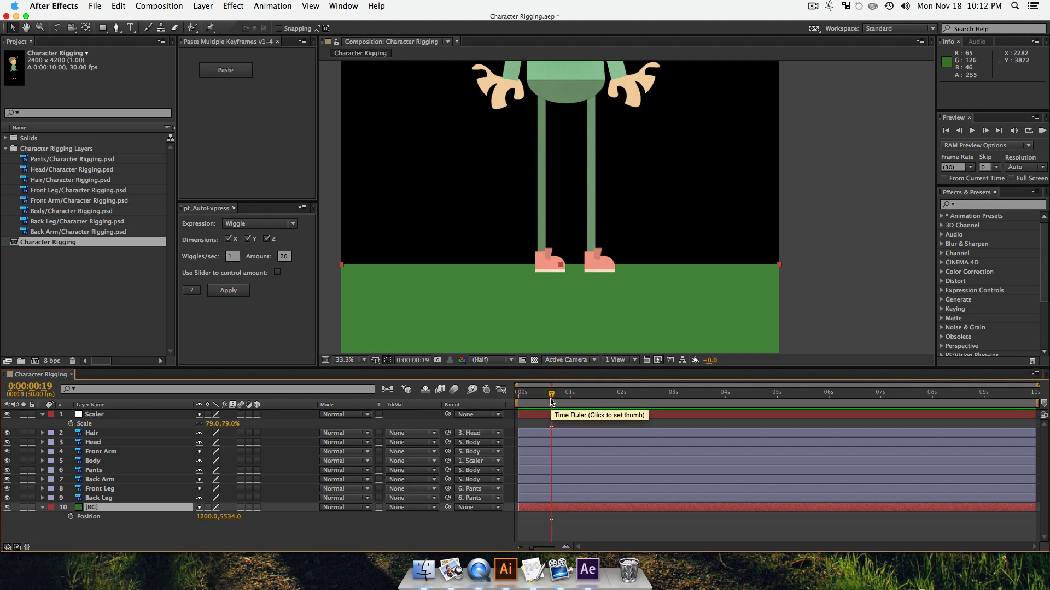
key("'")
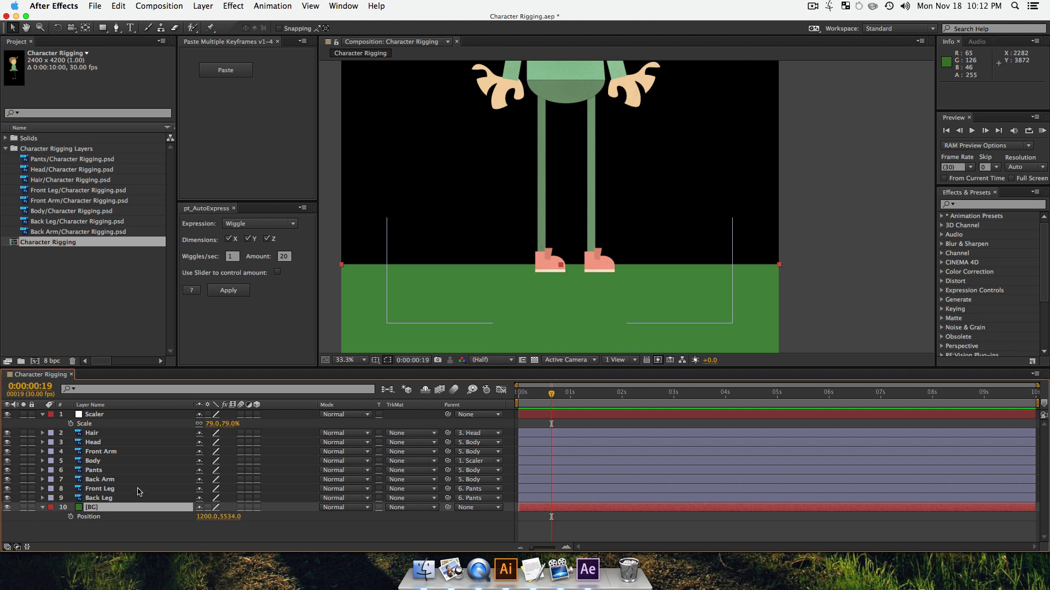
- Hide the layer switches and transfer mode columns and narrow the Layer Name column to give the timeline more room
left_click(107, 496)
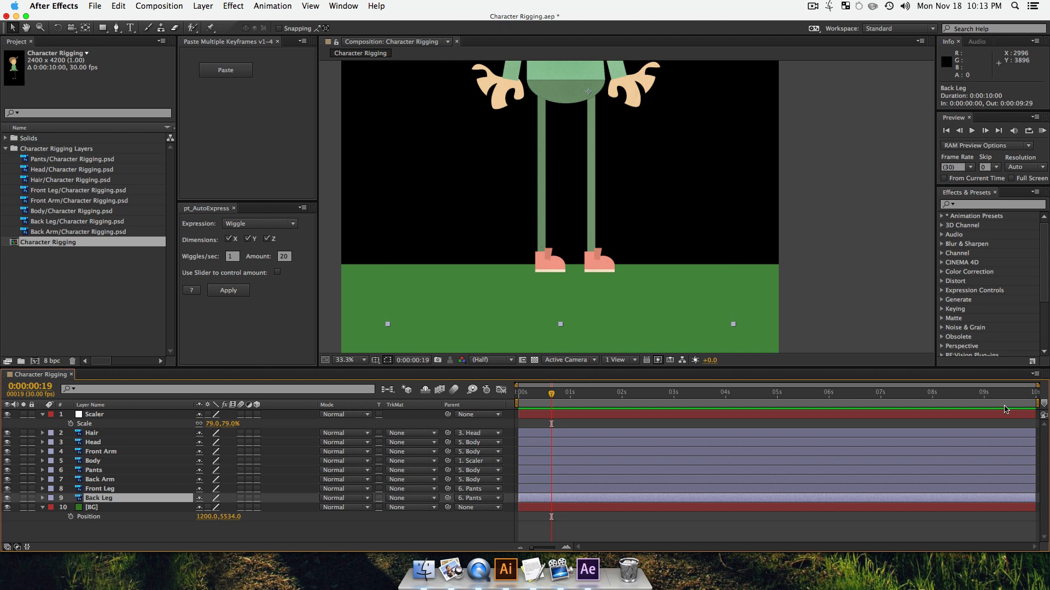
left_click(7, 547)
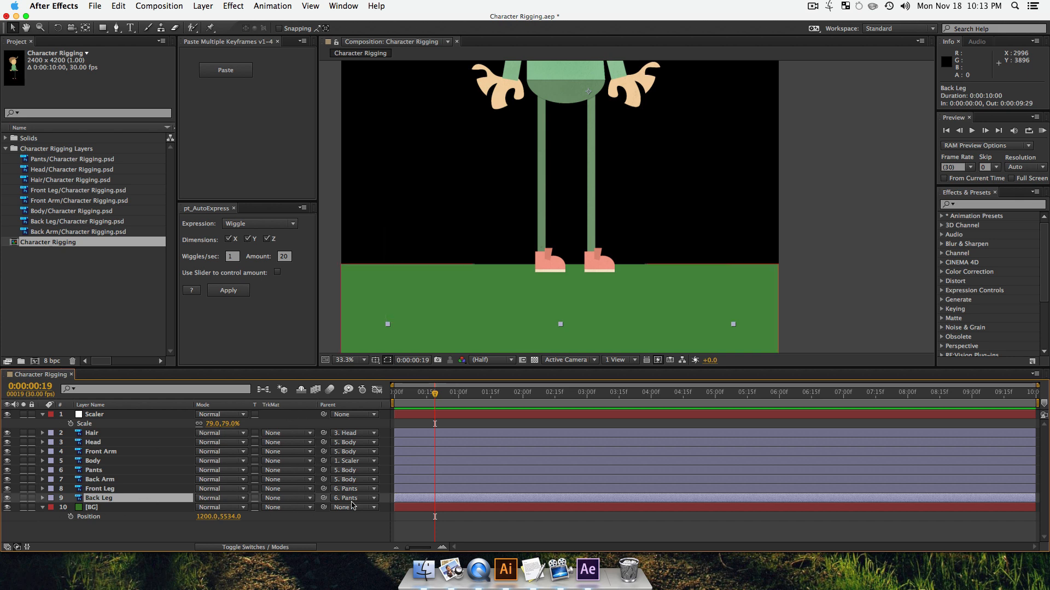
left_click(17, 548)
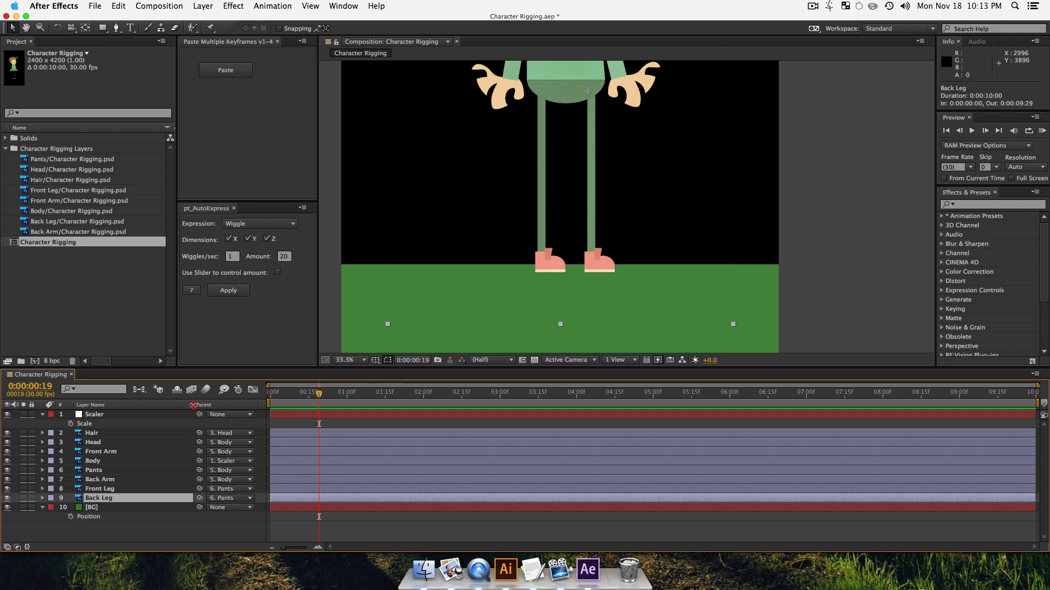
left_click_drag(193, 405, 120, 415)
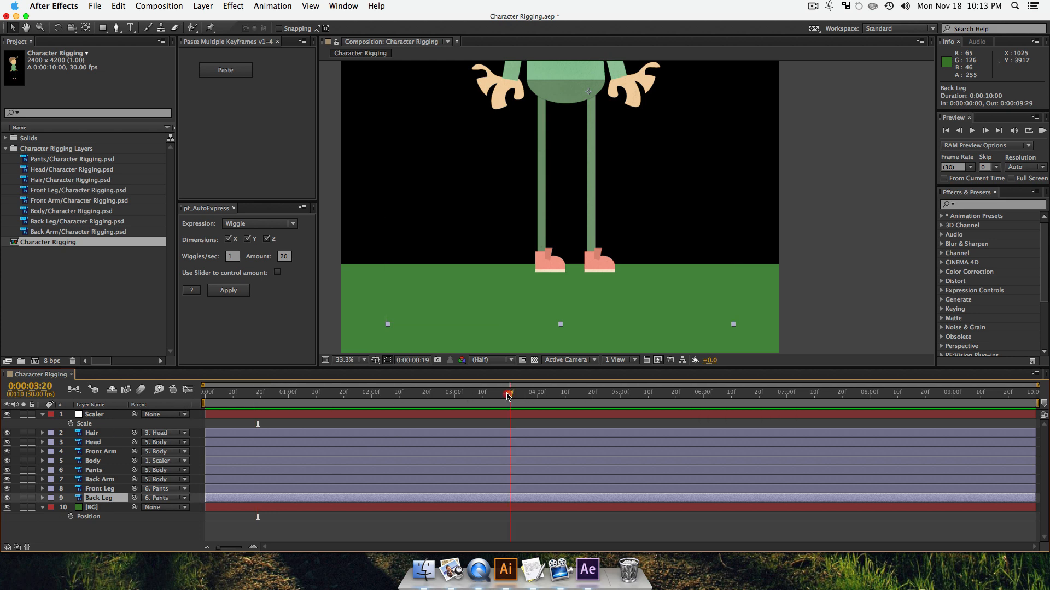
- End the work area at 0:00:01:00 and run a RAM preview of it
left_click(373, 407)
left_click_drag(373, 407, 289, 409)
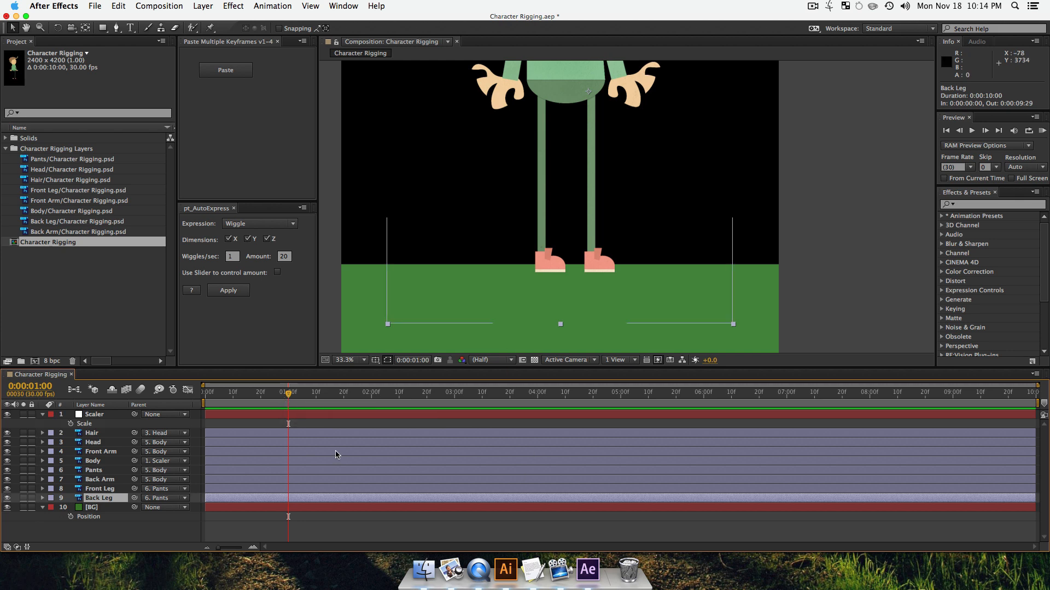
key("n")
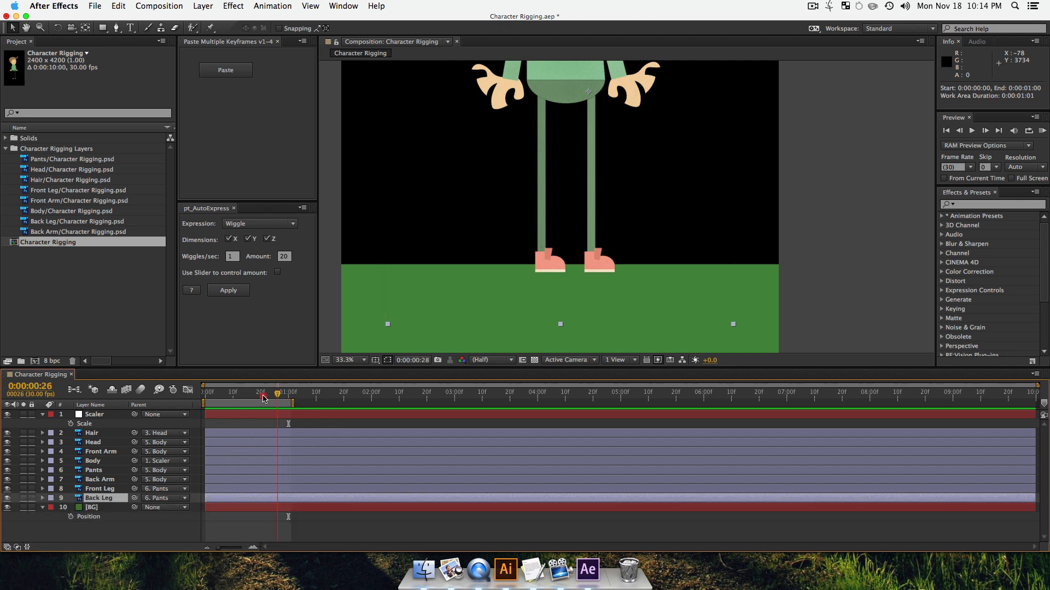
left_click(283, 392)
key("KP_0")
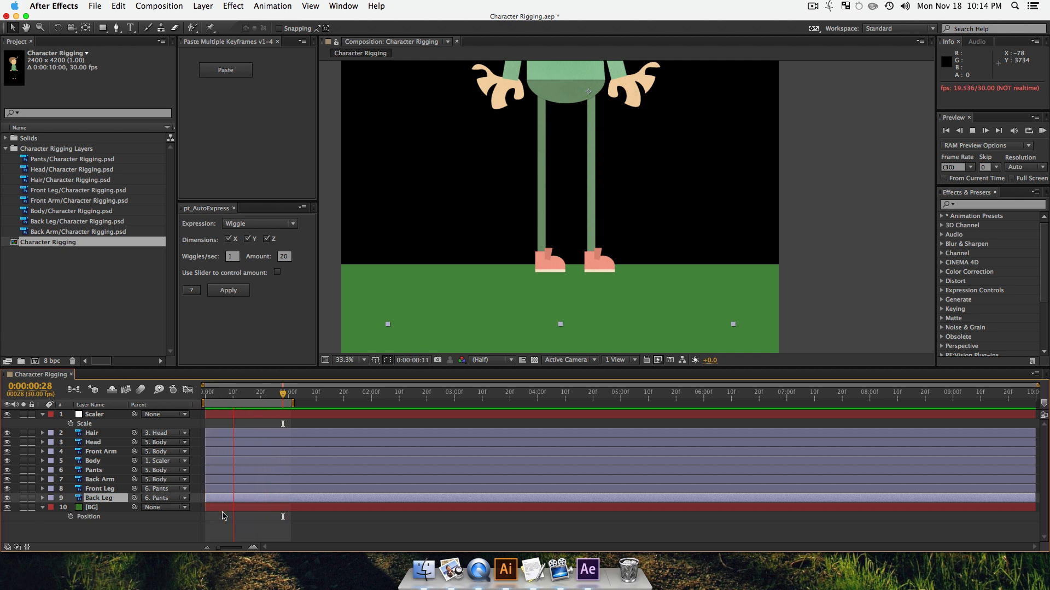
- Magnify the timeline to span just over the first second and widen the Layer Name column slightly
left_click_drag(223, 547, 239, 550)
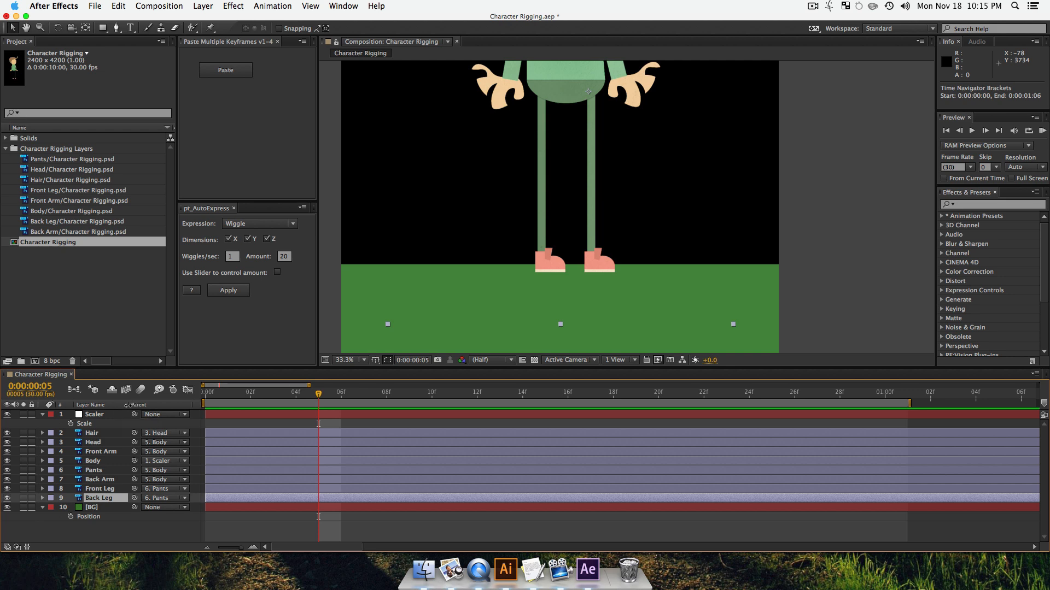
left_click_drag(134, 405, 158, 405)
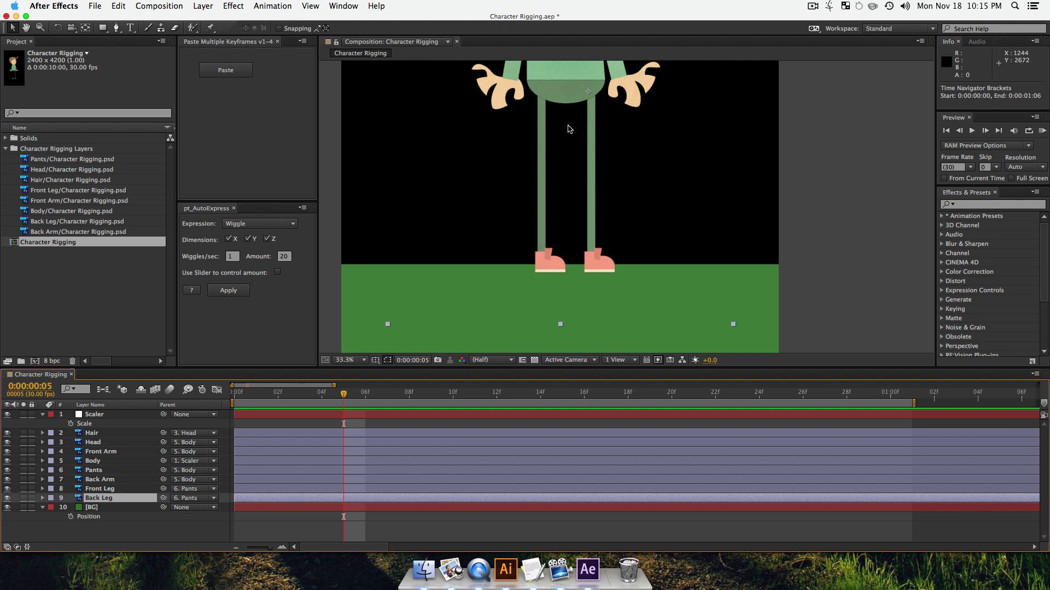
key("space")
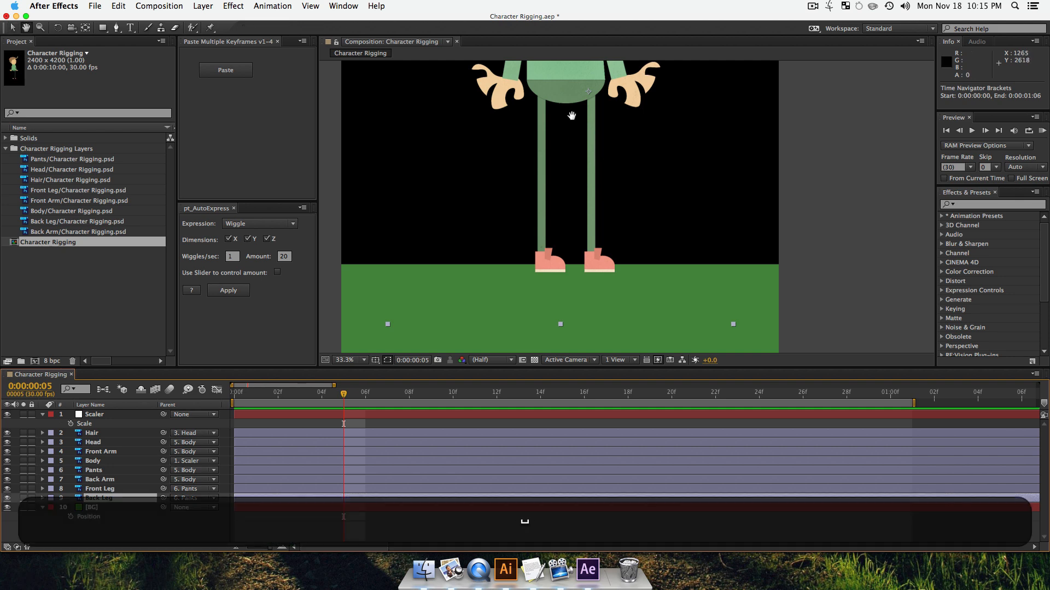
left_click_drag(569, 110, 600, 341)
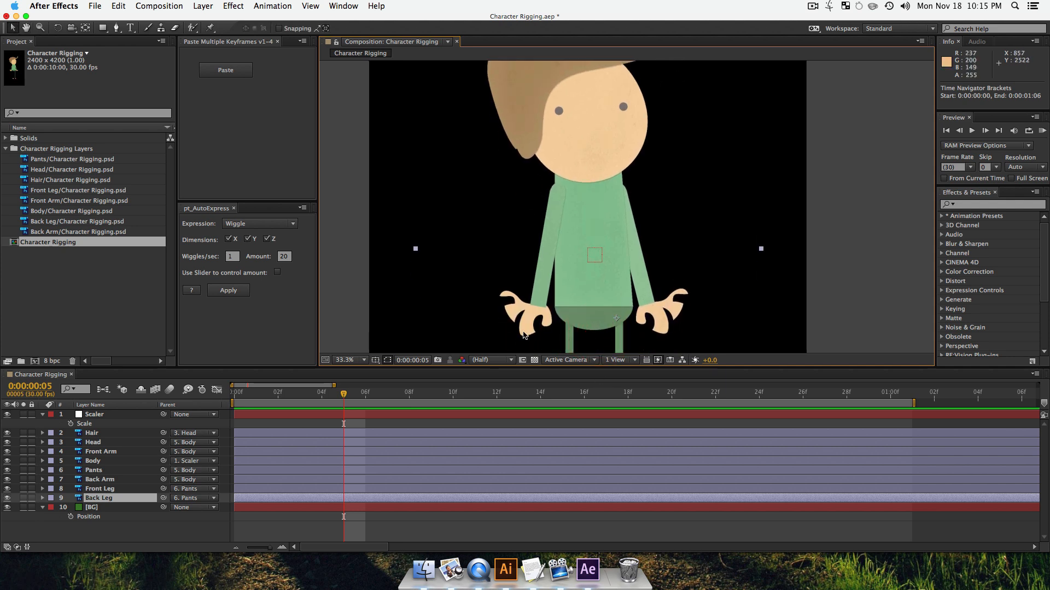
left_click_drag(575, 335, 531, 111)
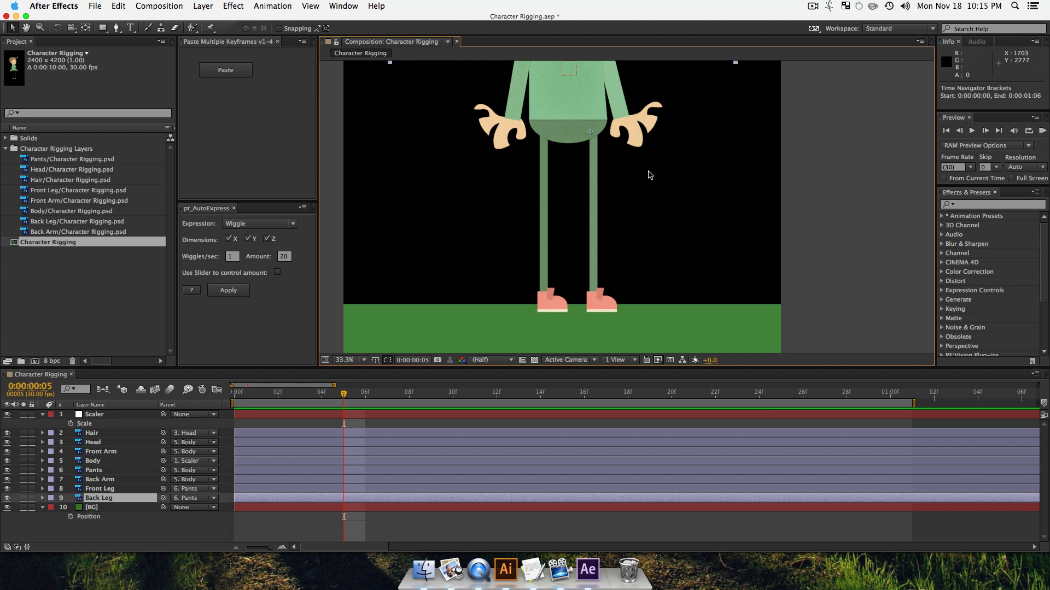
key("space")
left_click_drag(598, 99, 617, 121)
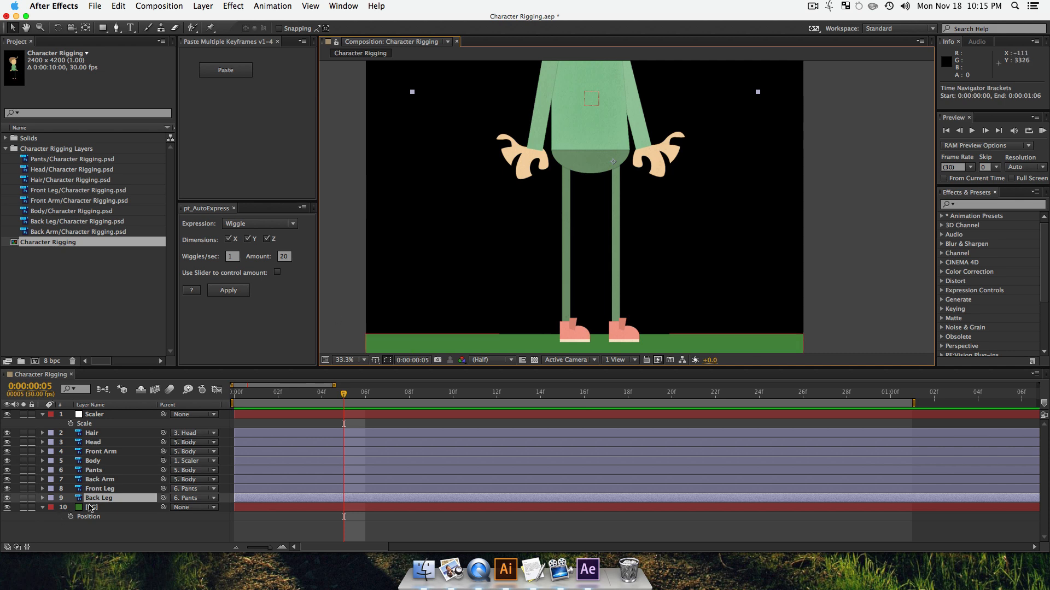
- Add Position keyframes at 0:00:00:00 to all character layers from Hair through Back Leg
key("shift")
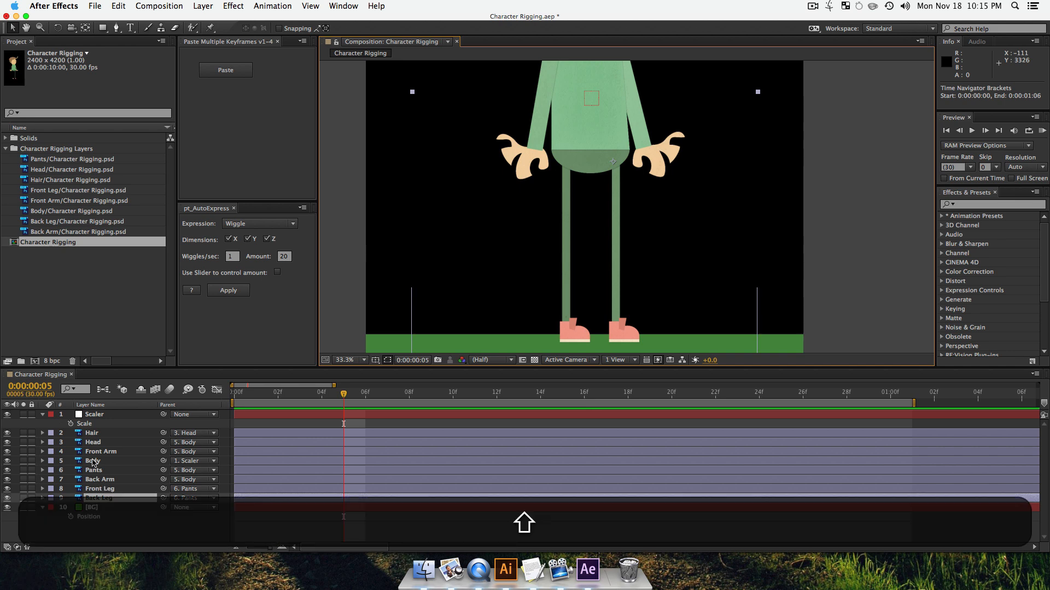
left_click(92, 434, "shift")
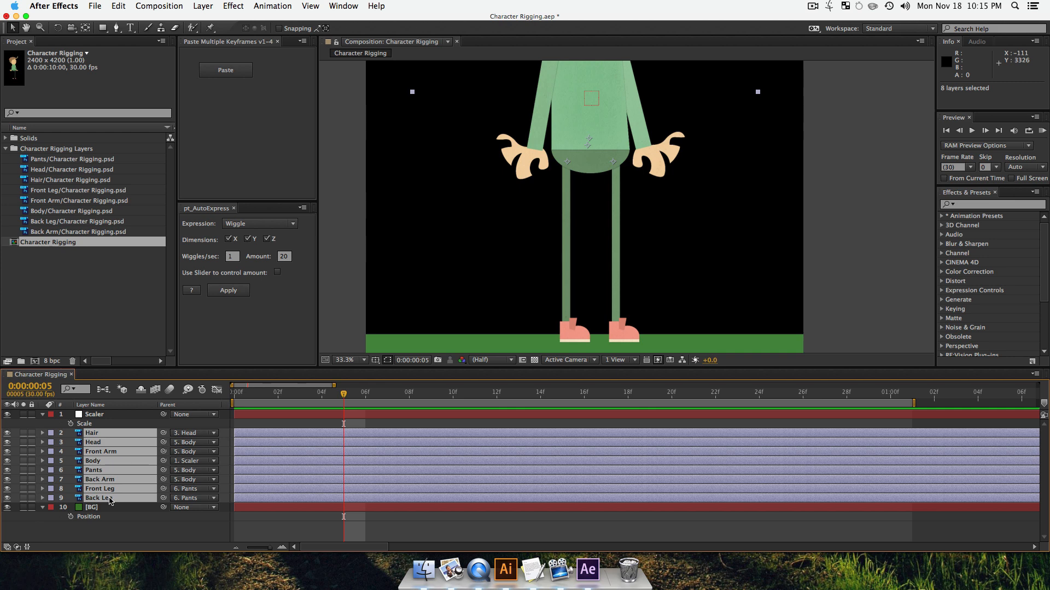
key("p")
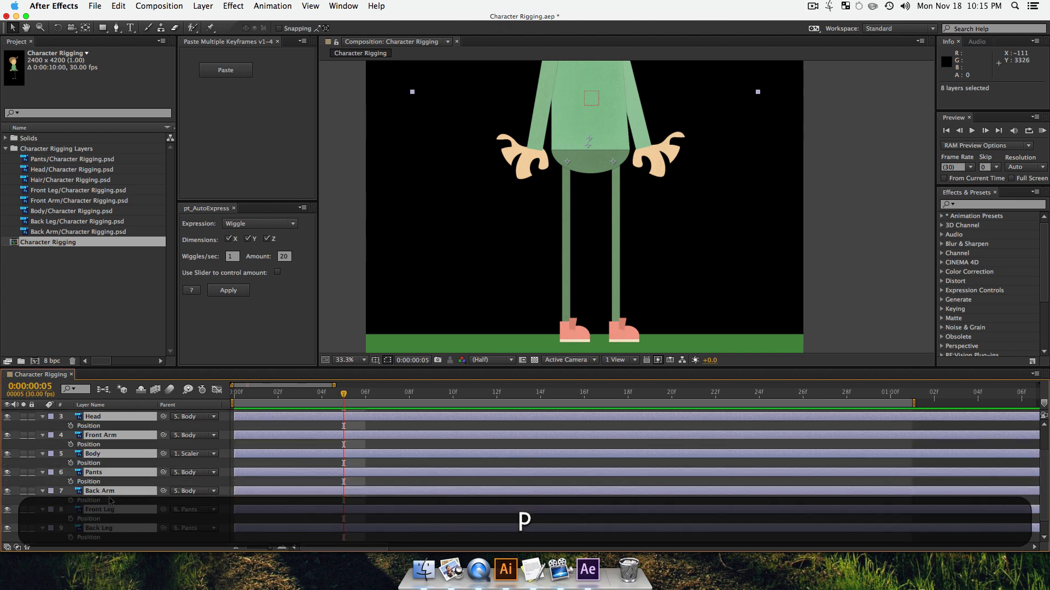
left_click(70, 444)
key("super+z")
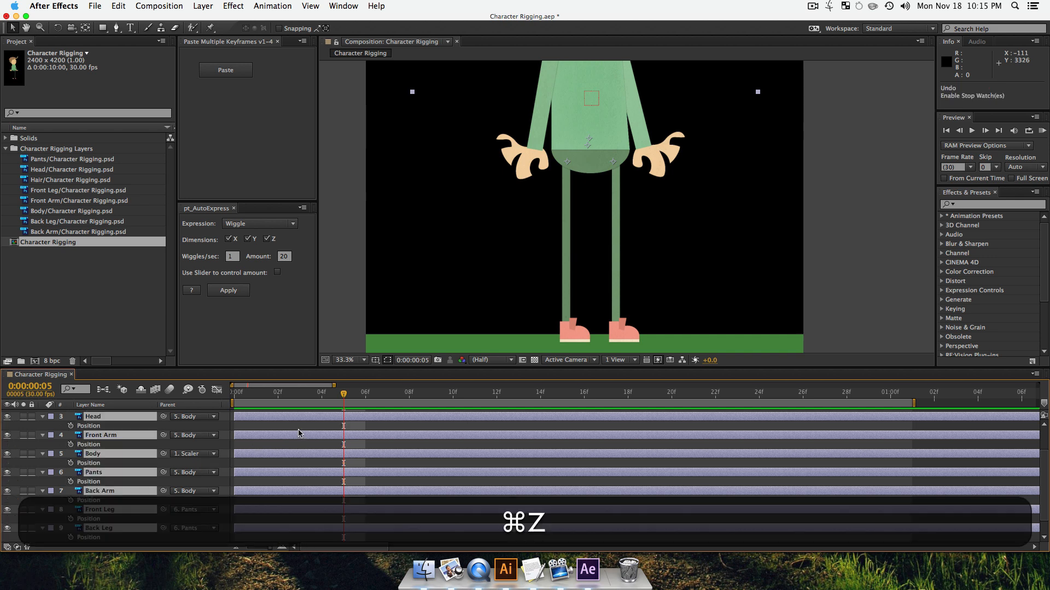
left_click(231, 398)
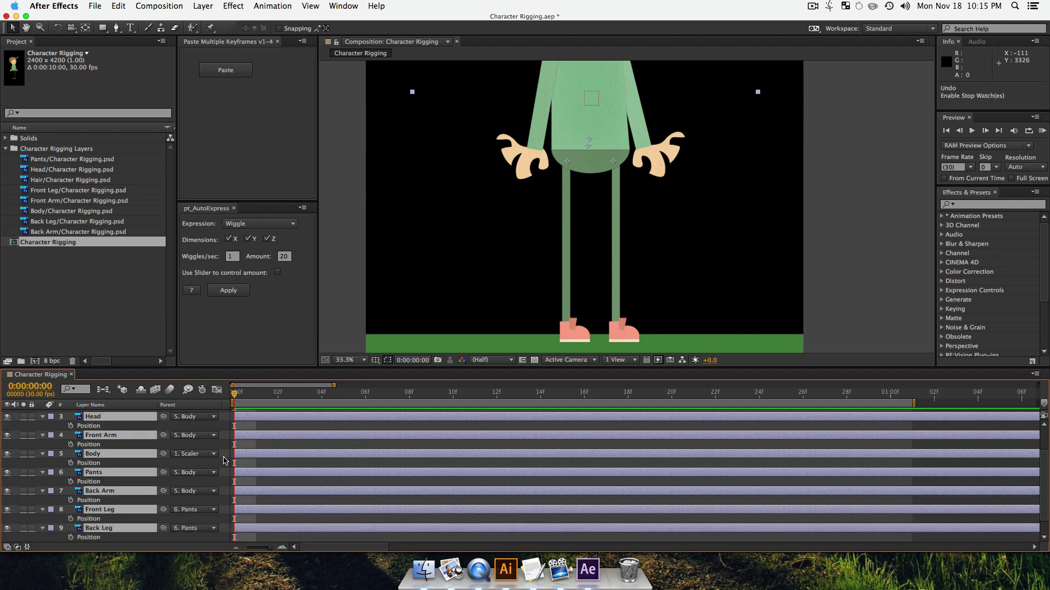
left_click(71, 444)
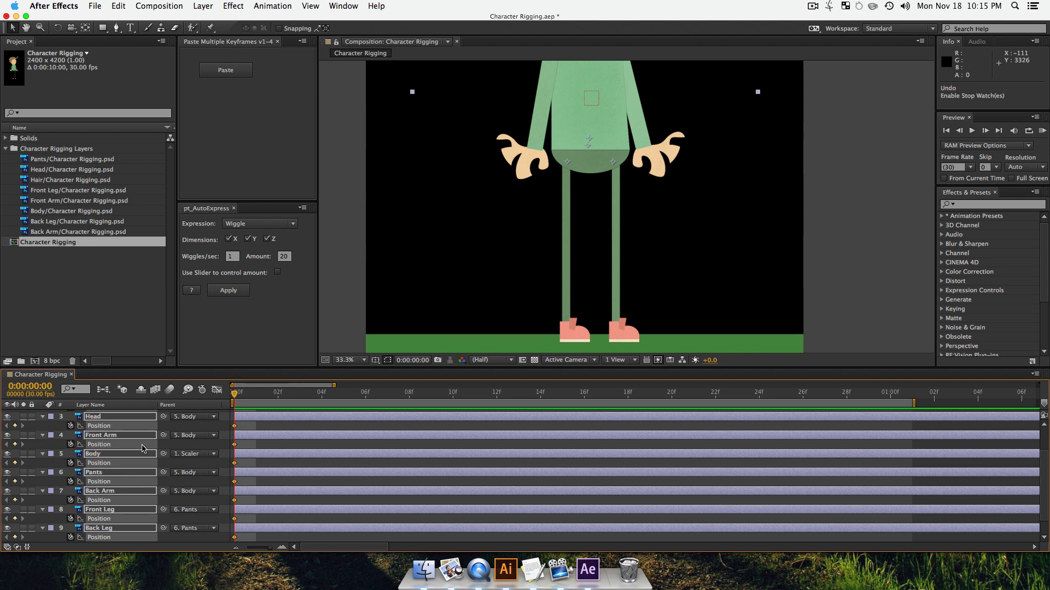
- Add Rotation keyframes at 0:00:00:00 to the same character layers and collapse their keyframed properties
key("r")
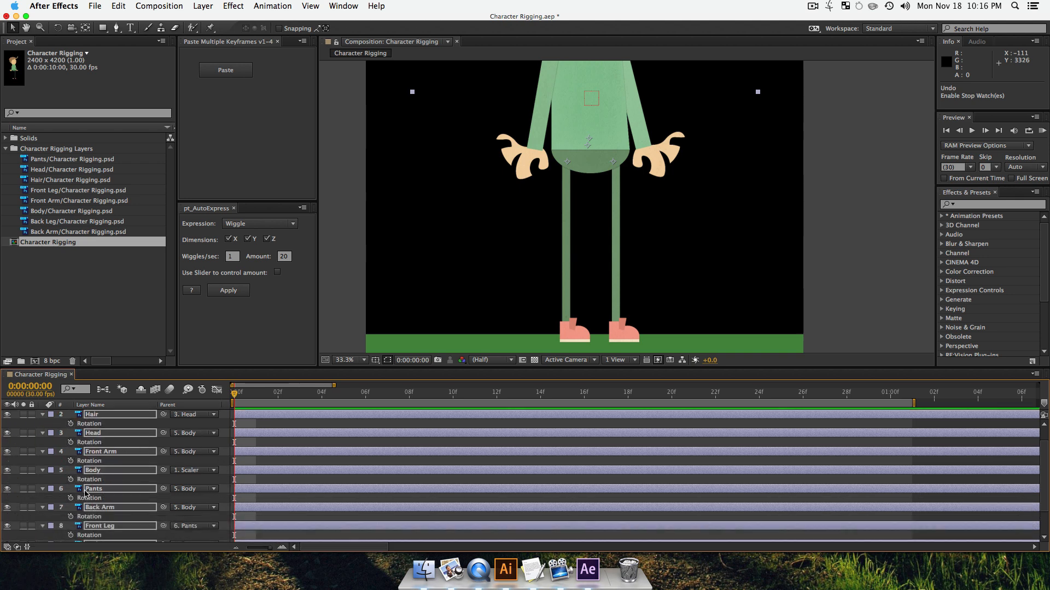
left_click(71, 479)
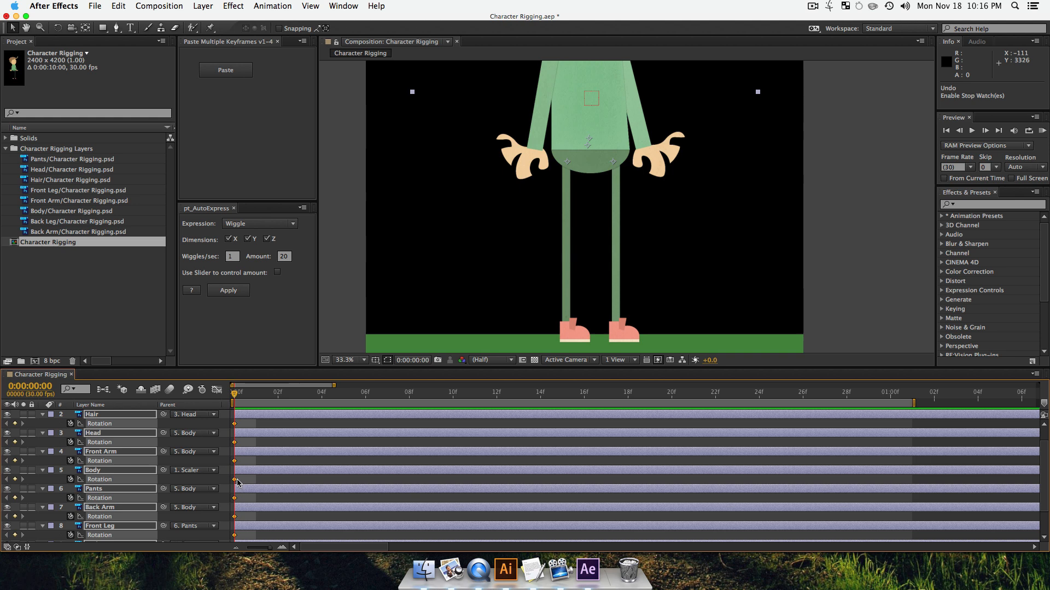
key("u")
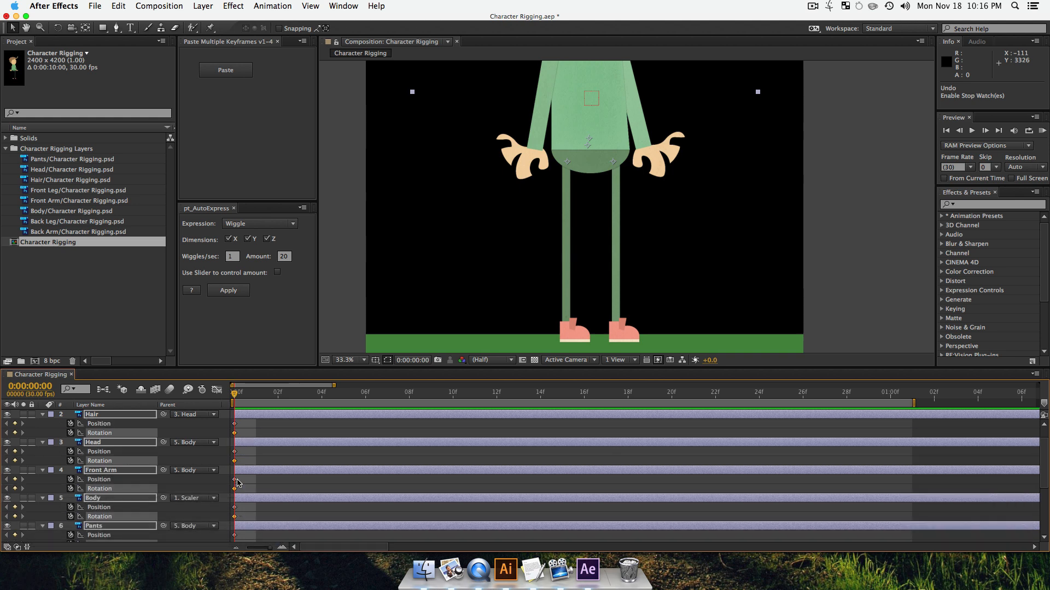
key("u")
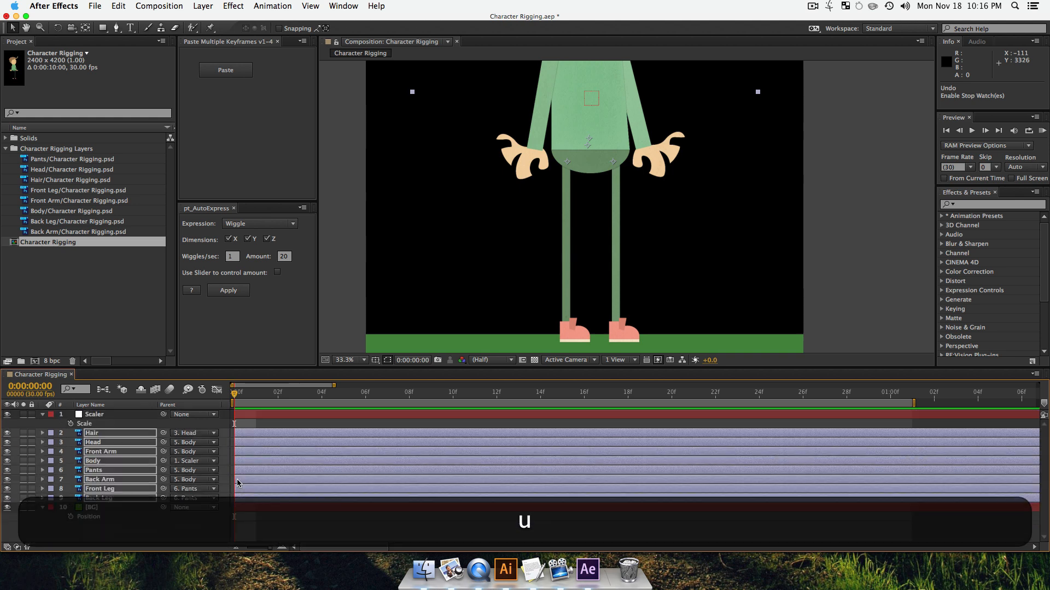
left_click(117, 531)
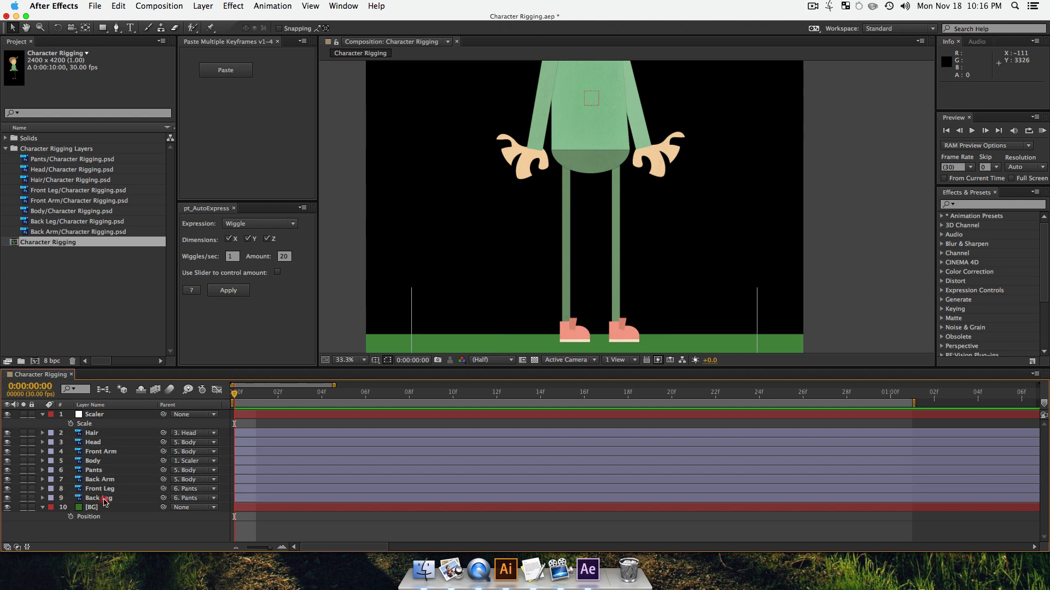
left_click(105, 498)
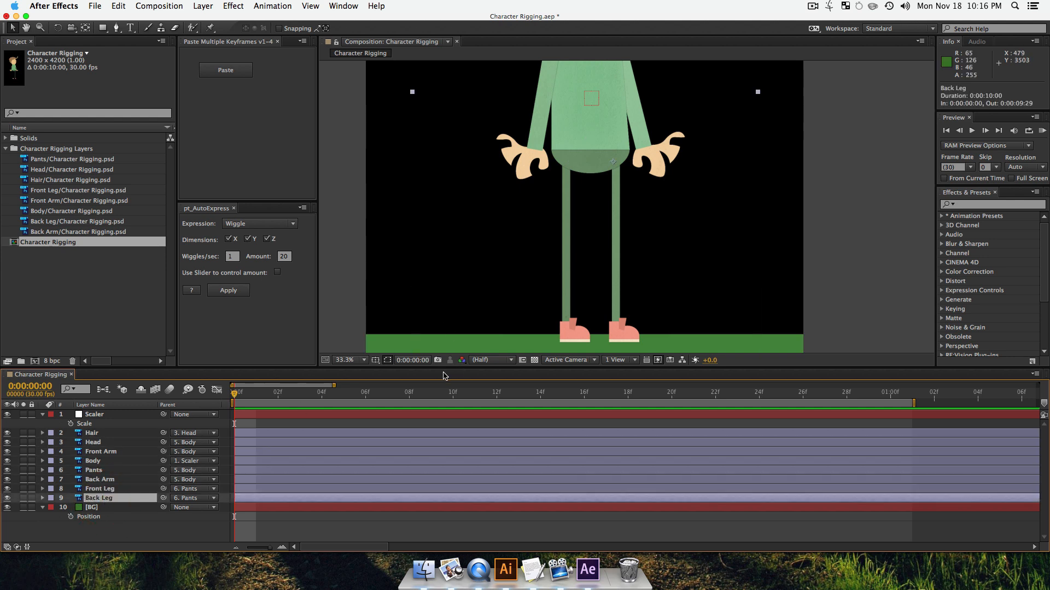
left_click(104, 489, "shift")
left_click(118, 532)
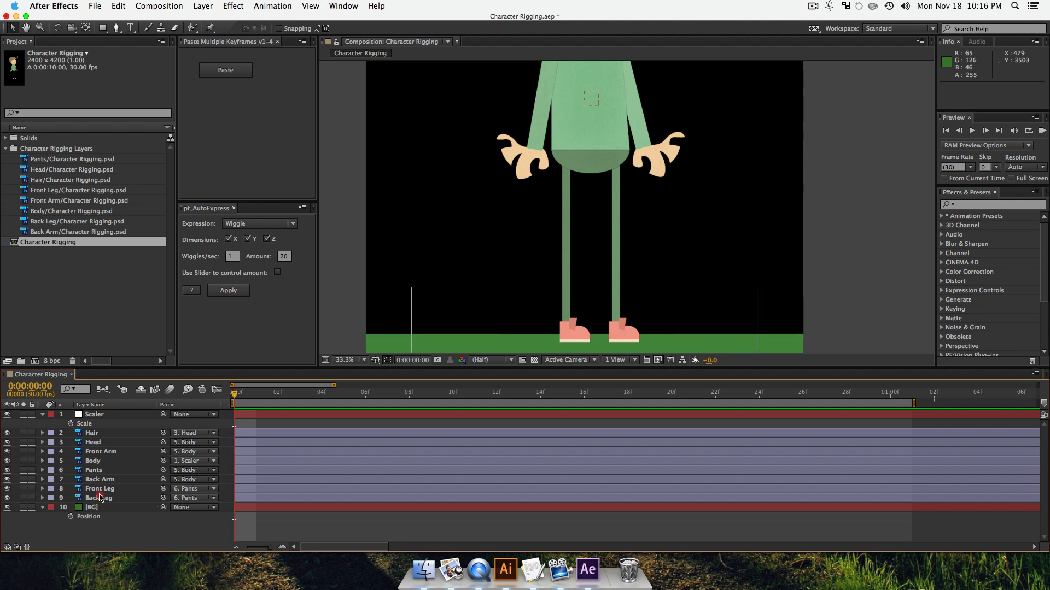
left_click(100, 498)
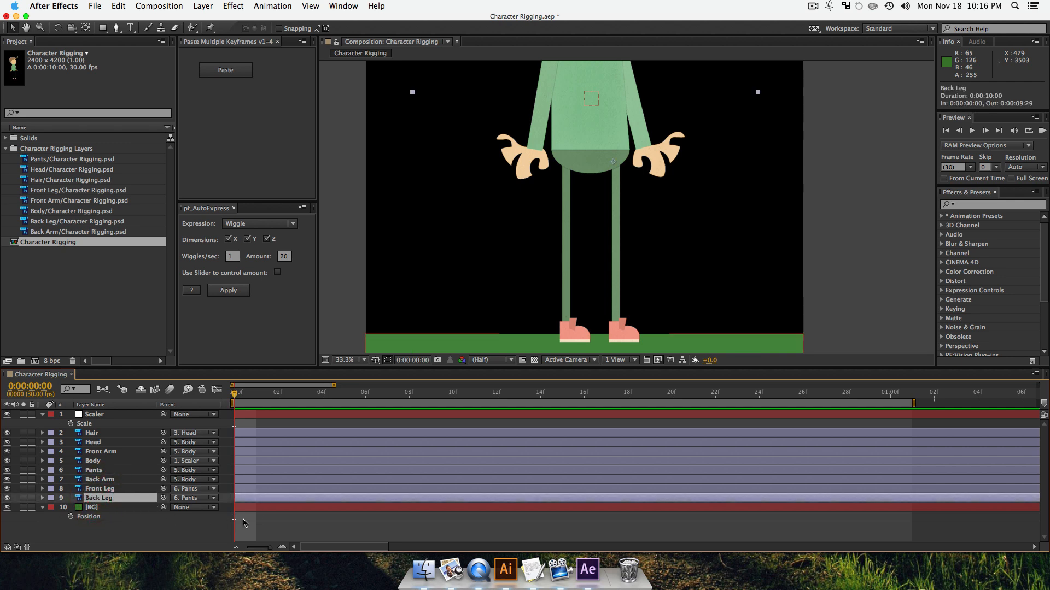
key("space")
left_click_drag(615, 114, 569, 100)
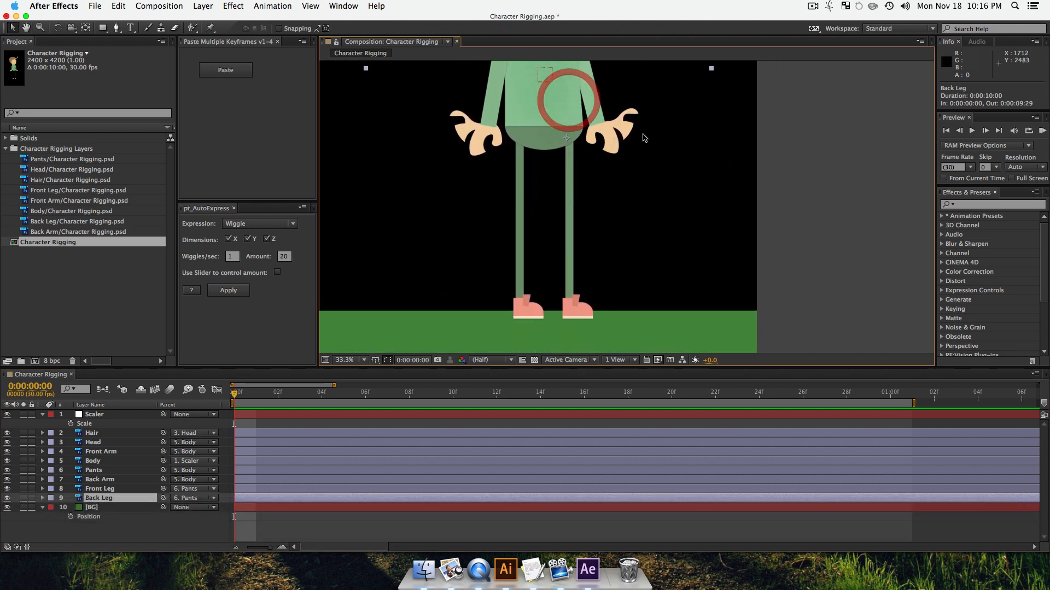
- Reveal the Scaler layer's Position and show the timeline's Mode and TrkMat columns, keeping the Layer Name column compact
left_click(97, 416)
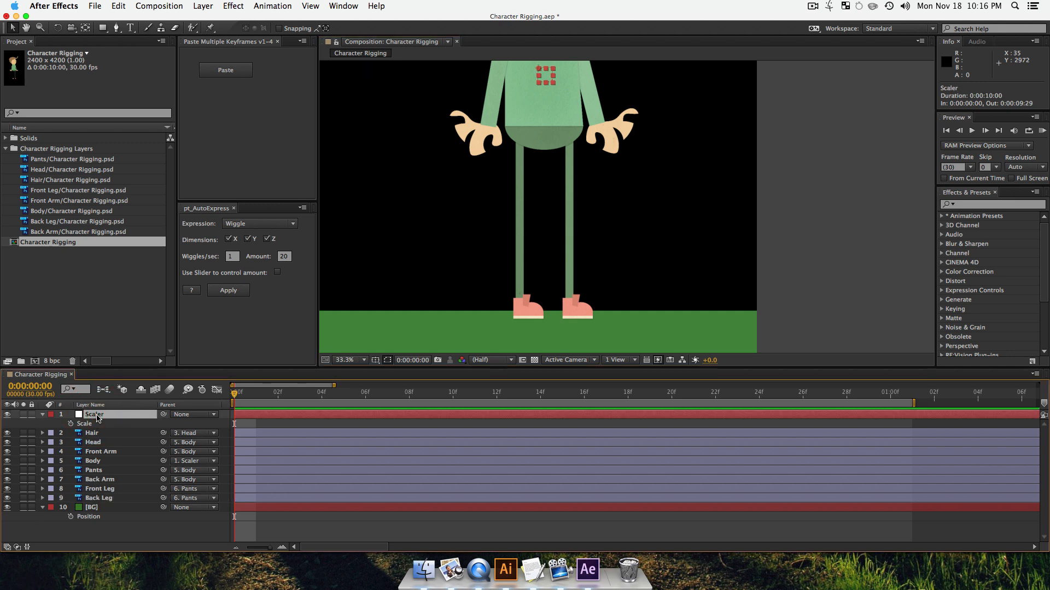
key("p")
left_click_drag(158, 407, 229, 407)
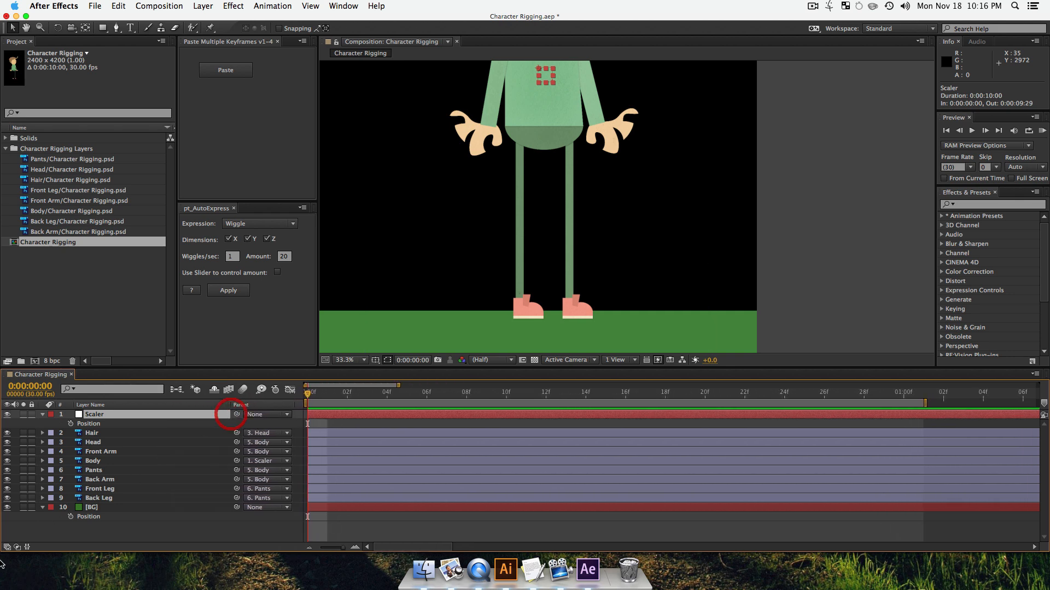
left_click(17, 547)
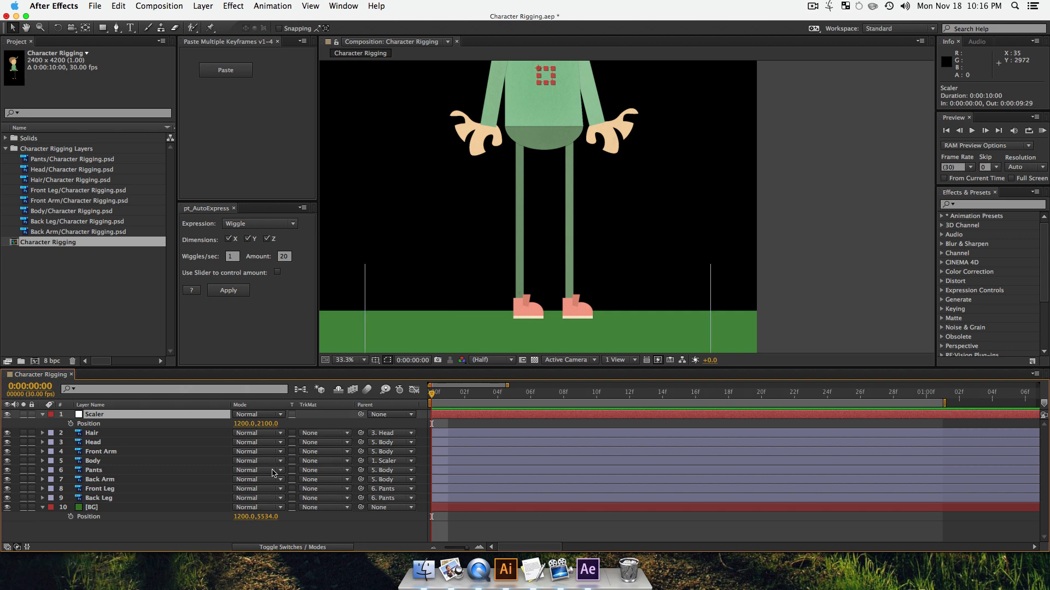
left_click_drag(229, 402, 138, 403)
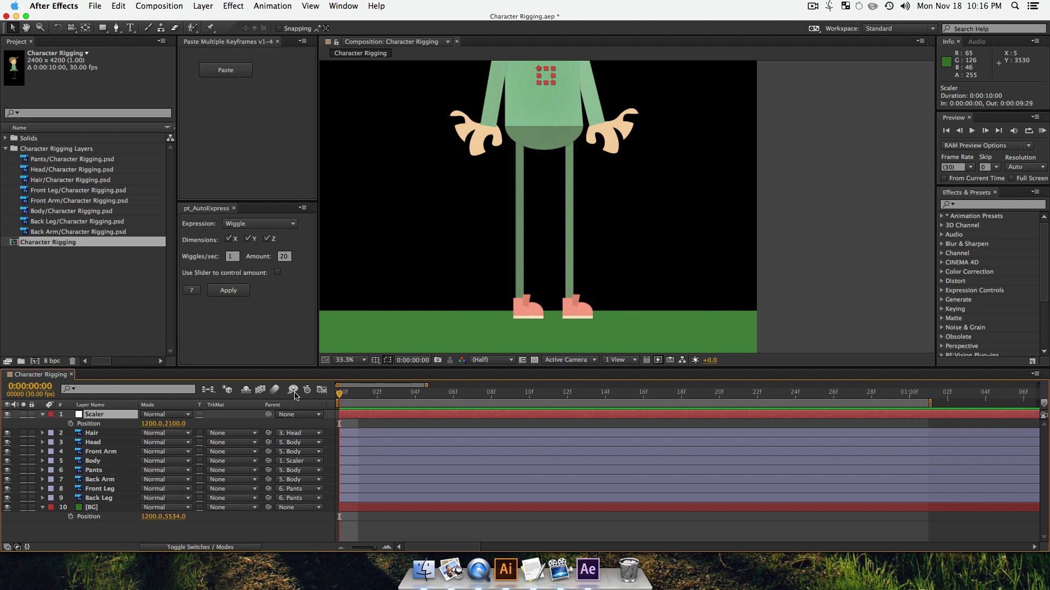
- Lower the character onto the ground by setting the Scaler layer's Position to 1200.0, 2208.0, and deselect the layer
left_click_drag(172, 425, 240, 420)
key("space")
left_click_drag(643, 310, 672, 269)
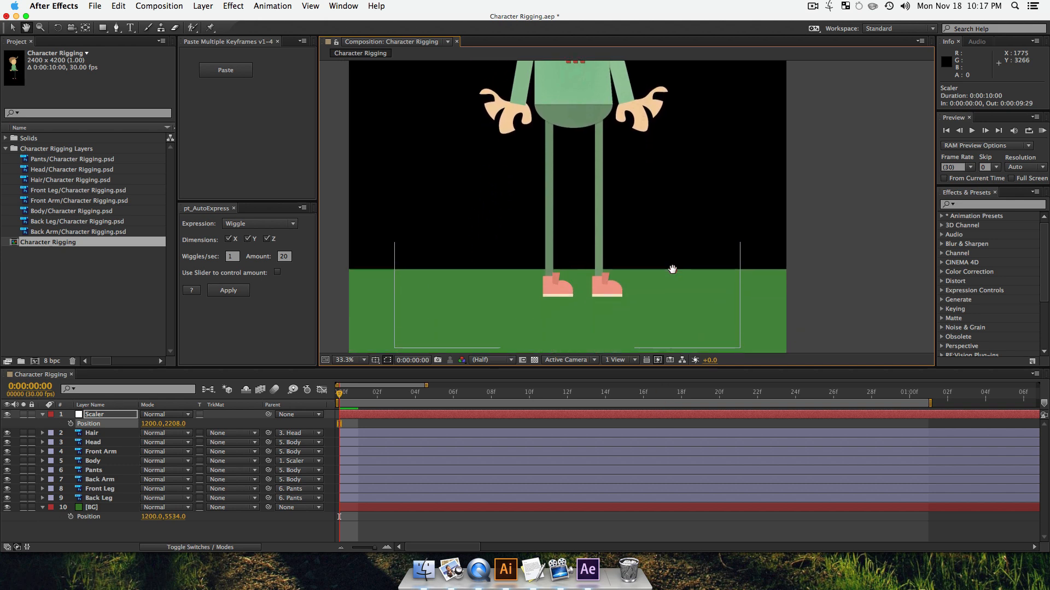
key("space")
left_click_drag(644, 157, 642, 179)
left_click(642, 179)
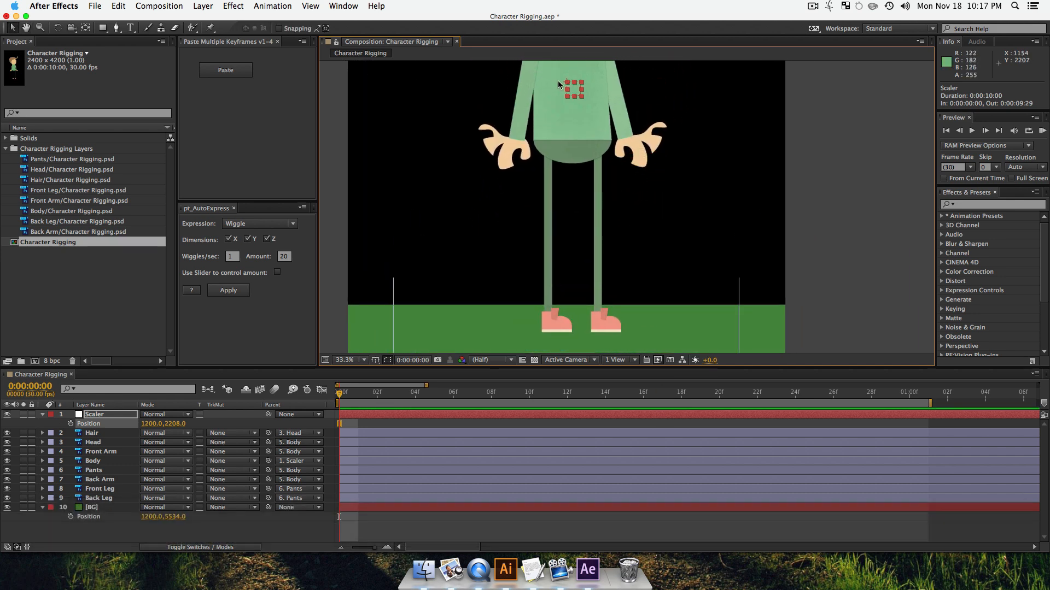
left_click(177, 536)
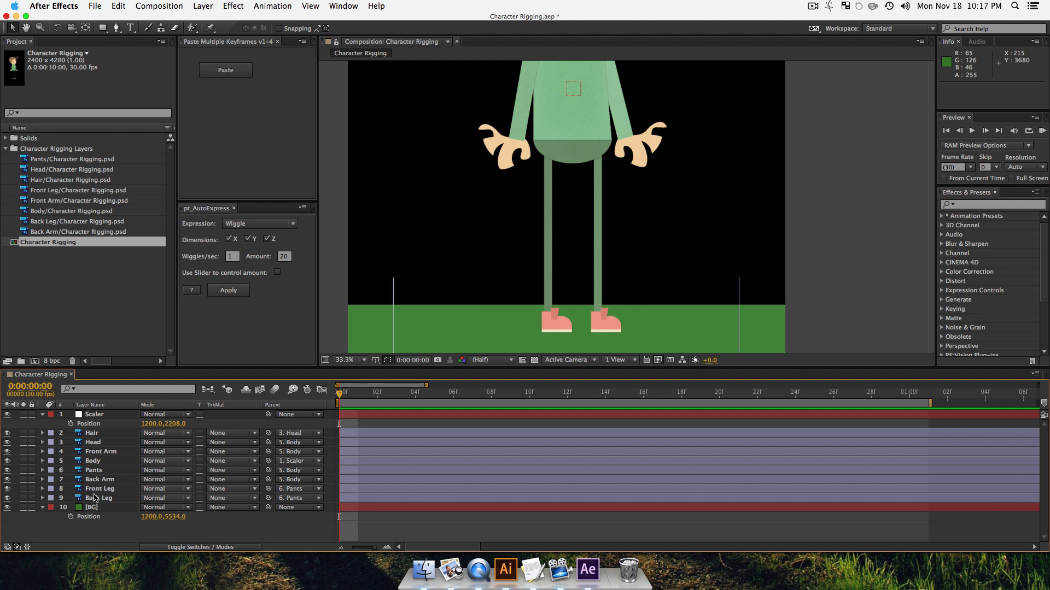
- Set the Back Leg layer's Rotation to -19° at 0:00:00:00 so the leg swings forward
left_click(101, 497)
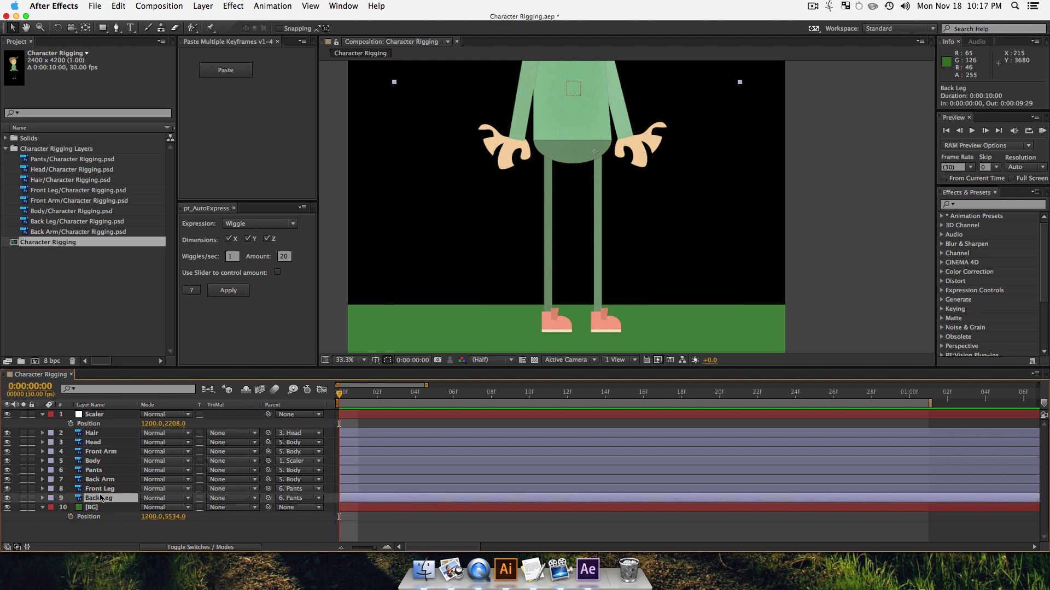
key("r")
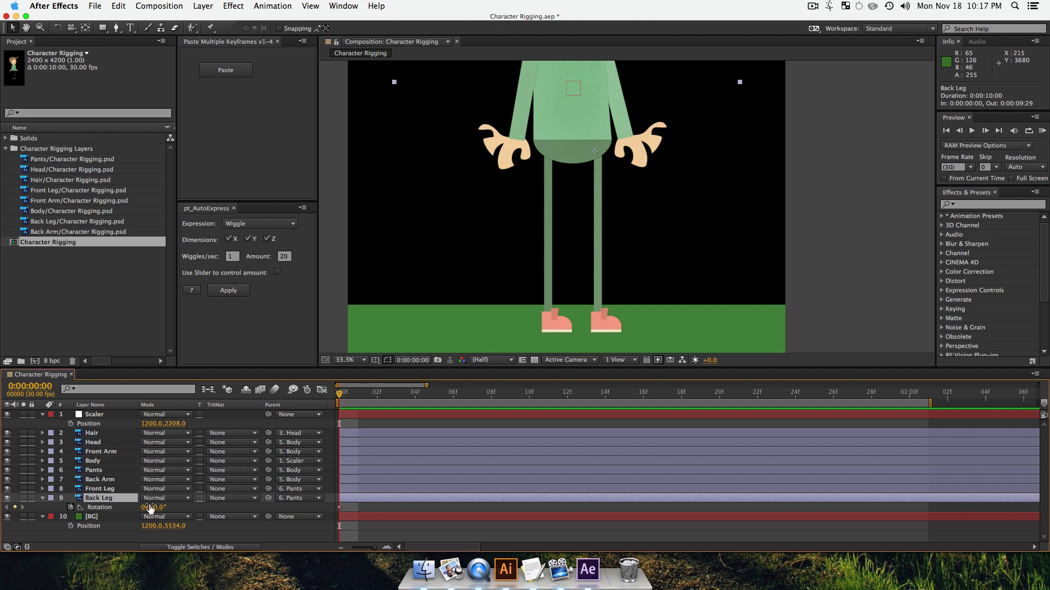
mouse_move(153, 507)
left_mouse_down()
mouse_move(171, 506)
mouse_move(137, 507)
mouse_move(181, 506)
mouse_move(148, 507)
left_mouse_up()
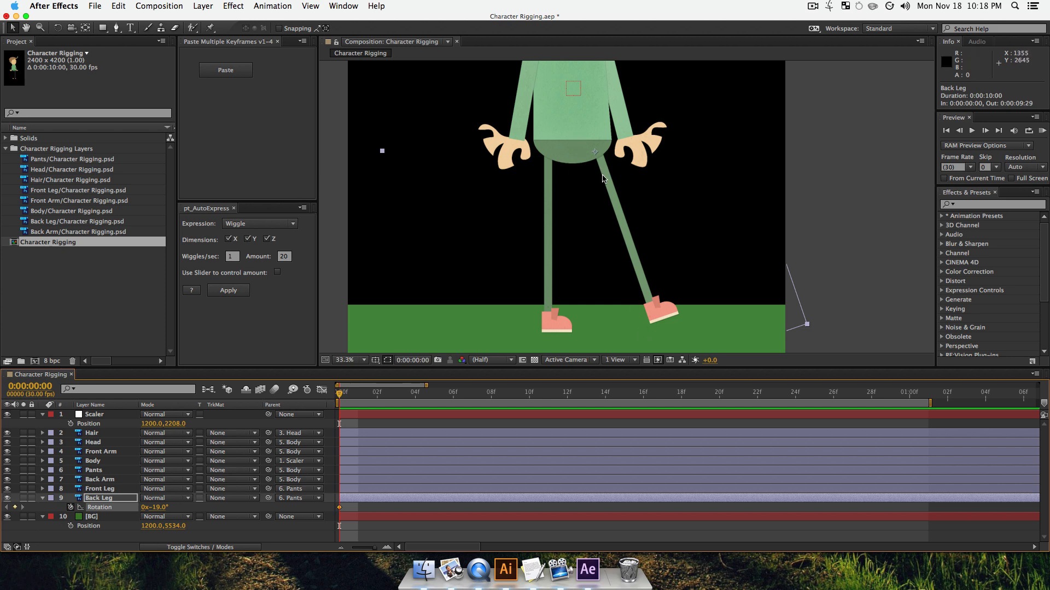
left_click(114, 498)
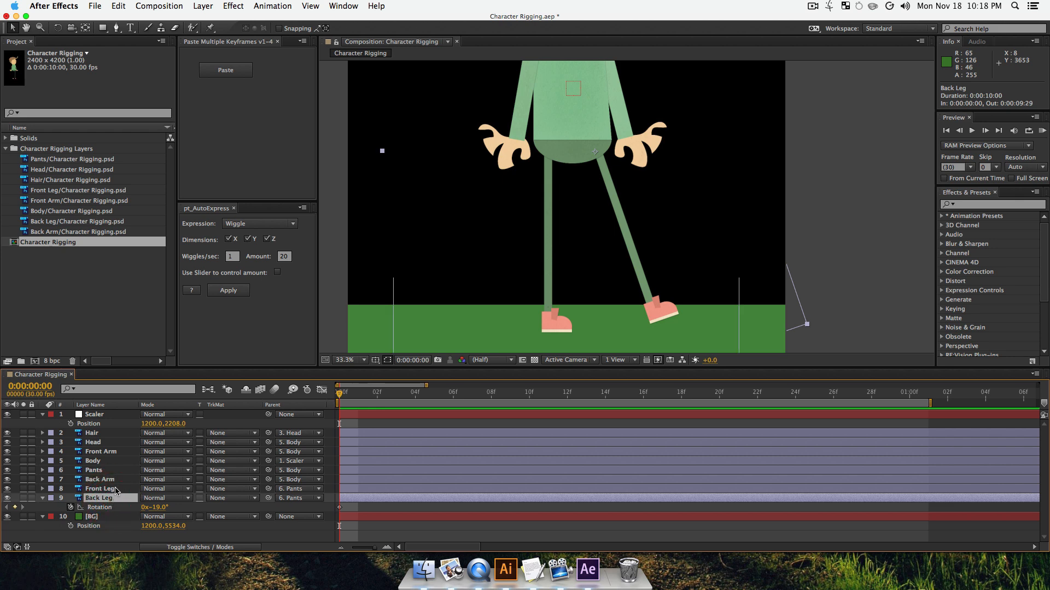
- Set the Front Leg layer's Rotation to +15° at 0:00:00:00 so the leg swings backward
left_click(116, 488)
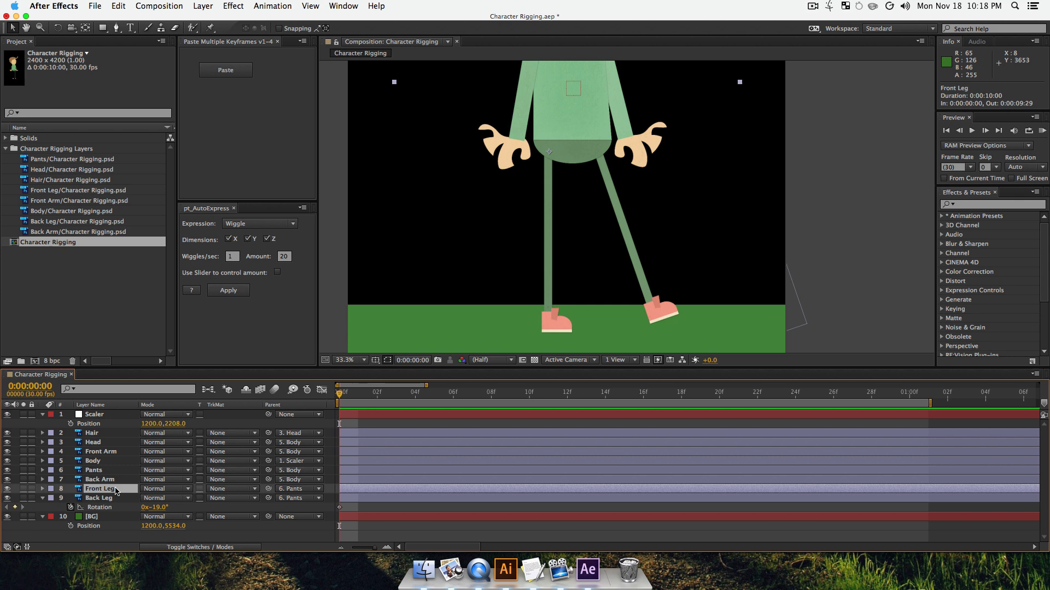
key("r")
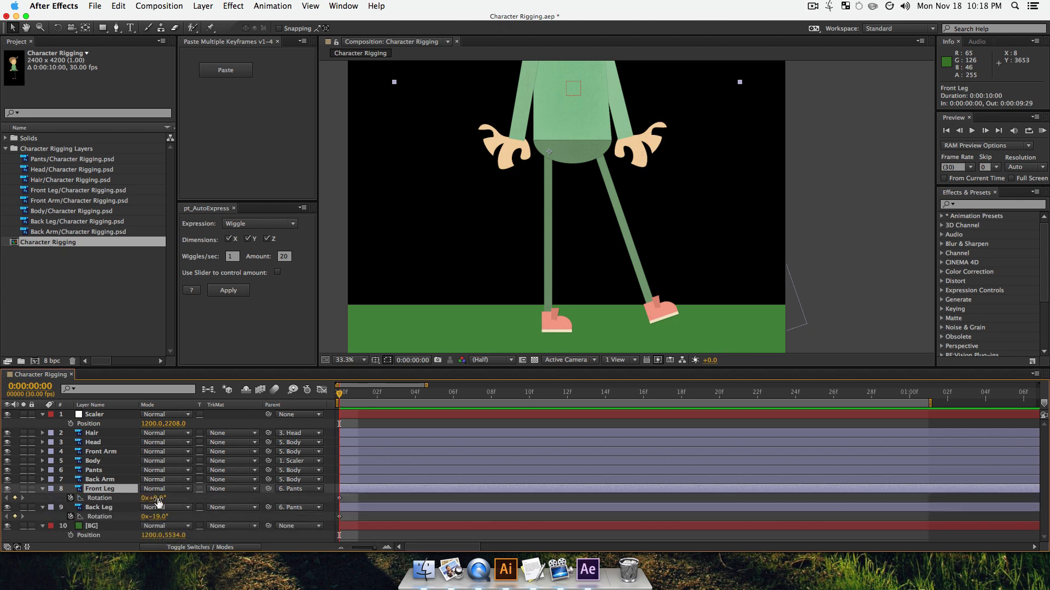
left_click_drag(161, 501, 170, 502)
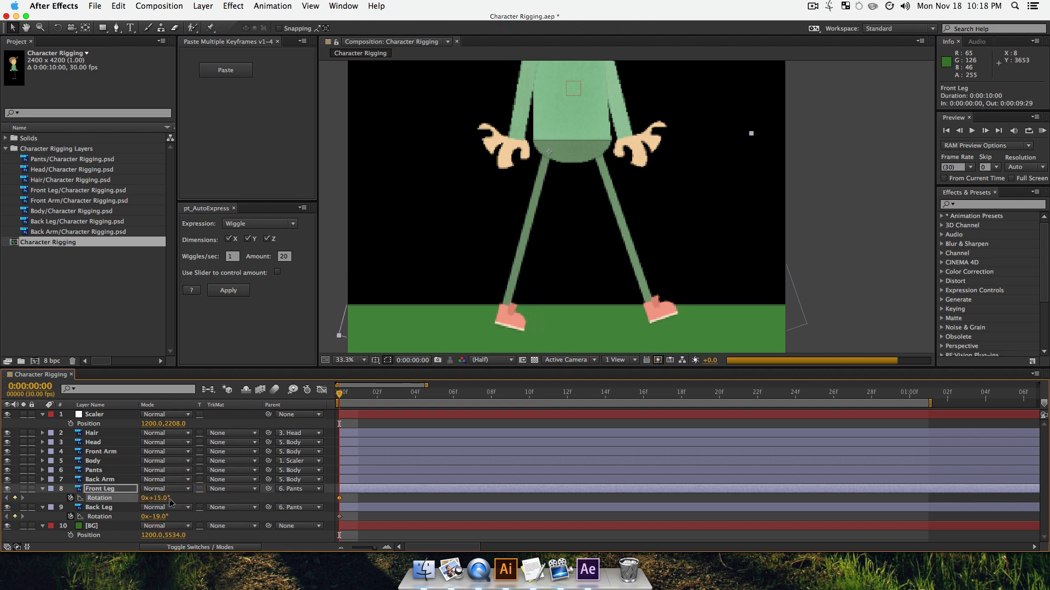
key("space")
left_click_drag(547, 192, 544, 159)
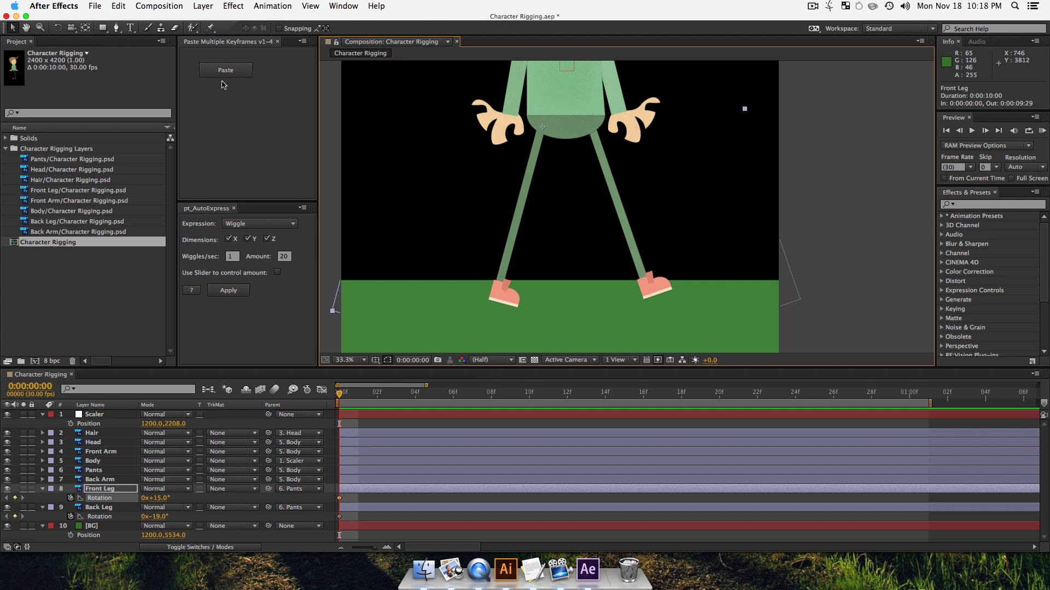
- Place six puppet pins on the Back Leg layer with the Puppet Pin tool: hip, knee, ankle, heel, ball of the foot and toe
left_click(103, 507)
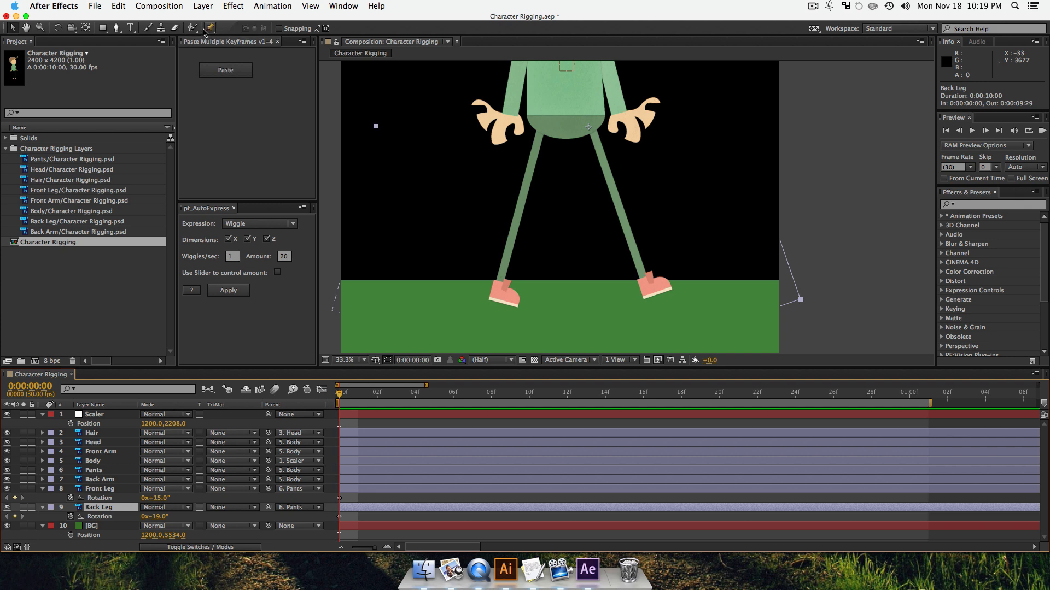
left_click(210, 28)
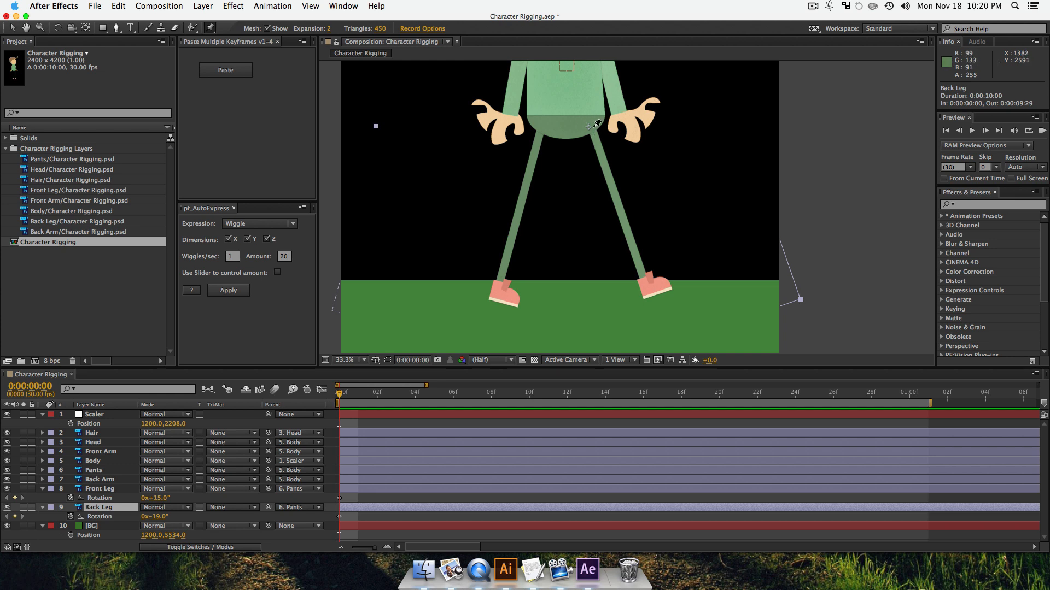
left_click(591, 127)
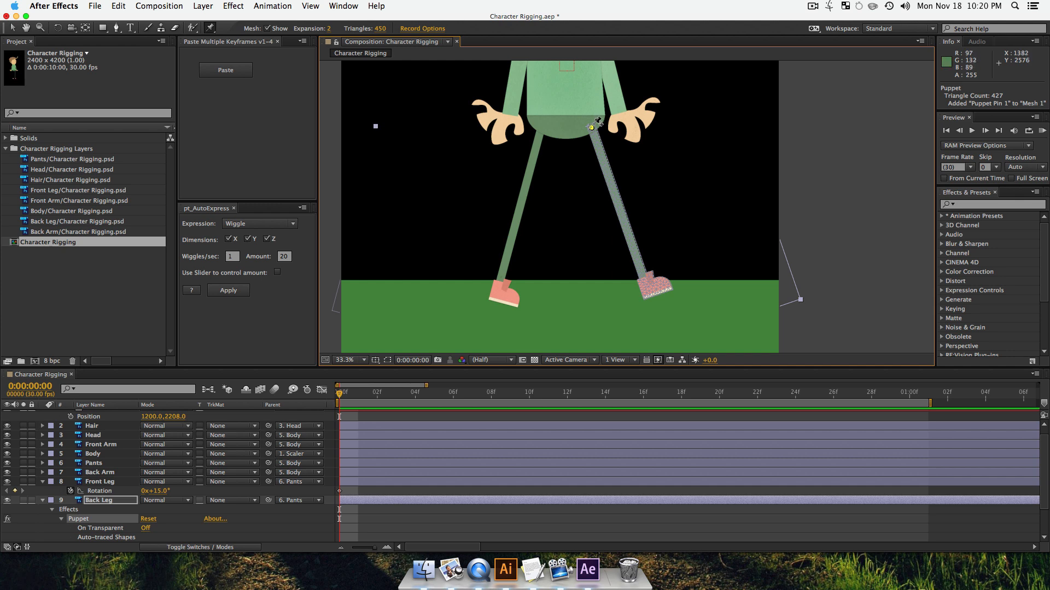
left_click(616, 195)
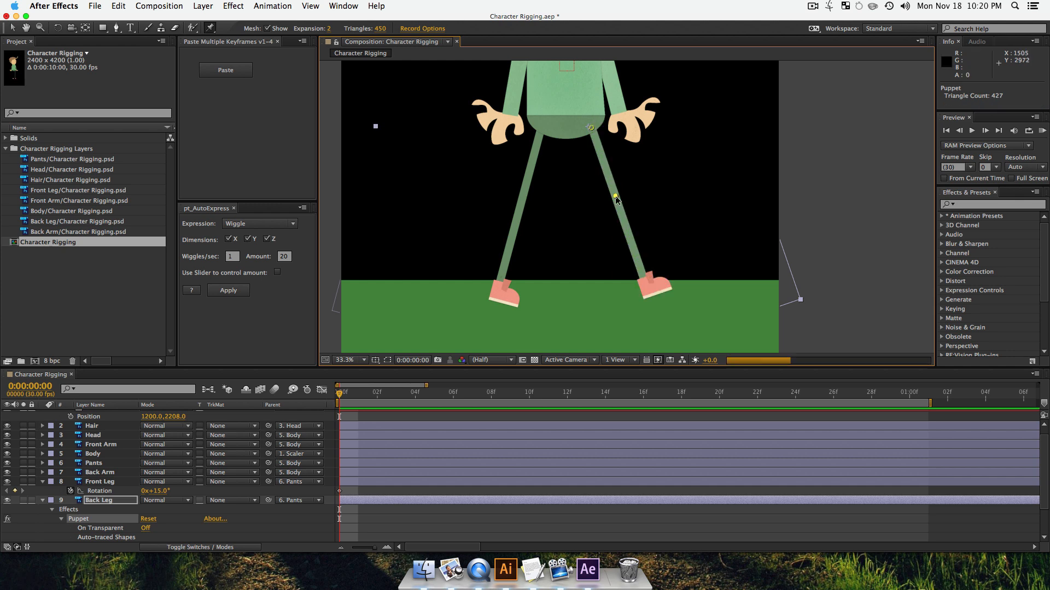
left_click(642, 273)
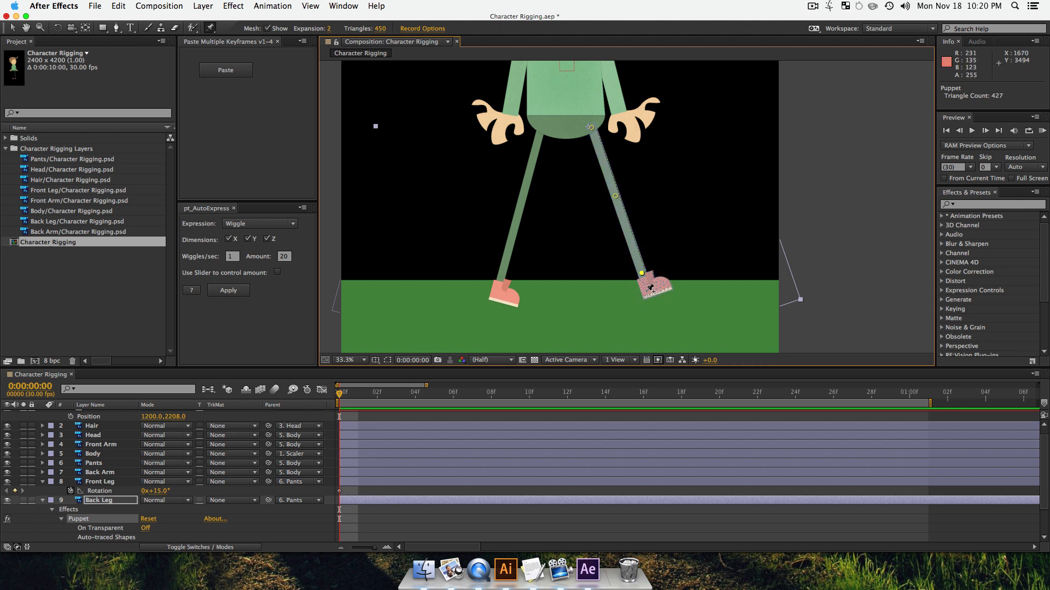
left_click(645, 292)
left_click(660, 285)
left_click(663, 281)
- Place six puppet pins on the Front Leg layer at the hip, knee, ankle, heel, ball of the foot and toe
left_click(98, 483)
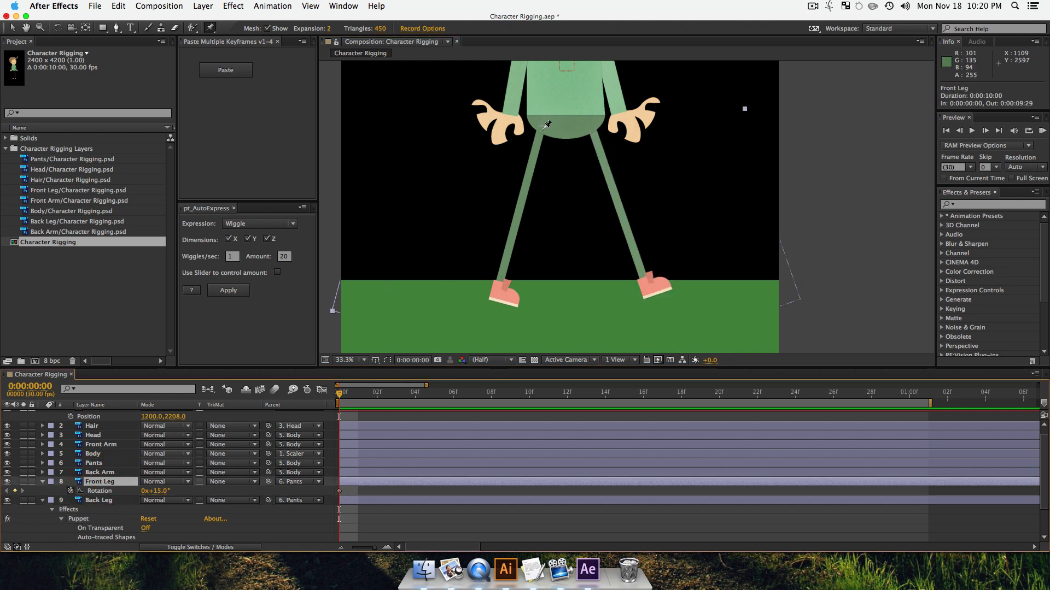
left_click(541, 126)
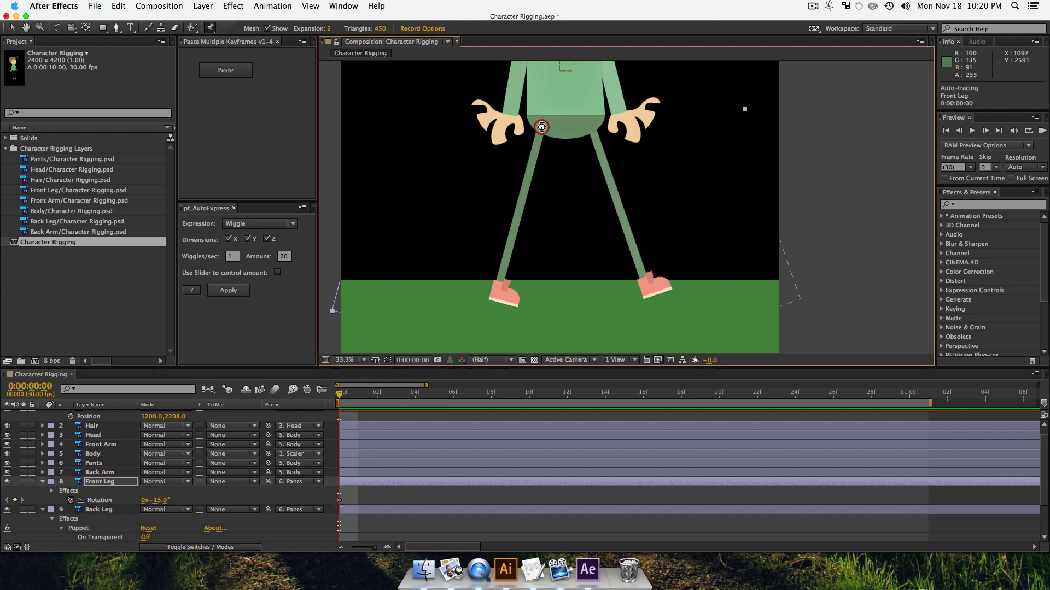
left_click(521, 195)
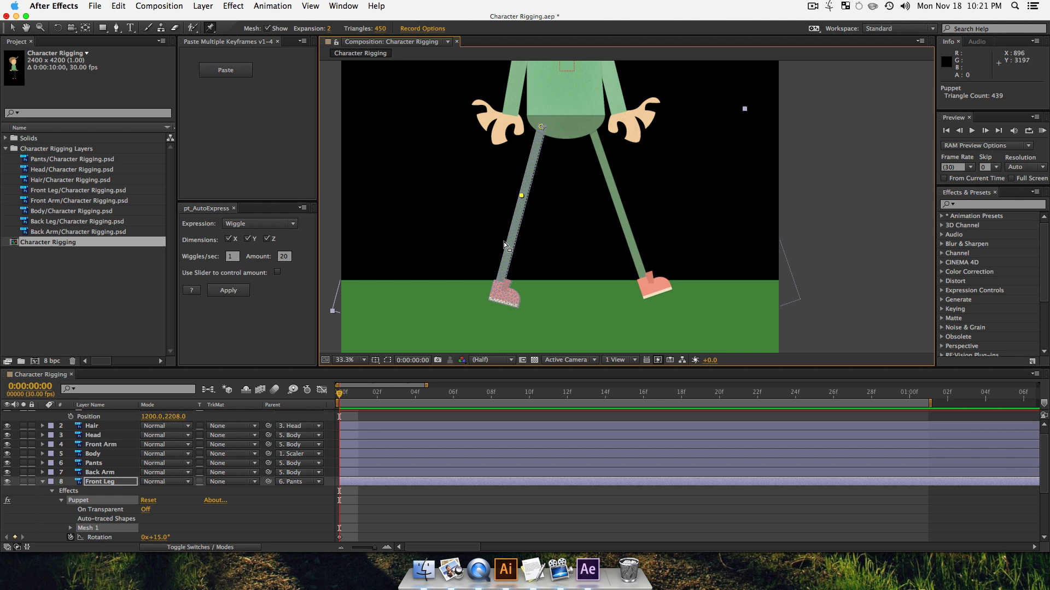
left_click(500, 280)
left_click(493, 293)
left_click(508, 299)
left_click(515, 300)
- Make the timeline panel taller to fit more layer rows and look over both legs' Puppet effects
left_click_drag(245, 366, 247, 326)
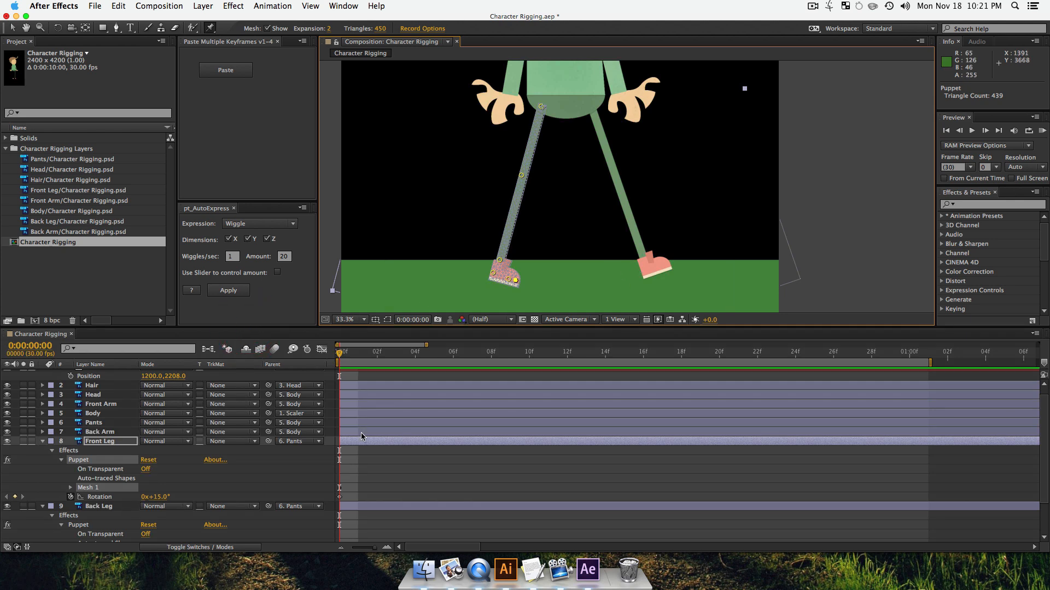
scroll(97, 451, "down", 3)
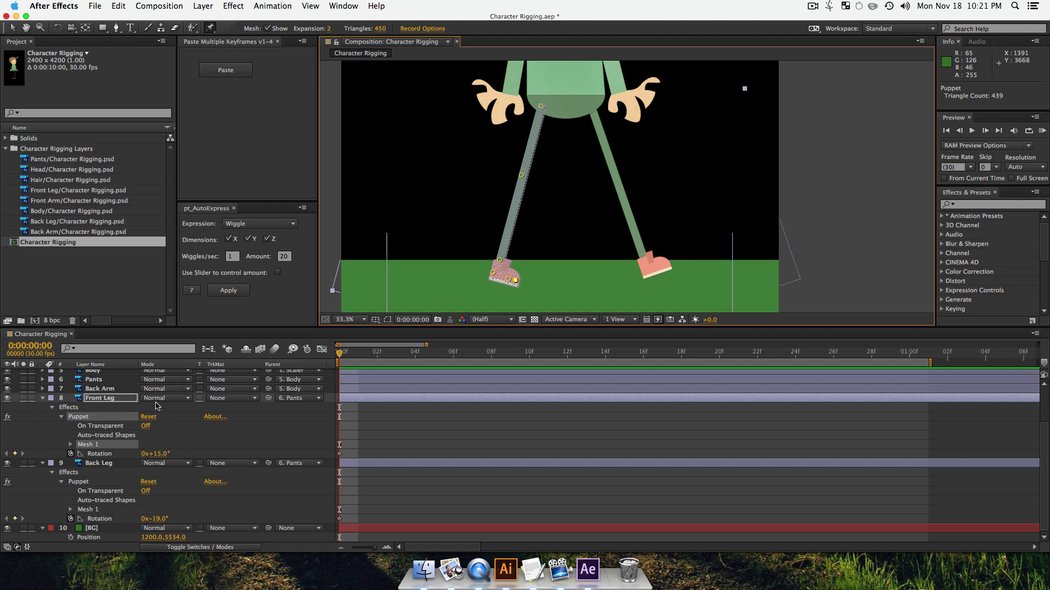
scroll(98, 449, "up", 3)
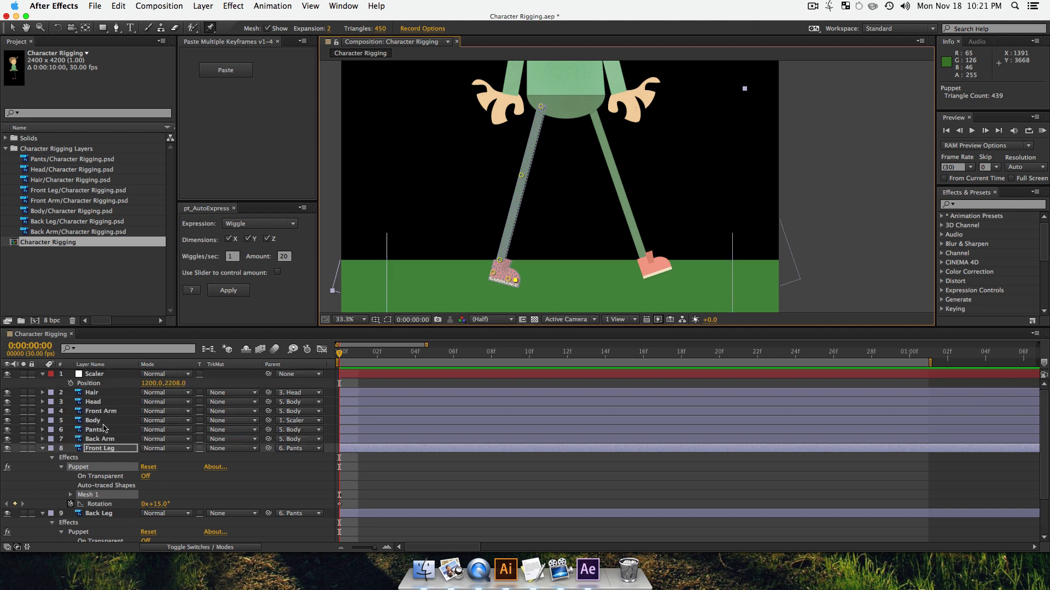
scroll(203, 497, "down", 3)
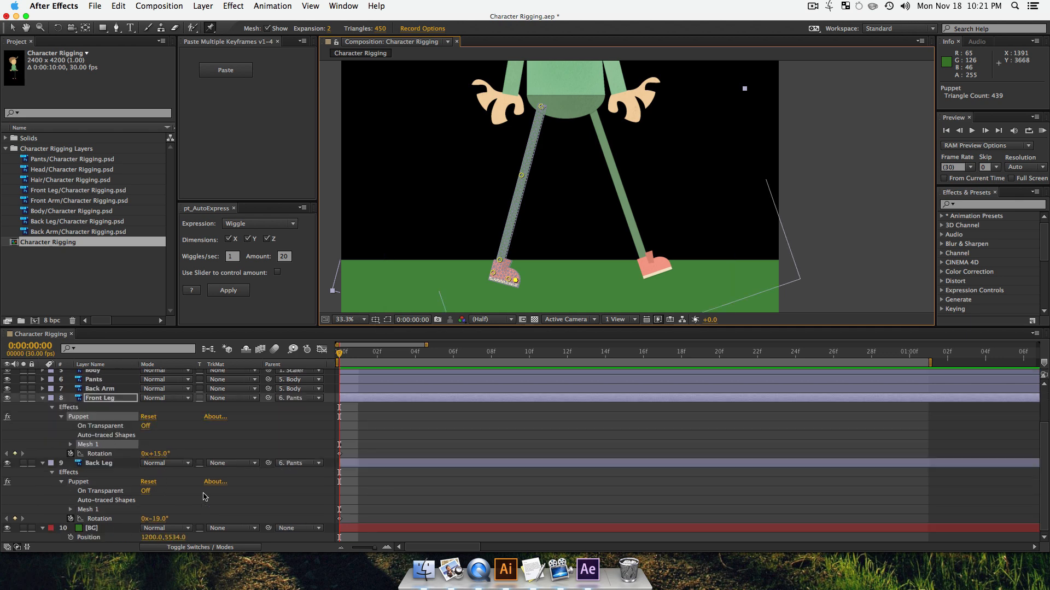
- Reveal all keyframed properties of the Back Leg layer and examine its individual puppet pins under Deform
left_click(89, 466)
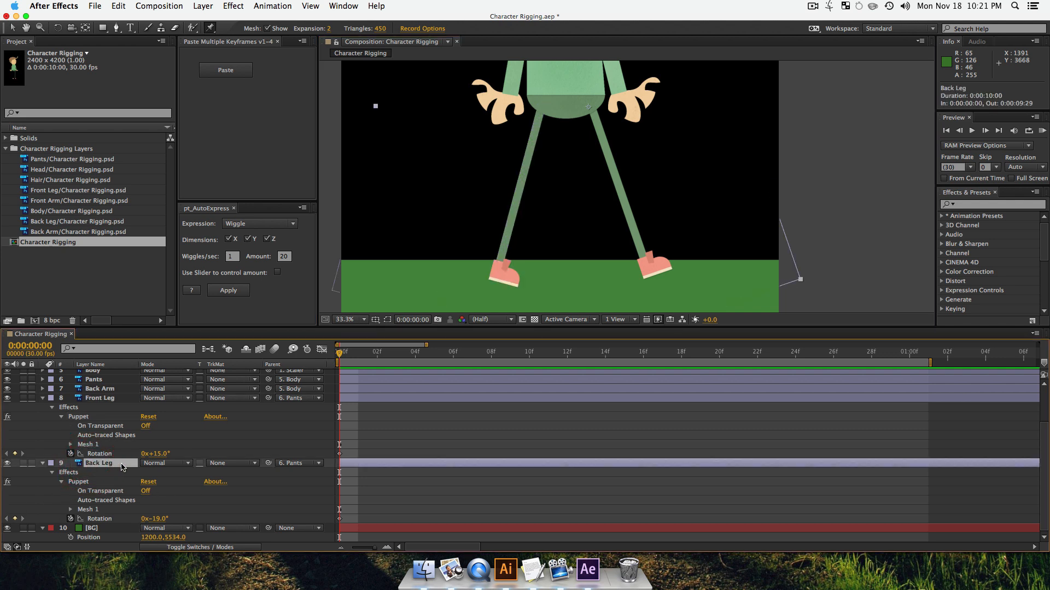
key("u")
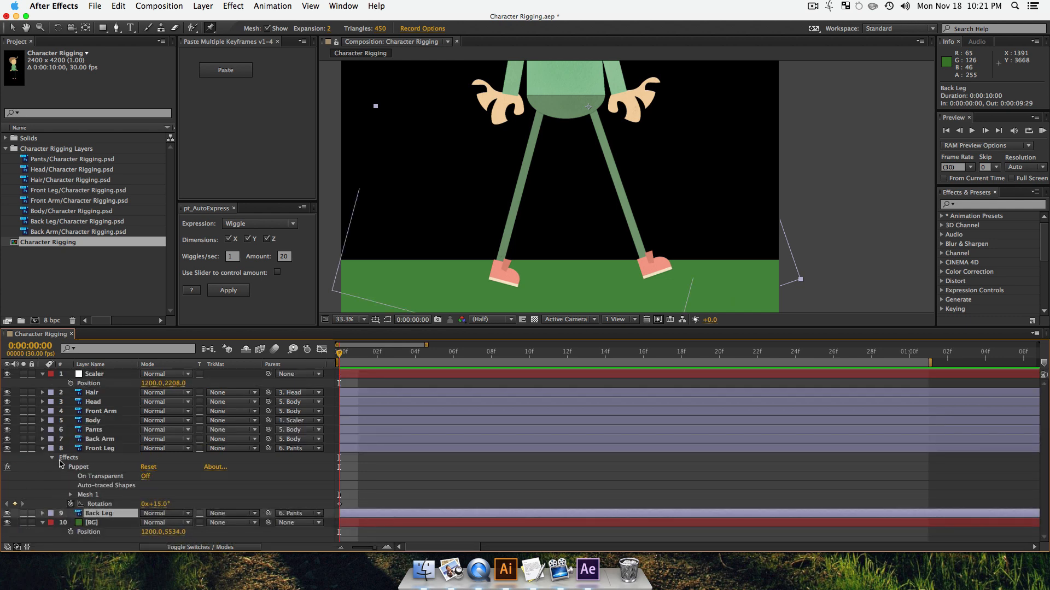
key("u")
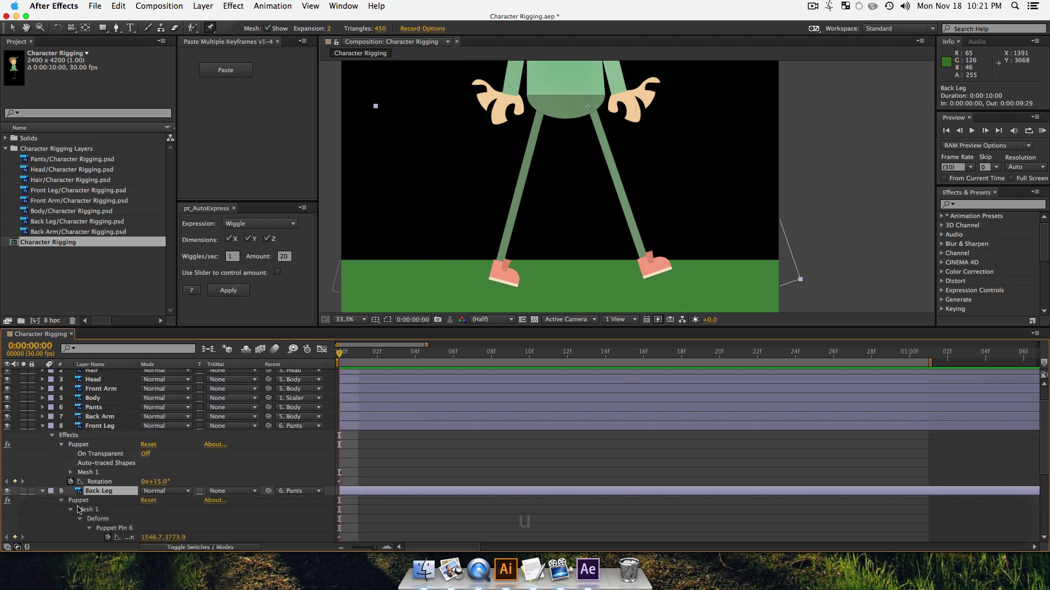
scroll(79, 511, "down", 5)
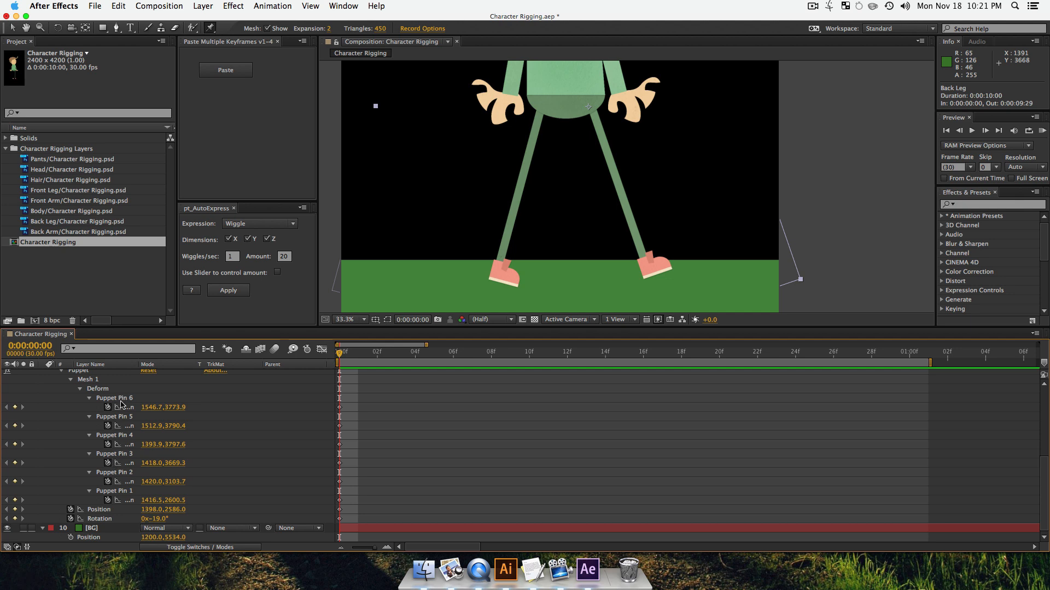
left_click(118, 437)
left_click(114, 417)
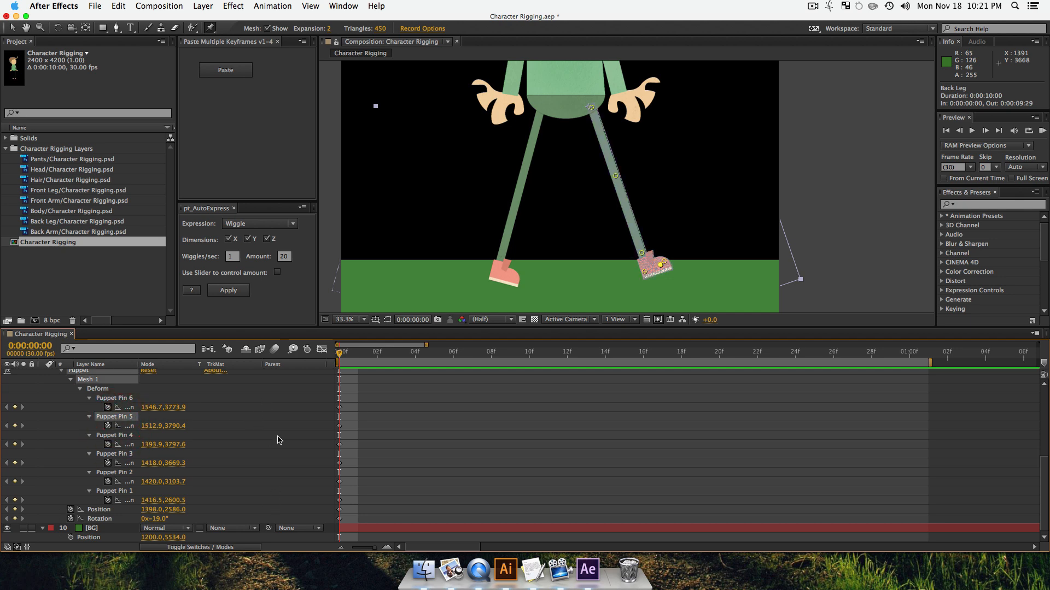
- Collapse the Deform and Mesh 1 groups of the Back Leg's Puppet effect and select the layer's Position property
left_click(81, 389)
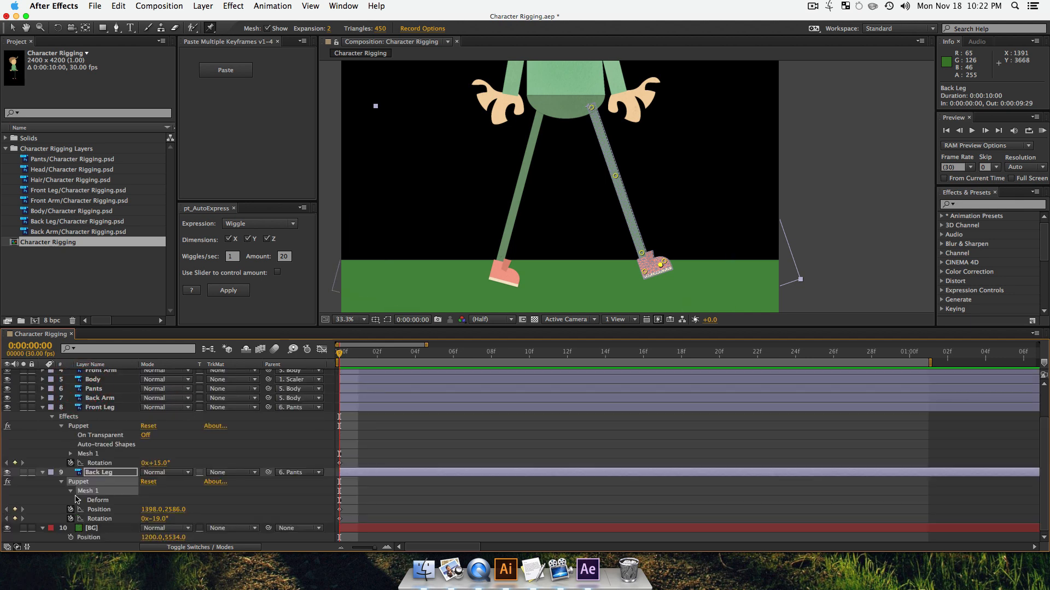
left_click(71, 492)
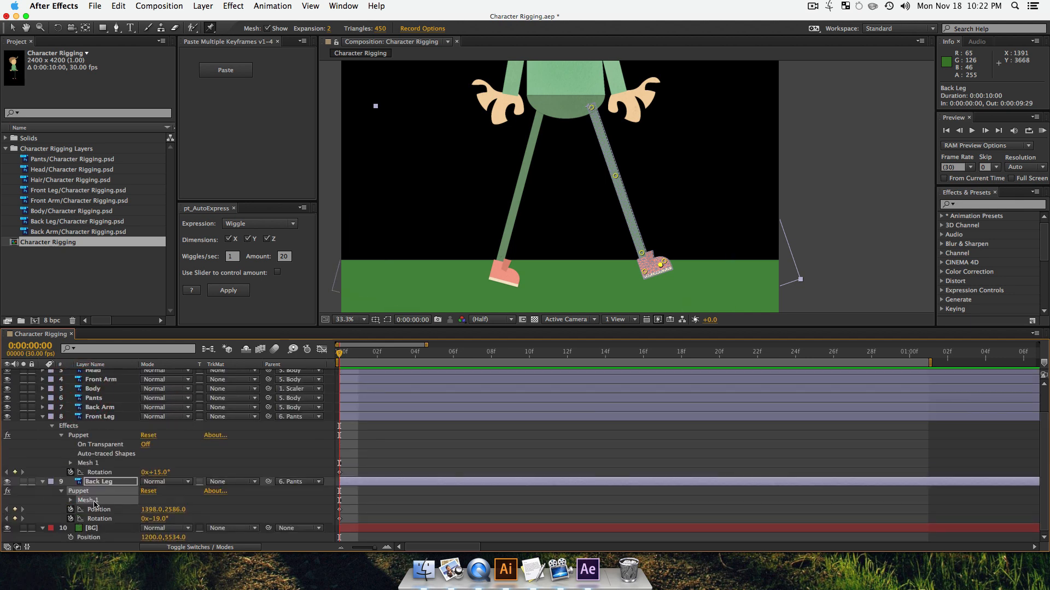
left_click(93, 510)
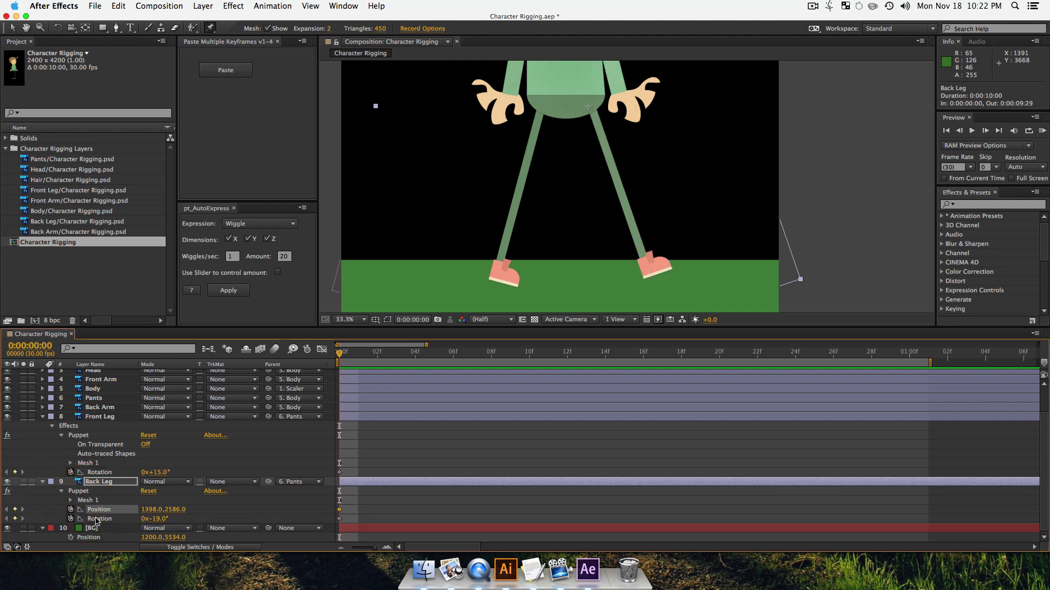
- At the first frame, bend the Back Leg forward at its knee pin and level the foot by moving the heel and toe pins
left_click(96, 519)
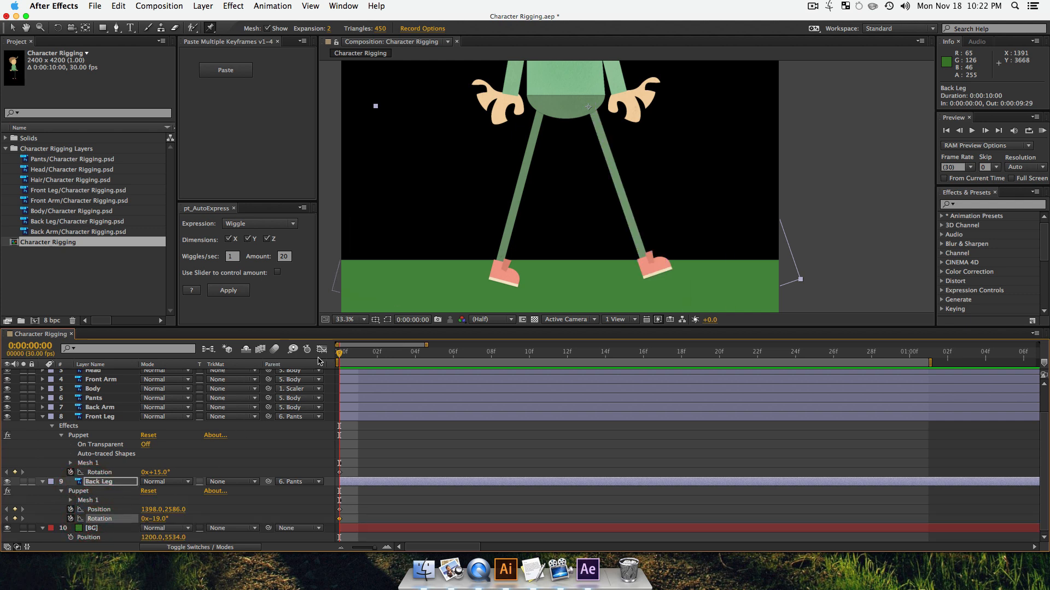
left_click(390, 363)
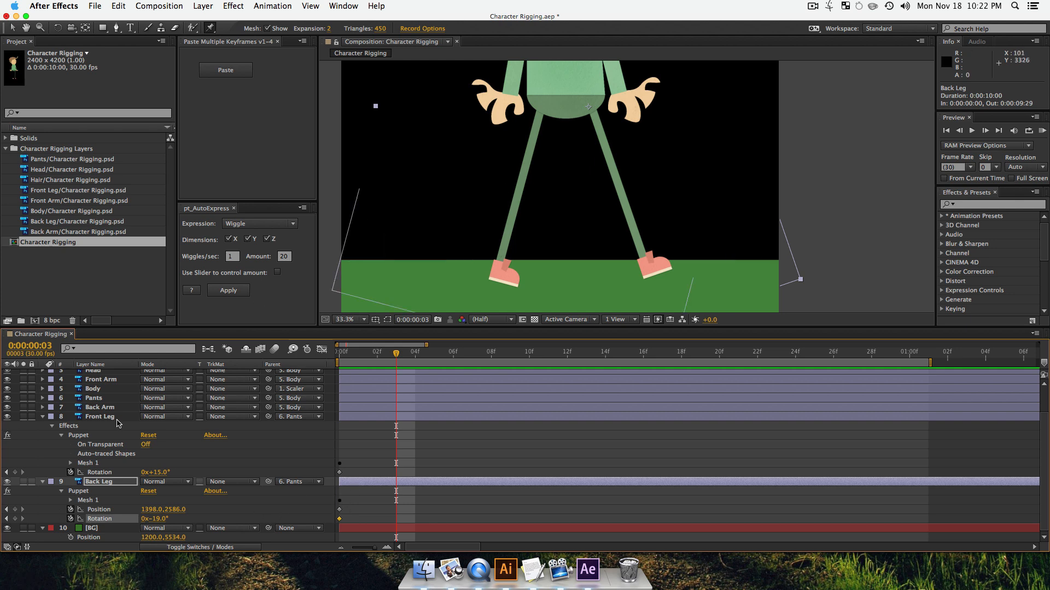
left_click(87, 499)
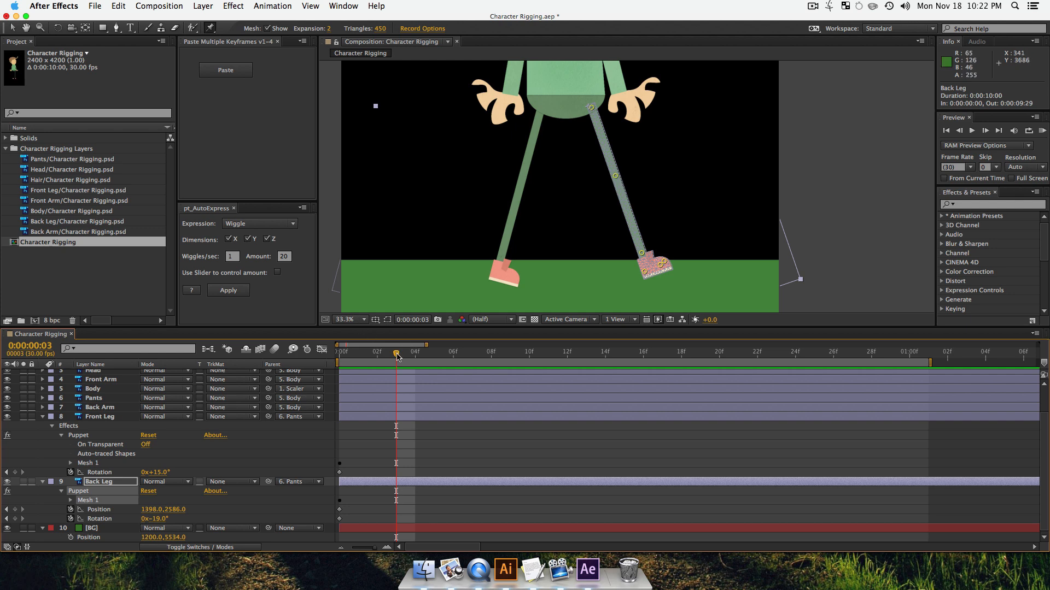
left_click_drag(397, 357, 304, 363)
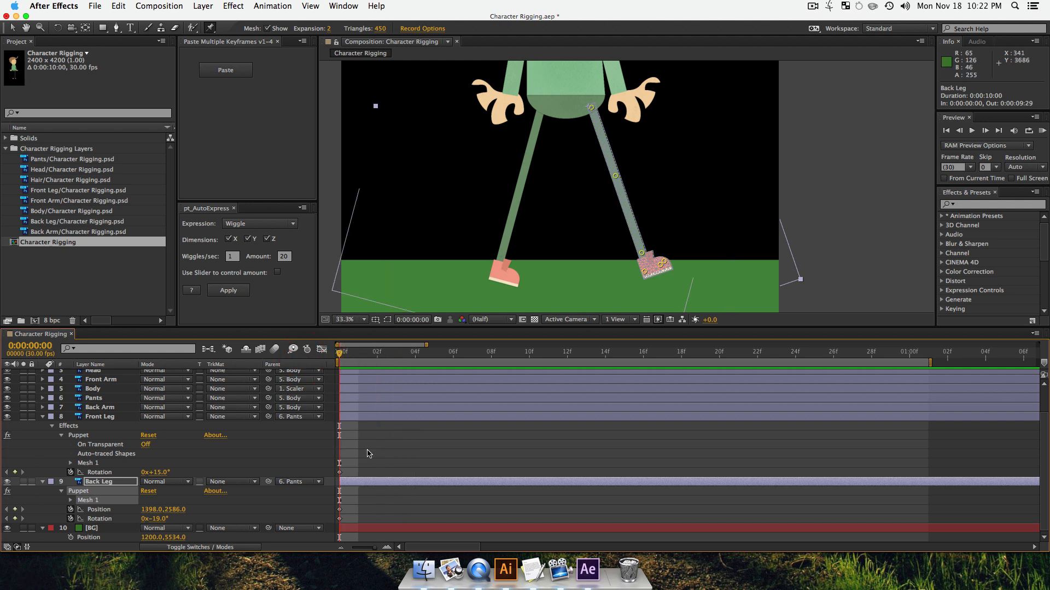
left_click(615, 177)
left_click_drag(617, 178, 630, 177)
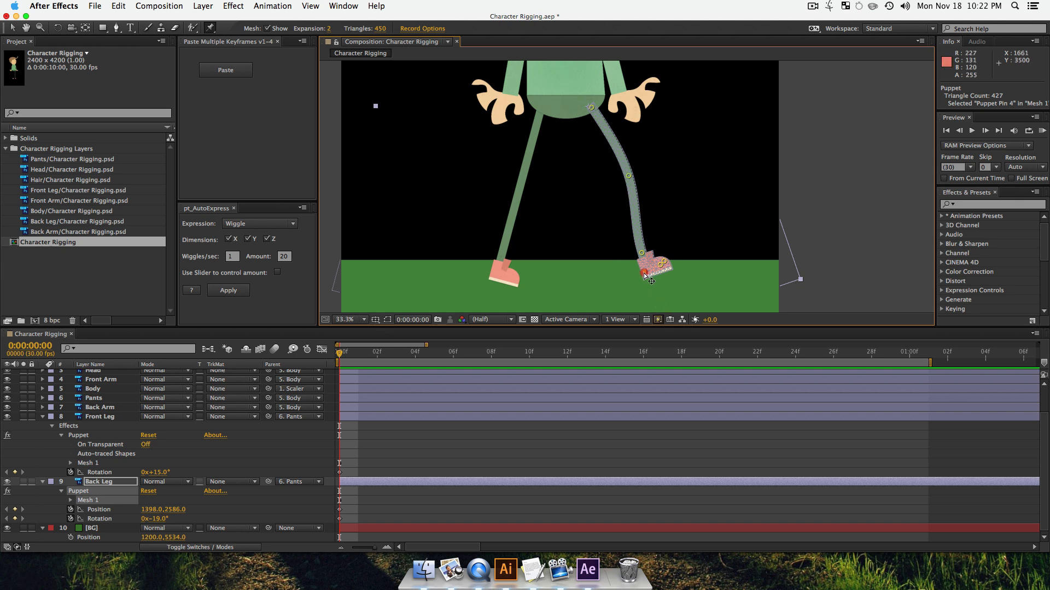
left_click_drag(645, 272, 670, 258)
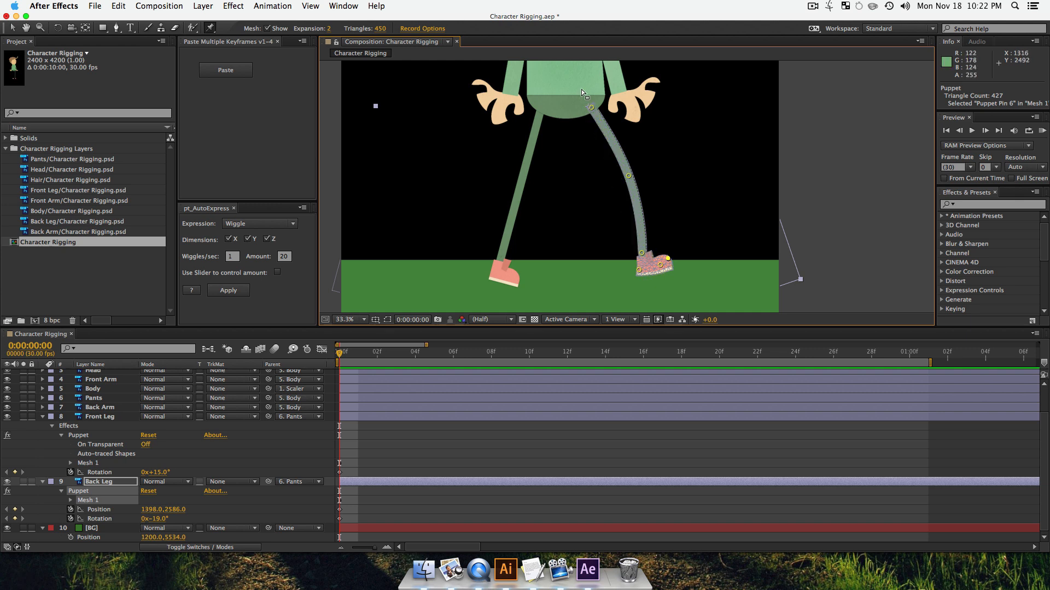
- Reveal all modified properties of the Front Leg layer
left_click(107, 418)
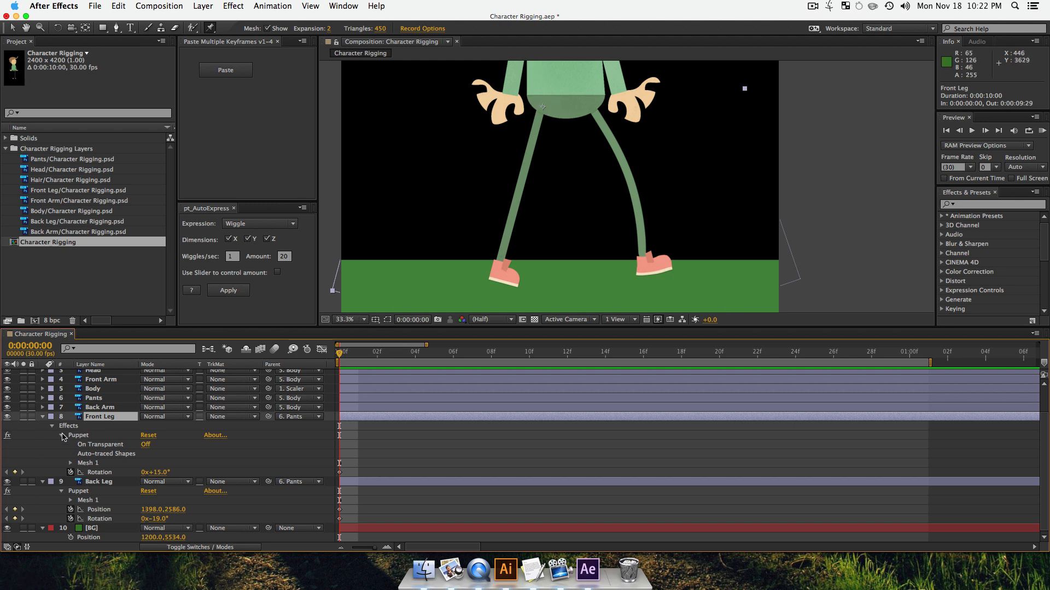
left_click(62, 436)
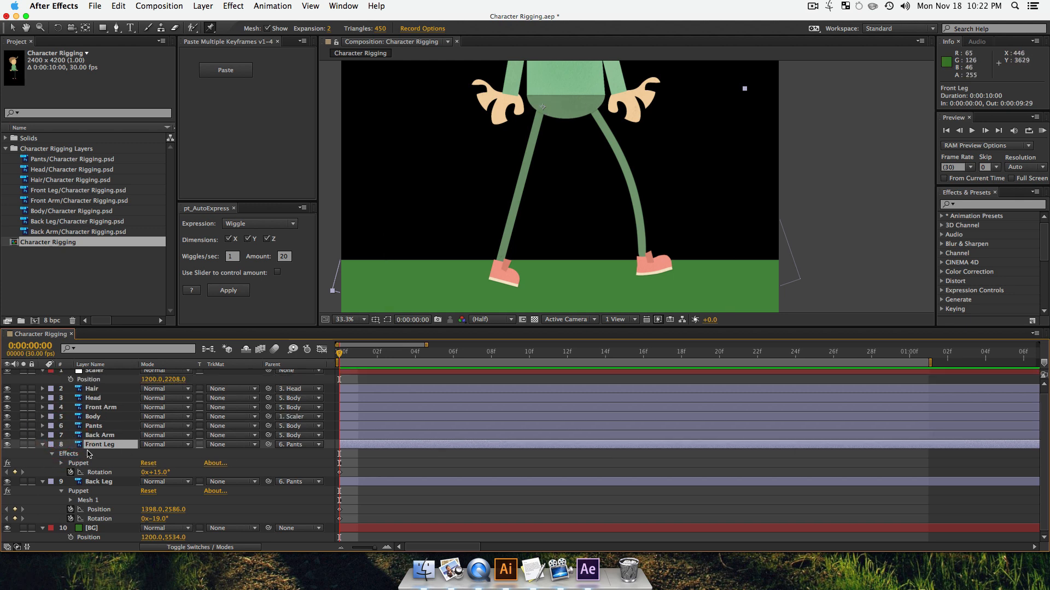
left_click(93, 445)
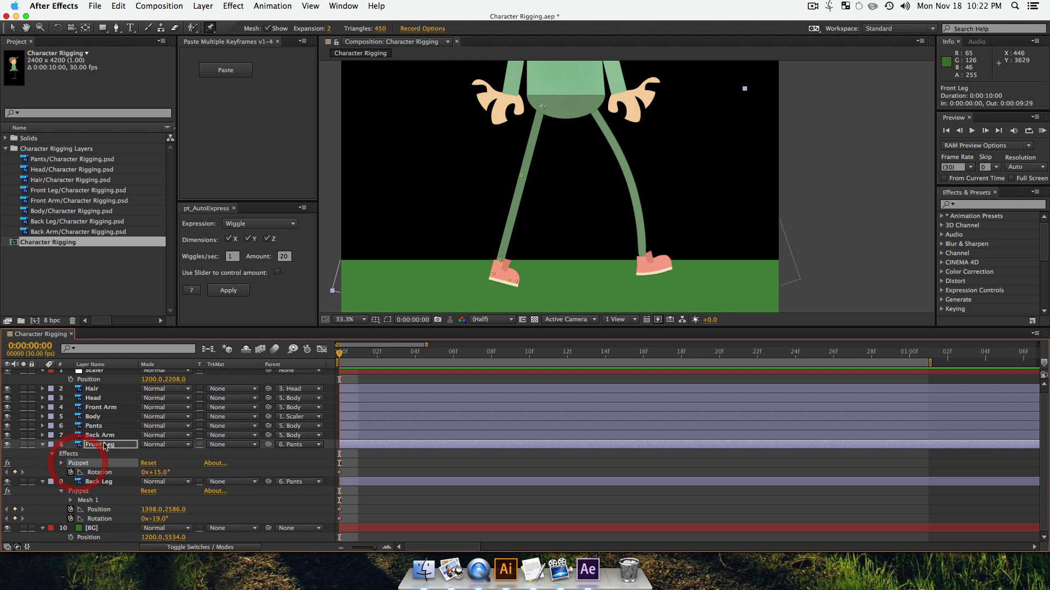
key("u")
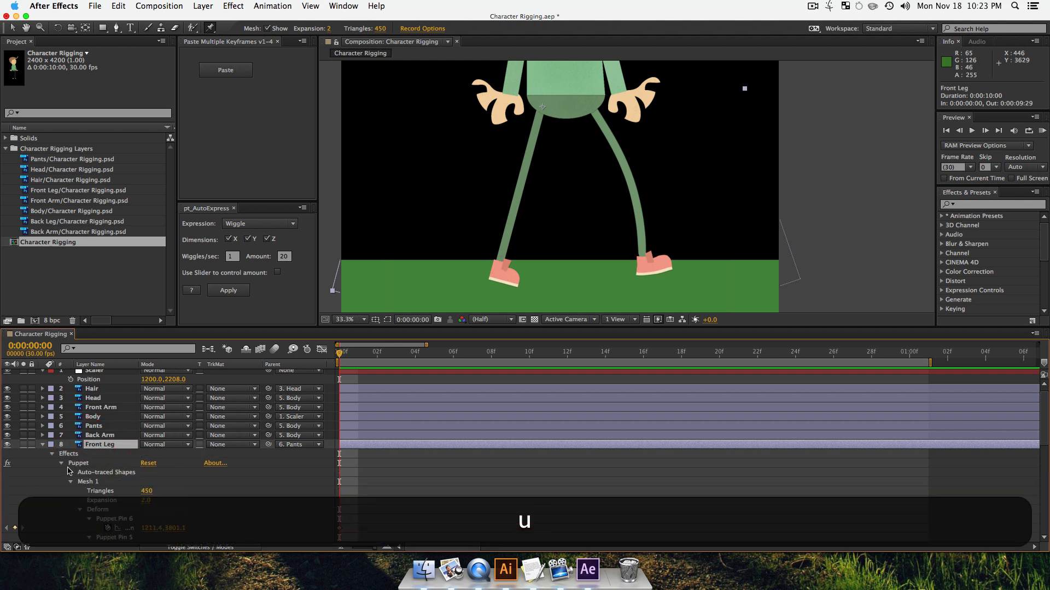
key("u")
key("u")
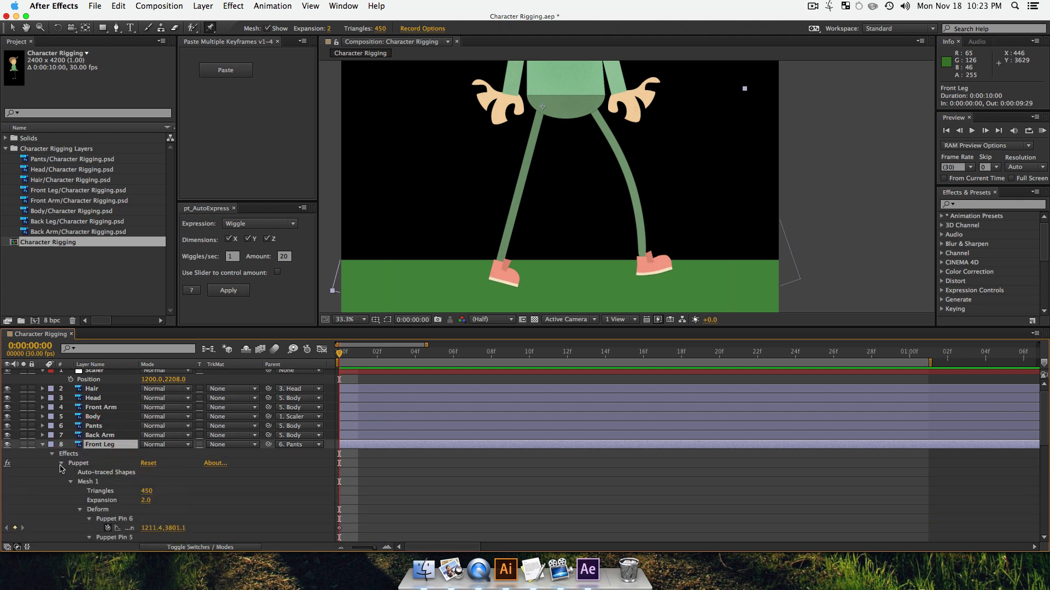
- Collapse the Puppet, Transform and Layer Styles groups of the Front Leg layer
key("super")
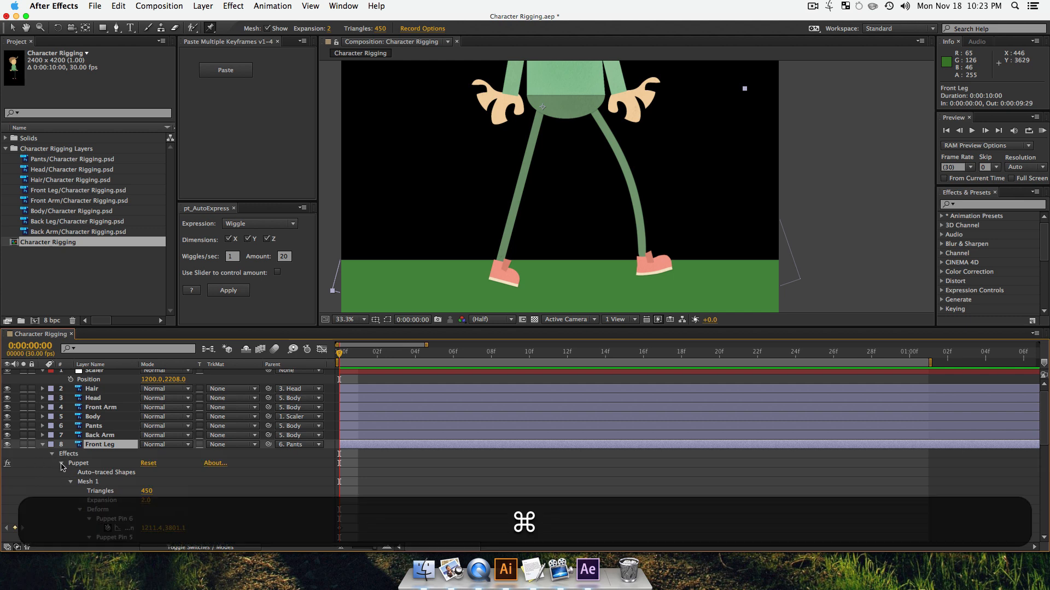
left_click(62, 463, "super")
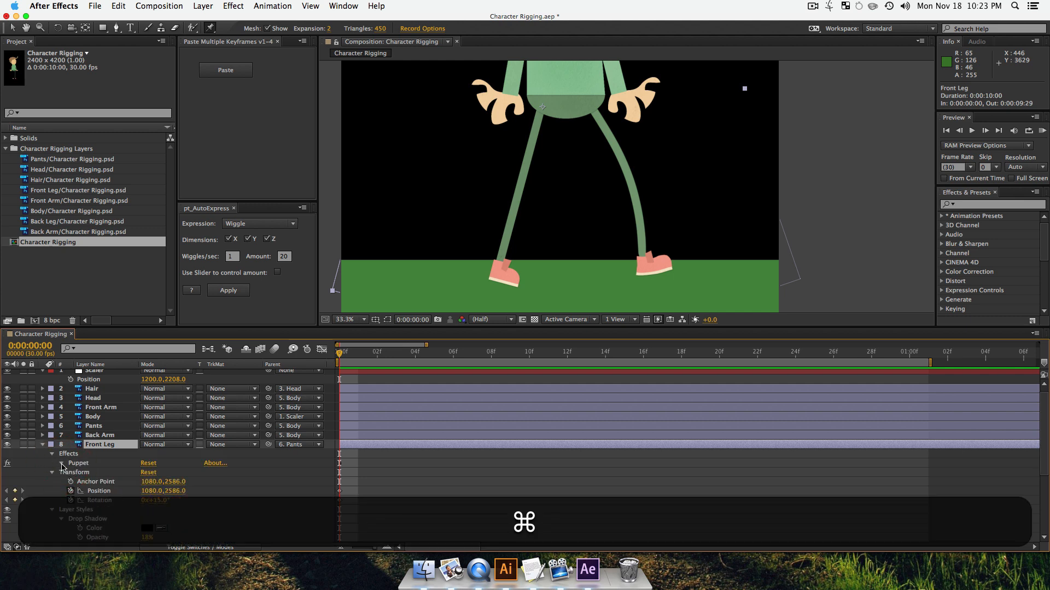
left_click(61, 463, "super")
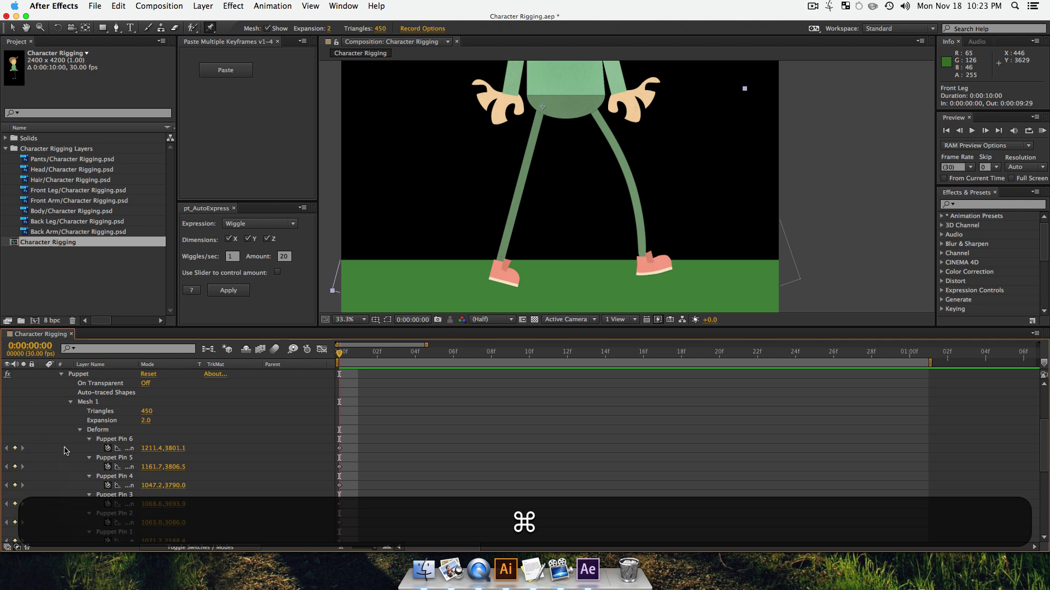
left_click(62, 376, "super")
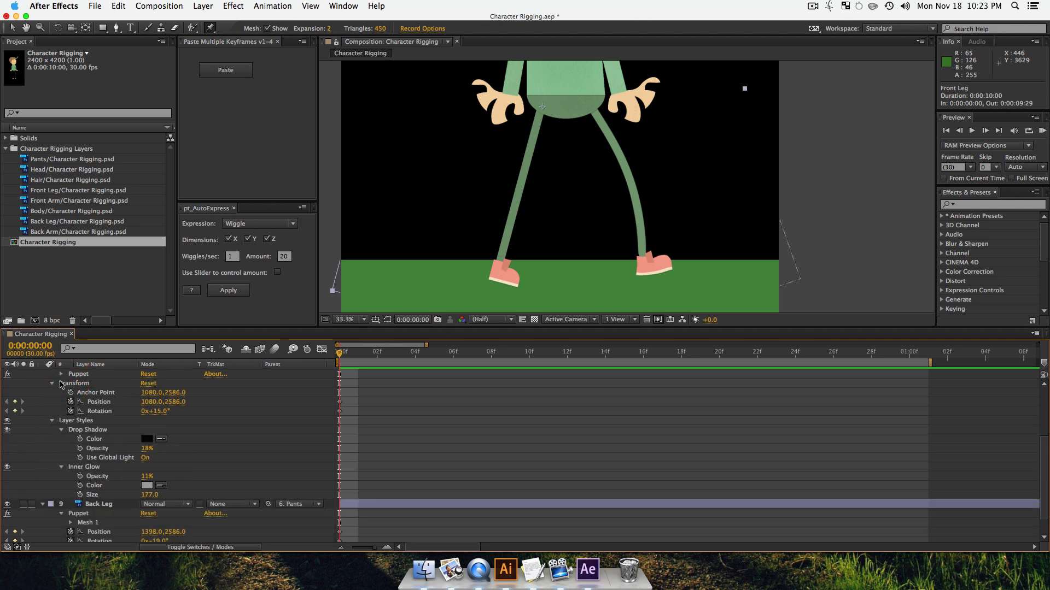
scroll(75, 430, "up", 4)
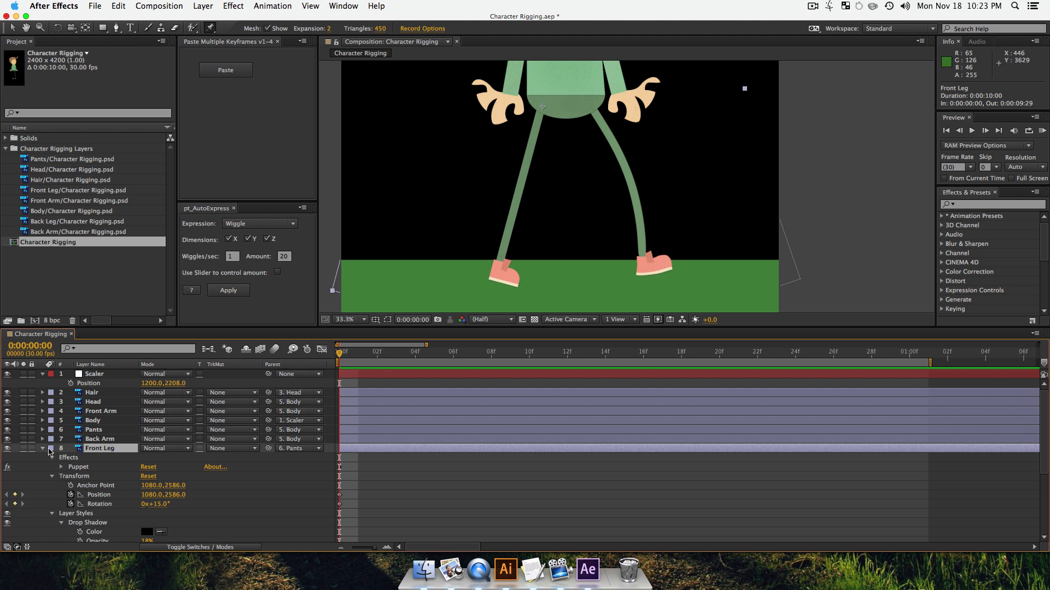
scroll(45, 448, "down", 3)
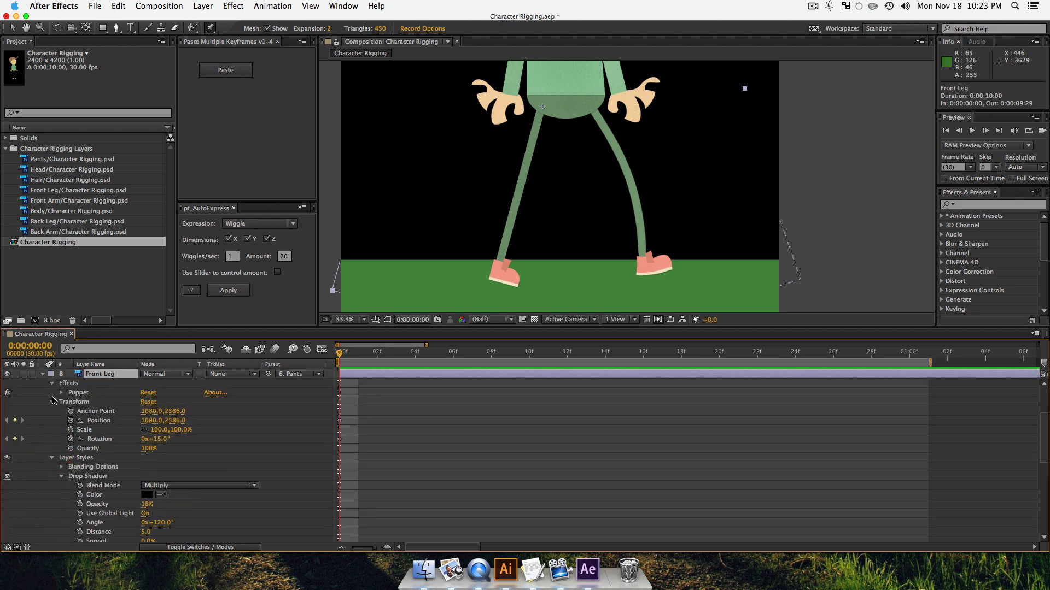
left_click(52, 402)
left_click(53, 412)
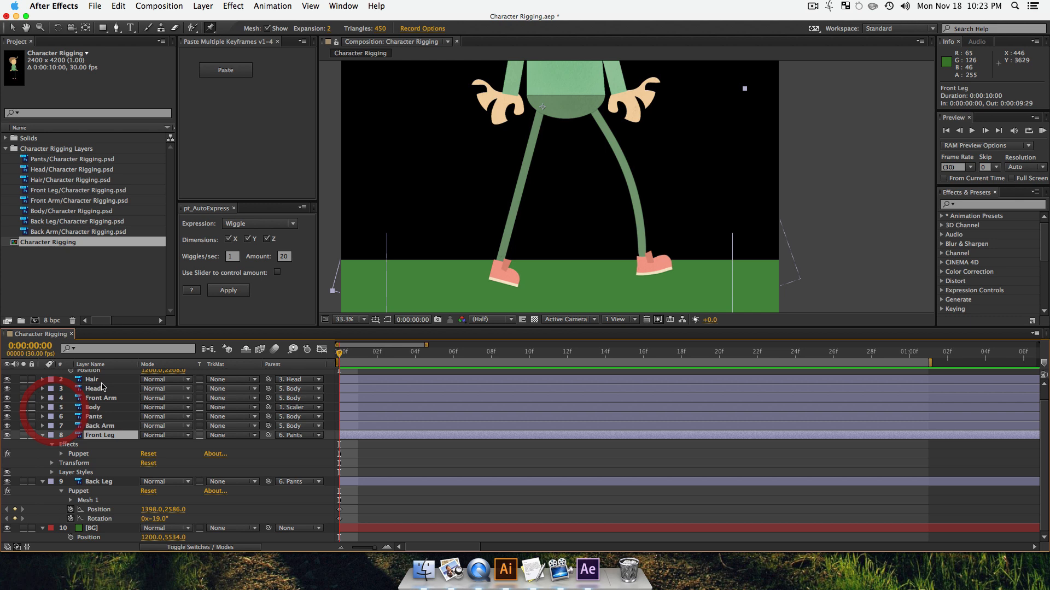
- Bend the Front Leg forward at its knee pin and raise its heel onto the toes by moving the ankle, heel and toe pins
left_click(78, 454)
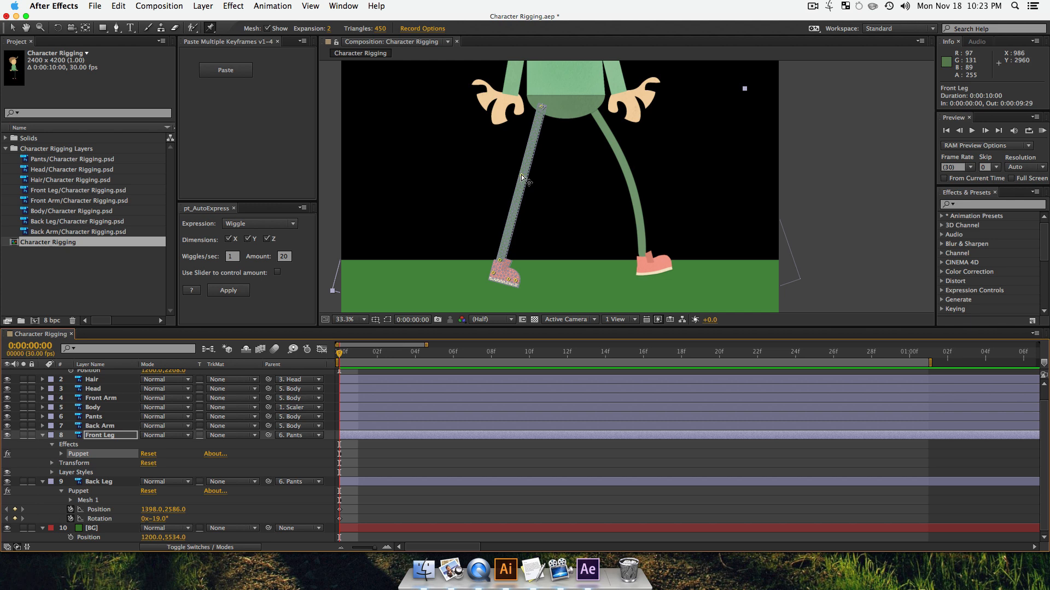
left_click_drag(521, 176, 537, 187)
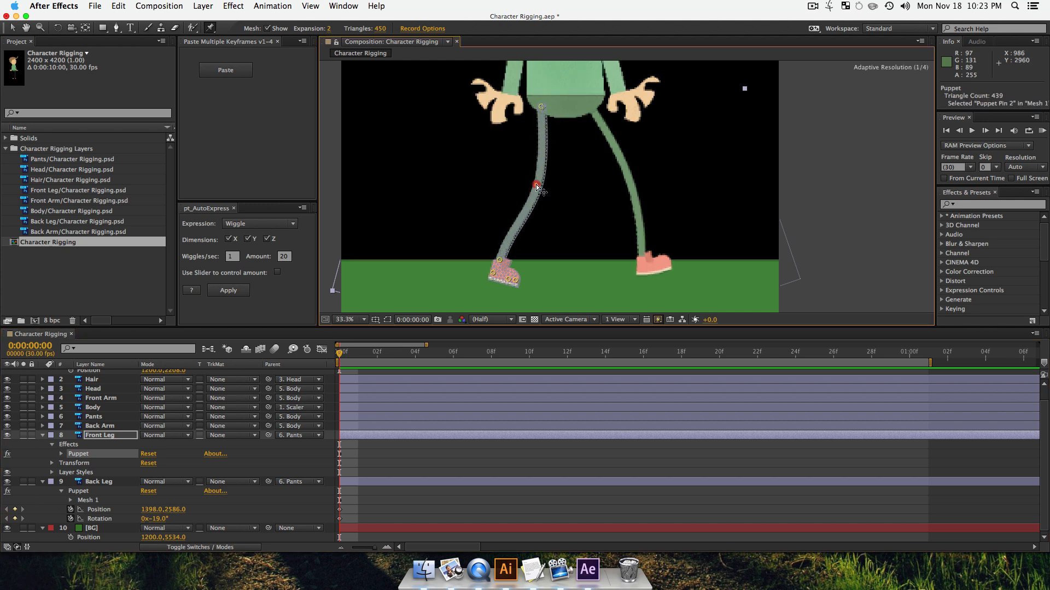
left_click(499, 260)
mouse_move(497, 257)
left_mouse_down()
mouse_move(488, 267)
mouse_move(479, 250)
mouse_move(500, 256)
left_mouse_up()
left_click(492, 272)
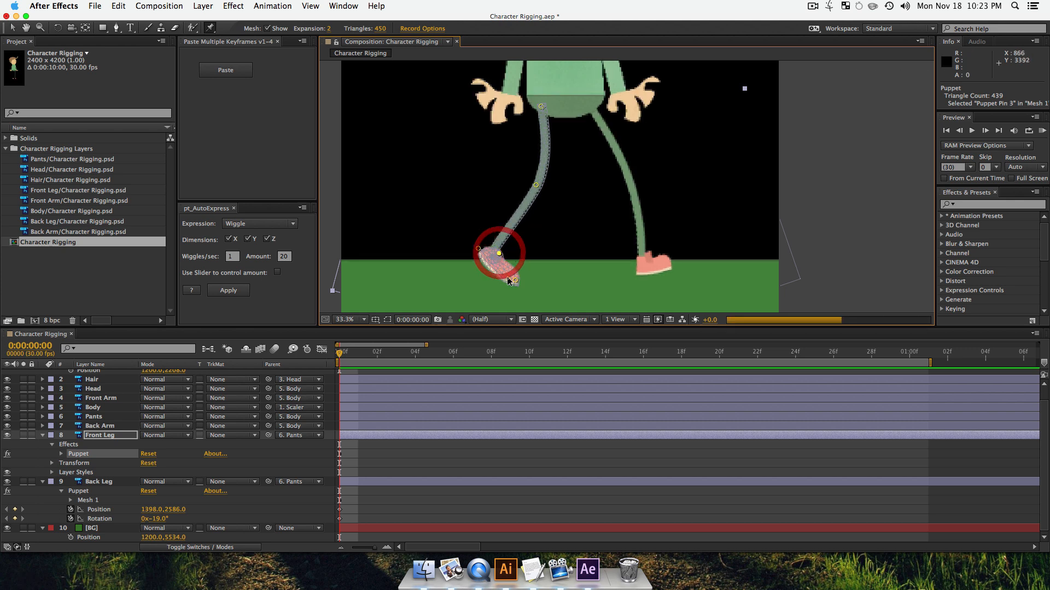
left_click(490, 272)
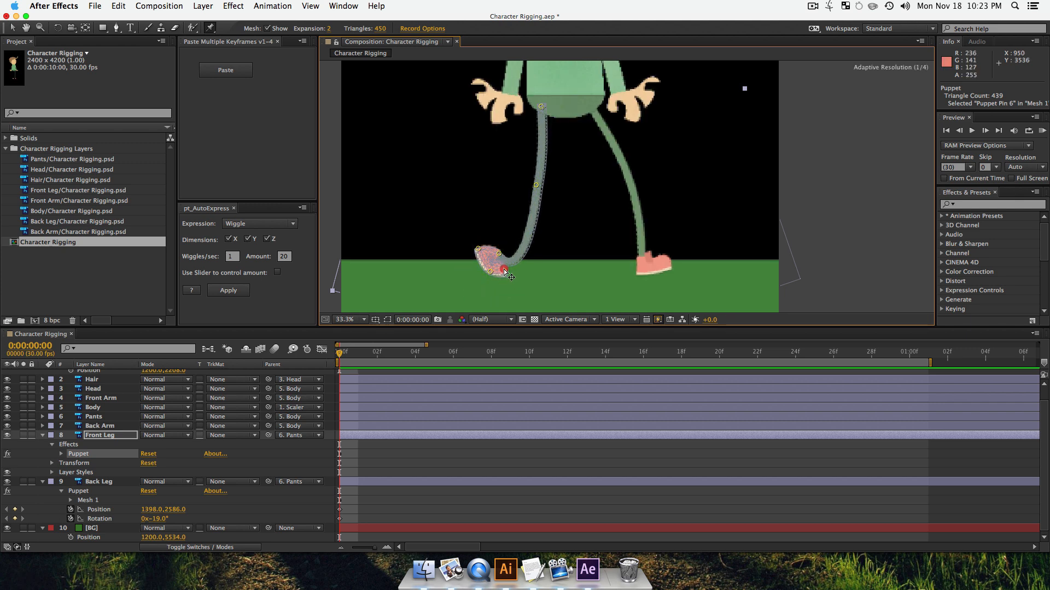
mouse_move(511, 282)
left_mouse_down()
mouse_move(492, 244)
mouse_move(502, 268)
left_mouse_up()
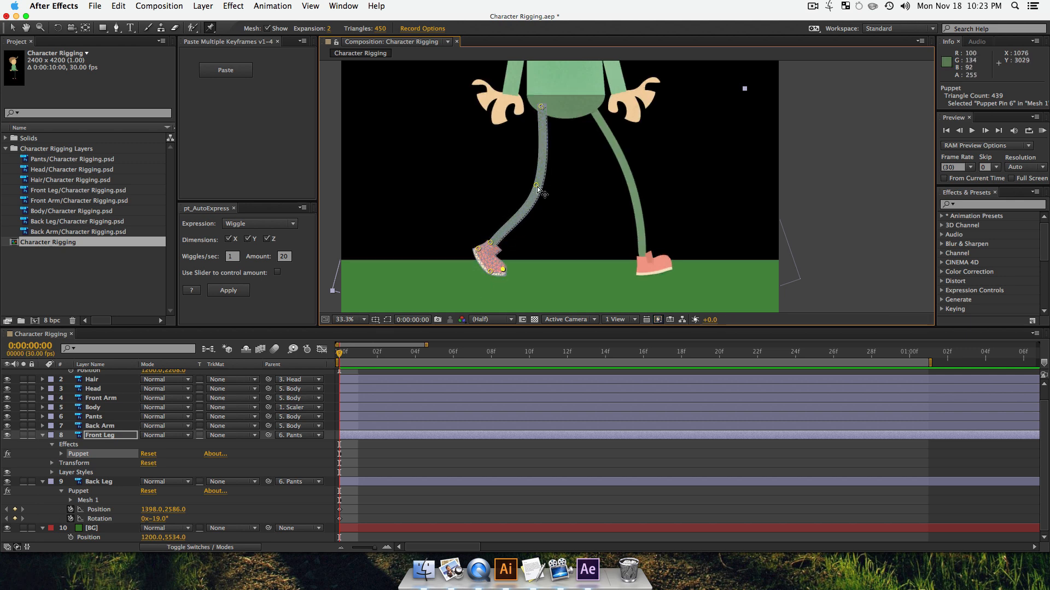
left_click_drag(538, 186, 534, 179)
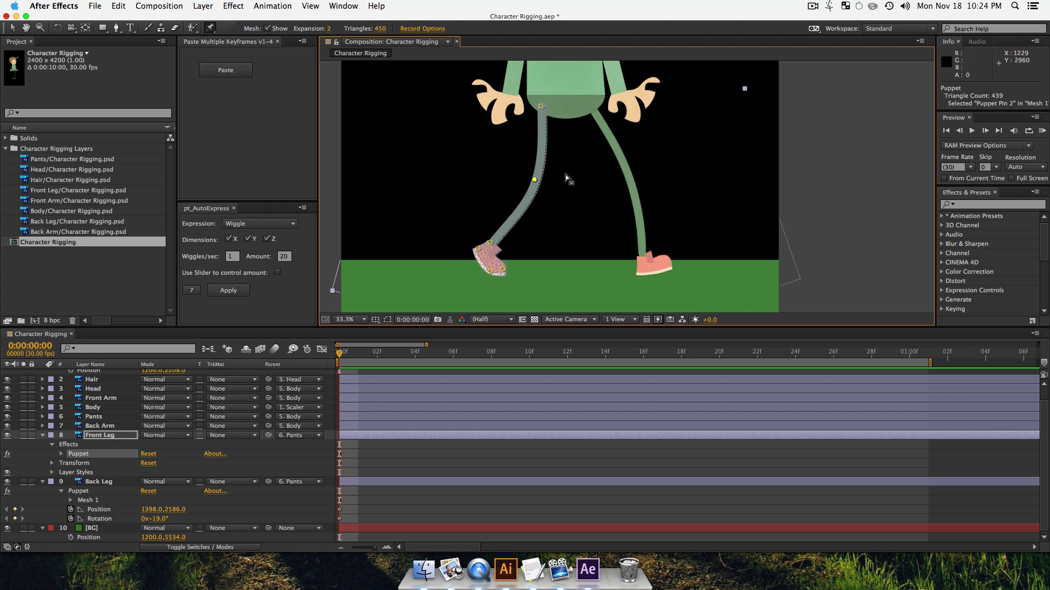
- Show only the keyframed properties of both the Front Leg and Back Leg layers
left_click(94, 443)
left_click(95, 436)
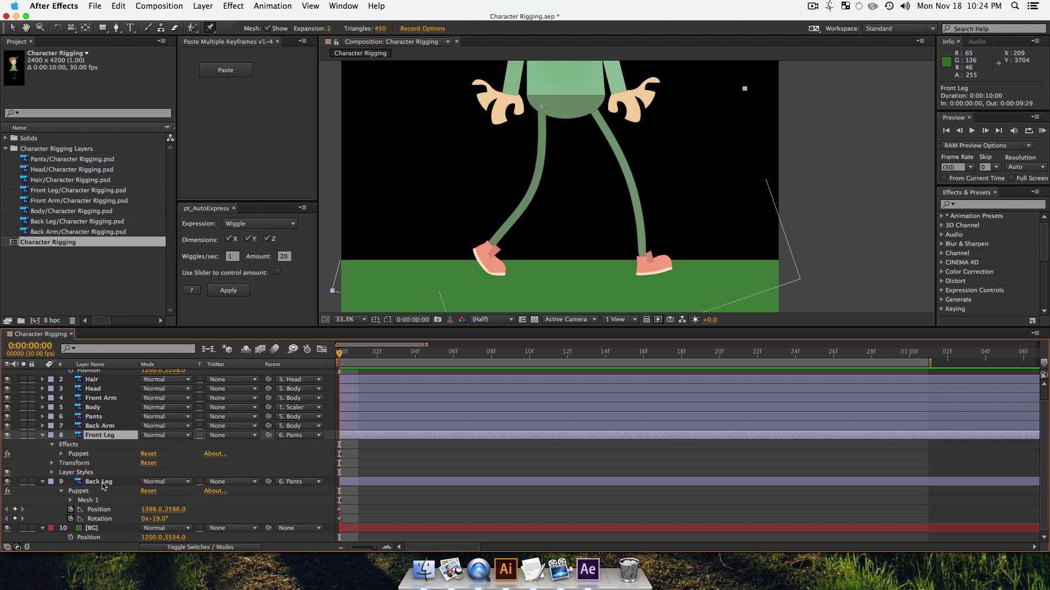
left_click(101, 482, "shift")
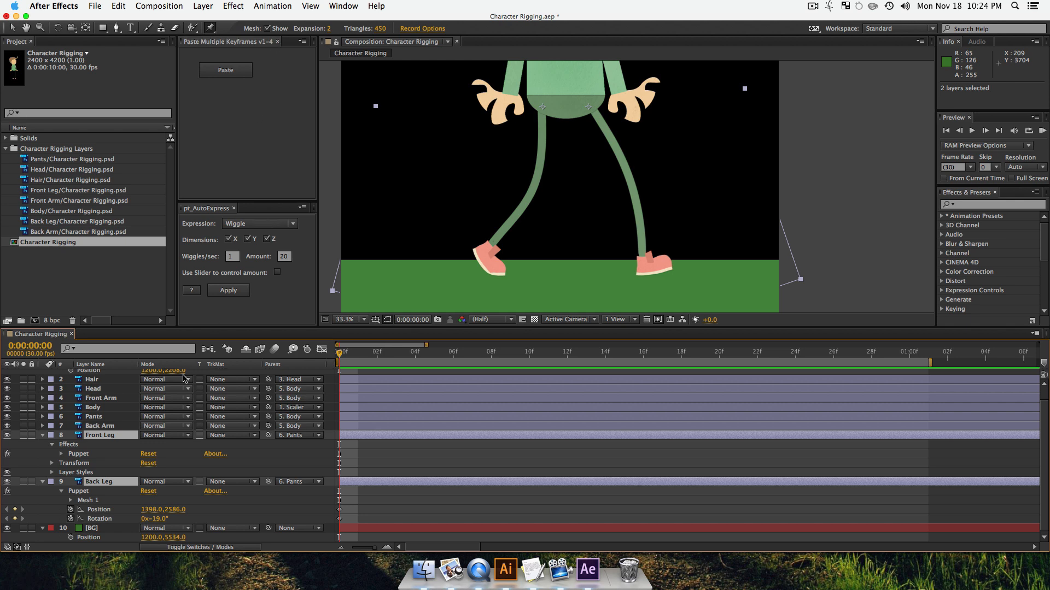
key("u")
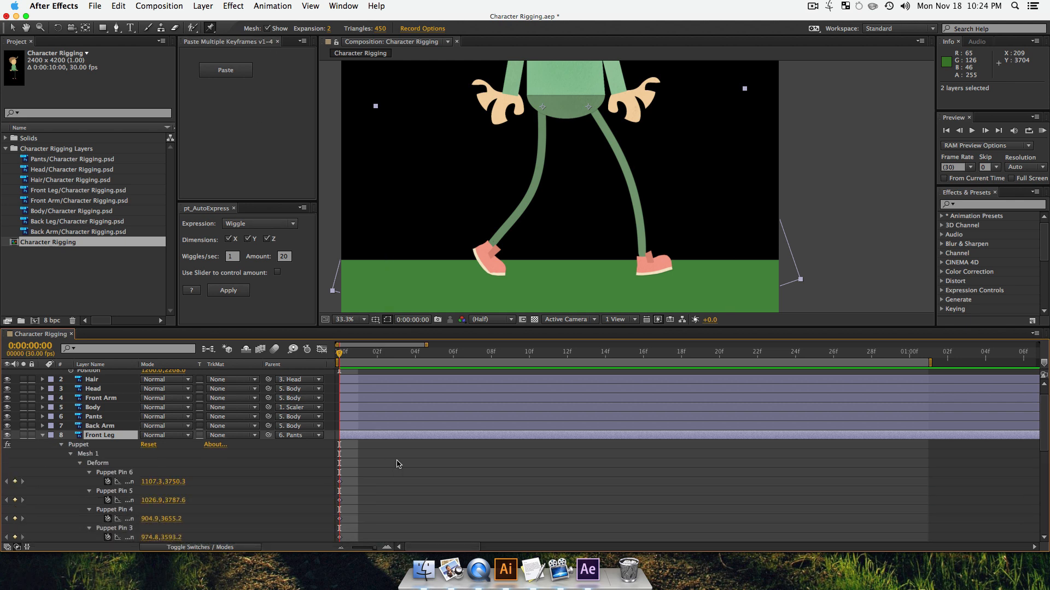
- Select all first-frame keyframes of the Front Leg and Back Leg layers, including puppet pins, Position and Rotation
scroll(131, 435, "down", 10)
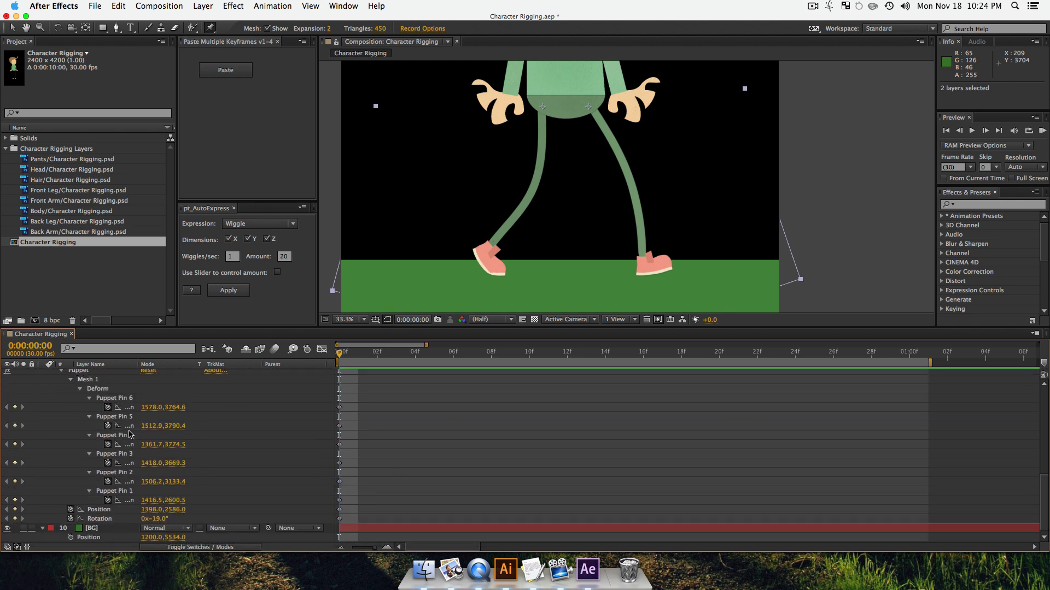
scroll(130, 435, "up", 1)
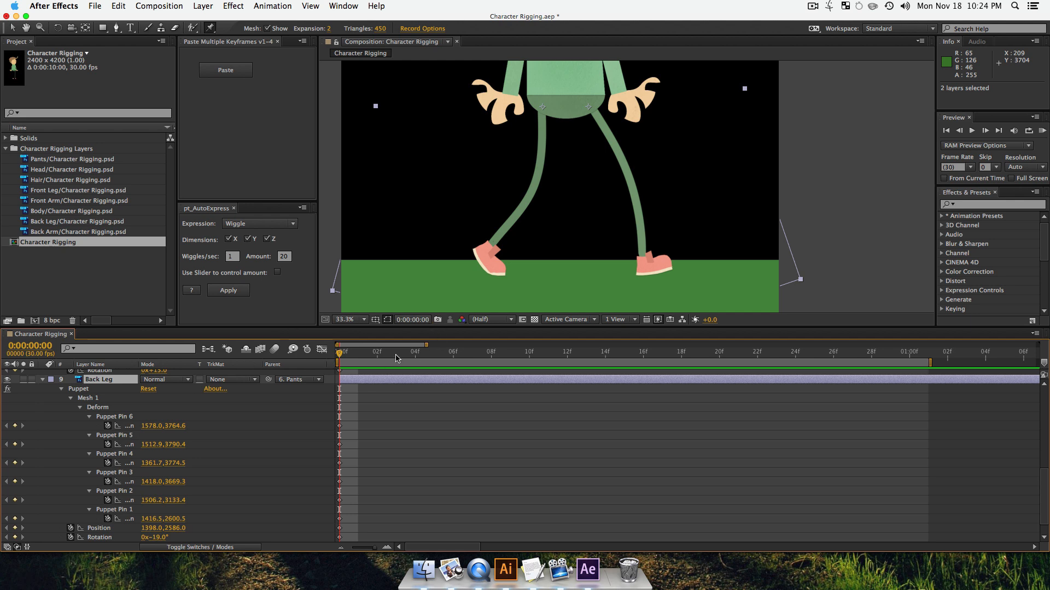
scroll(106, 440, "up", 5)
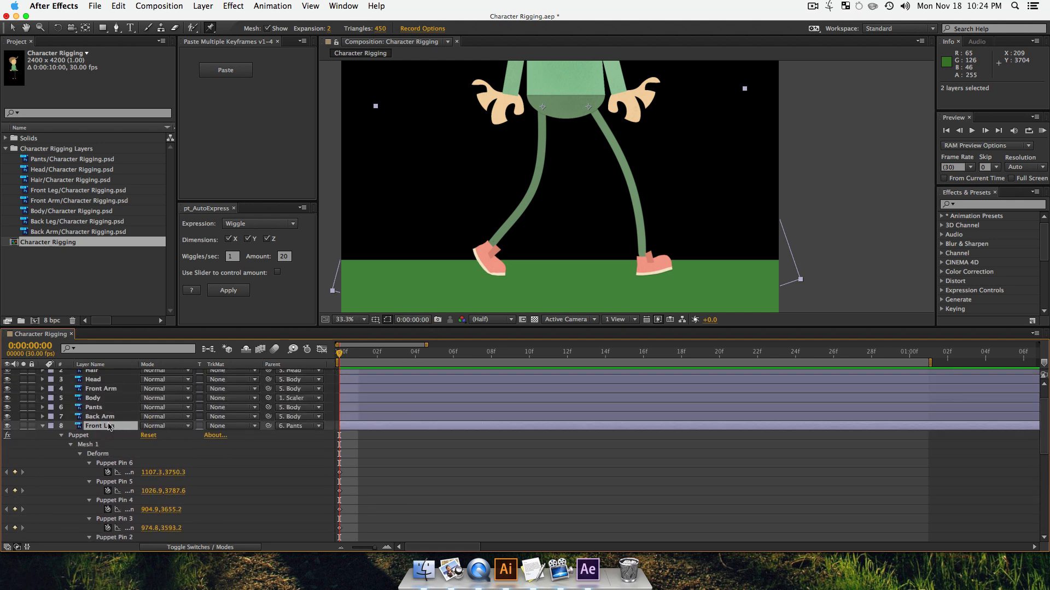
scroll(109, 429, "down", 6)
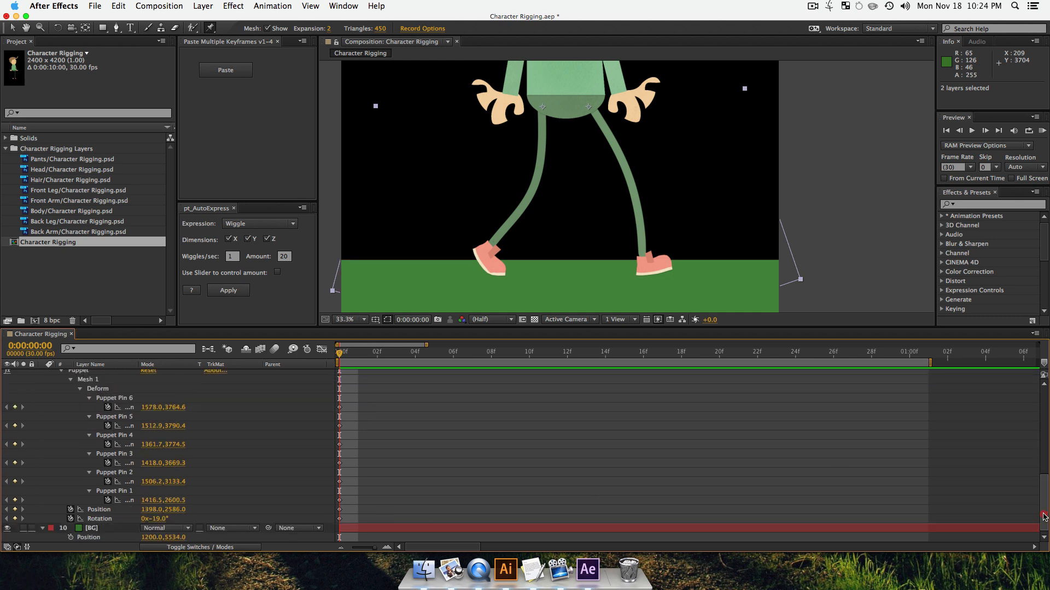
left_click_drag(1045, 516, 1043, 504)
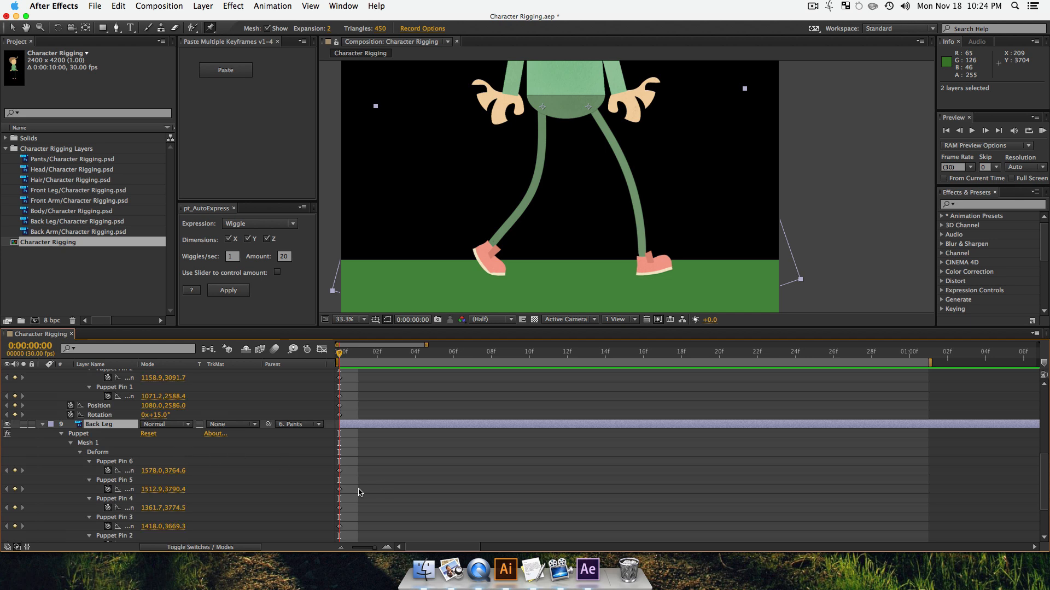
scroll(358, 492, "down", 5)
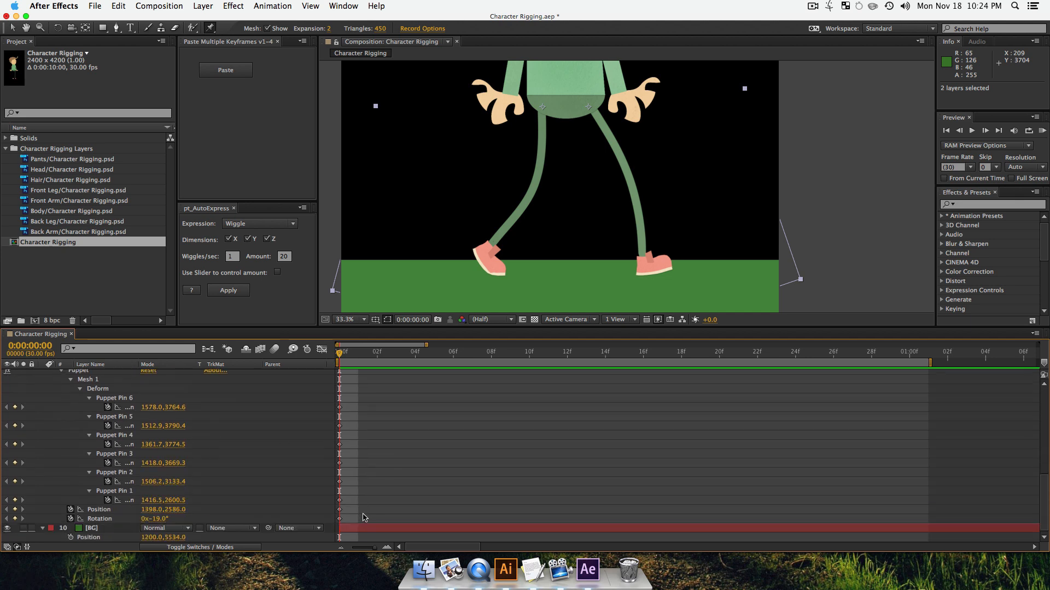
left_click_drag(381, 525, 339, 467)
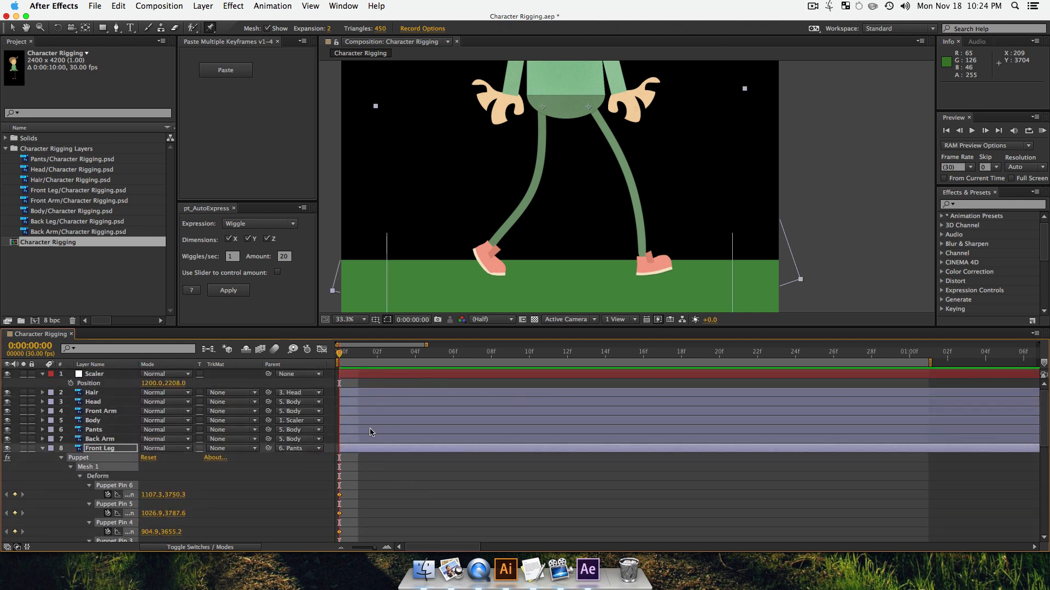
scroll(363, 459, "down", 15)
scroll(355, 488, "up", 10)
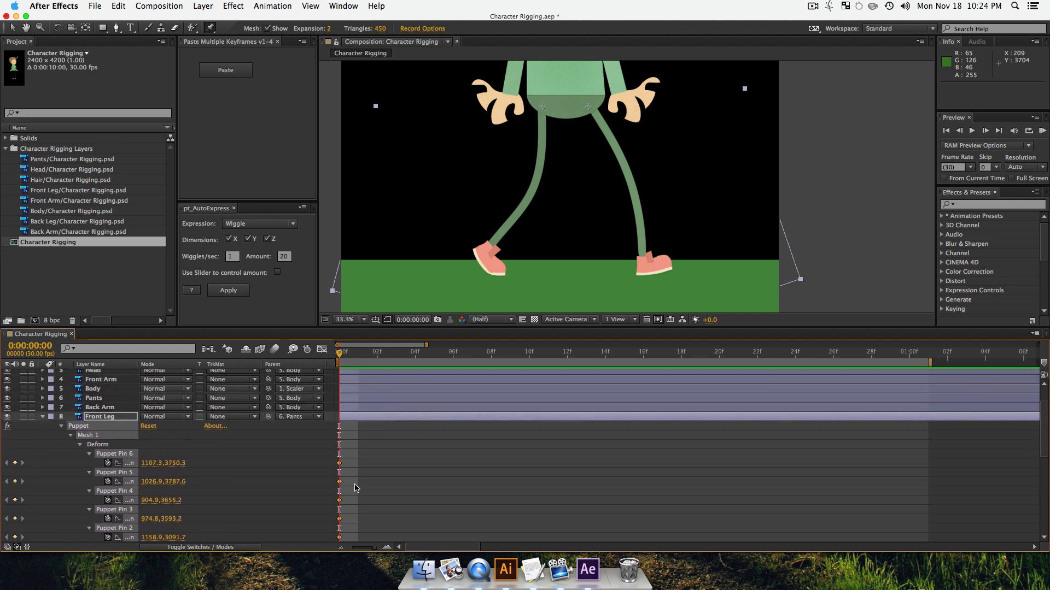
- Copy the selected first-frame leg keyframes onto both existing leg layers at 0:00:01:00 with the Paste Multiple Keyframes script
key("super+c")
left_click(902, 358)
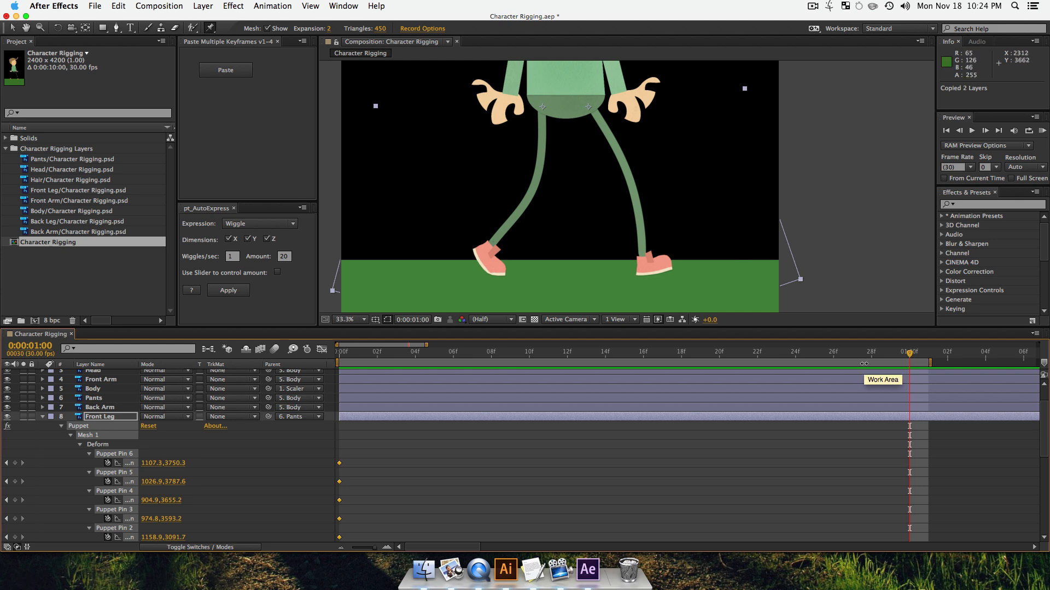
key("super+v")
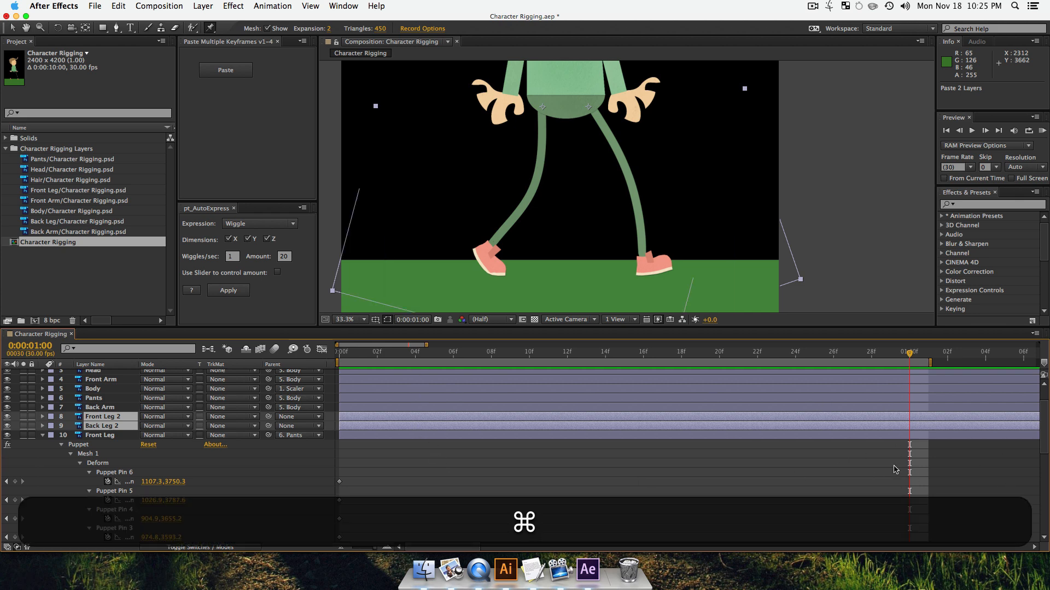
key("super+z")
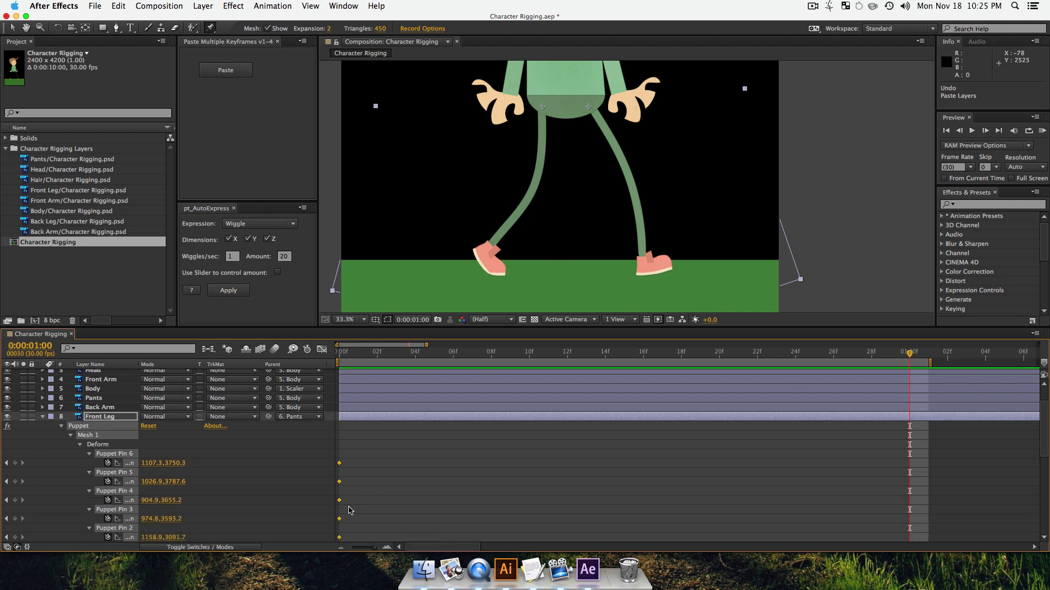
left_click(225, 70)
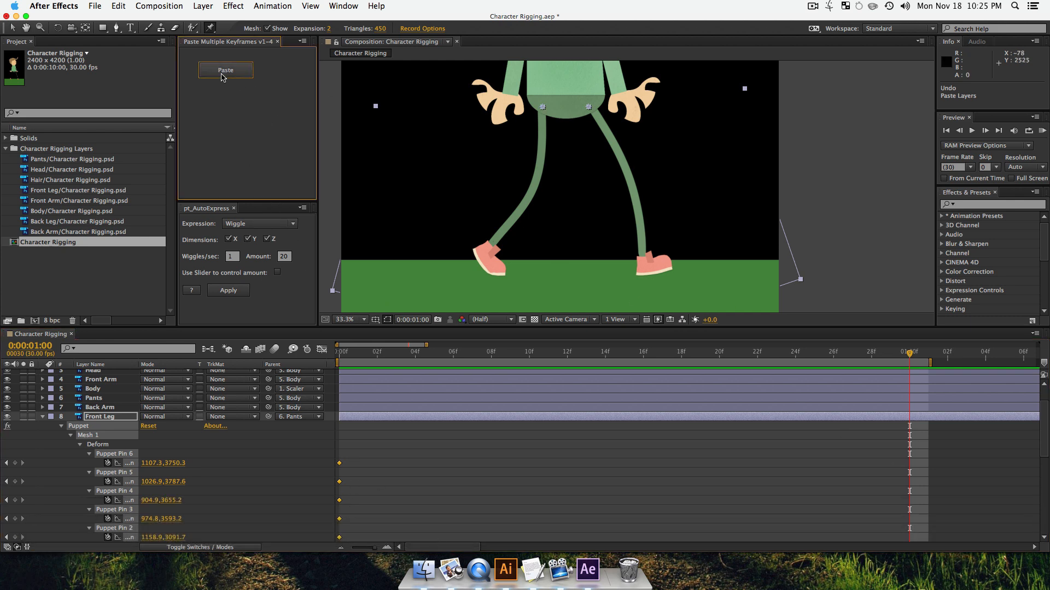
scroll(904, 440, "down", 3)
scroll(905, 441, "down", 5)
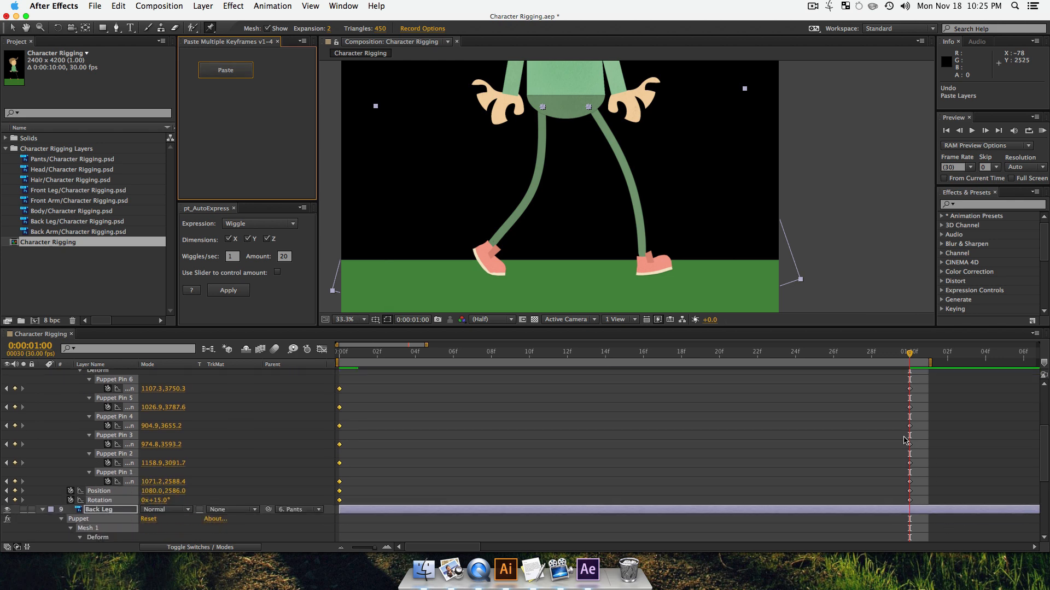
scroll(875, 432, "up", 10)
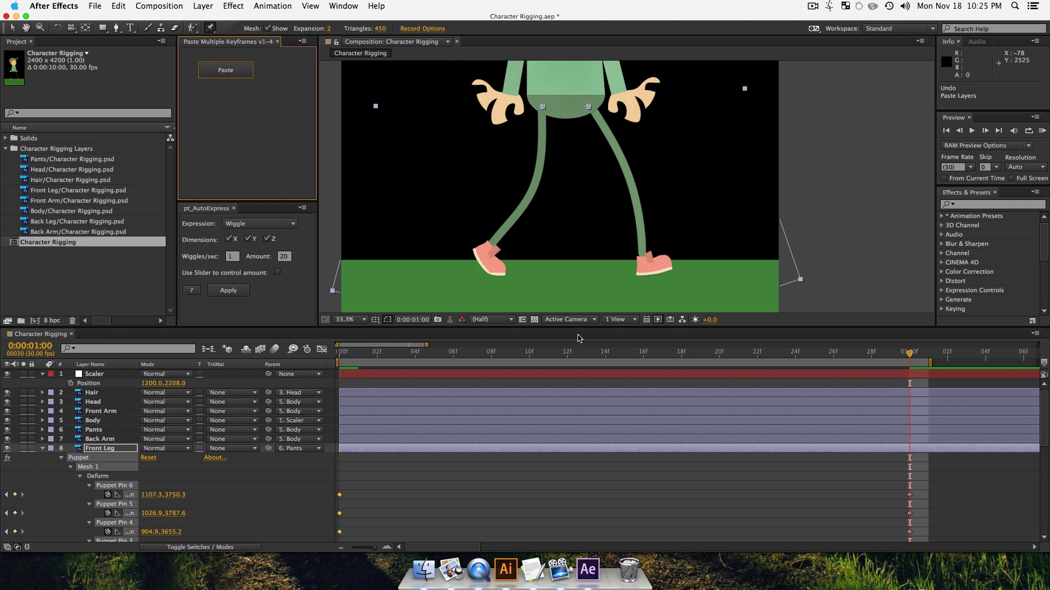
- Move the current time to 0:00:00:15 and collapse the Puppet groups of the Front Leg and Back Leg layers
left_click_drag(605, 354, 621, 358)
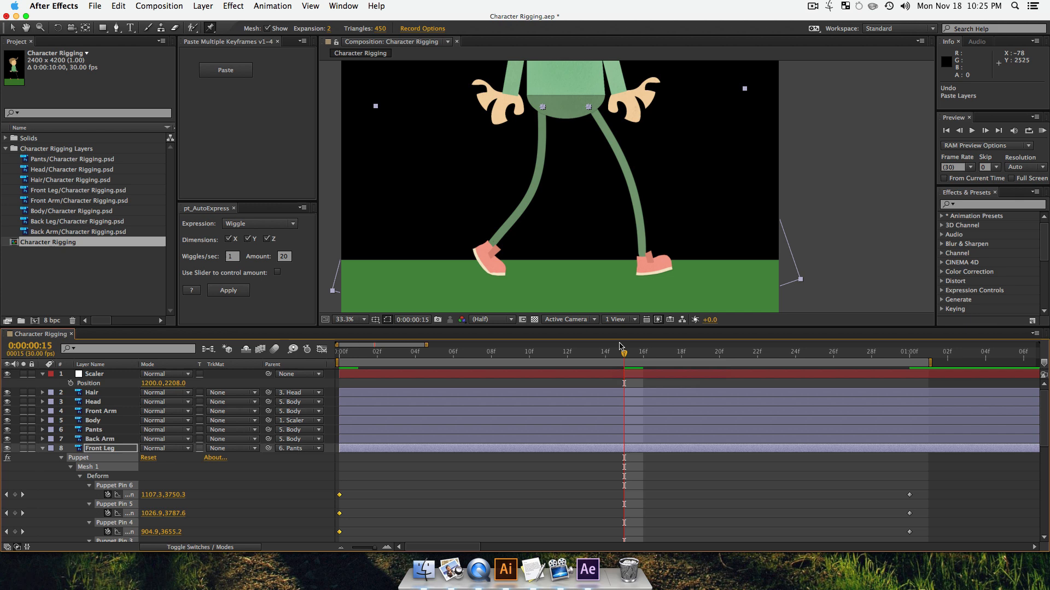
left_click(62, 458)
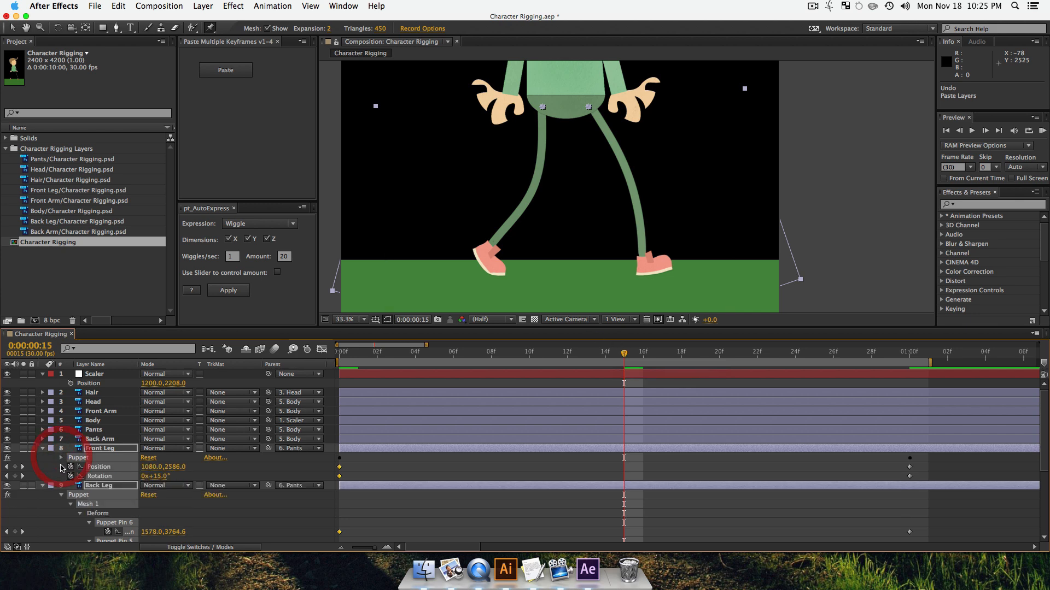
left_click(61, 497)
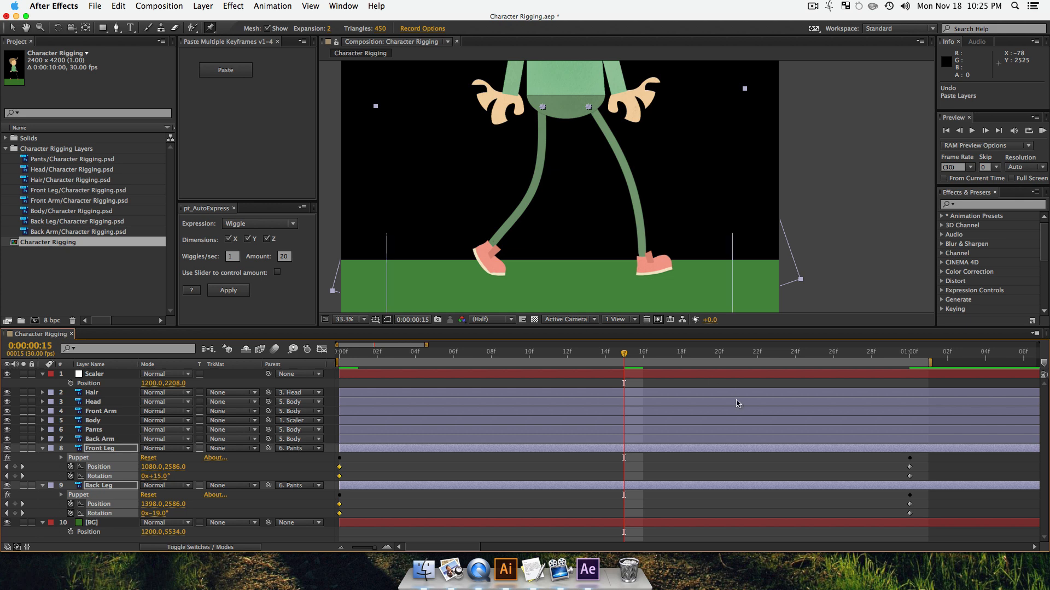
- Activate the Selection tool and keyframe the Back Leg's Position at 1129, 2586 on frame 15
left_click(98, 449)
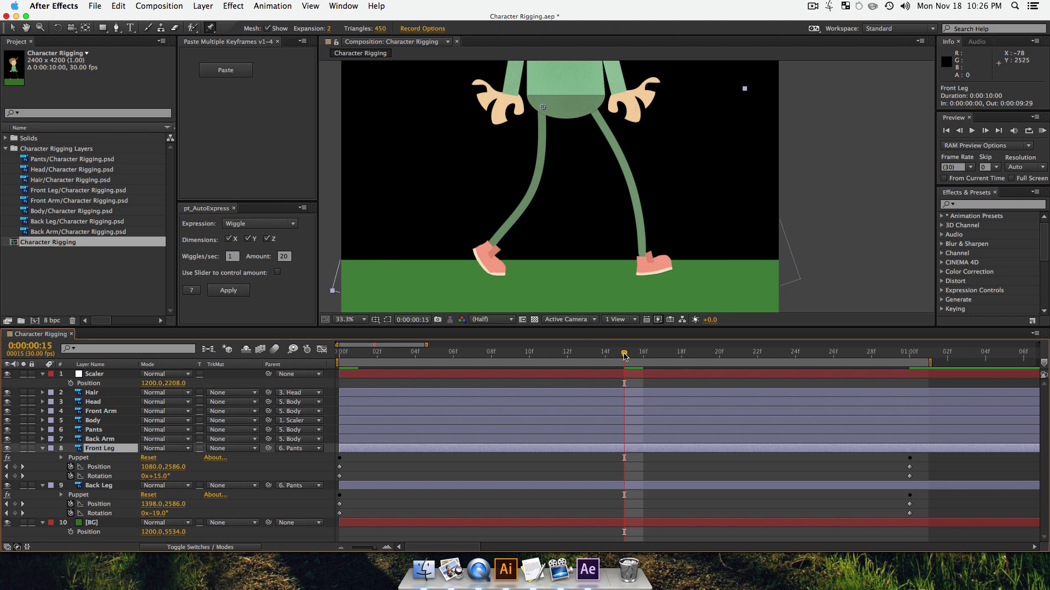
key("space")
left_click(624, 354)
left_click(738, 386)
key("v")
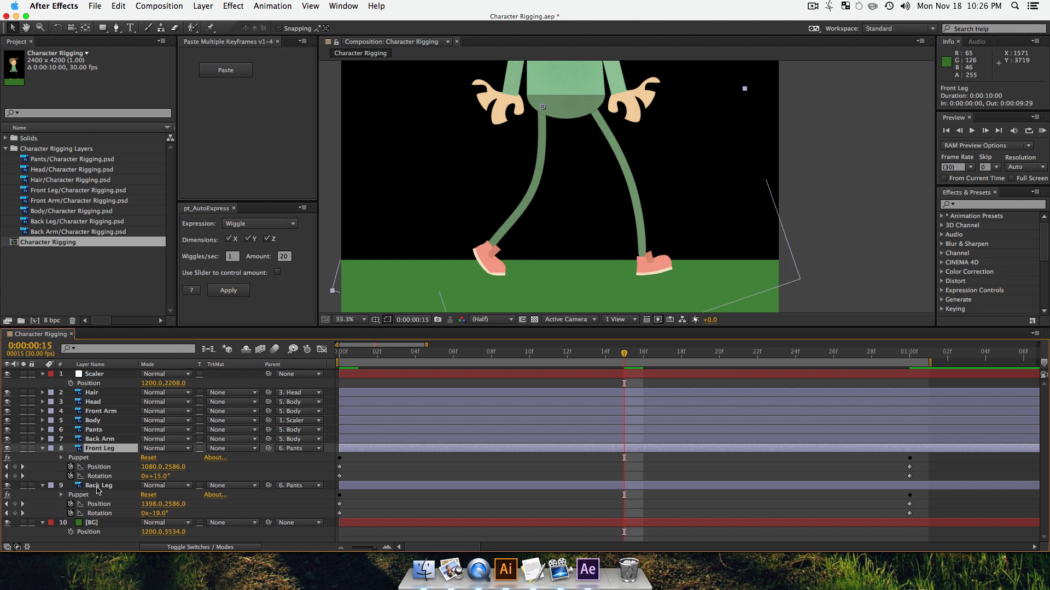
left_click(99, 486)
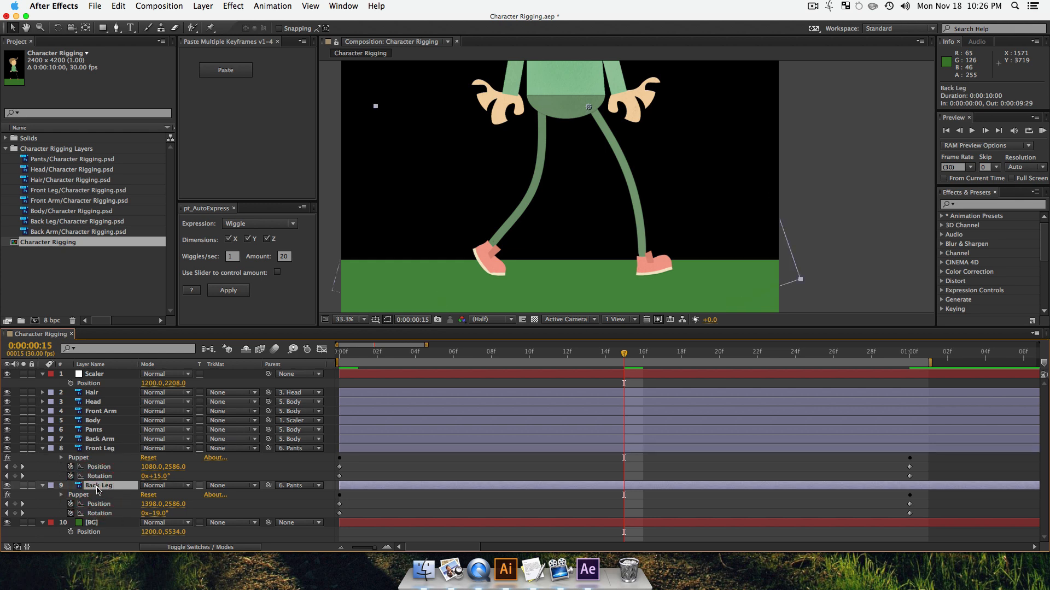
key("p")
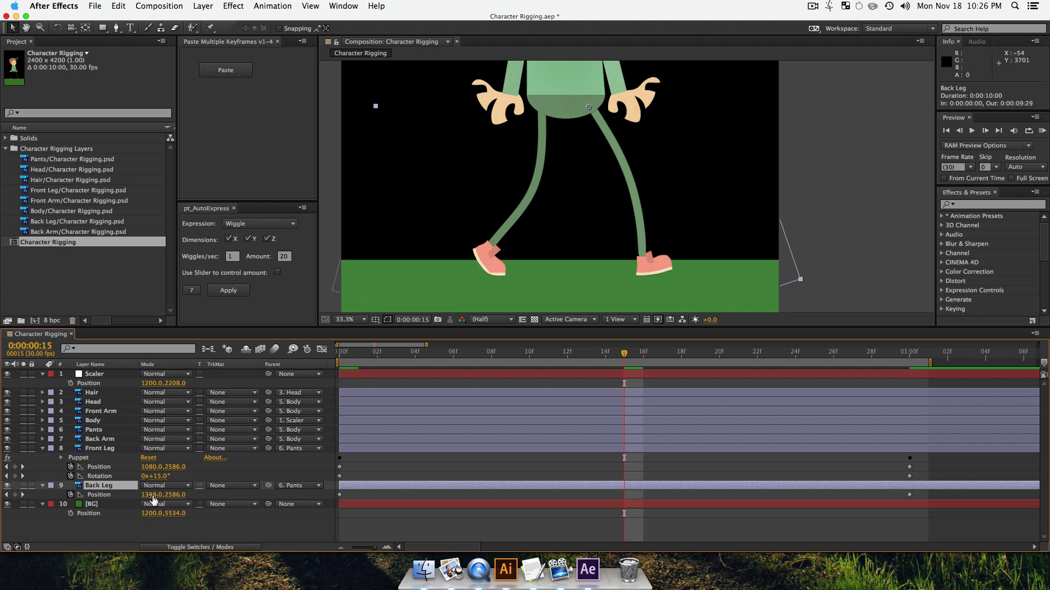
left_click_drag(153, 500, 2, 494)
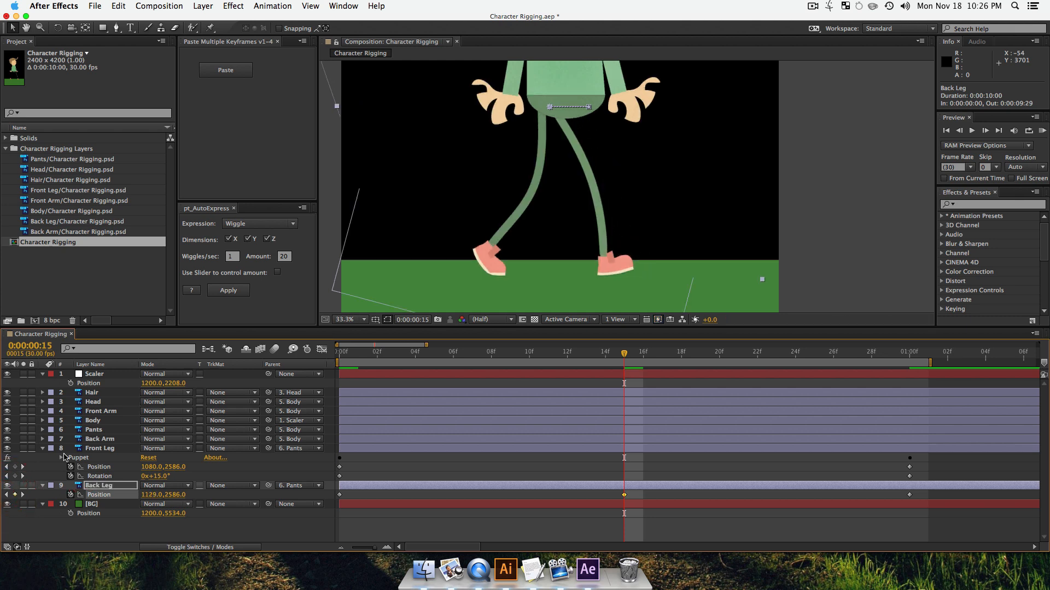
- Keyframe the Front Leg at frame 15 with Position 1418, 2586 and Rotation -26°
left_click(98, 449)
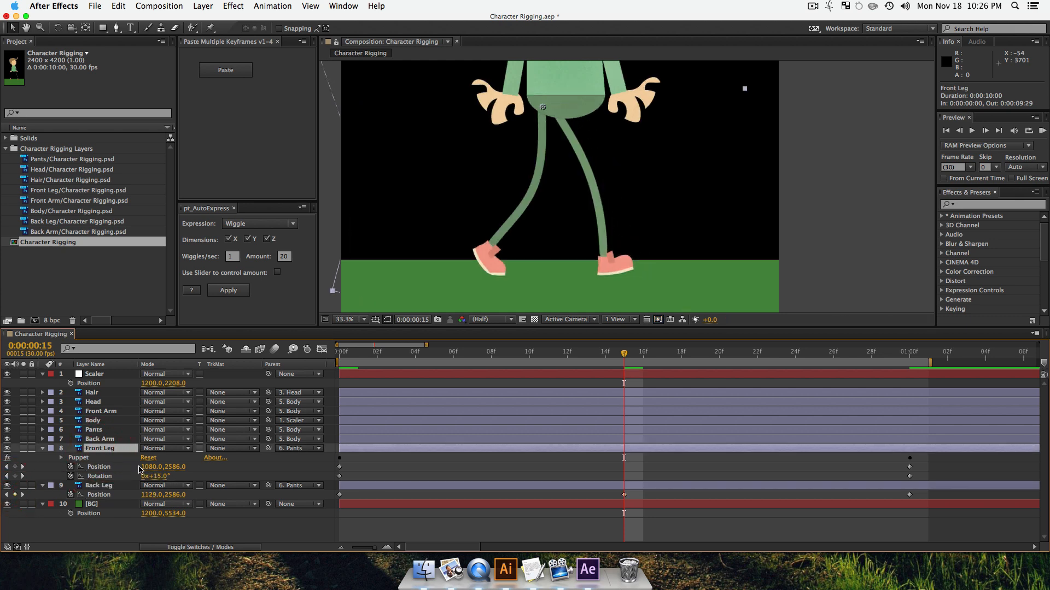
left_click_drag(149, 467, 327, 461)
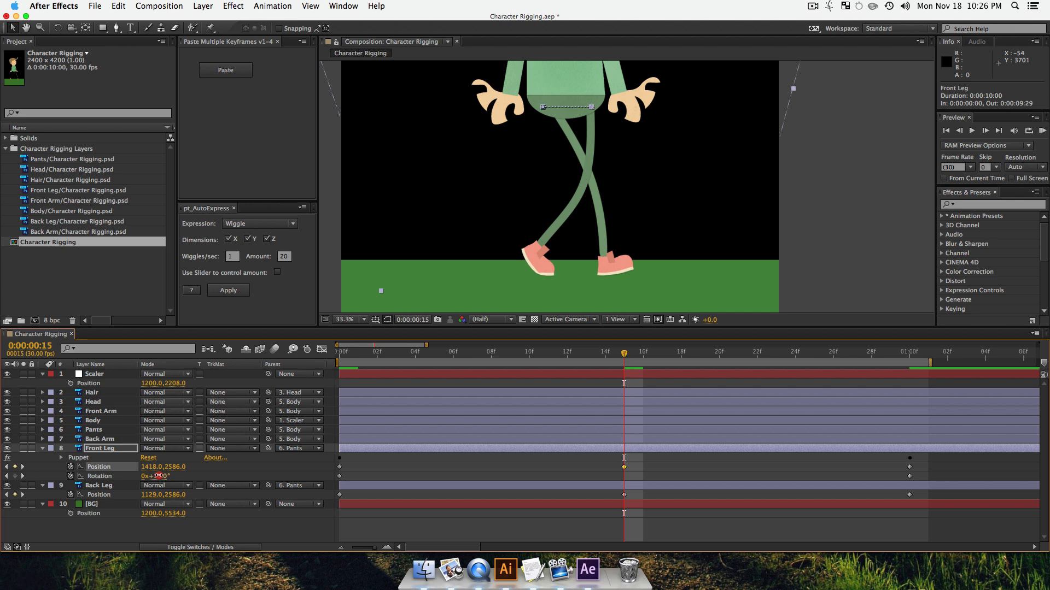
left_click_drag(159, 476, 135, 474)
- Set the Back Leg's Rotation to 25° and its Position to 1129, 2530 at frame 15
left_click(104, 485)
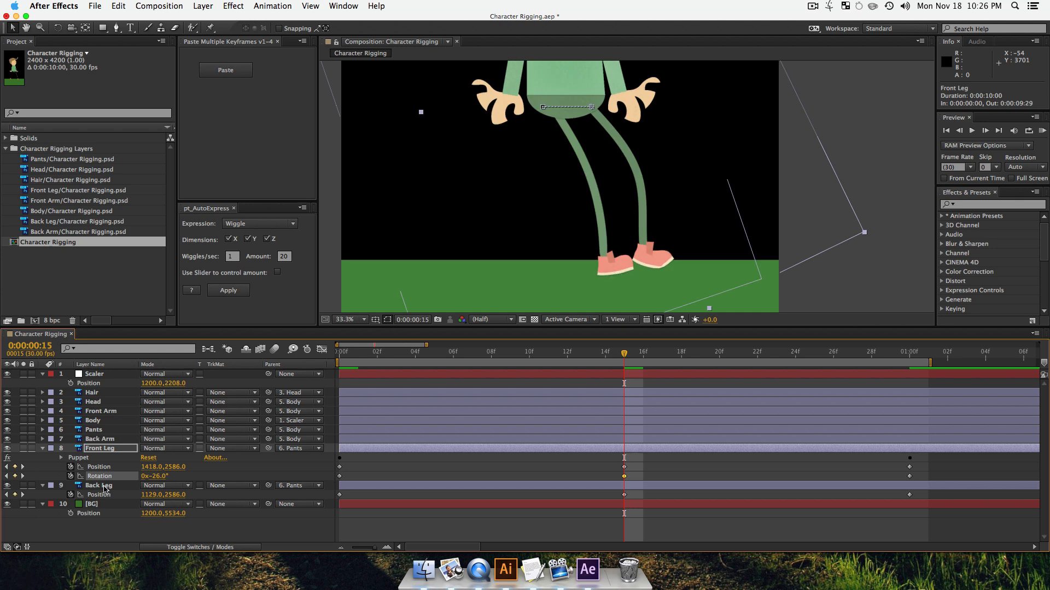
key("r")
left_click_drag(156, 495, 184, 502)
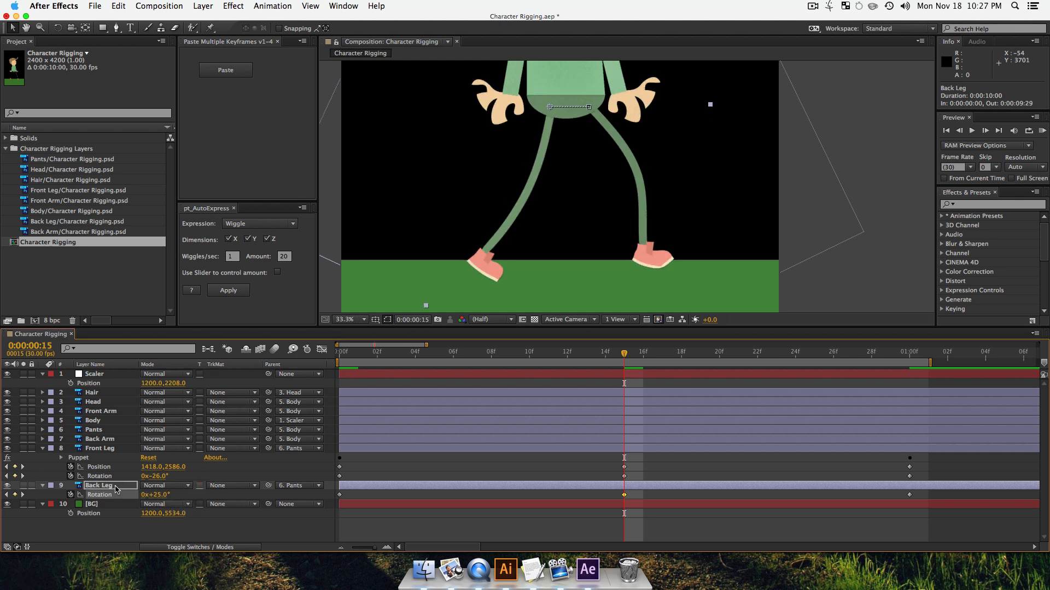
key("p")
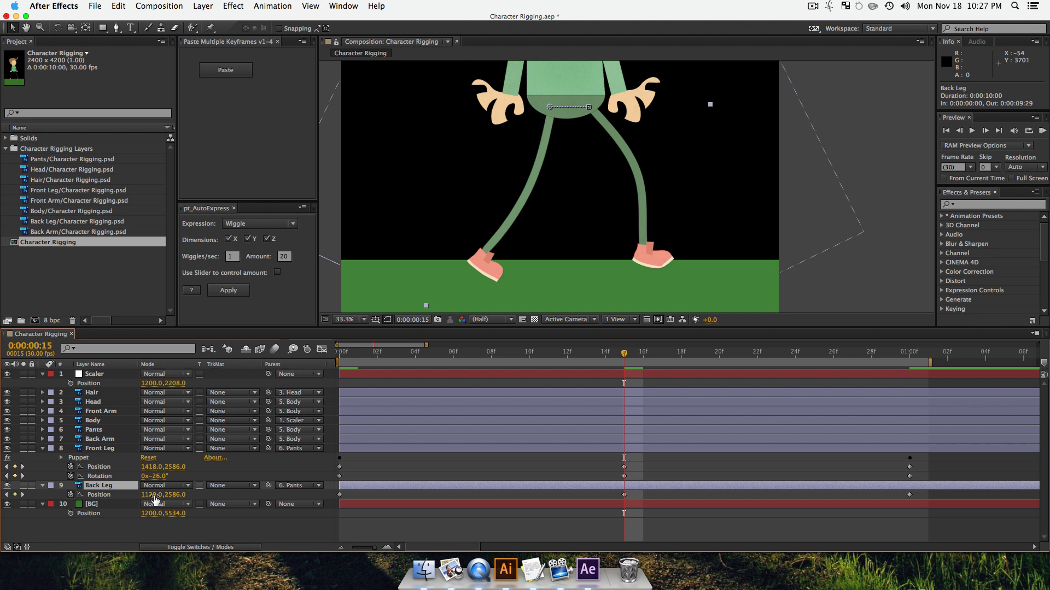
left_click_drag(170, 499, 136, 499)
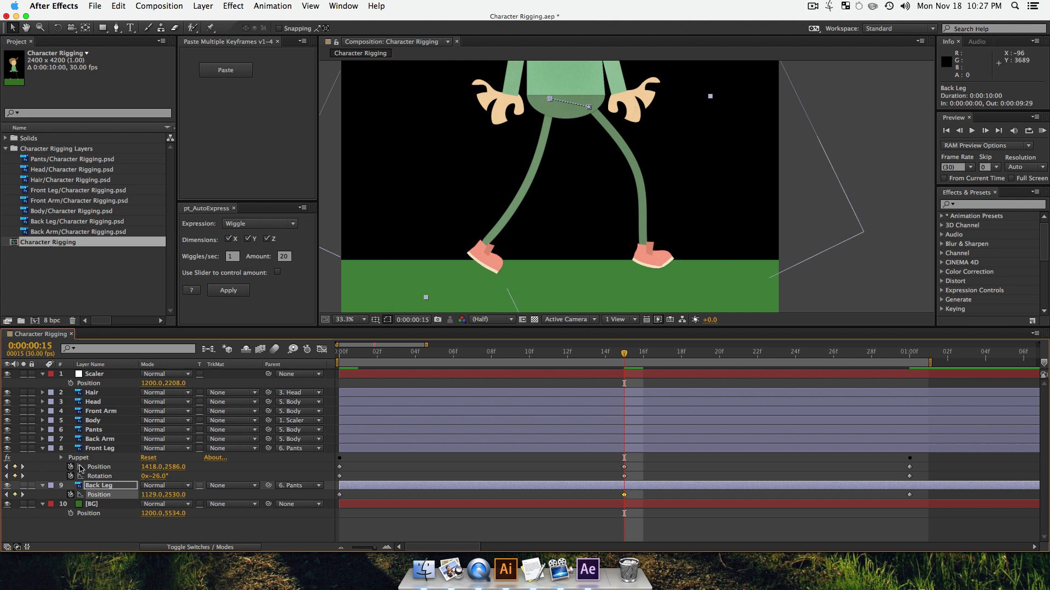
- Straighten the Front Leg at frame 15 and pose it landing on its heel with raised toes by moving its knee, ankle, heel and toe pins
left_click(82, 448)
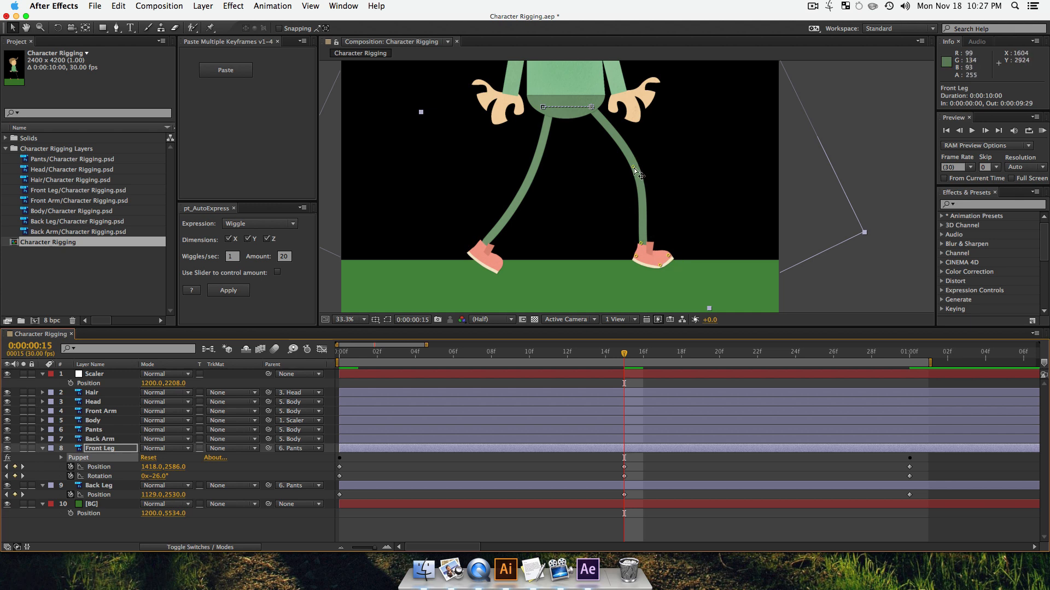
left_click_drag(634, 167, 623, 169)
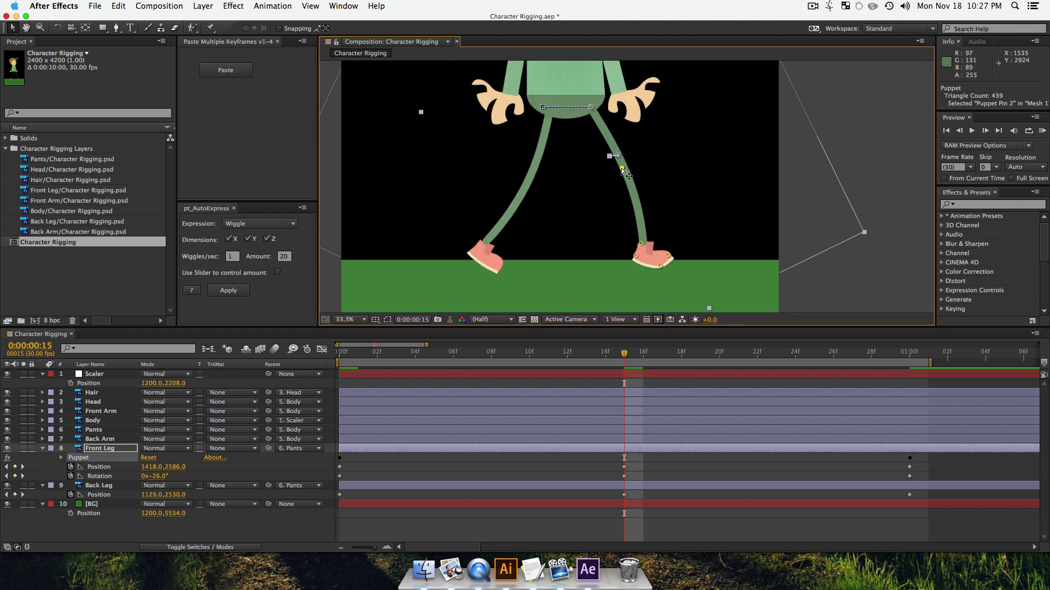
left_click_drag(622, 168, 624, 168)
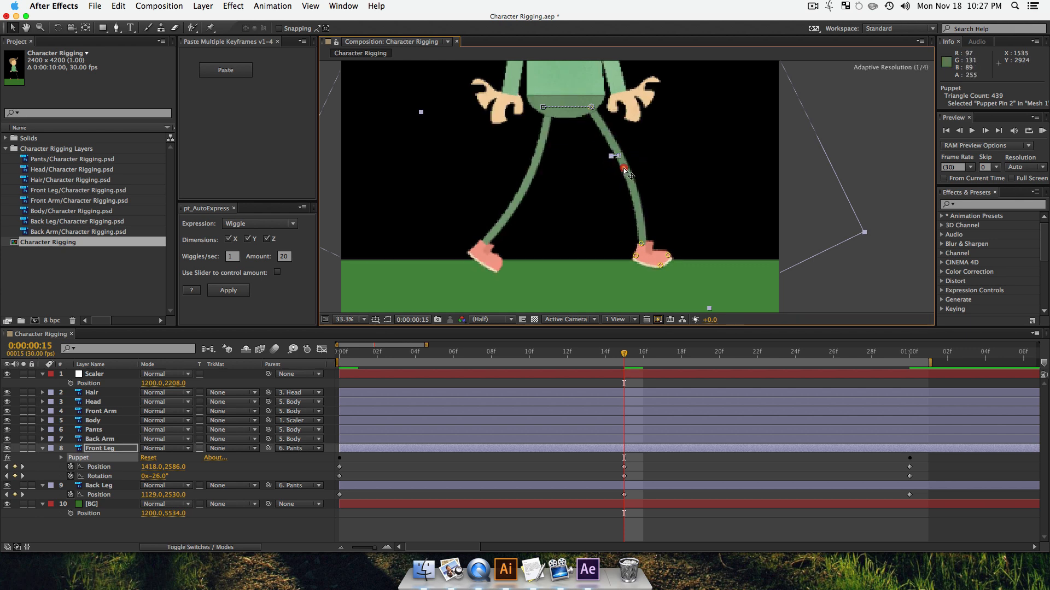
left_click(642, 242)
left_click_drag(635, 255, 666, 252)
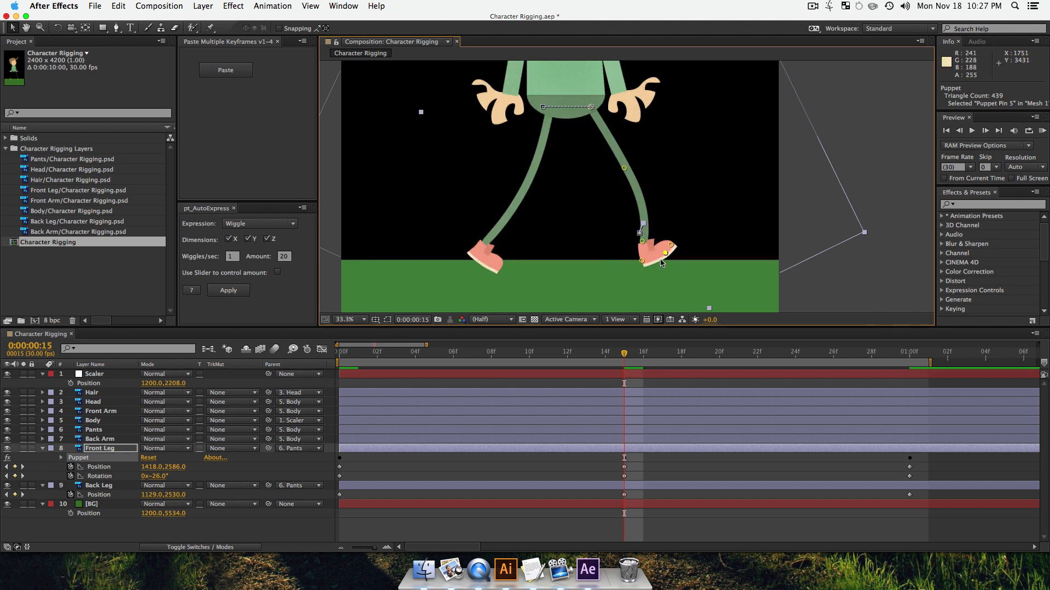
left_click_drag(642, 260, 642, 261)
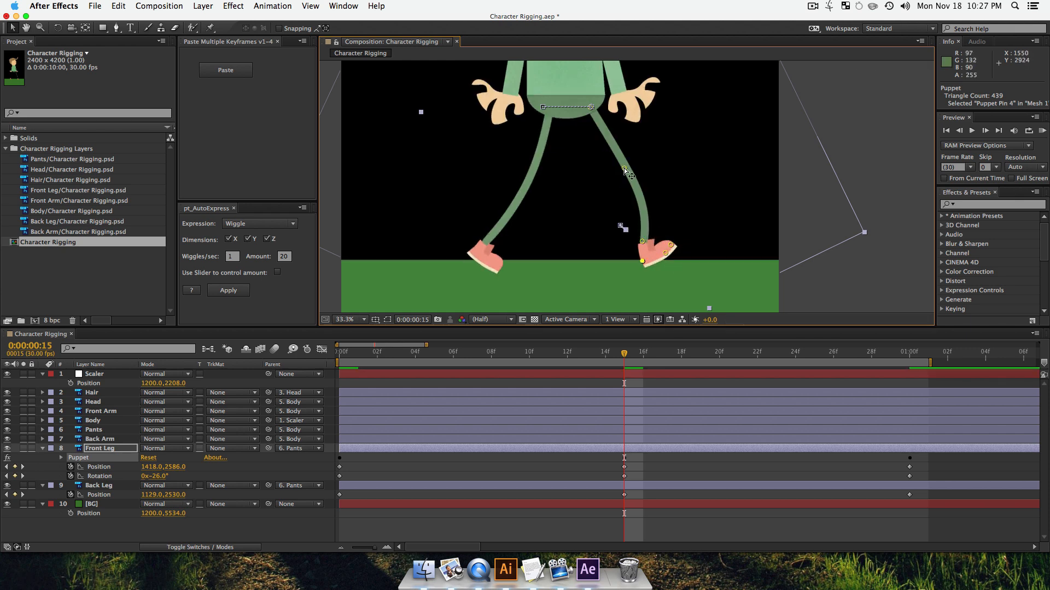
left_click_drag(624, 166, 616, 159)
left_click_drag(642, 241, 671, 241)
left_click(671, 244)
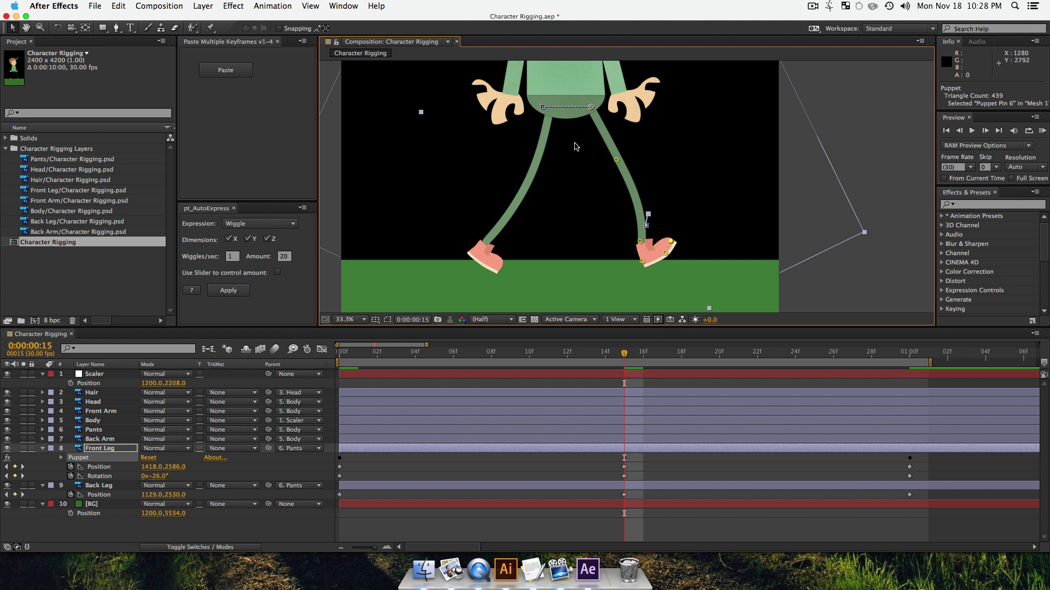
- Show all modified properties of the Back Leg layer, collapse its Puppet group and select the Puppet effect to display its pins
left_click(110, 486)
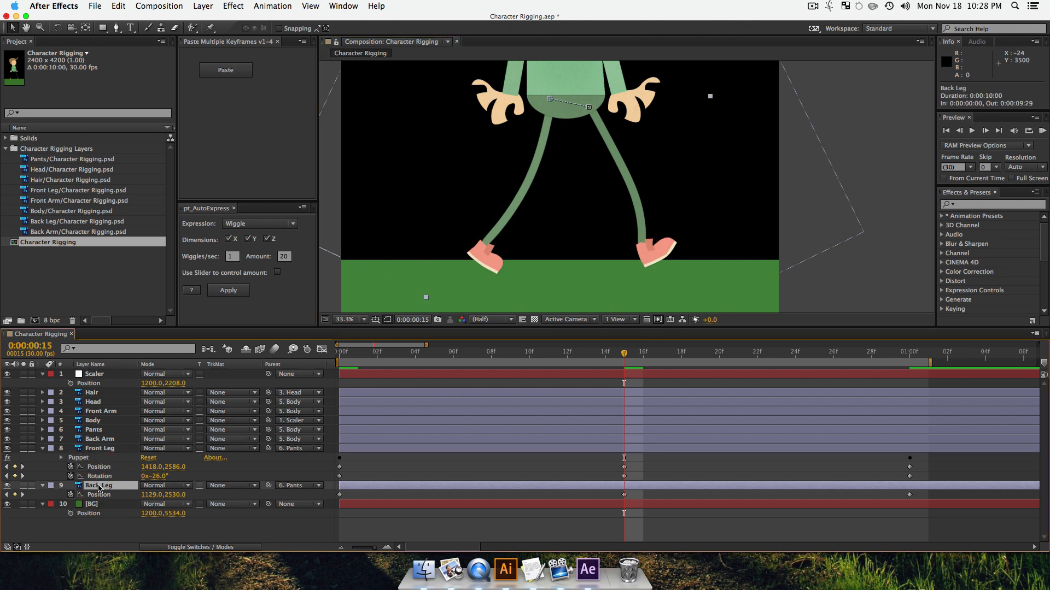
key("u")
key("u")
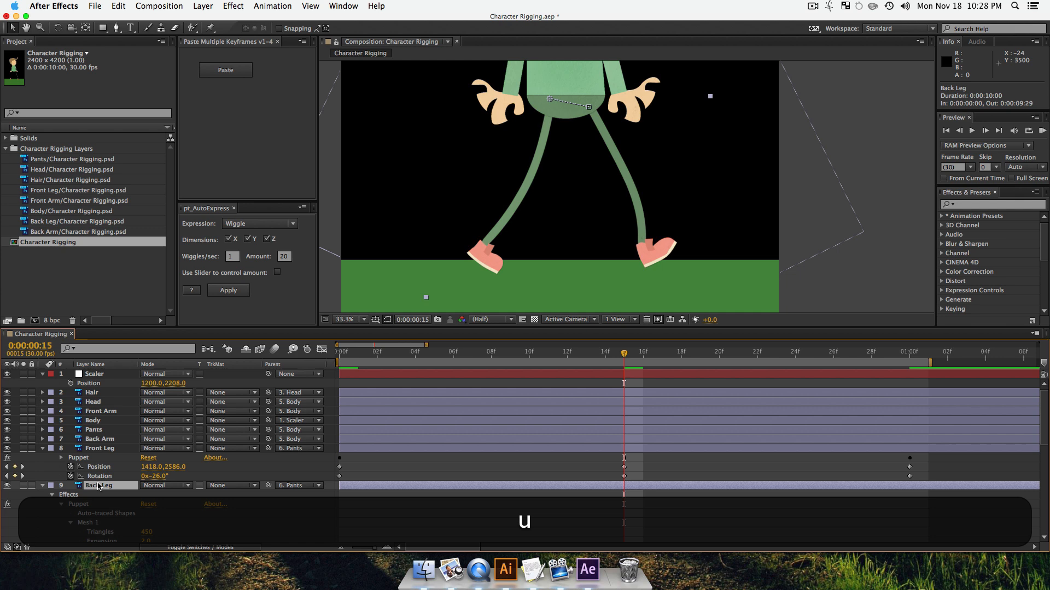
left_click(62, 504)
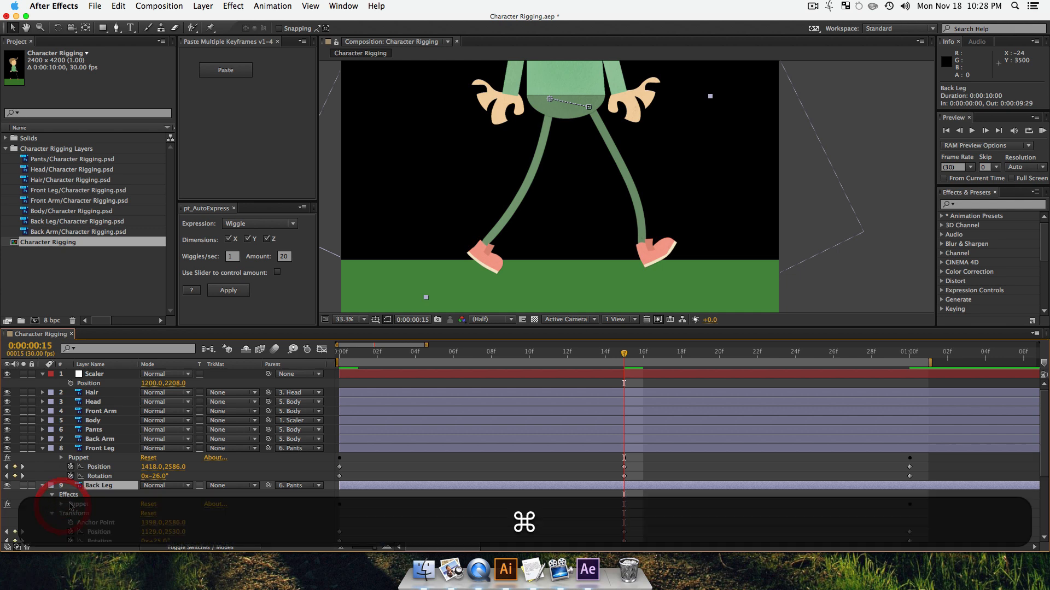
left_click(78, 504)
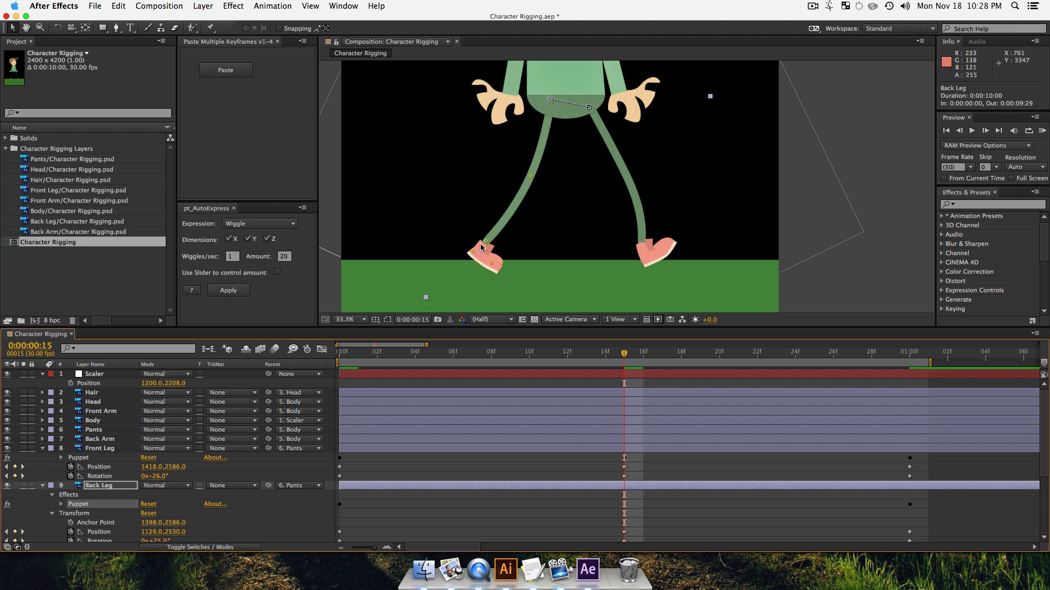
- Pose the Back Leg at frame 15 with its knee pushed forward and its heel raised by moving the knee, ankle, heel and toe pins
left_click_drag(531, 176, 543, 185)
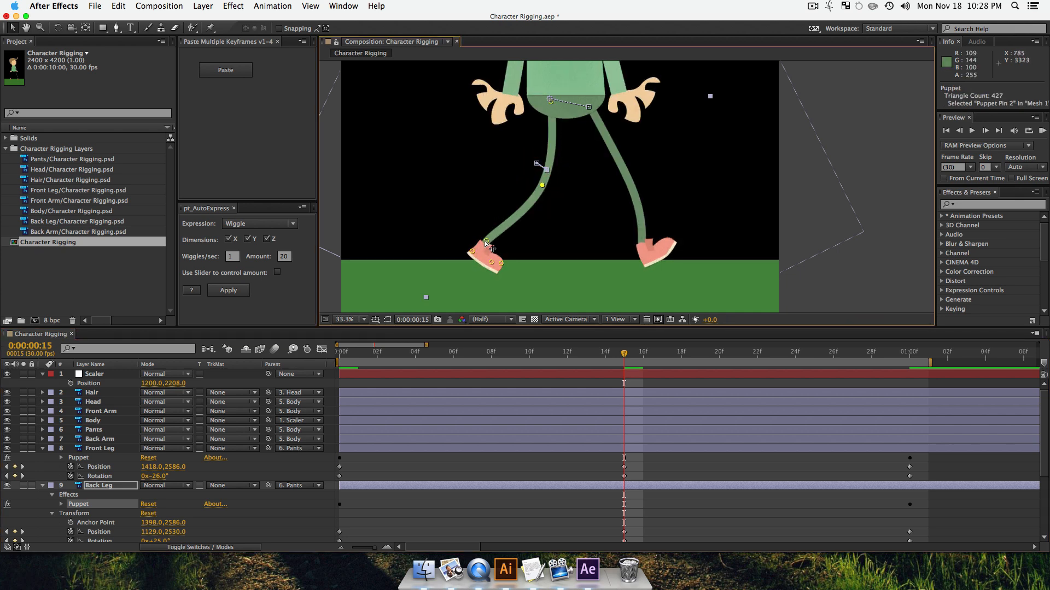
left_click_drag(486, 244, 475, 230)
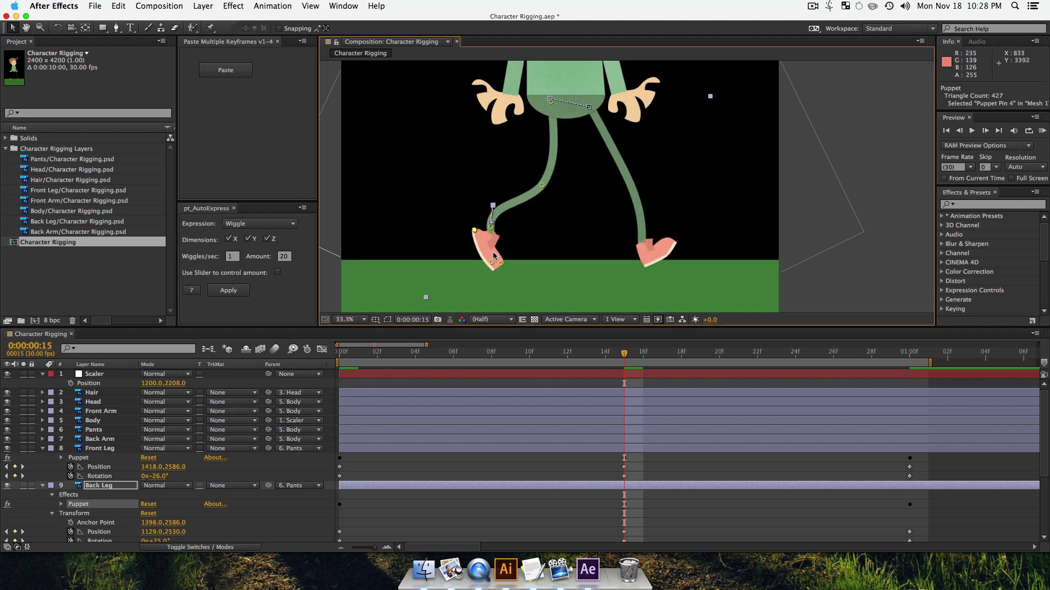
mouse_move(489, 263)
left_mouse_down()
mouse_move(482, 255)
mouse_move(499, 257)
left_mouse_up()
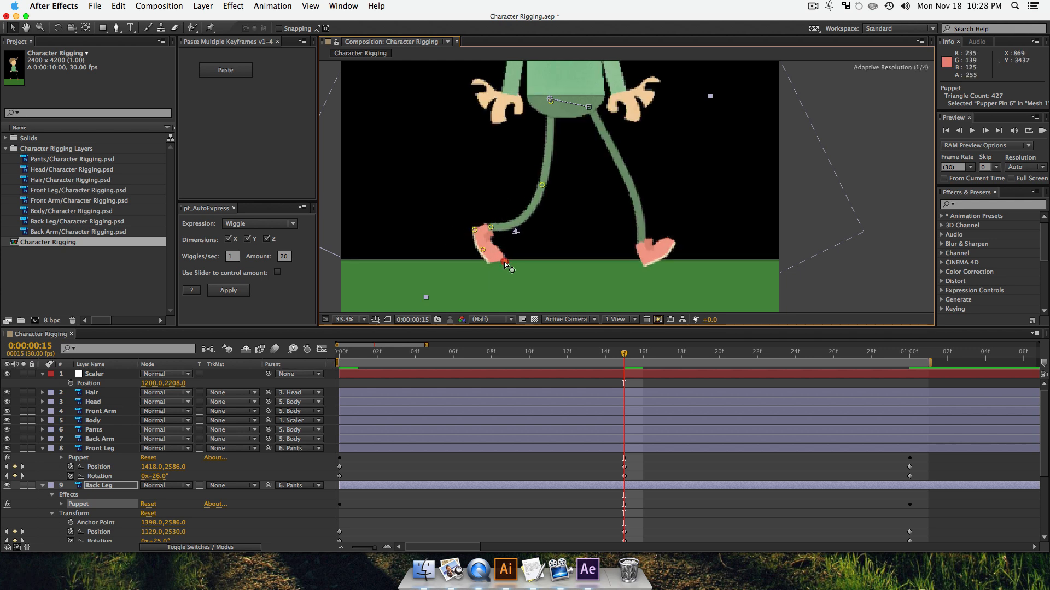
left_click_drag(541, 185, 538, 180)
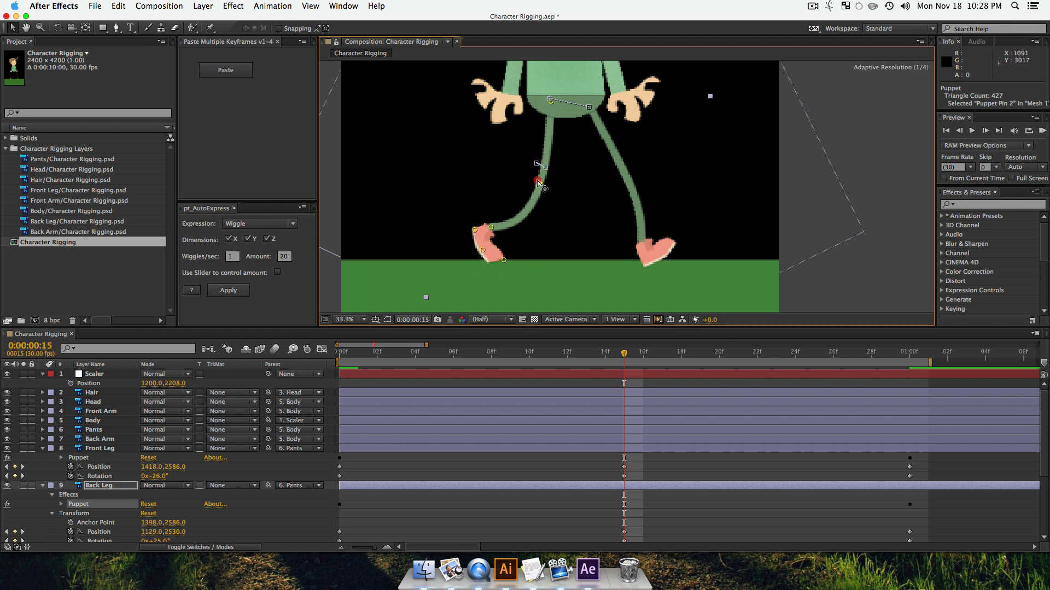
left_click(489, 224)
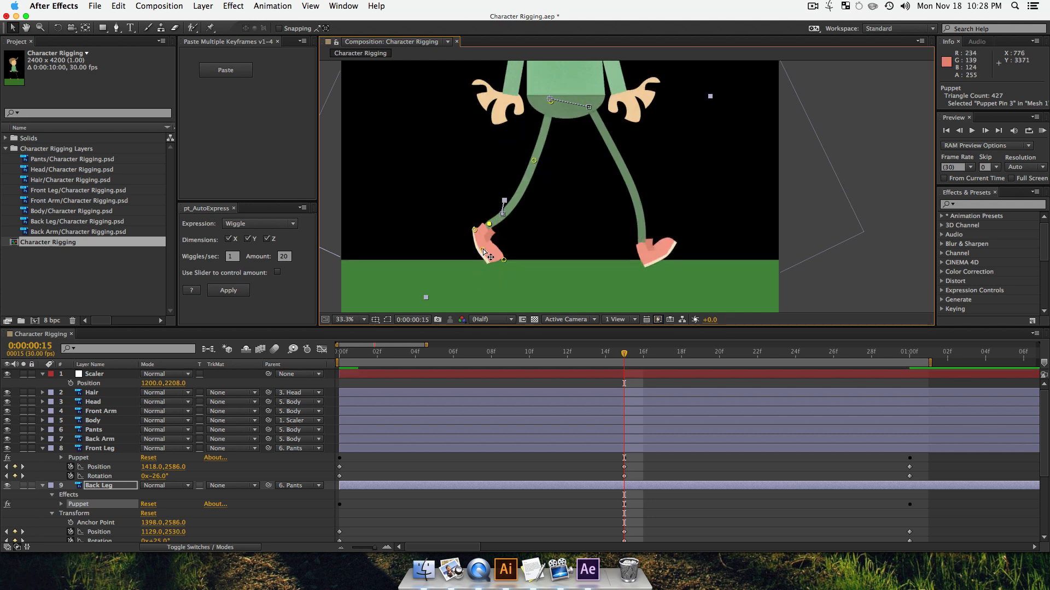
left_click_drag(483, 250, 514, 270)
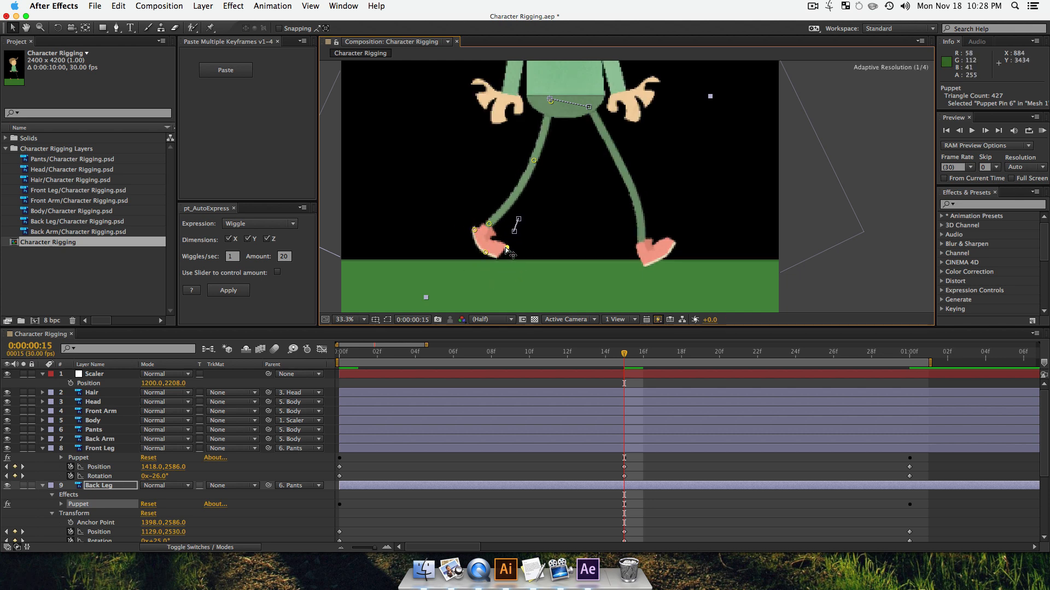
left_click(486, 255)
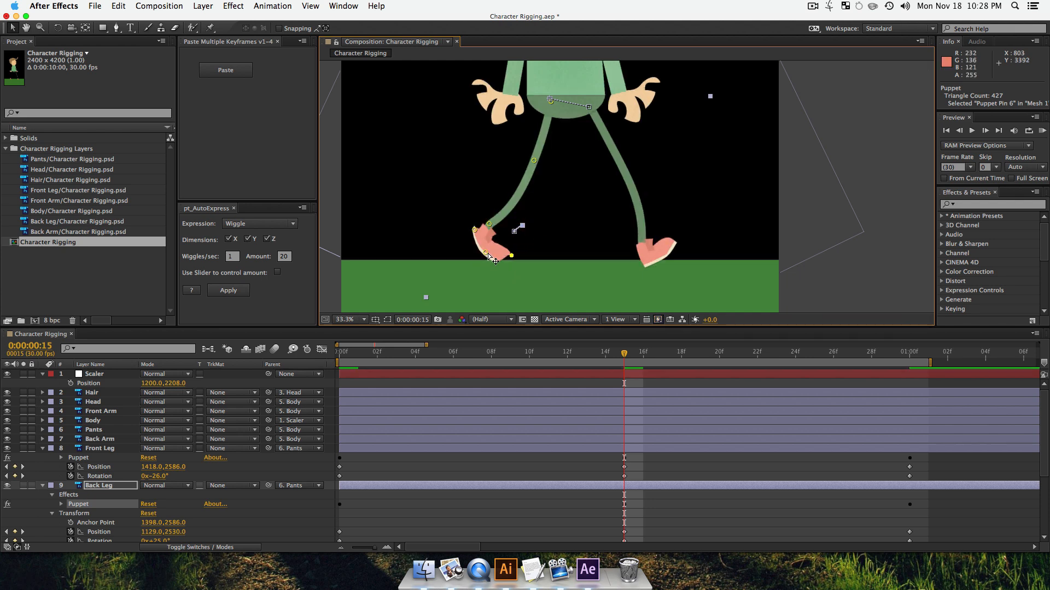
left_click(487, 258)
left_click_drag(474, 230, 494, 225)
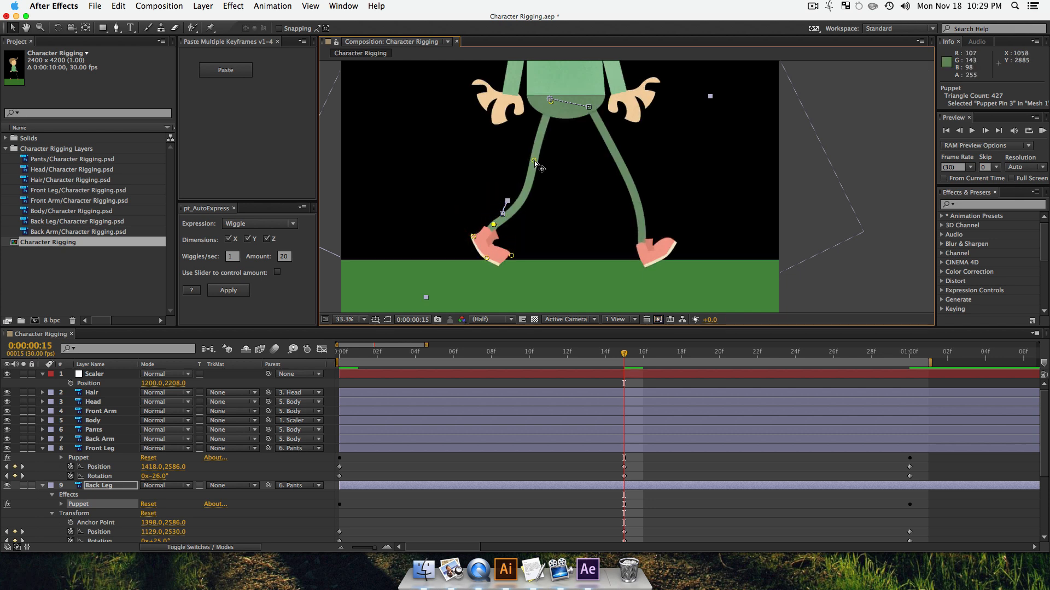
- Refine the Back Leg's push-off pose at frame 15 by smoothing the knee and ankle bend and adjusting the heel and toe pins
left_click_drag(534, 162, 538, 160)
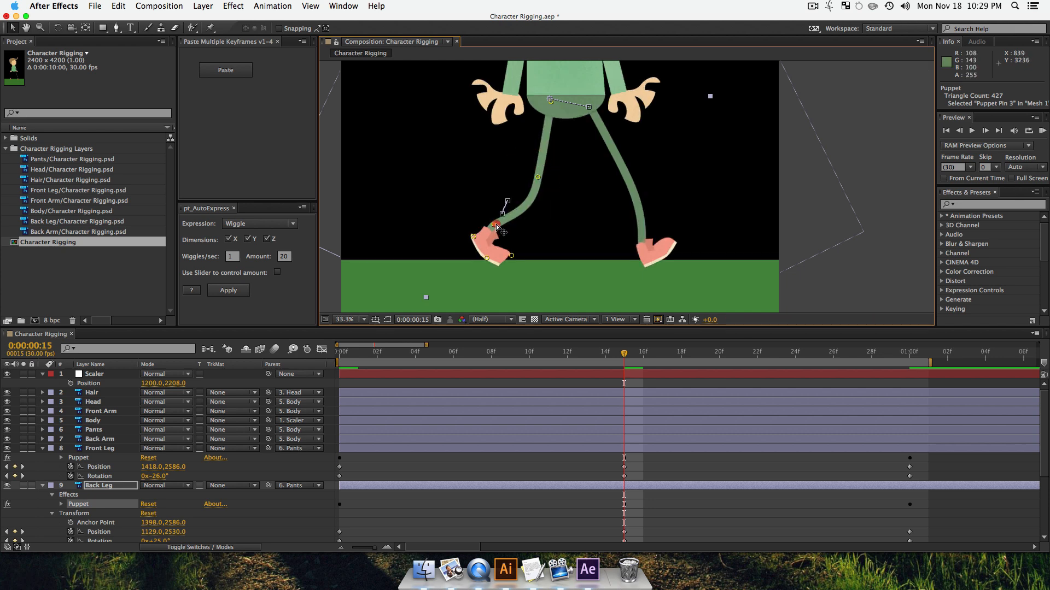
left_click_drag(495, 226, 495, 223)
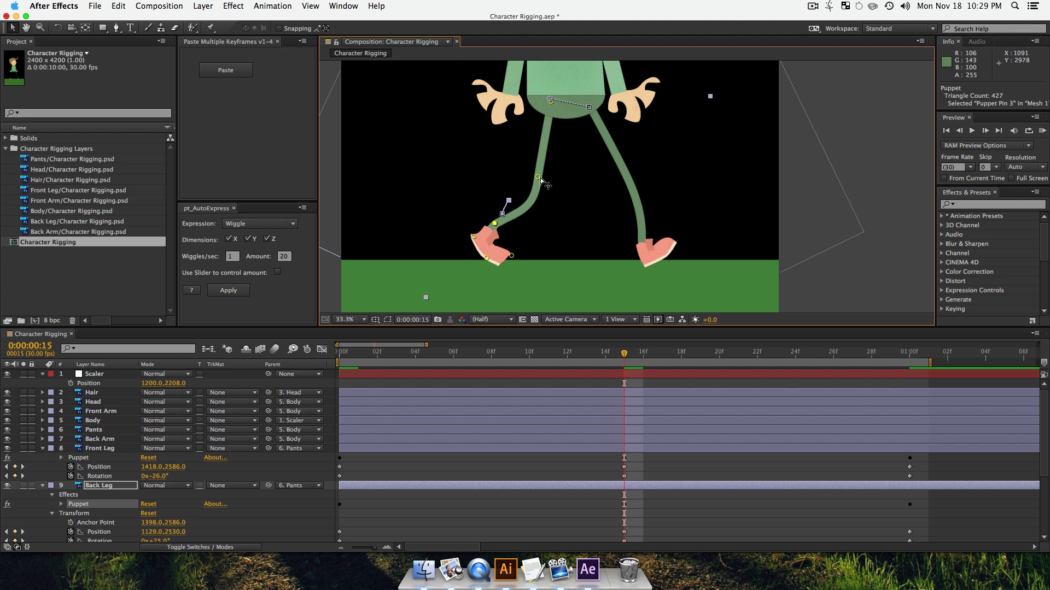
left_click_drag(539, 178, 537, 170)
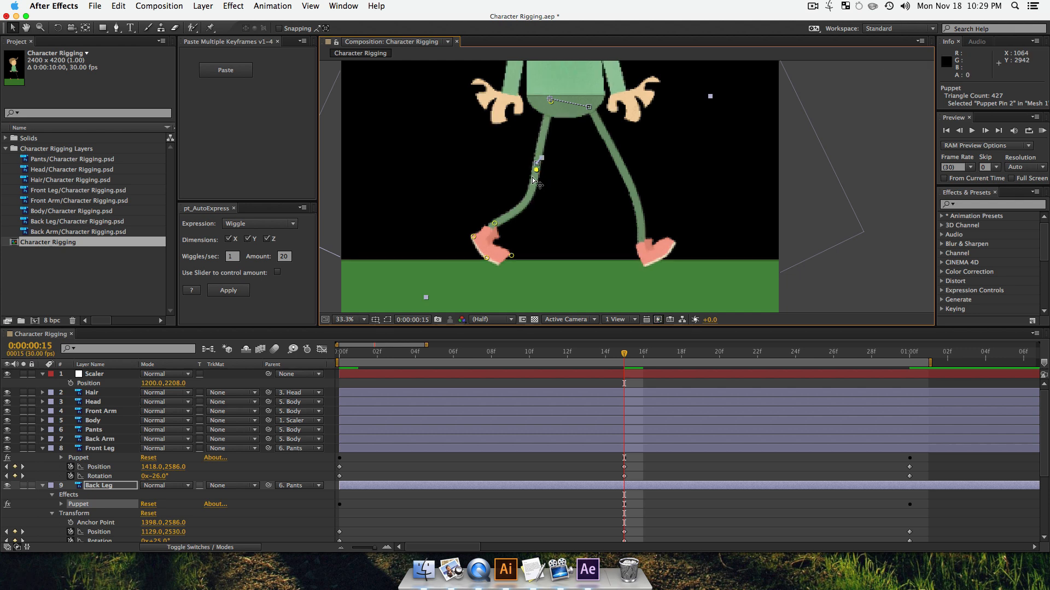
left_click(512, 258)
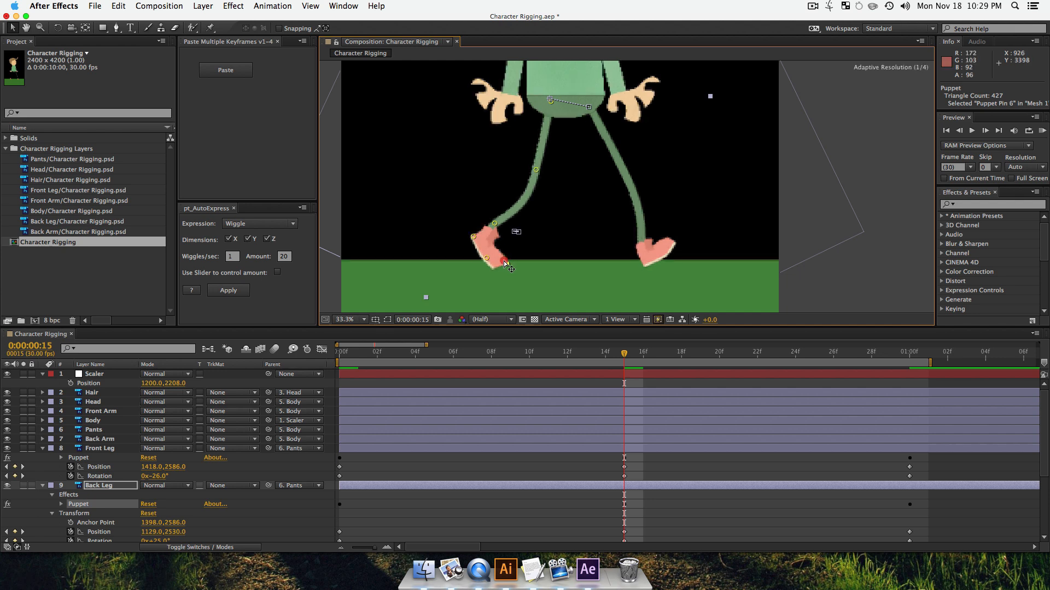
left_click_drag(511, 262, 514, 263)
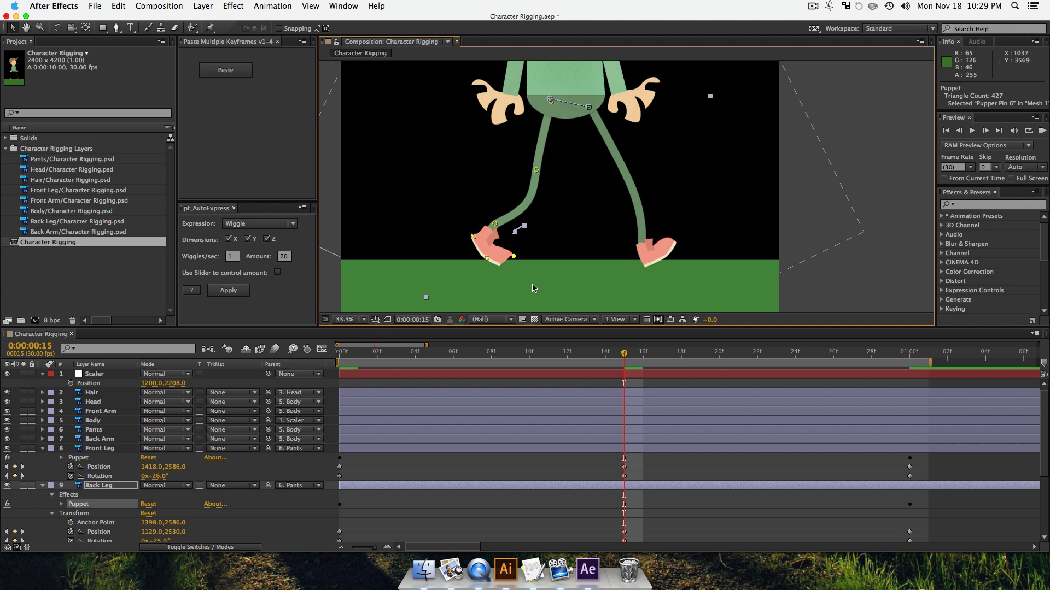
left_click_drag(474, 237, 473, 241)
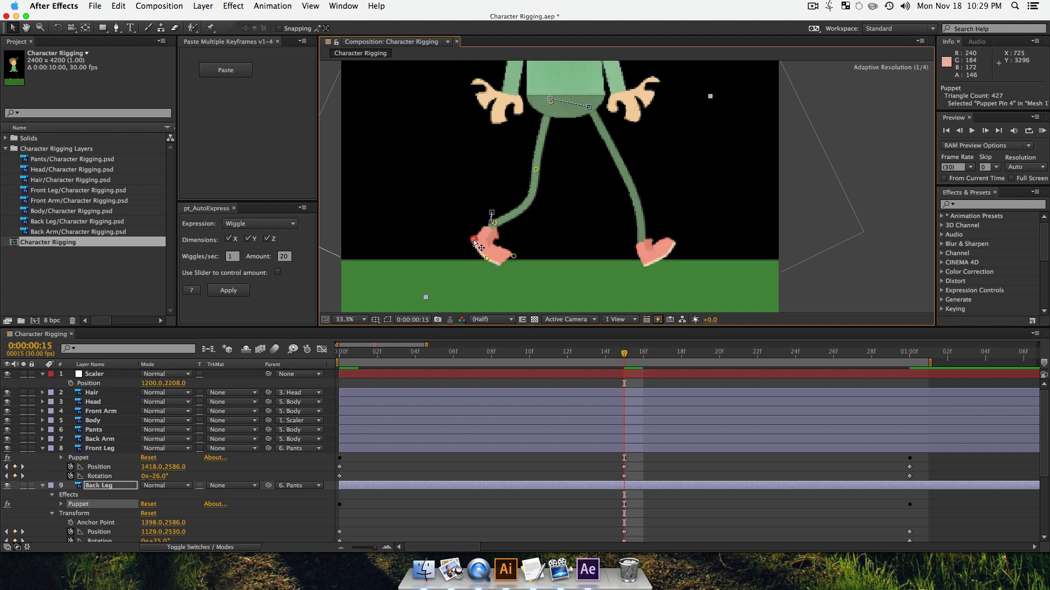
left_click(487, 258)
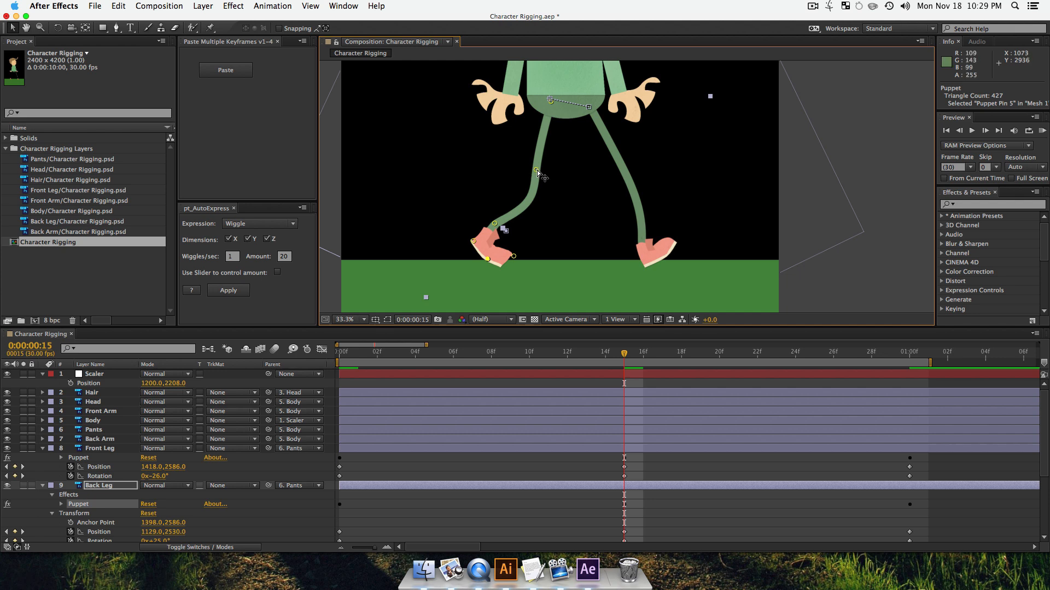
left_click_drag(535, 170, 536, 160)
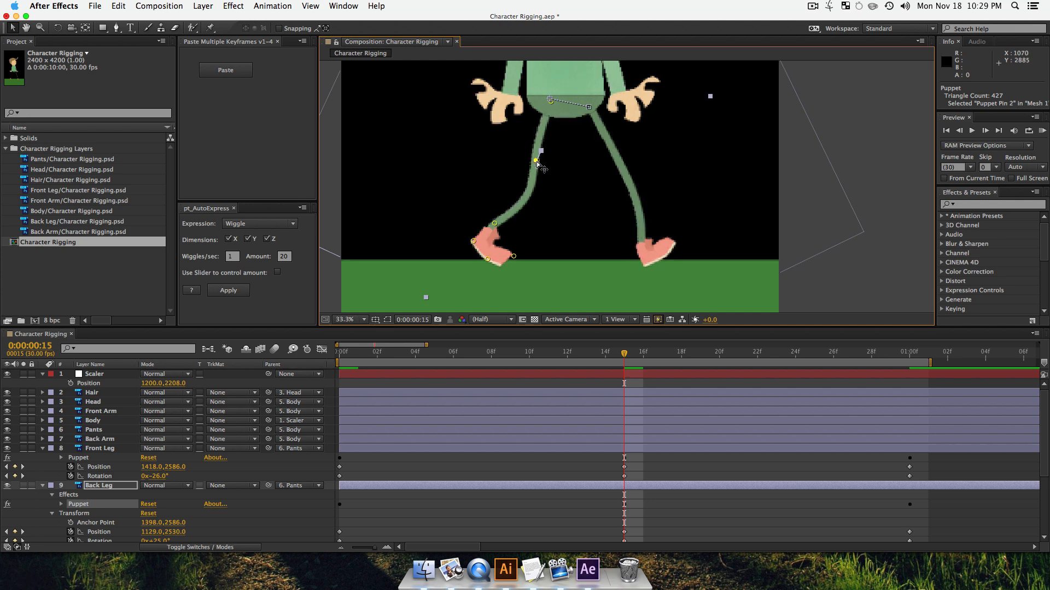
left_click(493, 223)
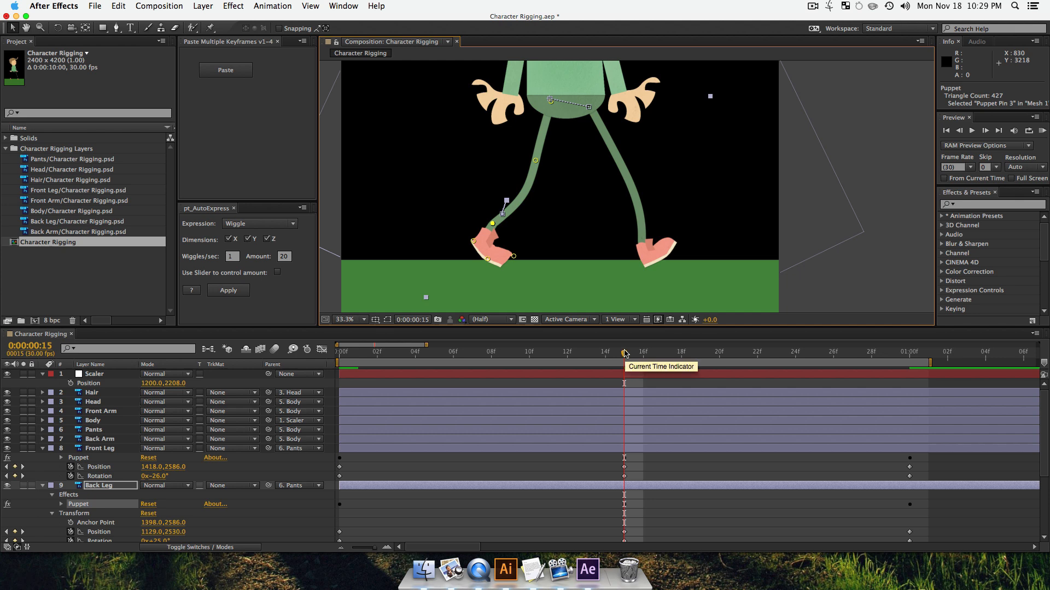
- Play a RAM preview of the walk cycle from the first frame, stop it and scrub back through the motion
left_click_drag(625, 357, 315, 392)
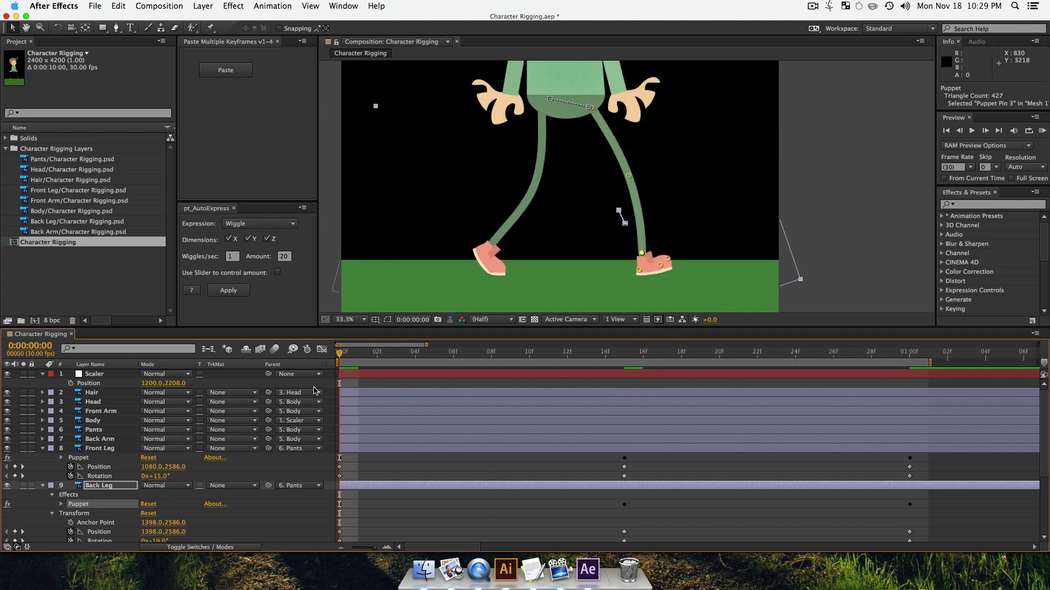
key("F2")
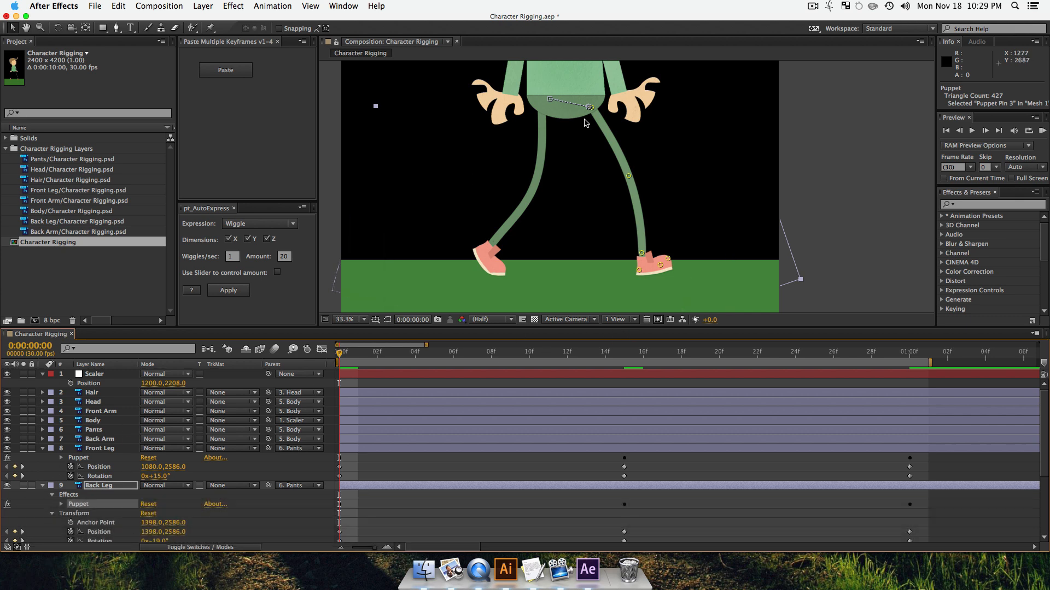
key("KP_0")
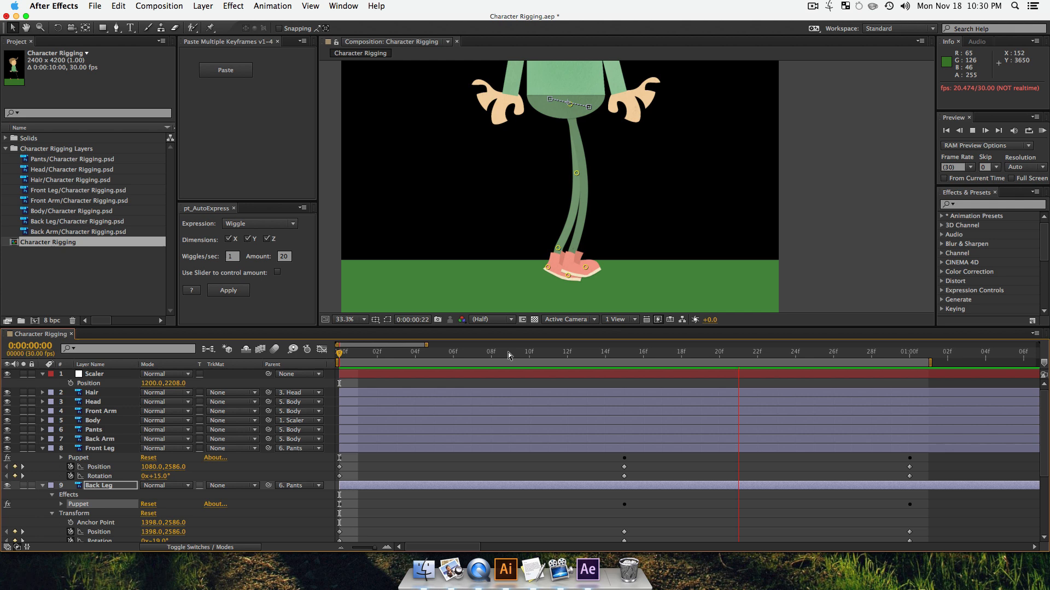
left_click(482, 350)
left_click_drag(483, 350, 310, 369)
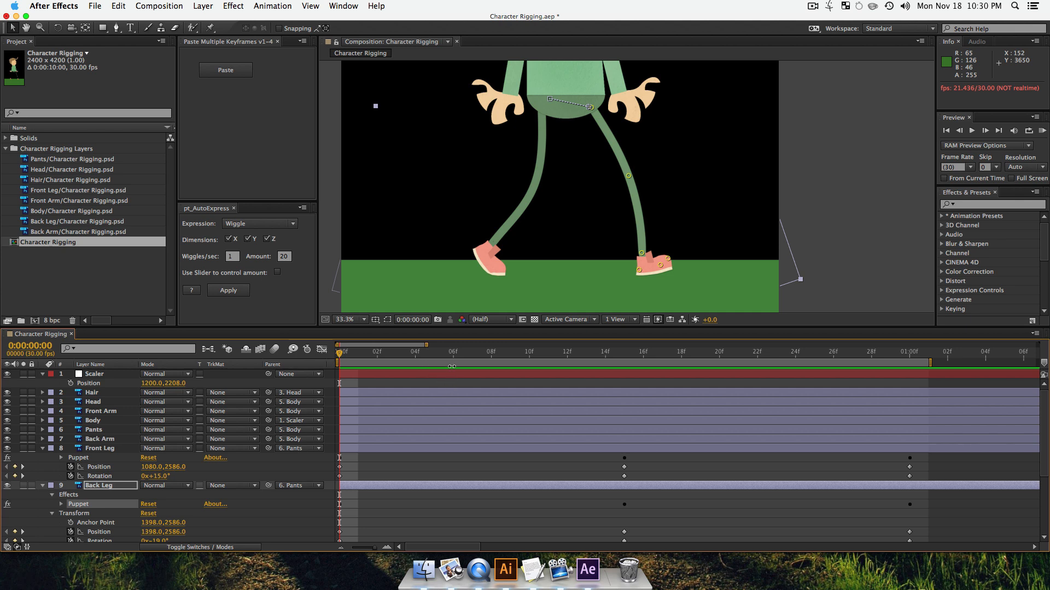
- Straighten the Back Leg at frame 6 and set its foot flat by moving its knee, ankle, mid-foot and toe pins
left_click(448, 359)
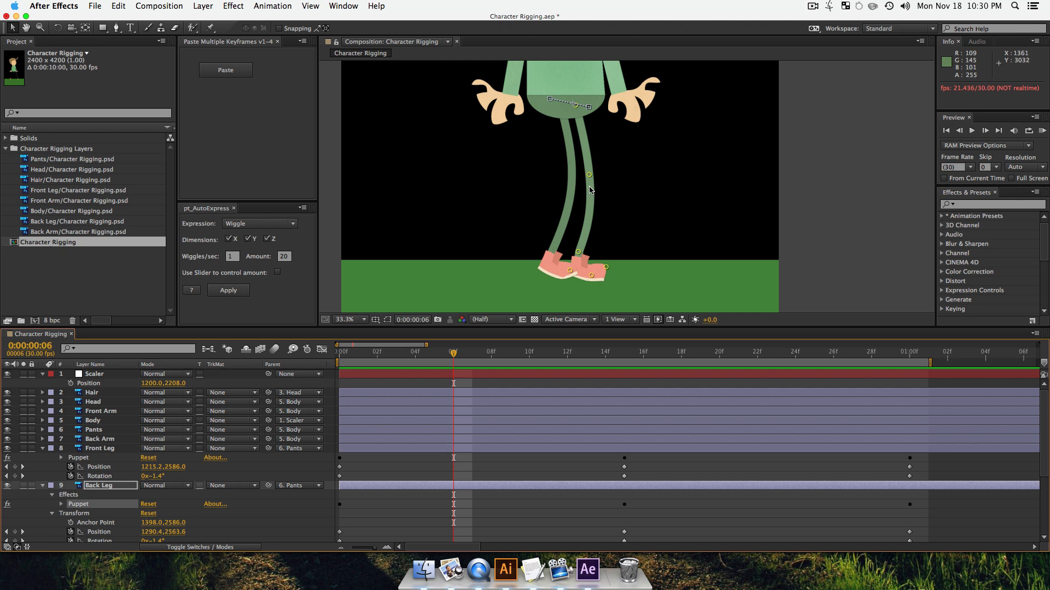
left_click_drag(589, 175, 584, 164)
left_click_drag(578, 252, 578, 241)
left_click_drag(584, 164, 578, 160)
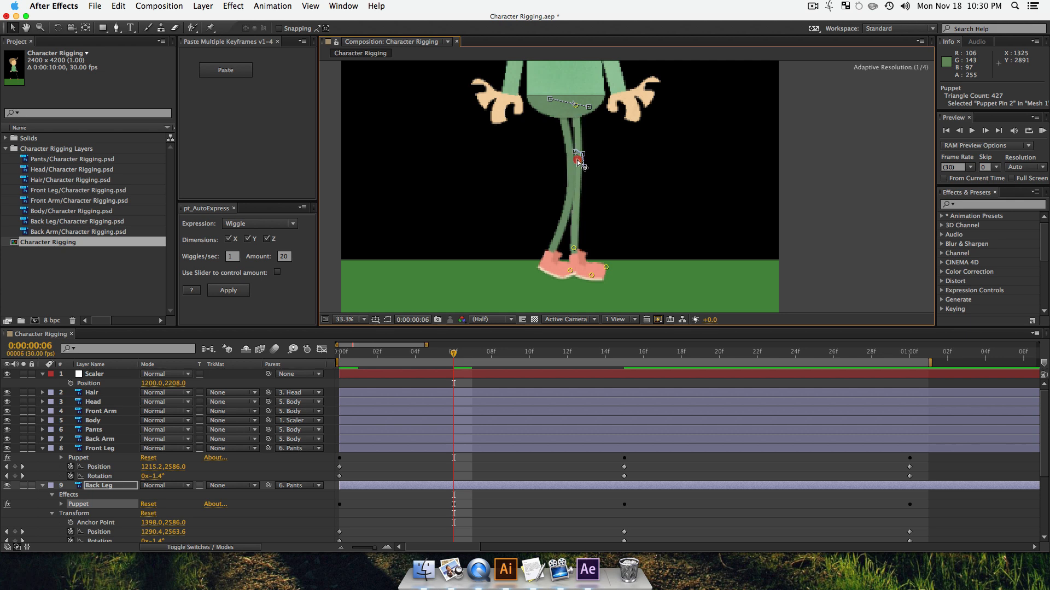
left_click(594, 276)
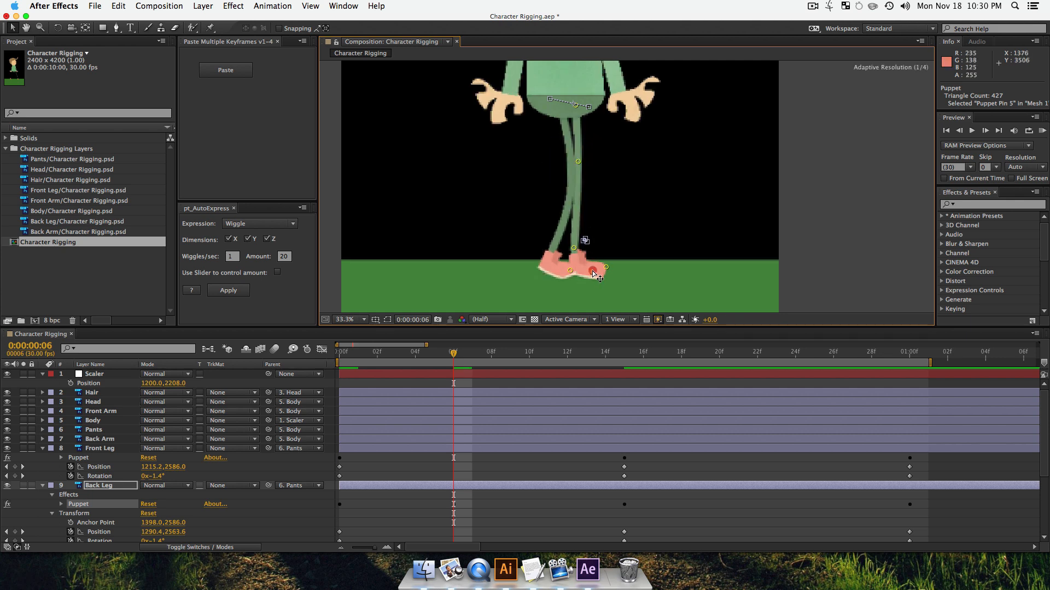
left_click(605, 268)
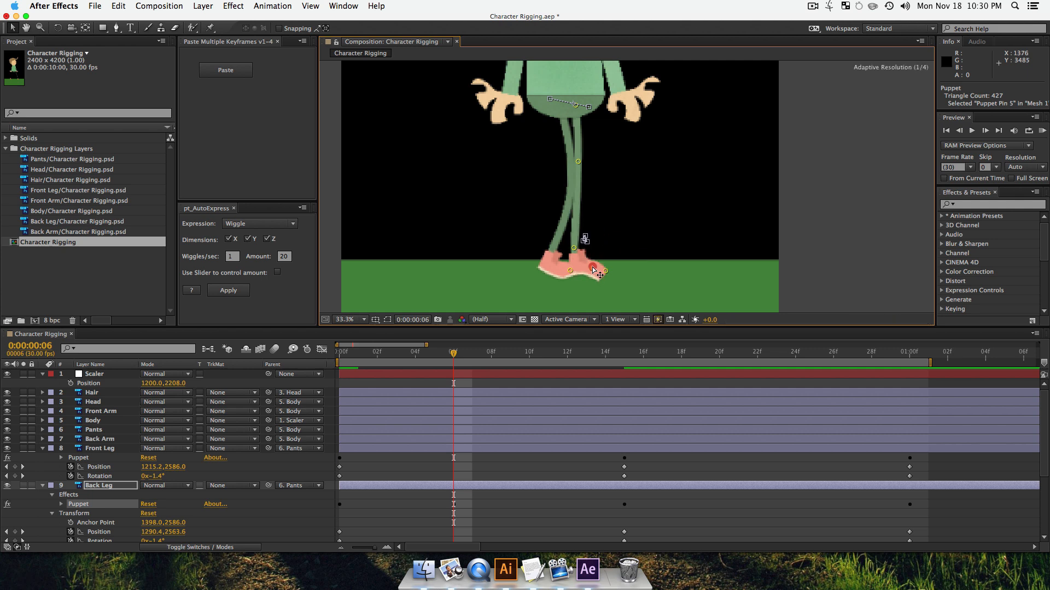
left_click_drag(604, 272, 606, 265)
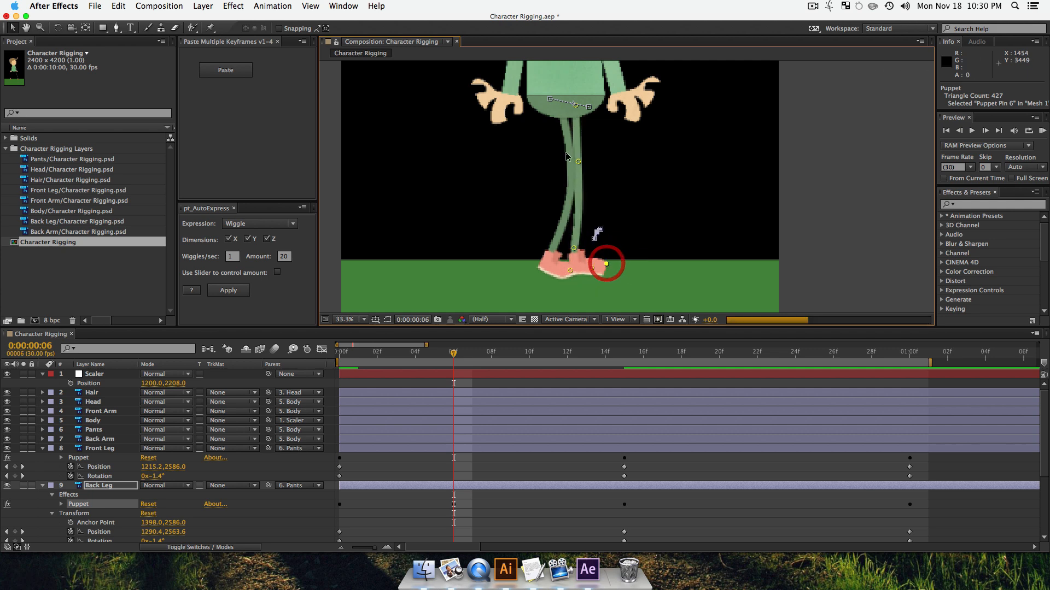
left_click(578, 163)
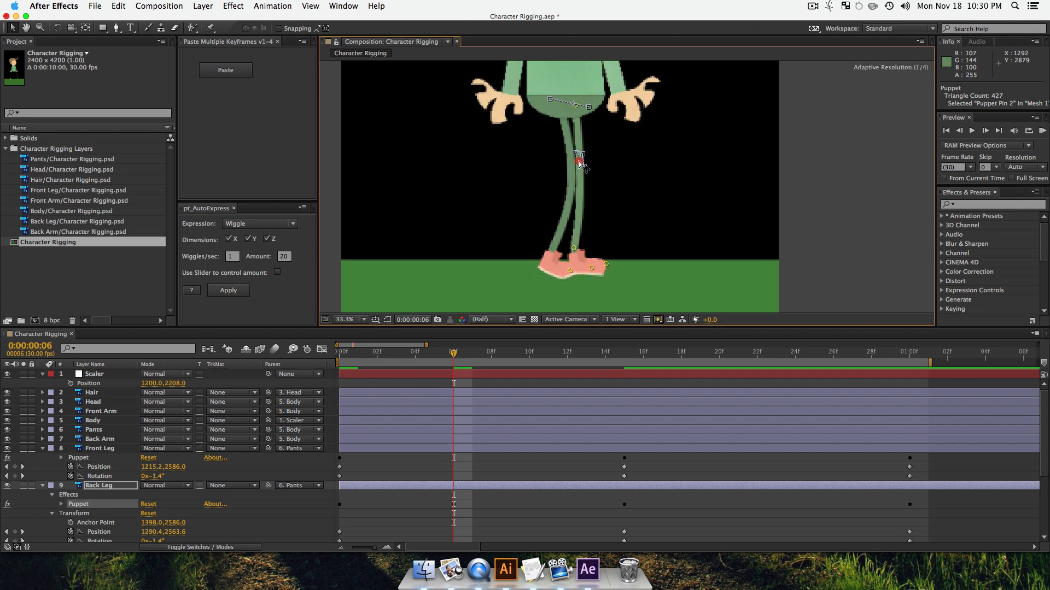
left_click_drag(581, 164, 580, 166)
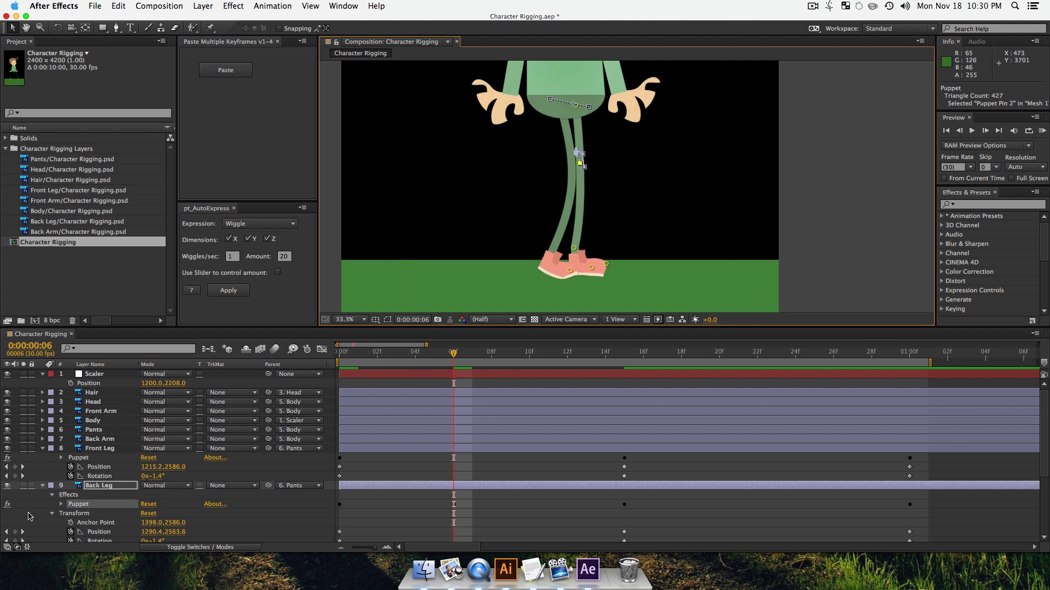
- Raise the Front Leg at frame 6 by setting its vertical Position to 2478
left_click(93, 451)
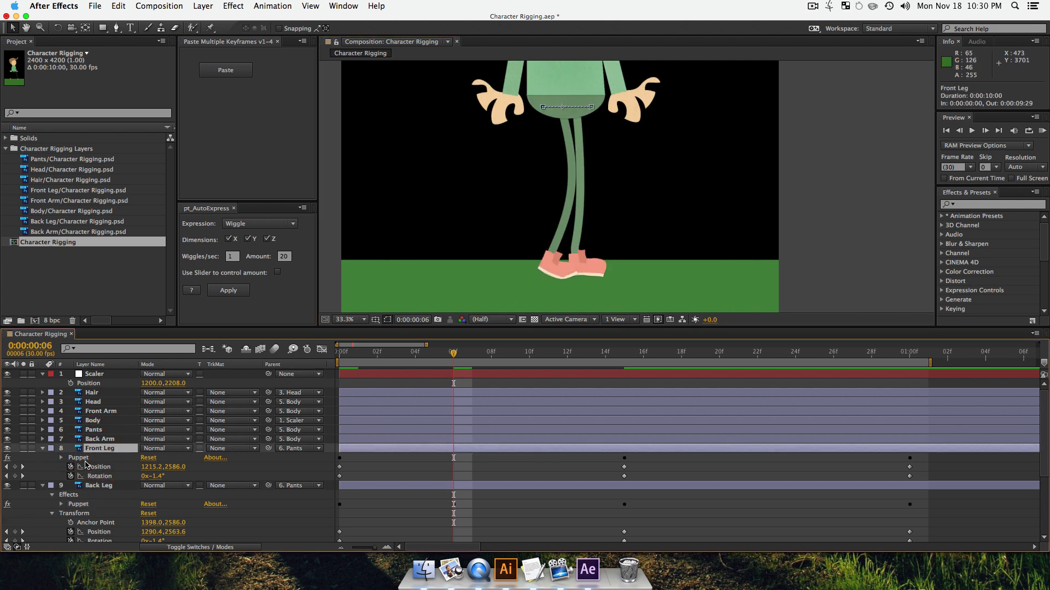
left_click(81, 459)
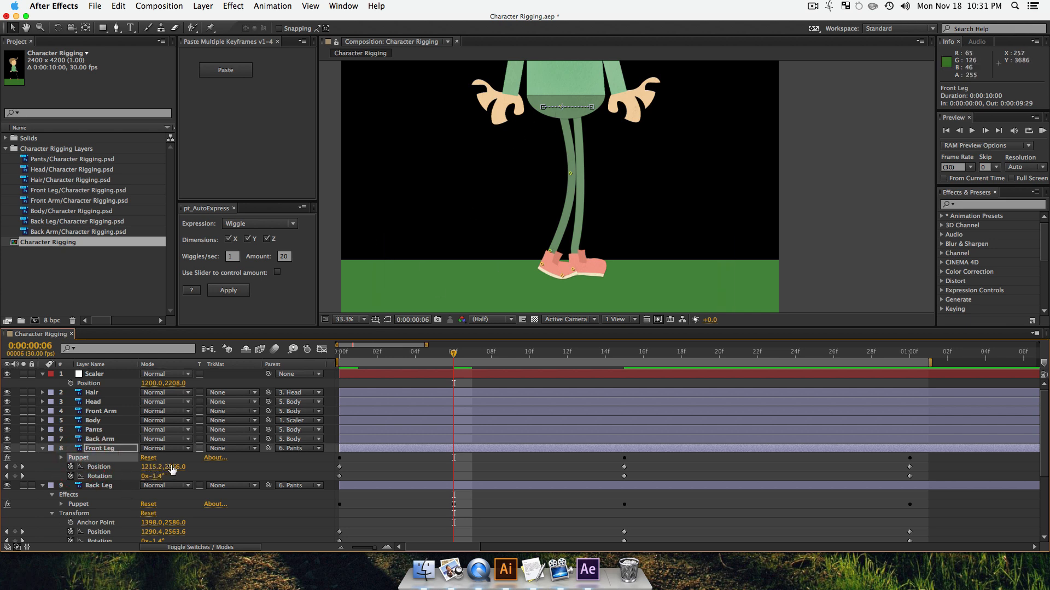
left_click_drag(171, 469, 92, 469)
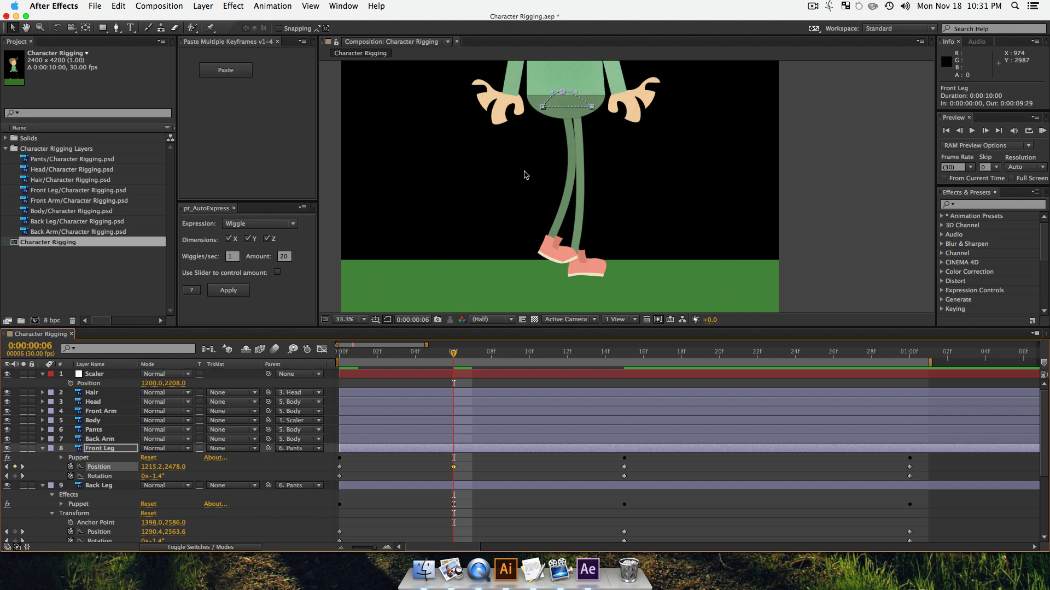
- Bend the Front Leg's knee forward and lift its foot at frame 6 by moving its knee, ankle, heel and toe puppet pins
left_click(82, 457)
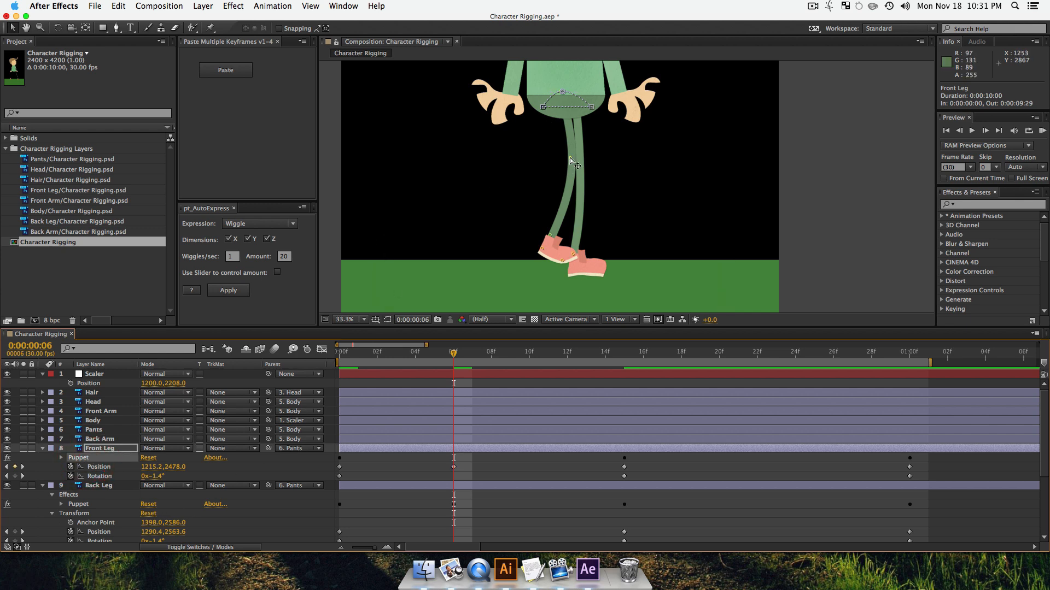
left_click_drag(569, 157, 599, 157)
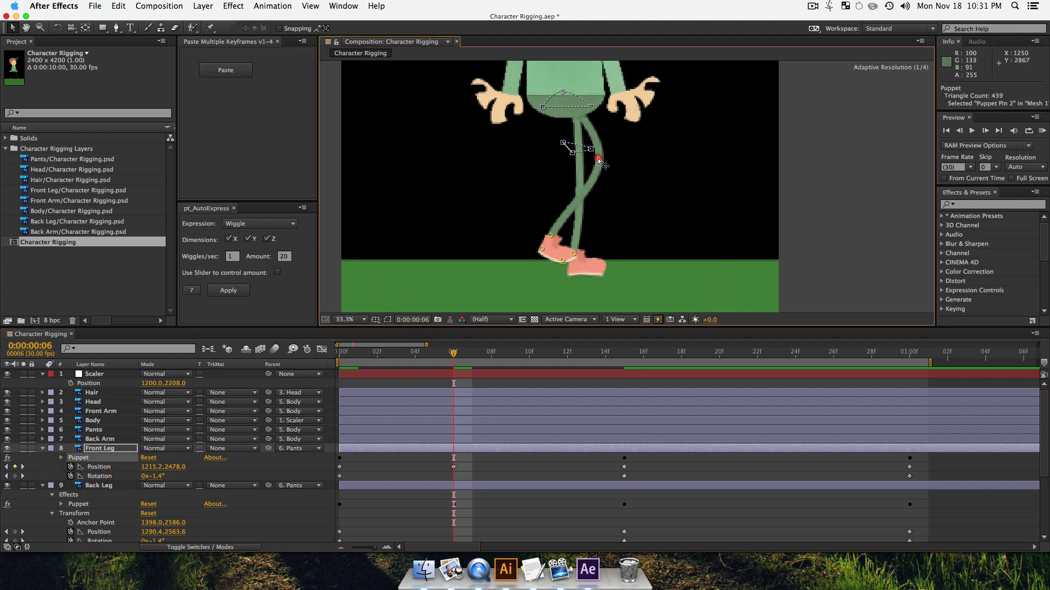
left_click_drag(550, 235, 541, 213)
left_click(553, 246)
mouse_move(557, 251)
left_mouse_down()
mouse_move(547, 218)
mouse_move(552, 239)
mouse_move(567, 243)
mouse_move(556, 249)
left_mouse_up()
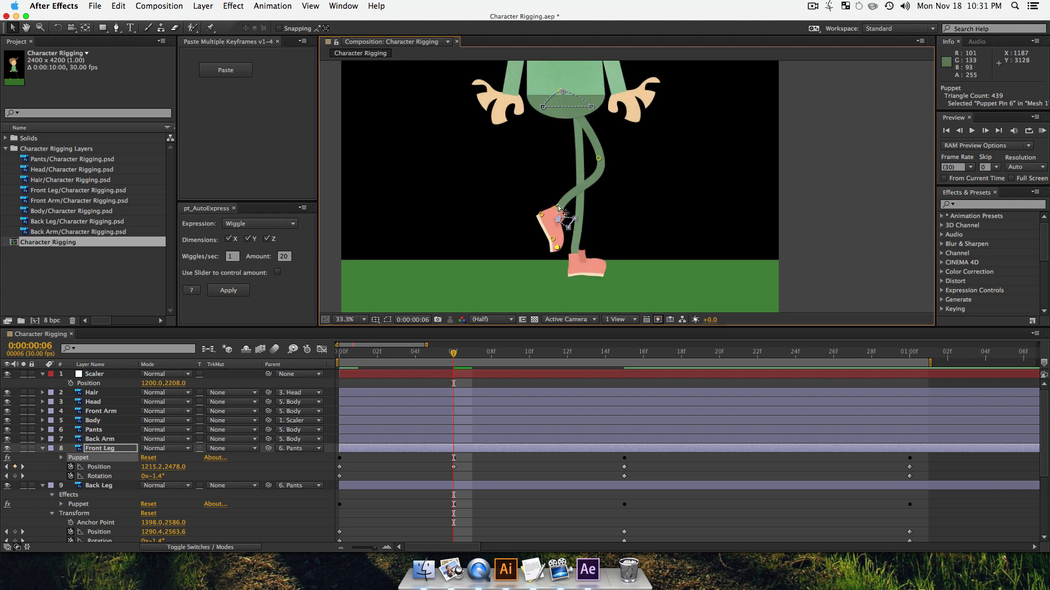
left_click(553, 209)
left_click_drag(561, 211, 559, 209)
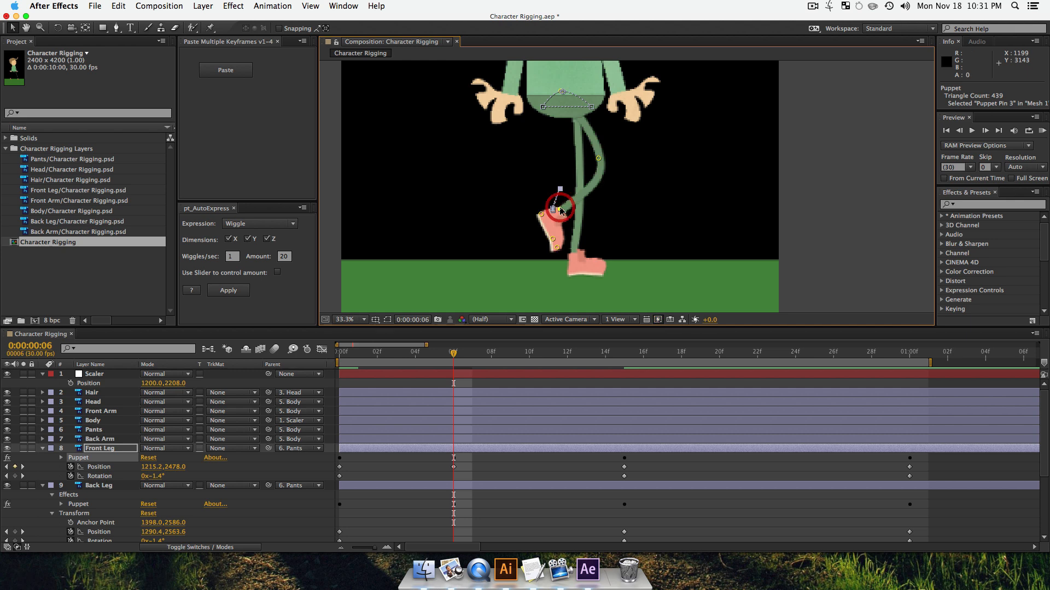
- Scrub back and forth around frame 6 to examine how the Front Leg lifts from the contact pose into the passing pose
left_click_drag(451, 351, 490, 369)
left_click_drag(528, 371, 465, 396)
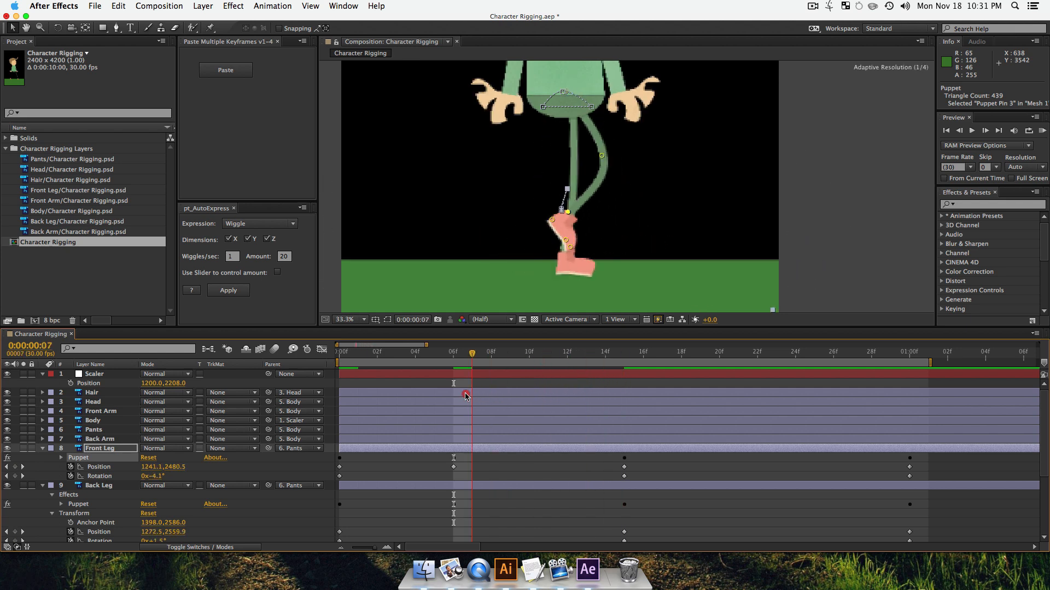
left_click_drag(386, 405, 499, 409)
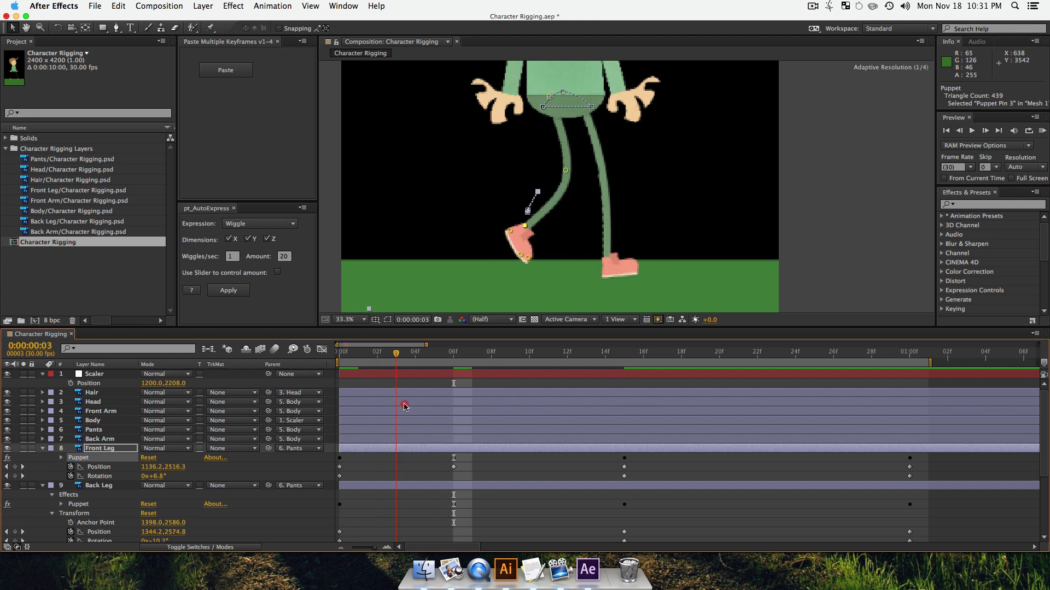
left_click_drag(423, 405, 391, 428)
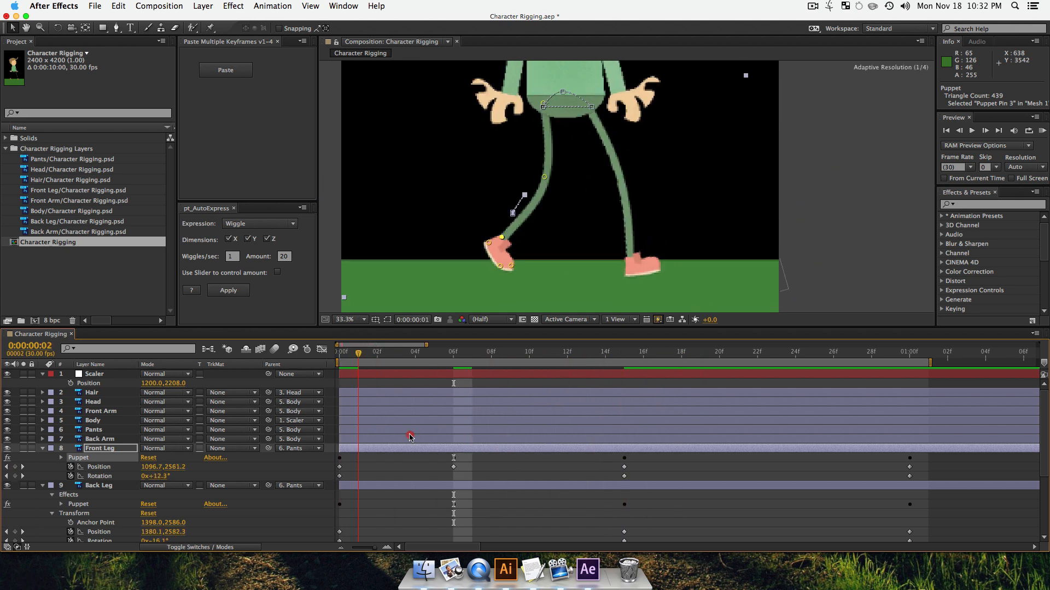
left_click_drag(535, 432, 389, 487)
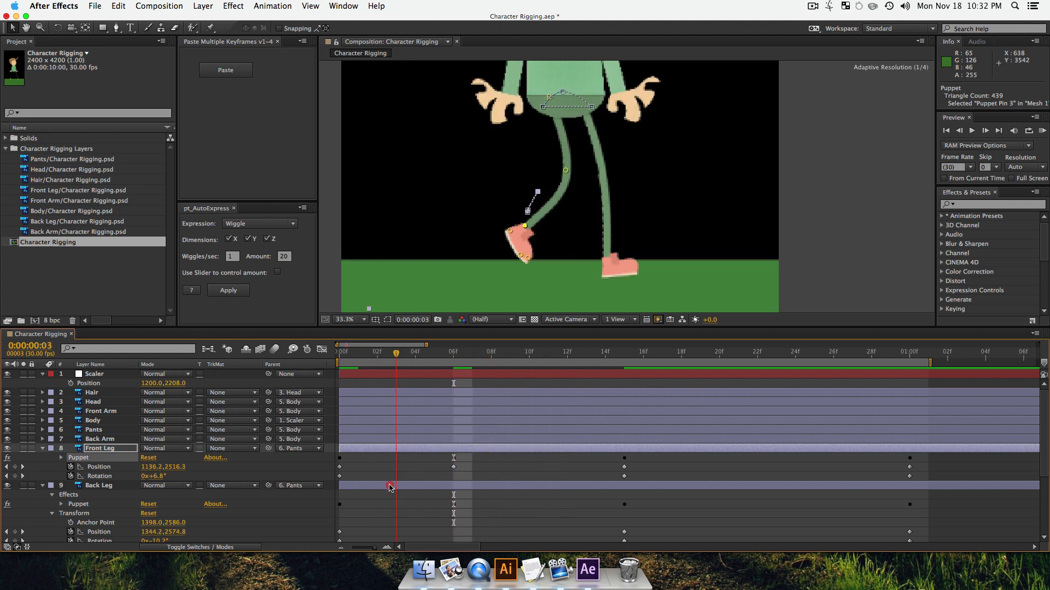
left_click_drag(507, 473, 449, 484)
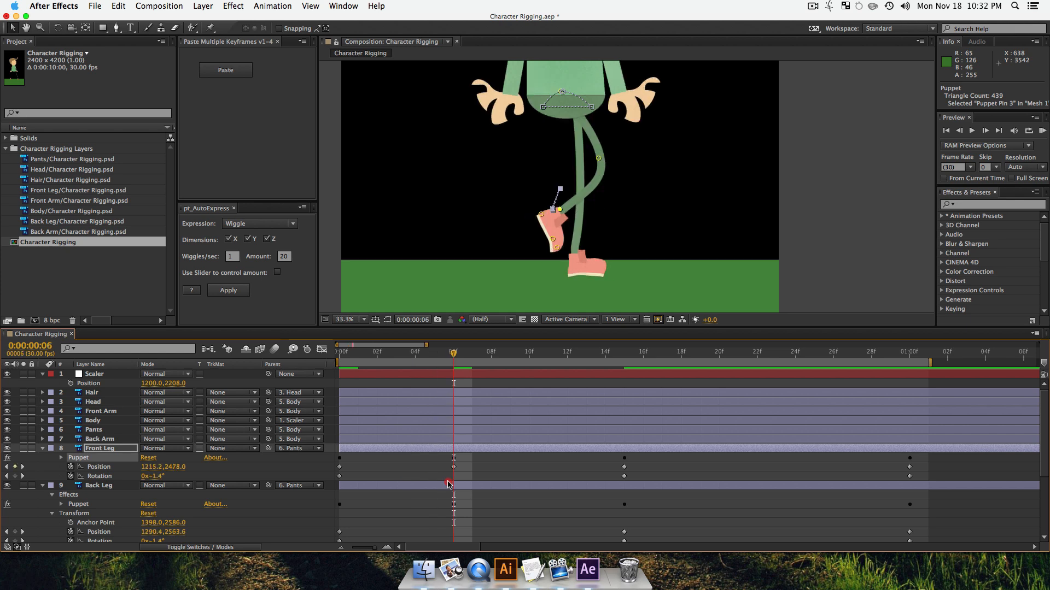
- Pose the Front Leg at frame 11 with its foot raised by moving its knee, ankle and toe pins
left_click_drag(456, 483, 545, 481)
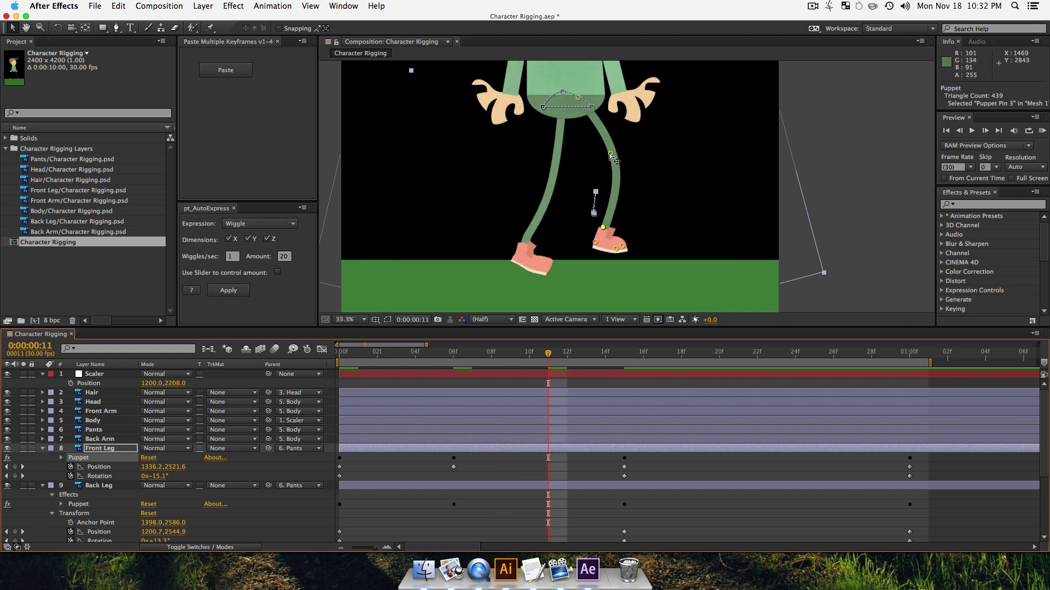
left_click_drag(610, 155, 623, 143)
mouse_move(603, 227)
left_mouse_down()
mouse_move(599, 197)
mouse_move(596, 246)
mouse_move(589, 211)
mouse_move(621, 247)
mouse_move(616, 224)
left_mouse_up()
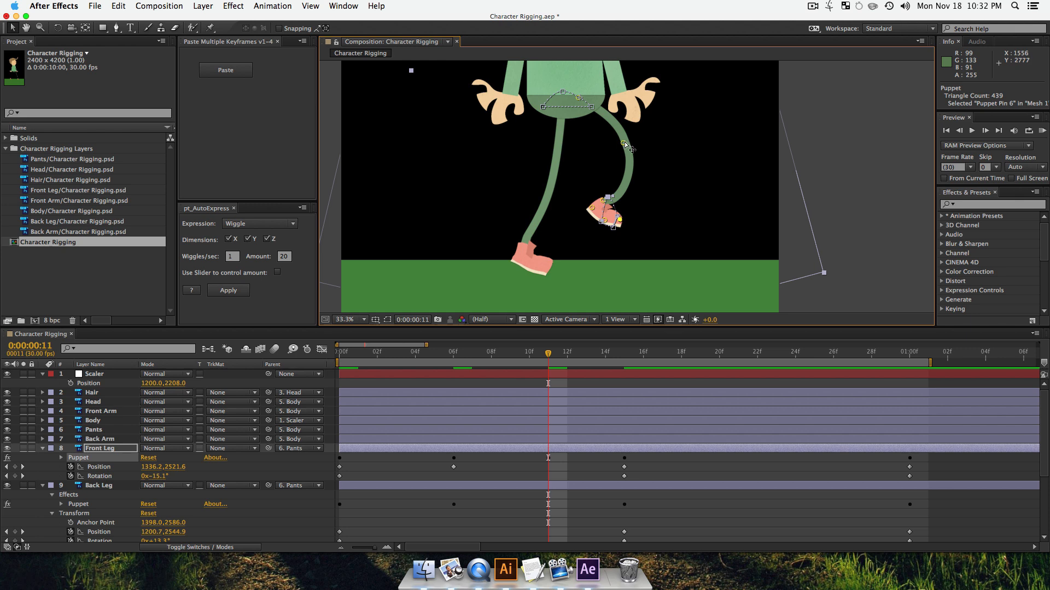
left_click_drag(624, 143, 610, 145)
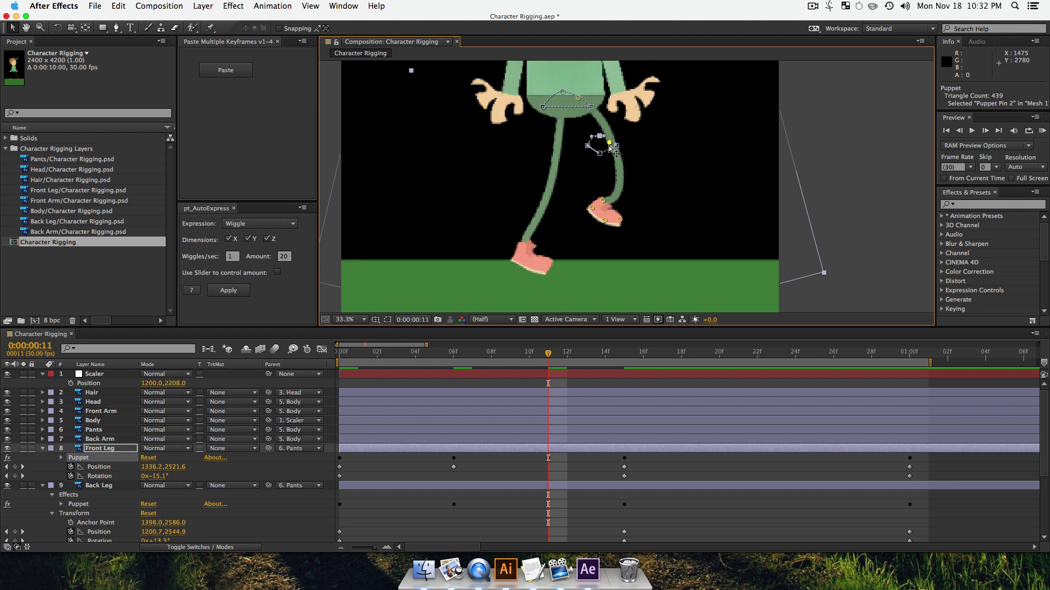
left_click_drag(602, 200, 604, 201)
left_click(601, 202)
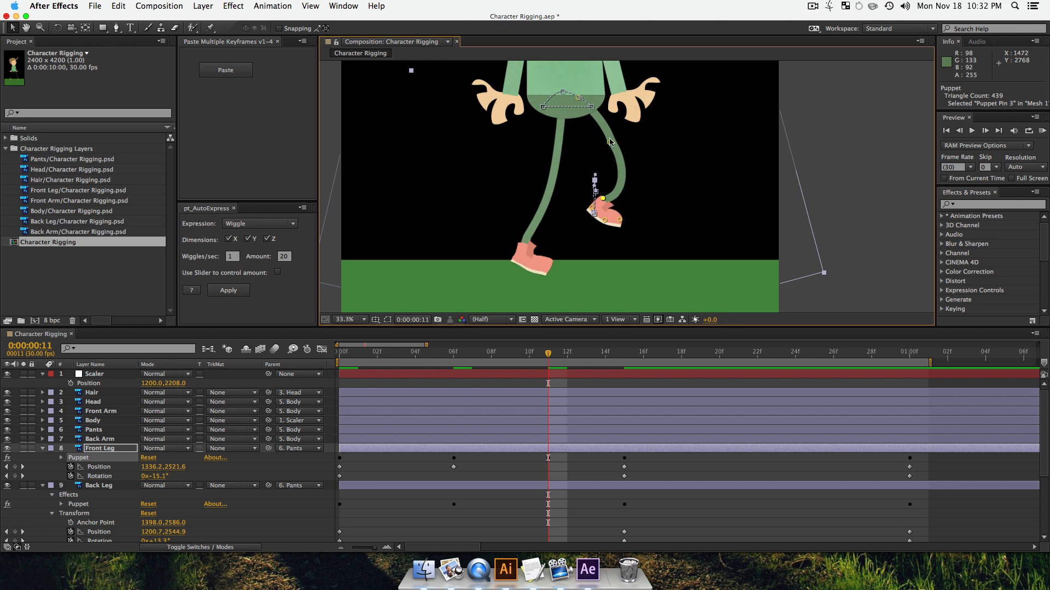
left_click(608, 142)
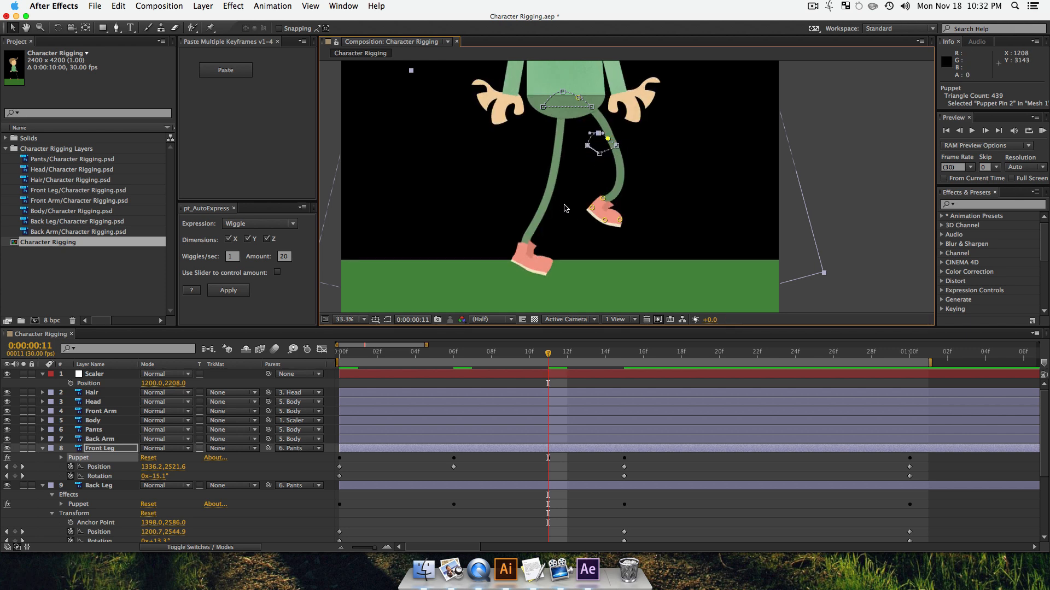
- Tilt the Back Leg's foot heel-up at frame 11 with its ankle, heel, mid-foot and toe pins, and adjust the leg's Position
left_click_drag(549, 354, 549, 470)
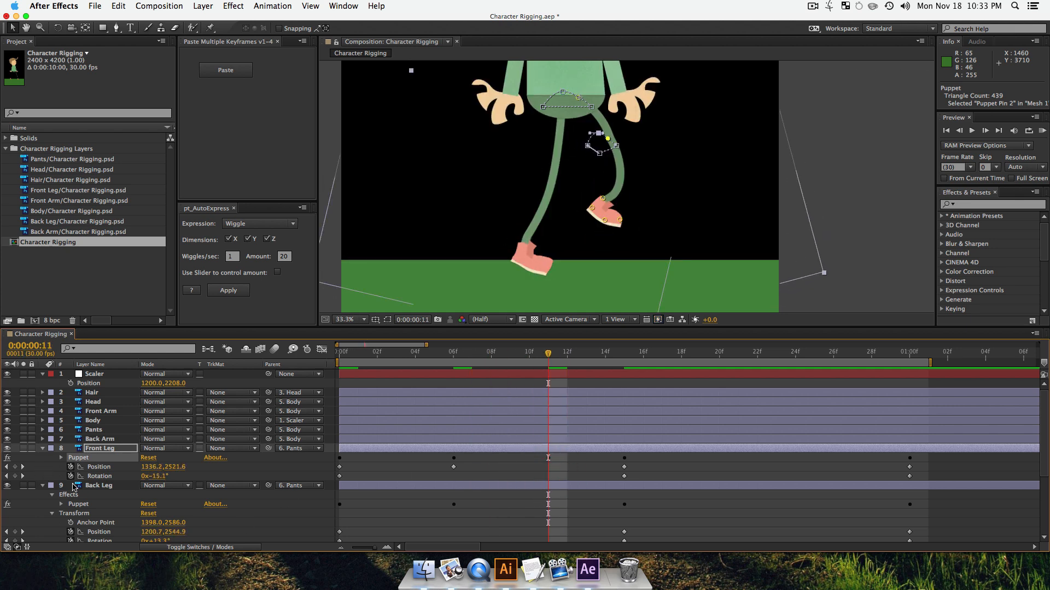
left_click(84, 504)
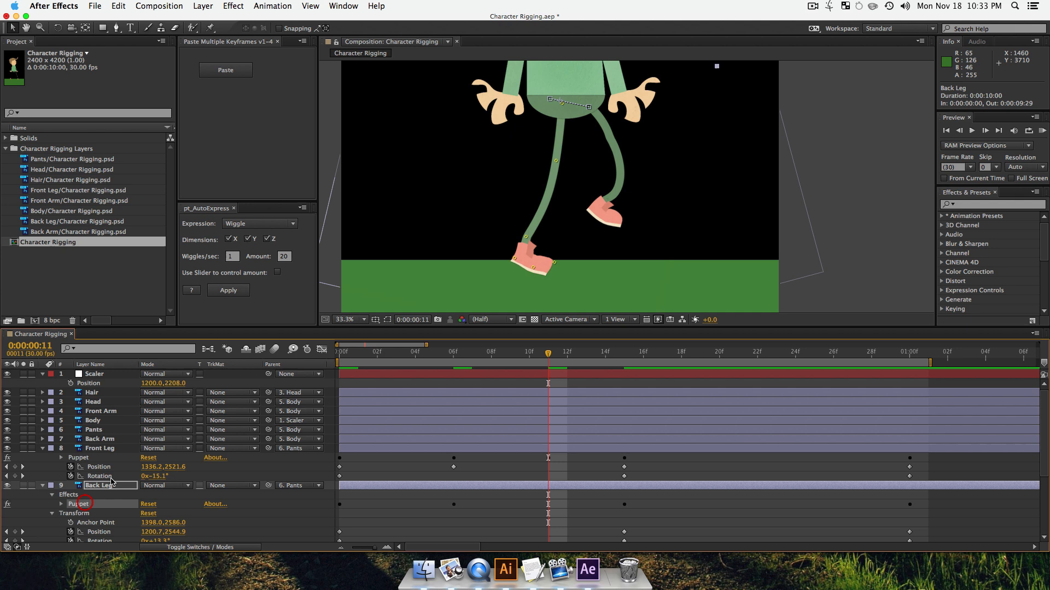
left_click(528, 239)
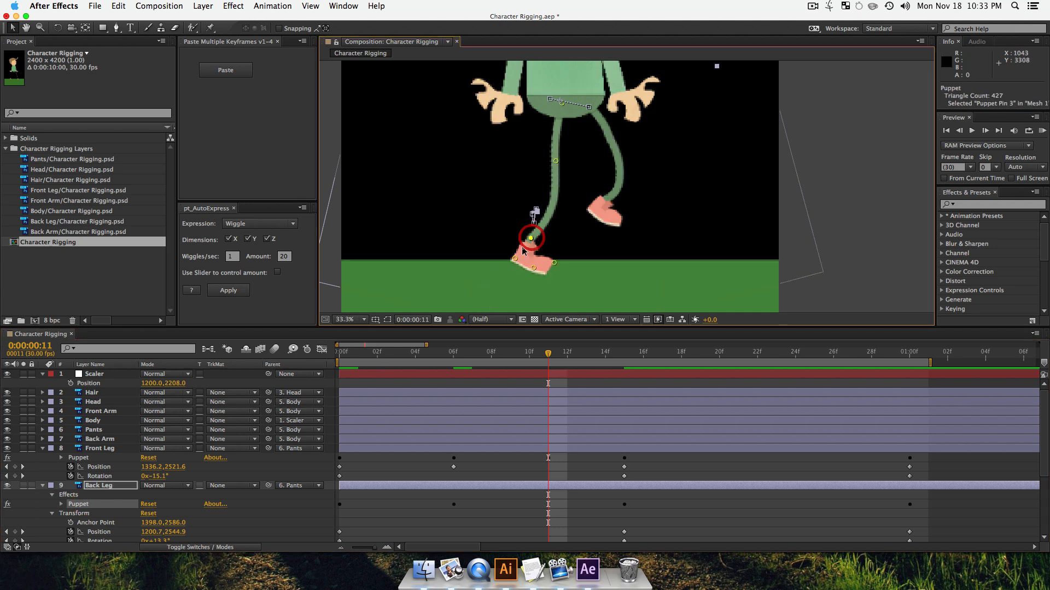
mouse_move(515, 261)
left_mouse_down()
mouse_move(514, 243)
mouse_move(522, 261)
mouse_move(542, 262)
mouse_move(525, 265)
left_mouse_up()
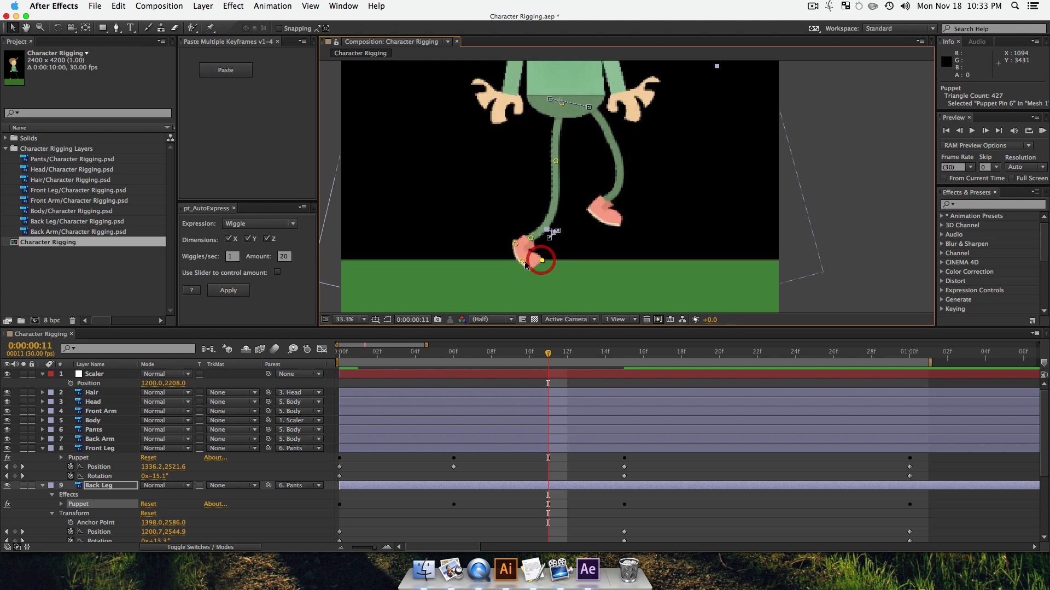
key("super+z")
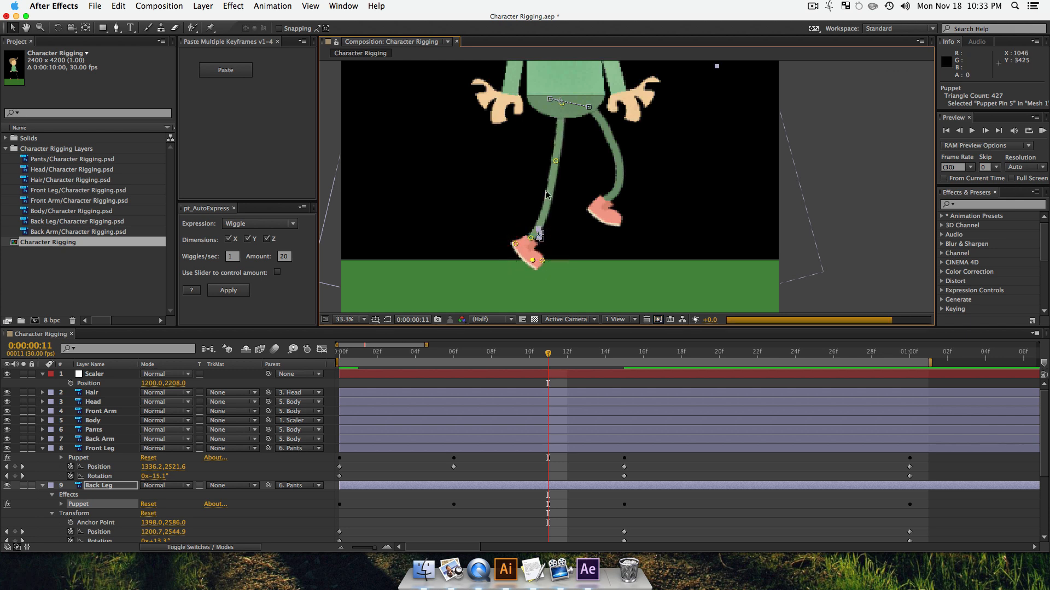
left_click_drag(533, 241, 529, 235)
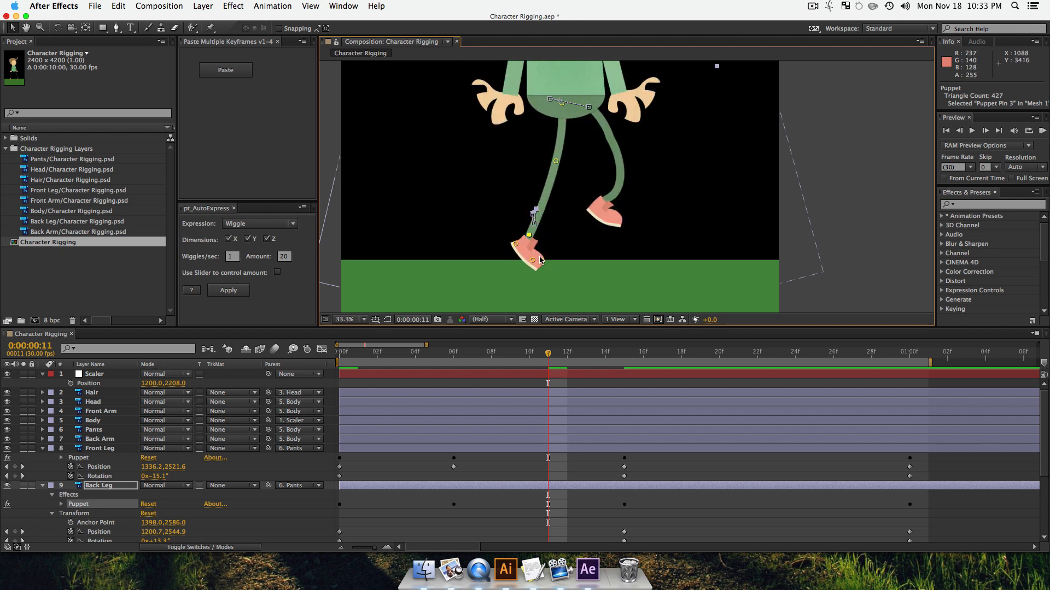
left_click_drag(540, 260, 516, 244)
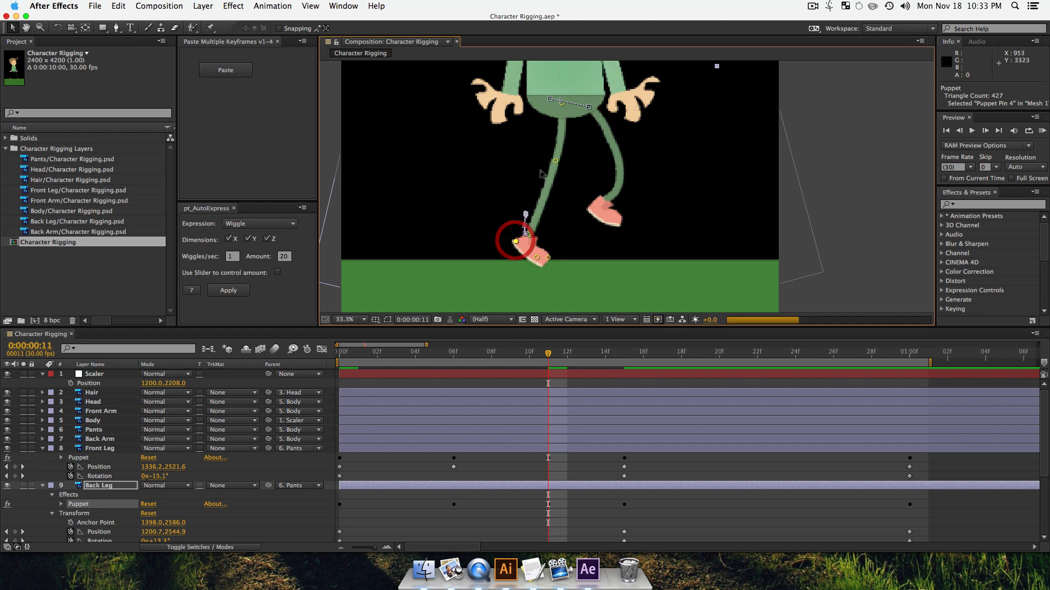
left_click_drag(528, 235, 549, 256)
left_click(536, 259)
left_click(536, 260)
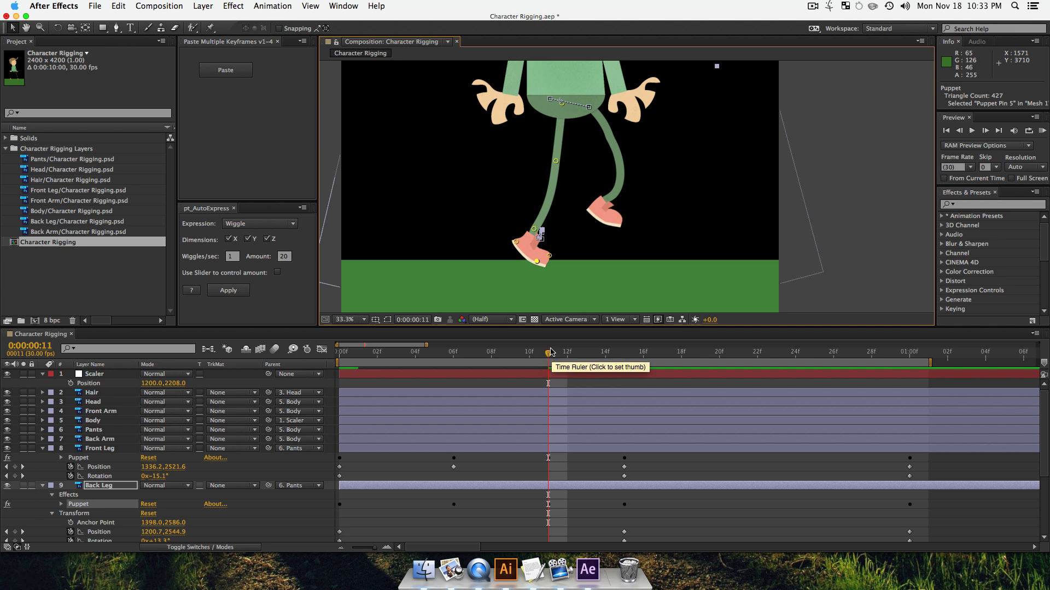
left_click(535, 231)
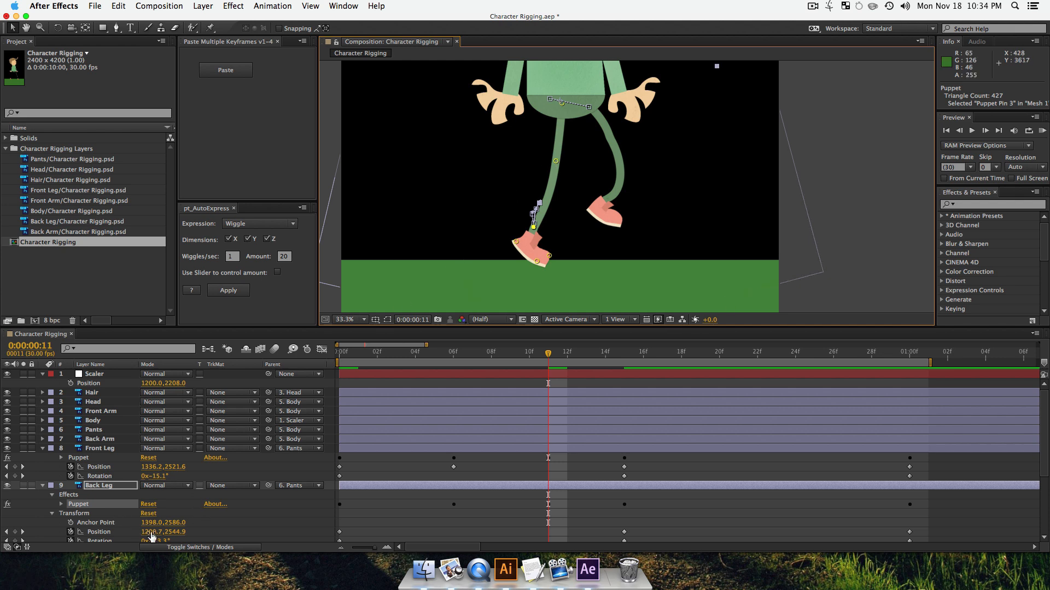
left_click_drag(152, 535, 117, 530)
- Smooth the Back Leg's push-off bend at frame 15 by repositioning its knee, ankle, heel and mid-foot pins
left_click_drag(547, 355, 728, 406)
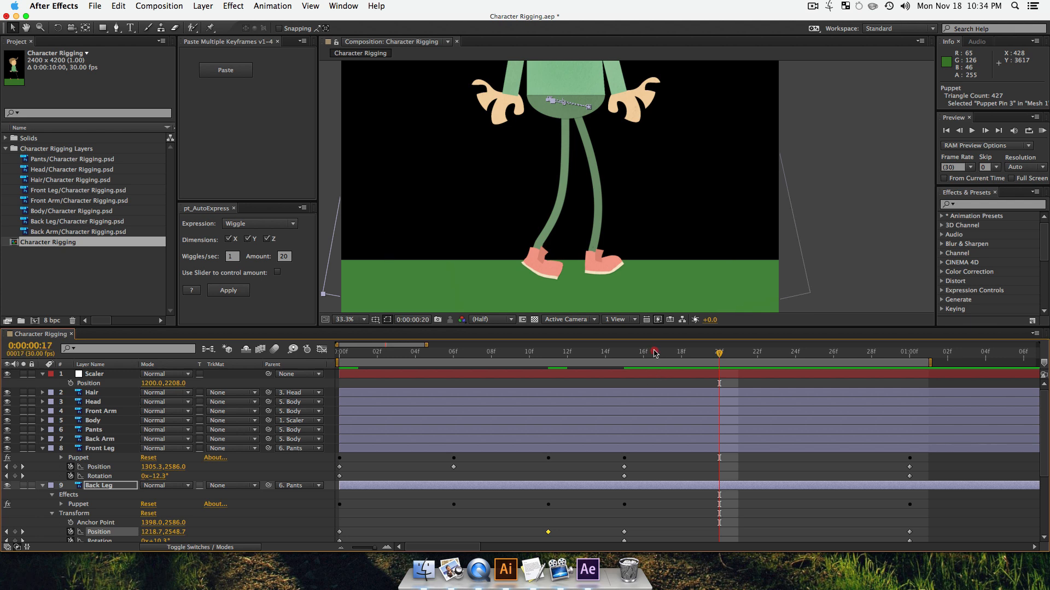
left_click_drag(655, 354, 629, 353)
left_click(83, 504)
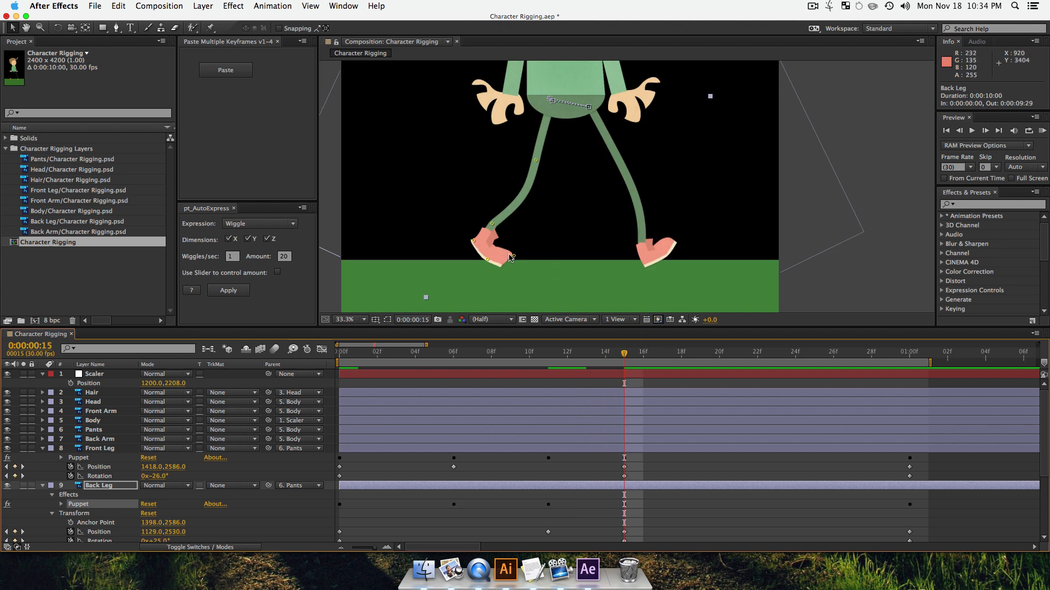
left_click_drag(506, 244, 484, 238)
left_click_drag(535, 160, 549, 143)
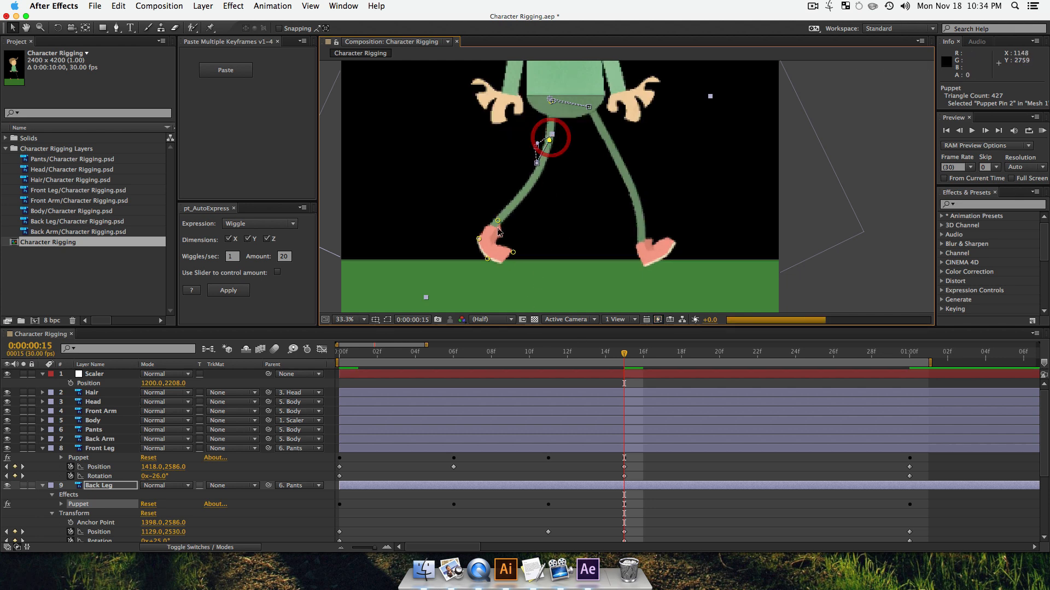
left_click_drag(493, 221, 492, 233)
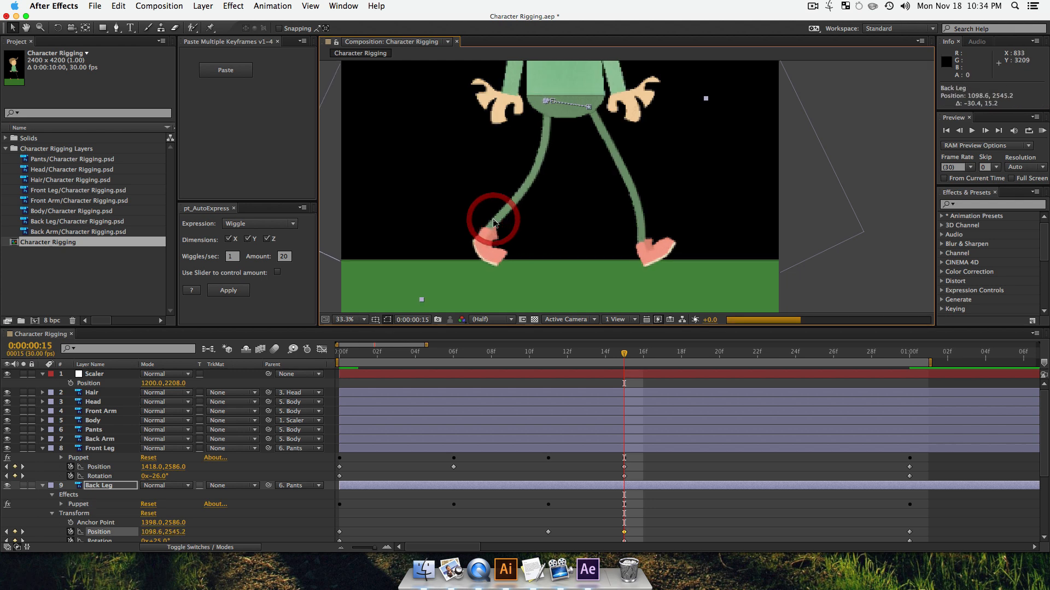
key("super+z")
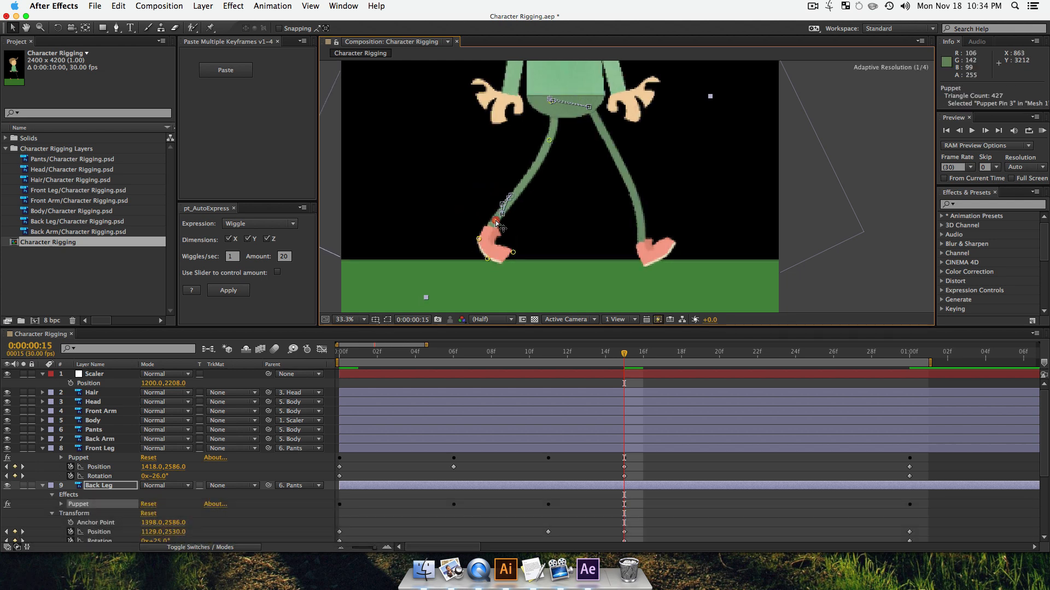
left_click(489, 258)
left_click_drag(490, 259, 474, 244)
left_click(501, 252)
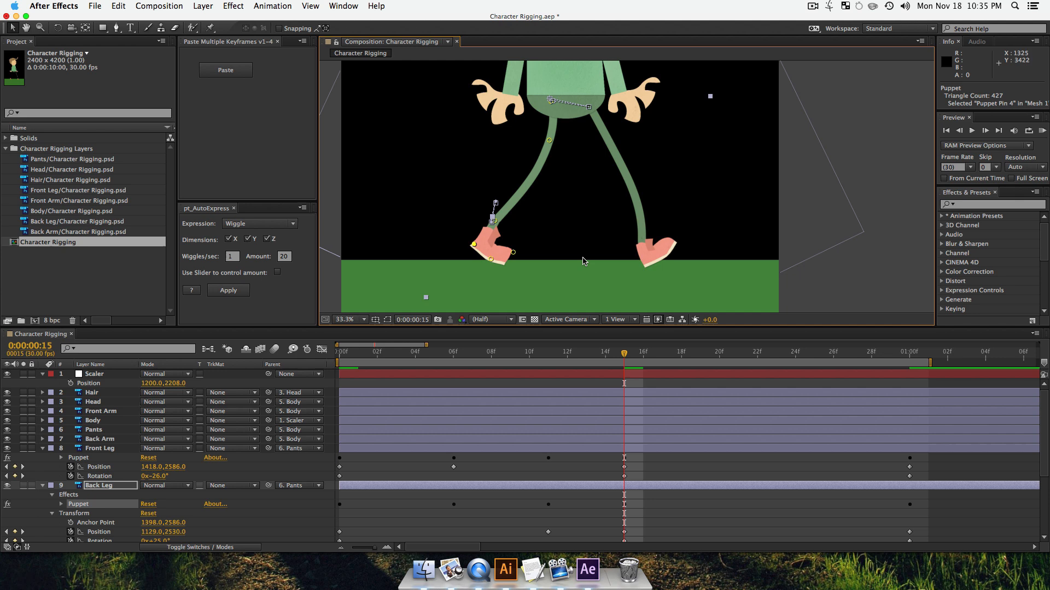
- Lower the Back Leg's knee pin at frame 21 and raise the leg by setting its vertical Position to 2446.4
left_click_drag(663, 361, 738, 361)
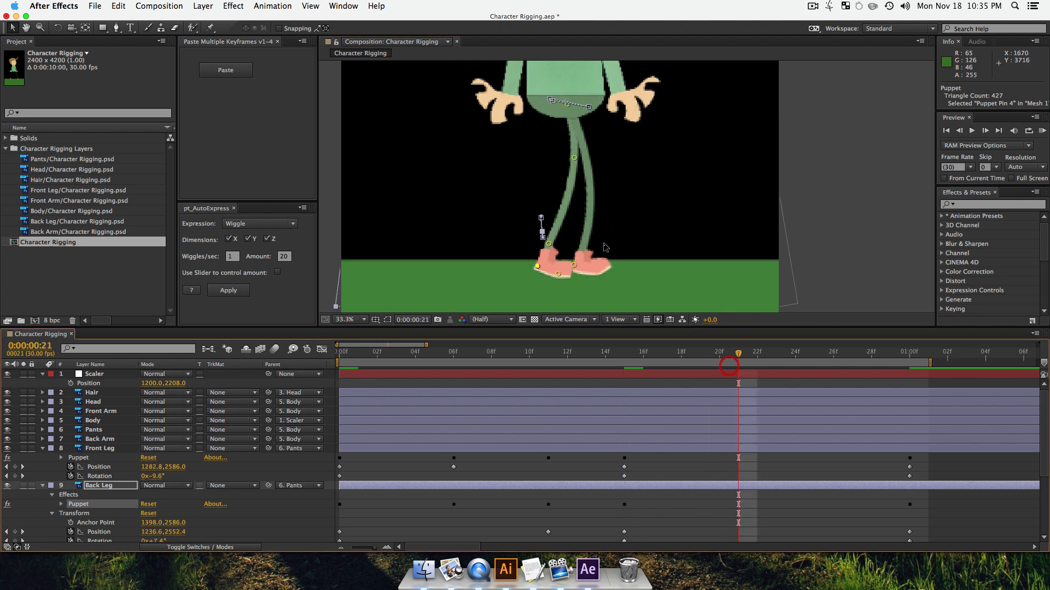
left_click_drag(576, 162, 571, 171)
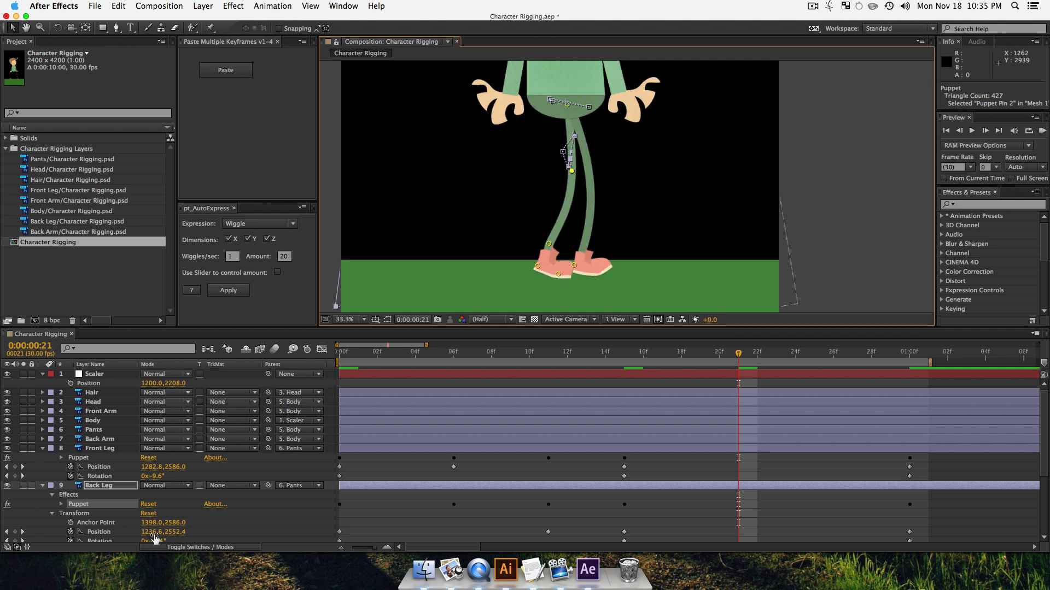
left_click_drag(184, 537, 102, 528)
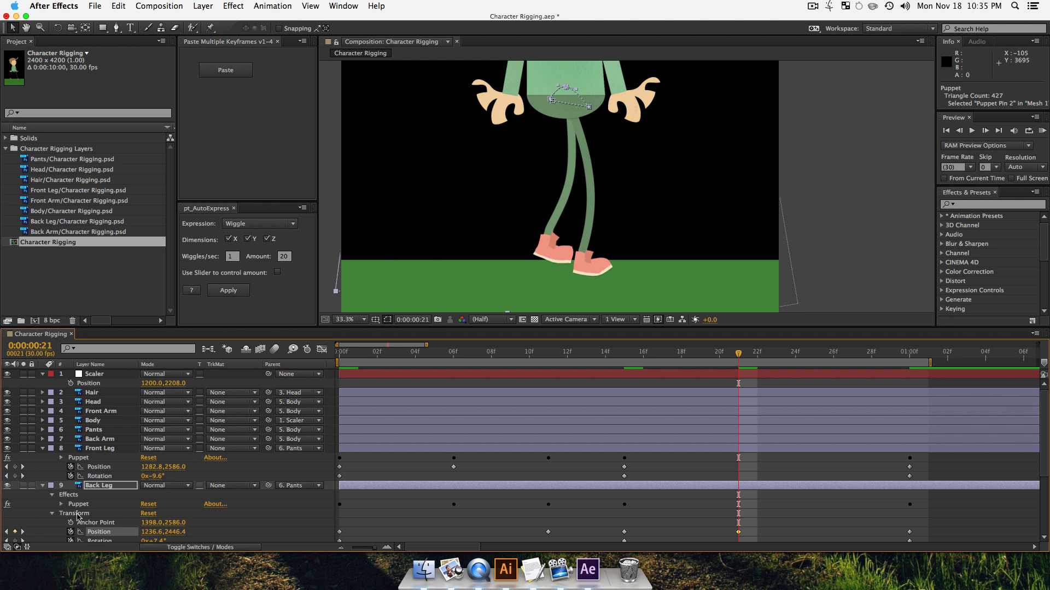
- Bend the Back Leg at frame 21 and lift its foot behind by moving the knee, ankle, heel, mid-foot and toe pins
left_click(84, 504)
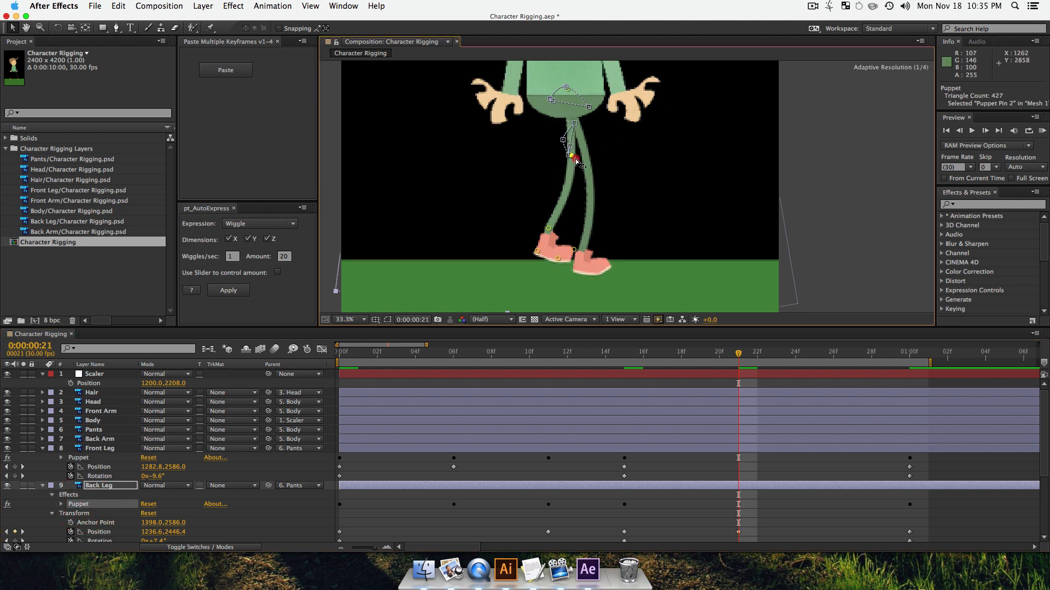
left_click(575, 160)
mouse_move(549, 231)
left_mouse_down()
mouse_move(536, 255)
mouse_move(560, 256)
mouse_move(571, 250)
mouse_move(553, 228)
left_mouse_up()
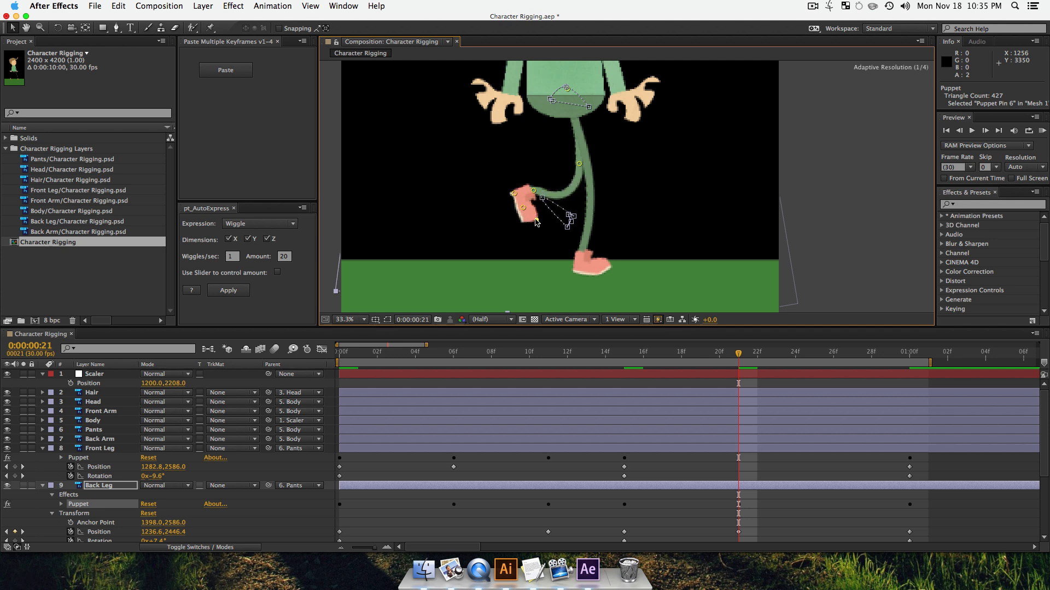
left_click(543, 219)
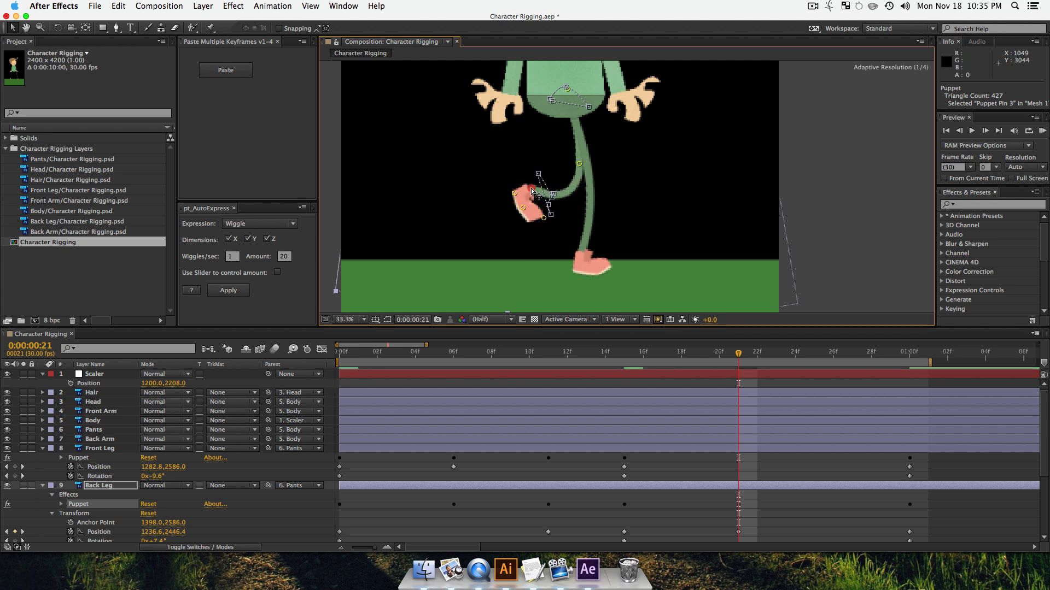
- Refine the Back Leg's bend at frame 21 by raising the knee and ankle pins and adjusting the heel and toe pins
left_click(530, 188)
left_click(570, 156)
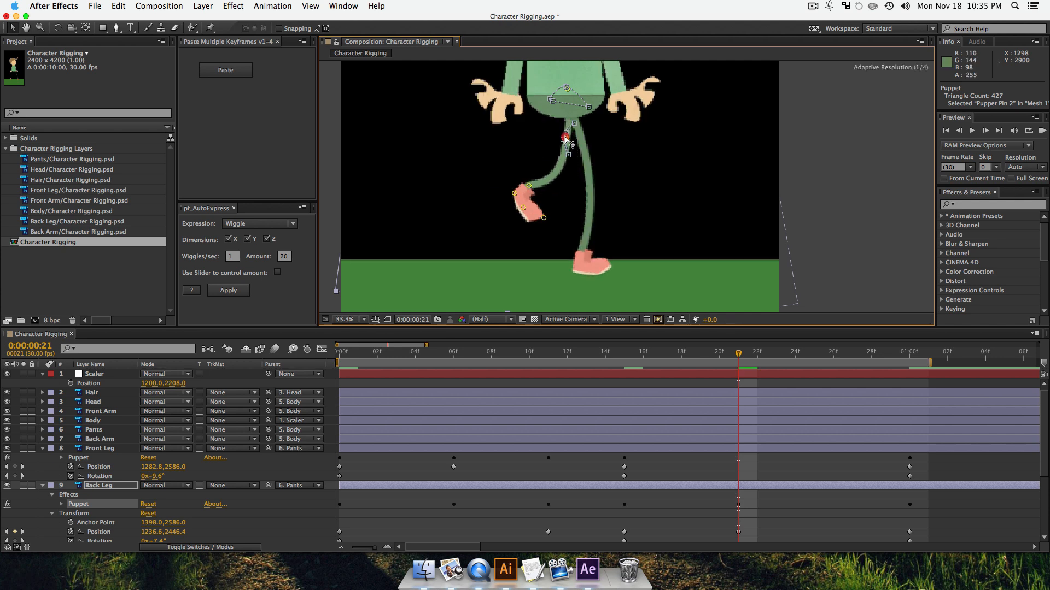
left_click(566, 132)
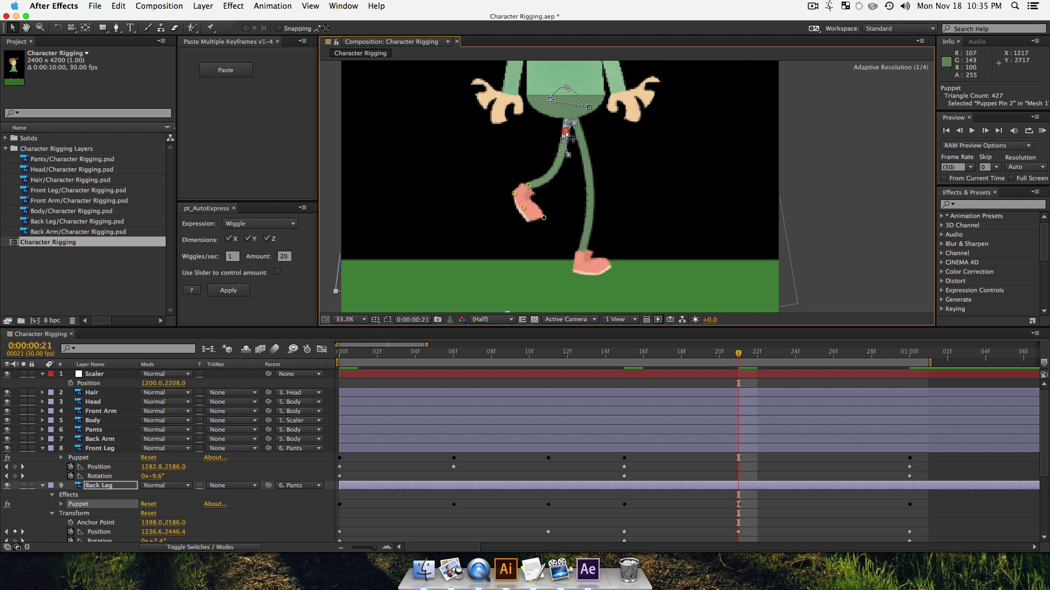
left_click(573, 138)
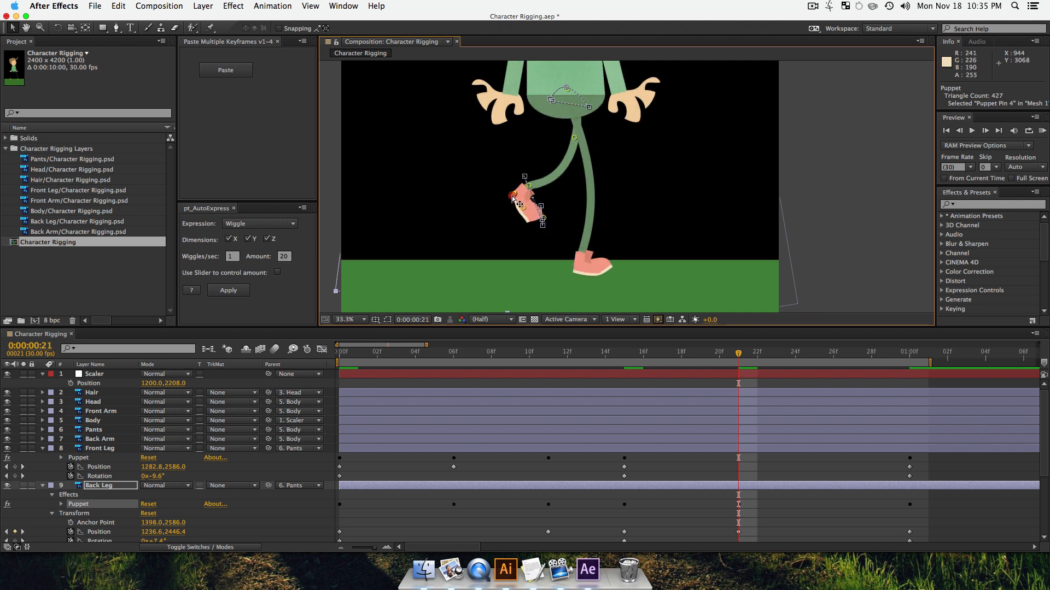
left_click_drag(512, 200, 543, 220)
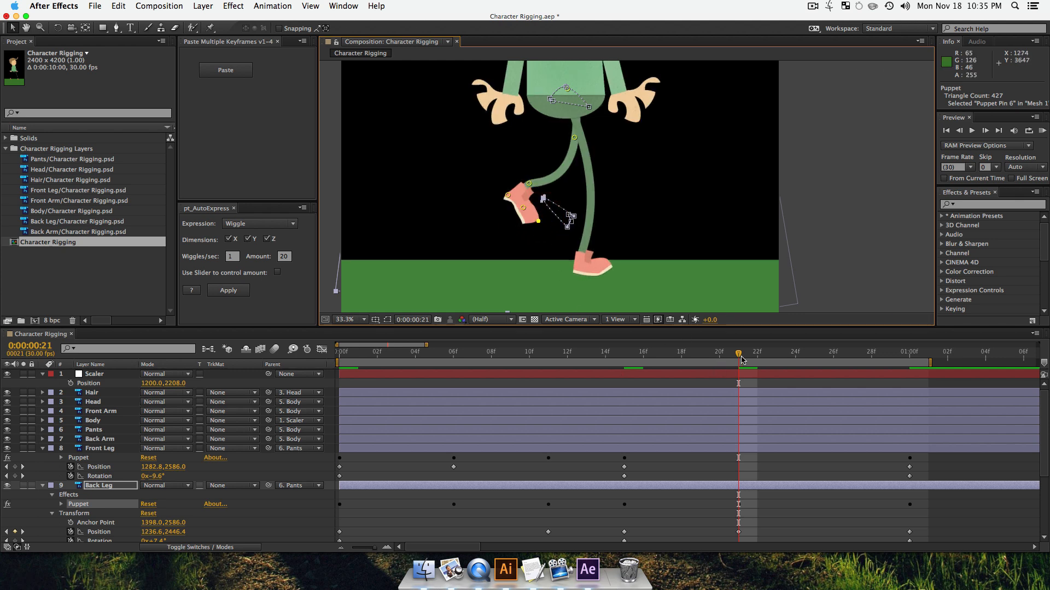
- Pose the Back Leg at frame 25 with its foot lifted in front by moving the knee, ankle, heel, mid-foot and toe pins
left_click_drag(742, 359, 814, 384)
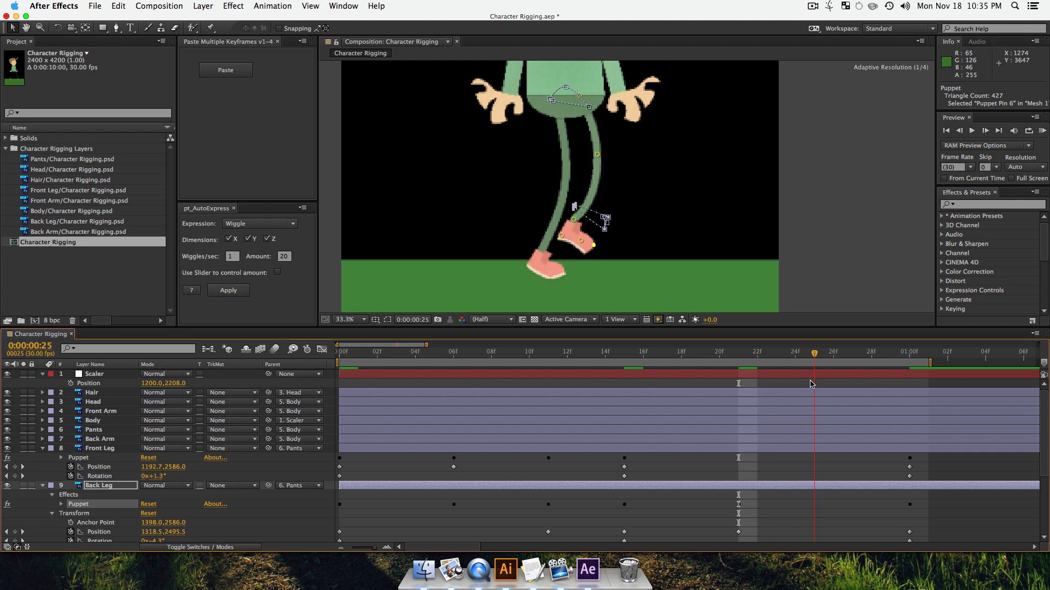
left_click(613, 143)
left_click_drag(574, 222, 620, 177)
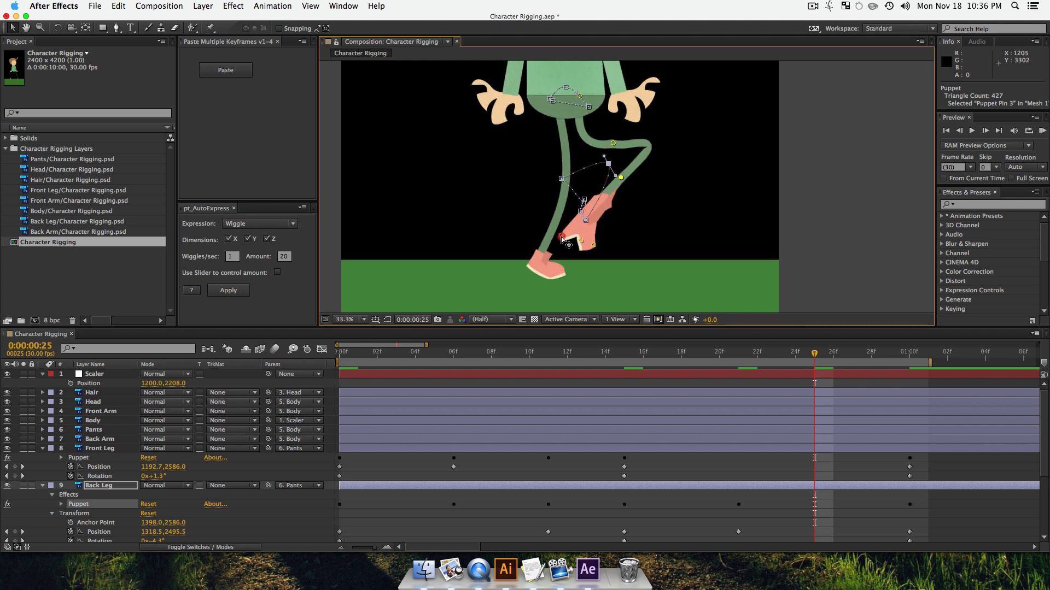
left_click_drag(562, 236, 618, 203)
key("super+z")
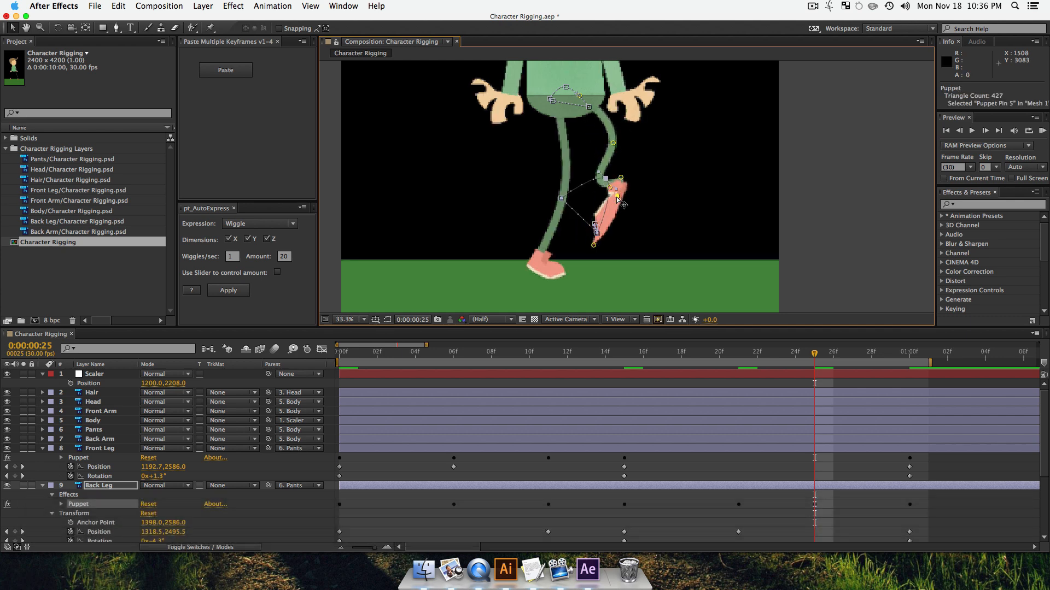
left_click_drag(593, 245, 638, 197)
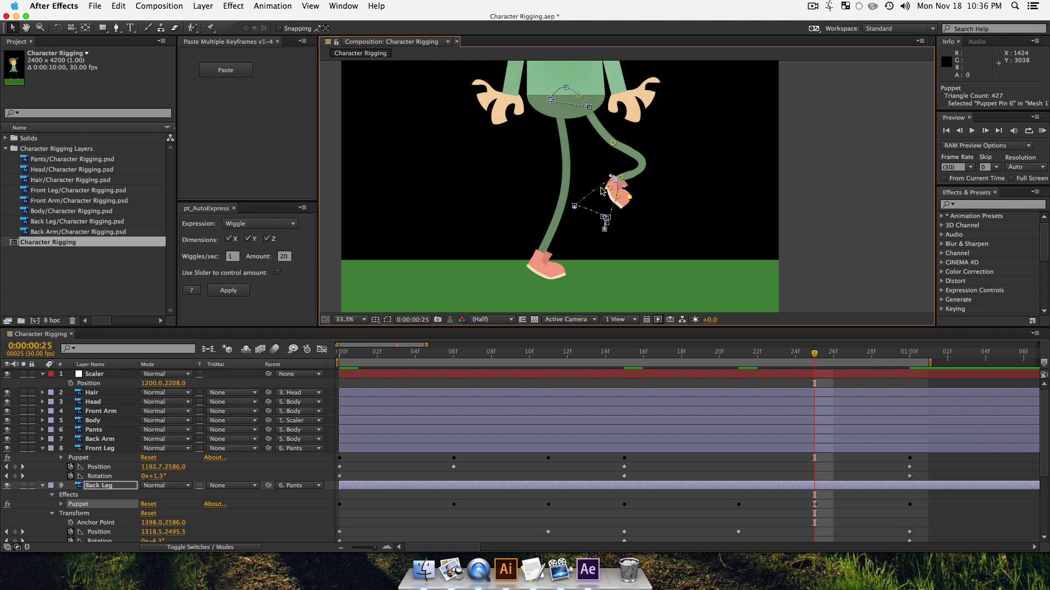
left_click_drag(609, 187, 602, 184)
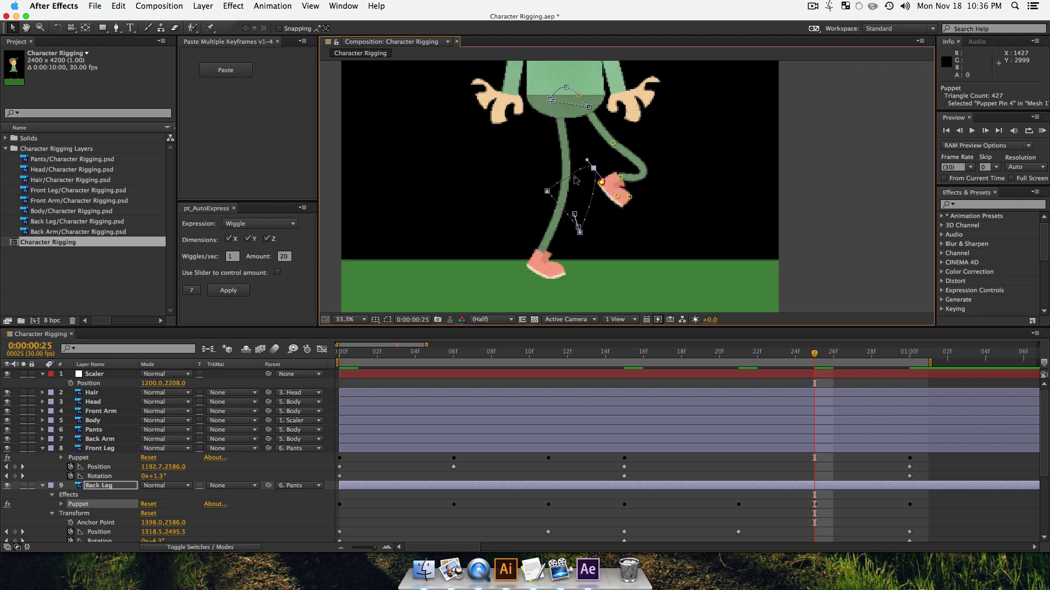
- Smooth the Back Leg's forward bend at frame 25 by raising its knee, ankle and toe pins, undoing the accidental layer move
left_click_drag(613, 142, 605, 113)
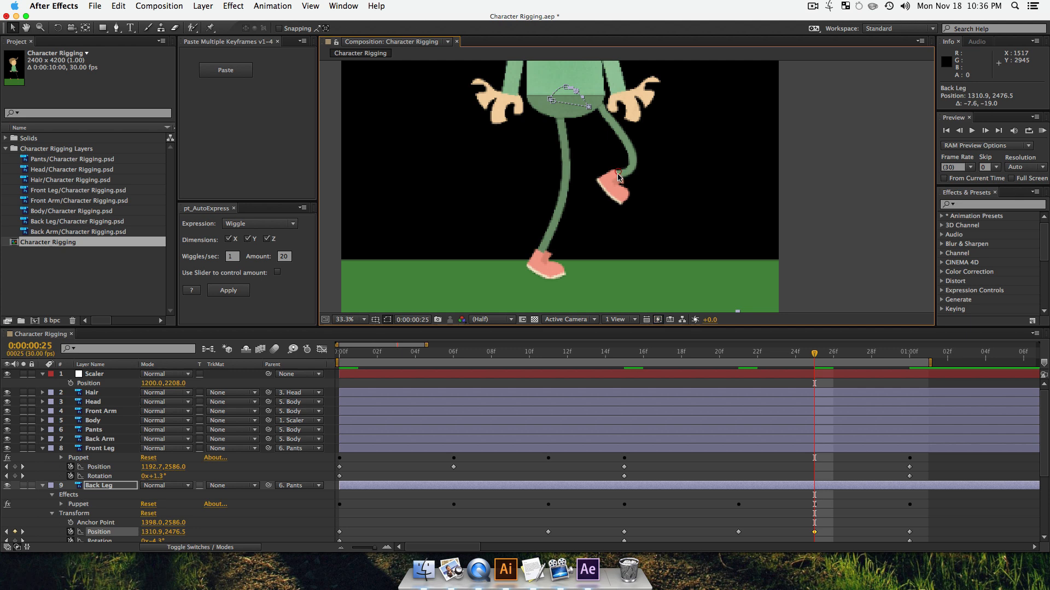
key("ctrl+z")
left_click(620, 179)
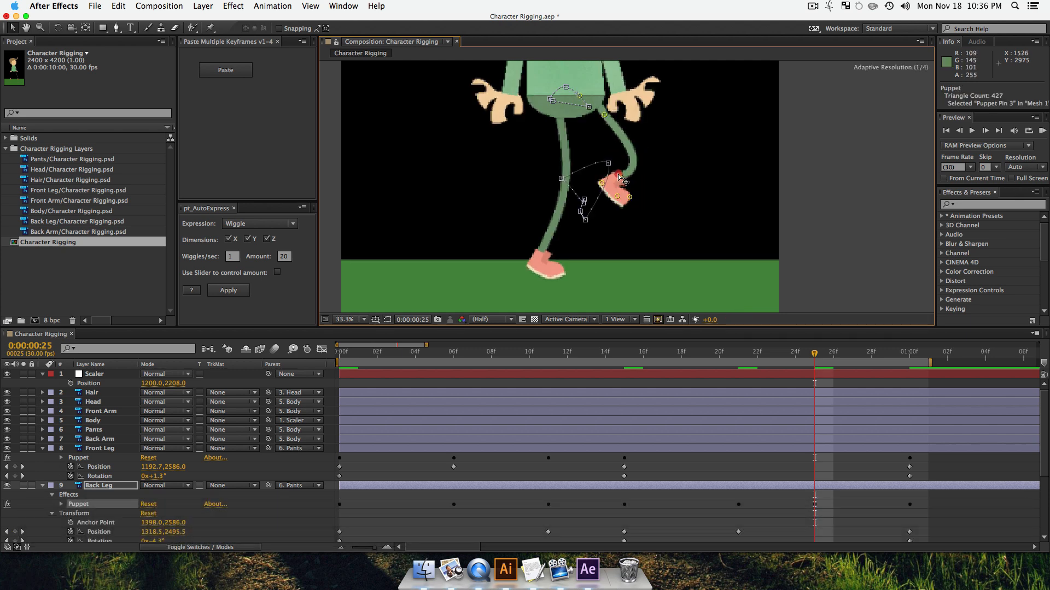
left_click(618, 173)
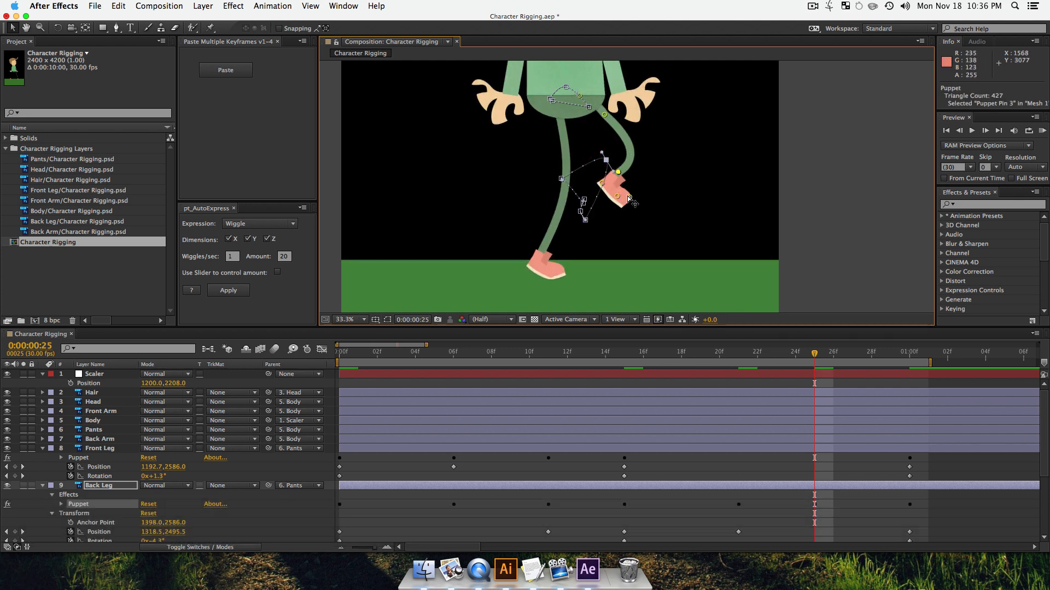
mouse_move(629, 198)
left_mouse_down()
mouse_move(599, 184)
mouse_move(618, 171)
left_mouse_up()
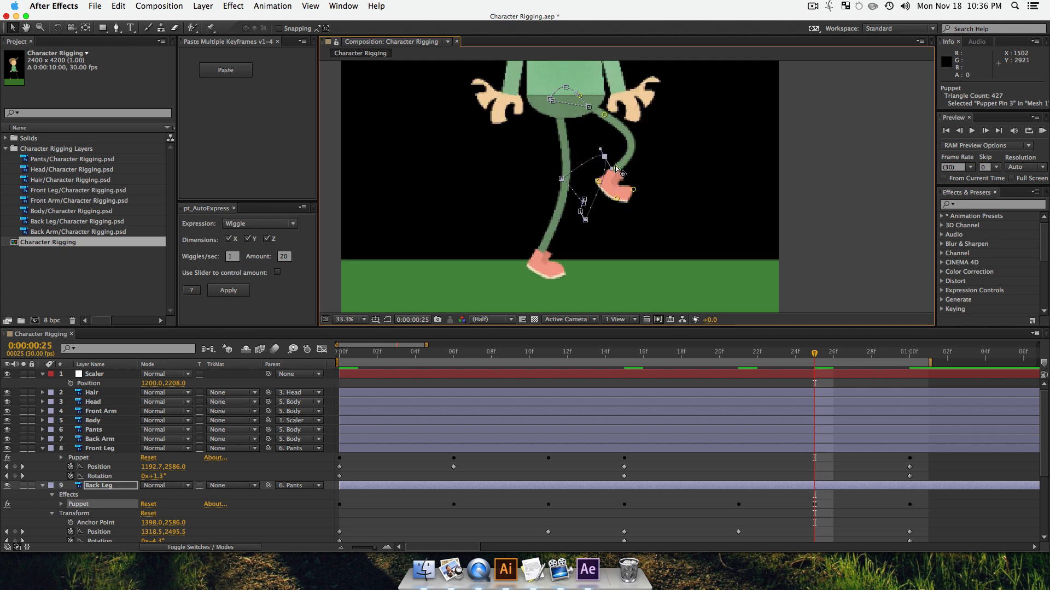
left_click(600, 111)
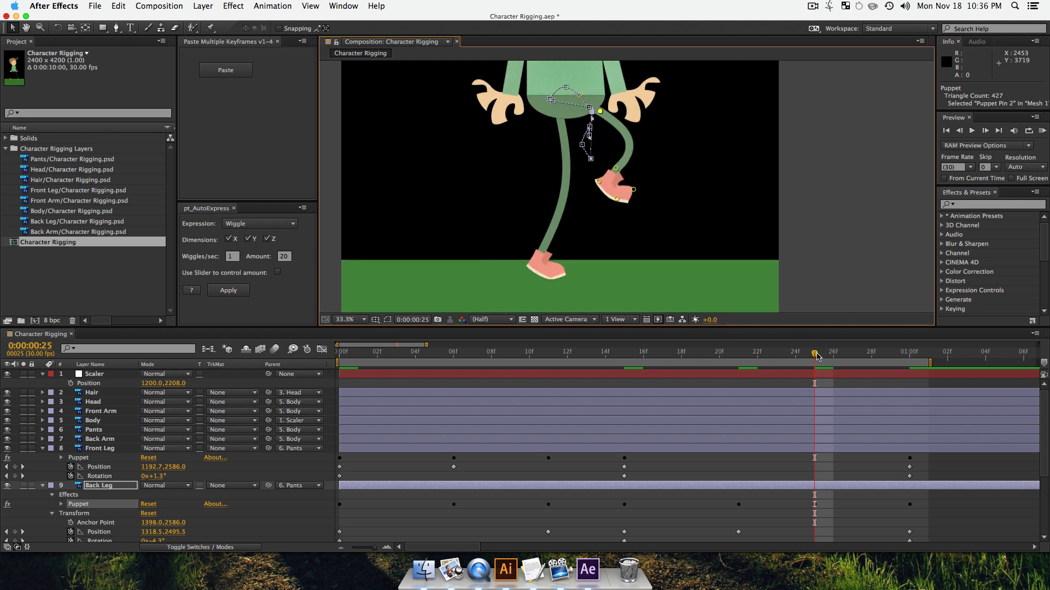
- Straighten the Front Leg at frame 24 and plant its foot by adjusting the knee, ankle, heel, mid-foot and toe pins
left_click_drag(817, 355, 793, 453)
left_click(625, 450)
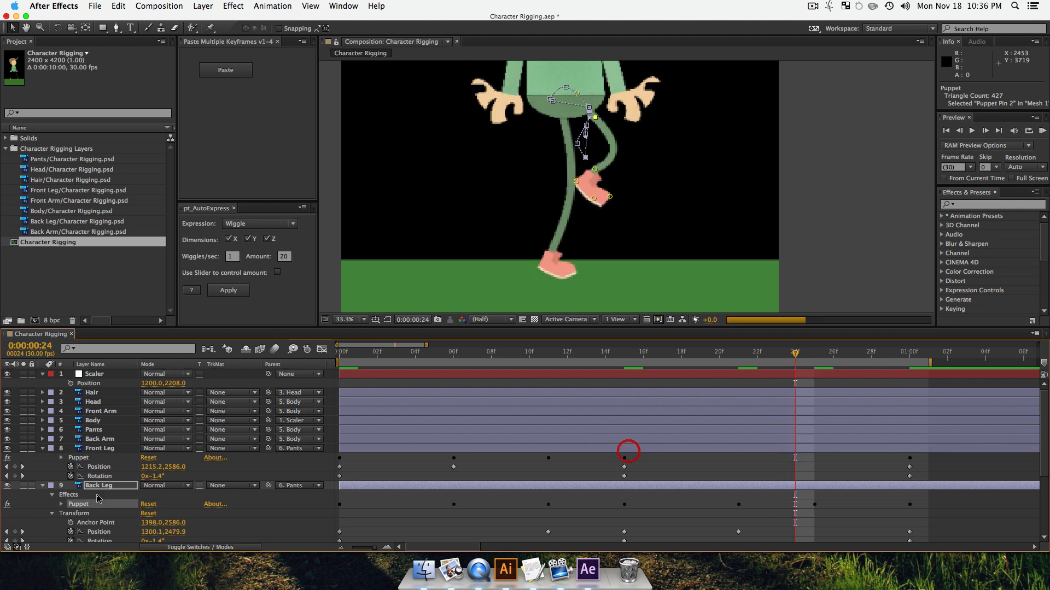
left_click(87, 458)
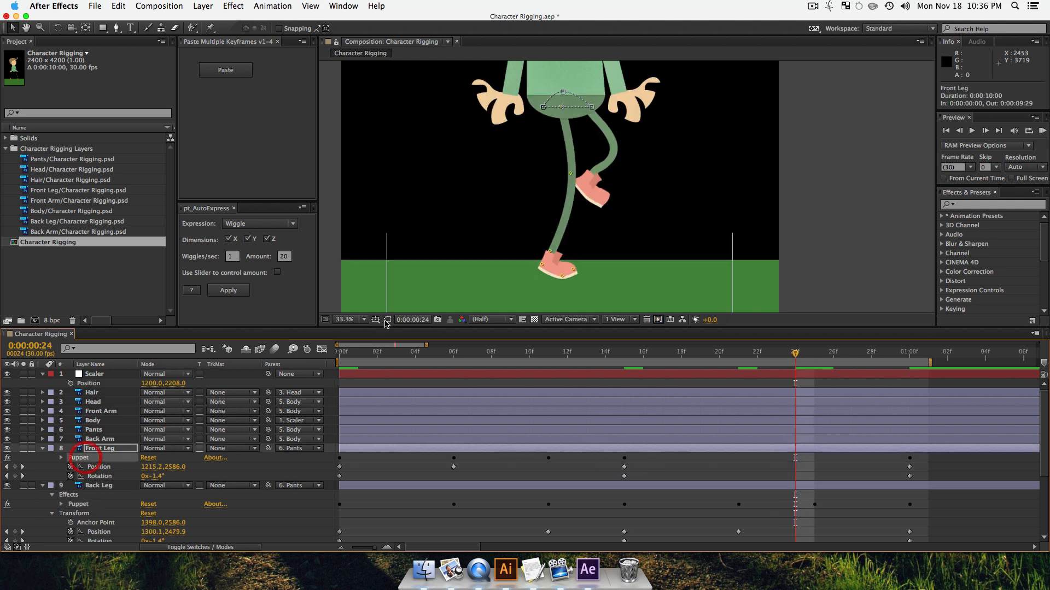
left_click(564, 173)
left_click(563, 275)
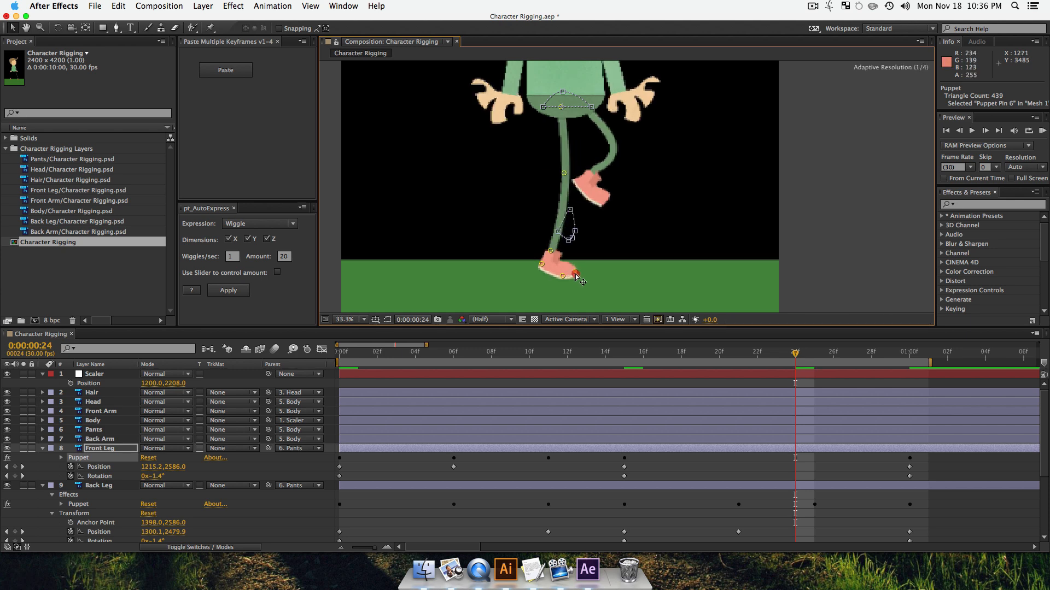
left_click(541, 268)
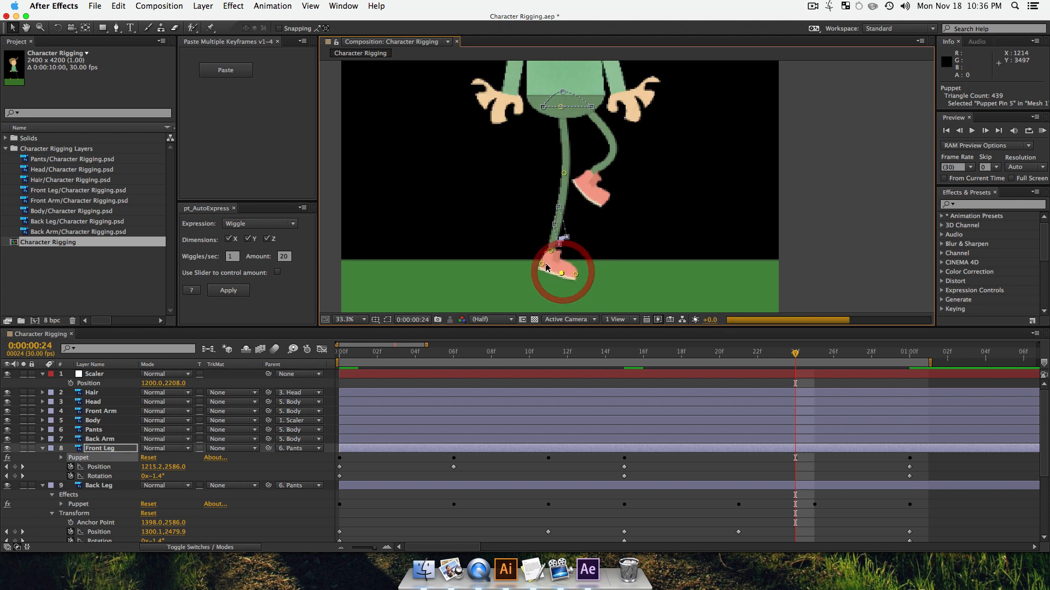
left_click(540, 268)
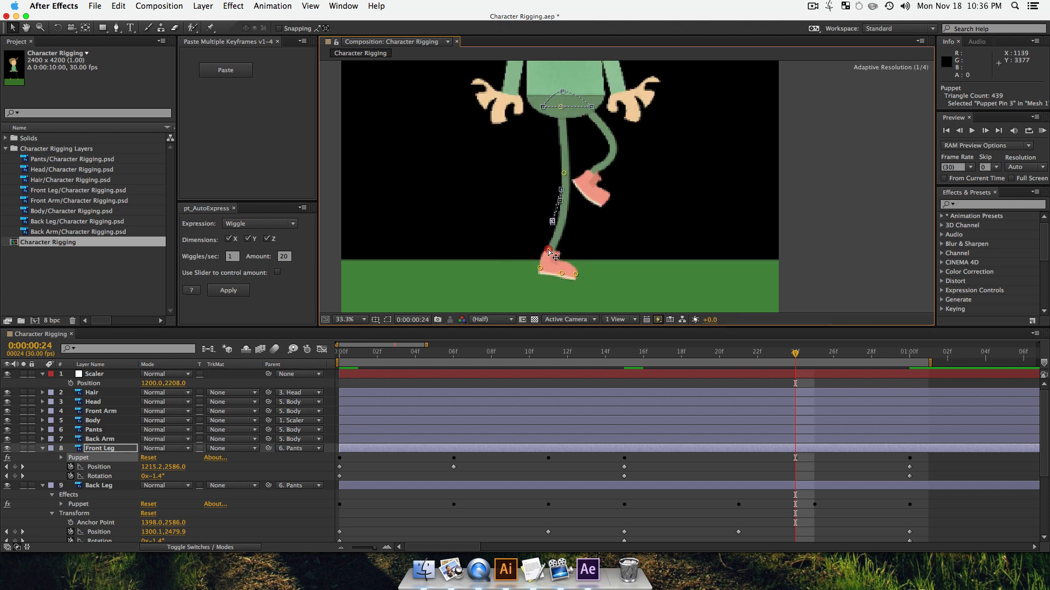
left_click(549, 250)
- Preview the walk cycle from its start to check the leg motion up close and on the whole character
key("space")
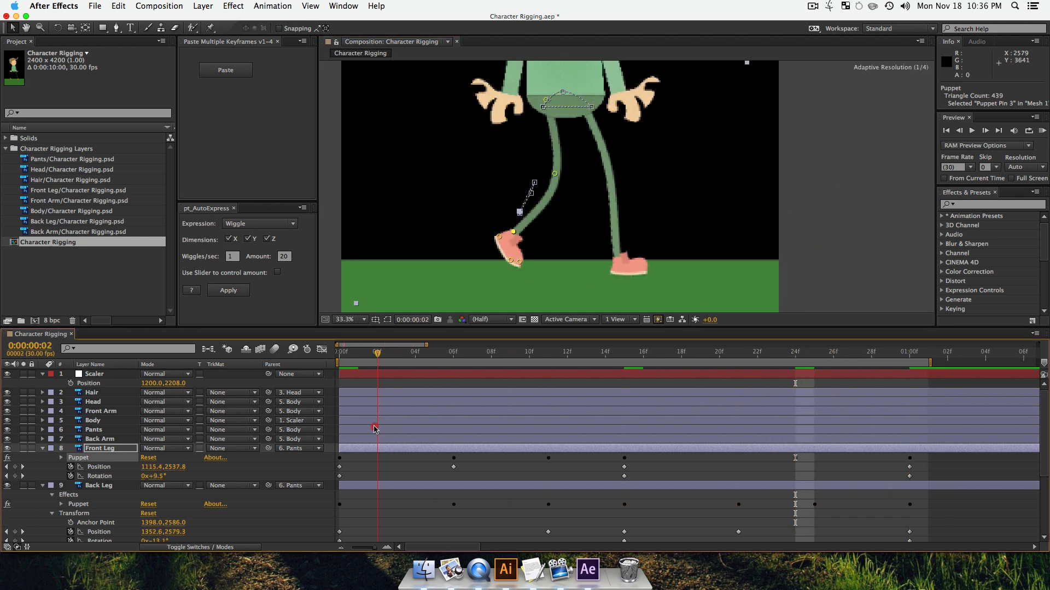
left_click(293, 434)
key("F2")
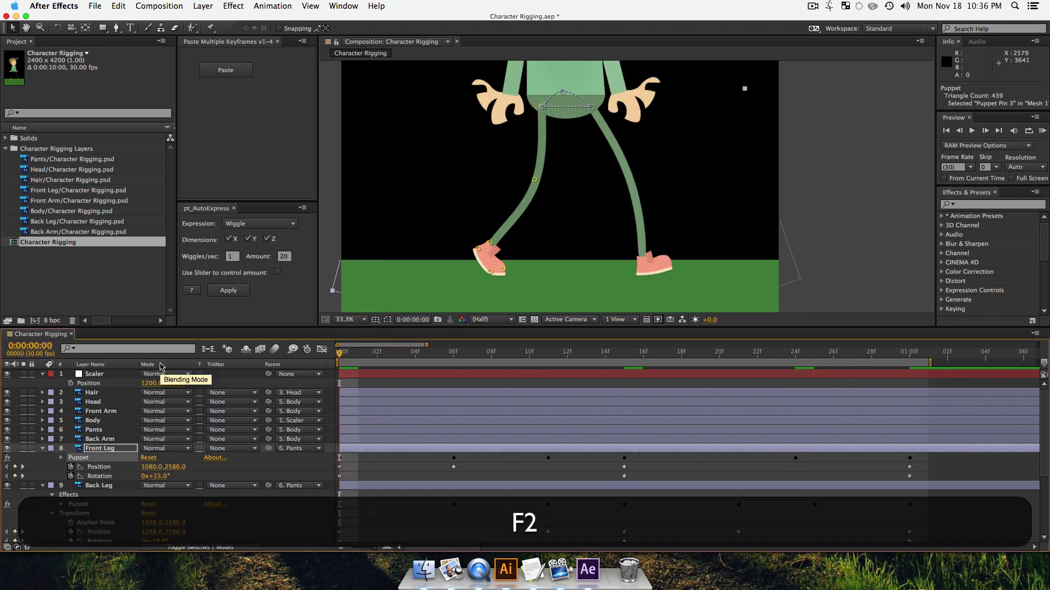
key("space")
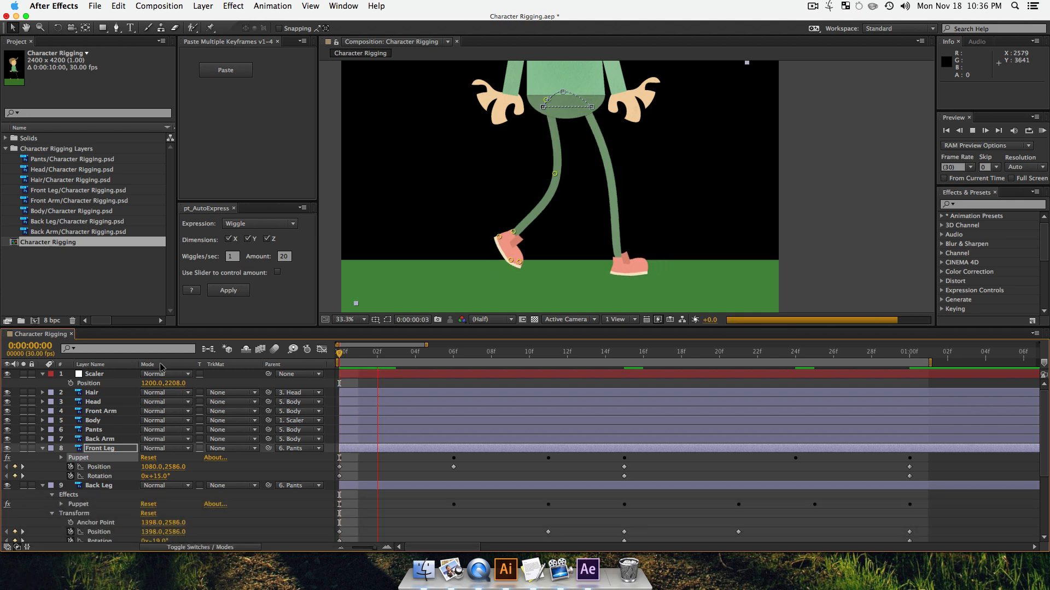
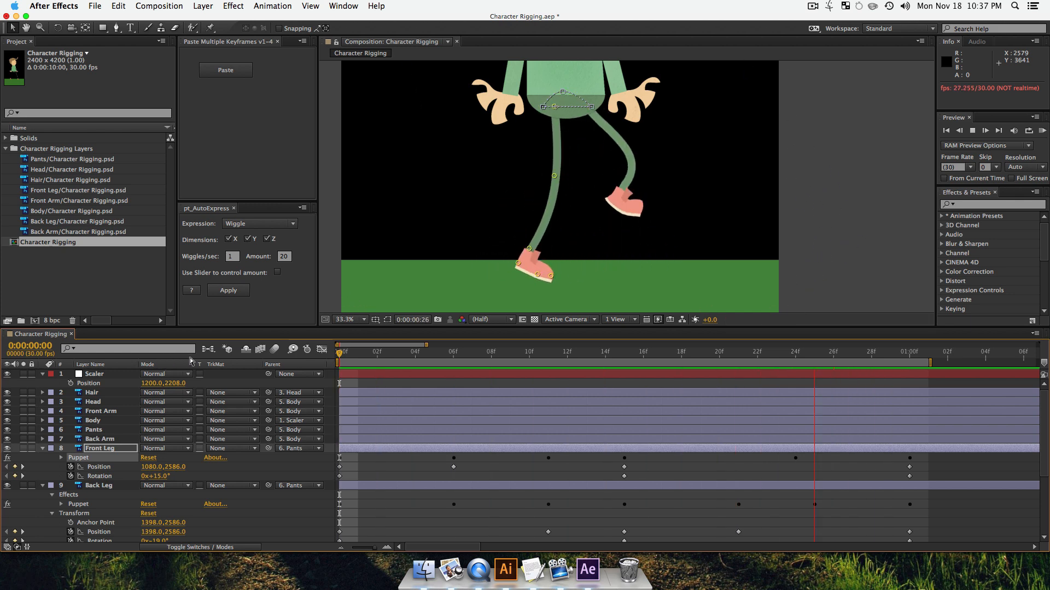
key("space")
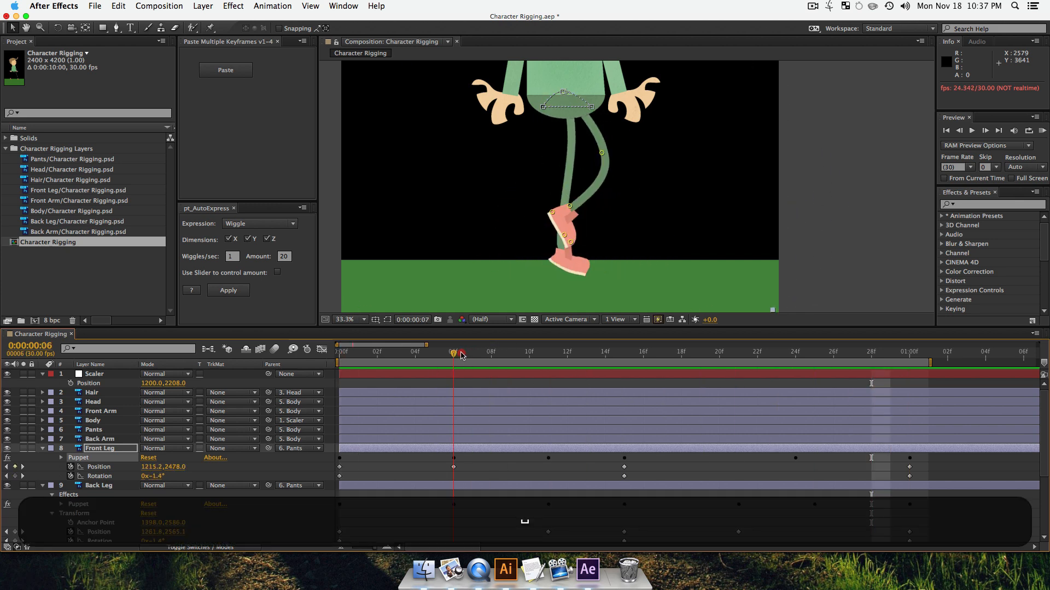
key("alt+z")
left_click(581, 110, "alt")
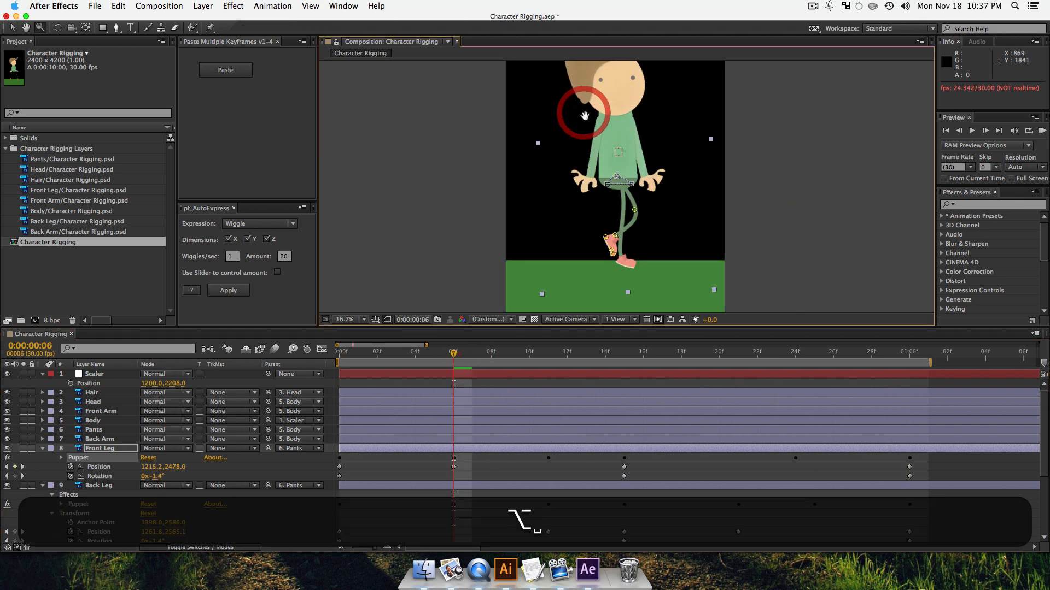
left_click_drag(451, 354, 358, 354)
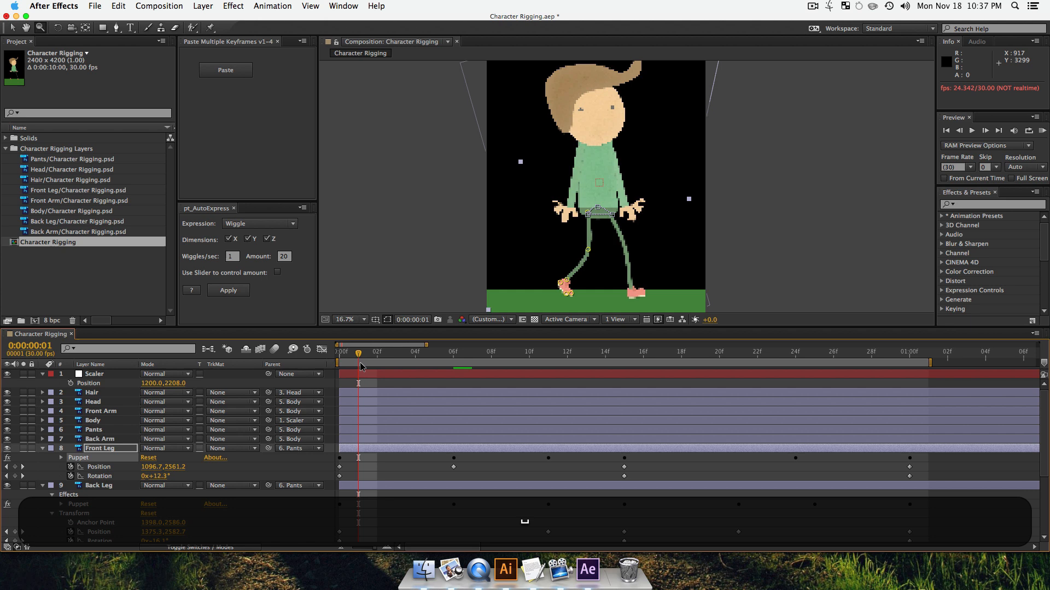
key("space")
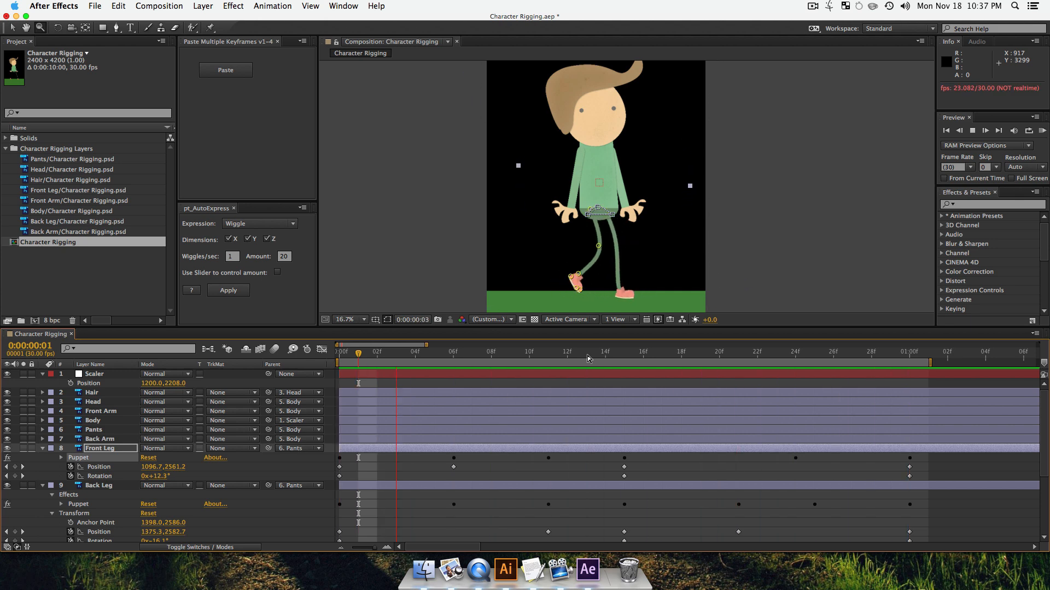
- Return to frame 0 and collapse the properties of the Front Leg and Back Leg layers
left_click(258, 353)
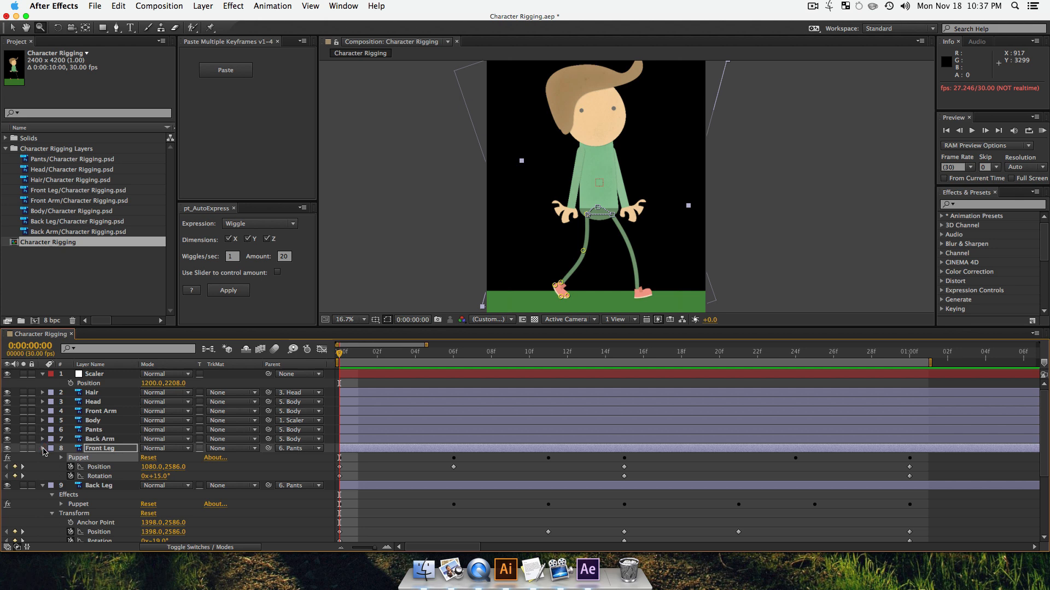
left_click(43, 448)
left_click(42, 457)
left_click(185, 511)
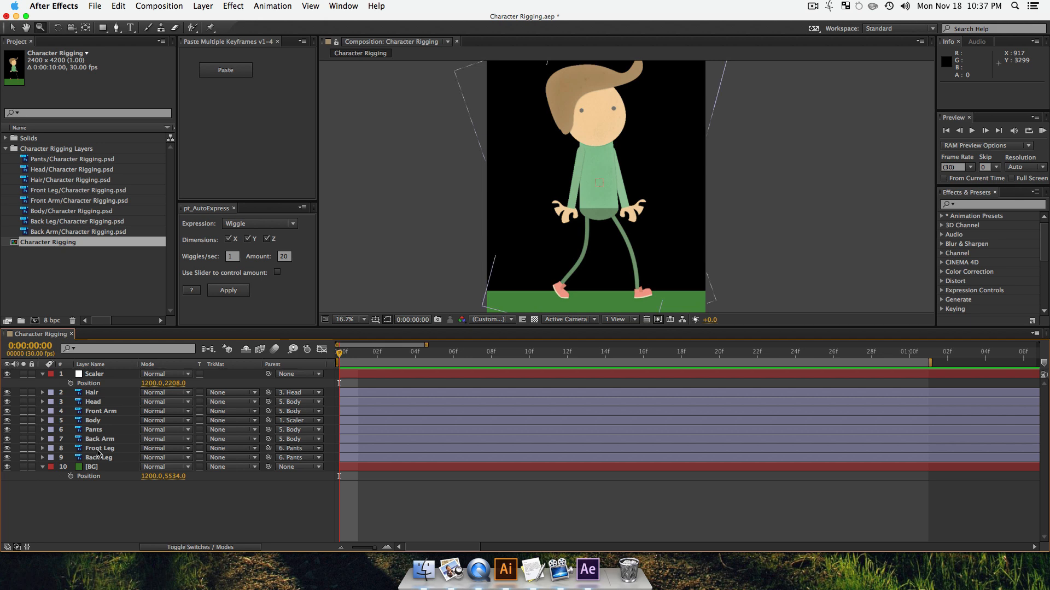
- Reveal the Back Arm's Rotation and set it to 41° at frame 0
left_click(103, 449)
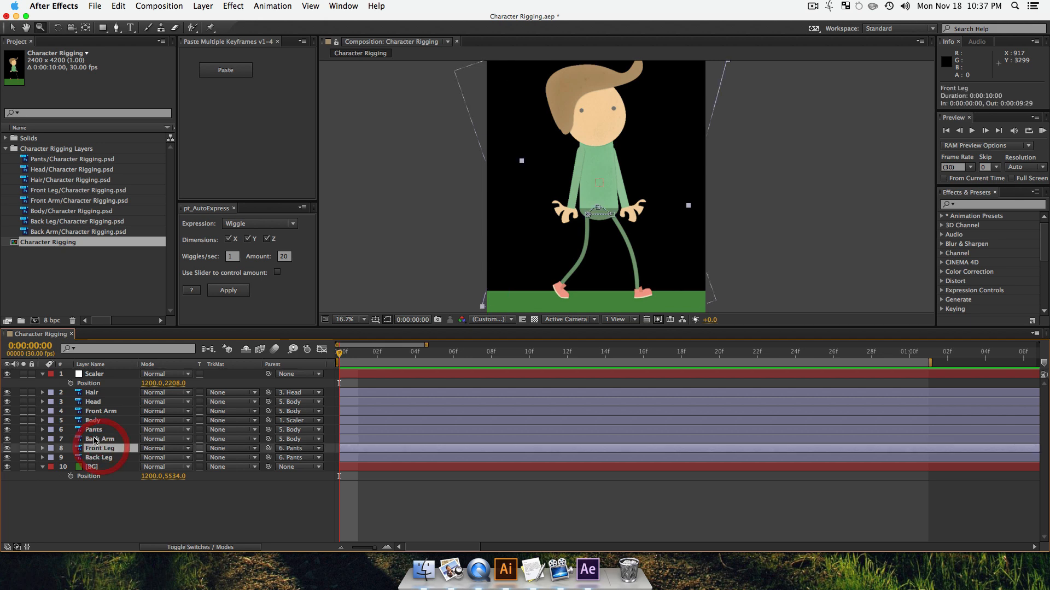
left_click(96, 440)
key("r")
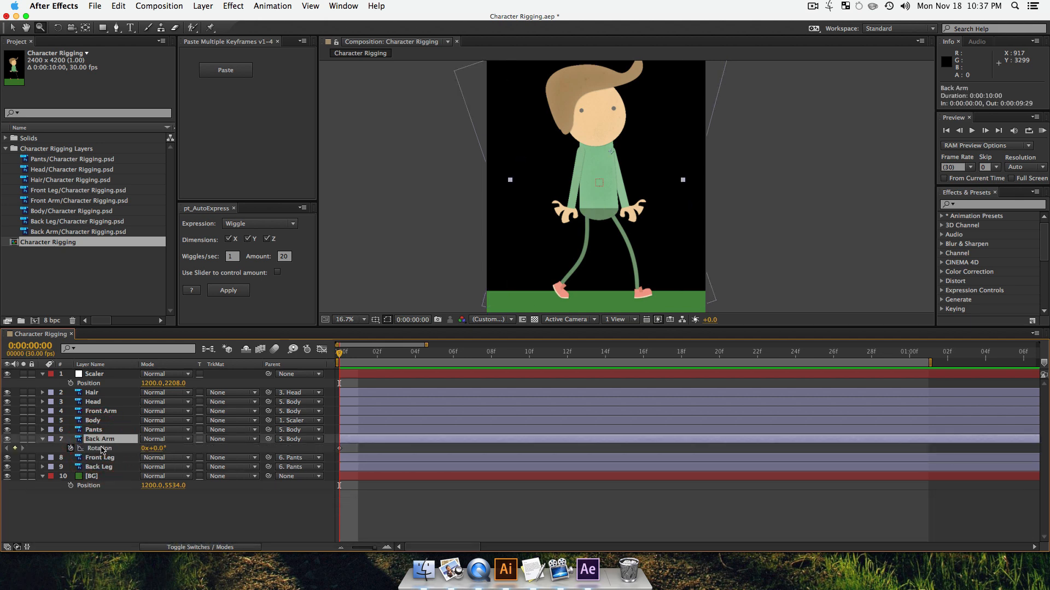
left_click_drag(153, 451, 182, 455)
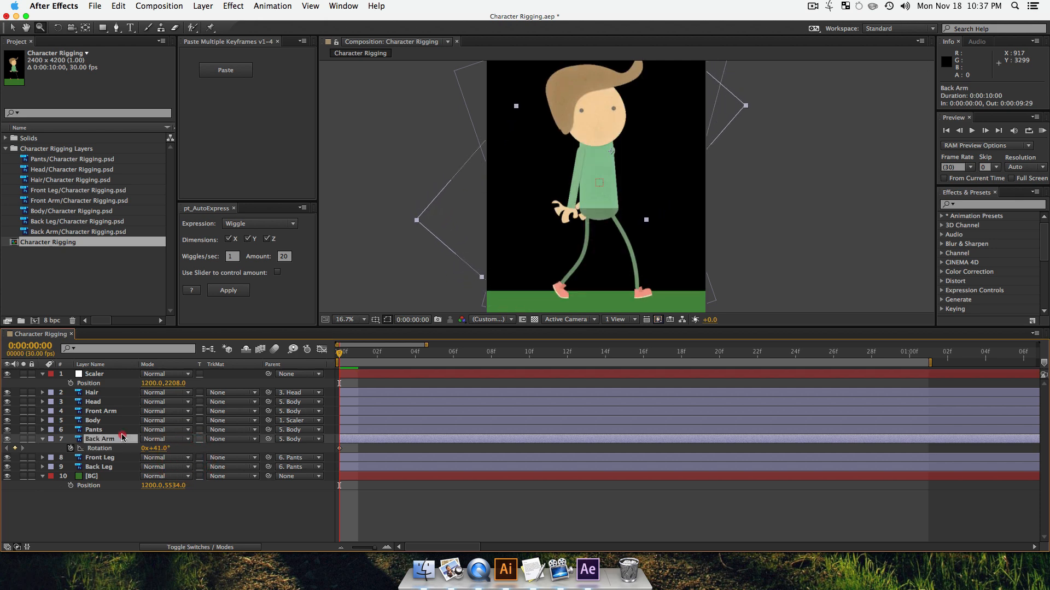
- Reveal the Back Arm's Position and set its X value to 1085 at frame 0
key("p")
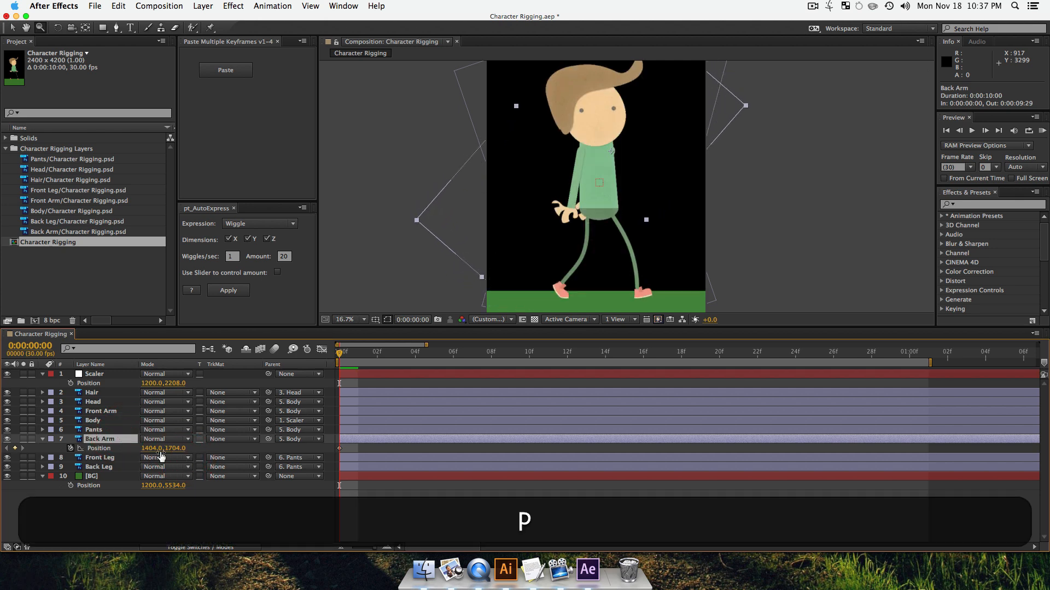
left_click_drag(177, 451, 155, 455)
key("super+z")
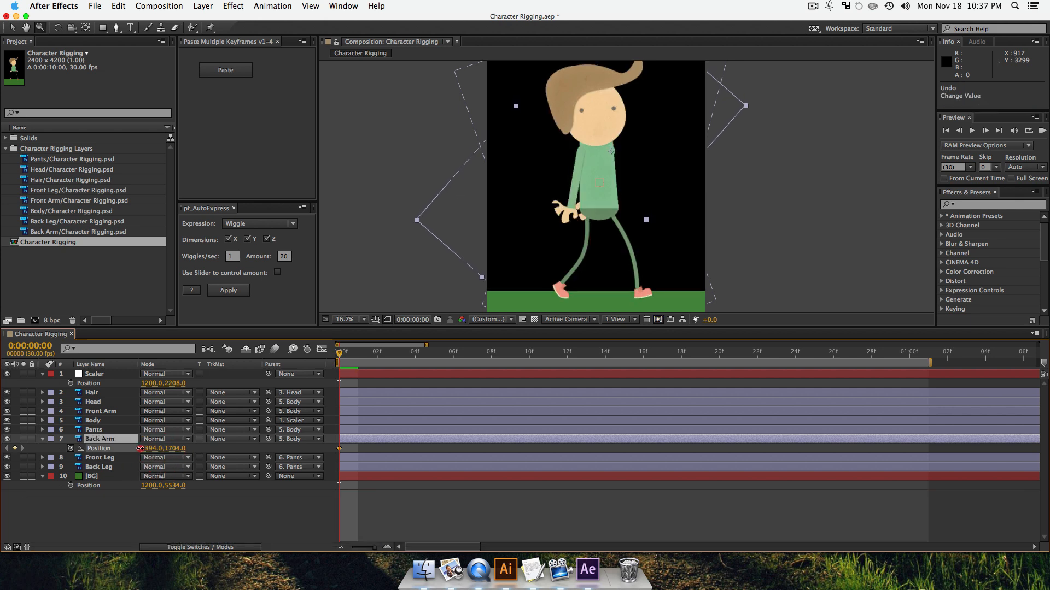
mouse_move(140, 449)
left_mouse_down()
mouse_move(7, 455)
mouse_move(87, 440)
mouse_move(145, 448)
mouse_move(142, 465)
left_mouse_up()
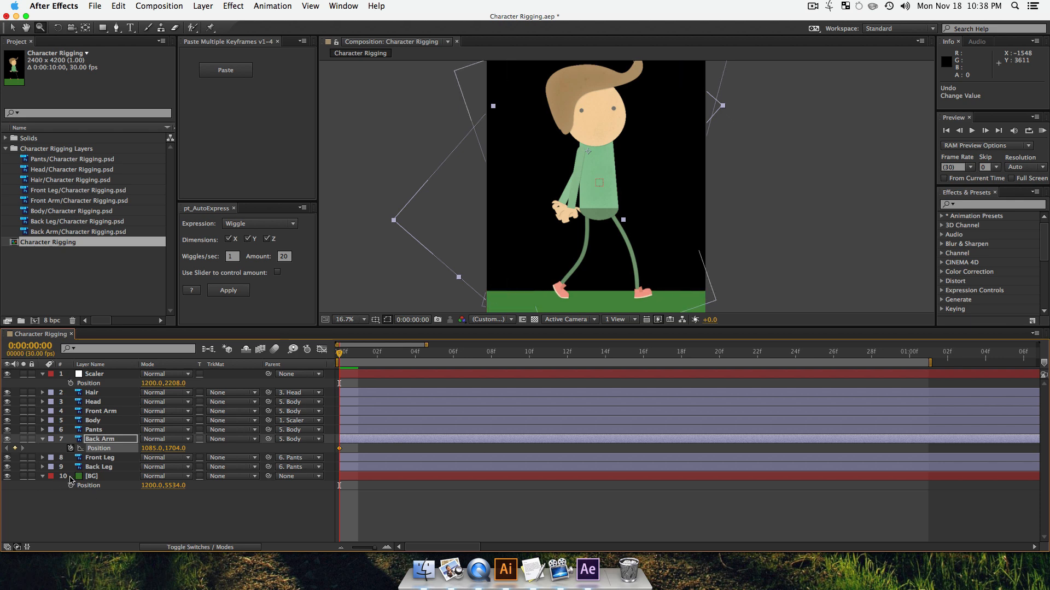
- Set the Front Arm's Position to 1108, 1704 and its Rotation to -56° at frame 0
left_click(95, 430)
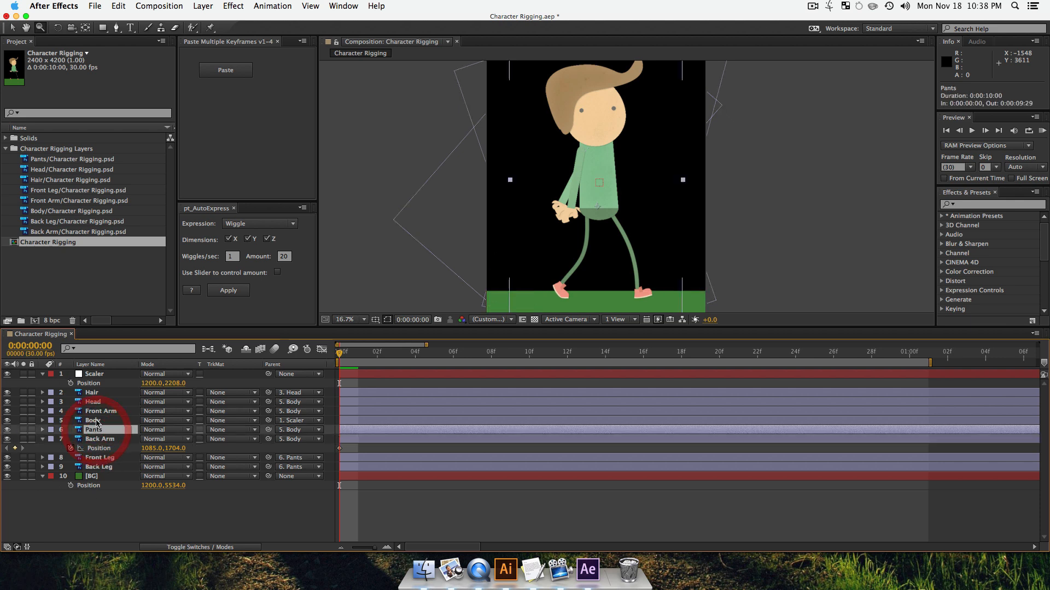
left_click(101, 411)
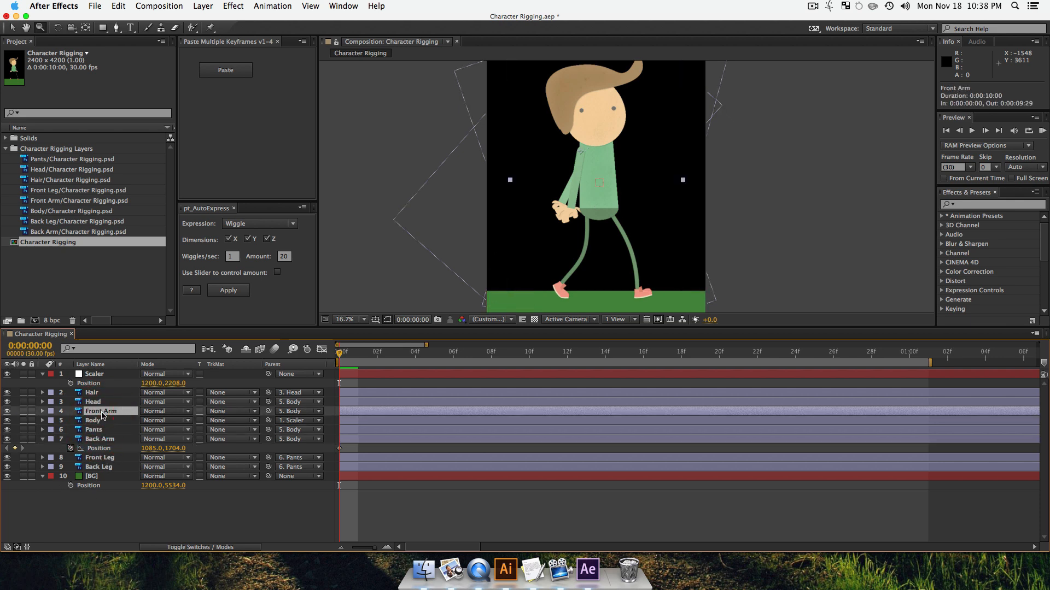
key("p")
mouse_move(152, 419)
left_mouse_down()
mouse_move(217, 431)
mouse_move(135, 427)
left_mouse_up()
key("r")
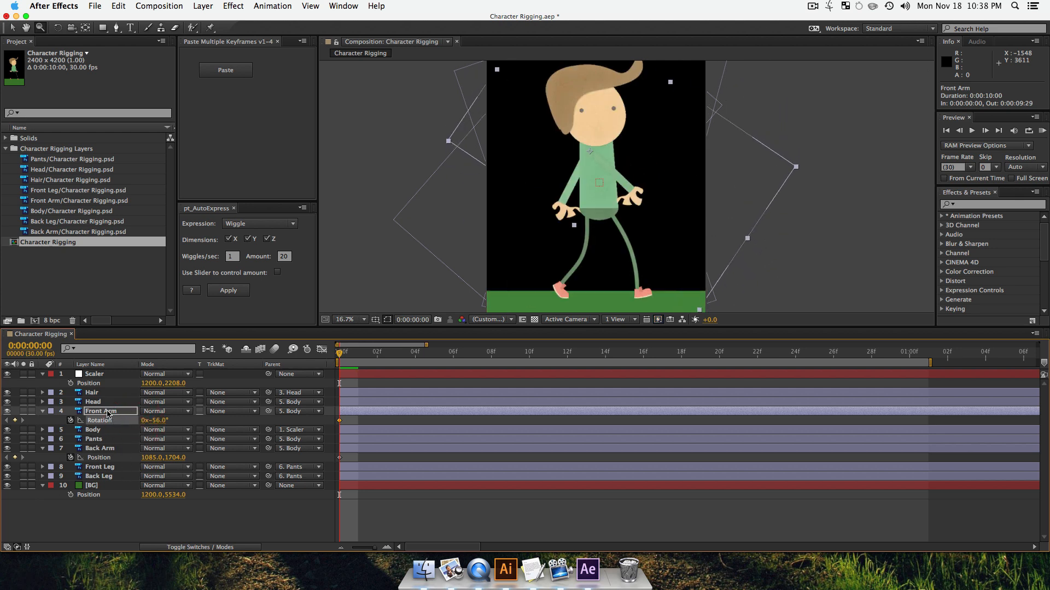
- Add puppet pins to the Back Arm at the shoulder, elbow and wrist
left_click(100, 448)
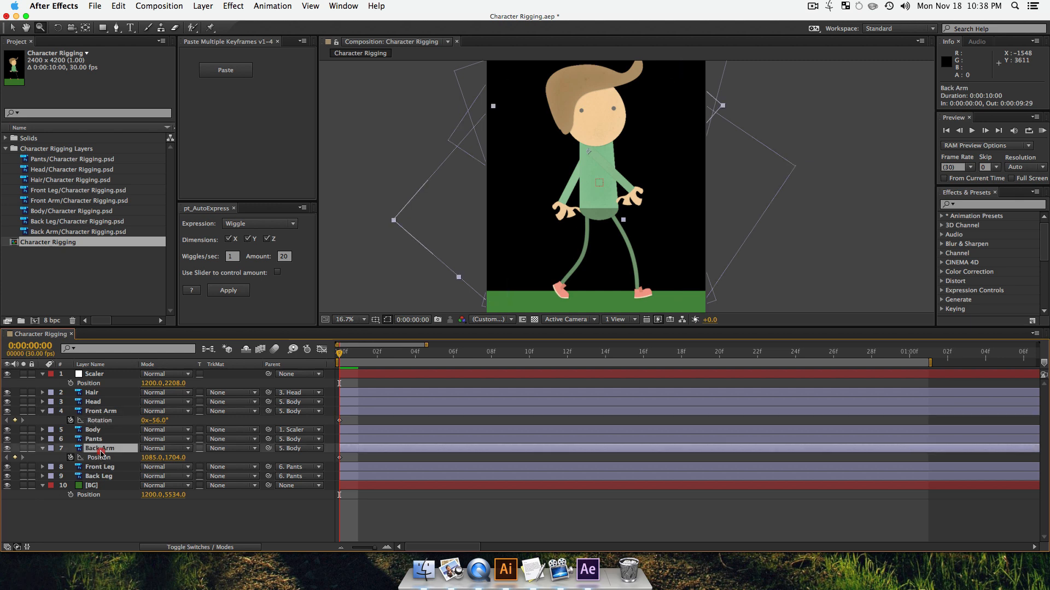
key("z")
left_click(579, 162)
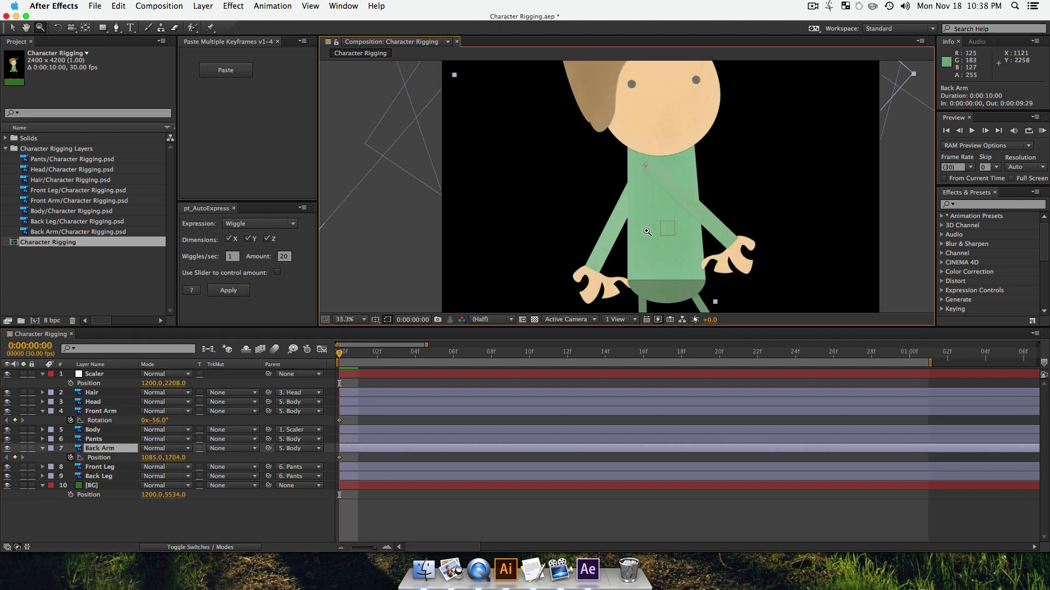
key("space")
left_click(209, 29)
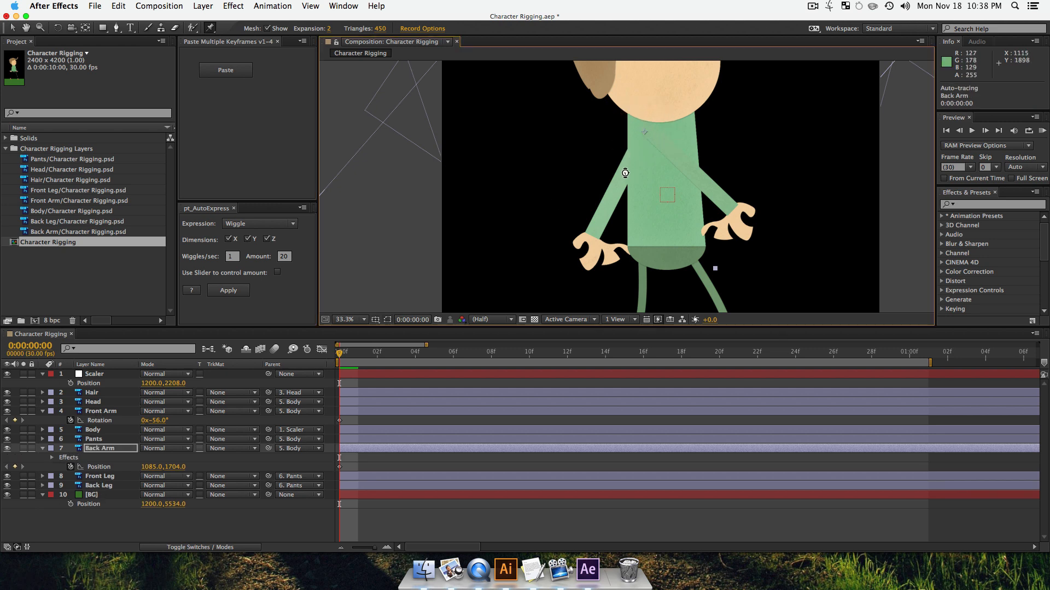
left_click(645, 131)
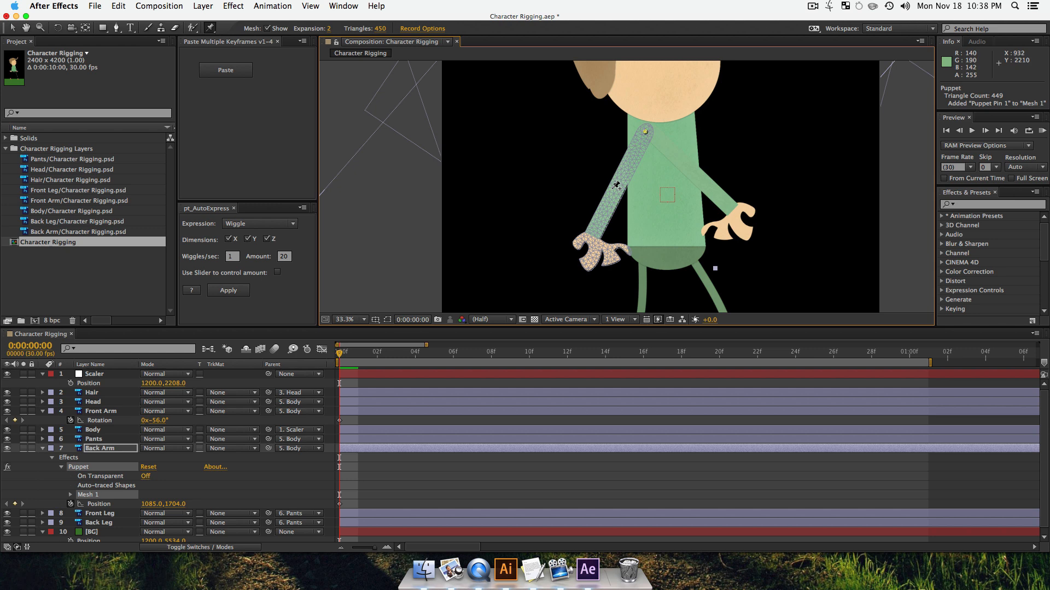
left_click(617, 182)
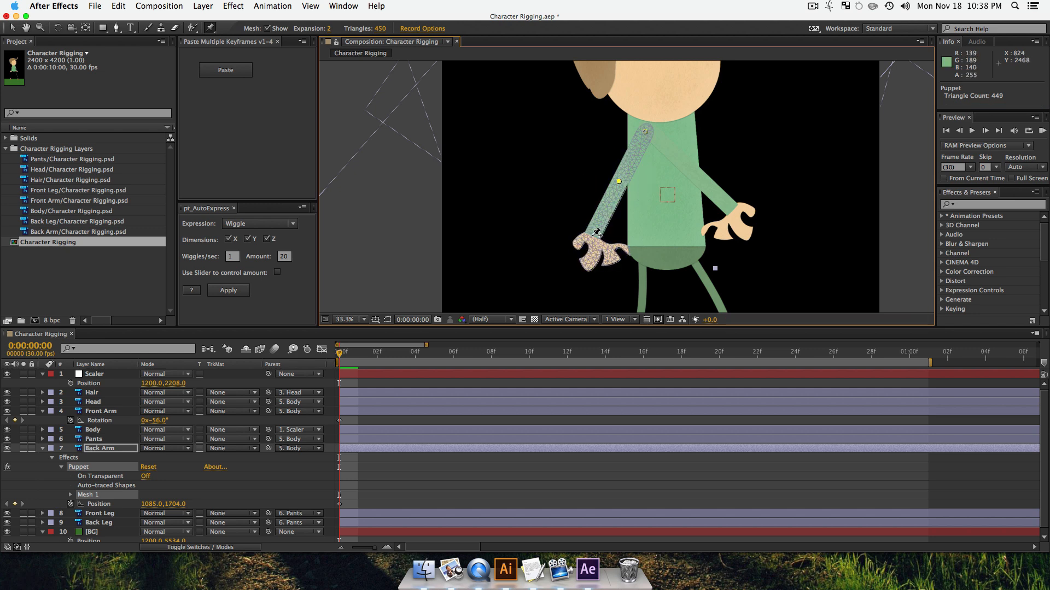
left_click(592, 236)
- Add puppet pins to the Front Arm at the shoulder, elbow and wrist
left_click(118, 412)
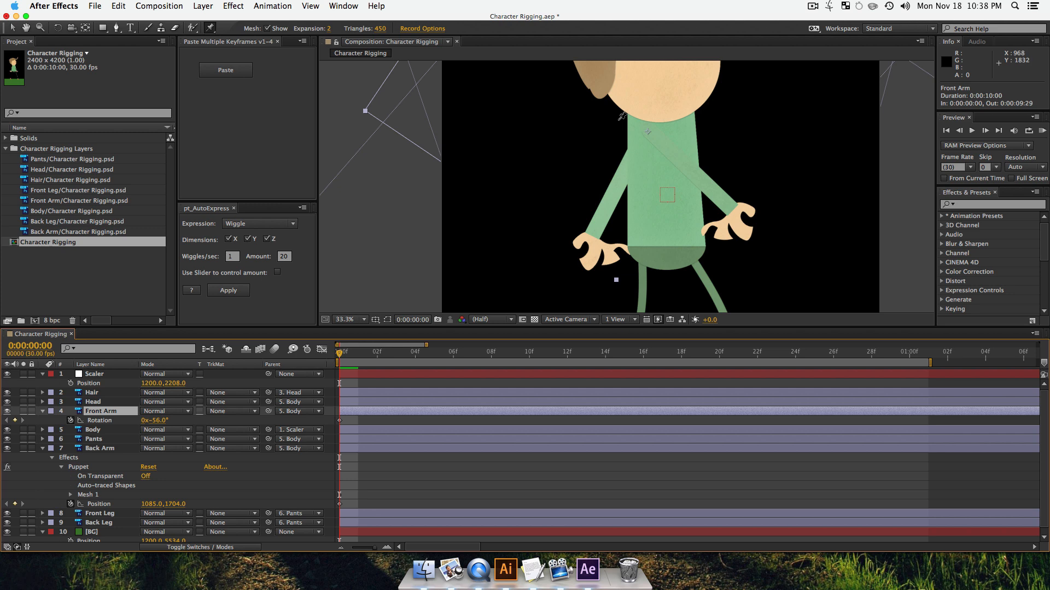
left_click(650, 132)
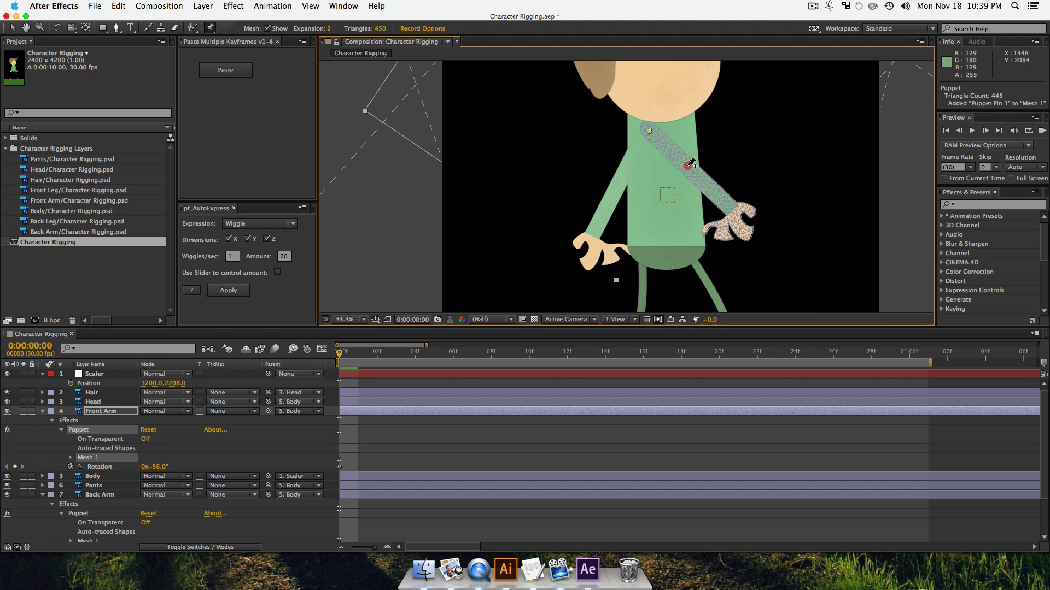
left_click(688, 165)
left_click(732, 211)
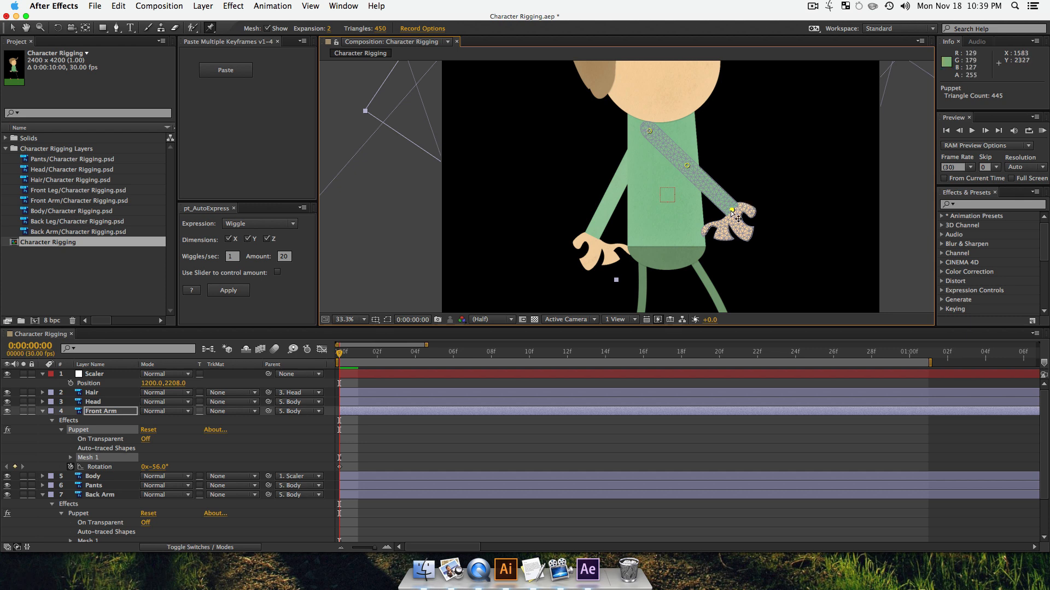
- Bend both arms at the elbows at frame 0 by repositioning the elbow and wrist pins of the Front Arm and Back Arm
key("v")
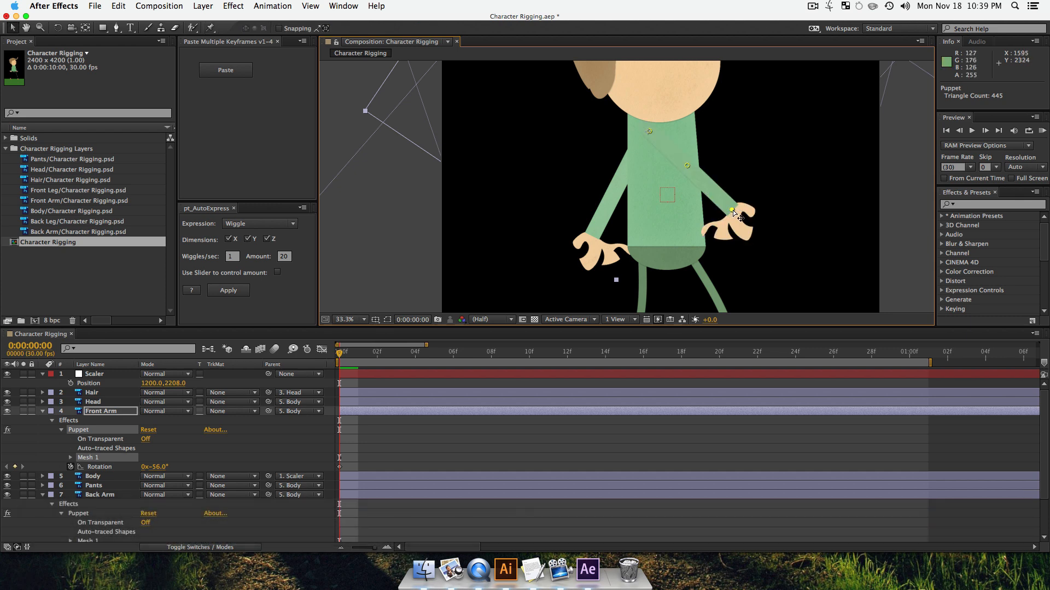
left_click_drag(732, 210, 692, 172)
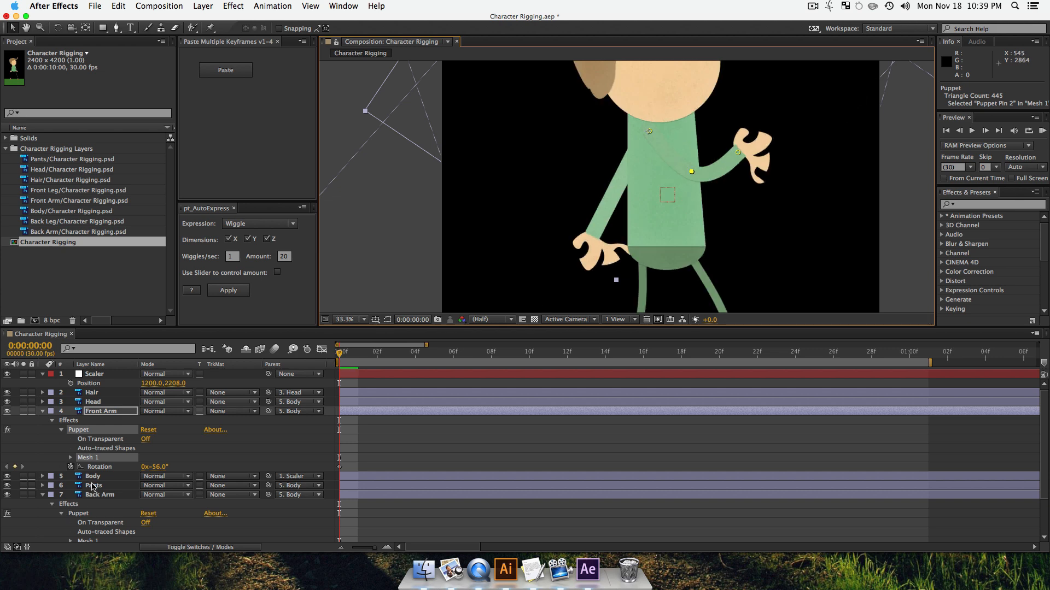
left_click(82, 514)
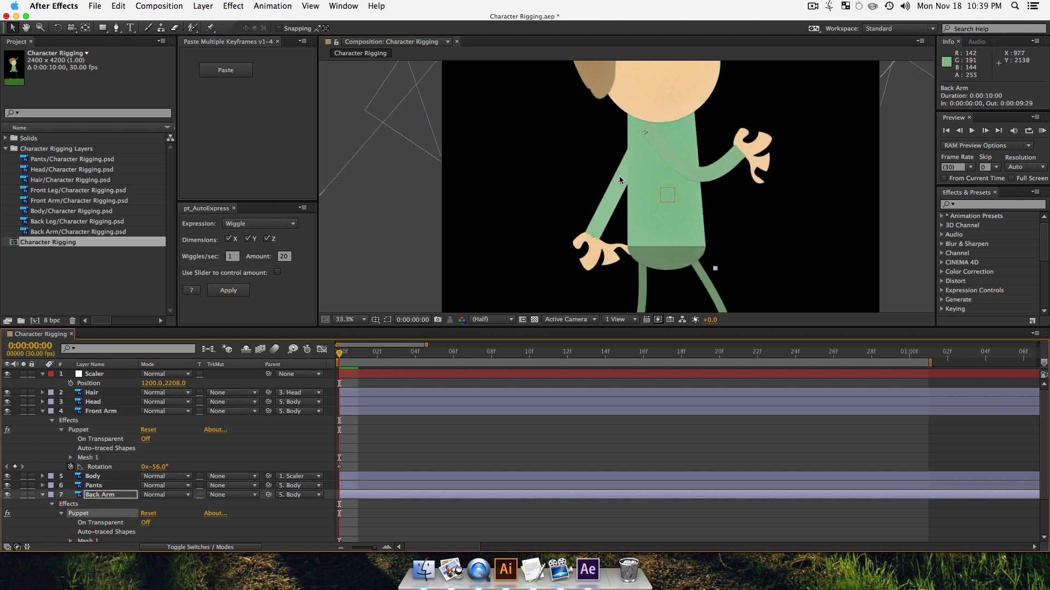
left_click_drag(623, 188, 586, 155)
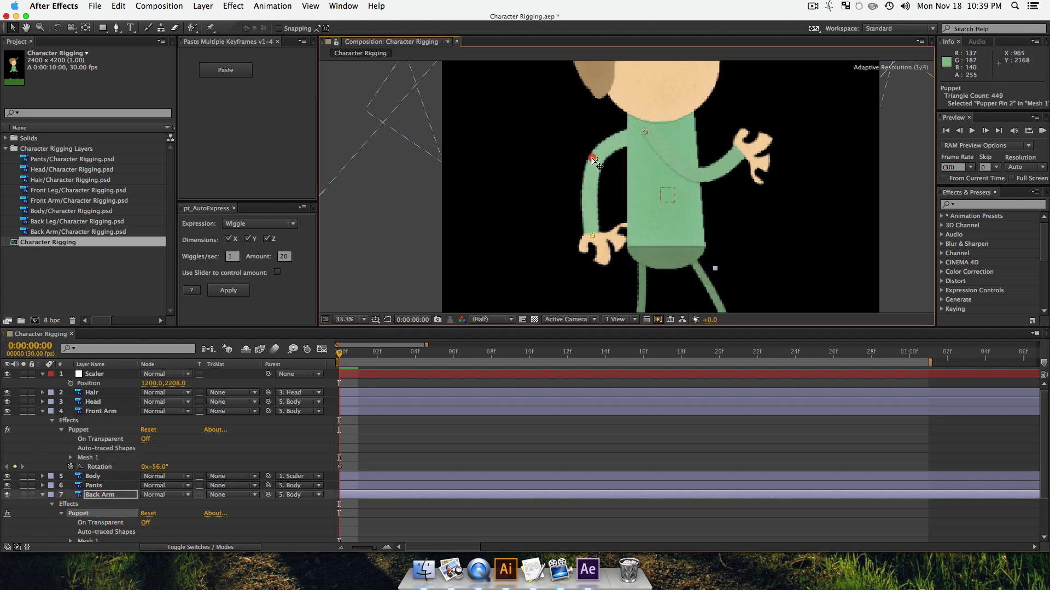
left_click_drag(593, 236, 596, 212)
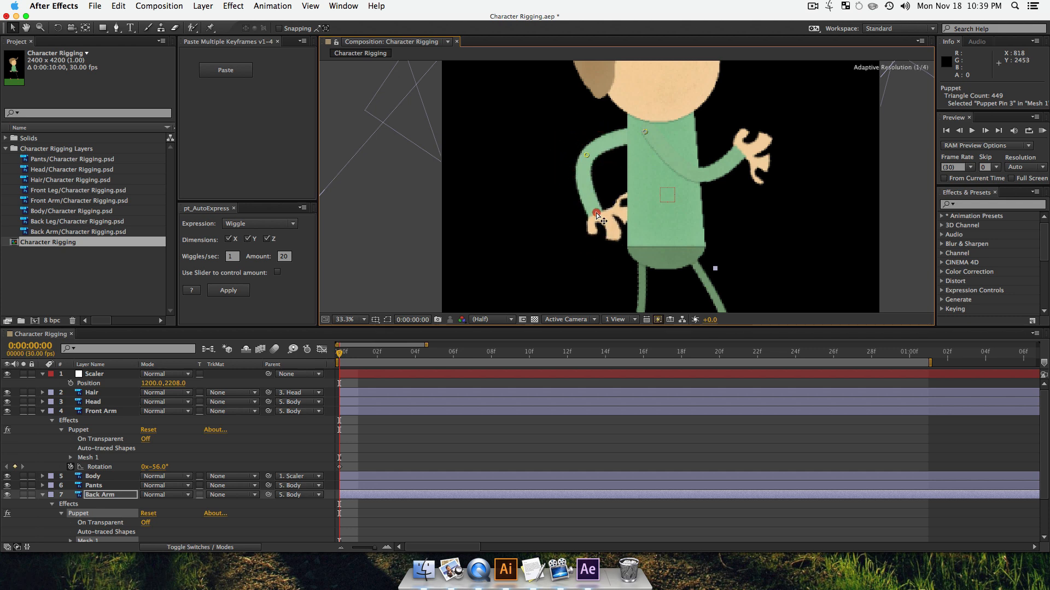
- Copy all frame 0 keyframes of the Front Arm and Back Arm and paste them at frame 30 with Paste Multiple Keyframes
left_click(86, 414)
left_click(104, 495, "super")
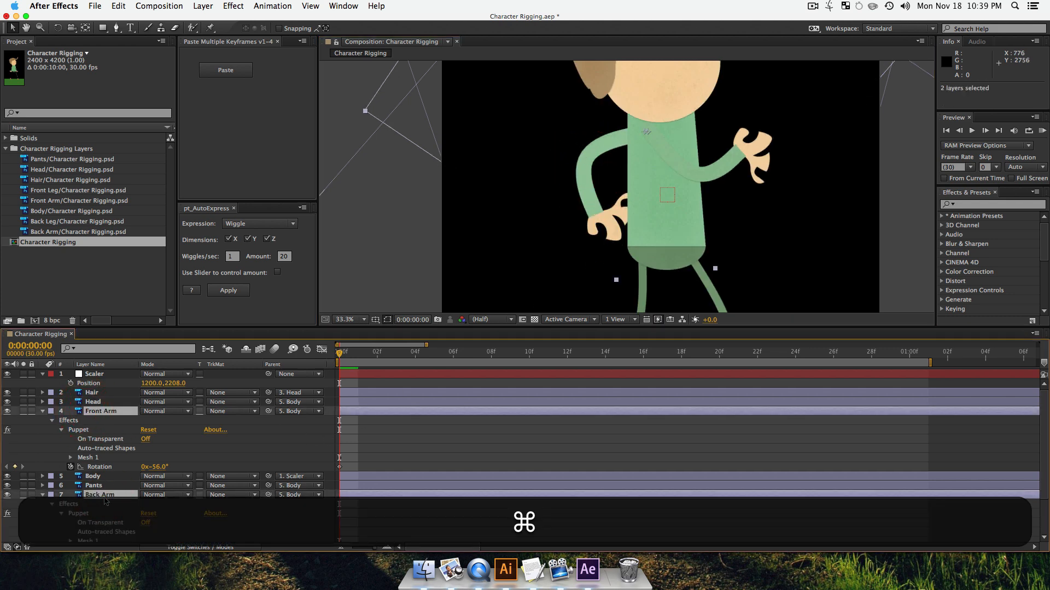
key("super+u")
key("u")
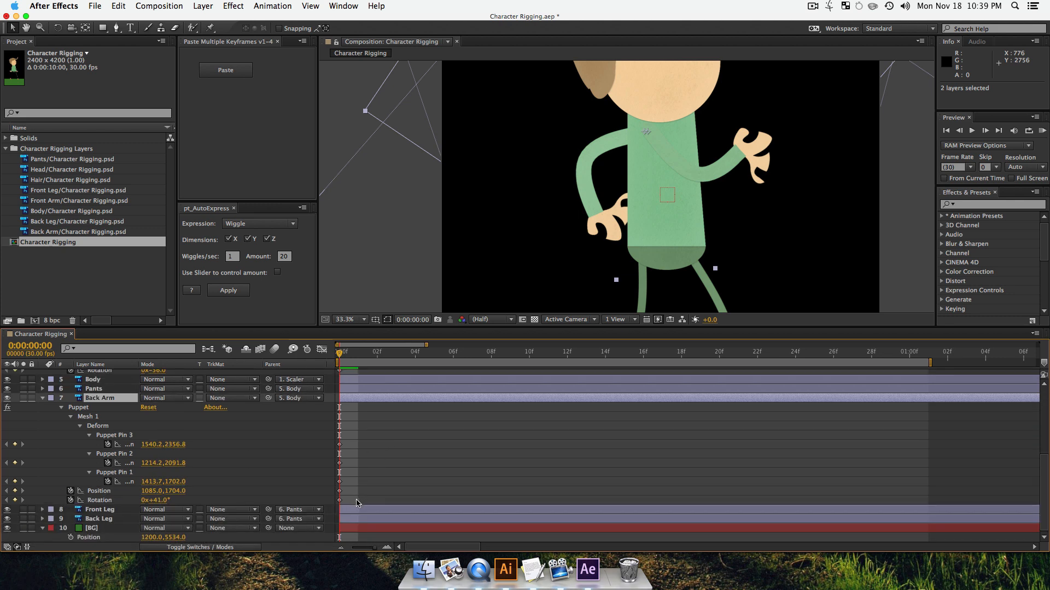
left_click_drag(357, 503, 334, 449)
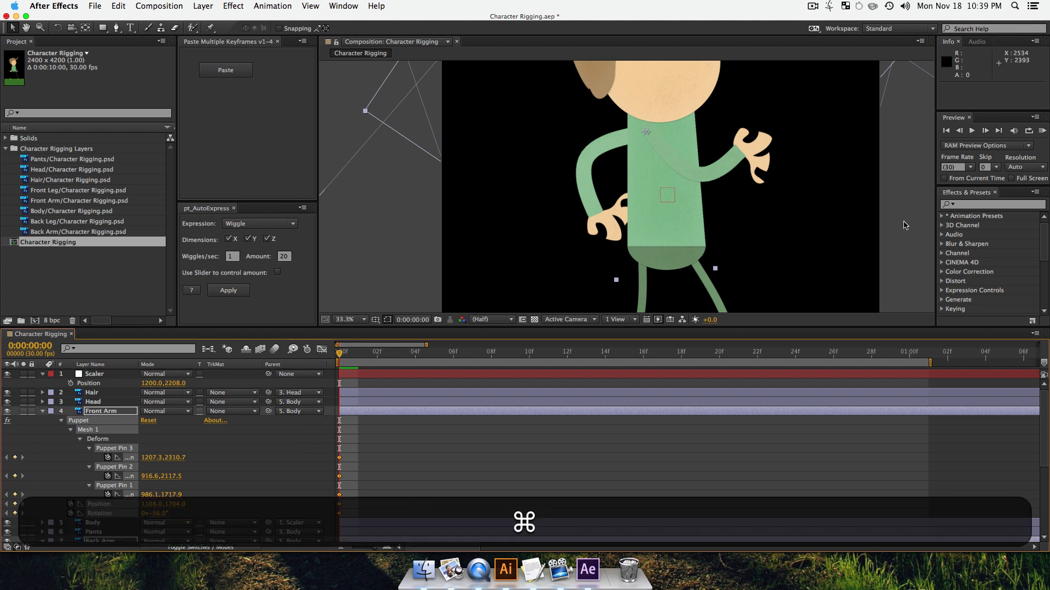
key("super+c")
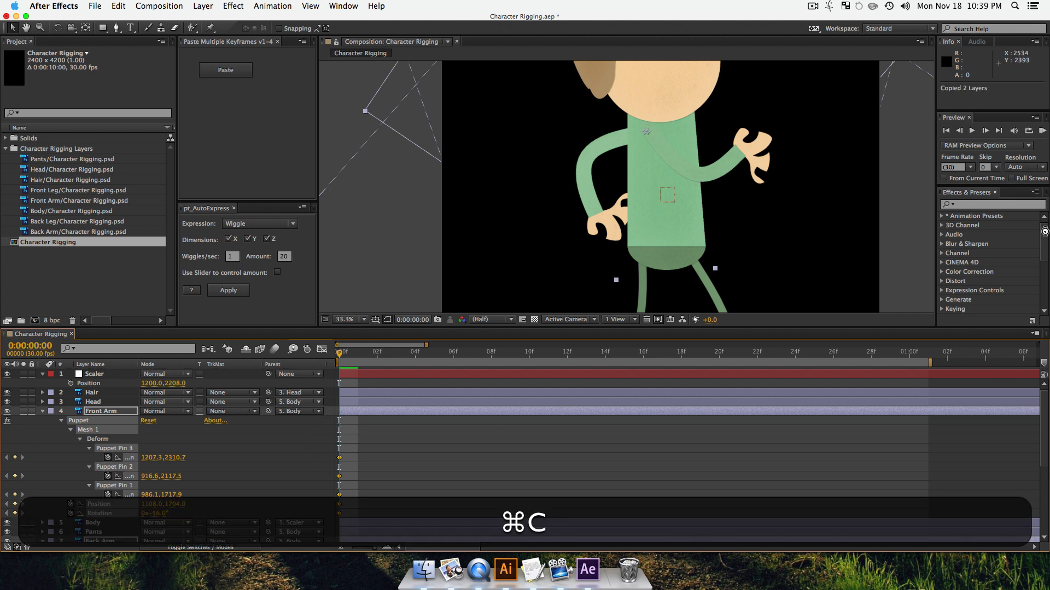
left_click(916, 352)
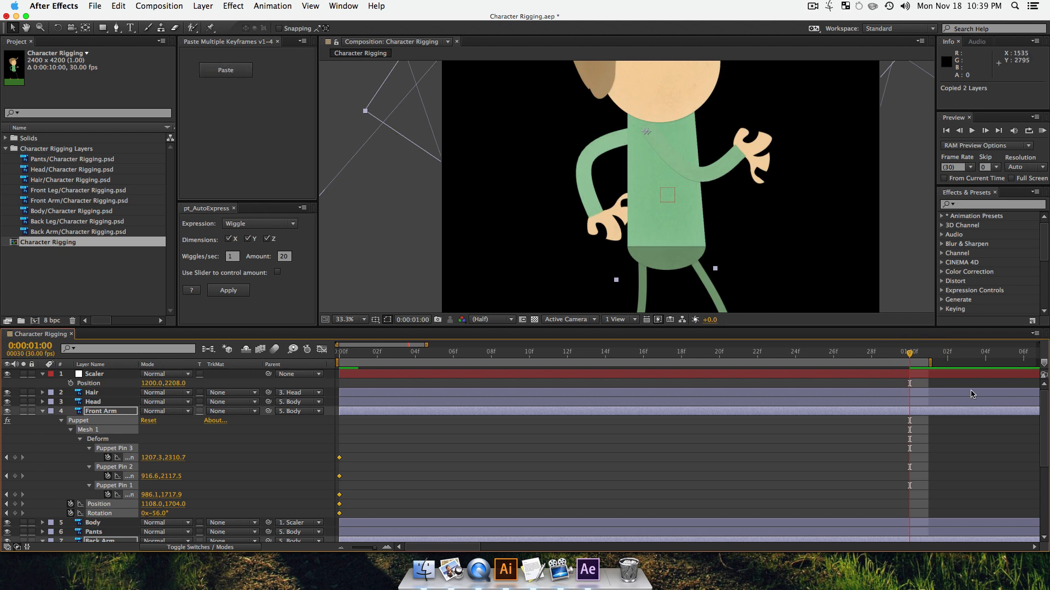
left_click(218, 72)
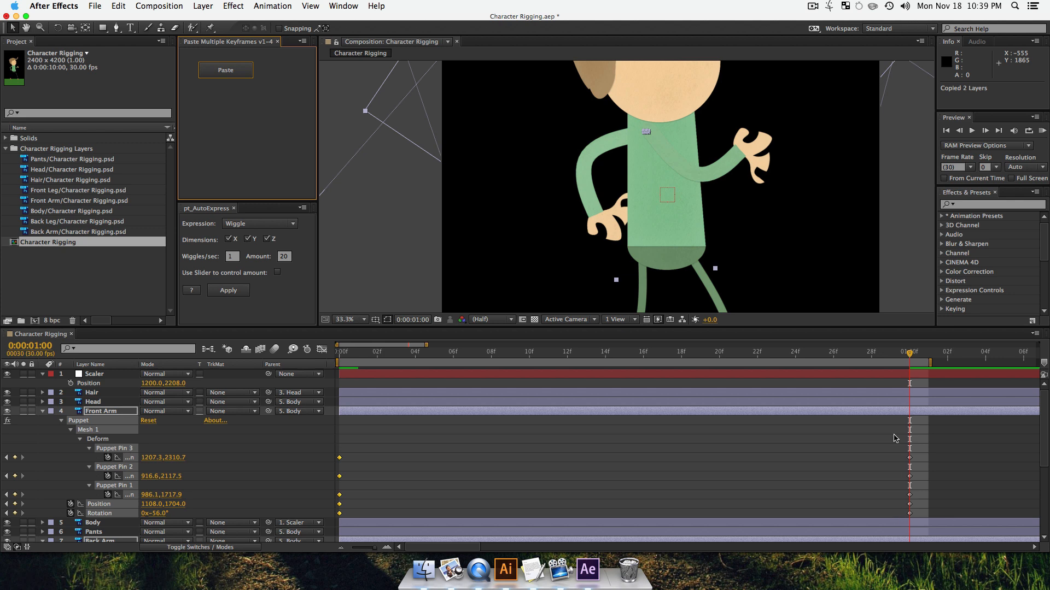
- Move the current time to frame 15 for the opposite arm pose
left_click(630, 354)
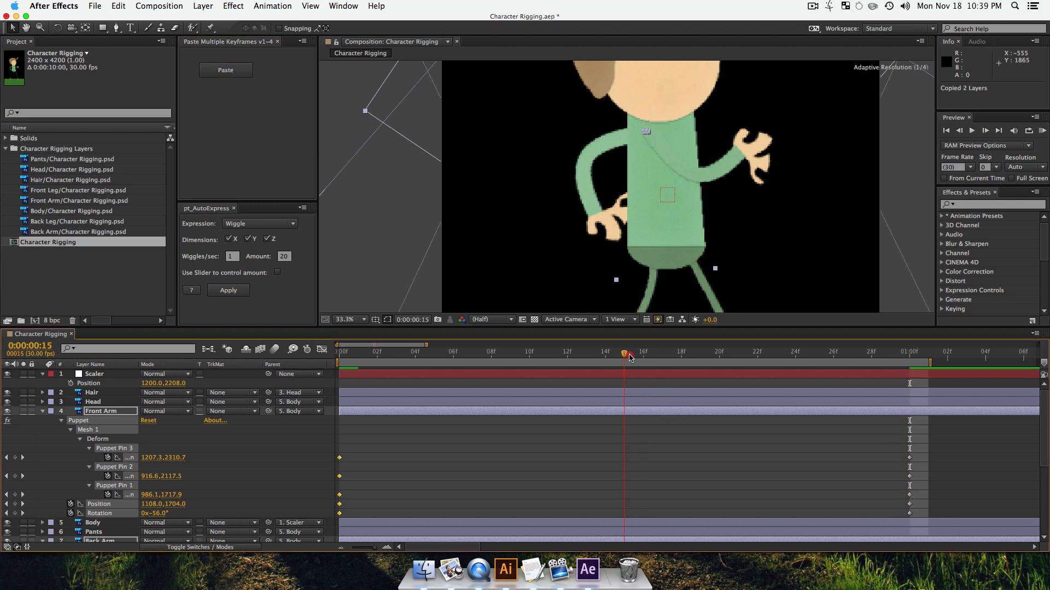
left_click(629, 355)
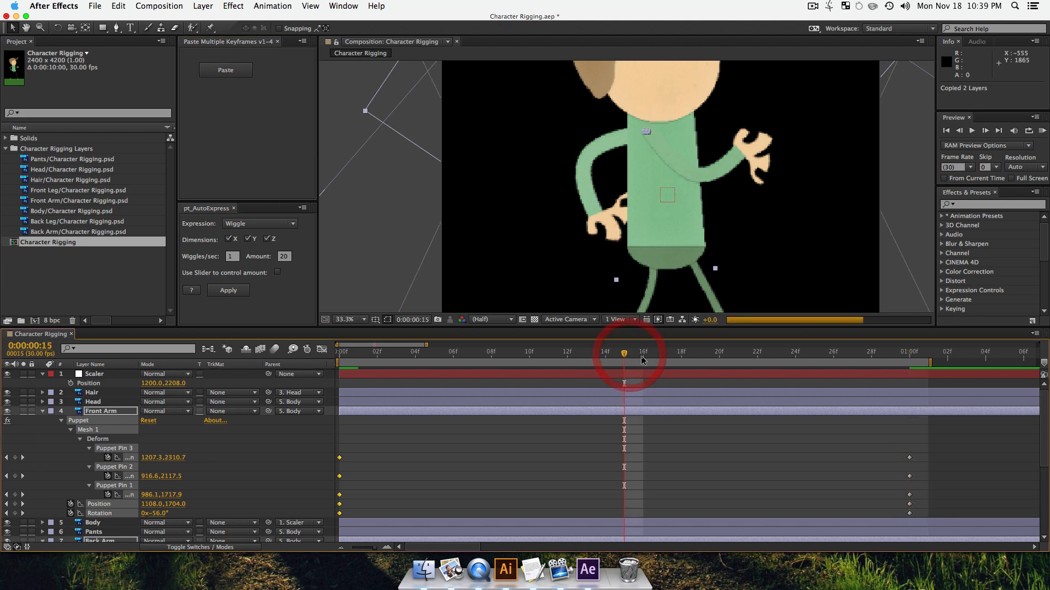
left_click(96, 411)
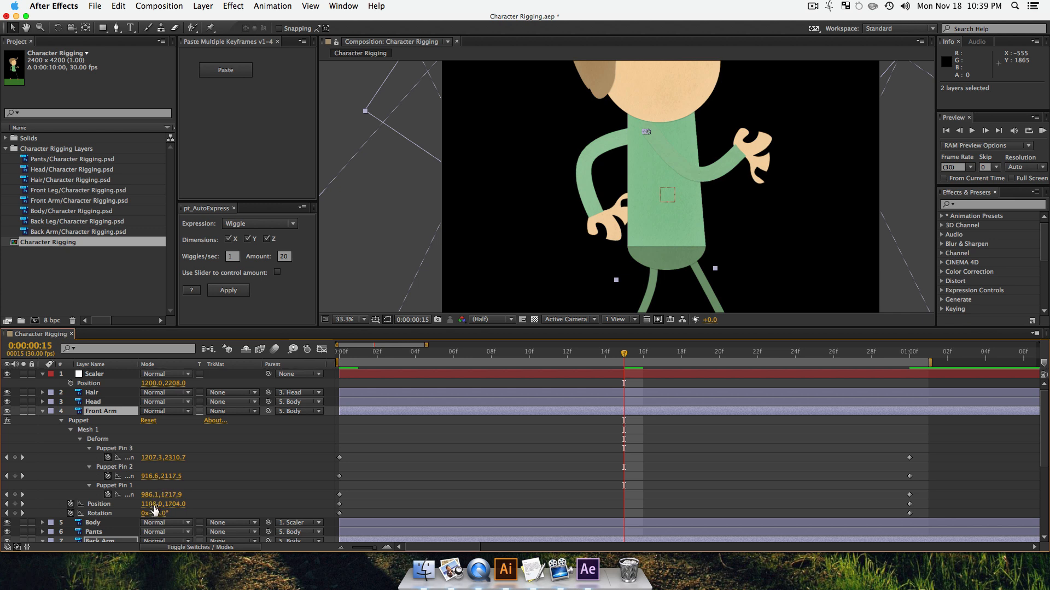
left_click_drag(155, 510, 133, 509)
key("super+z")
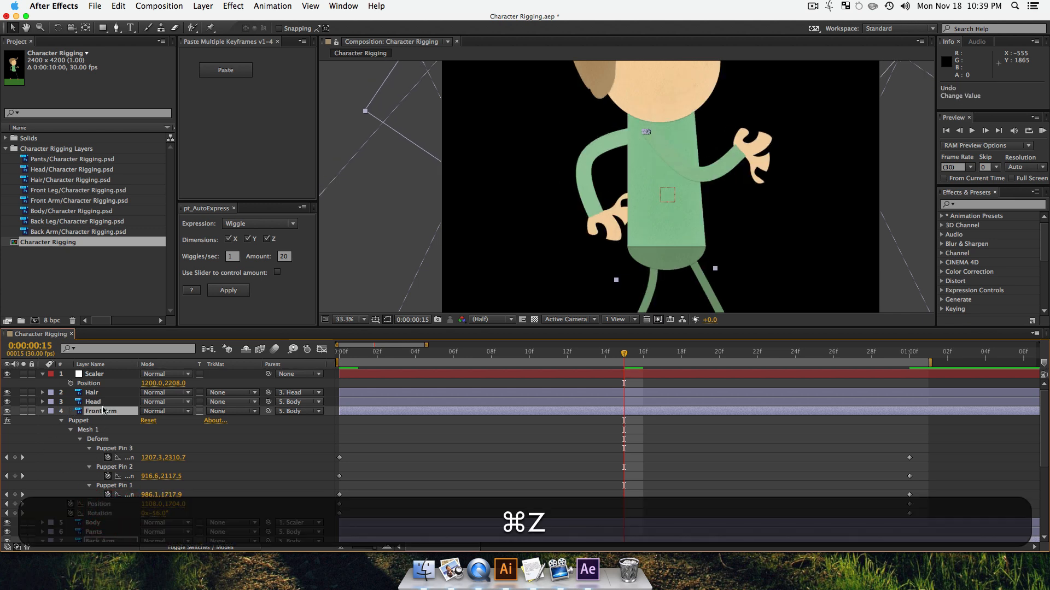
- At frame 15, key the Front Arm at position 1038, 1704 and rotation 43°, and the Back Arm at position 1356, 1704 and rotation -57°
left_click(104, 410)
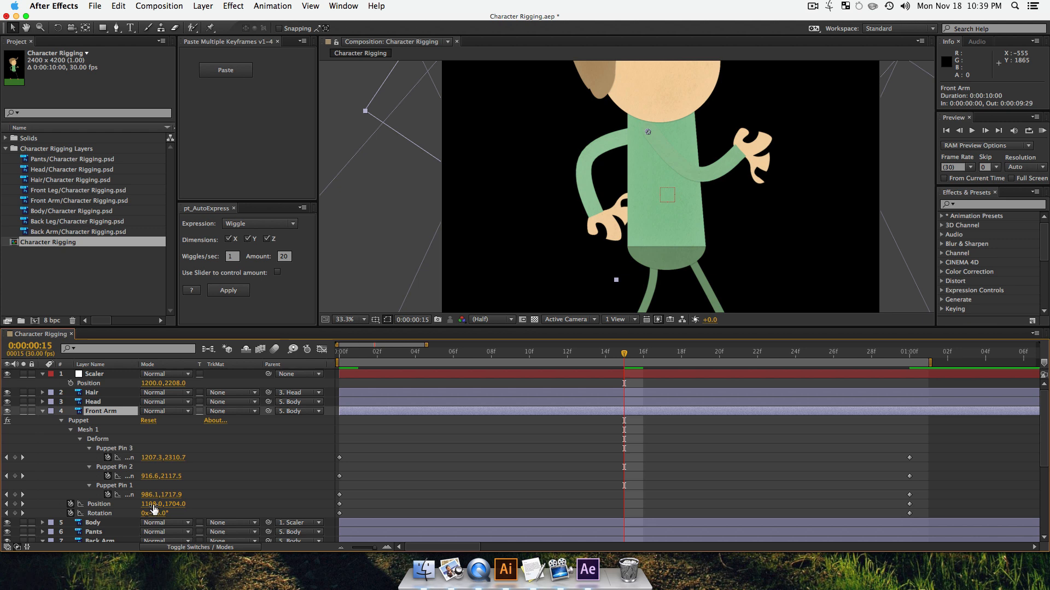
left_click_drag(154, 510, 214, 520)
scroll(120, 495, "down", 5)
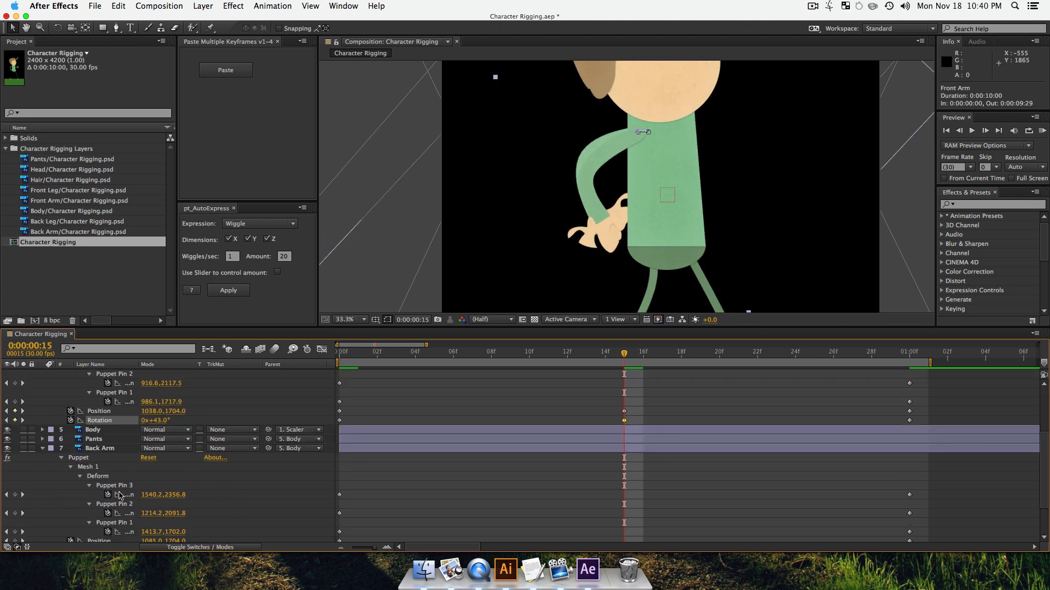
scroll(121, 495, "down", 3)
left_click(99, 399)
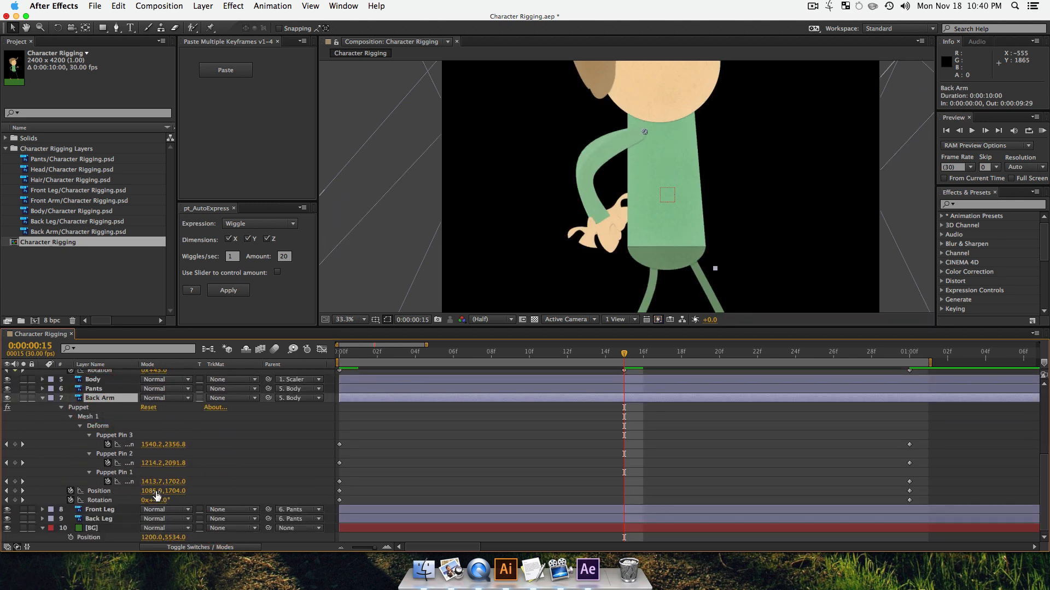
left_click_drag(149, 491, 227, 486)
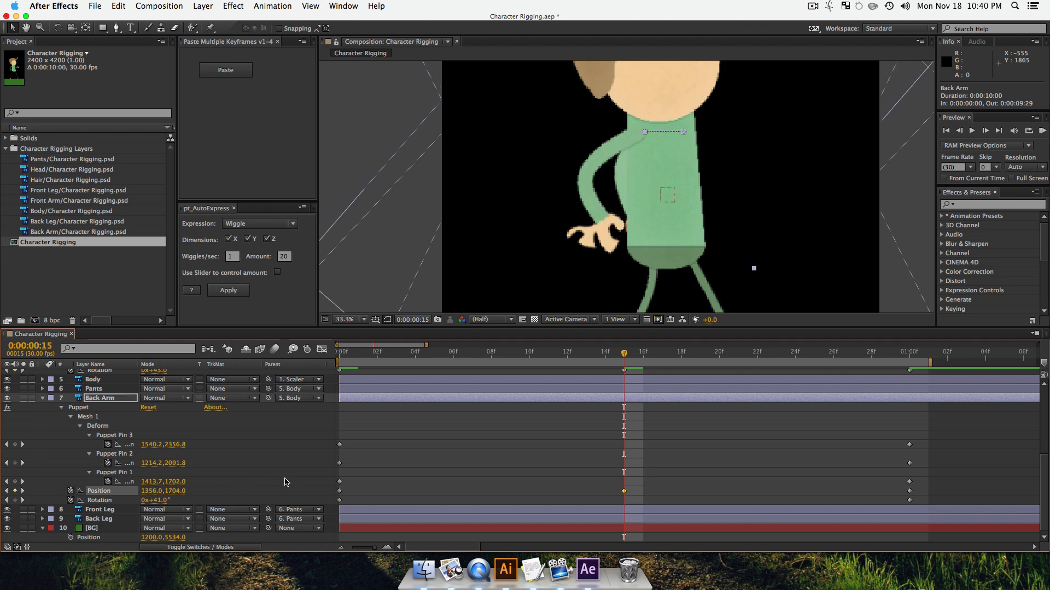
left_click_drag(163, 501, 113, 504)
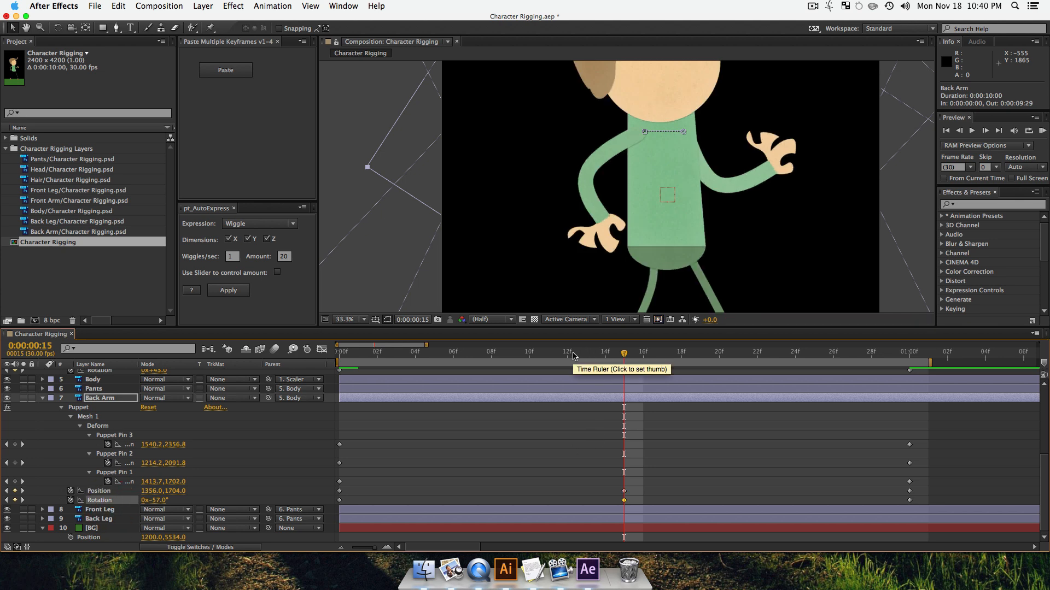
- At frame 10, bend the Back Arm by moving Puppet Pin 3 to about 1735, 2166 and Puppet Pin 2 to about 1276, 2157
left_click_drag(574, 356, 529, 355)
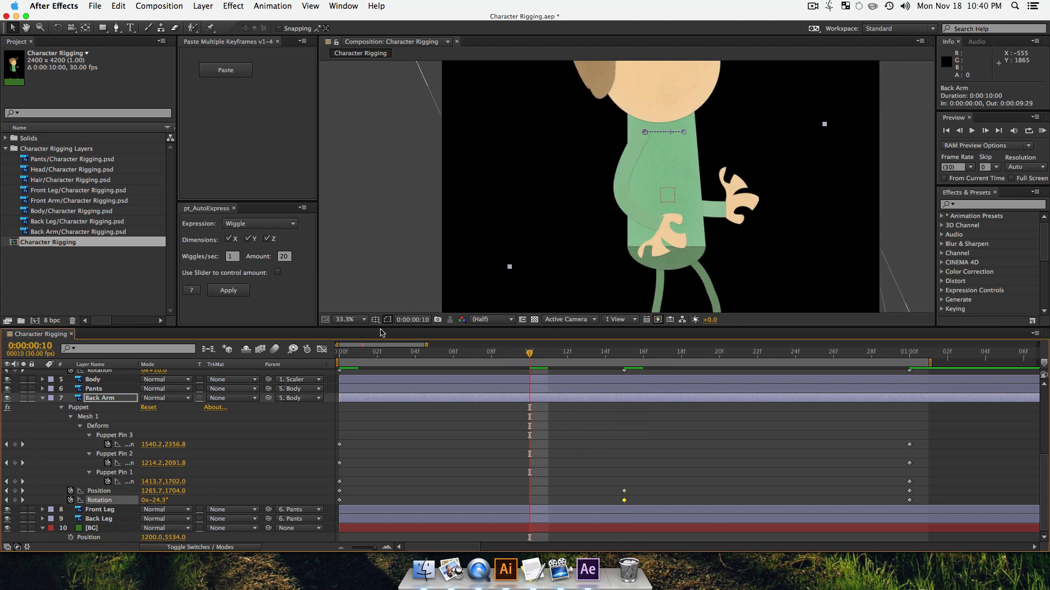
left_click(91, 399)
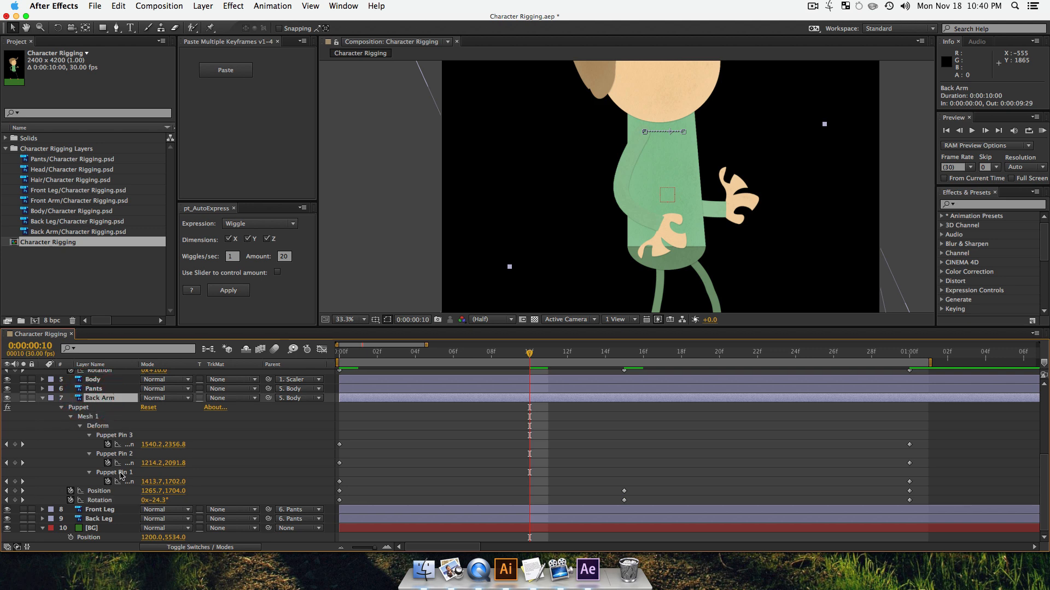
left_click(88, 417)
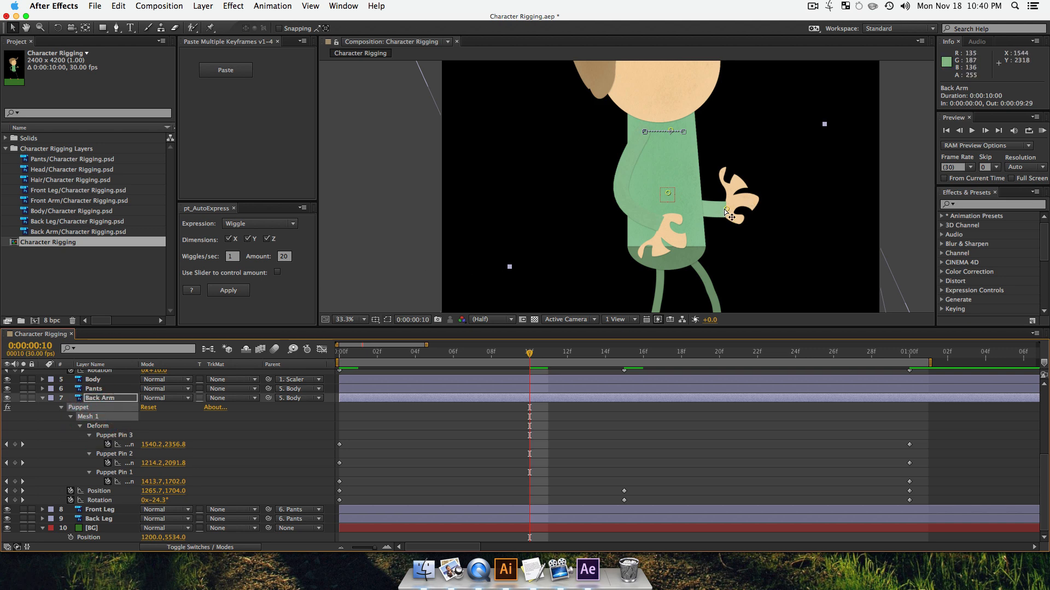
left_click_drag(726, 209, 730, 174)
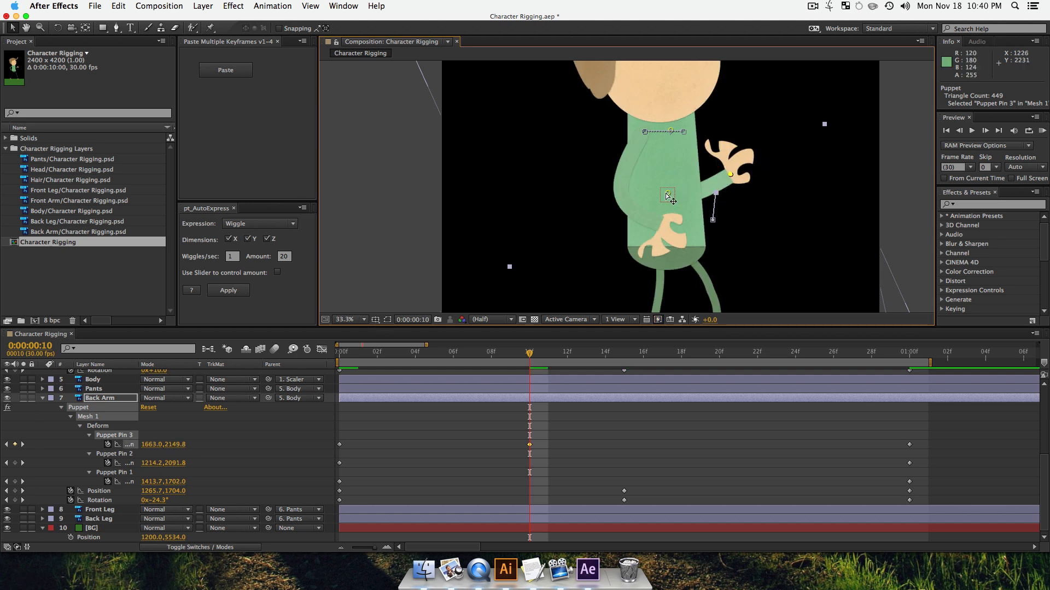
left_click_drag(667, 193, 681, 199)
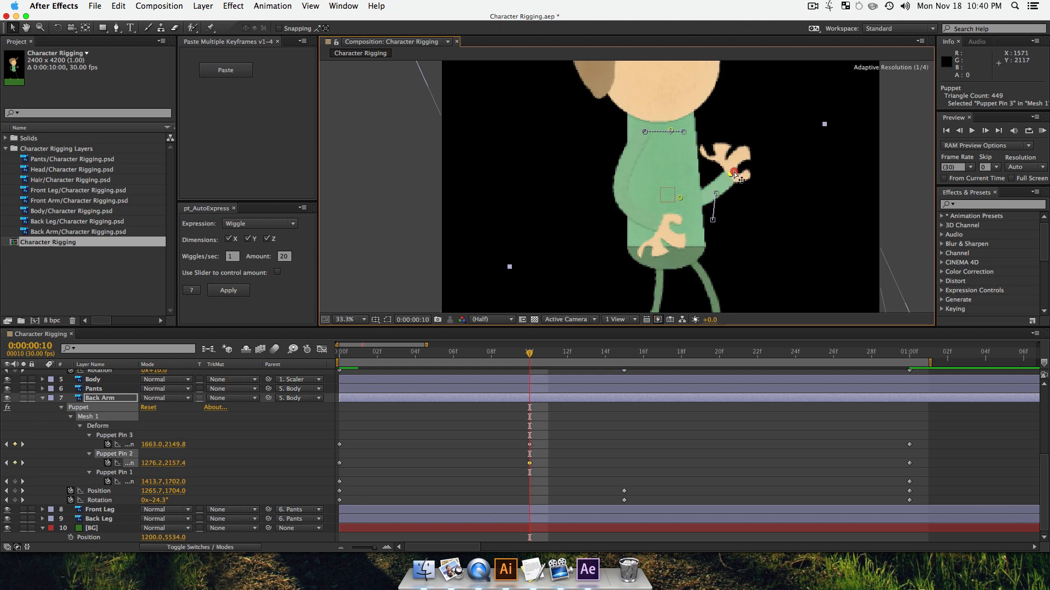
left_click_drag(730, 174, 740, 171)
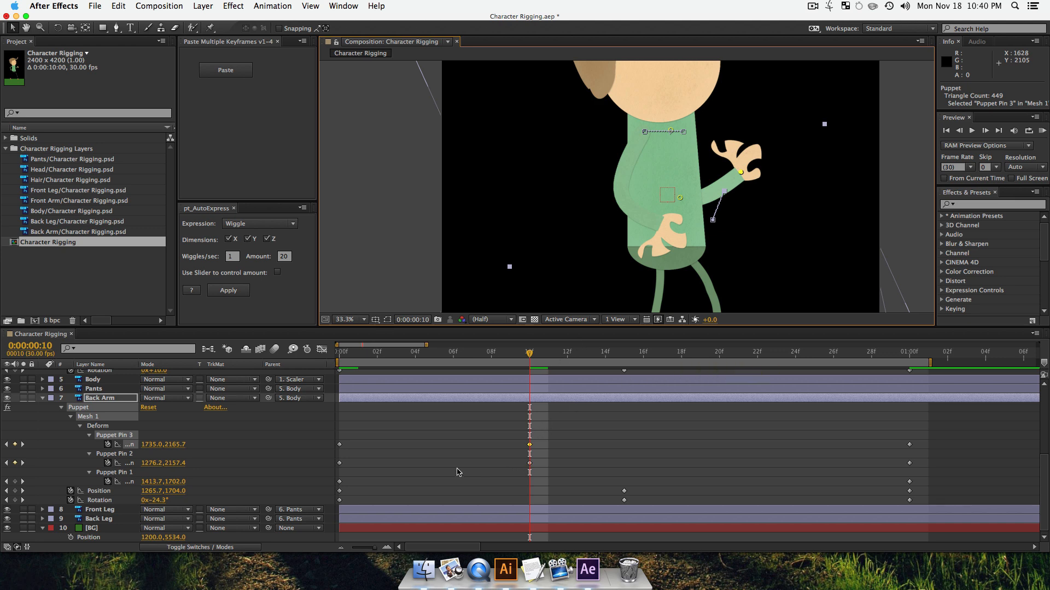
- At frame 10, reshape the Front Arm by pulling its elbow pin and wrist pin outward, away from the body
scroll(458, 473, "up", 5)
left_click(90, 381)
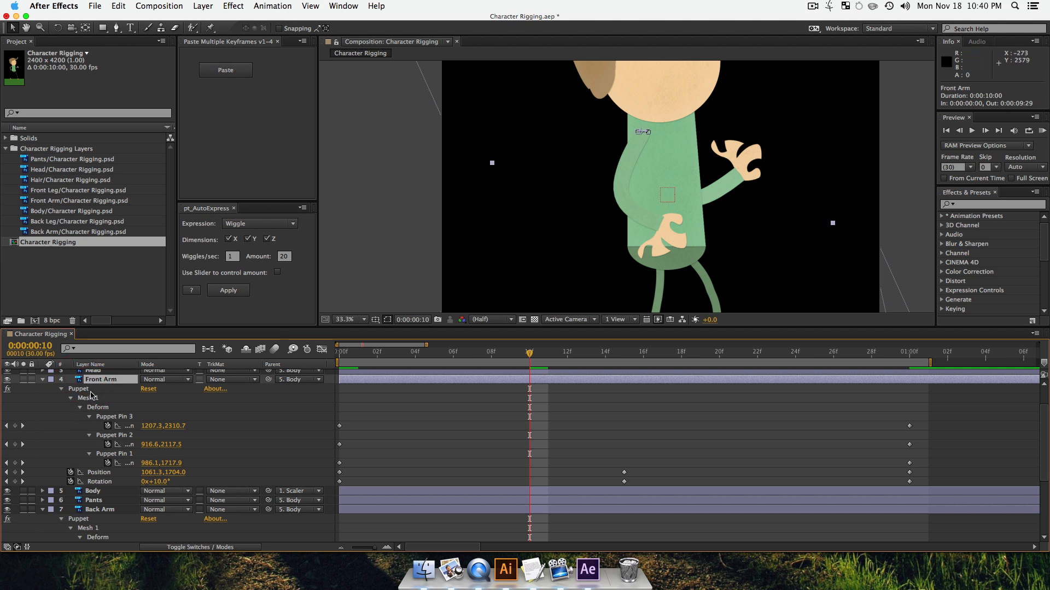
left_click(82, 389)
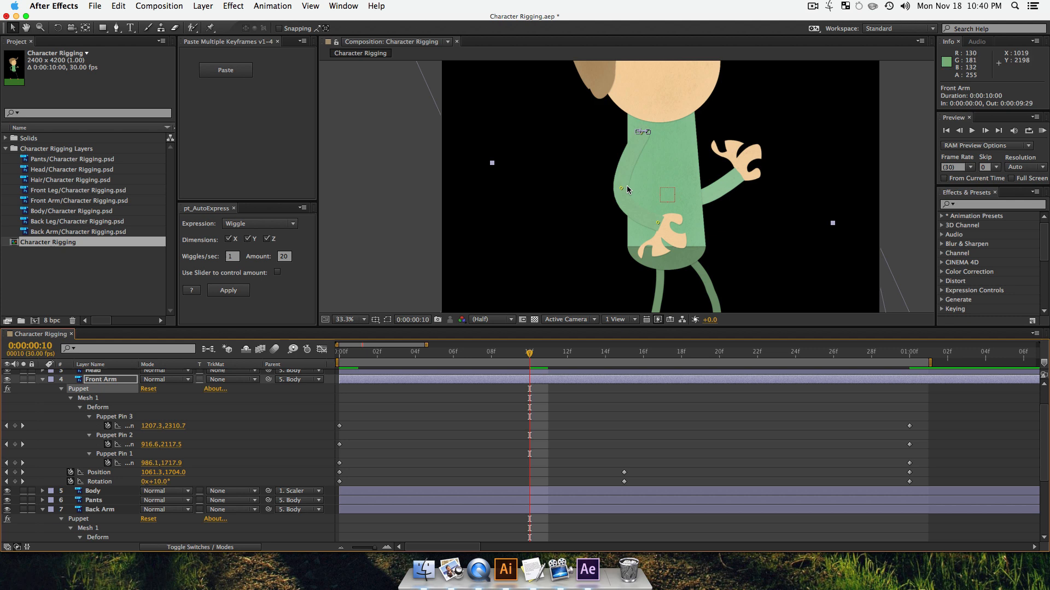
left_click_drag(621, 191, 608, 162)
left_click_drag(658, 223, 626, 226)
left_click_drag(607, 161, 599, 175)
- Reposition the Front Arm's elbow and wrist puppet pins at frame 20, and adjust its pins again at frame 26
left_click_drag(529, 354, 719, 352)
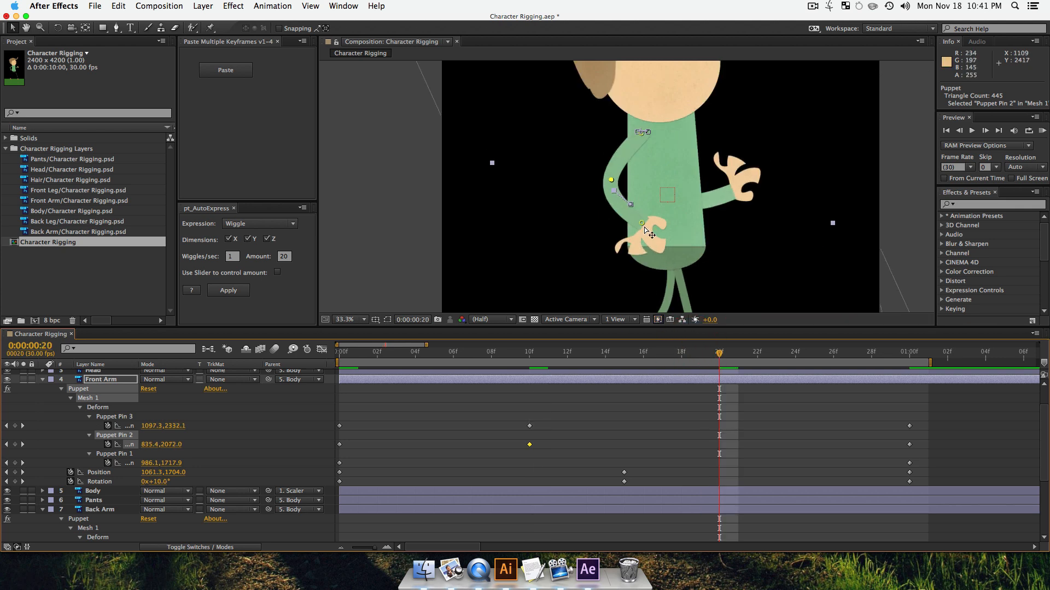
left_click_drag(646, 231, 645, 247)
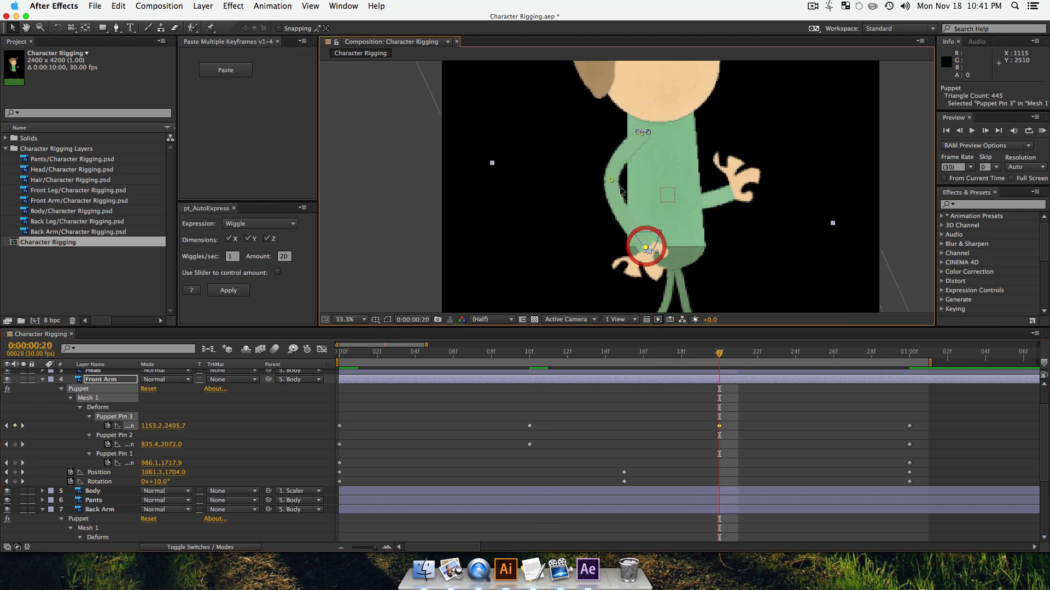
left_click_drag(611, 180, 623, 176)
left_click_drag(720, 354, 833, 358)
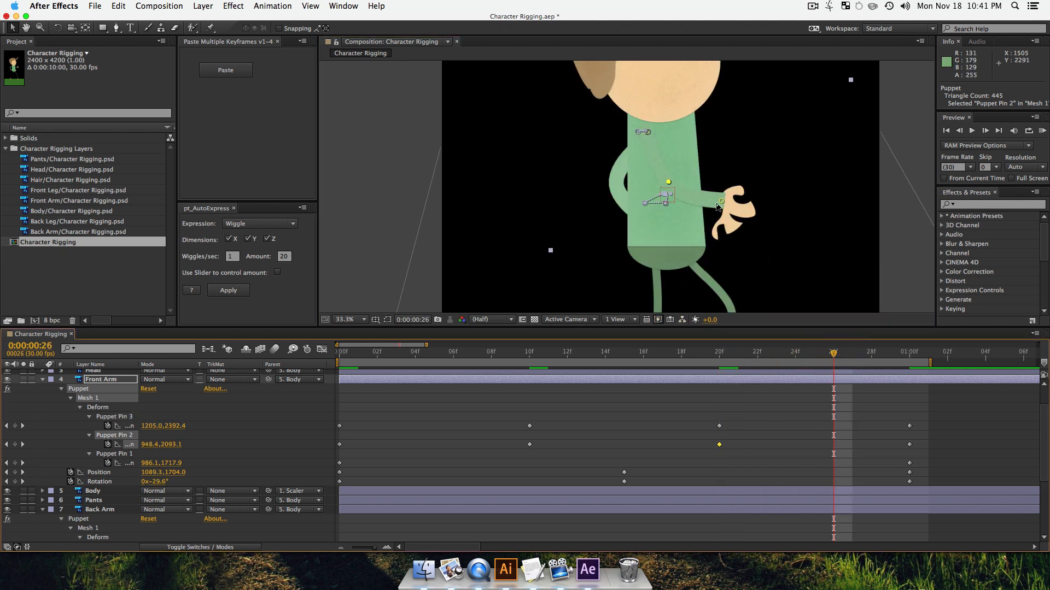
left_click_drag(721, 201, 677, 186)
- At frame 22, hide the Back Arm behind the body by moving Puppet Pin 3 to about 1235, 2433 and Puppet Pin 2 to about 1217, 1955
left_click_drag(834, 354, 757, 396)
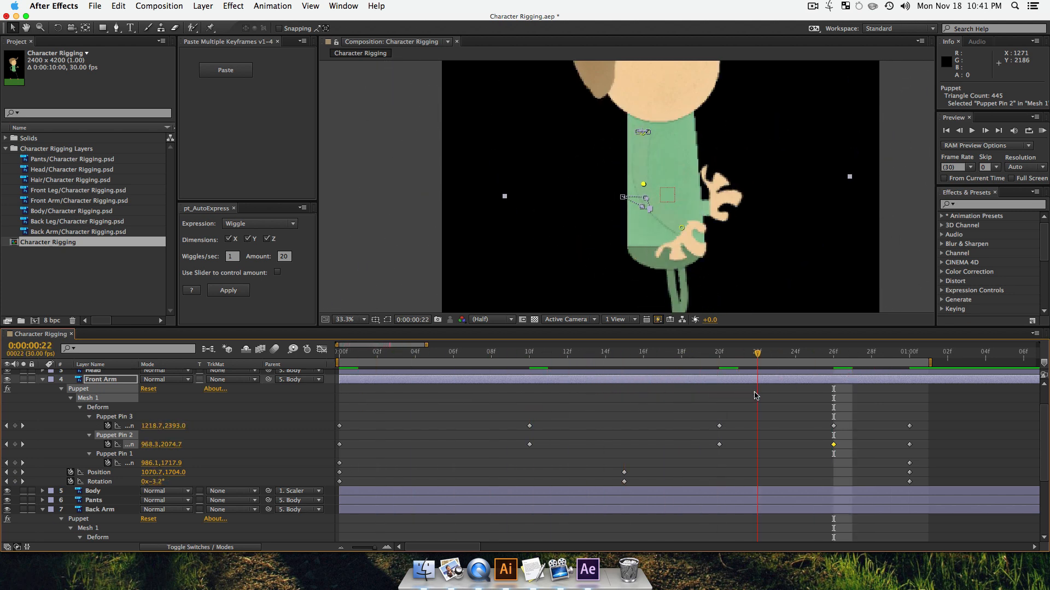
scroll(778, 455, "down", 4)
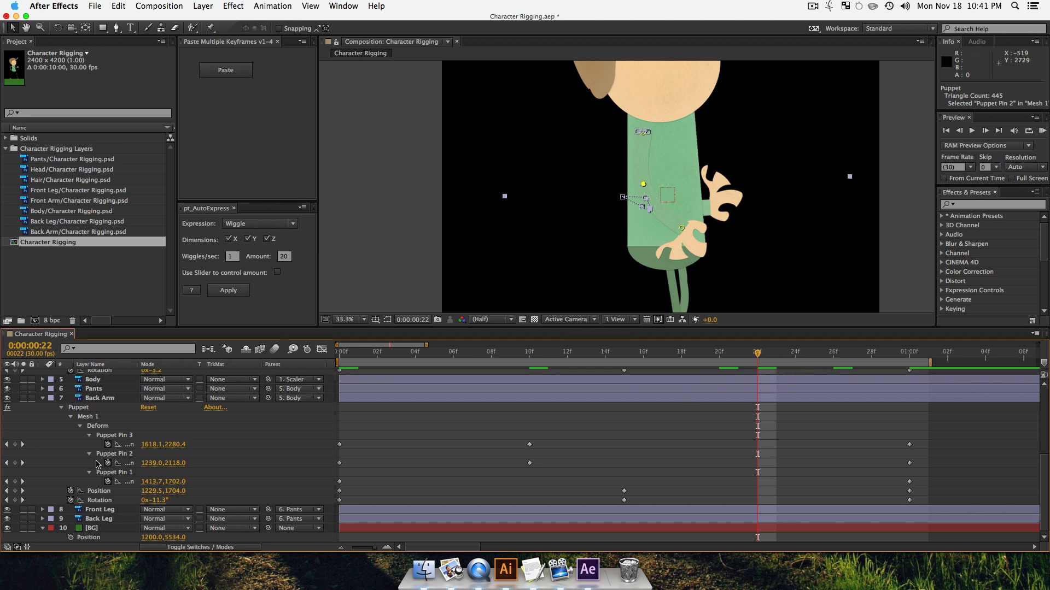
left_click(92, 409)
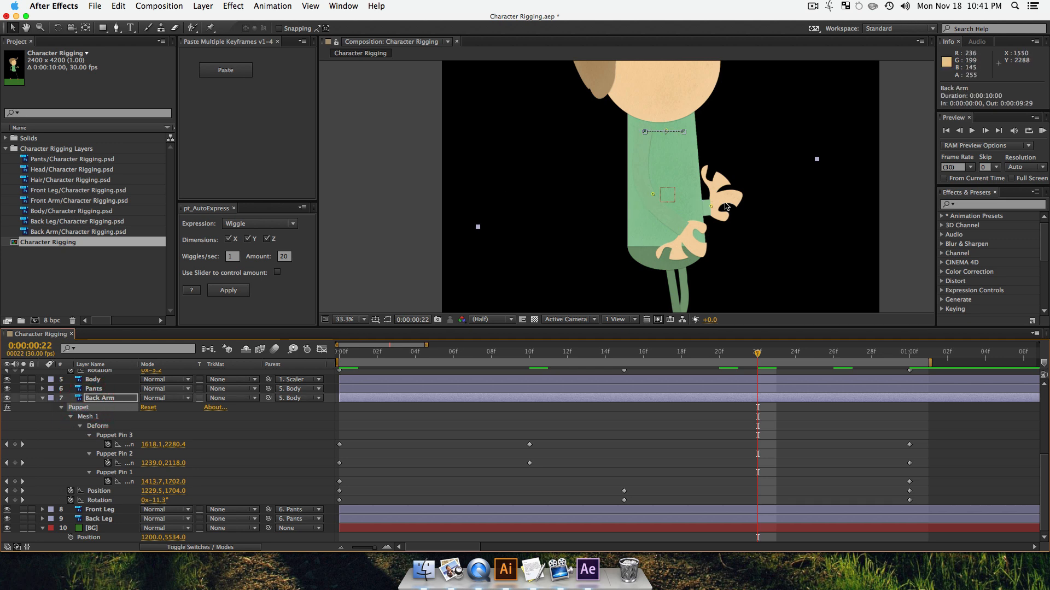
left_click_drag(710, 207, 662, 241)
left_click_drag(652, 194, 645, 171)
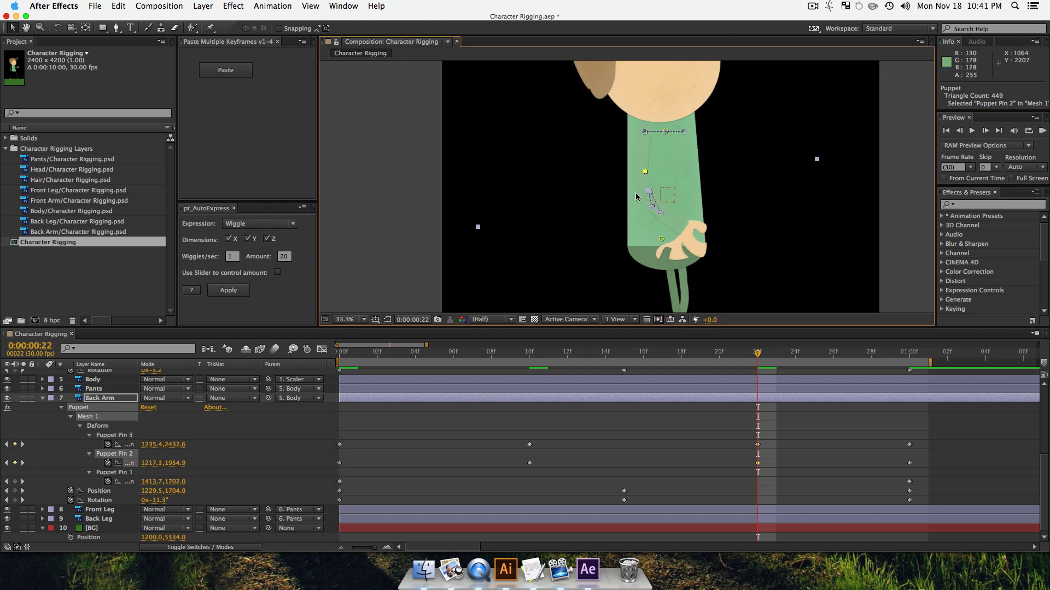
- At frame 28, try moving the Back Arm's Puppet Pin 3, undo that, and nudge Puppet Pin 2 to about 1214, 2102
left_click(743, 355)
left_click_drag(666, 374, 876, 386)
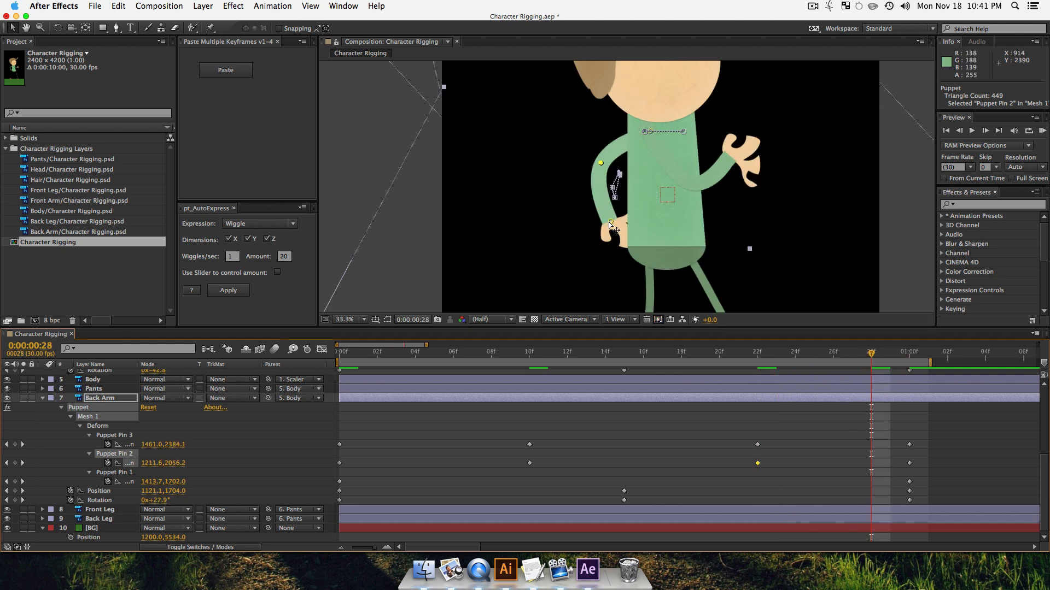
left_click_drag(612, 224, 585, 225)
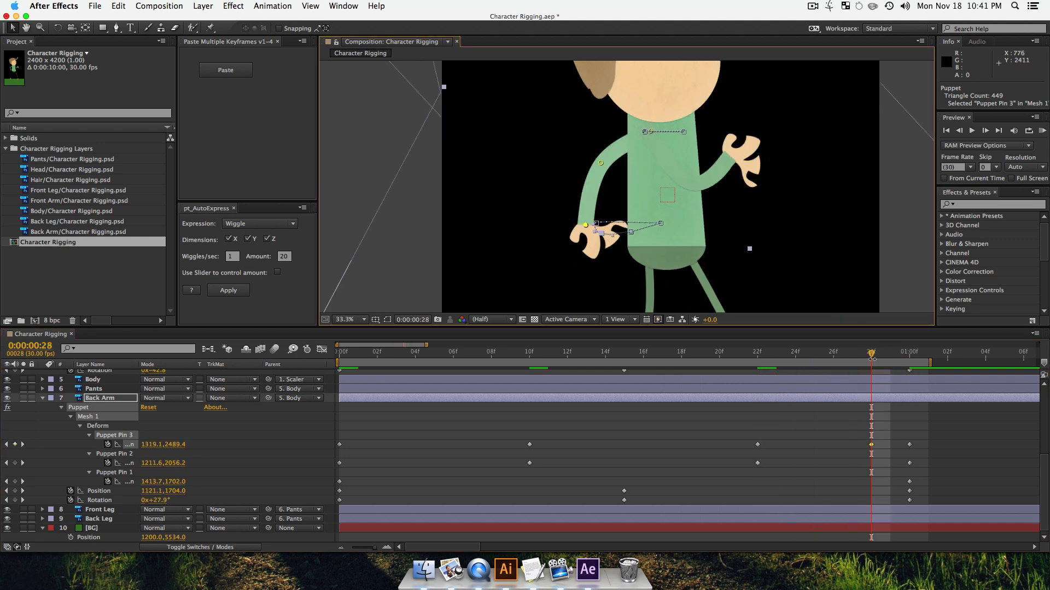
left_click_drag(888, 357, 904, 358)
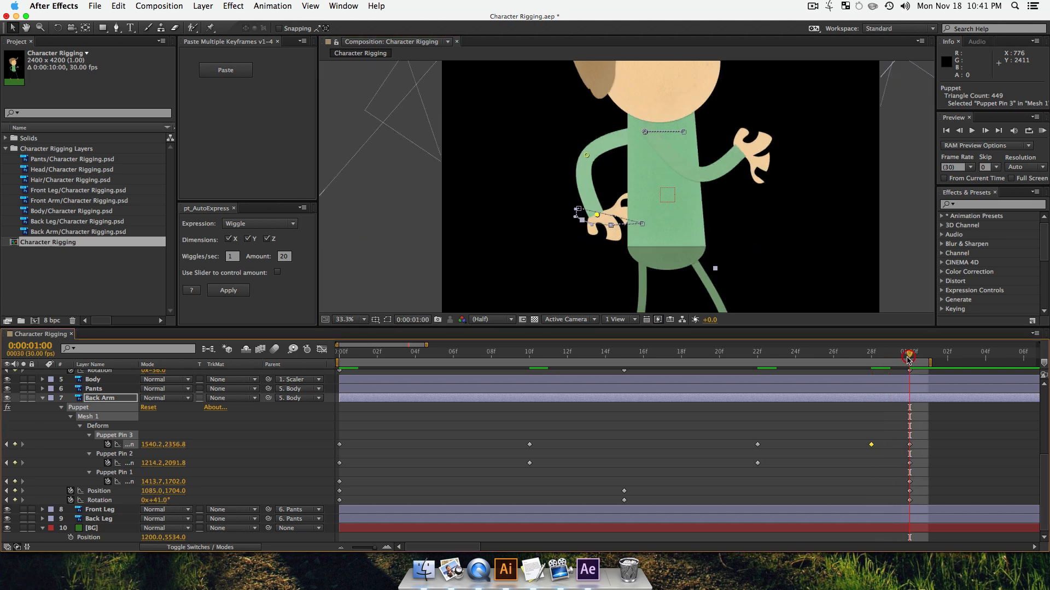
key("super+z")
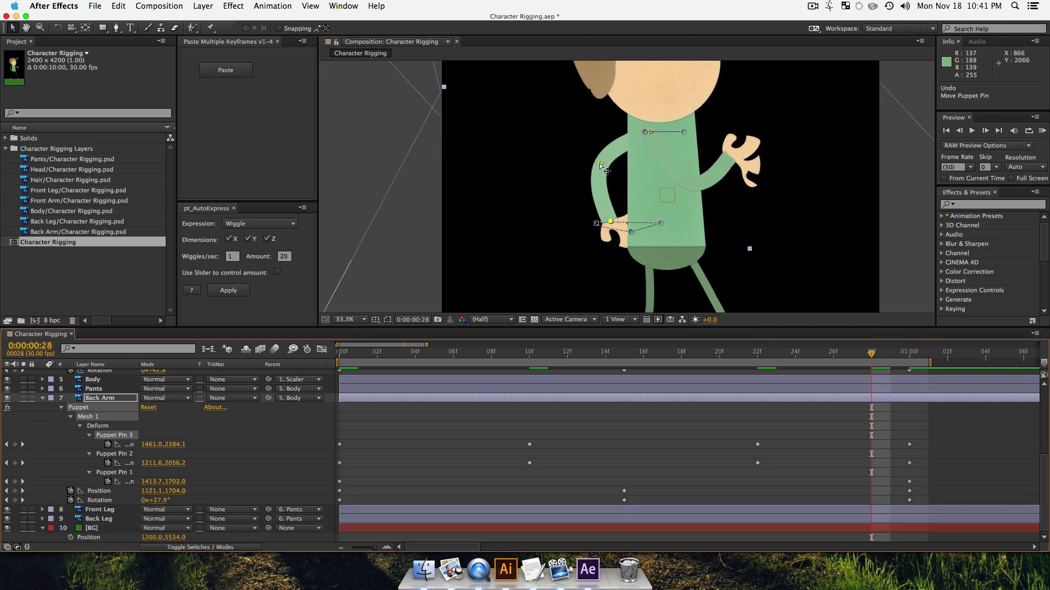
left_click_drag(601, 164, 598, 169)
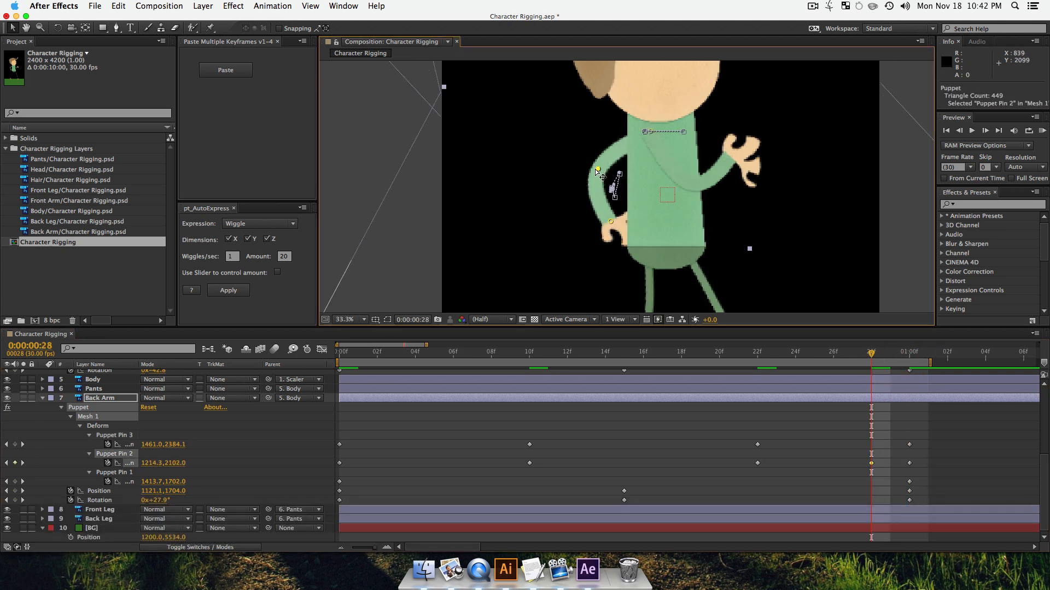
- Bring the whole character into view, deselect everything, and play back the walk cycle from the first frame
left_click(890, 358)
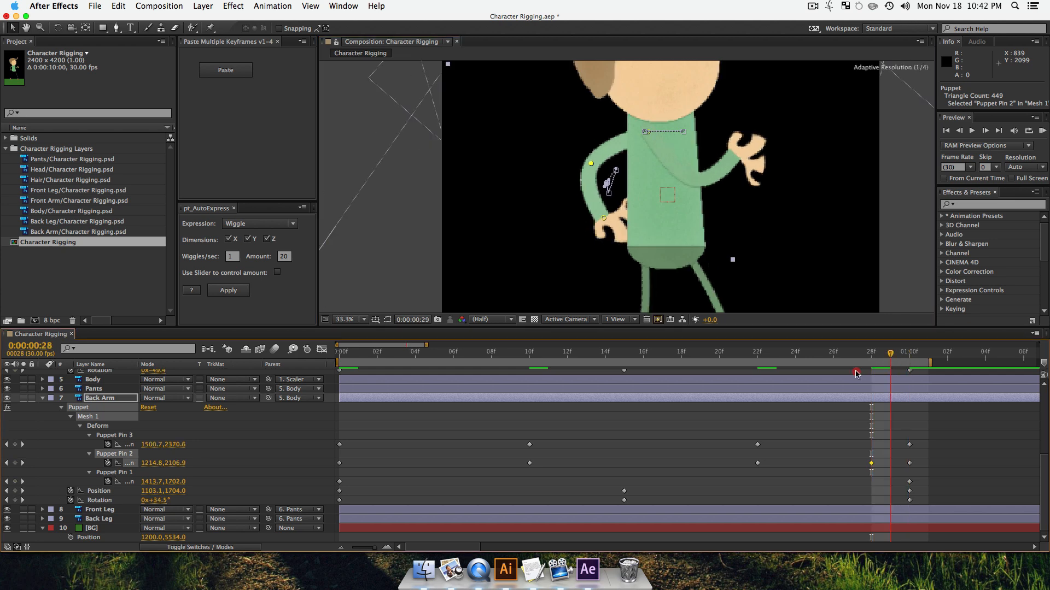
left_click(548, 356)
key("alt+z")
left_click(656, 190, "alt")
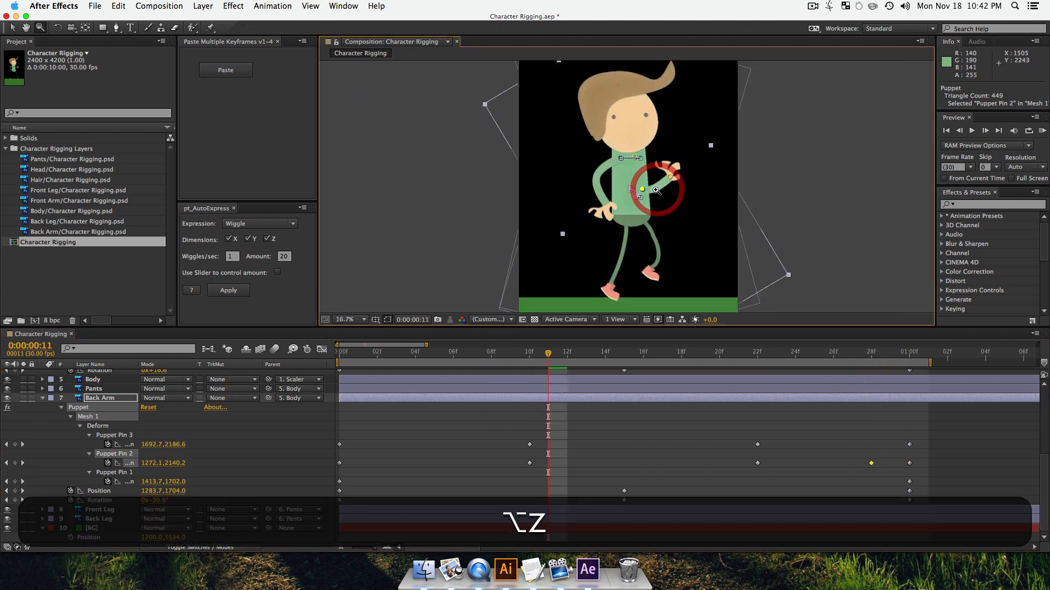
left_click_drag(510, 356, 293, 373)
key("F2")
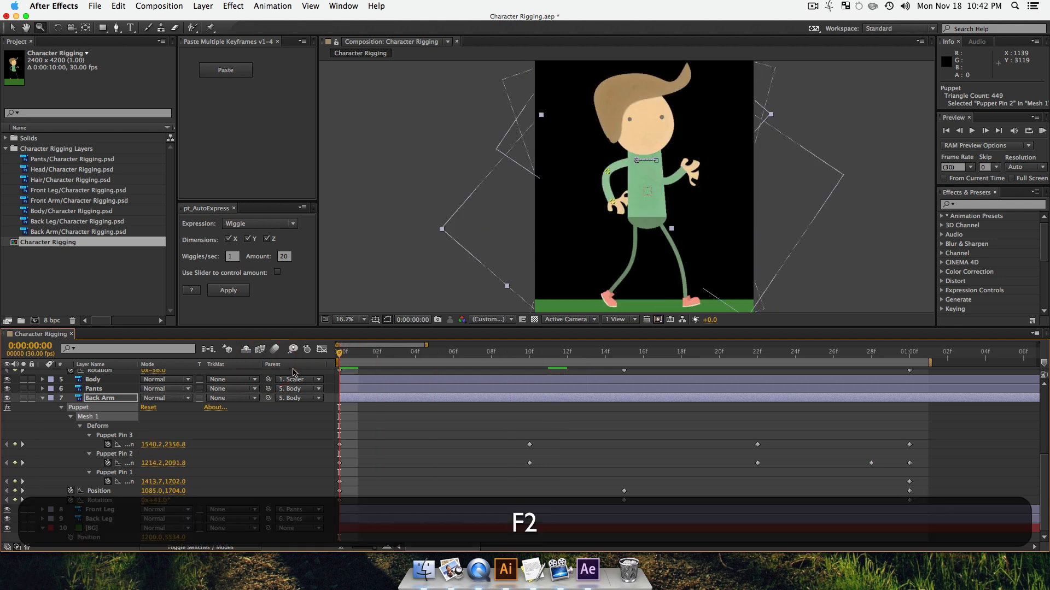
key("space")
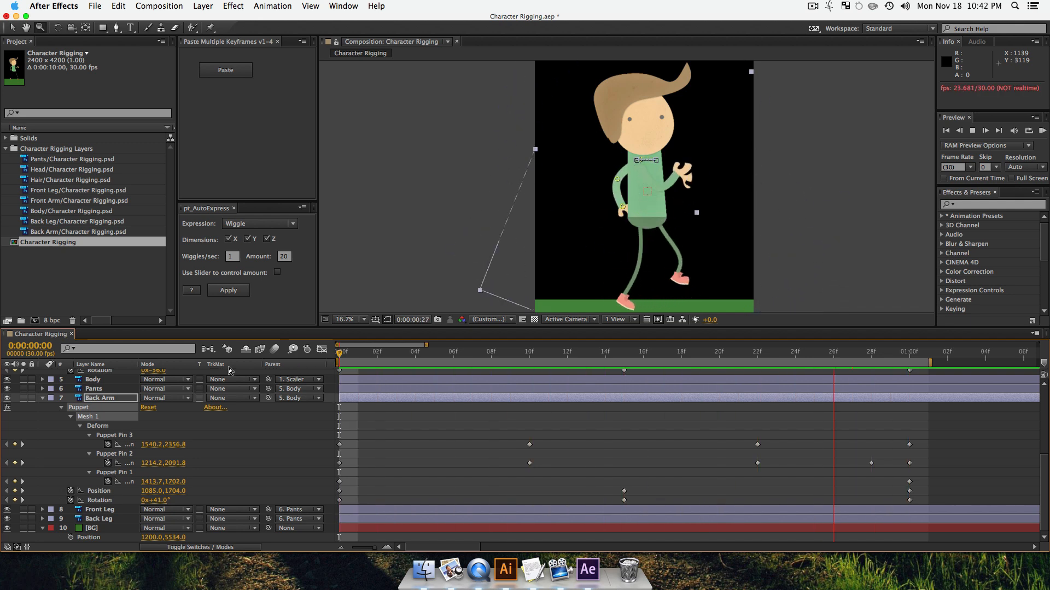
key("space")
- Collapse the keyframed properties of the Back Arm and Front Arm layers and clear the selection
left_click(96, 400)
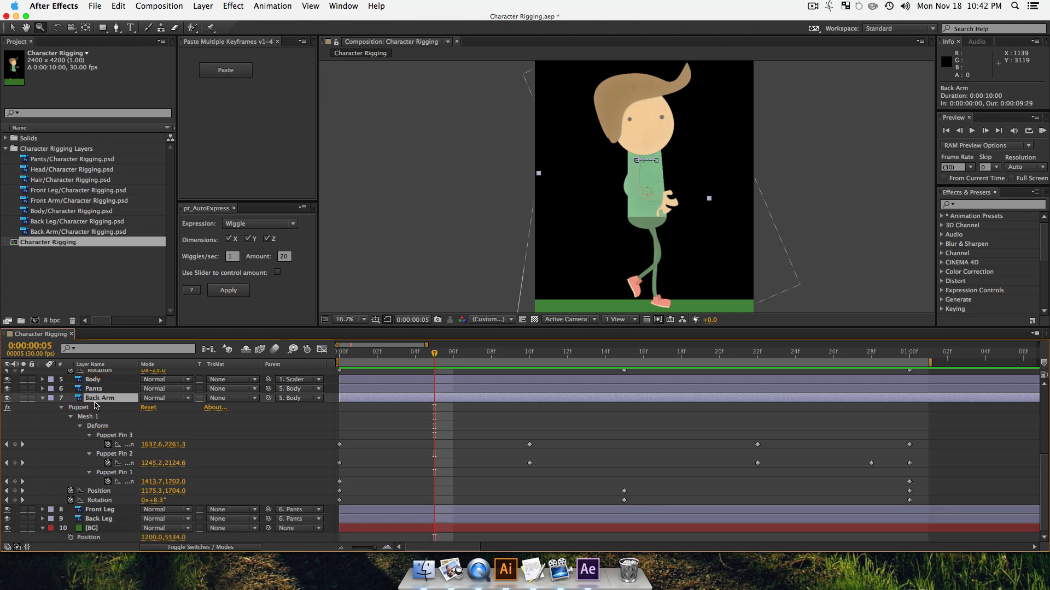
key("u")
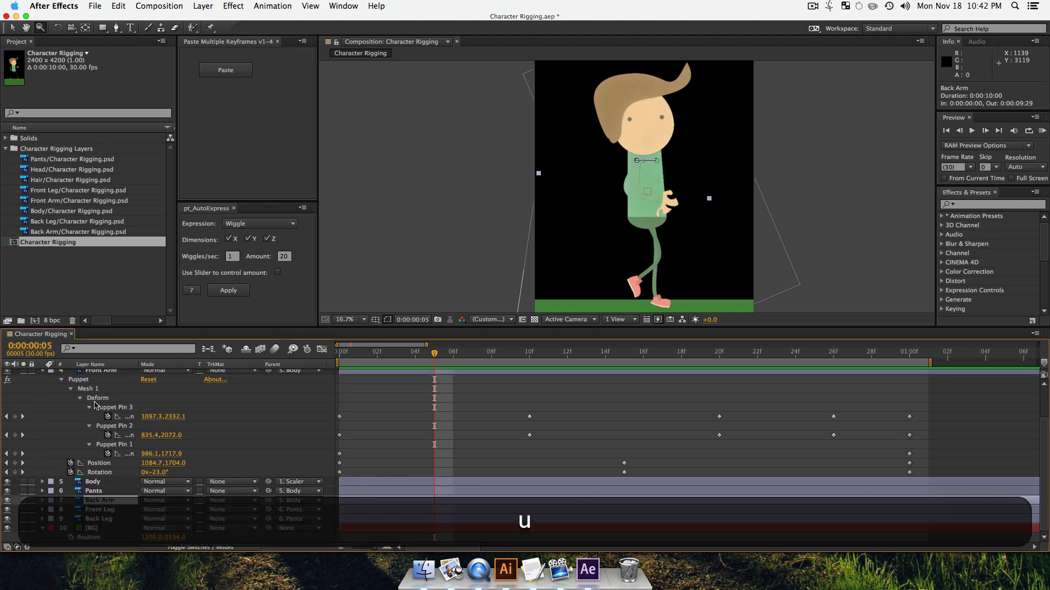
left_click(103, 374)
key("u")
left_click(131, 504)
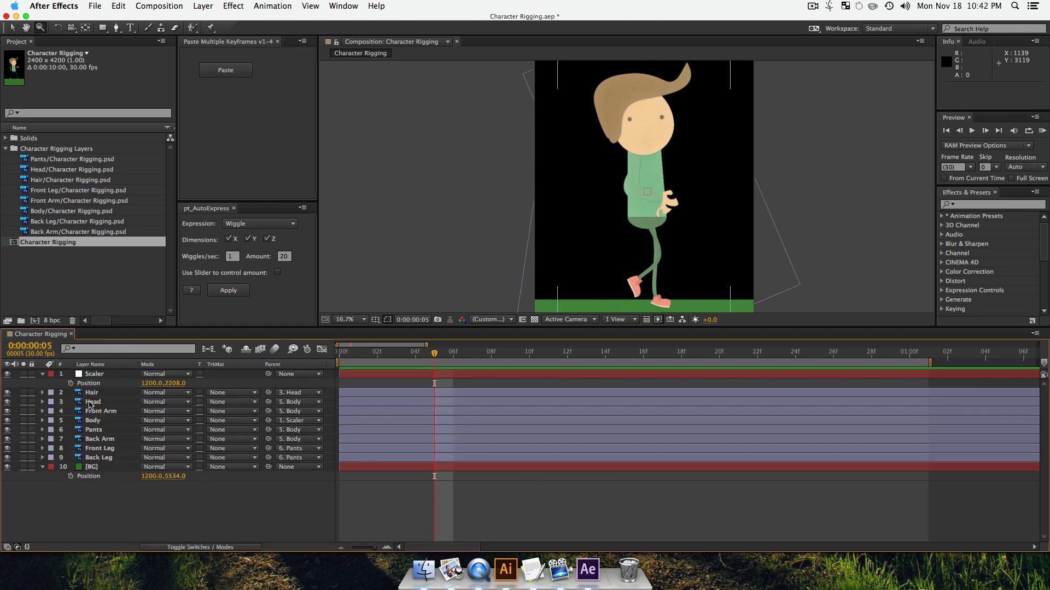
- Keyframe the Head layer's rotation at -7° on the first frame and again at 0:00:01:00
left_click(91, 404)
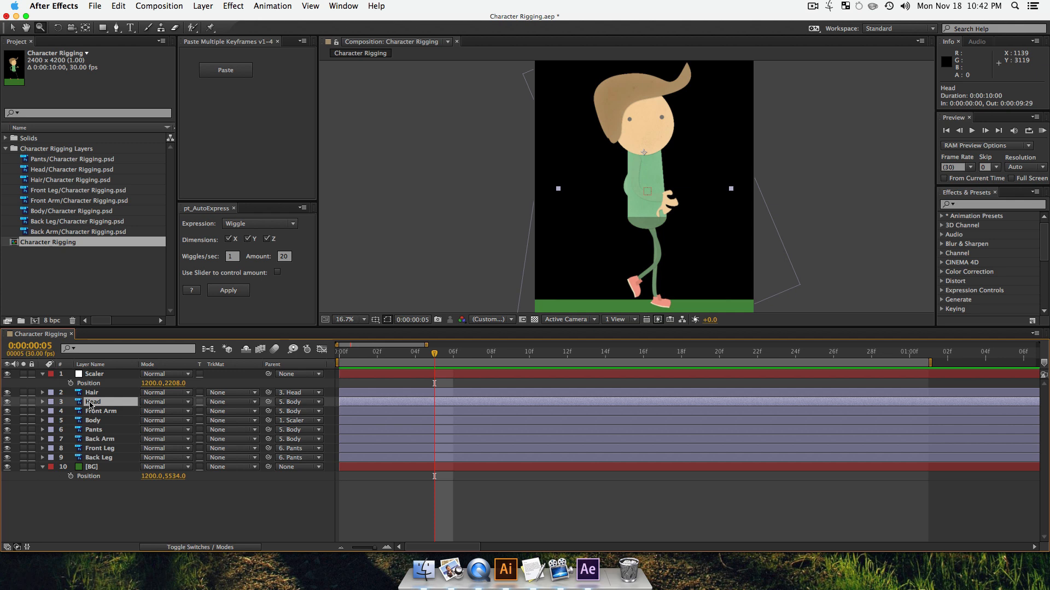
key("r")
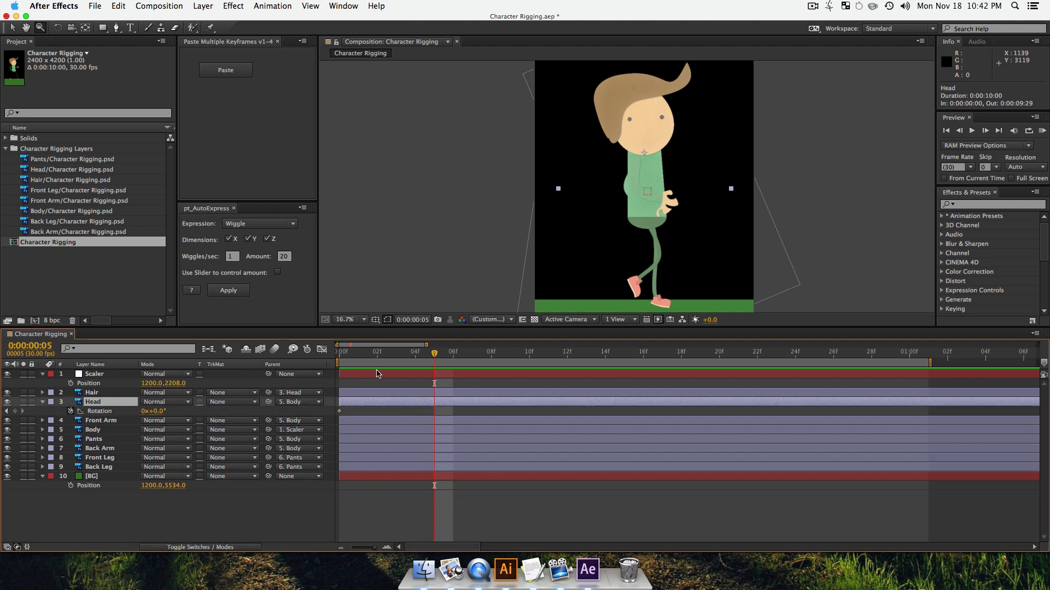
left_click_drag(363, 352, 312, 366)
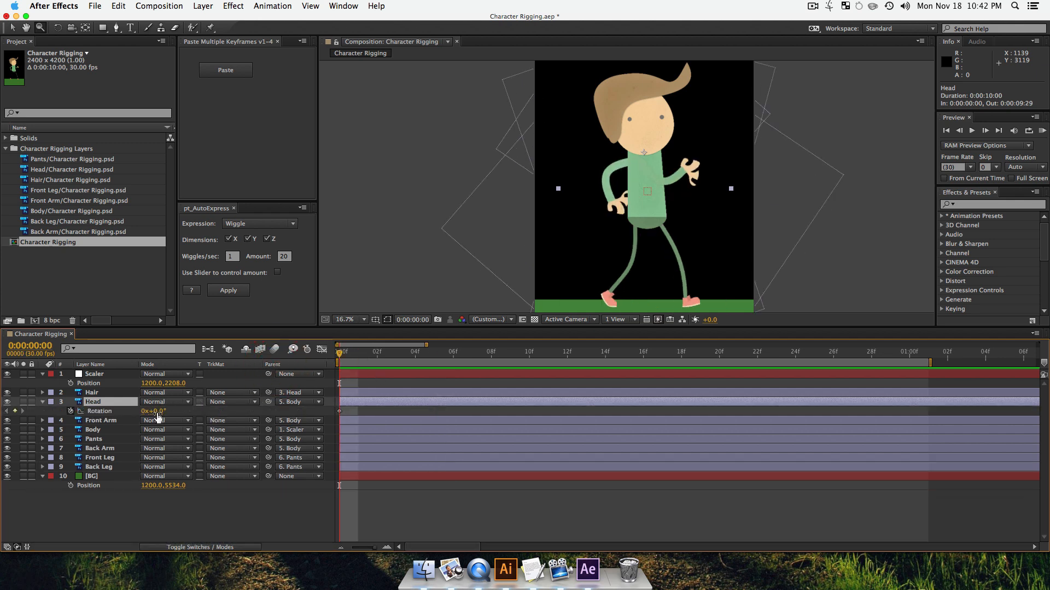
left_click_drag(157, 410, 153, 411)
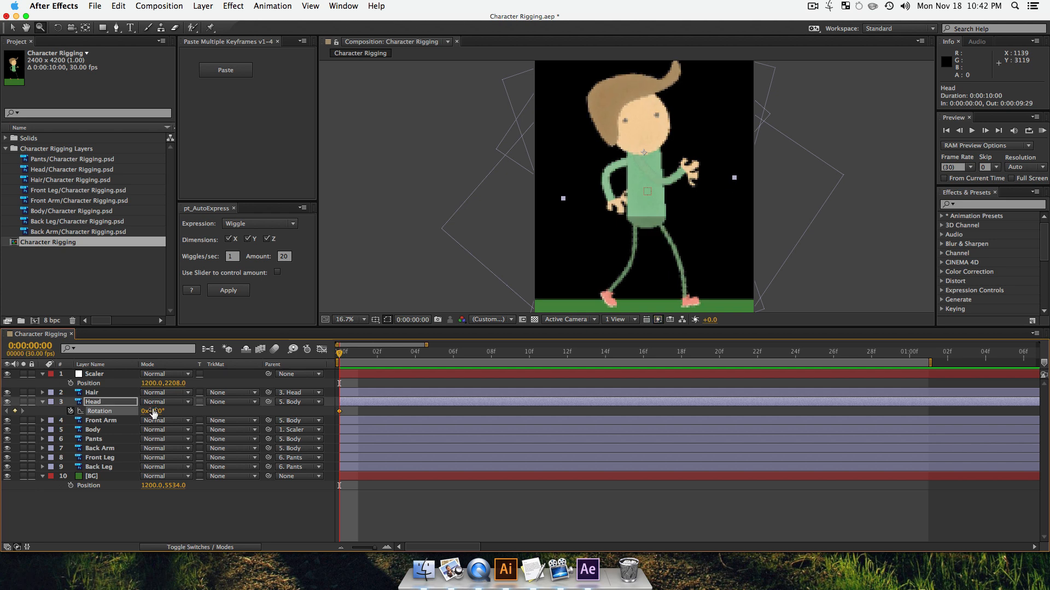
left_click(98, 404)
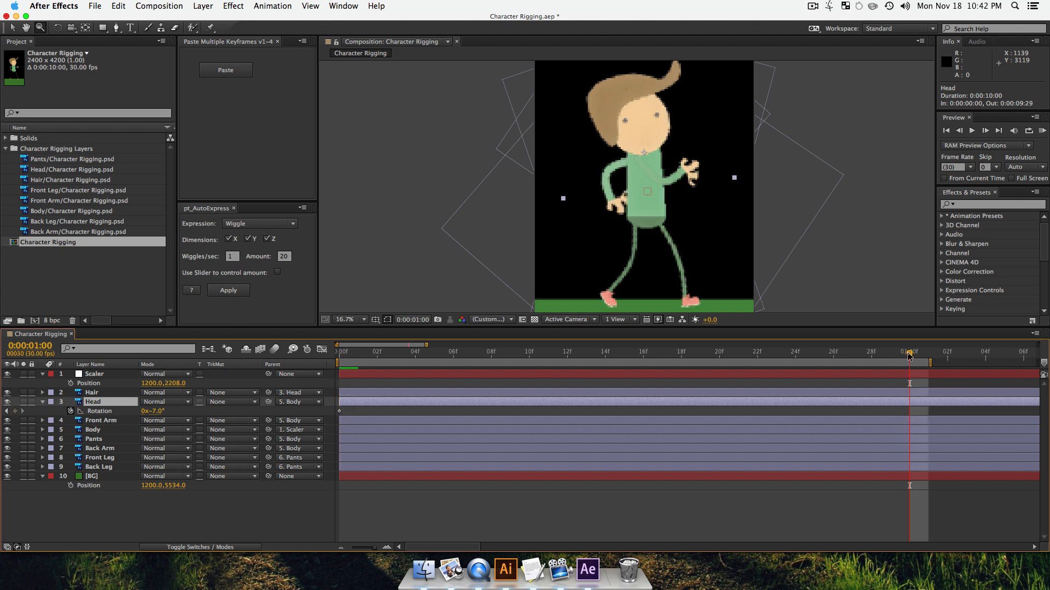
left_click(14, 411)
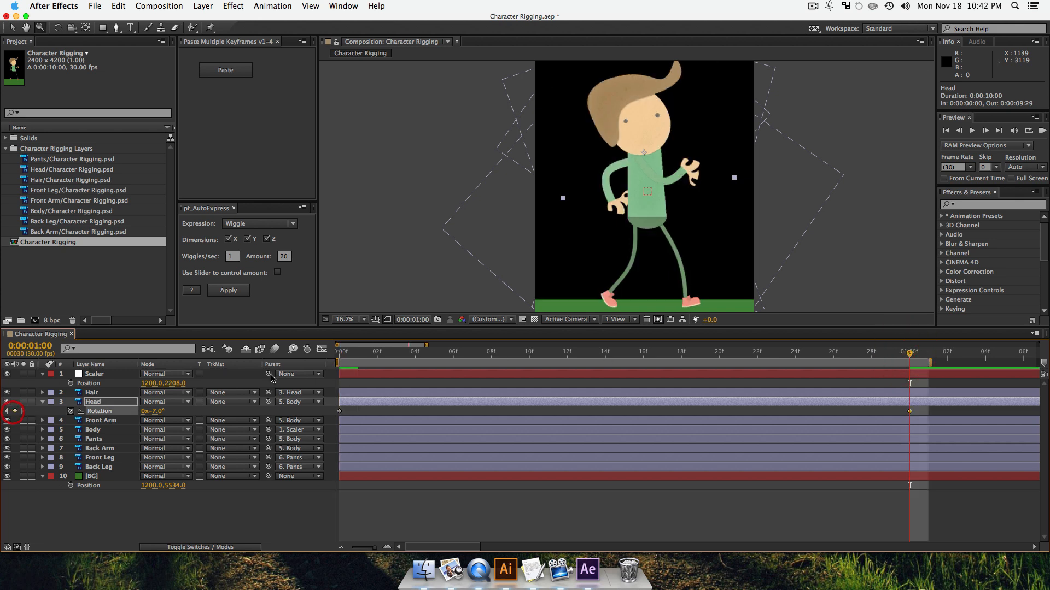
- At frame 15, set the Head's rotation to +5°, return to the first frame and clear the selection
left_click_drag(681, 354, 624, 354)
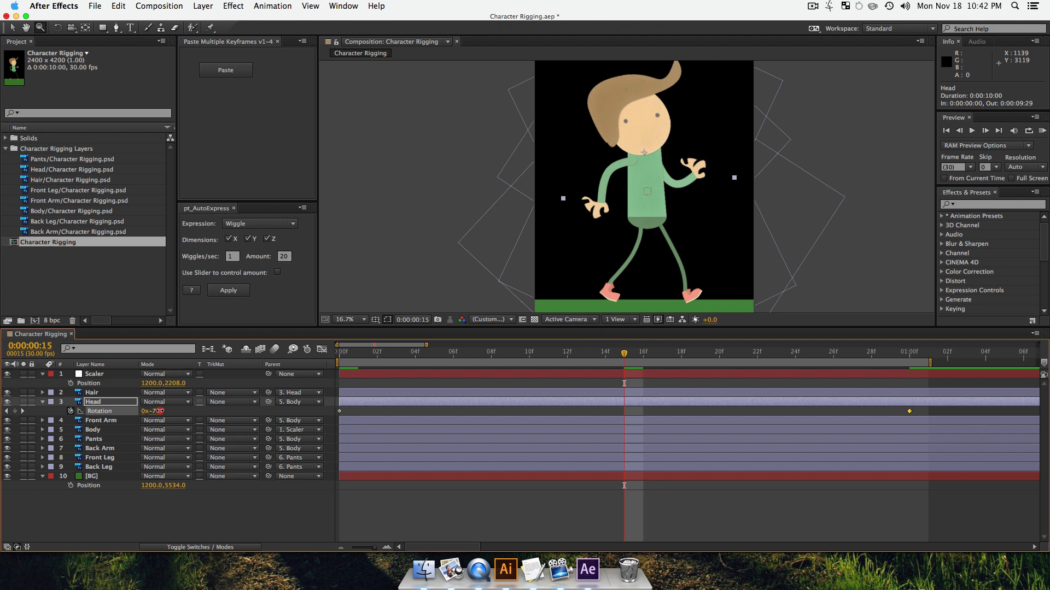
left_click_drag(159, 411, 166, 412)
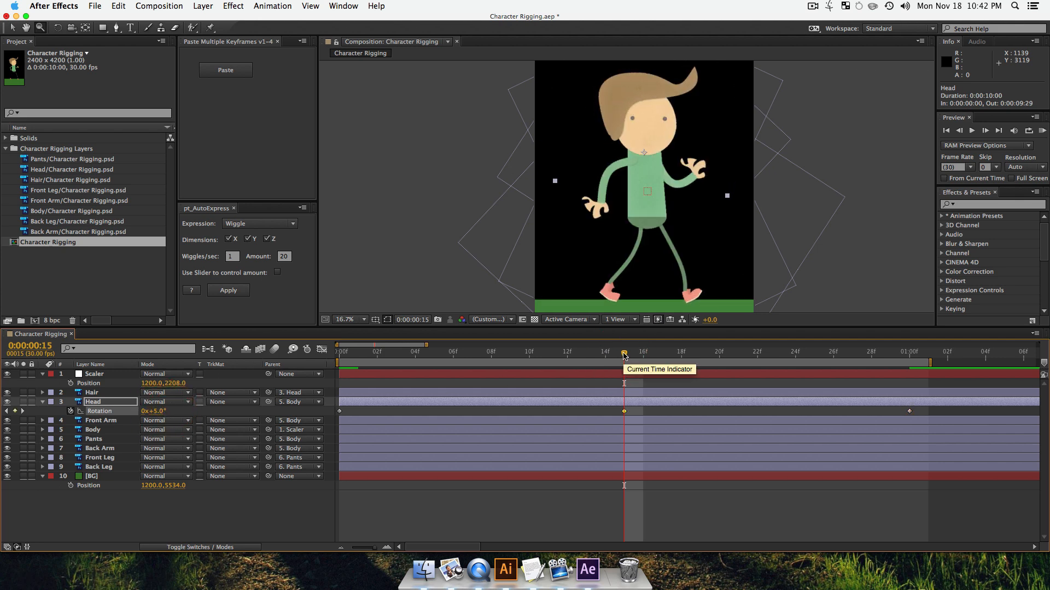
left_click_drag(623, 355, 251, 428)
left_click(141, 526)
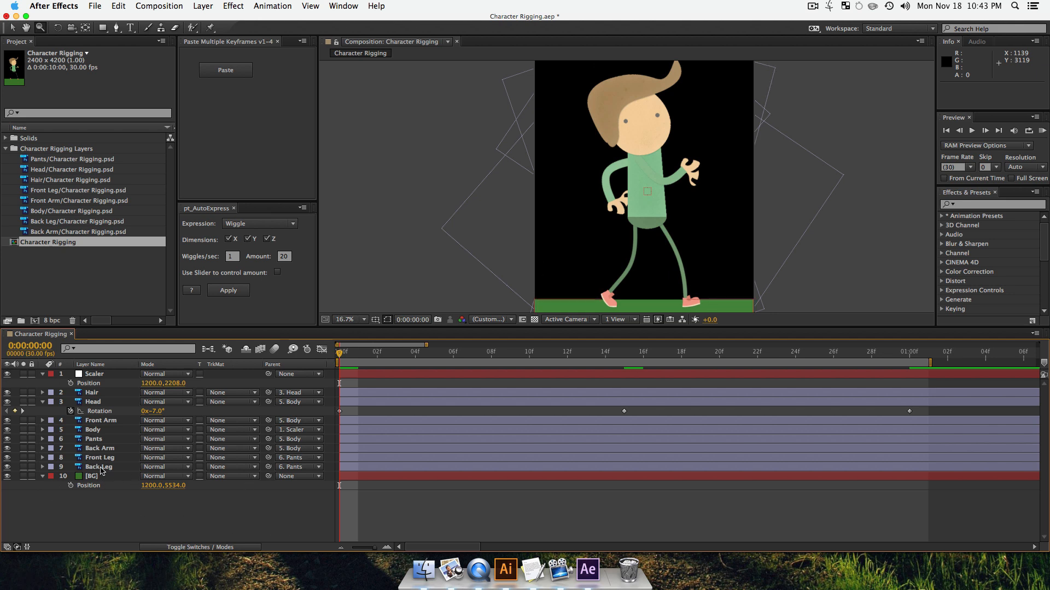
- Turn the BG layer into a guide layer and deselect it
left_click(94, 479)
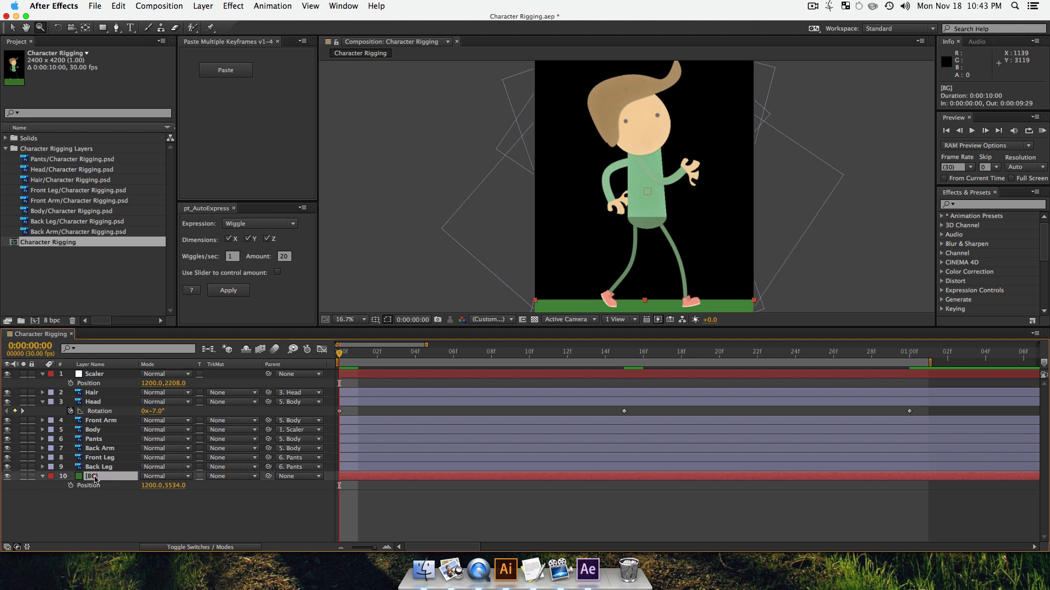
right_click(94, 478)
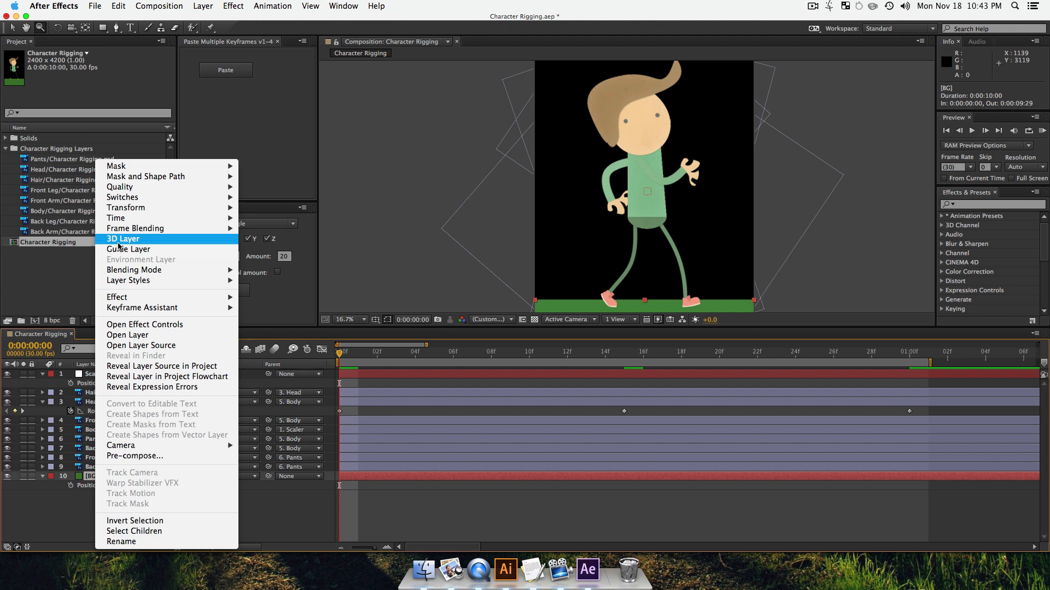
left_click(127, 250)
left_click(110, 504)
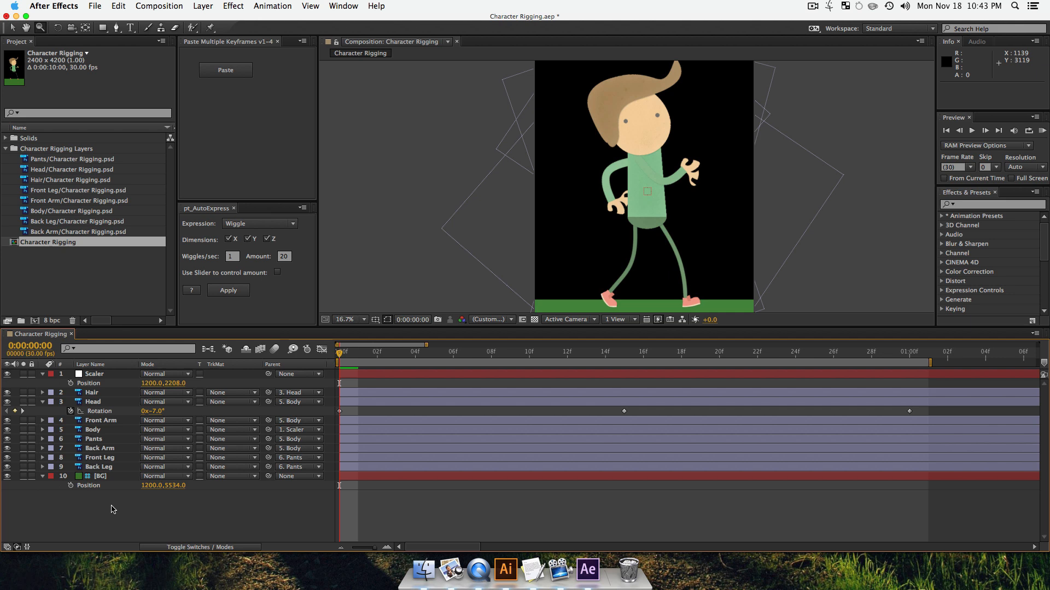
- Select all character layers from Hair to Back Leg and reveal their keyframed properties across the whole timeline
left_click_drag(593, 244, 591, 190)
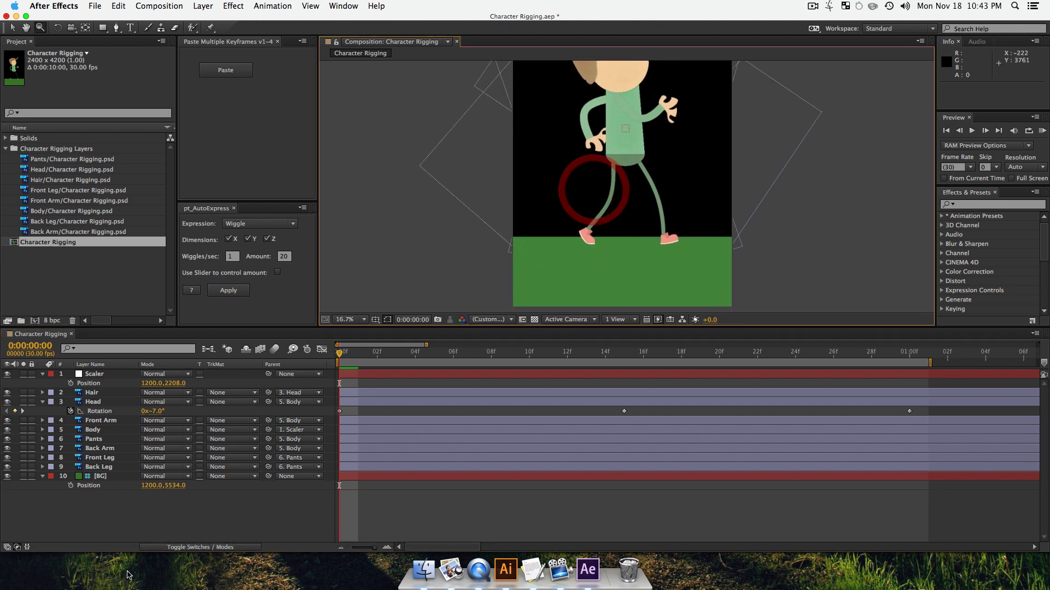
left_click(128, 569)
left_click(94, 475)
key("shift")
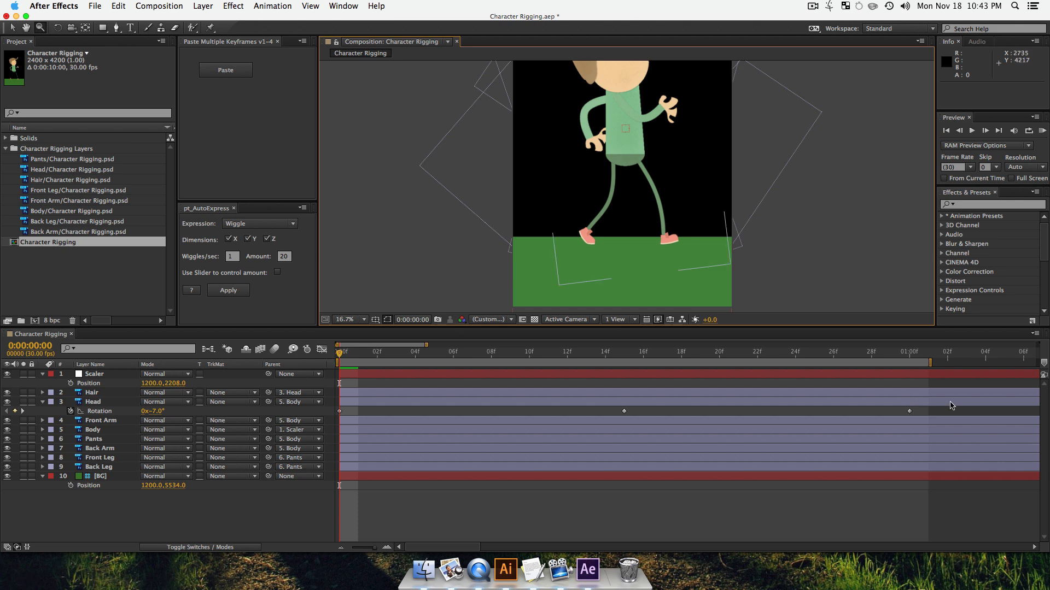
left_click_drag(361, 550, 344, 549)
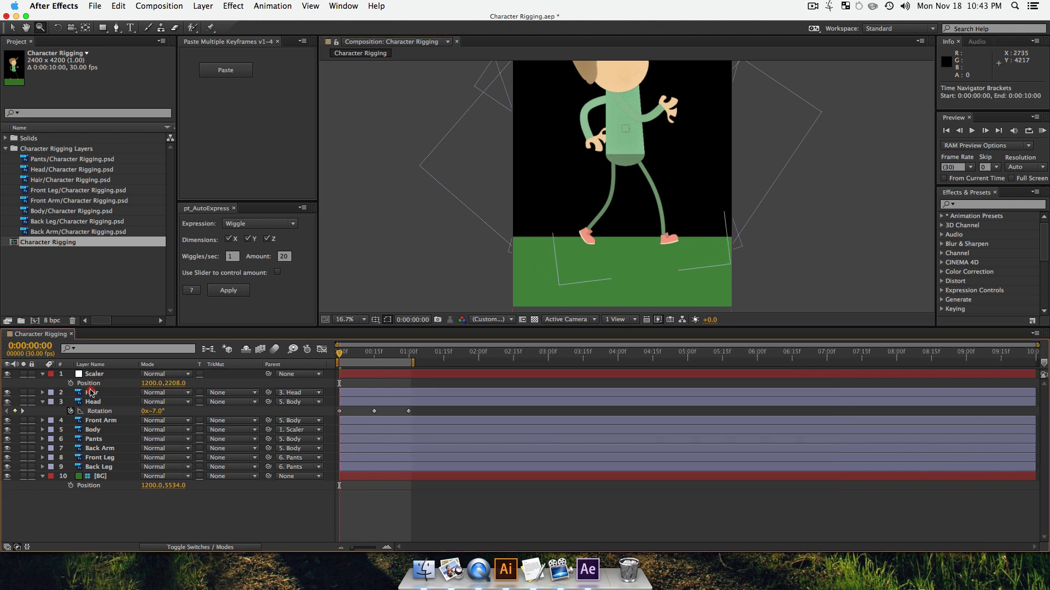
left_click(91, 392)
left_click(94, 466, "shift")
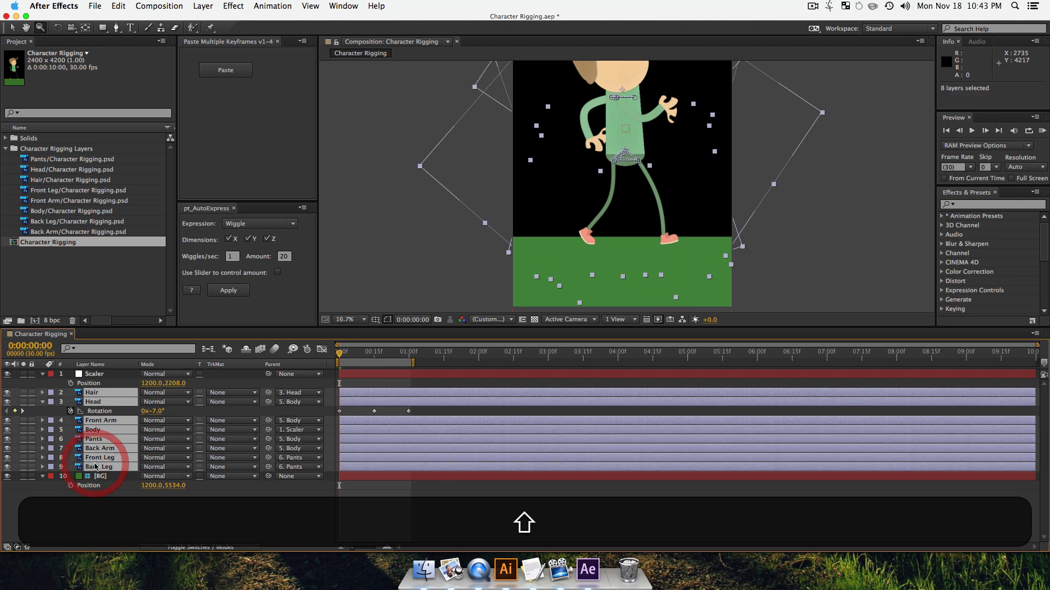
key("u")
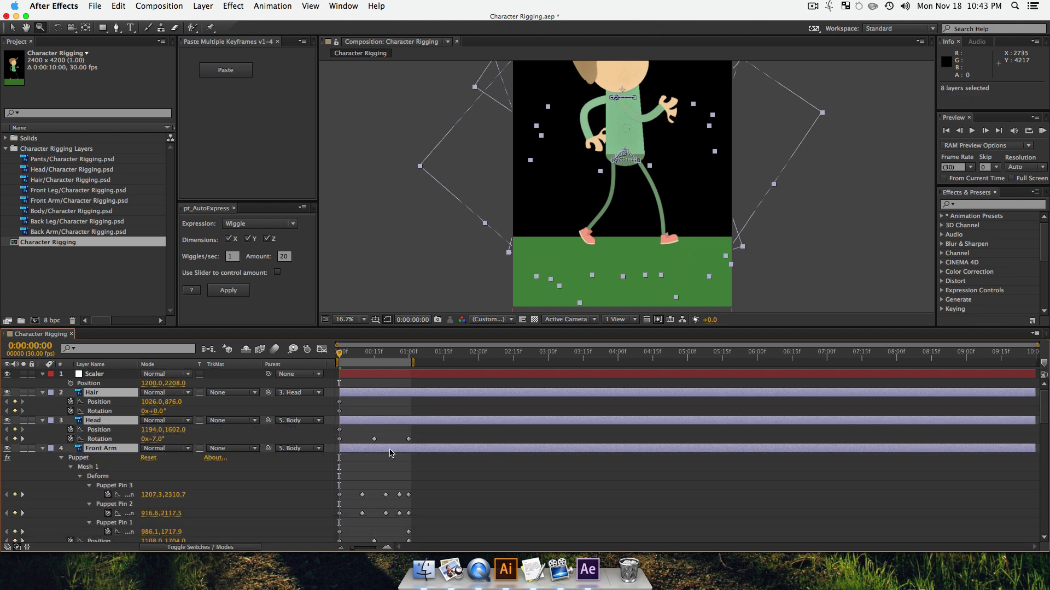
- Select every keyframe on the character layers from Hair to Back Leg, including all puppet pin, position and rotation keyframes
scroll(381, 460, "down", 15)
scroll(381, 462, "up", 10)
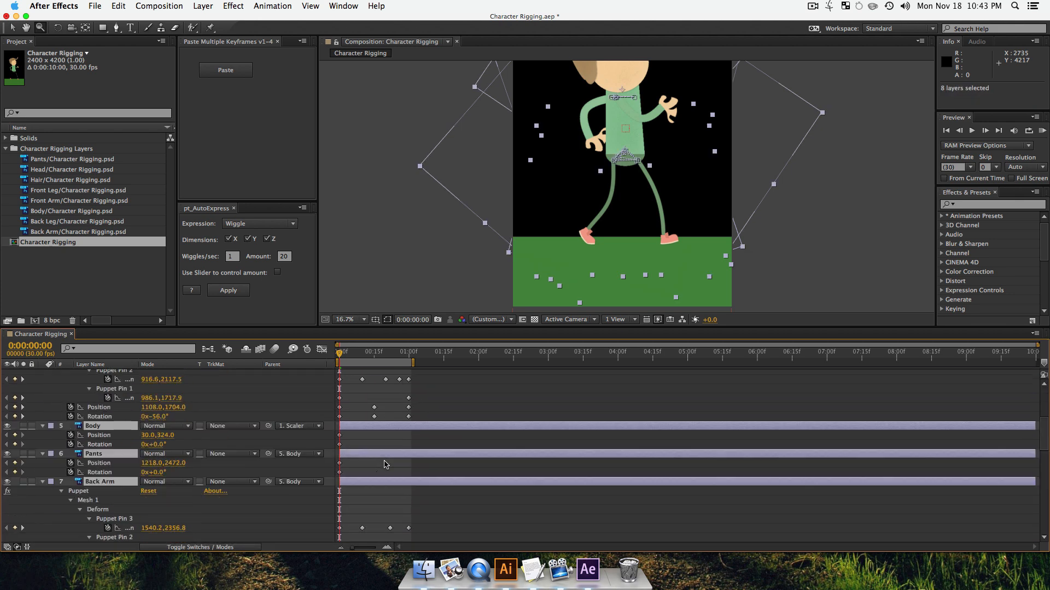
scroll(386, 464, "down", 10)
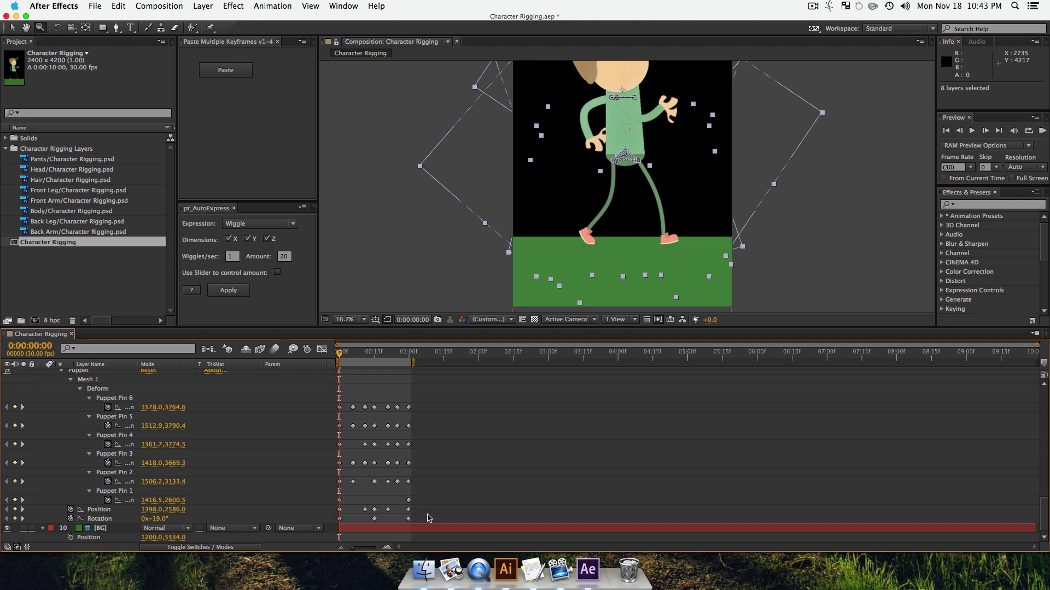
left_click_drag(422, 523, 380, 417)
scroll(377, 421, "down", 10)
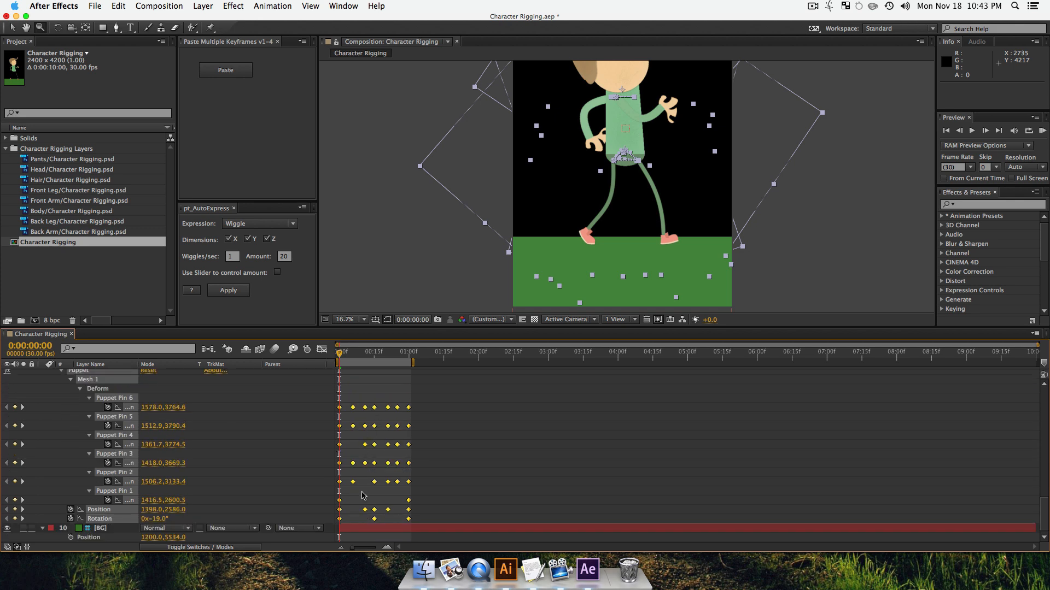
scroll(361, 492, "up", 10)
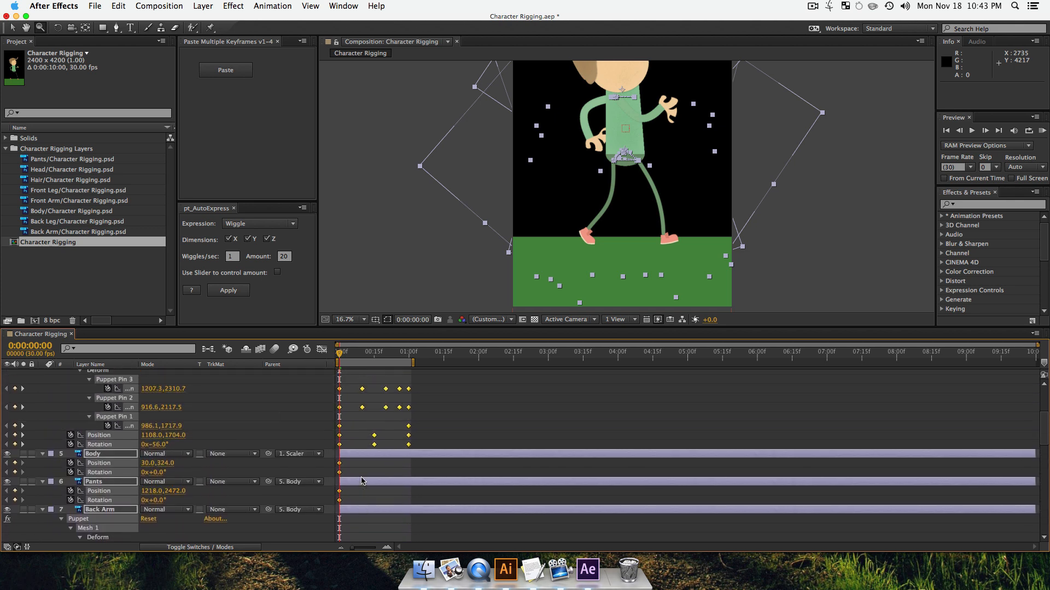
scroll(362, 481, "up", 8)
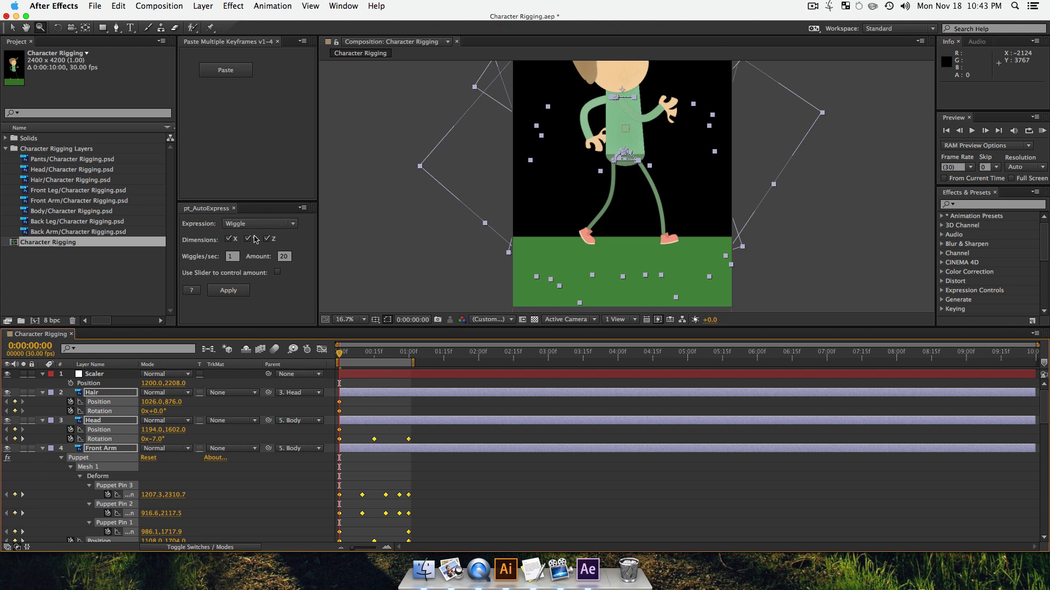
- Apply a Loop expression to the selected properties with pt_AutoExpress, using continue before the keys and cycle after the keys
left_click(293, 224)
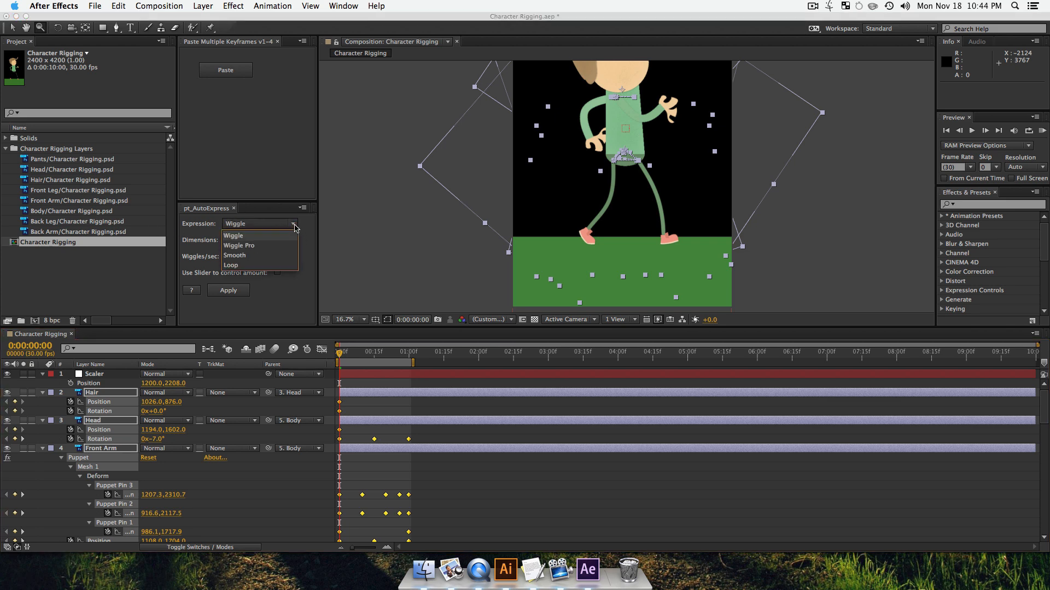
left_click(233, 265)
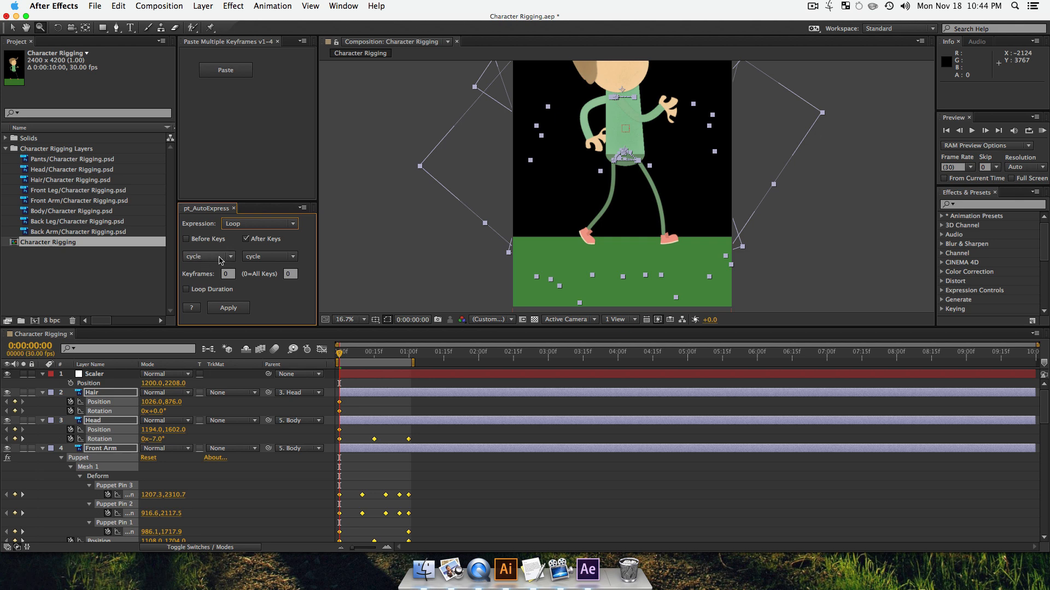
left_click(220, 260)
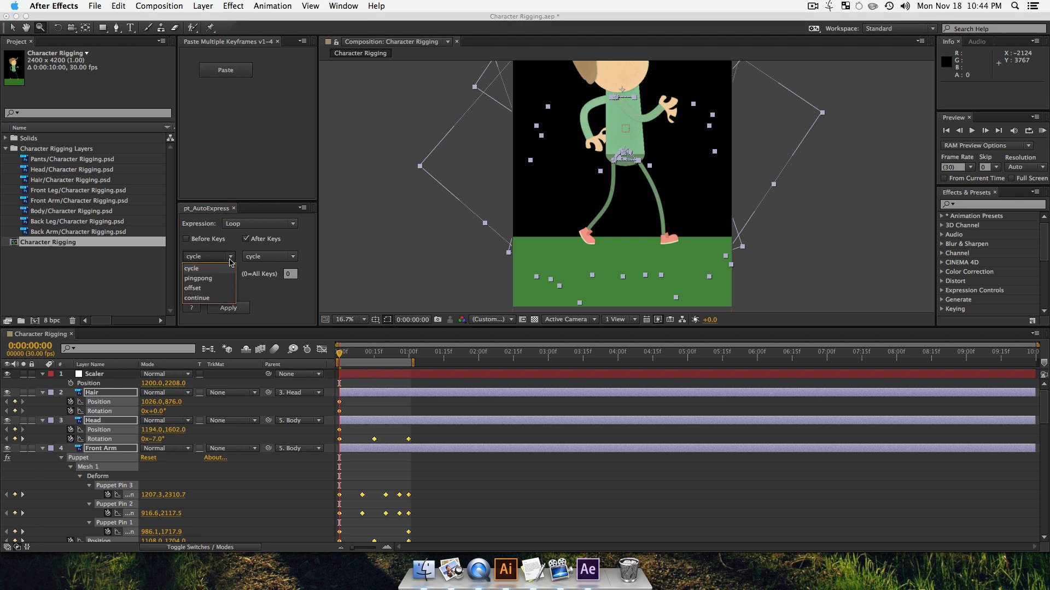
left_click(196, 298)
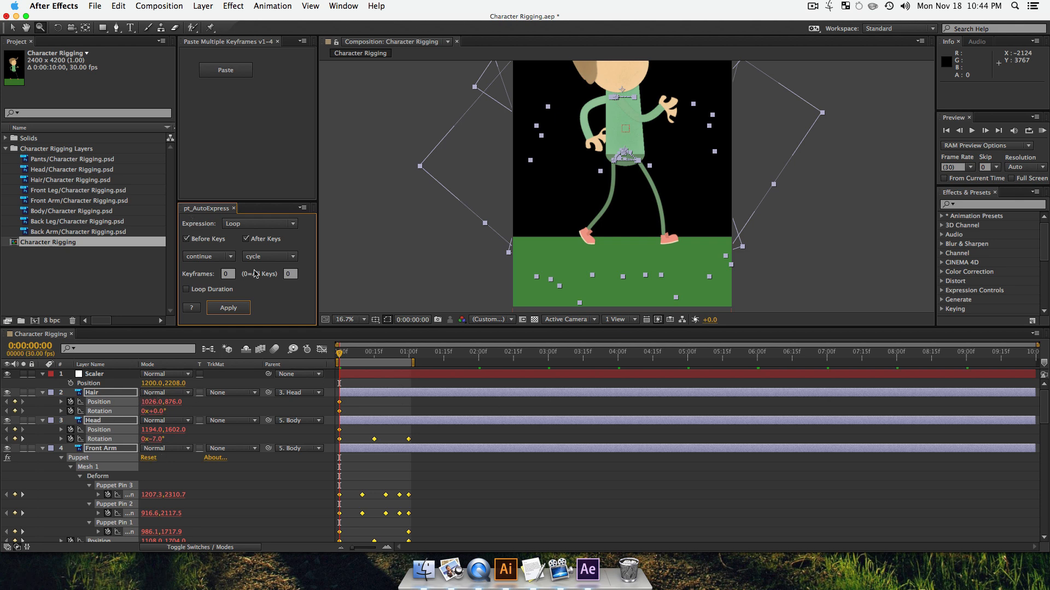
- Extend the work area to the end of the composition and preview the looping walk cycle
left_click_drag(413, 362, 1035, 354)
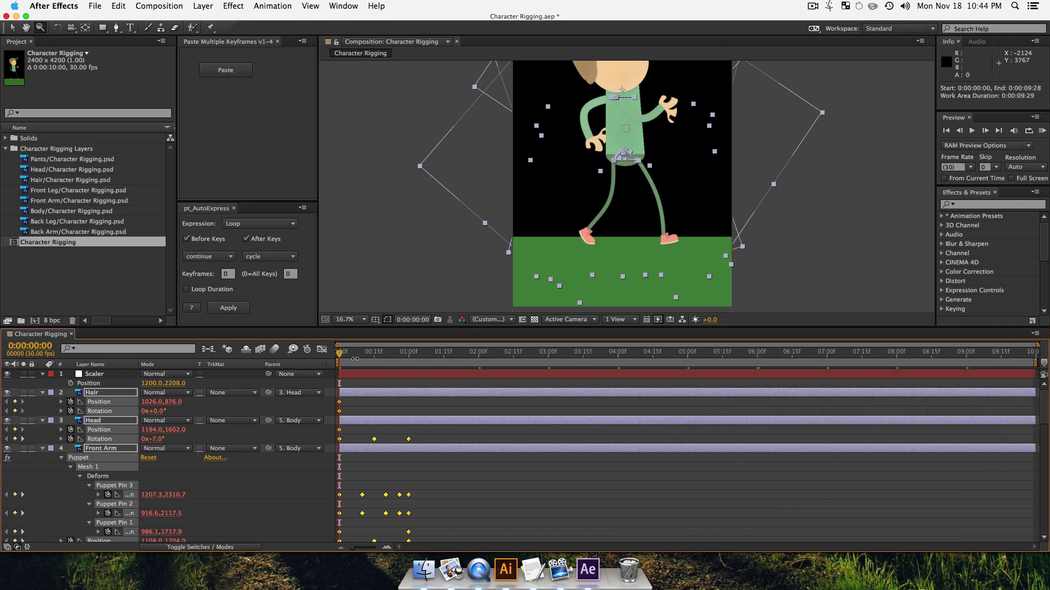
key("space")
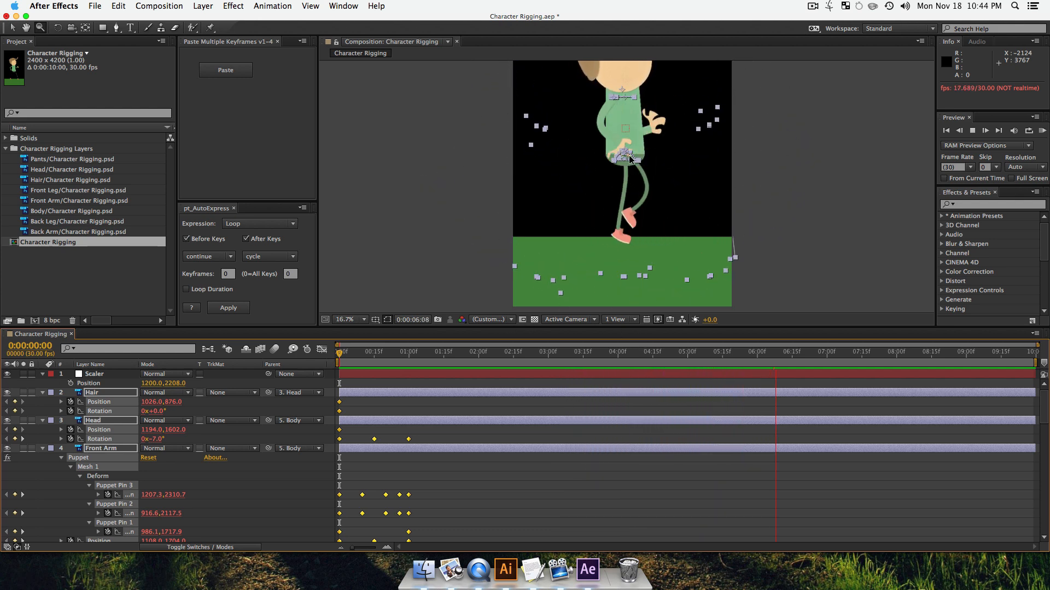
key("space")
- Bring the whole character into view and play back the looped walk again from the first frame
key("v")
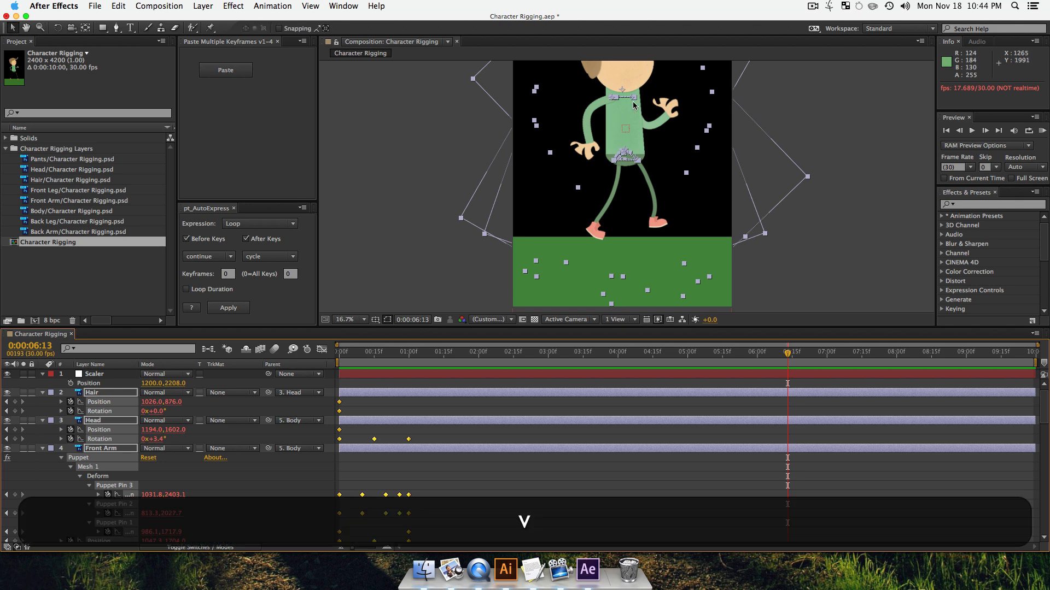
left_click_drag(639, 90, 633, 137)
key("z")
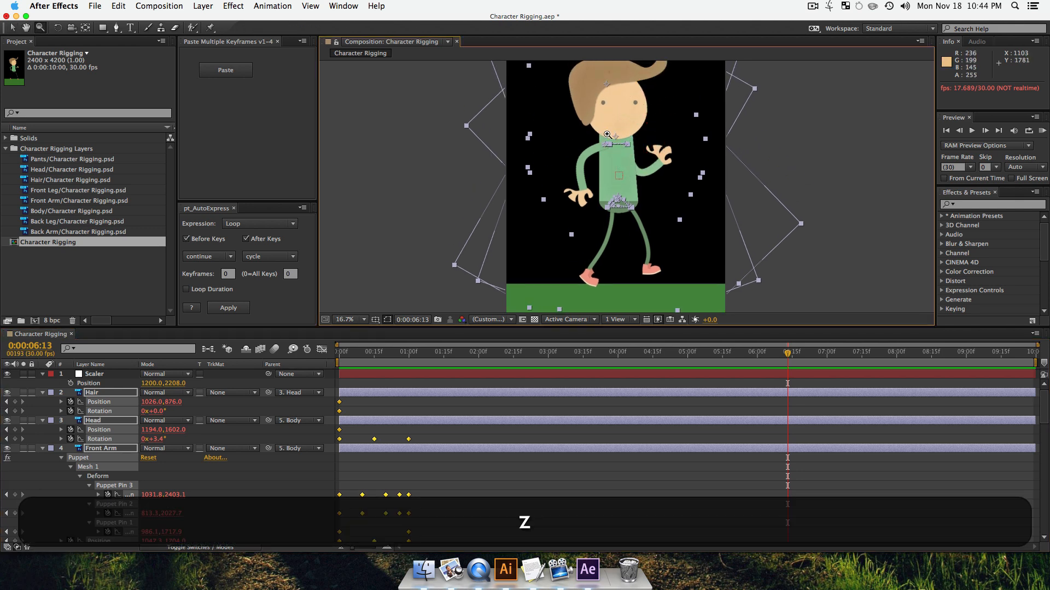
left_click(605, 134)
left_click_drag(605, 189, 597, 143)
key("z")
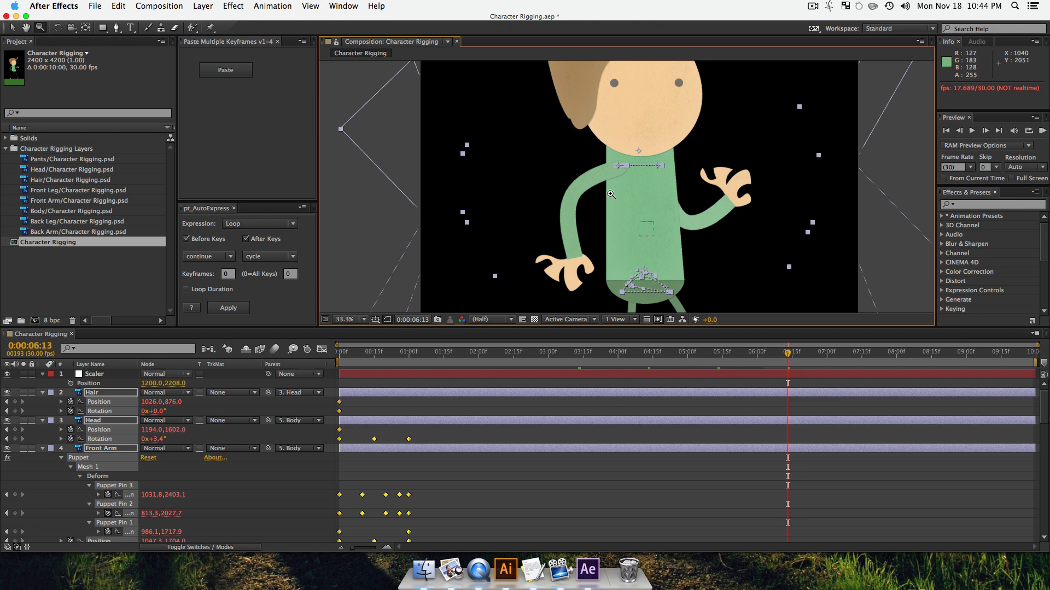
left_click(611, 194, "alt")
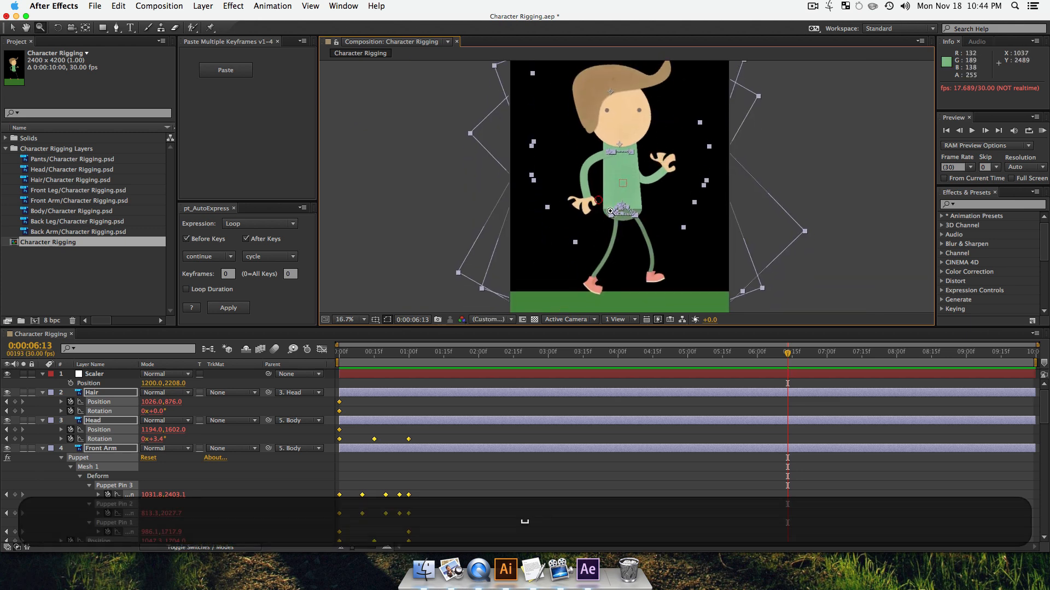
key("v")
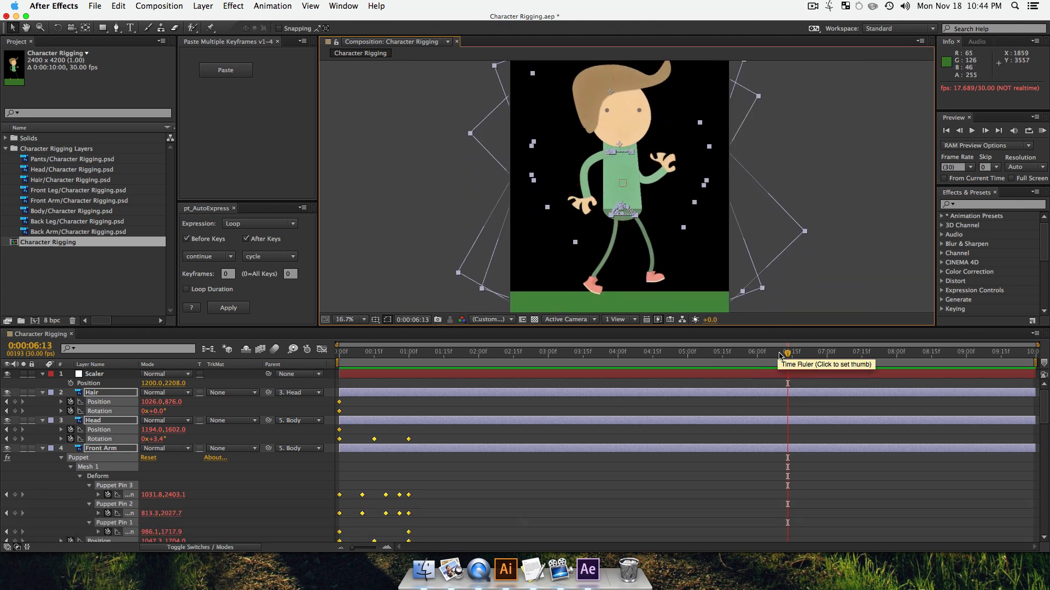
left_click_drag(785, 355, 268, 362)
key("space")
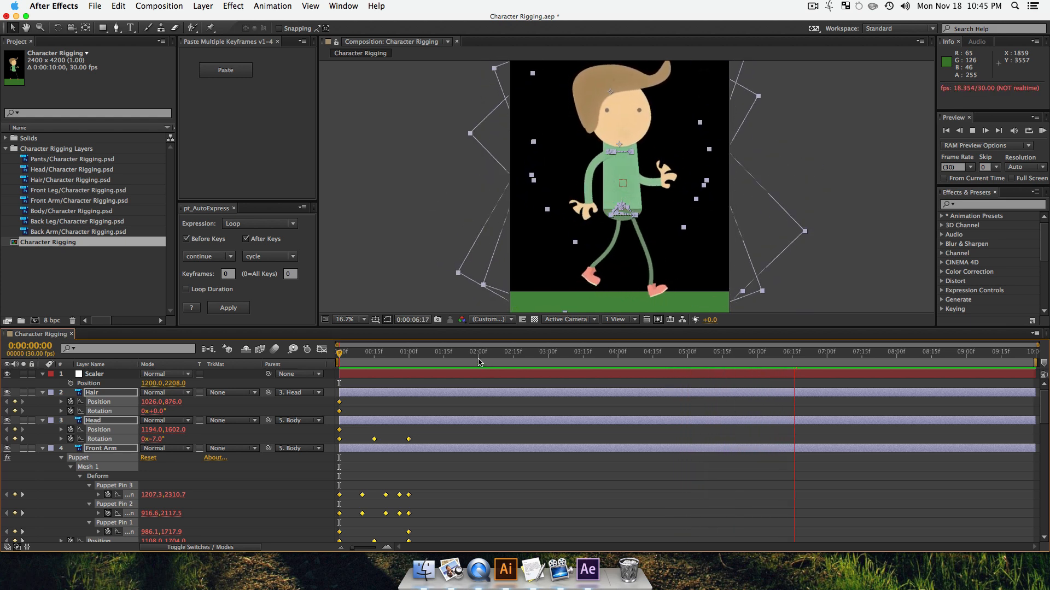
key("space")
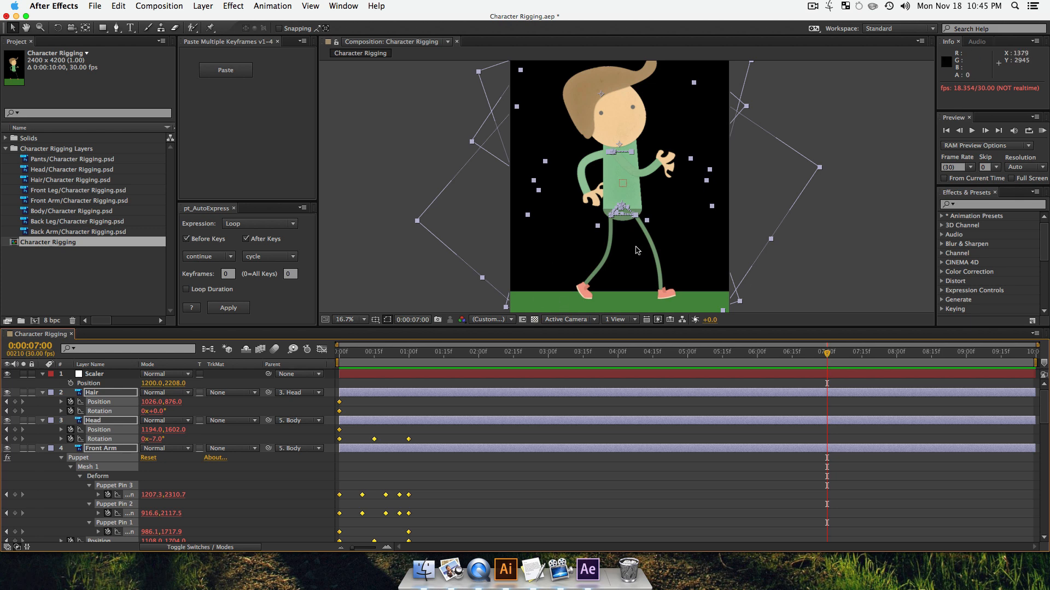
- Collapse the expanded properties of all layers in the timeline and leave no layer selected
left_click(102, 392)
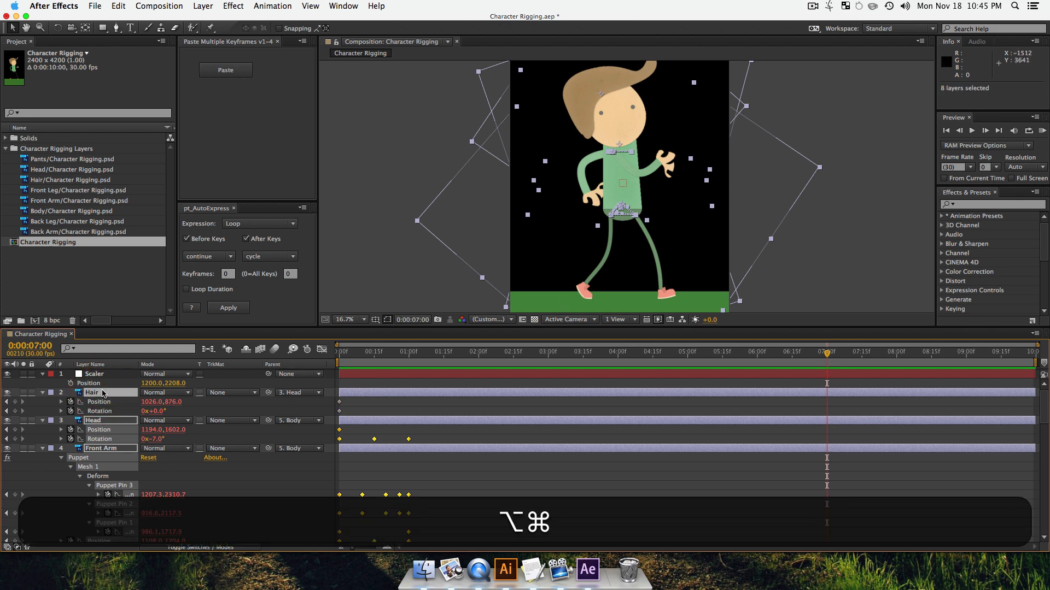
key("alt+super+a")
key("super+a")
key("u")
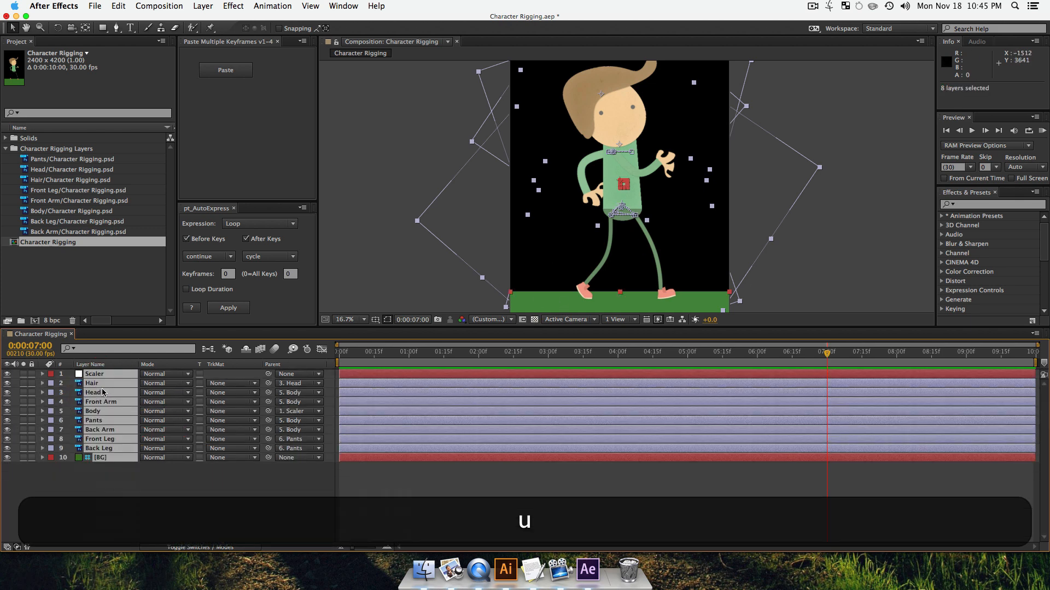
left_click(176, 497)
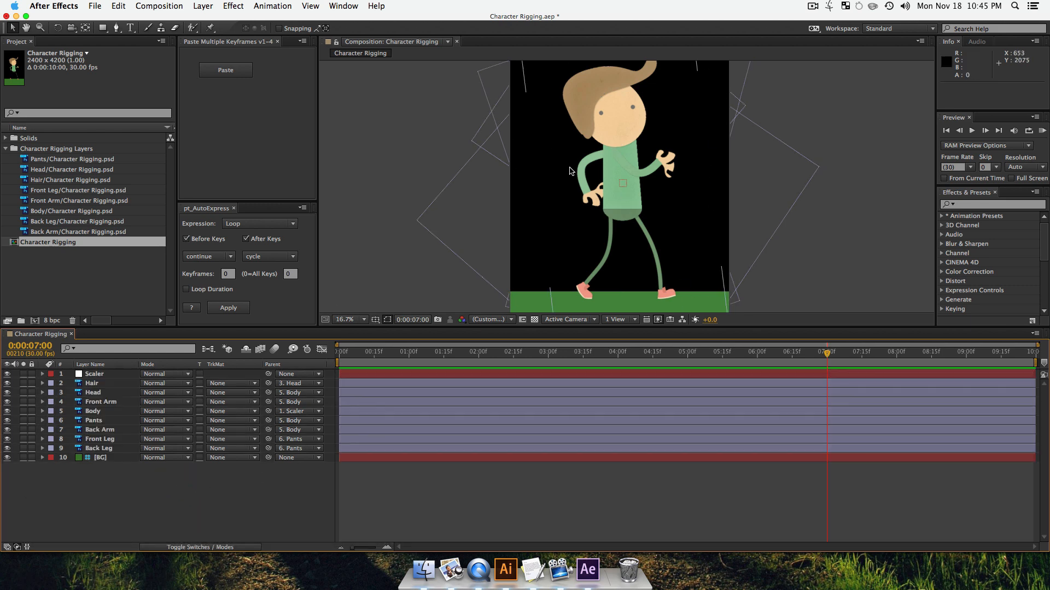
- Play back the looped walk cycle and return to the first frame
key("space")
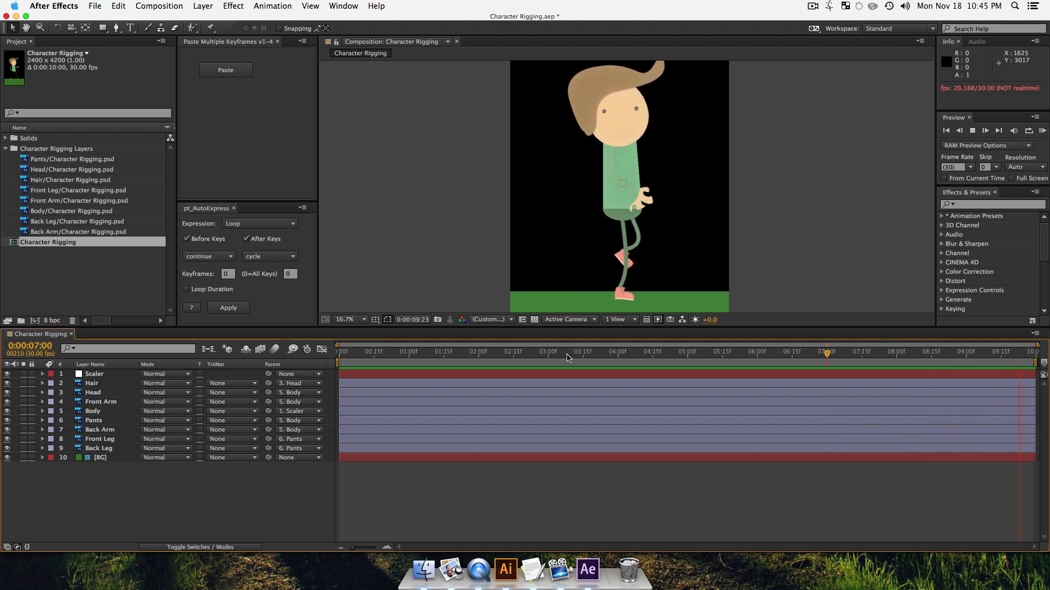
key("Home")
left_click(272, 359)
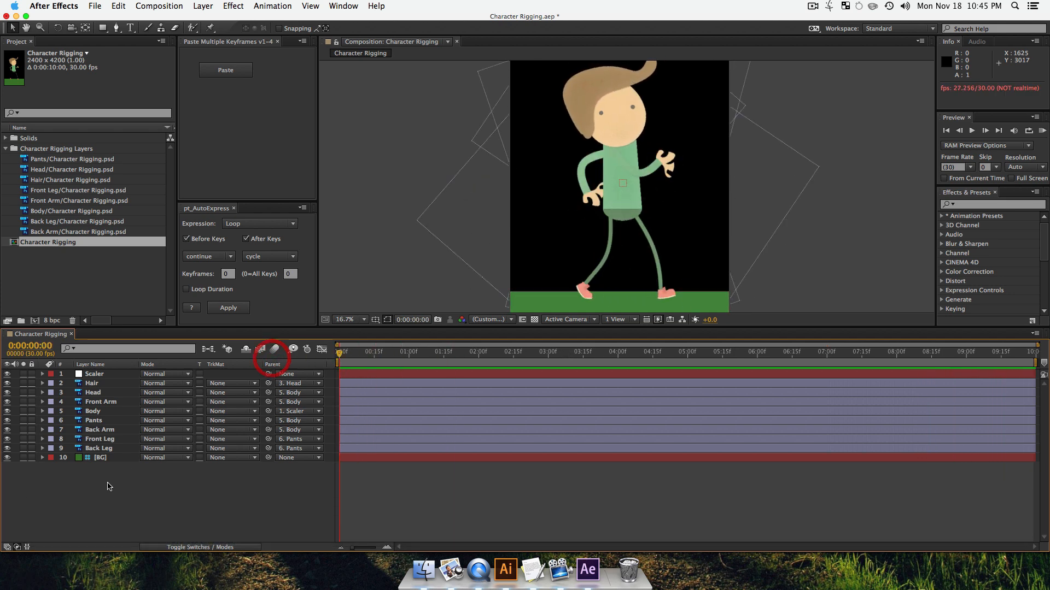
- Draw a wide, flat dark ellipse with the Ellipse tool under the character's feet as a new shape layer
left_click(99, 447)
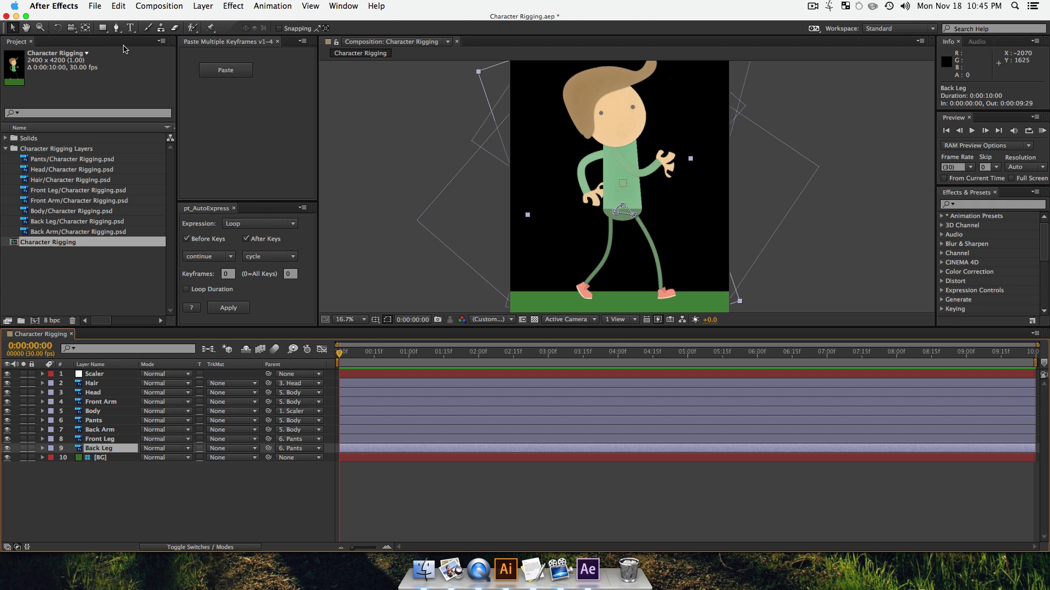
left_click_drag(99, 30, 171, 55)
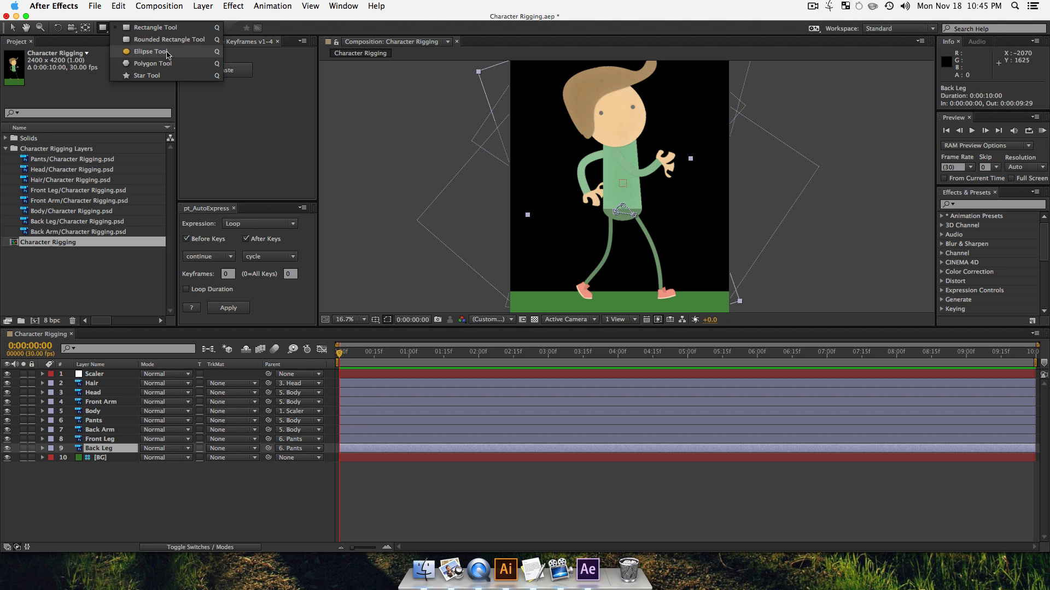
left_click_drag(165, 54, 166, 54)
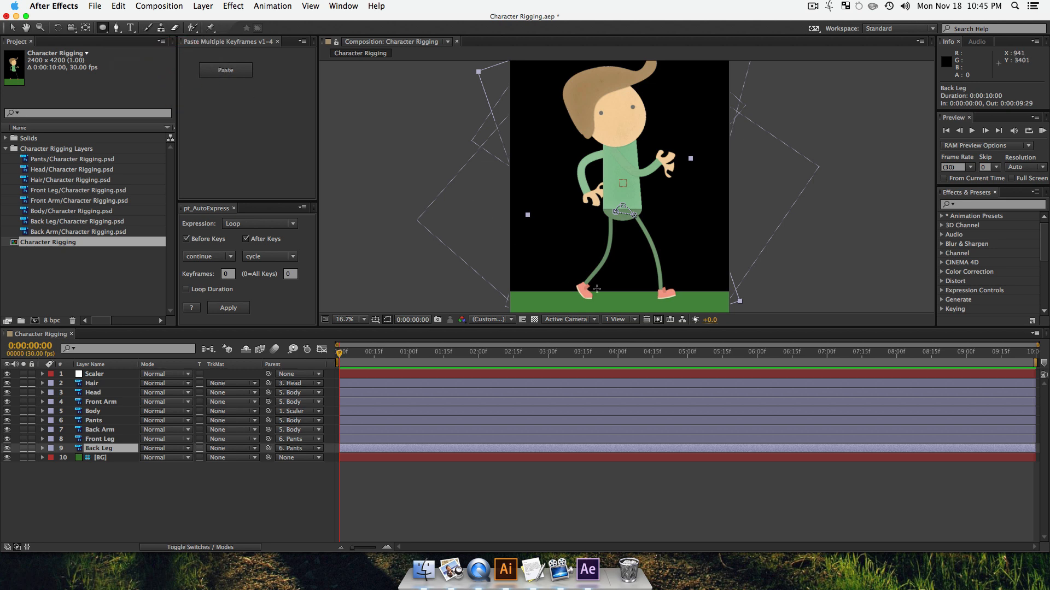
left_click_drag(561, 285, 652, 293)
key("super+z")
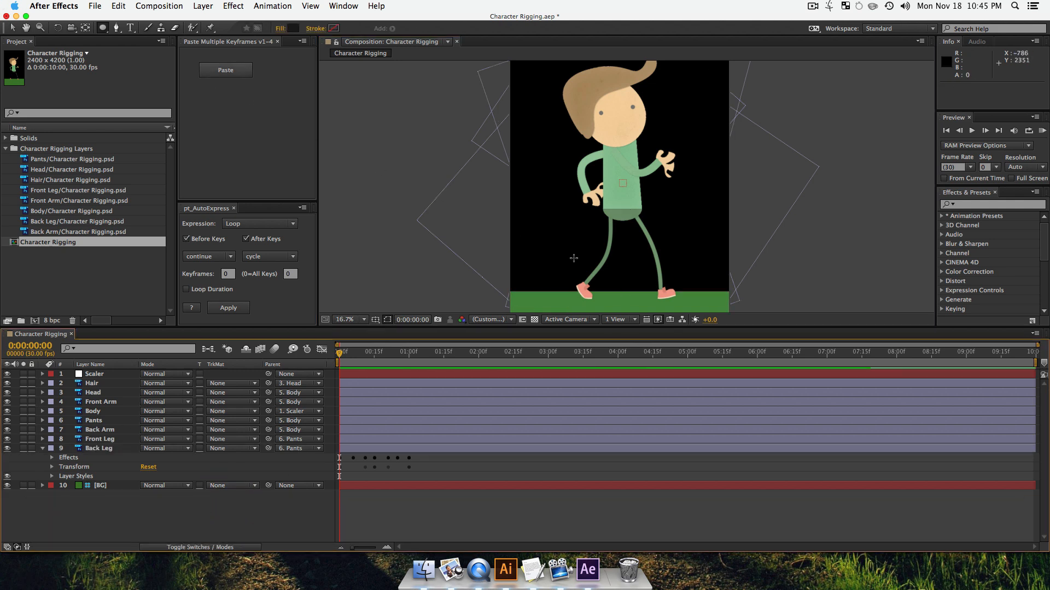
left_click_drag(570, 285, 675, 305)
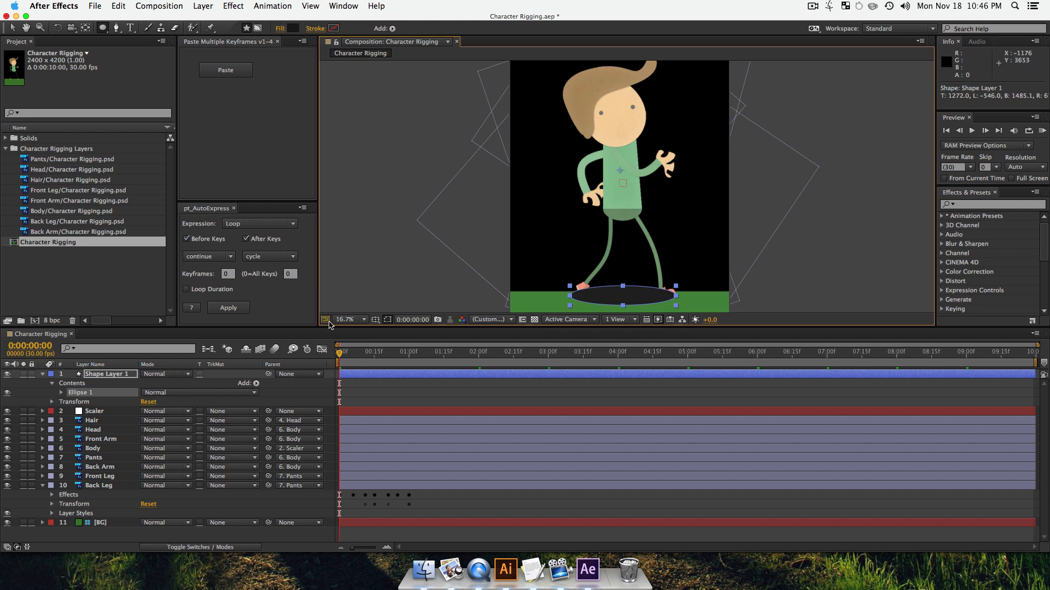
- Apply Gaussian Blur to the ellipse shape layer and set its Blurriness to 78.3
left_click(976, 205)
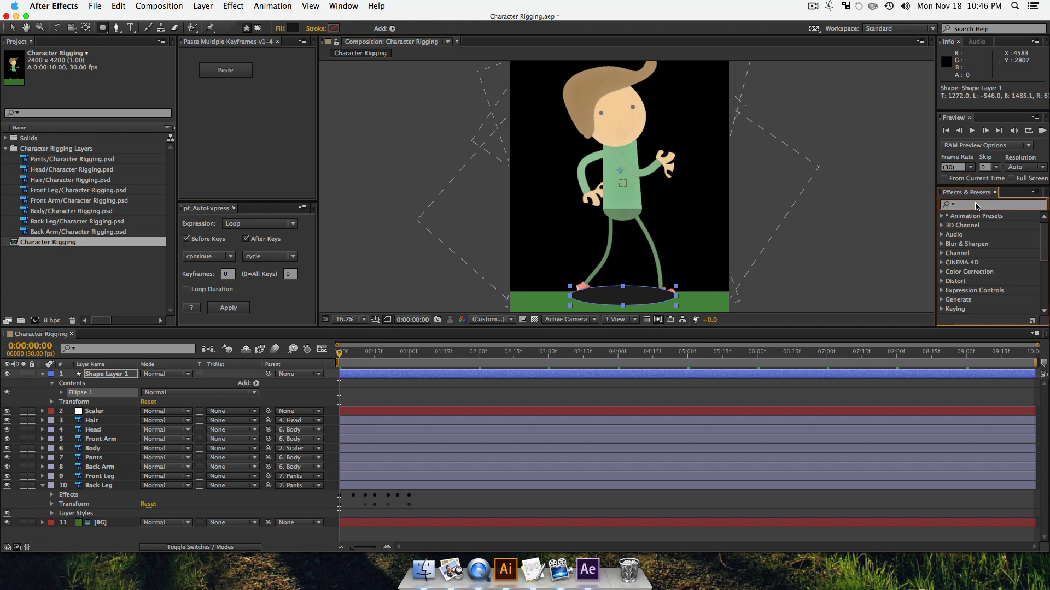
type("gaus")
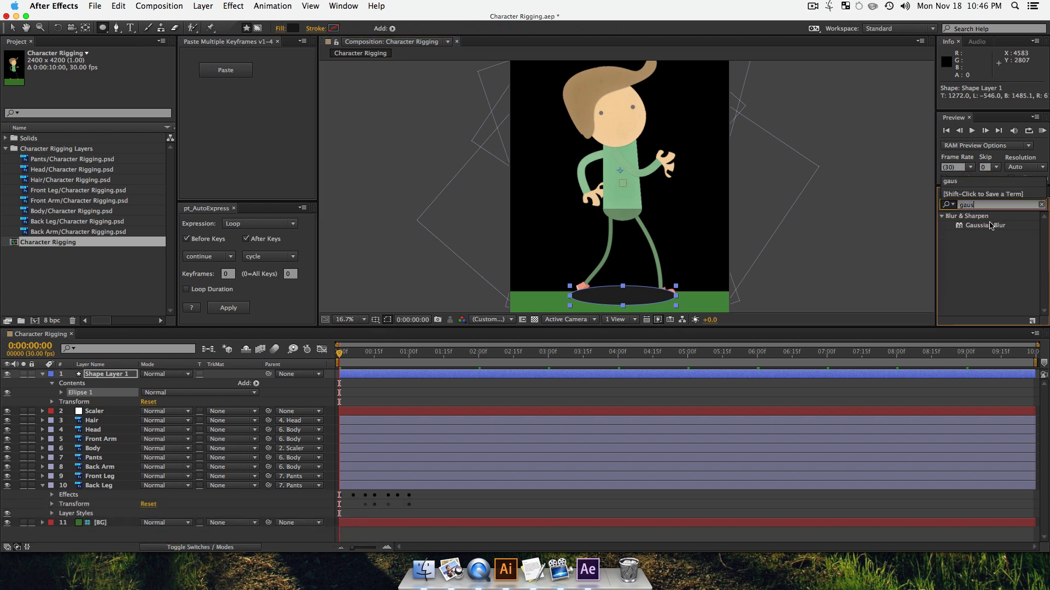
left_click_drag(987, 225, 119, 378)
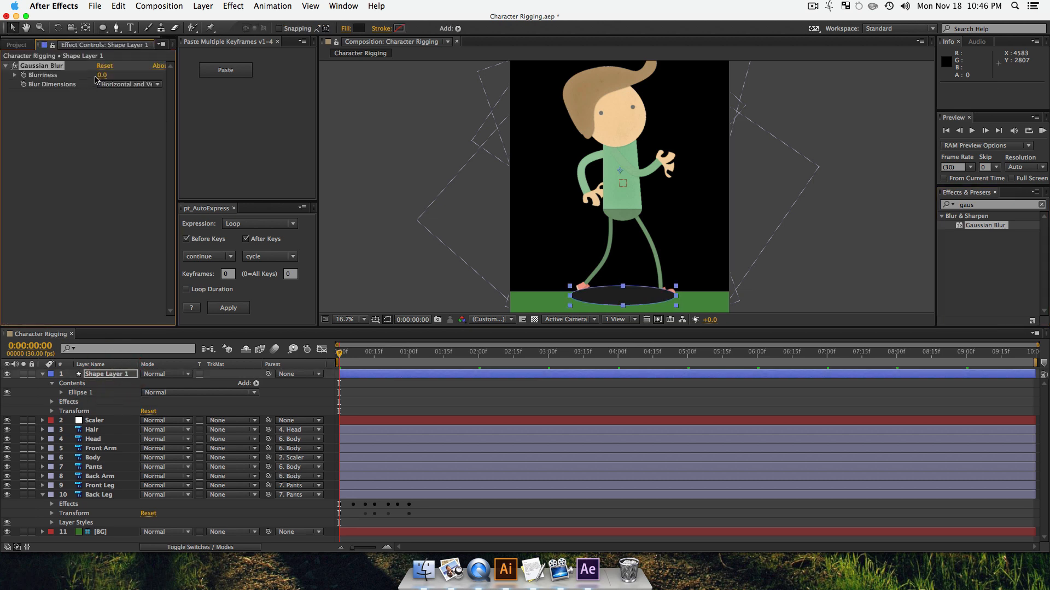
left_click_drag(102, 75, 156, 76)
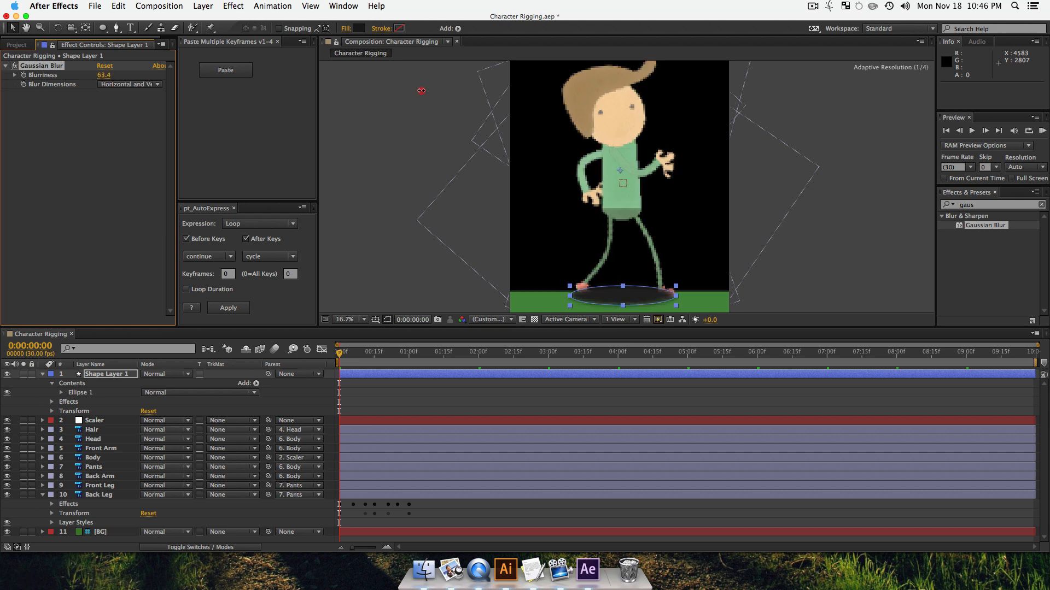
left_click_drag(487, 100, 484, 100)
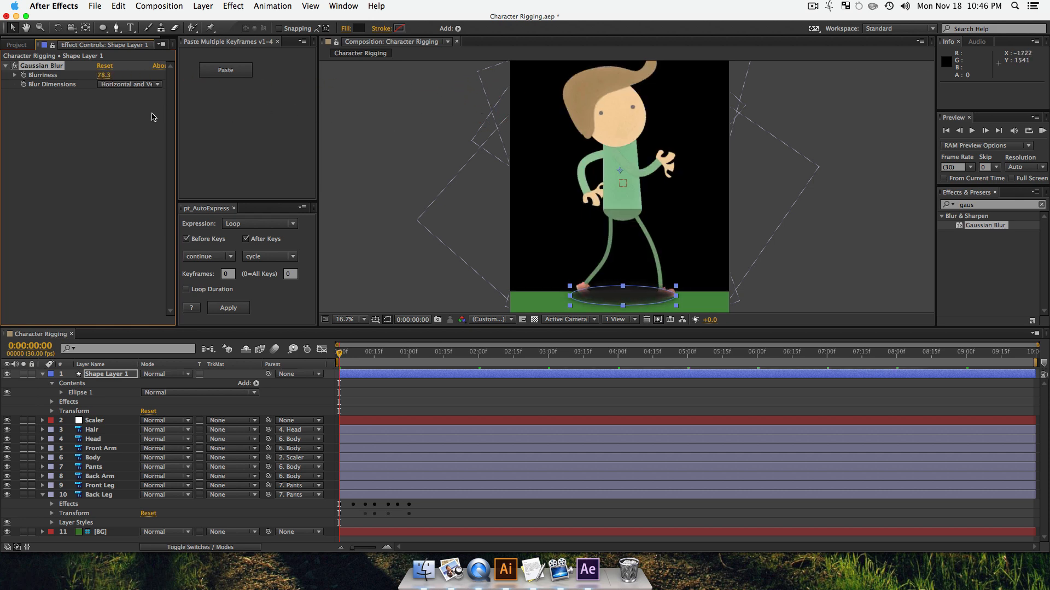
- Lower the ellipse layer's opacity to 17% and place it between the Back Leg and BG layers
key("z")
left_click(624, 293)
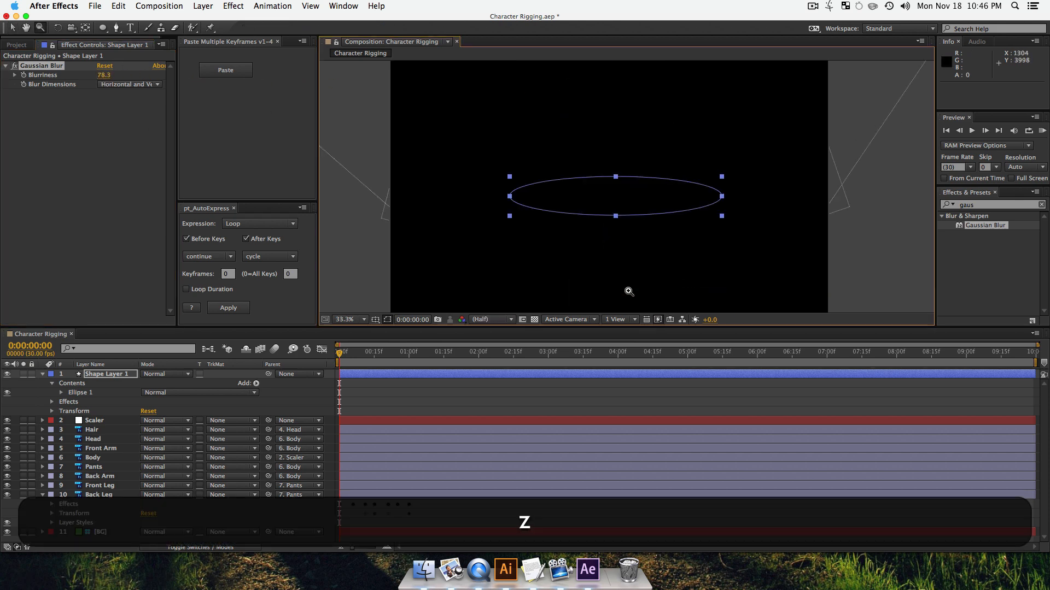
key("v")
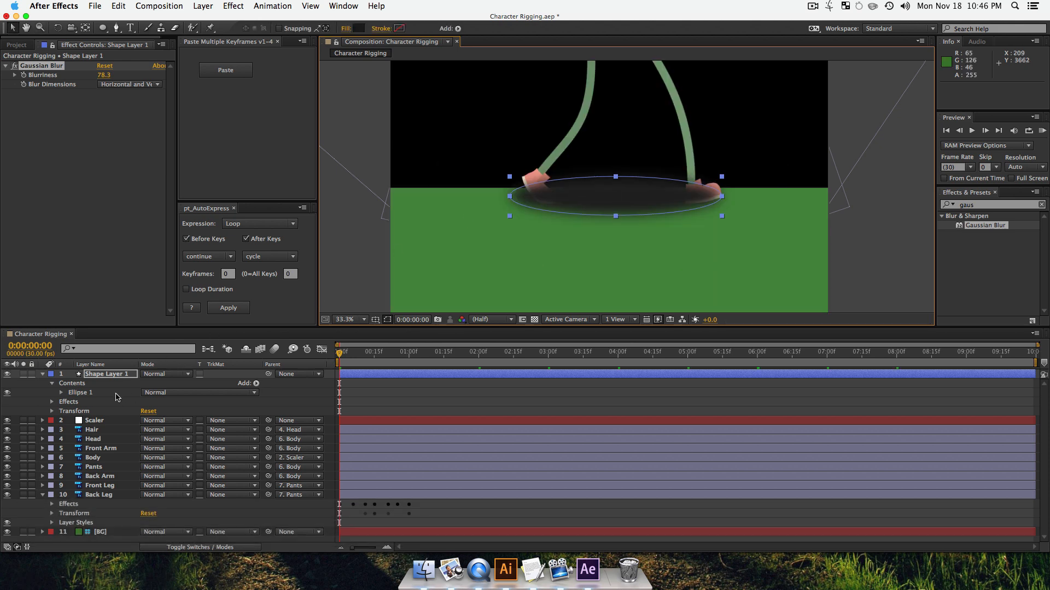
left_click(111, 376)
key("t")
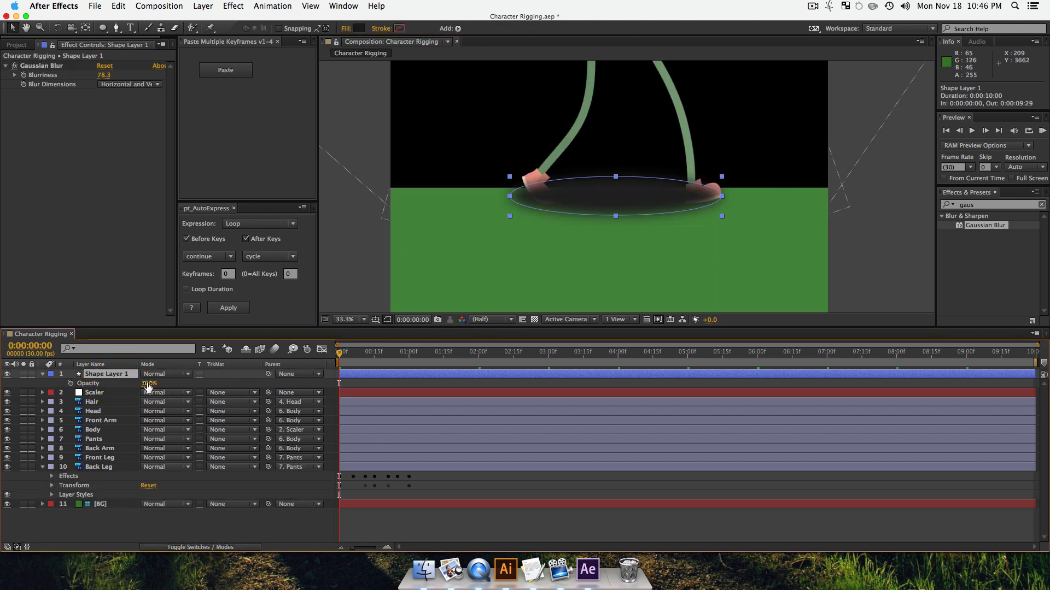
left_click_drag(148, 386, 107, 486)
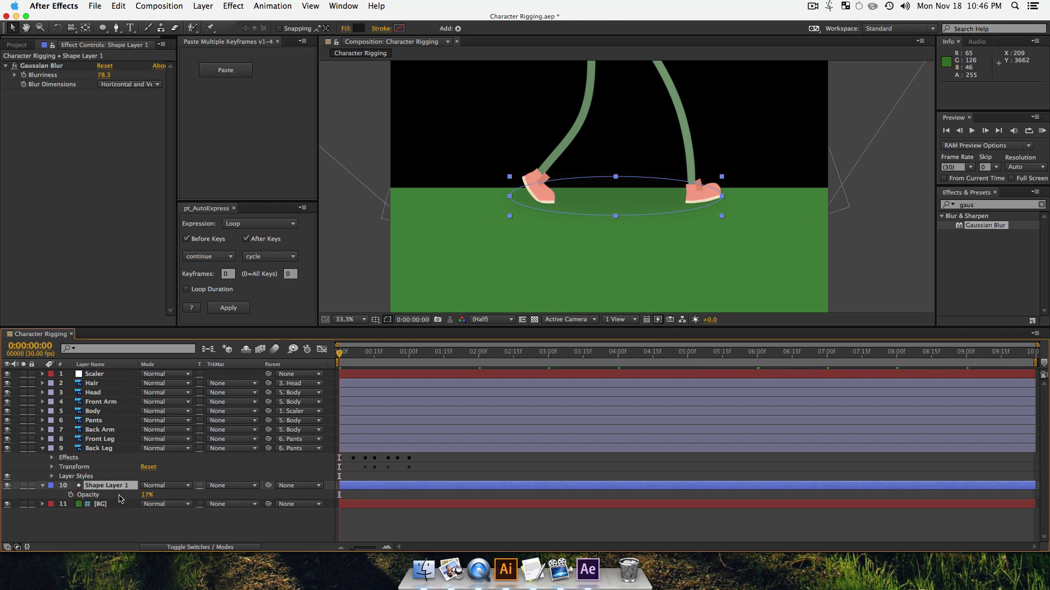
- Rename the ellipse shape layer as Shadow
key("Return")
type("Shadow")
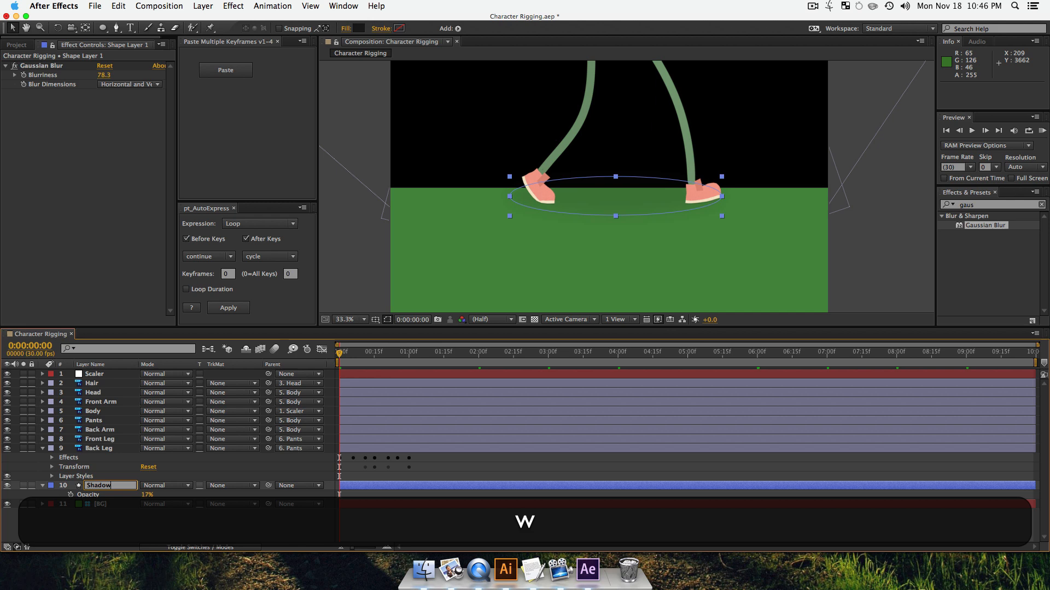
key("Return")
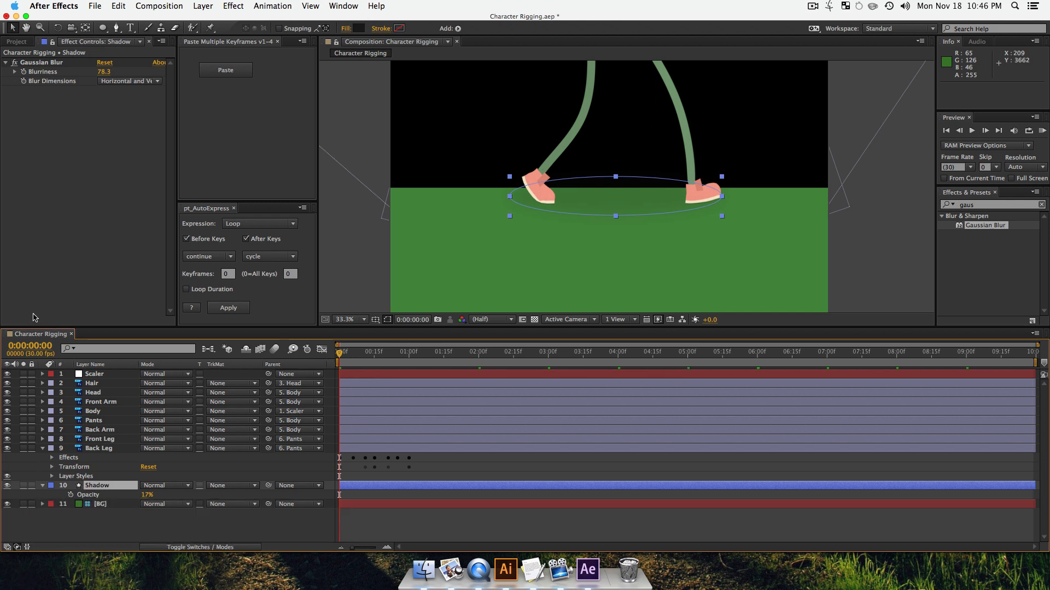
- Keyframe the Shadow layer's scale at 100% on the first frame and at one second, and go to frame 17
key("s")
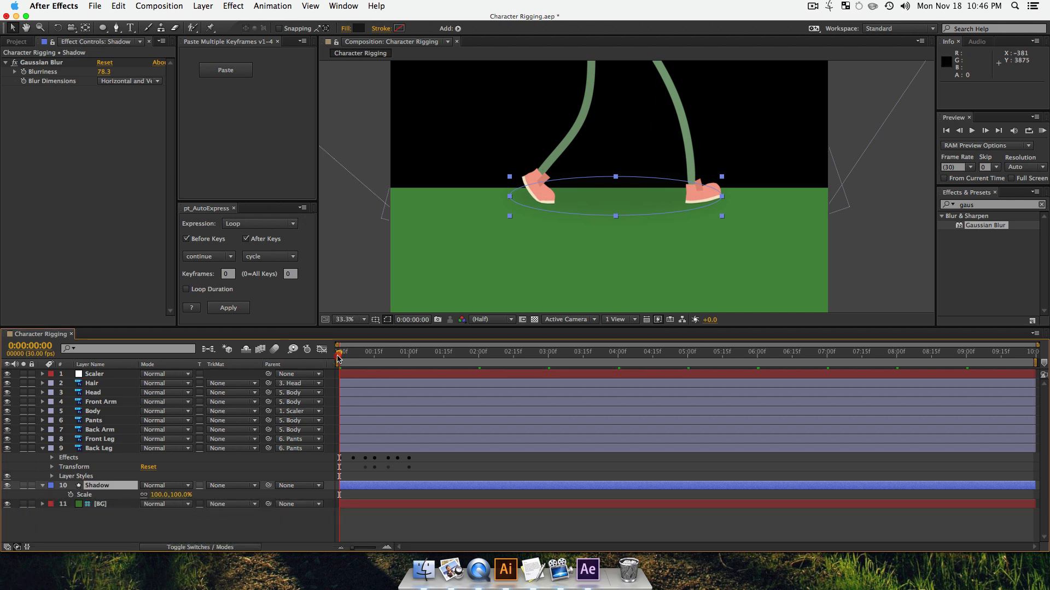
left_click(71, 495)
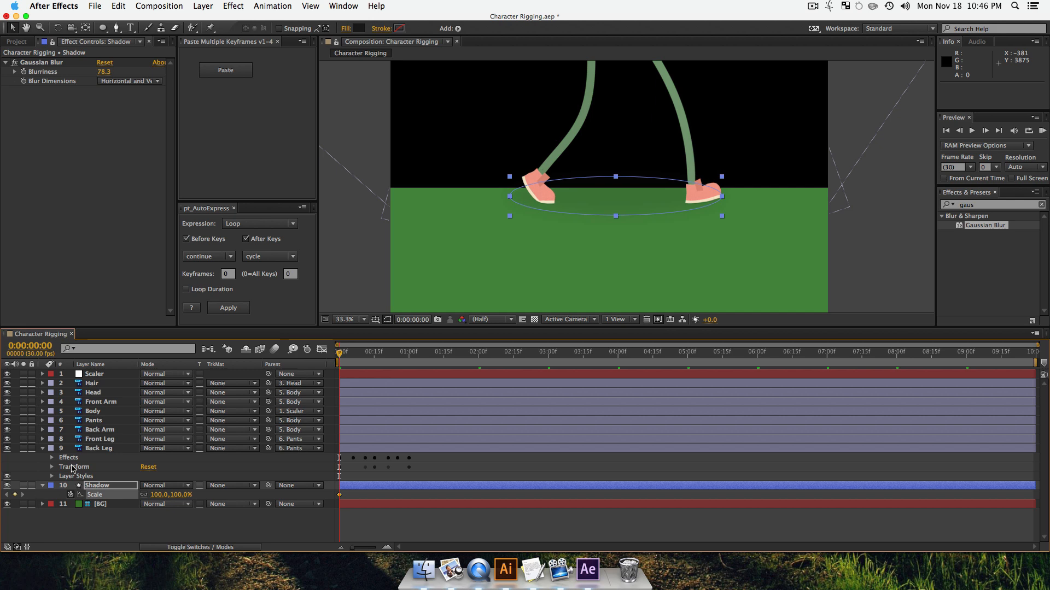
left_click_drag(399, 357, 410, 359)
left_click(16, 495)
left_click_drag(409, 353, 379, 356)
left_click_drag(181, 495, 189, 495)
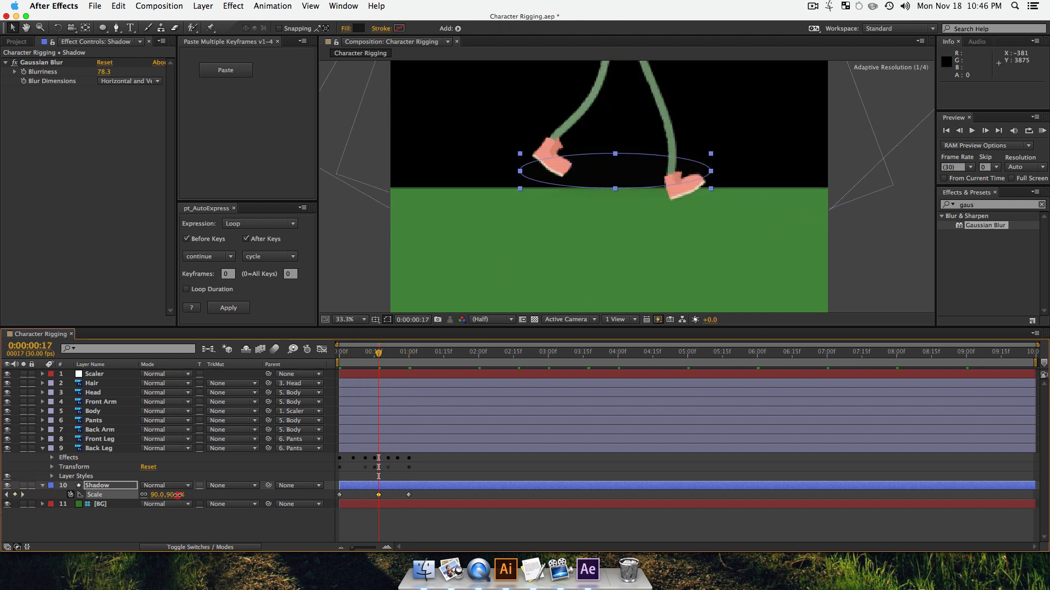
key("super+z")
left_click_drag(560, 240, 657, 266)
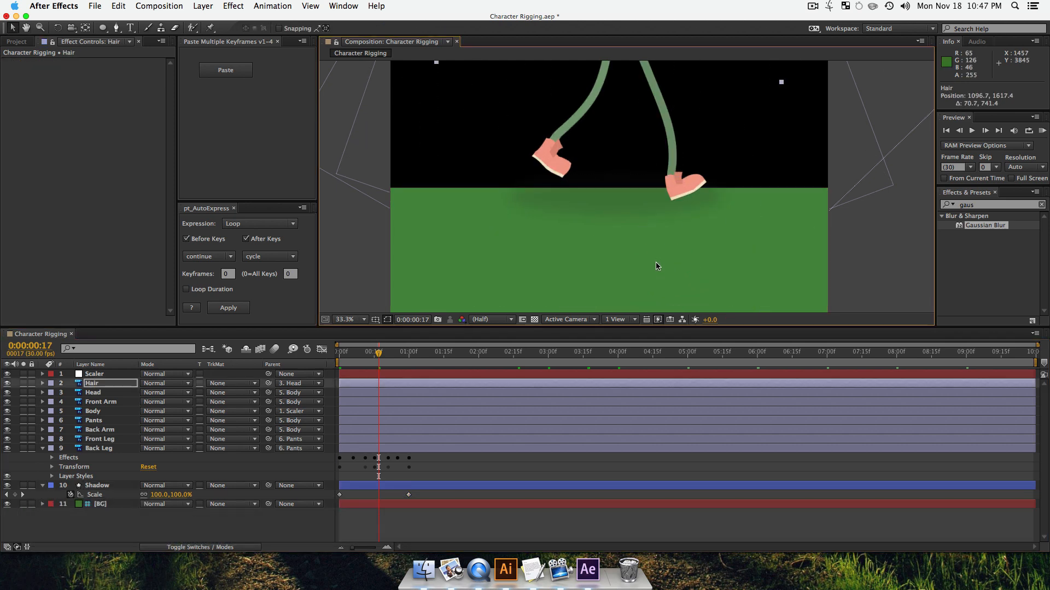
key("super+z")
- Move the Shadow layer's anchor point to the center of the ellipse with the Pan Behind tool
key("alt+z")
left_click(613, 202, "alt")
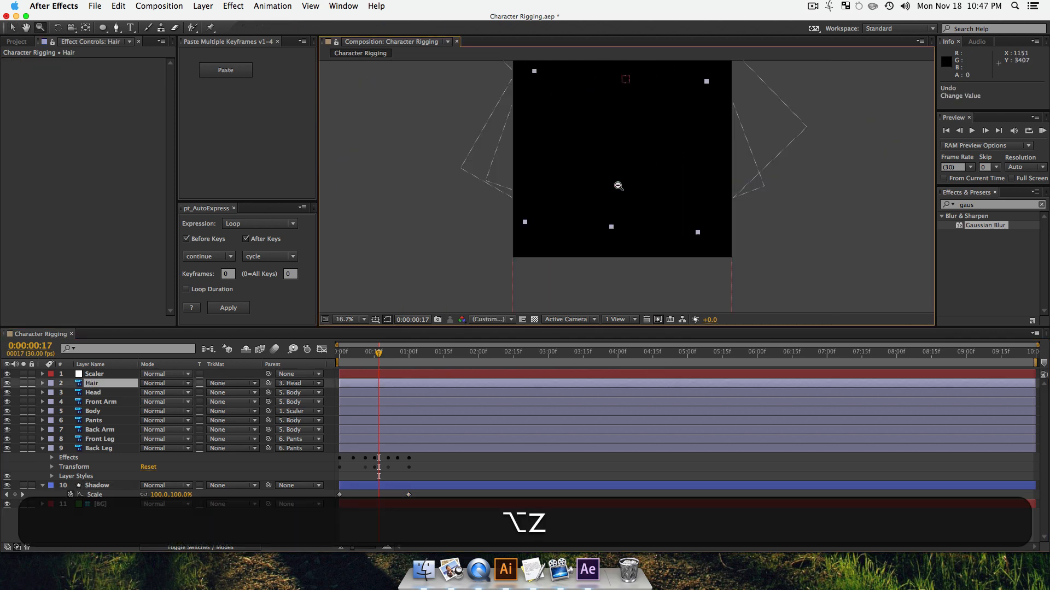
left_click(104, 486)
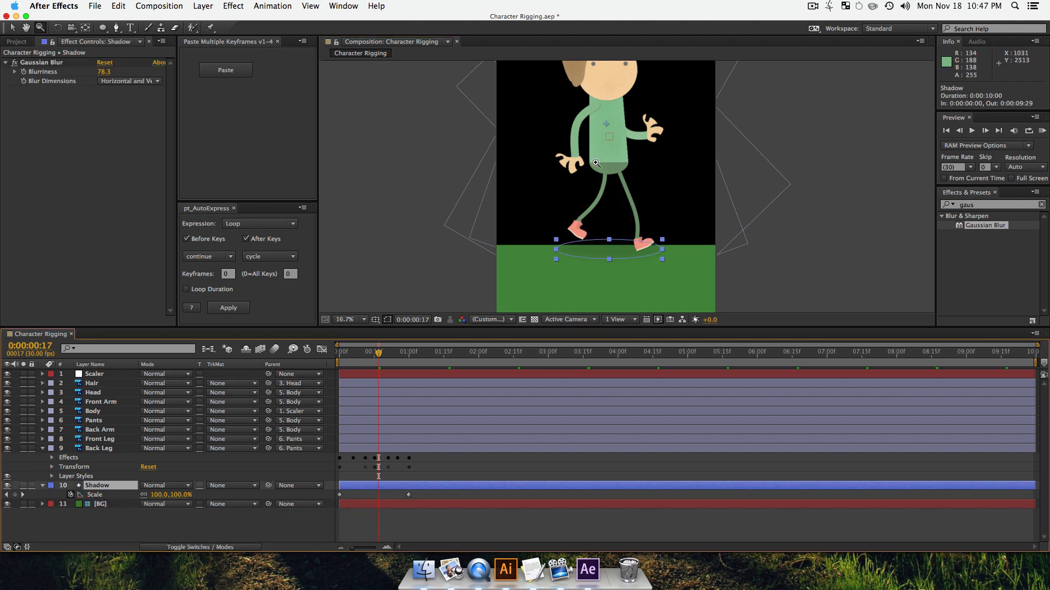
key("y")
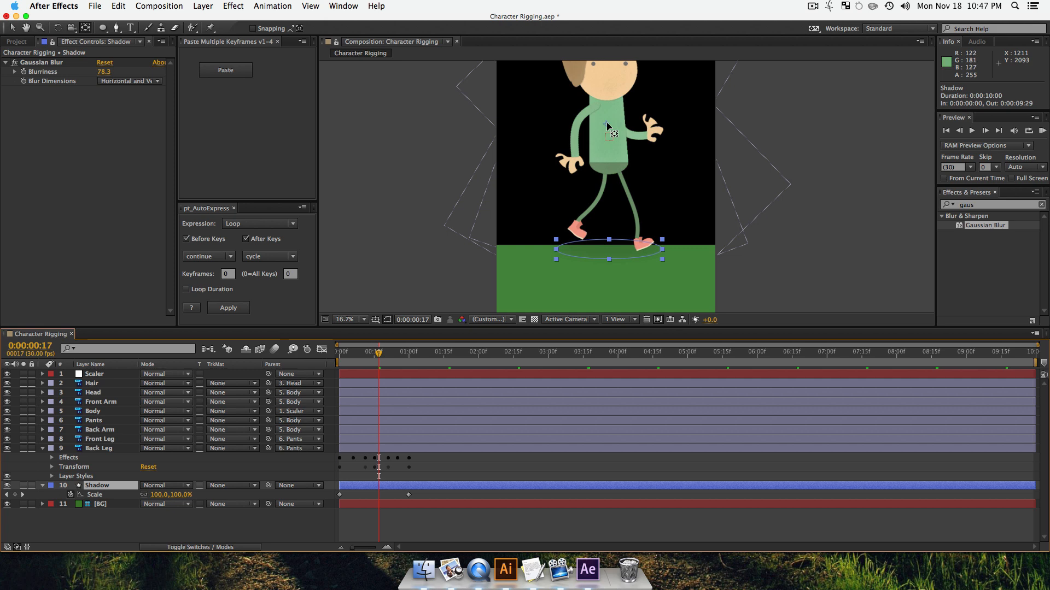
left_click_drag(609, 127, 611, 252)
- Set the Shadow layer's scale to 79% at frame 17 and scrub through the start of the cycle
left_click(97, 490)
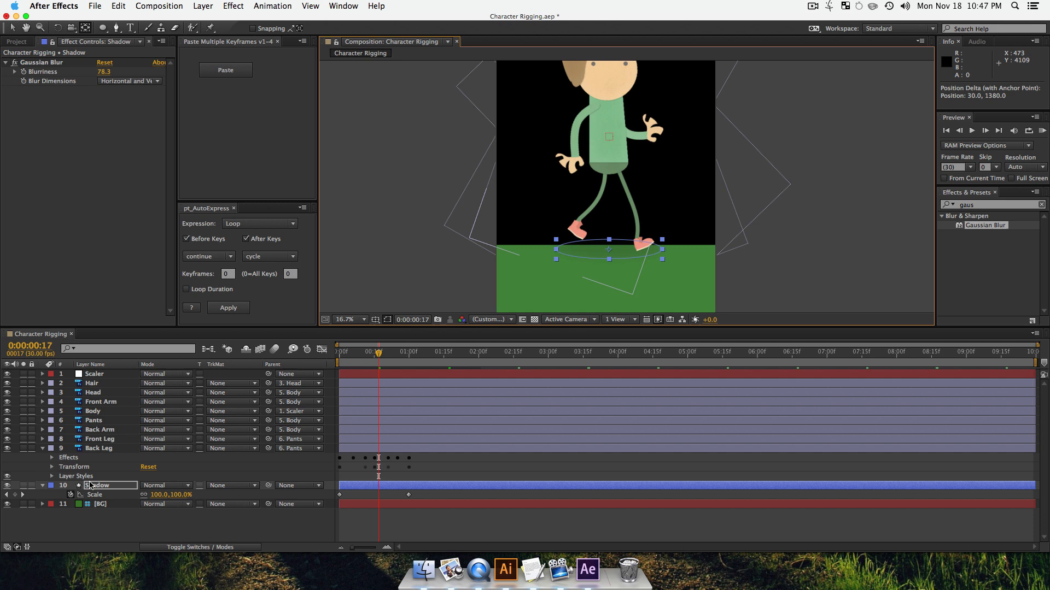
left_click(159, 495)
left_click_drag(159, 495, 148, 496)
key("Page_Up")
key("Page_Up")
key("Page_Up")
key("Page_Up")
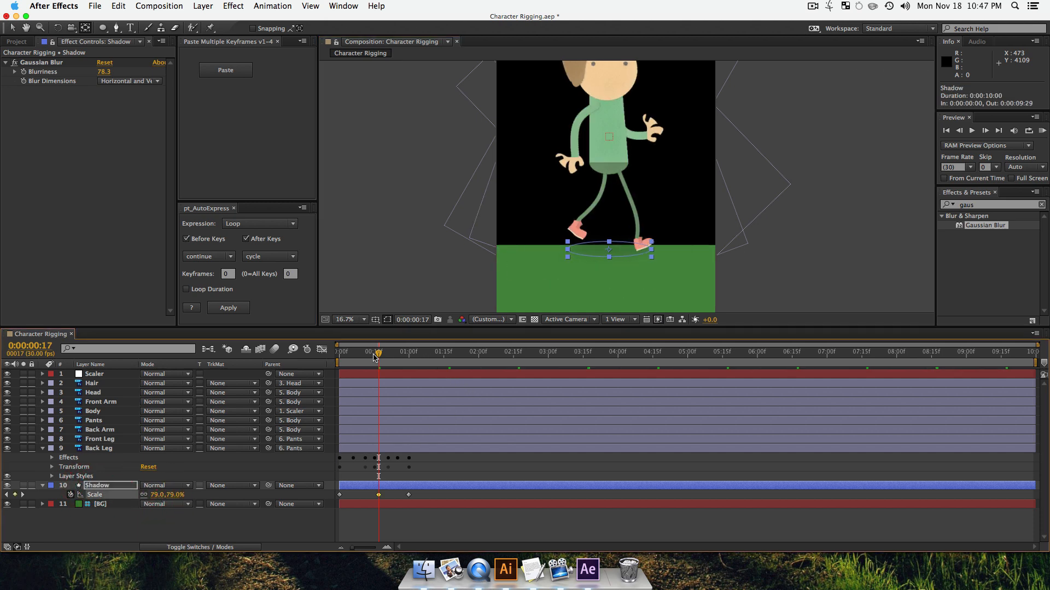
mouse_move(345, 361)
left_mouse_down()
mouse_move(418, 381)
mouse_move(352, 380)
left_mouse_up()
- Loop the three Shadow scale keyframes with pt_AutoExpress, using cycle after the keys only, and return to the first frame
left_click_drag(420, 501, 317, 486)
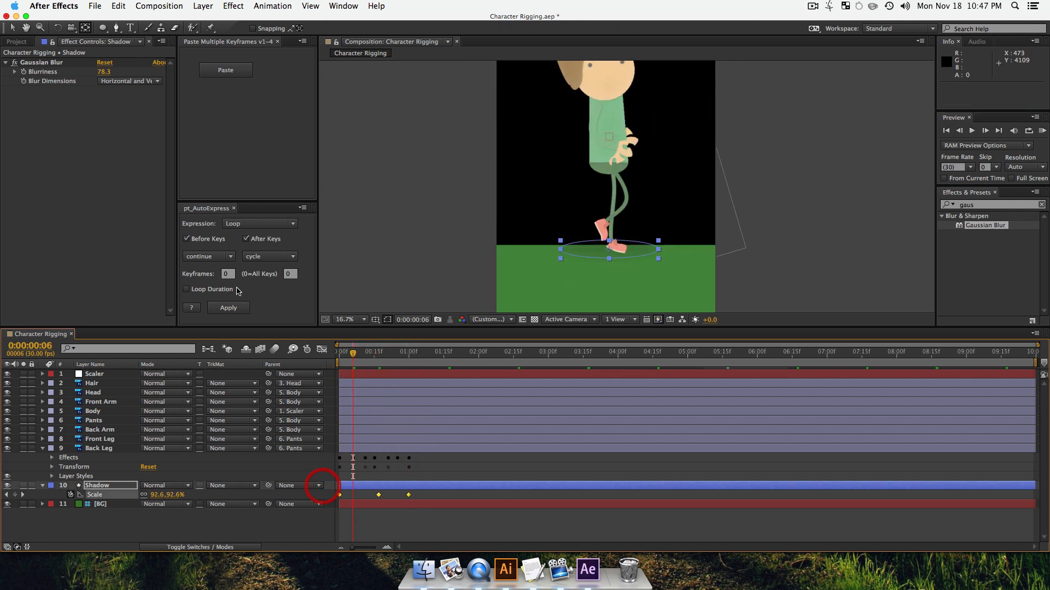
left_click(187, 239)
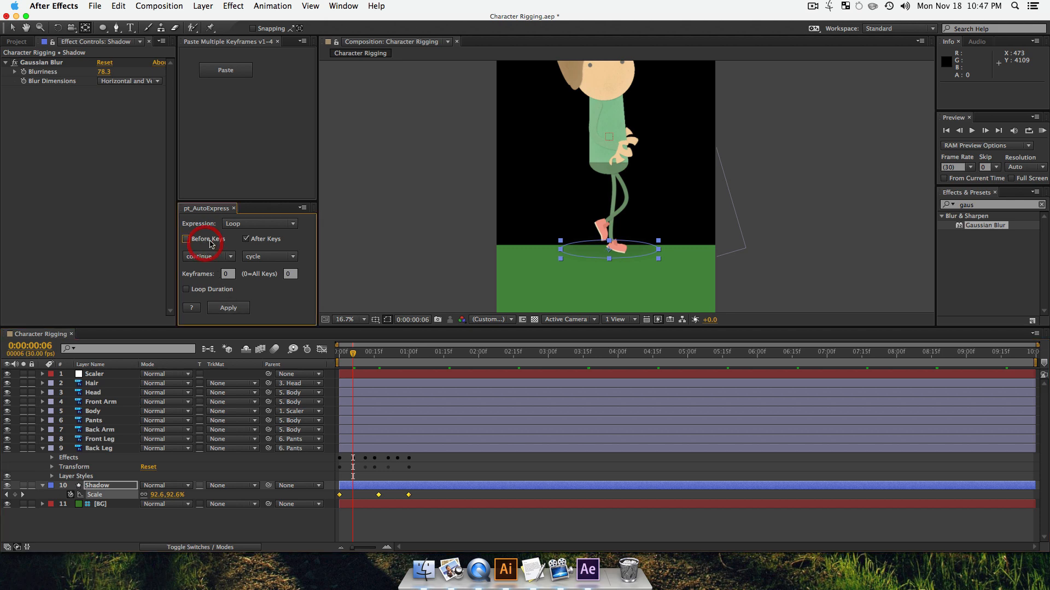
left_click(229, 308)
left_click_drag(346, 359, 329, 386)
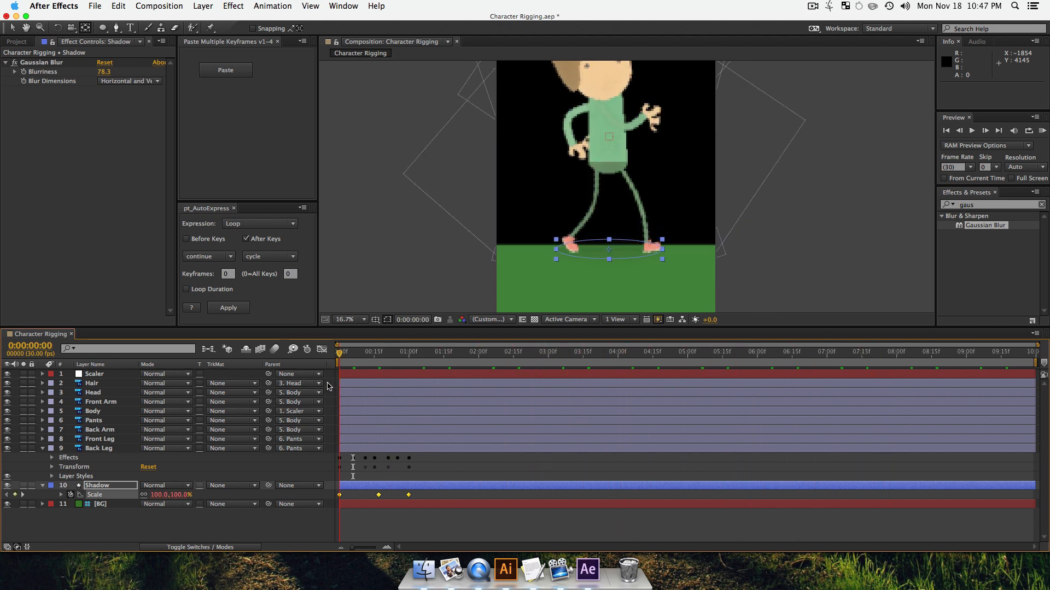
- Select all layers and reveal their keyframed properties in the timeline
left_click(137, 531)
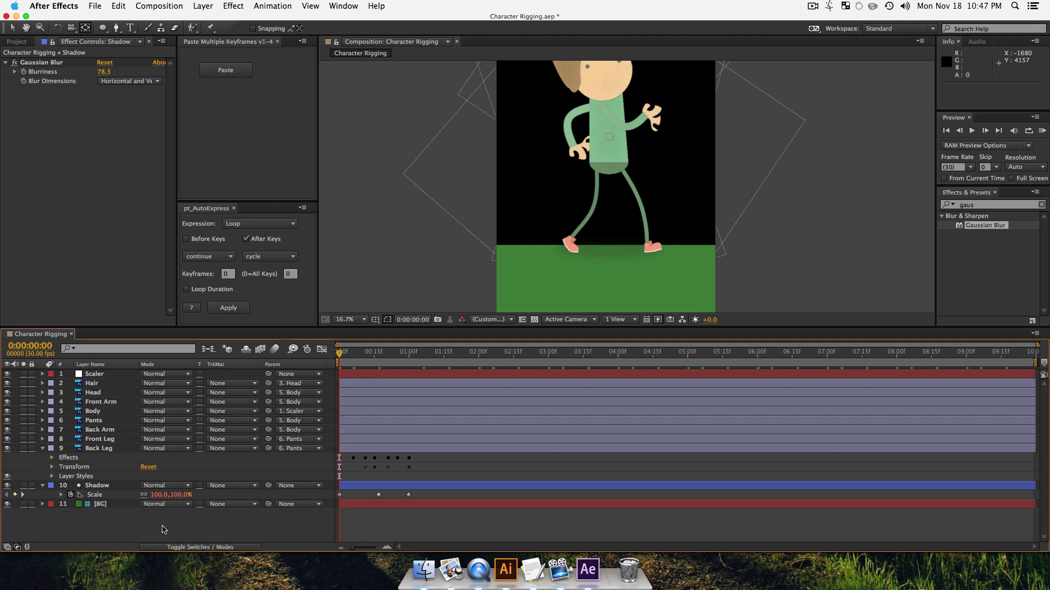
key("super+a")
key("u")
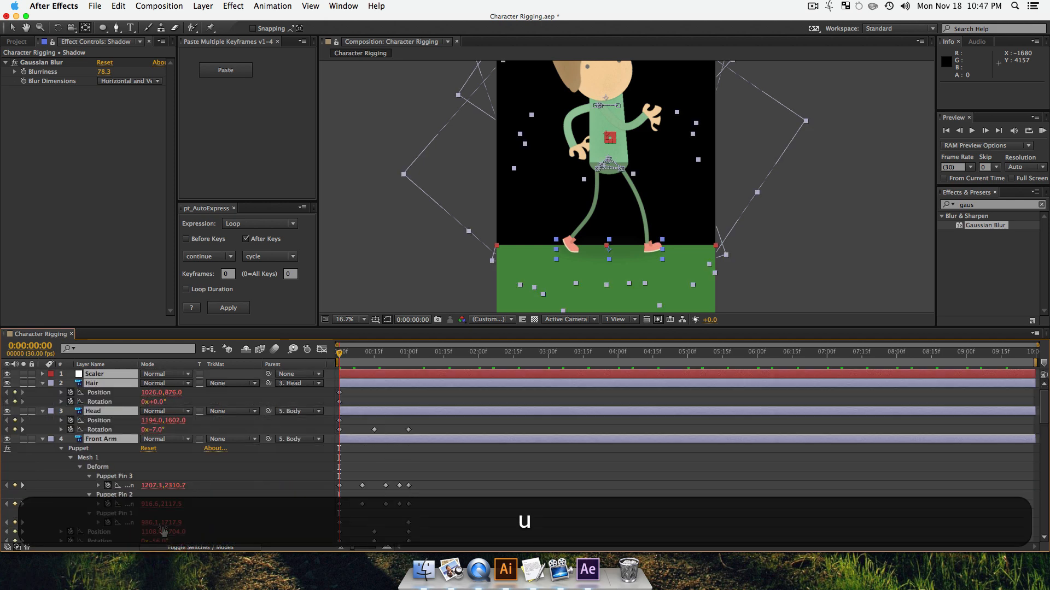
- Collapse the revealed keyframe properties of all layers, clear the selection and save the project
key("u")
left_click(163, 509)
key("super+s")
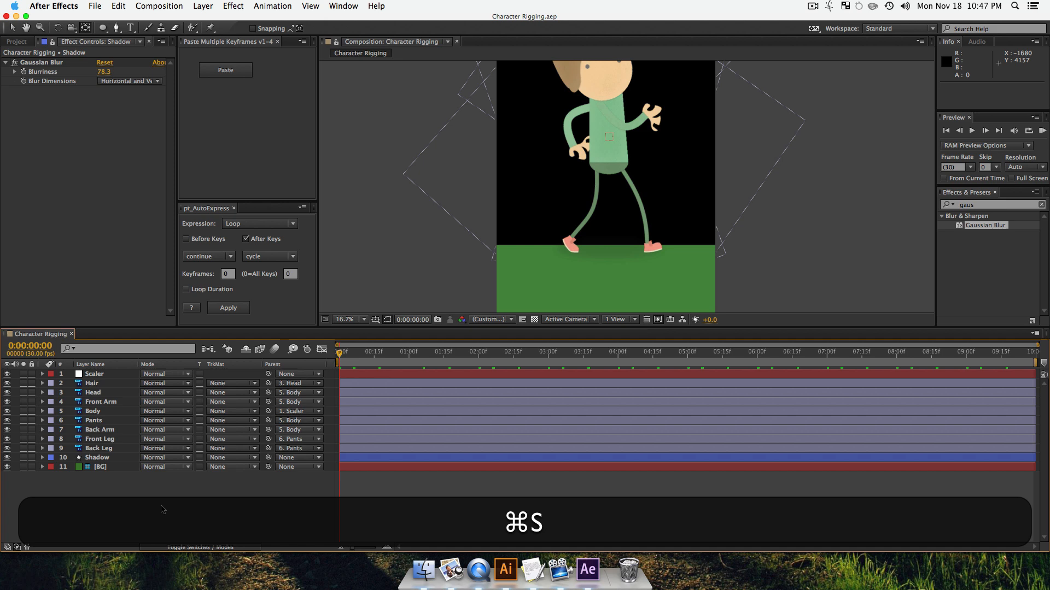
key("v")
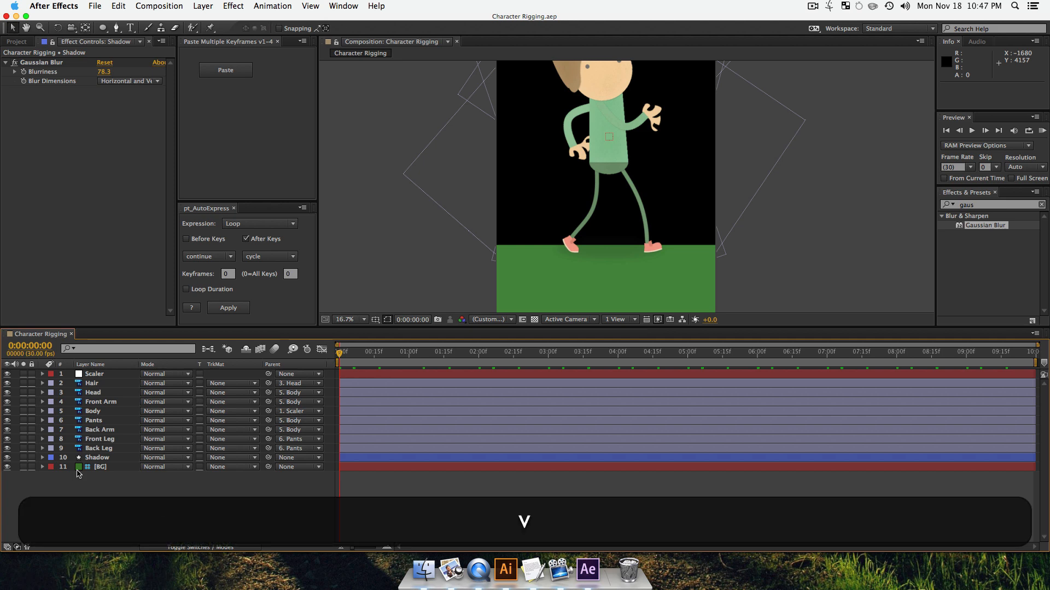
- Create a 1920 × 1080 px, 30 fps, 10-second composition named Final Walk Cycle with locked aspect ratio and light blue 90DEF7 background
left_click(18, 43)
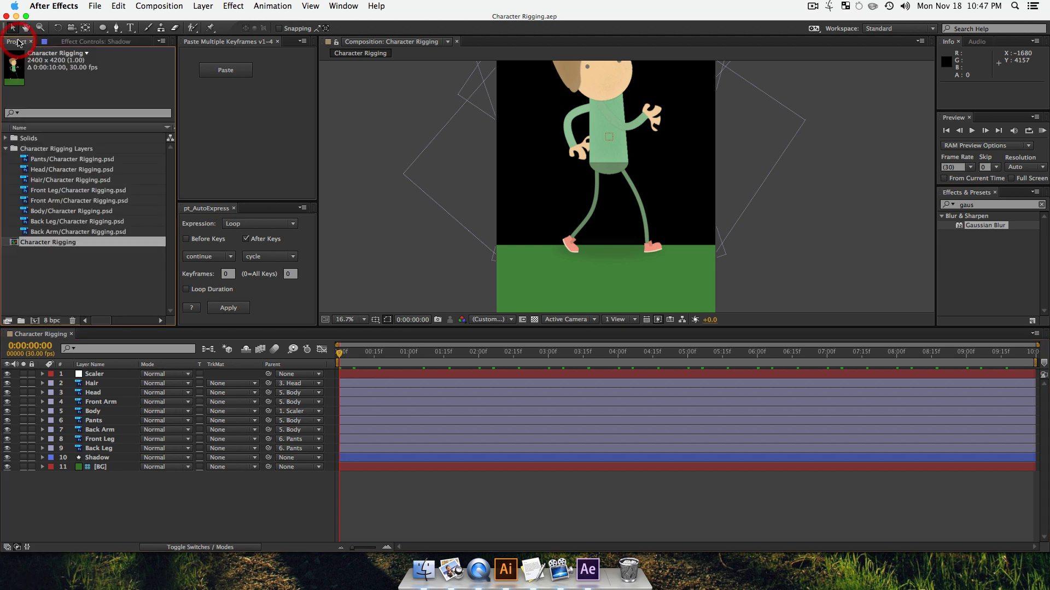
left_click(87, 273)
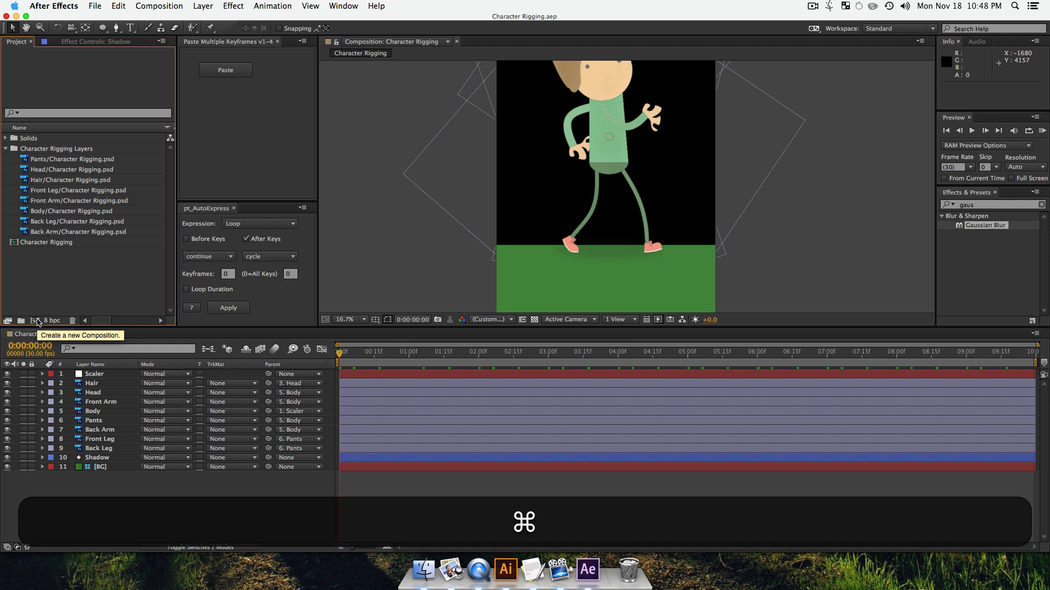
key("super+n")
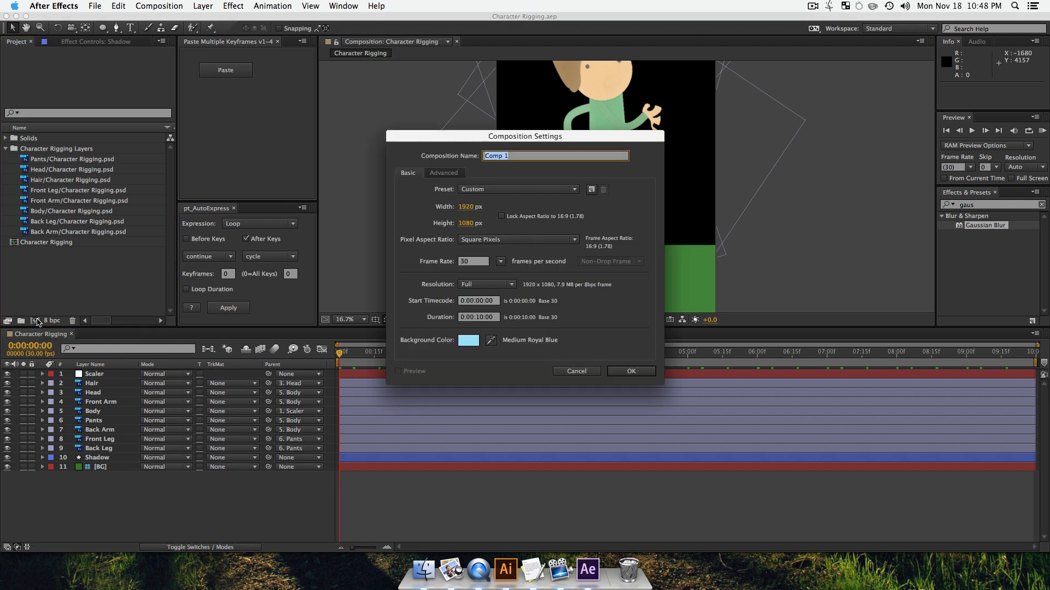
type("Final ")
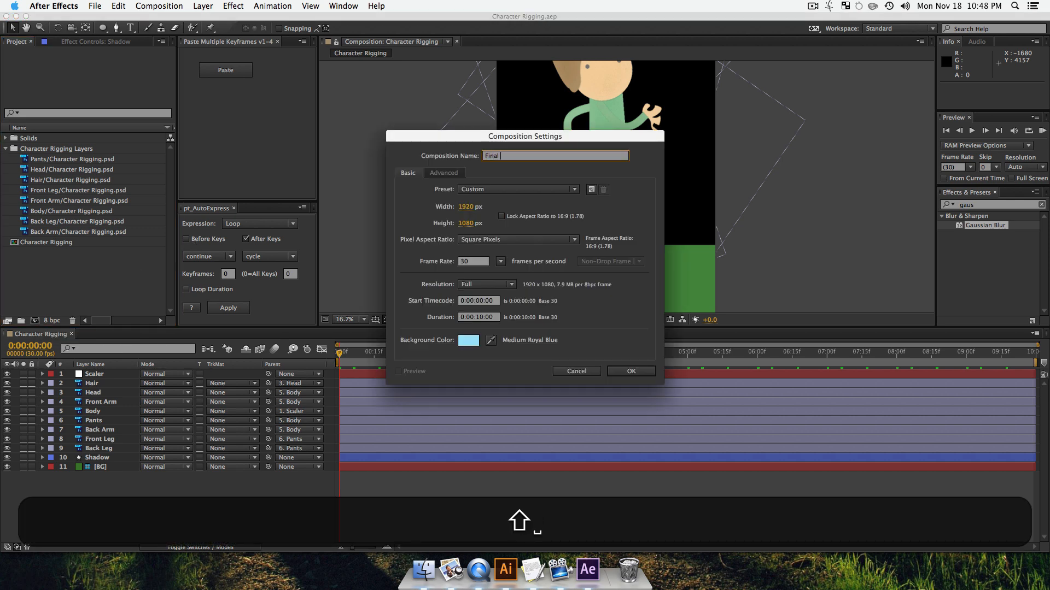
type("Walk Cycle")
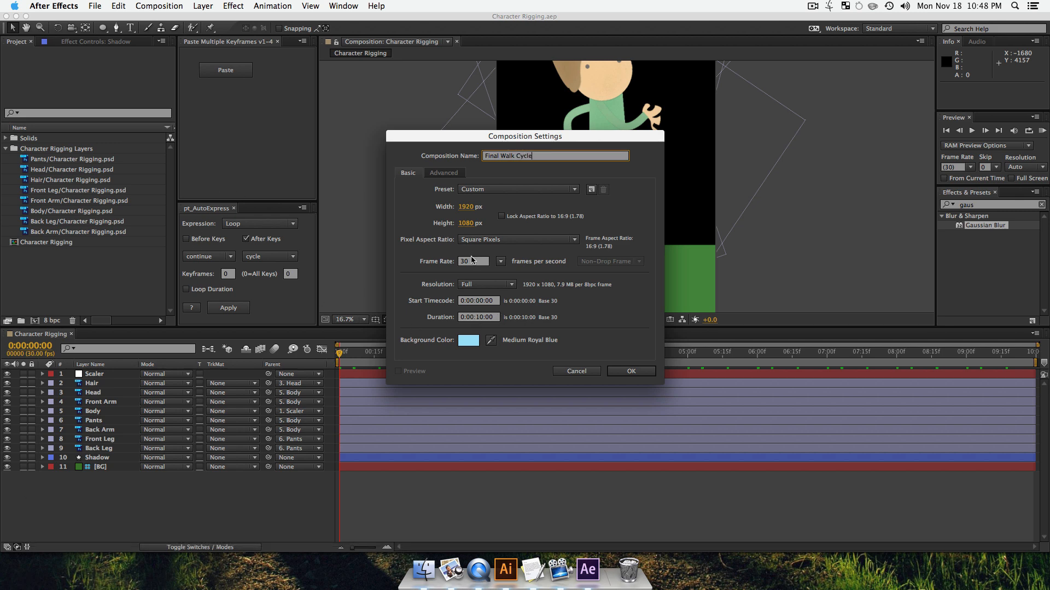
left_click(502, 216)
left_click(469, 340)
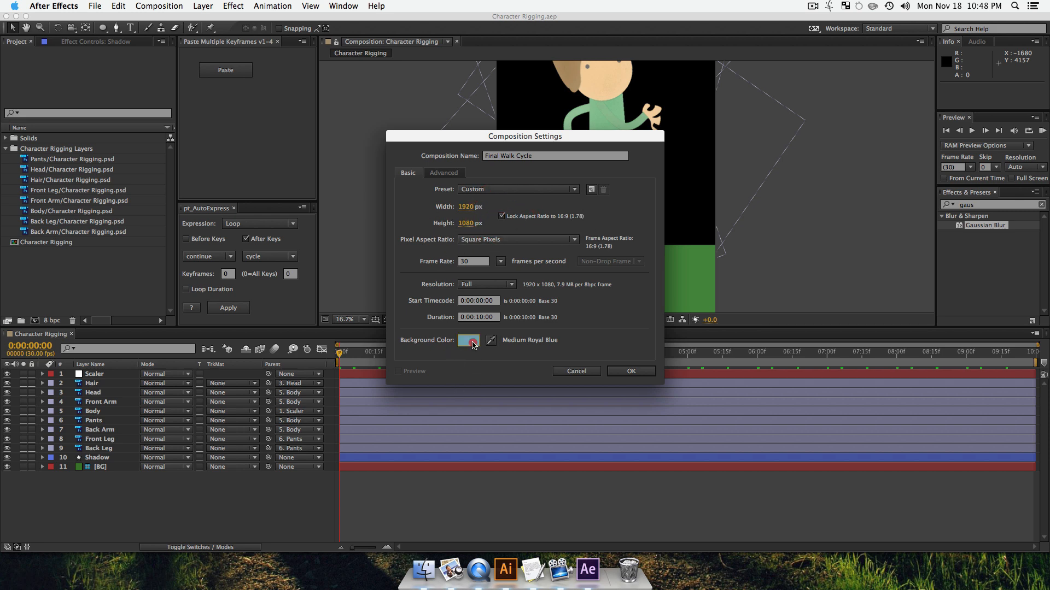
left_click_drag(327, 128, 331, 127)
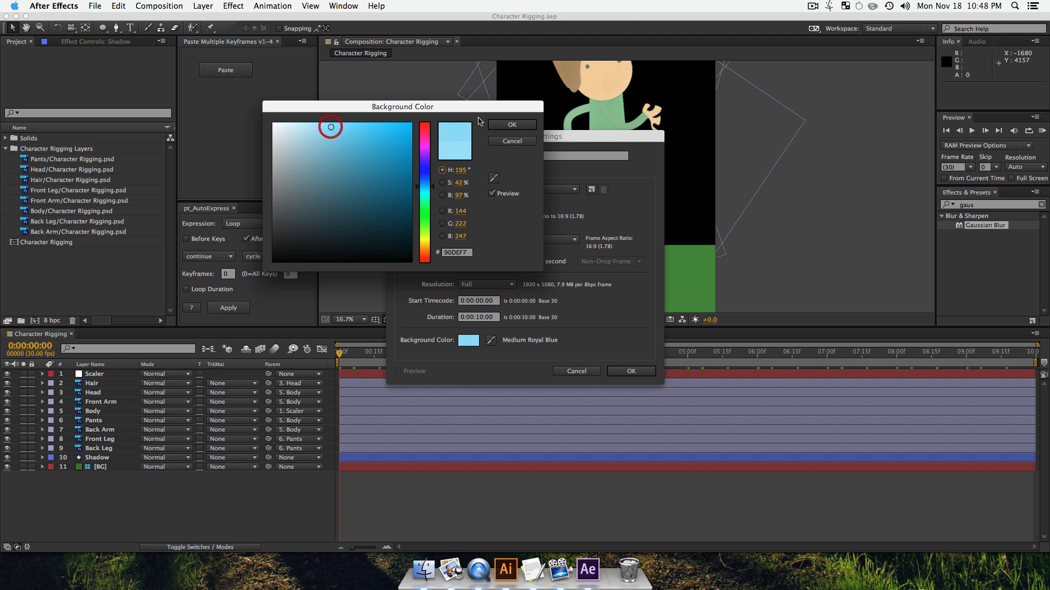
left_click(512, 126)
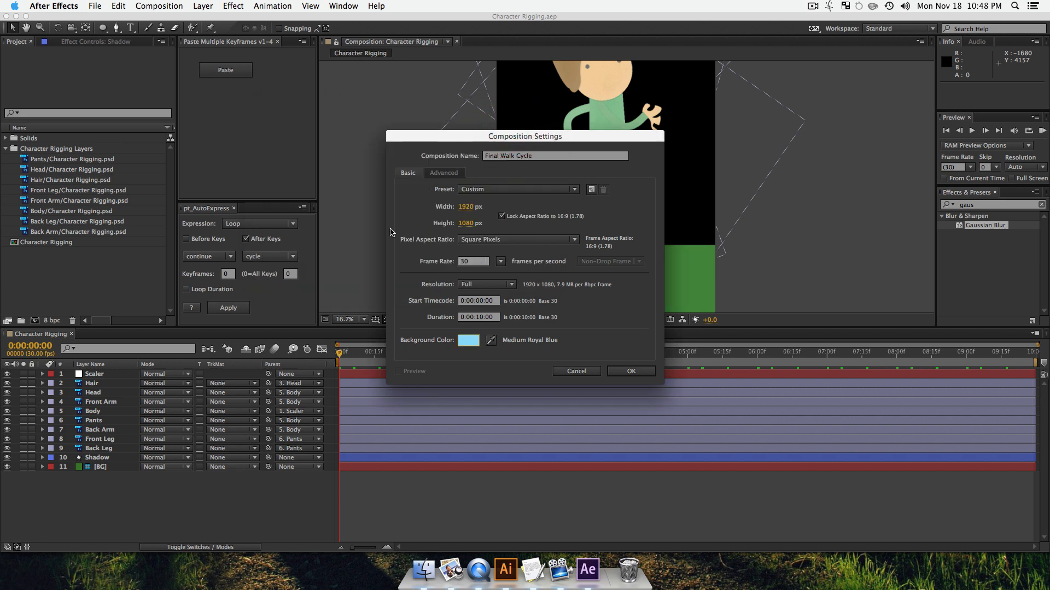
left_click(631, 371)
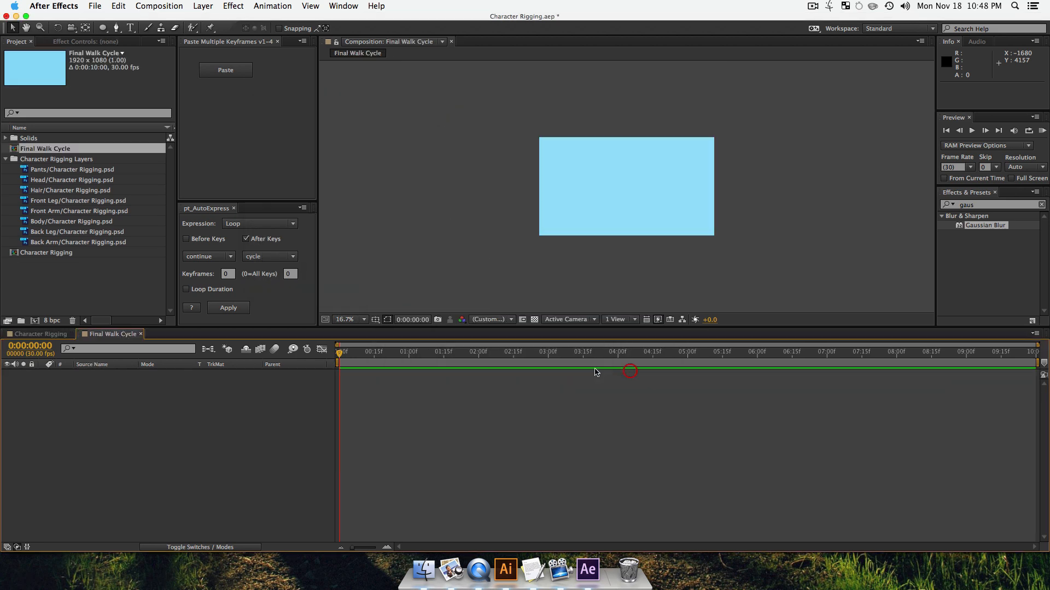
- Add the Character Rigging composition as a layer in the Final Walk Cycle composition
key("z")
left_click(631, 169)
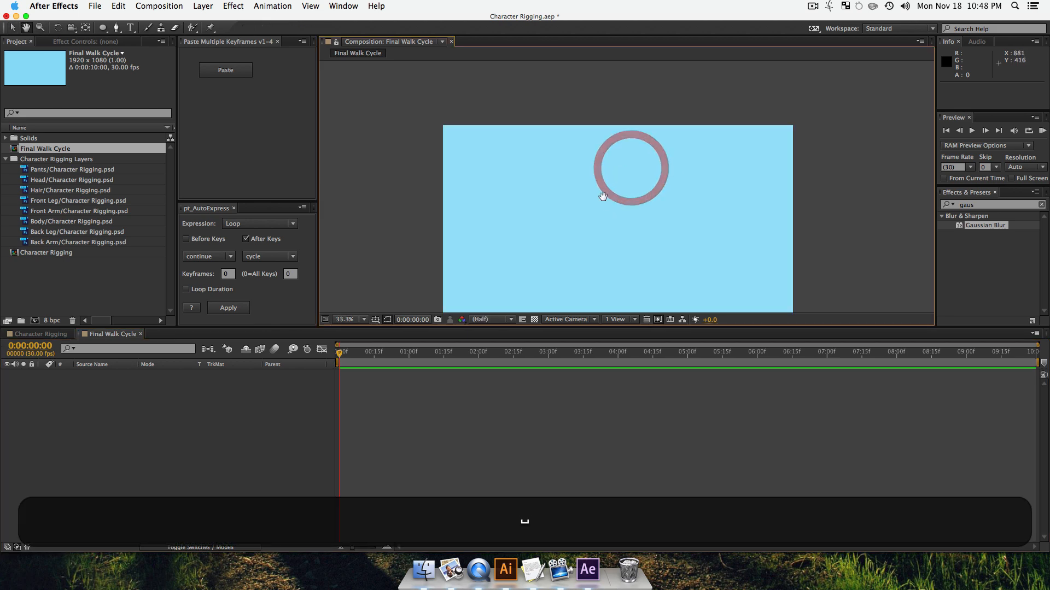
left_click_drag(602, 192, 594, 153)
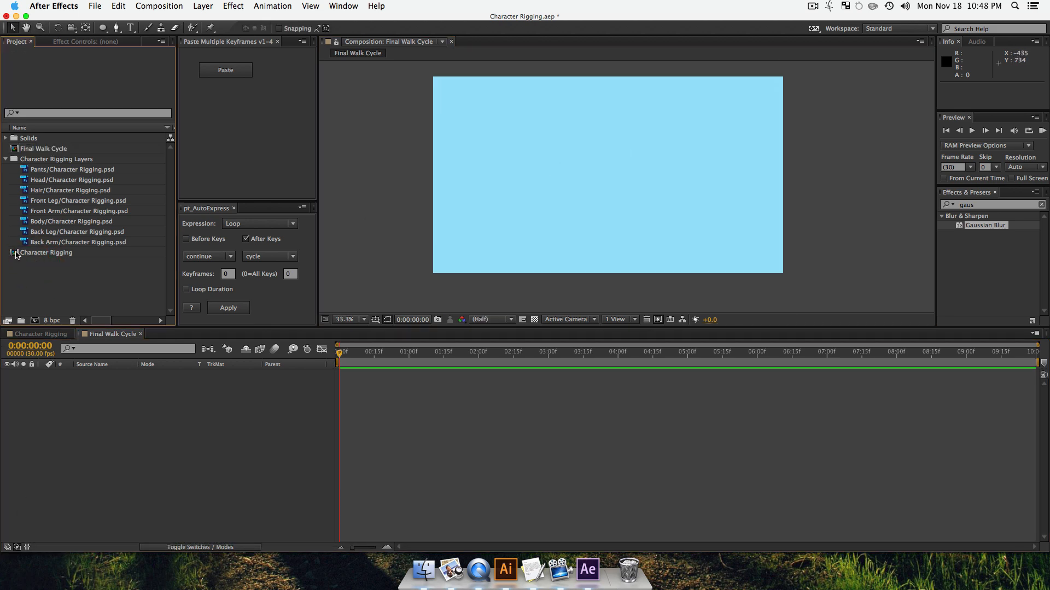
left_click_drag(16, 255, 24, 295)
left_click_drag(90, 400, 92, 394)
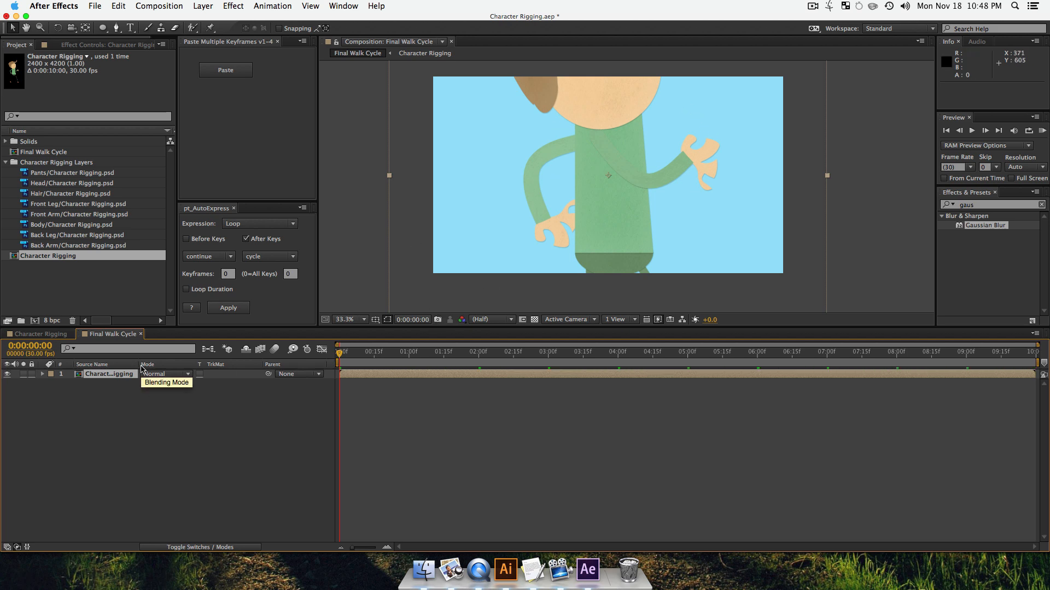
- Scale the Character Rigging layer down to 21% and save the project
key("s")
left_click_drag(160, 384, 134, 399)
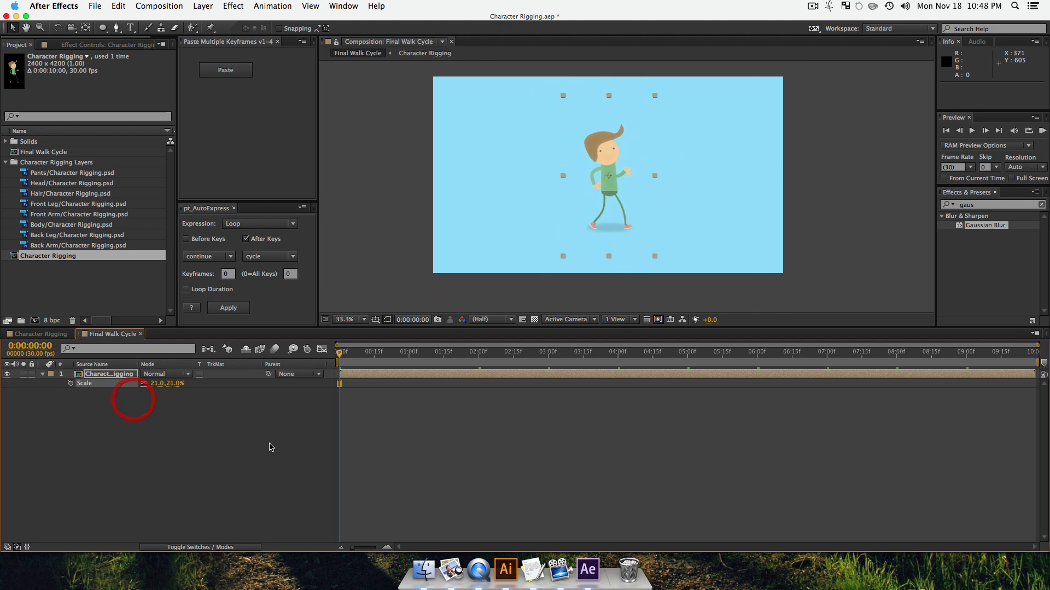
left_click(176, 470)
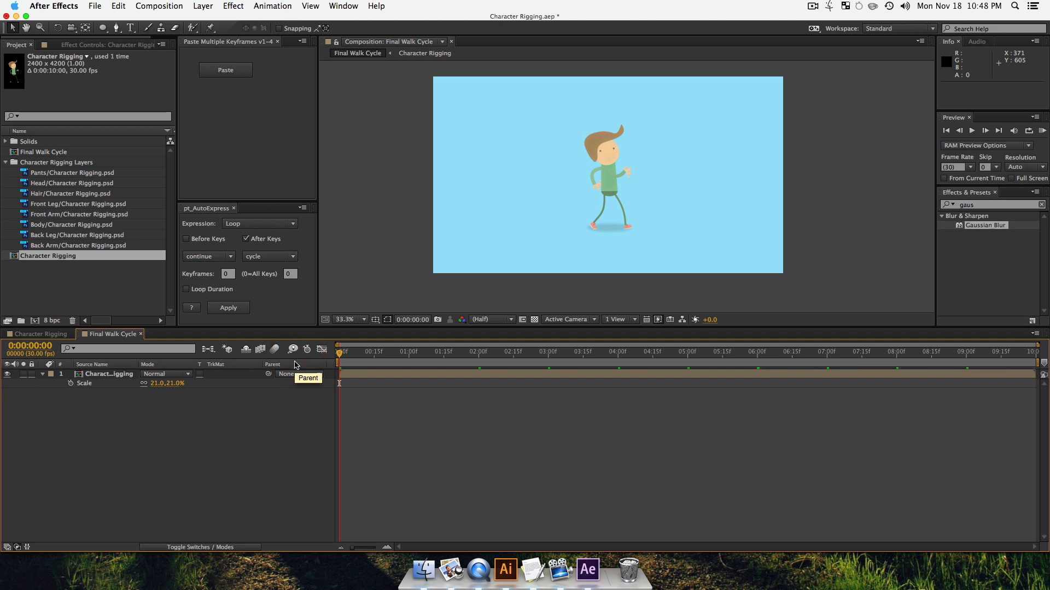
key("super+s")
- Preview the walking character in the Final Walk Cycle composition, stop playback and save the project again
key("space")
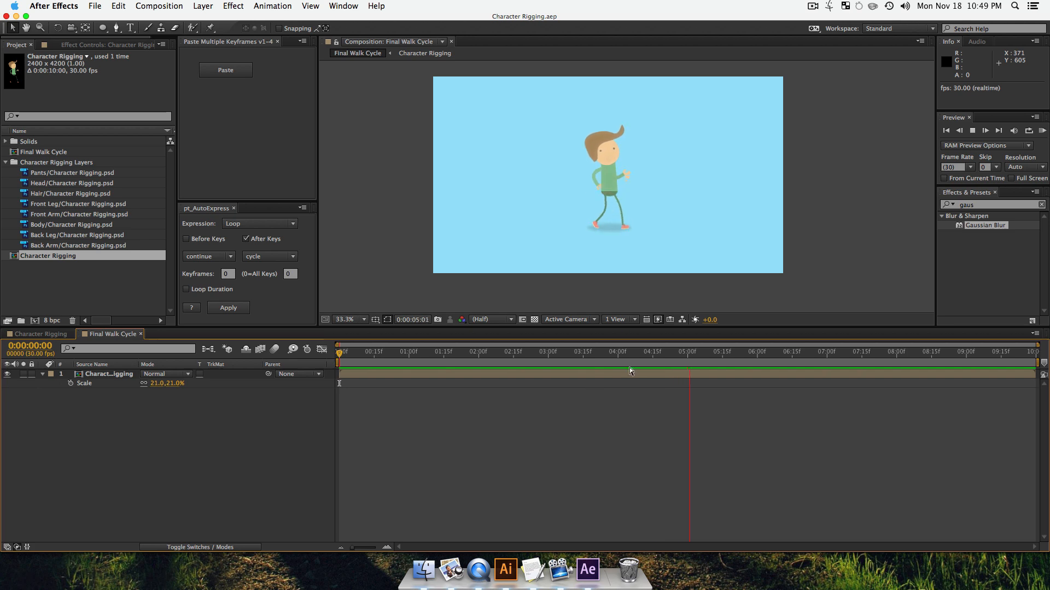
key("space")
left_click(493, 344)
left_click(269, 360)
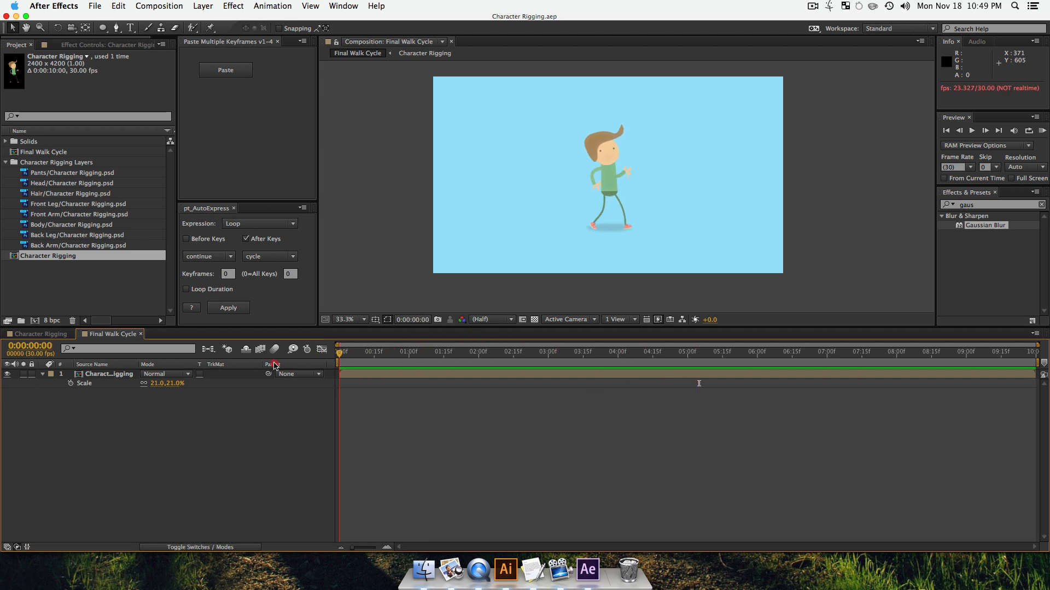
left_click(185, 469)
key("super+s")
left_click(136, 438)
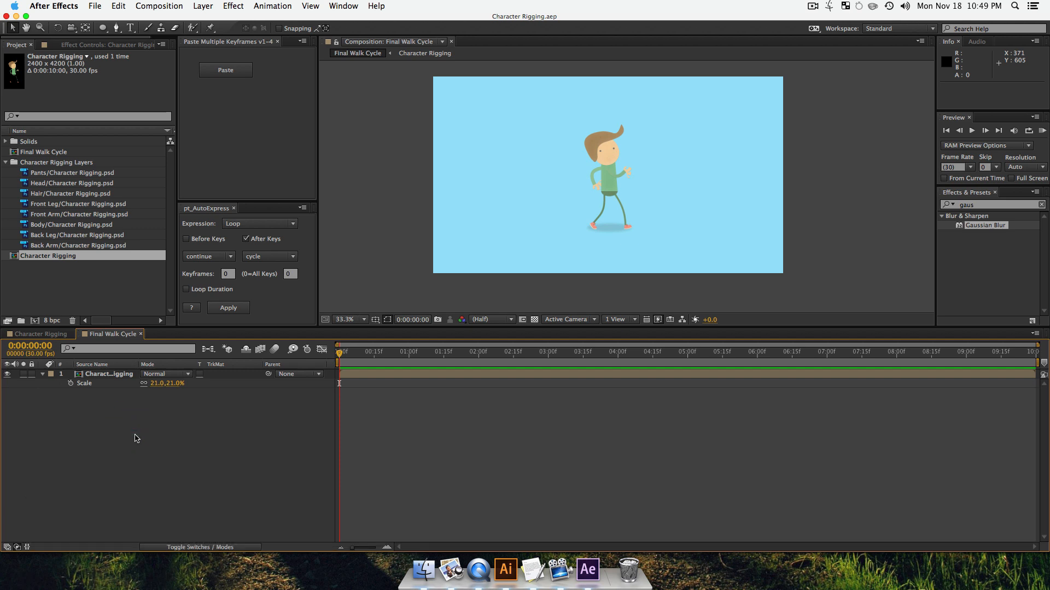
- Show the layer switches and make the Character Rigging layer 3D, leaving its properties collapsed
left_click(7, 548)
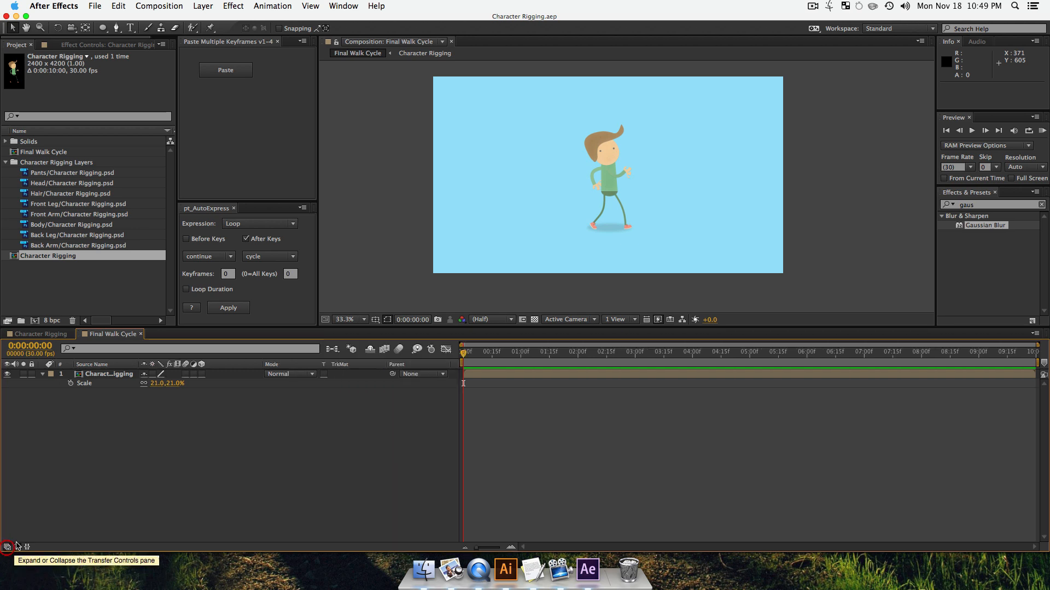
left_click(203, 374)
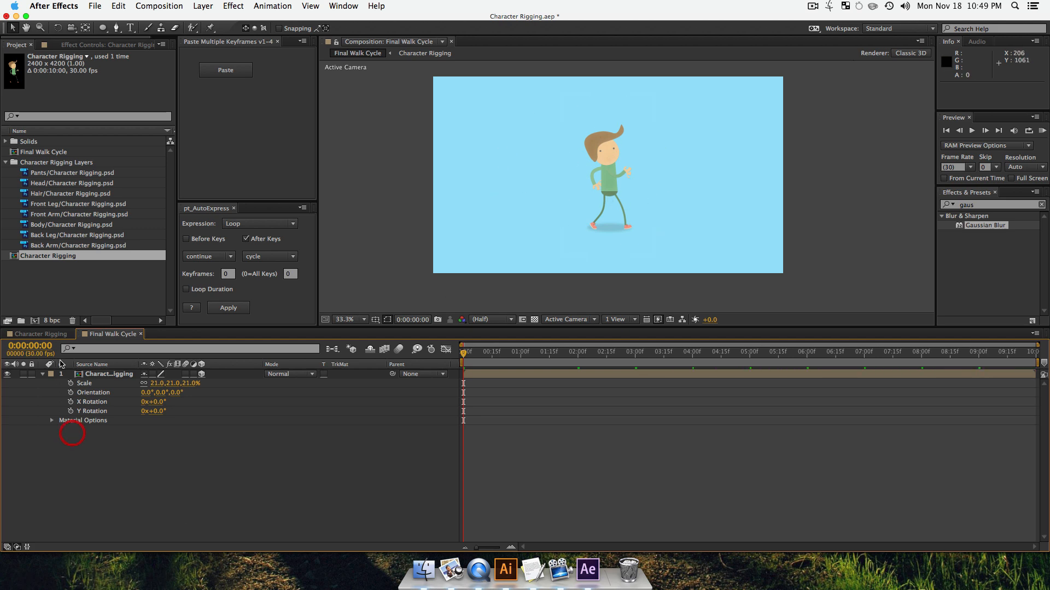
left_click(43, 374)
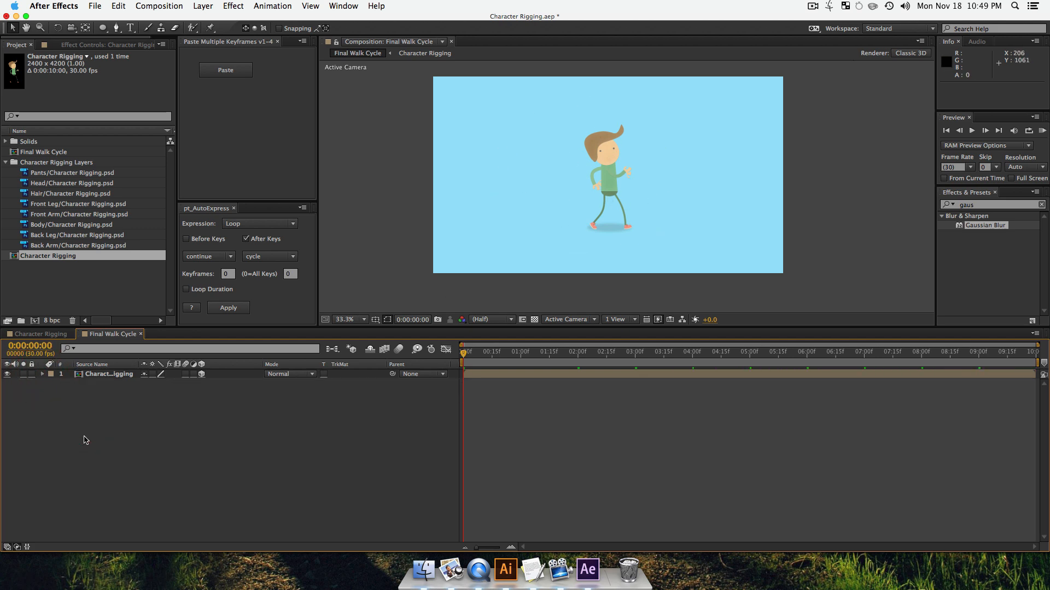
- Create a 1920 × 1080 px solid named Grass with the green color 417E2E
key("super+y")
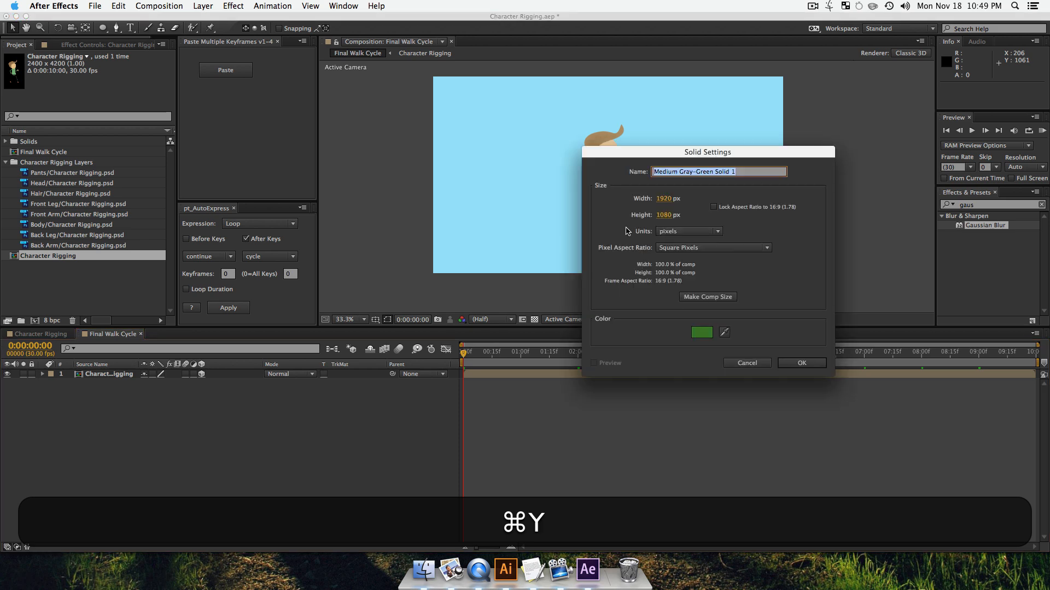
left_click(700, 333)
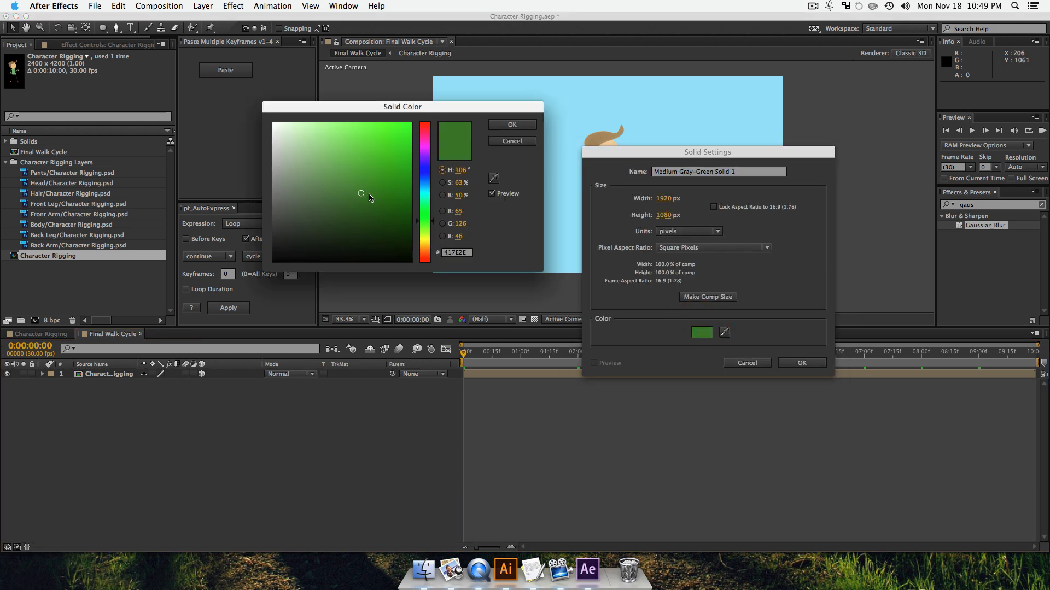
left_click(513, 124)
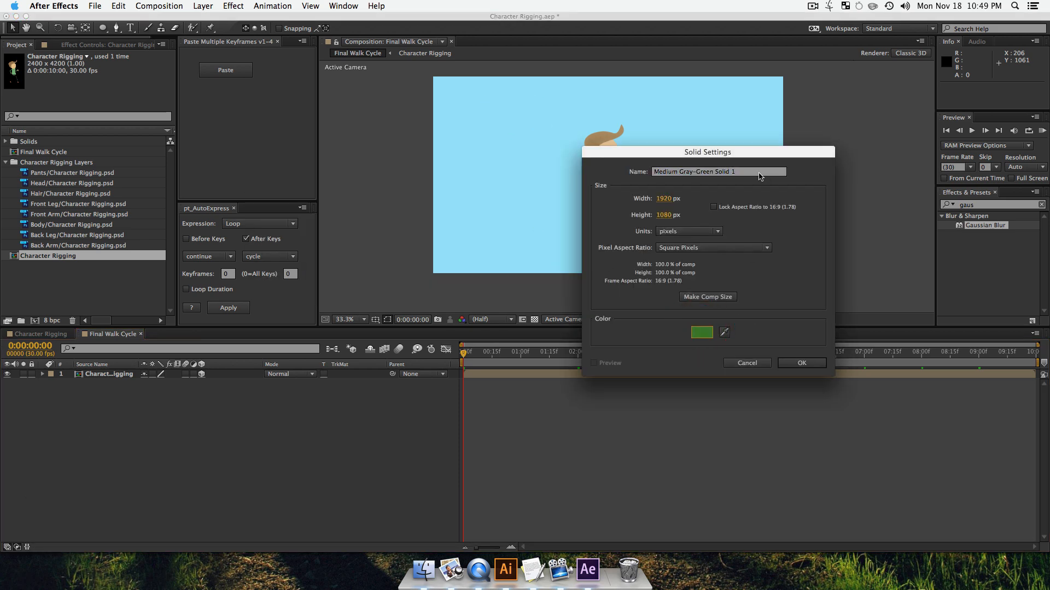
left_click(765, 172)
type("Grass")
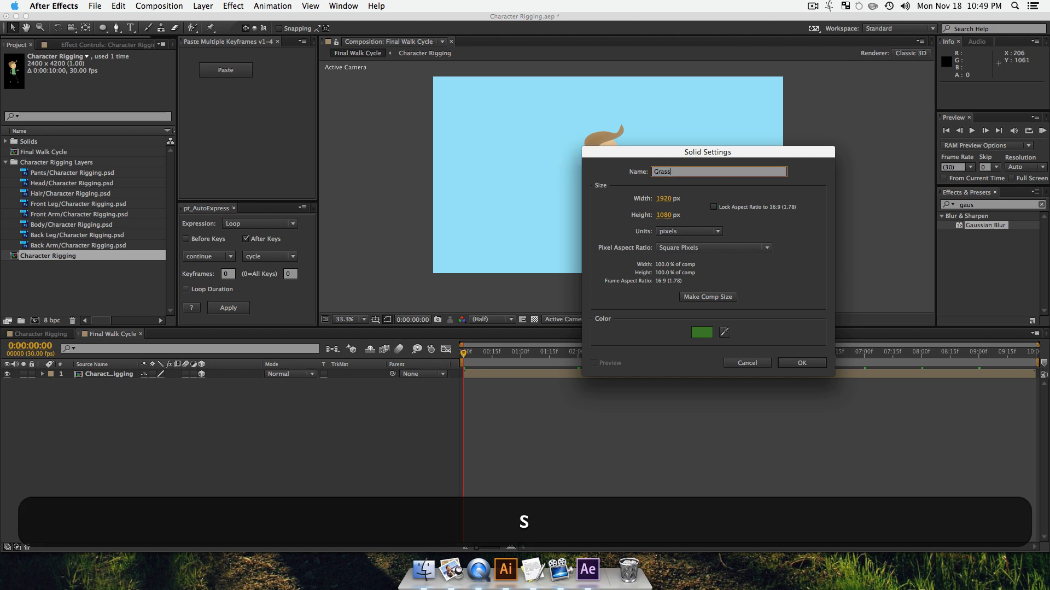
key("Return")
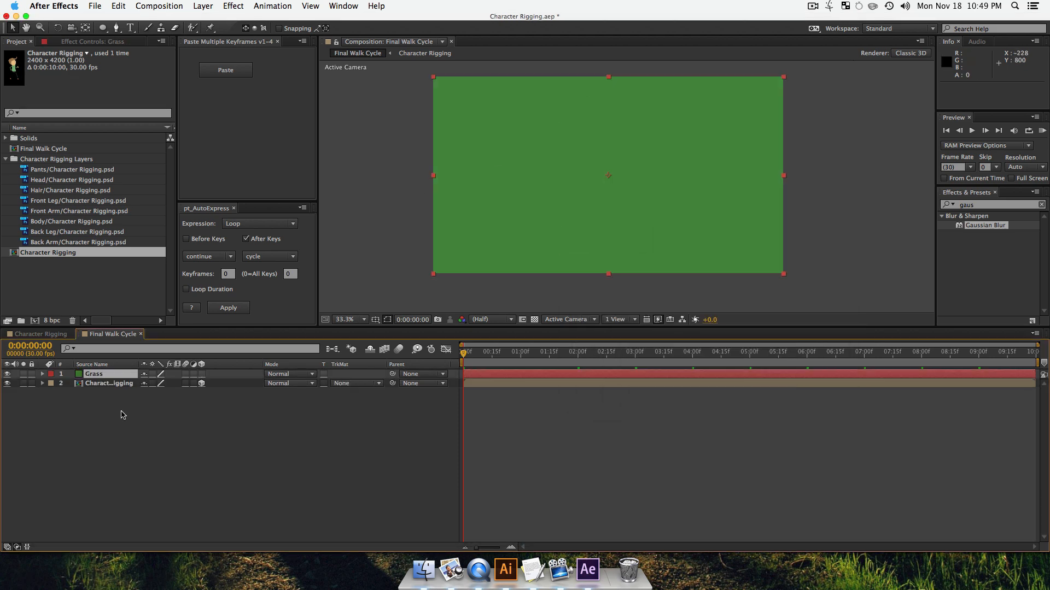
- Turn Grass into a 3D layer at Y position 1335, stacked beneath the character layer
key("p")
left_click(201, 374)
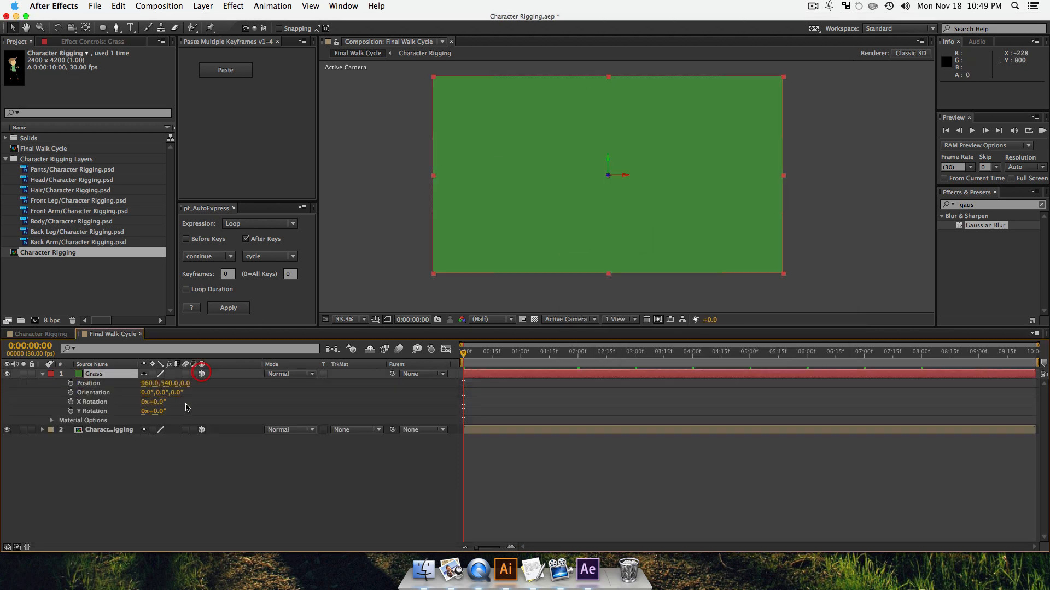
left_click_drag(166, 388, 574, 403)
left_click_drag(109, 374, 110, 464)
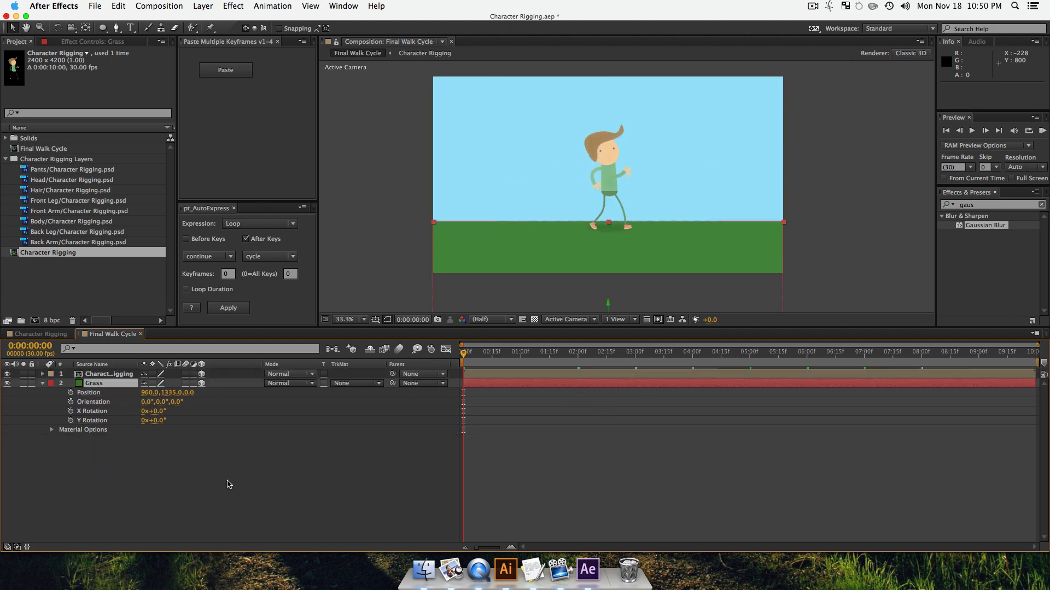
left_click(227, 482)
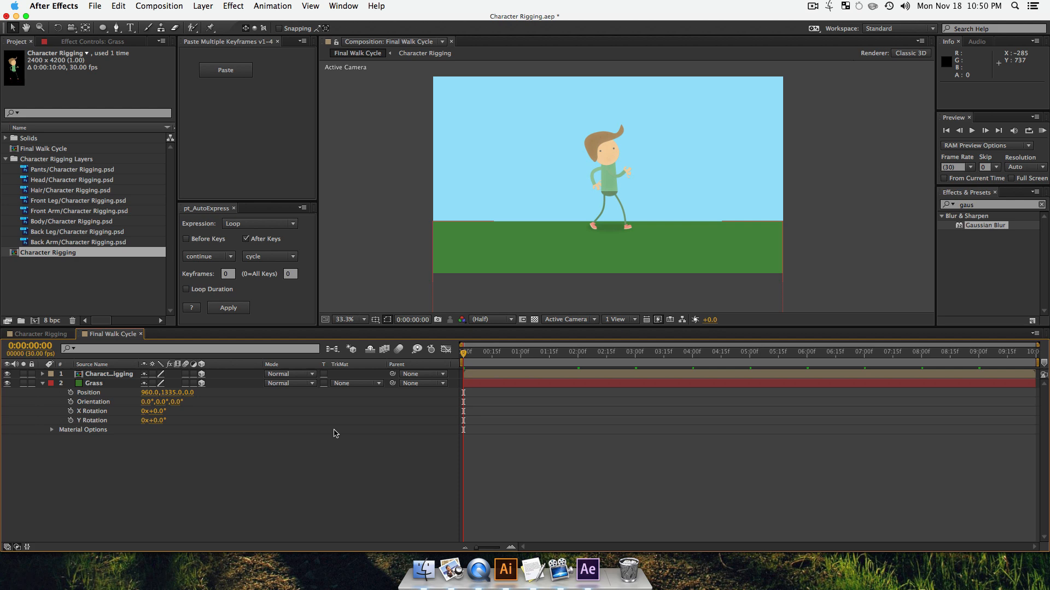
- Switch to Illustrator and create a new 1920 × 1080 px document named Trees
left_click(507, 572)
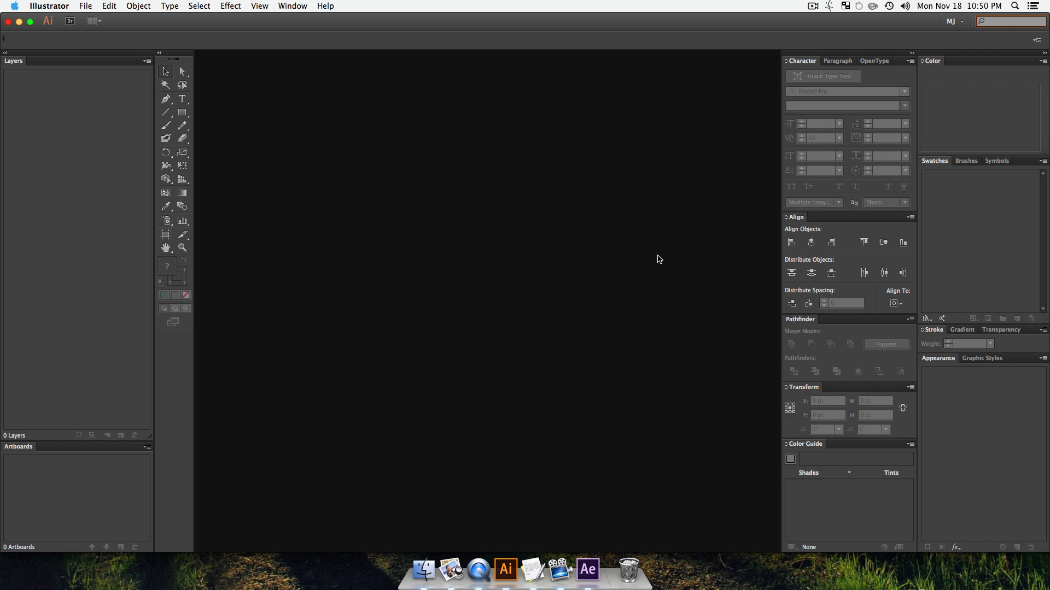
key("super")
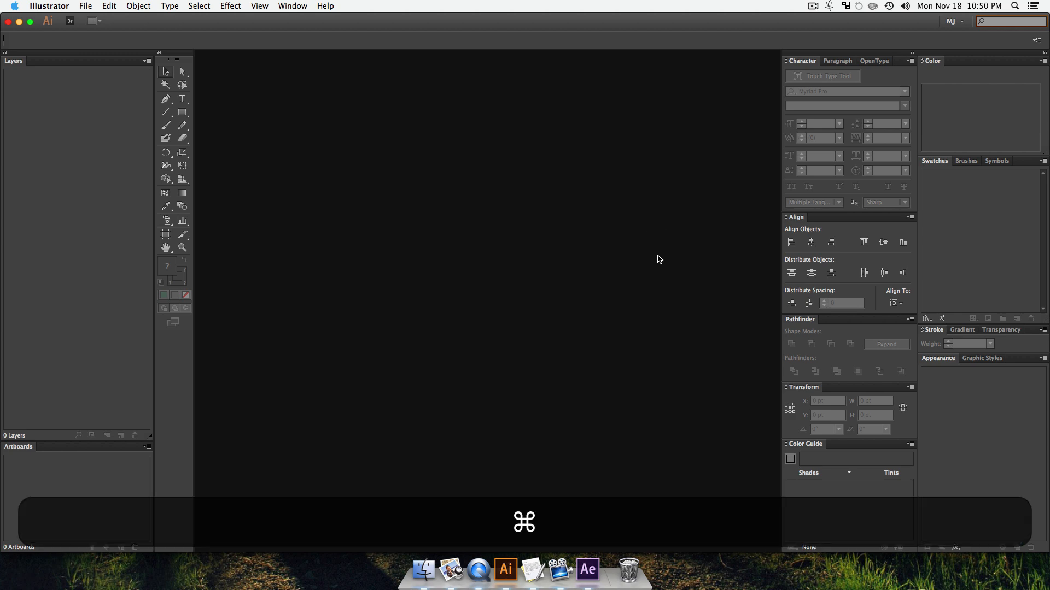
key("super+n")
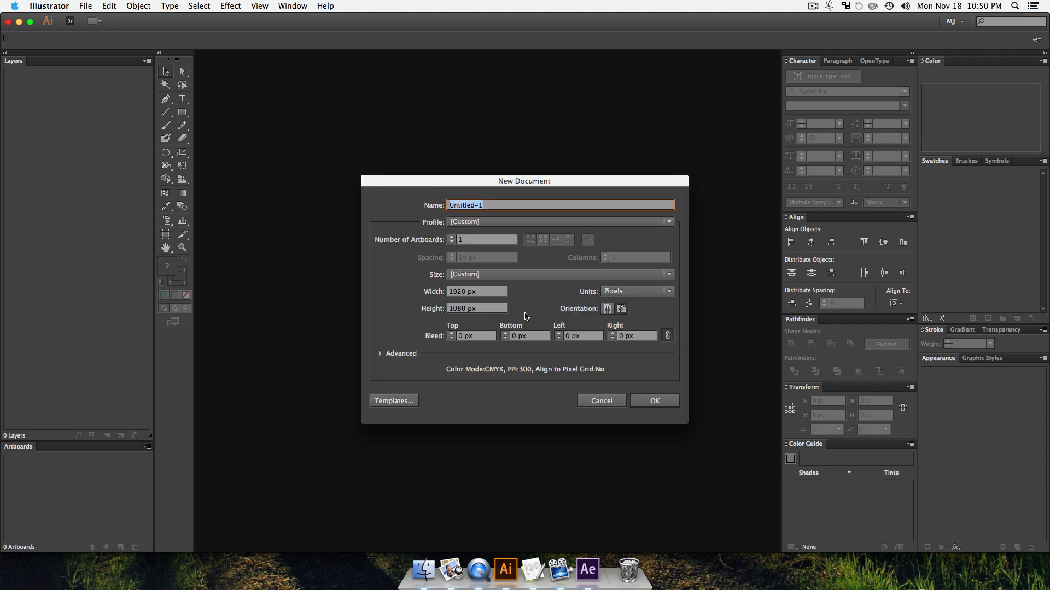
type("Trees")
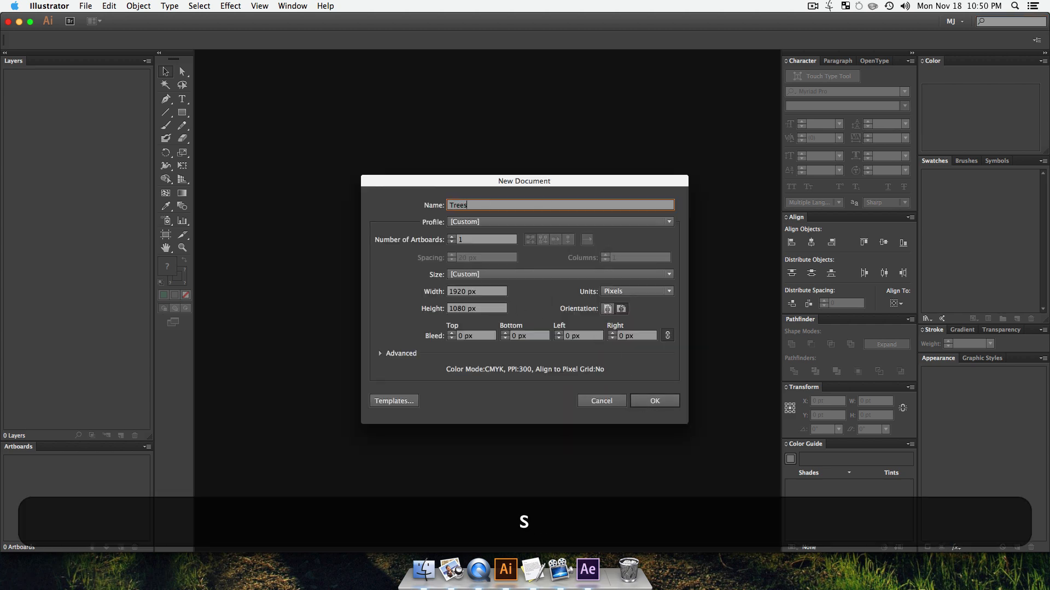
left_click(645, 401)
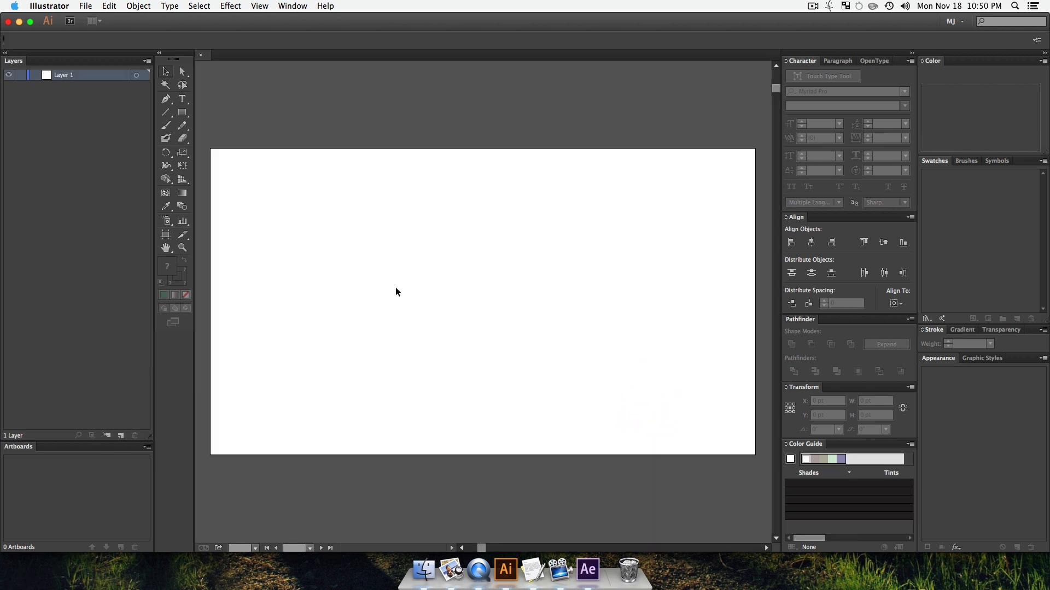
- Draw a square about 215 px wide on the artboard and rotate it 45° into a diamond
left_click_drag(182, 112, 225, 115)
left_click_drag(311, 222, 372, 284)
key("v")
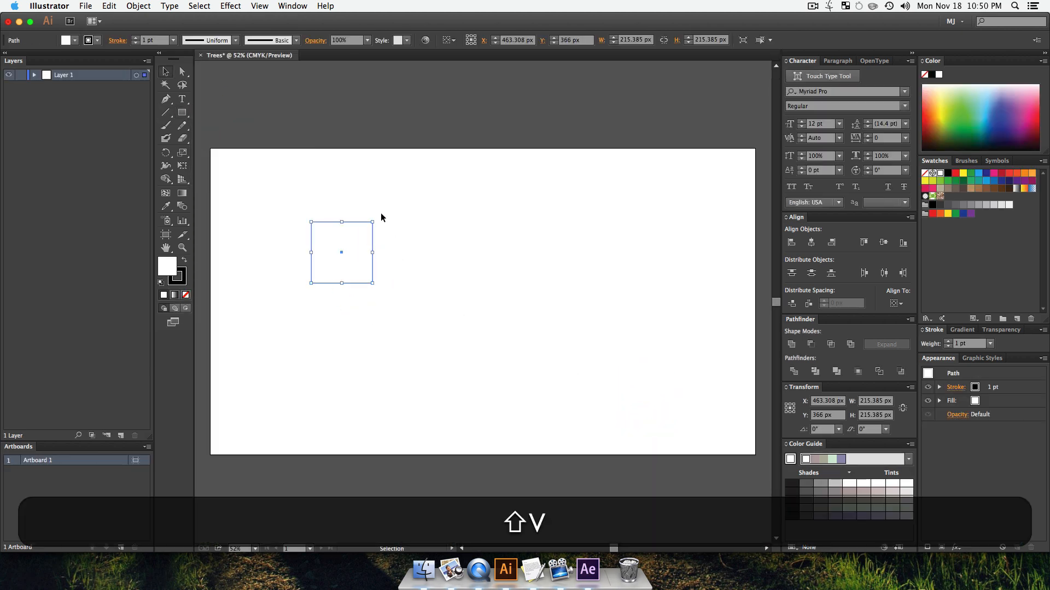
left_click_drag(376, 216, 284, 253)
key("shift+v")
- Cover the diamond's lower half with a rectangle and subtract it to leave a triangle
left_click(181, 113)
key("v")
left_click_drag(432, 217, 291, 295)
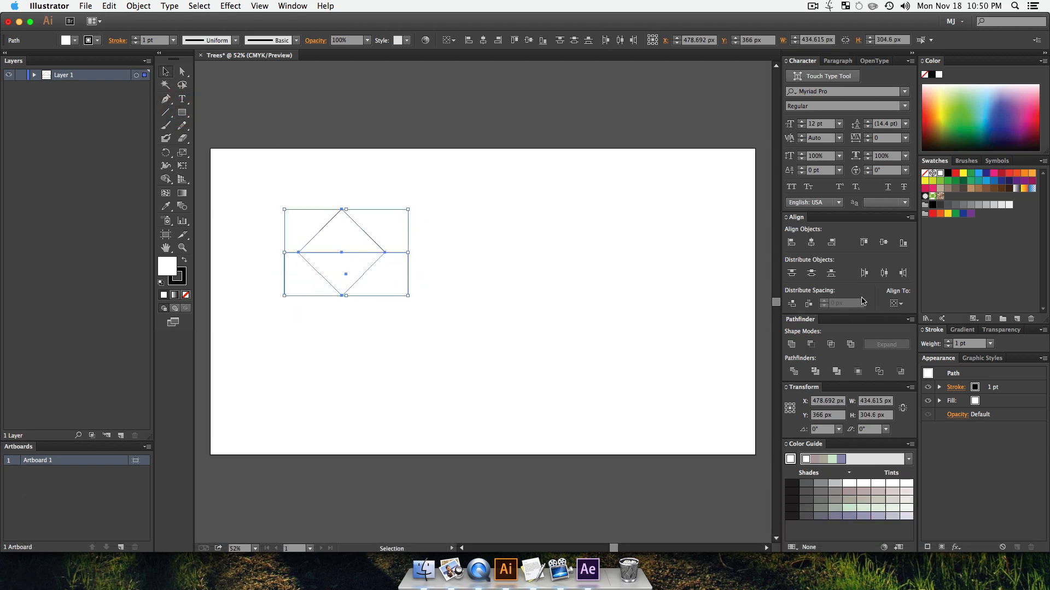
left_click(808, 346)
left_click(461, 279)
- Narrow the triangle and duplicate it downward into three overlapping, progressively larger tiers
left_click(342, 239)
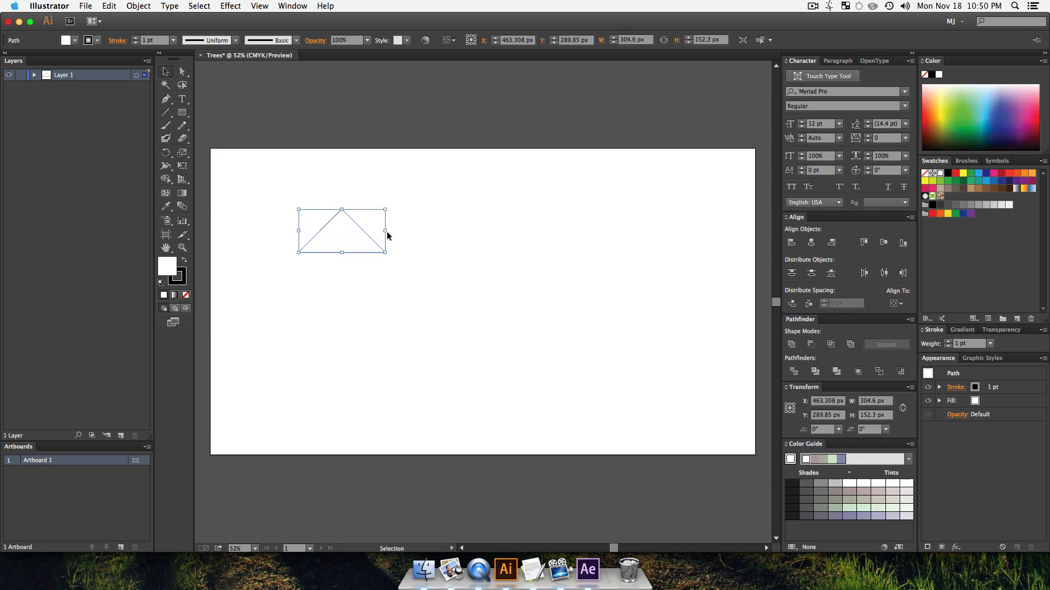
left_click(383, 230)
left_click(355, 248)
mouse_move(386, 230)
left_mouse_down()
mouse_move(361, 230)
mouse_move(346, 264)
mouse_move(342, 235)
mouse_move(343, 250)
mouse_move(370, 222)
mouse_move(340, 274)
mouse_move(337, 258)
mouse_move(381, 239)
left_mouse_up()
left_click(436, 326)
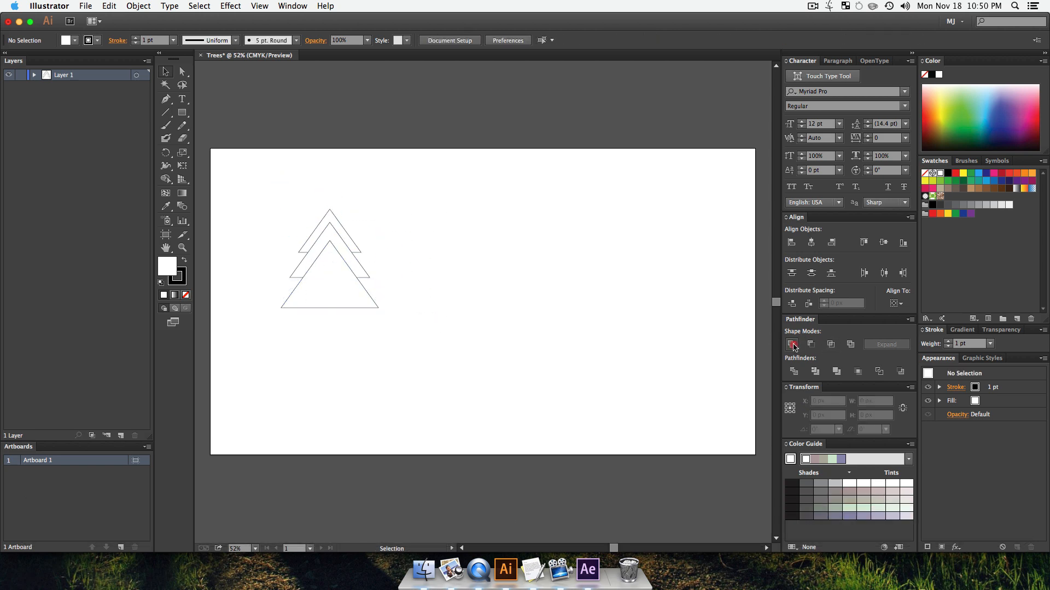
- Unite the three stacked triangles into a single pine tree shape
left_click(793, 346)
left_click(624, 301)
left_click_drag(481, 323, 263, 188)
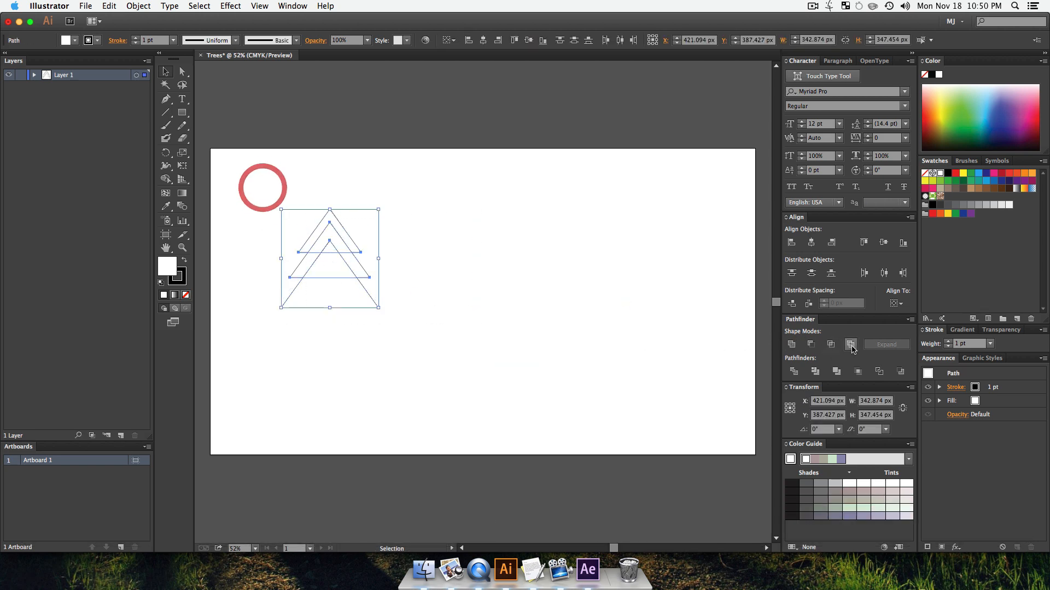
left_click(791, 344)
left_click(408, 286)
- Fill the pine tree shape with green and remove its stroke
left_click(301, 269)
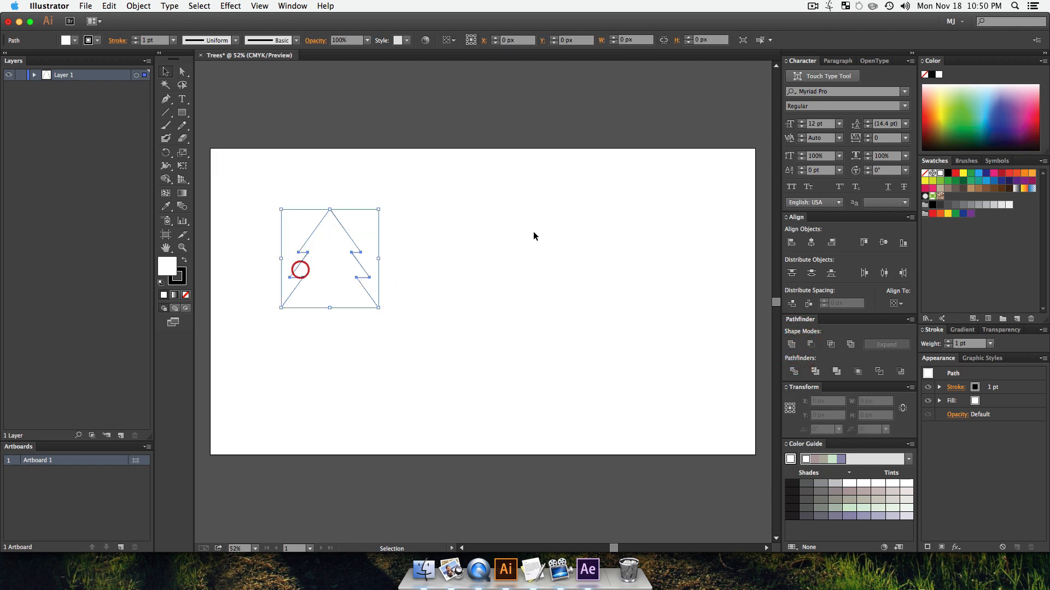
left_click(958, 116)
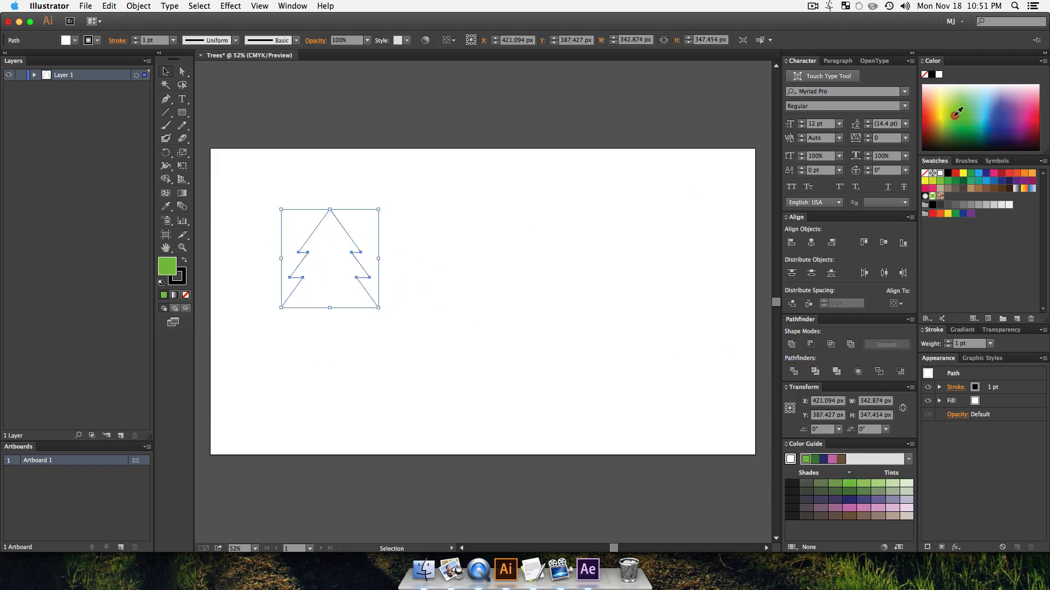
left_click(182, 280)
left_click(186, 296)
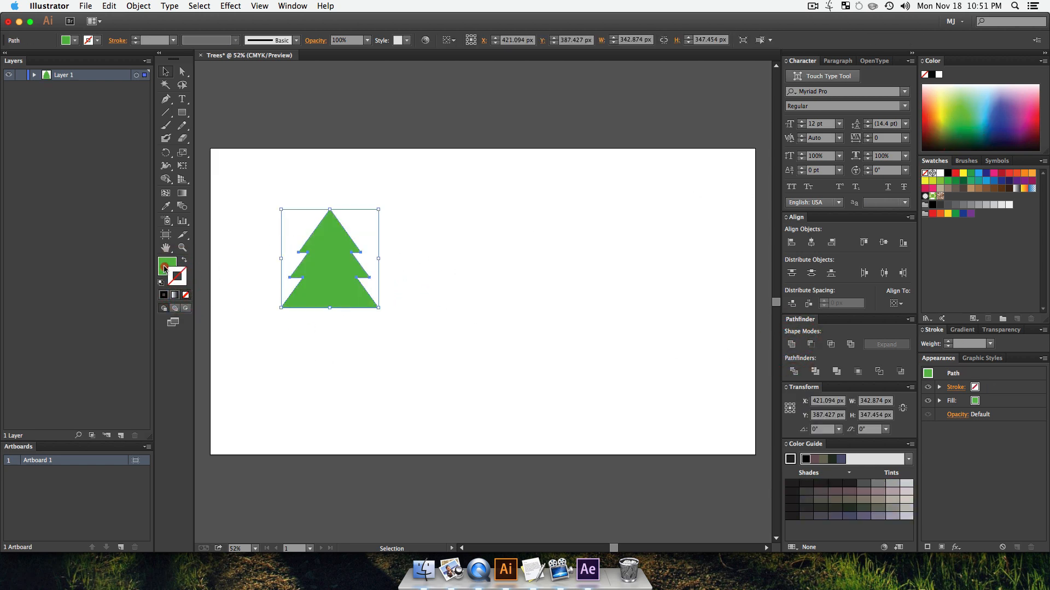
left_click(478, 301)
- Draw a trunk rectangle about 42 × 113 px centered at the tree's base and send it behind the foliage
left_click_drag(179, 119, 206, 110)
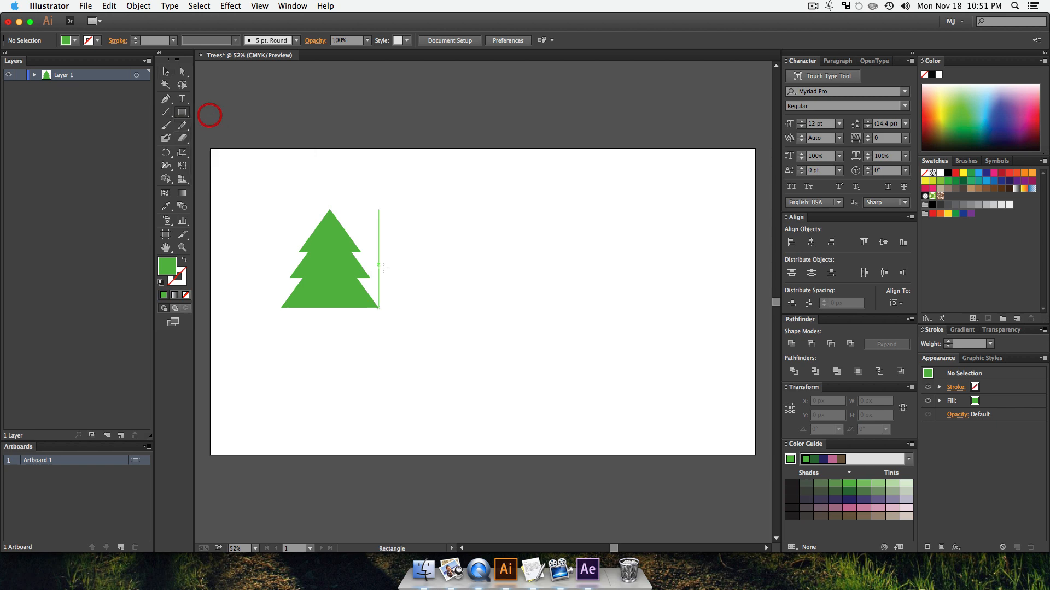
left_click_drag(384, 283, 391, 294)
key("cmd+z")
mouse_move(394, 258)
left_mouse_down()
mouse_move(406, 291)
mouse_move(327, 308)
mouse_move(337, 327)
left_mouse_up()
key("v")
key("cmd+shift+bracketleft")
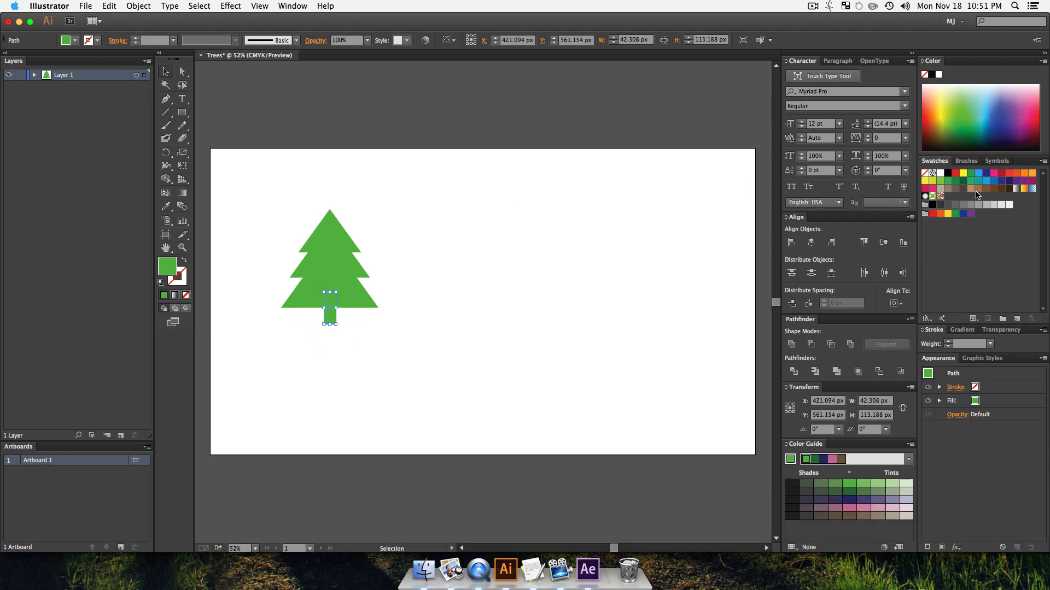
- Fill the trunk with a brown swatch and stretch it further down below the foliage
left_click(986, 188)
key("v")
left_click(476, 340)
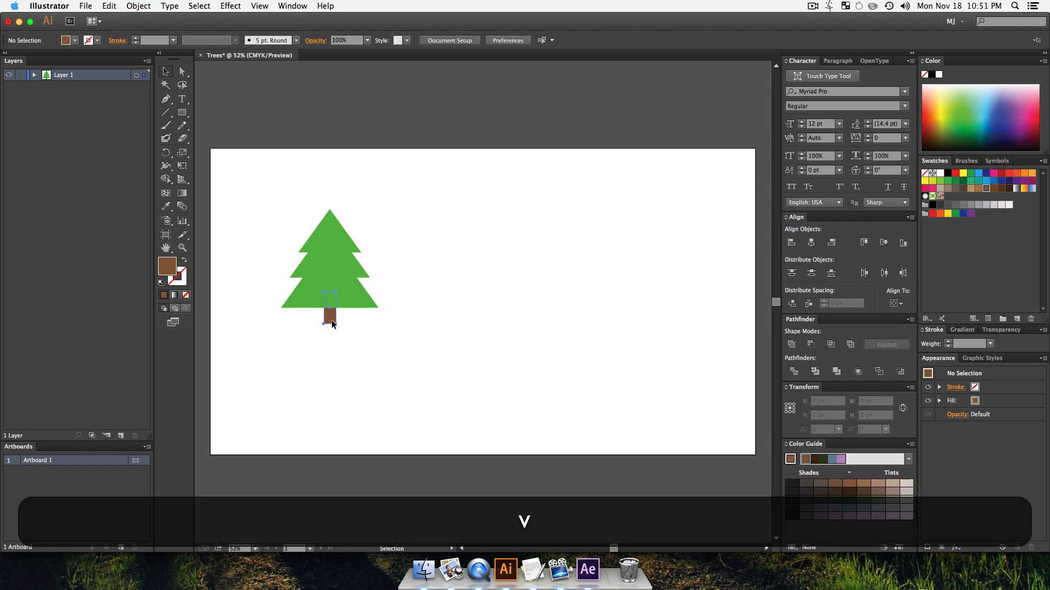
left_click_drag(331, 324, 330, 356)
left_click(408, 356)
- Move the whole tree closer to the artboard's left edge and group its foliage and trunk
left_click_drag(489, 369, 292, 258)
left_click_drag(349, 284, 300, 283)
left_click(364, 331)
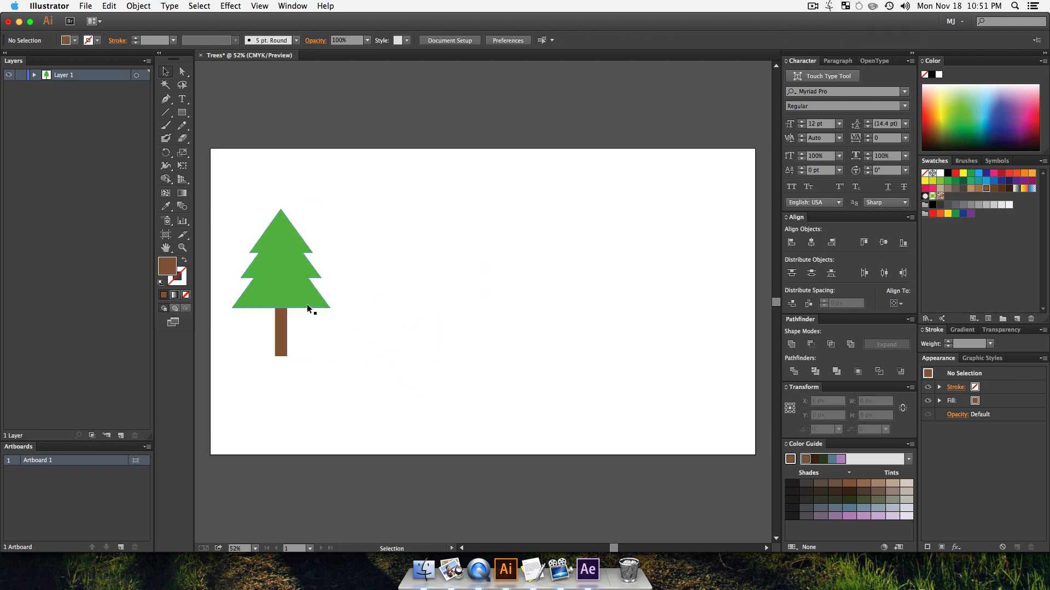
left_click_drag(364, 324, 284, 262)
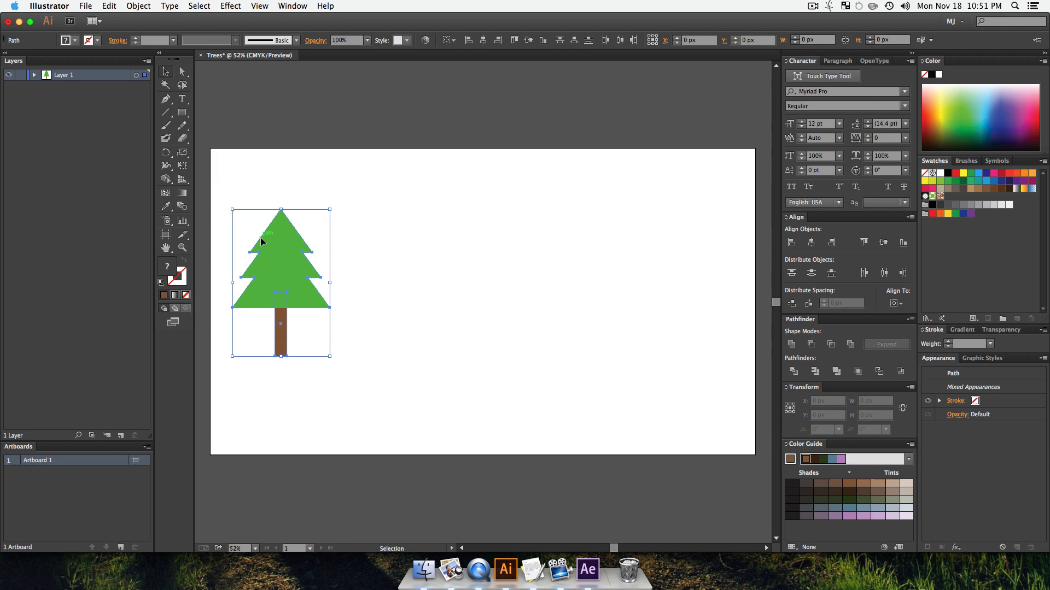
key("super+g")
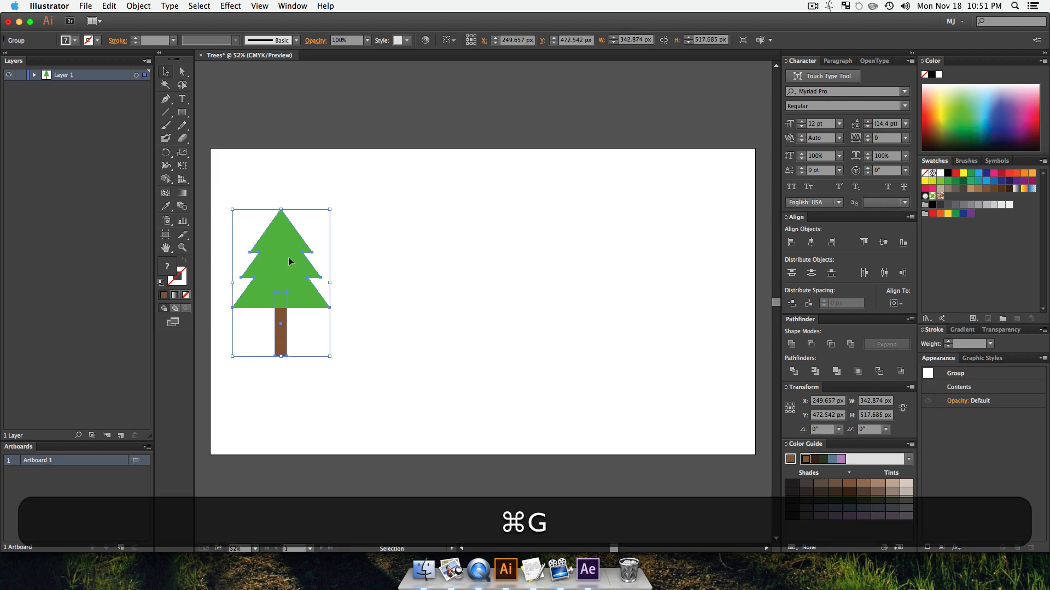
- Duplicate the grouped tree horizontally to form a row of five trees across the artboard
left_click_drag(304, 277, 492, 287)
left_click_drag(489, 293, 596, 299)
left_click_drag(602, 296, 681, 289)
left_click(654, 403)
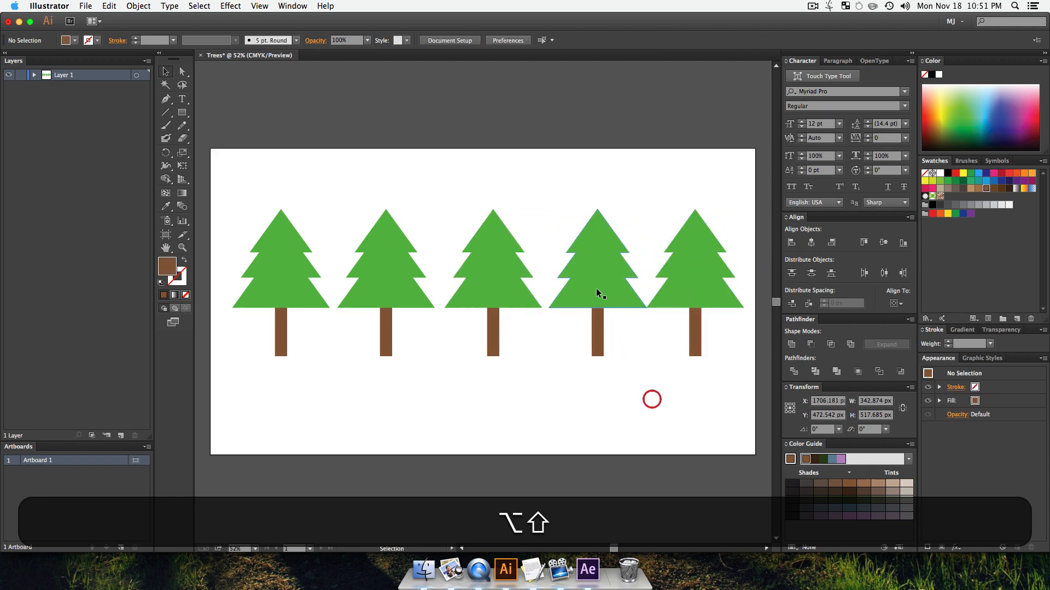
- Save the document as Trees.ai on the Desktop with the default Illustrator CC options
key("shift")
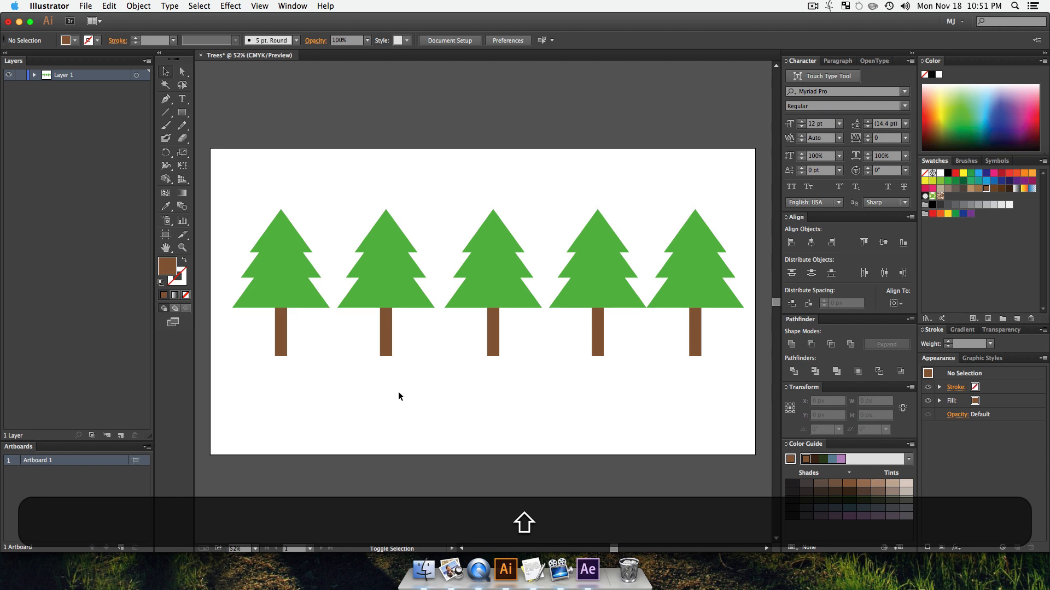
key("super+shift+s")
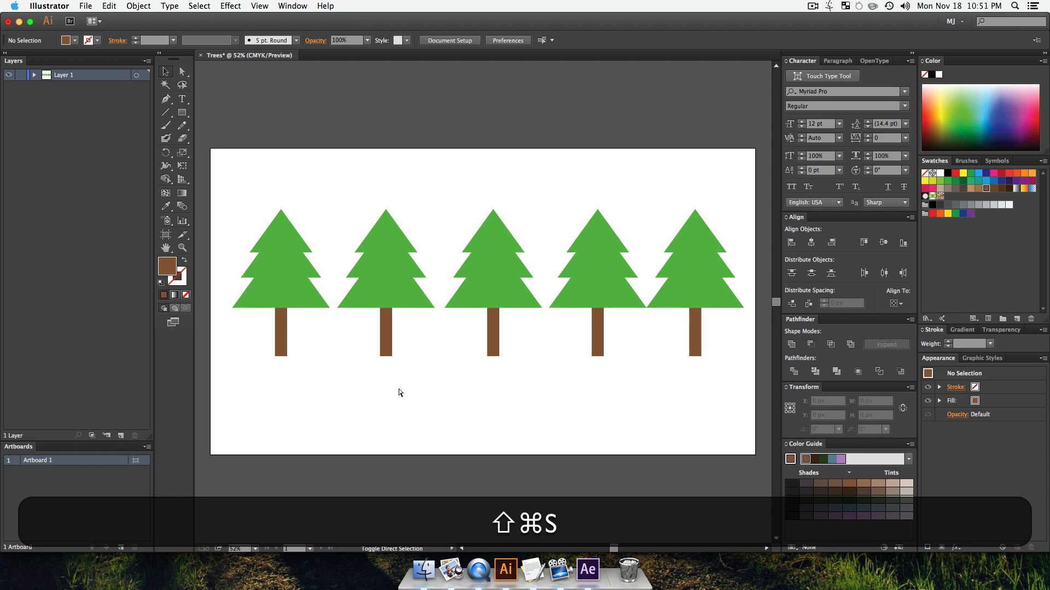
key("super+d")
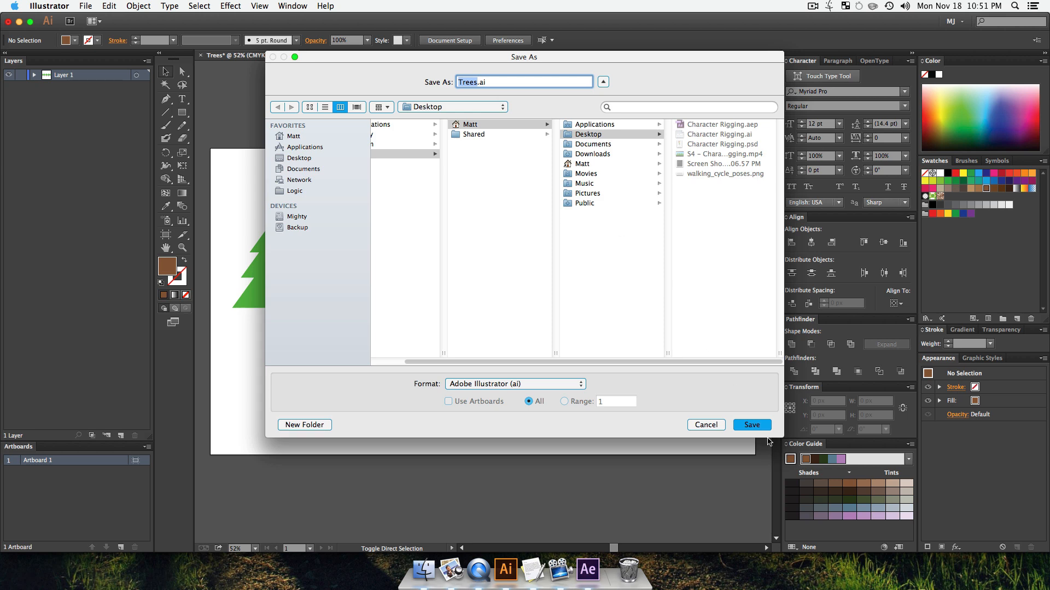
left_click(752, 425)
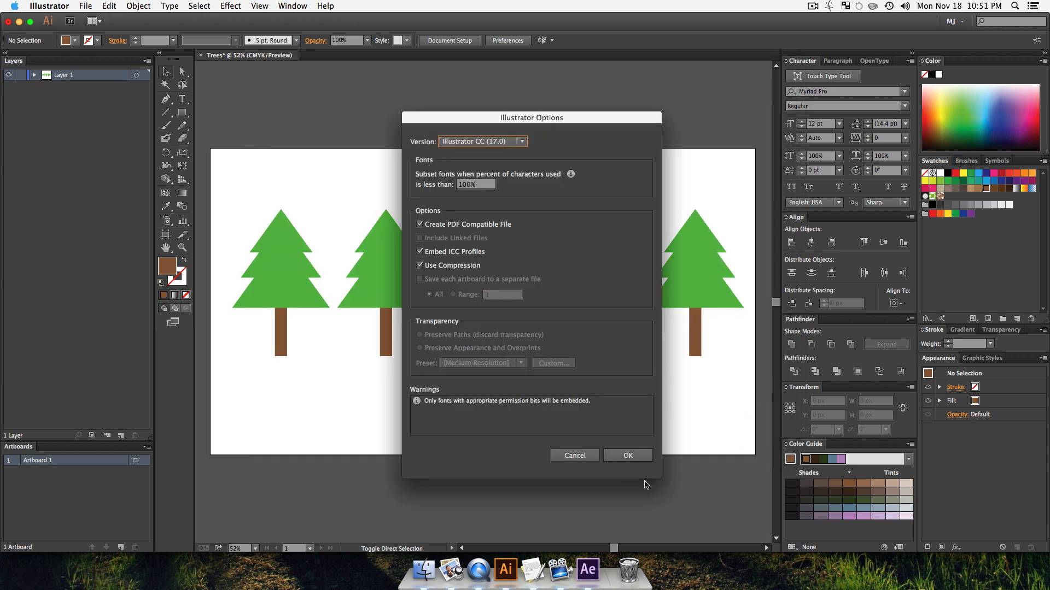
left_click(636, 459)
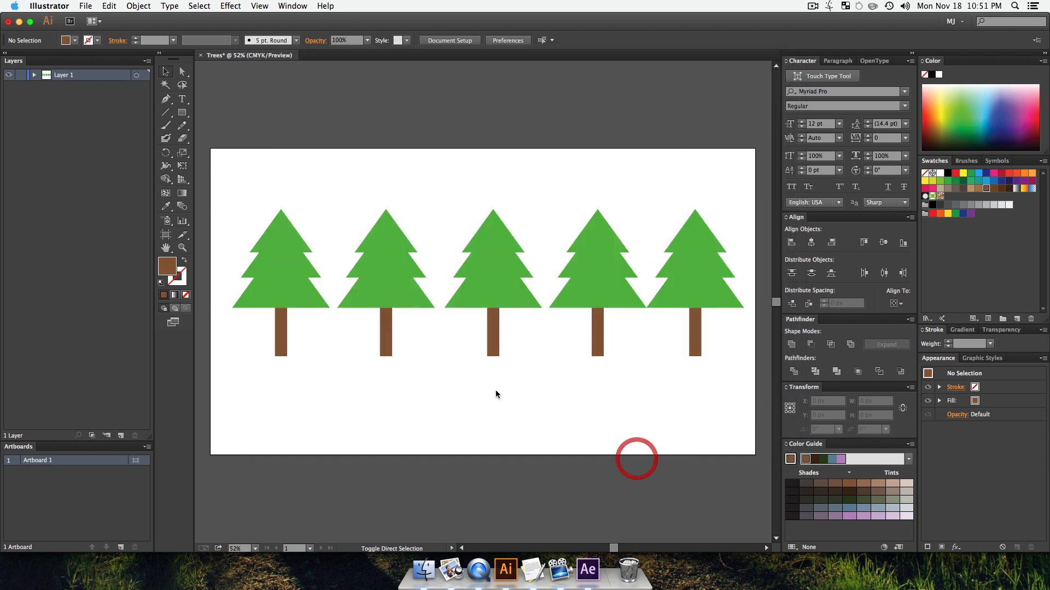
- Switch to After Effects, narrow its window and hide Illustrator to expose the desktop files
left_click(391, 391)
left_click(600, 567)
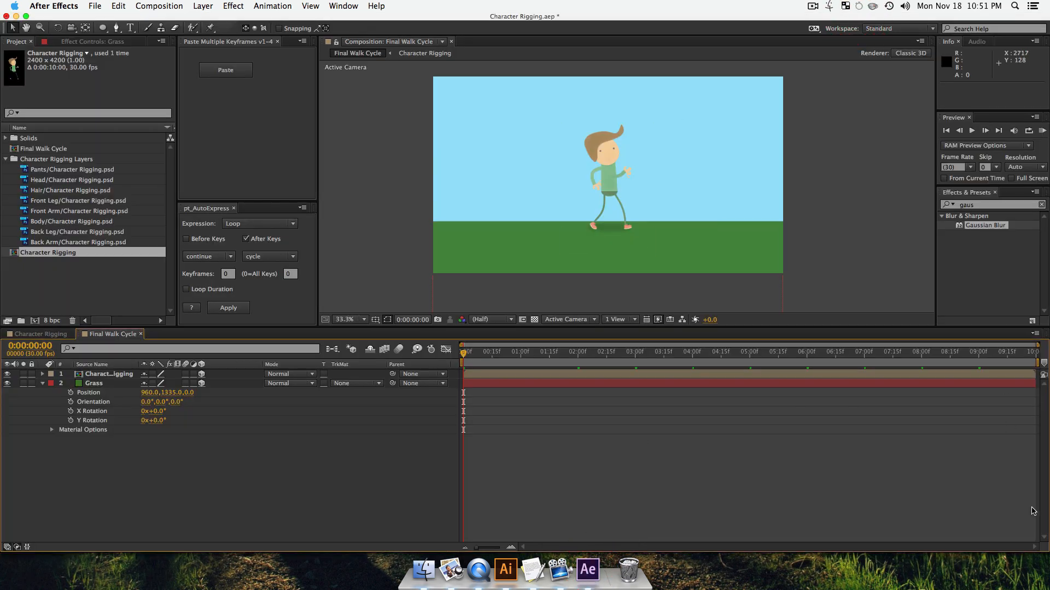
left_click_drag(906, 550, 907, 549)
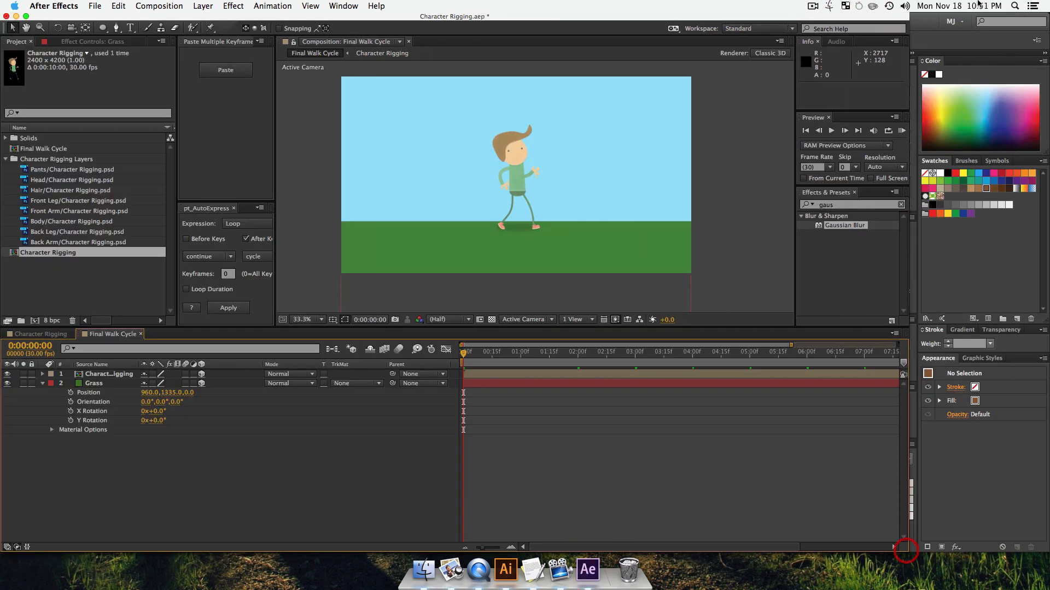
left_click(984, 319)
key("super+h")
left_click(981, 327)
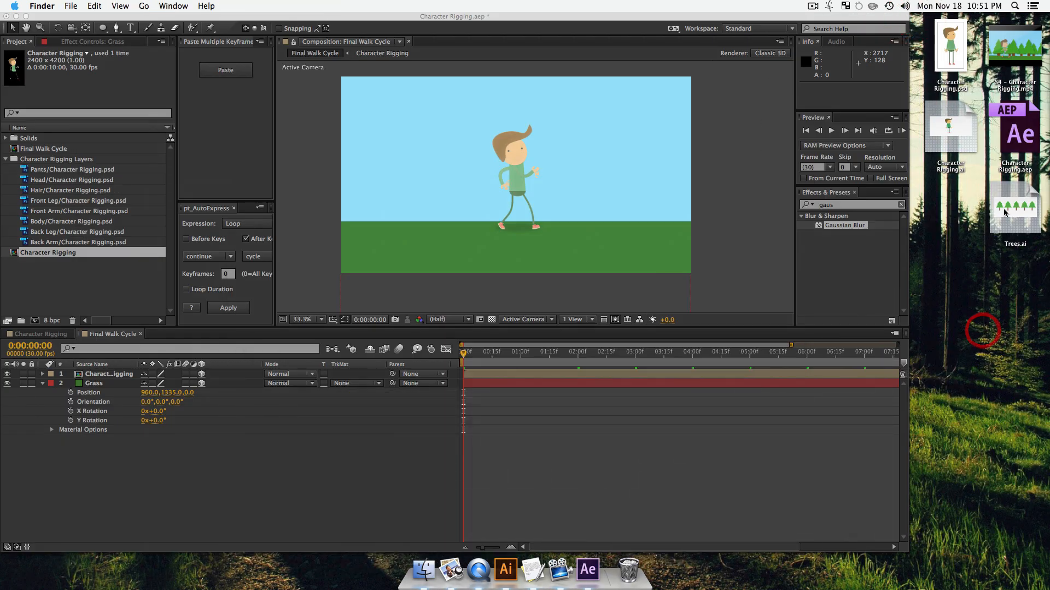
- Import Trees.ai from the desktop into the project and restore the program window to full width
left_click_drag(1013, 210, 82, 277)
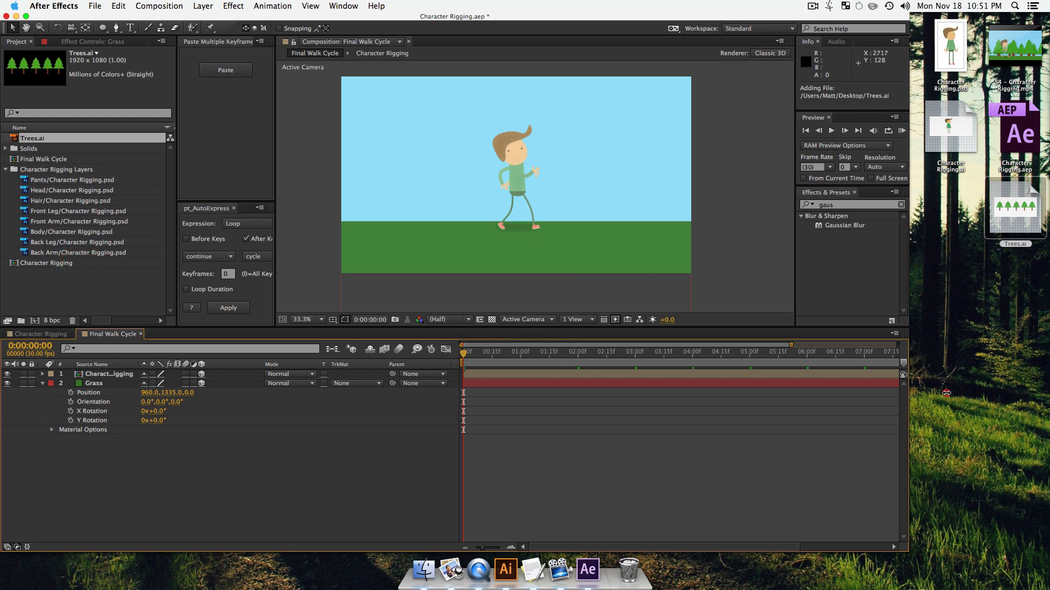
left_click_drag(946, 393, 1036, 392)
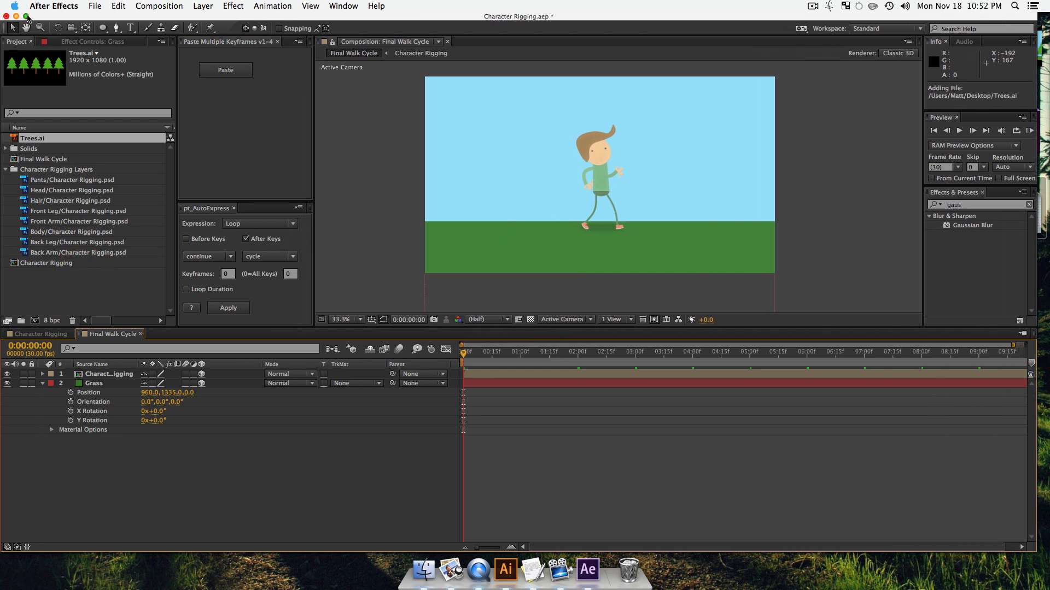
left_click(26, 16)
left_click(114, 289)
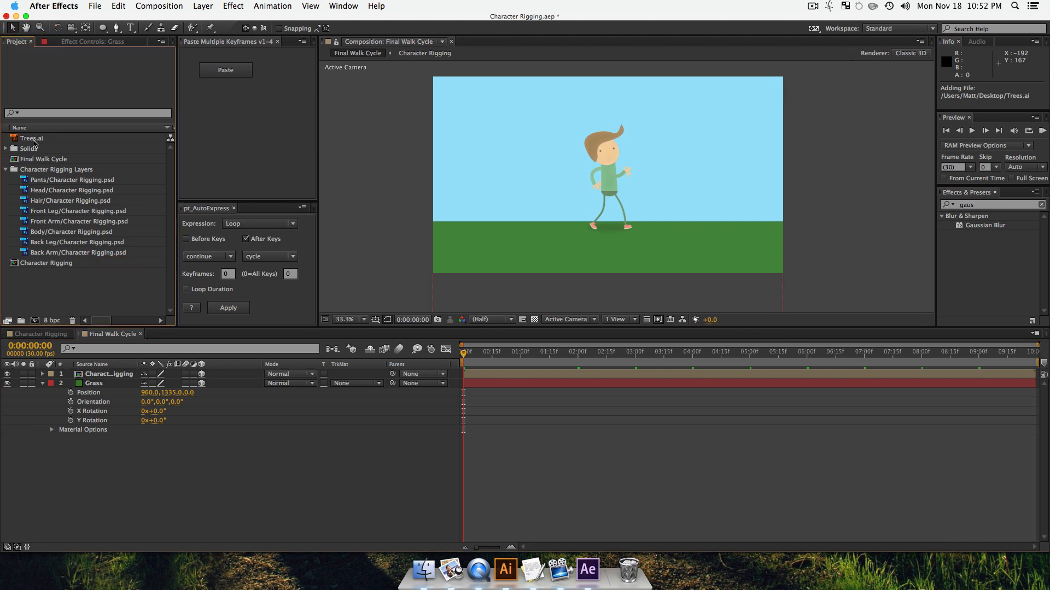
- Place Trees.ai between the character and Grass layers and pre-compose it as Trees
left_click_drag(34, 143, 86, 382)
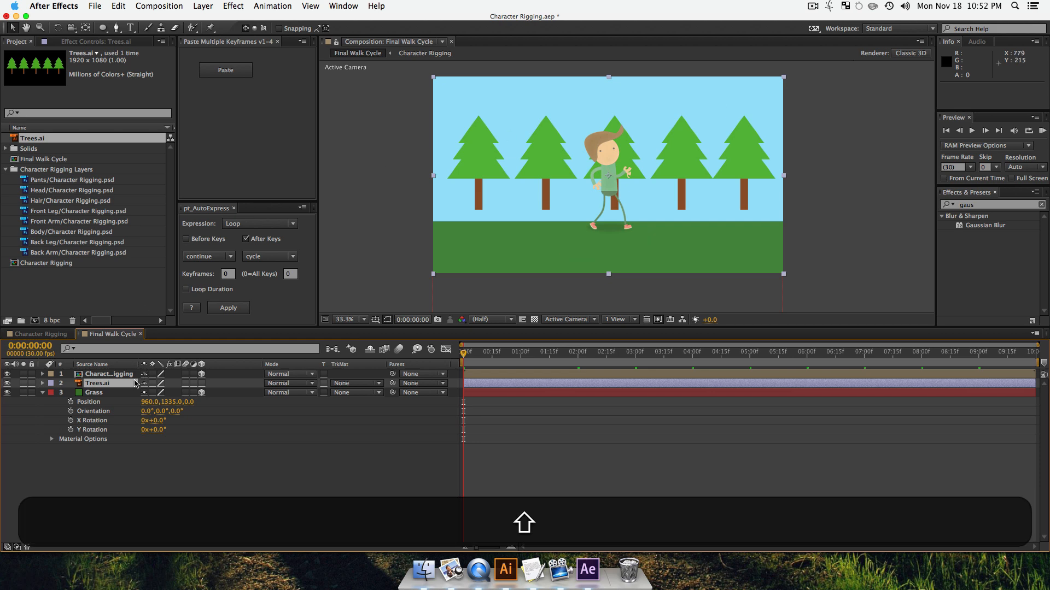
key("super+shift+c")
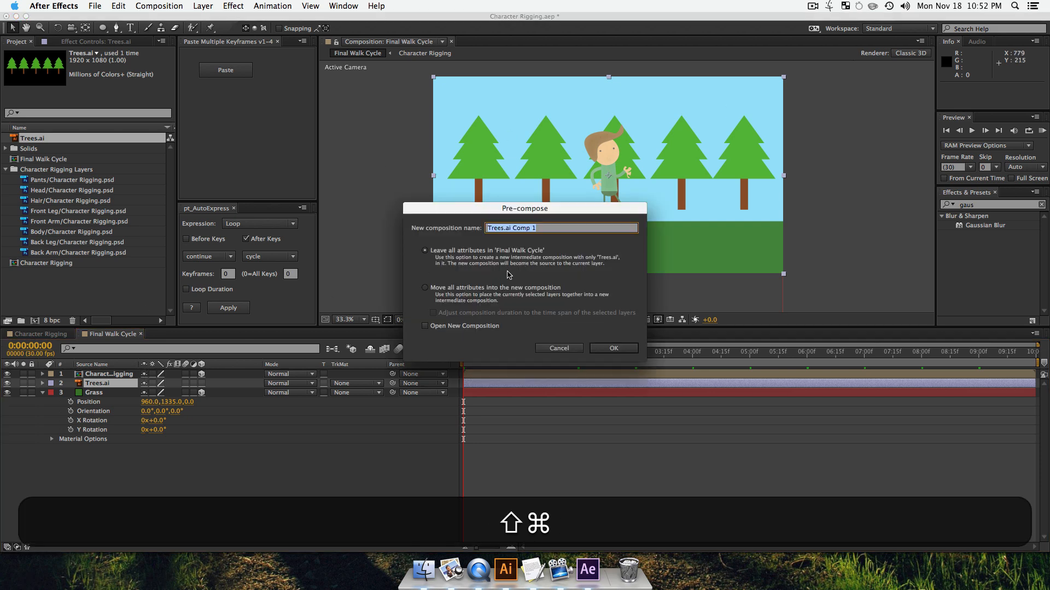
type("Trees")
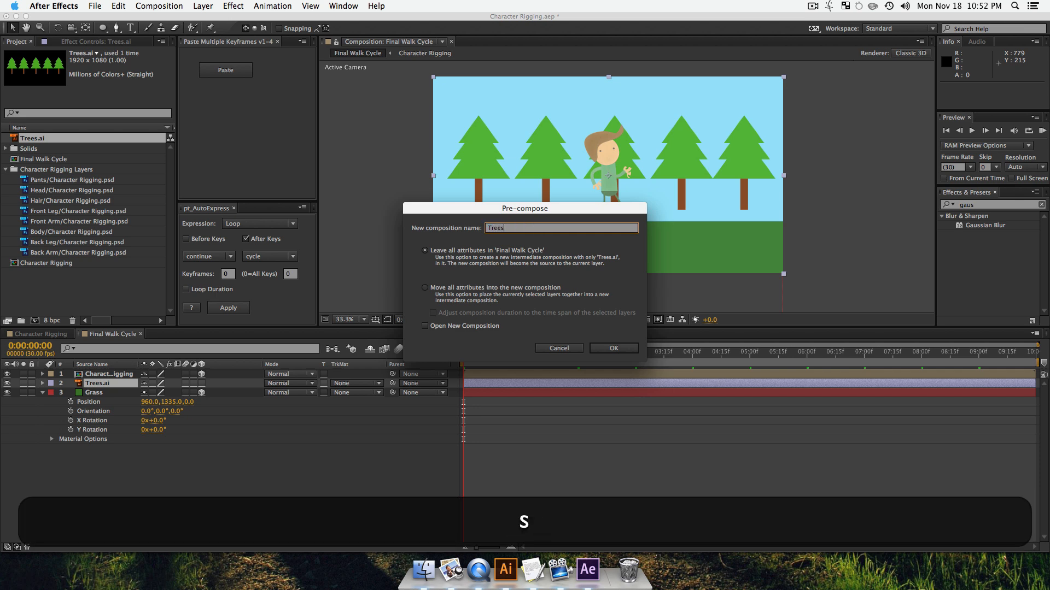
key("Return")
left_click(77, 485)
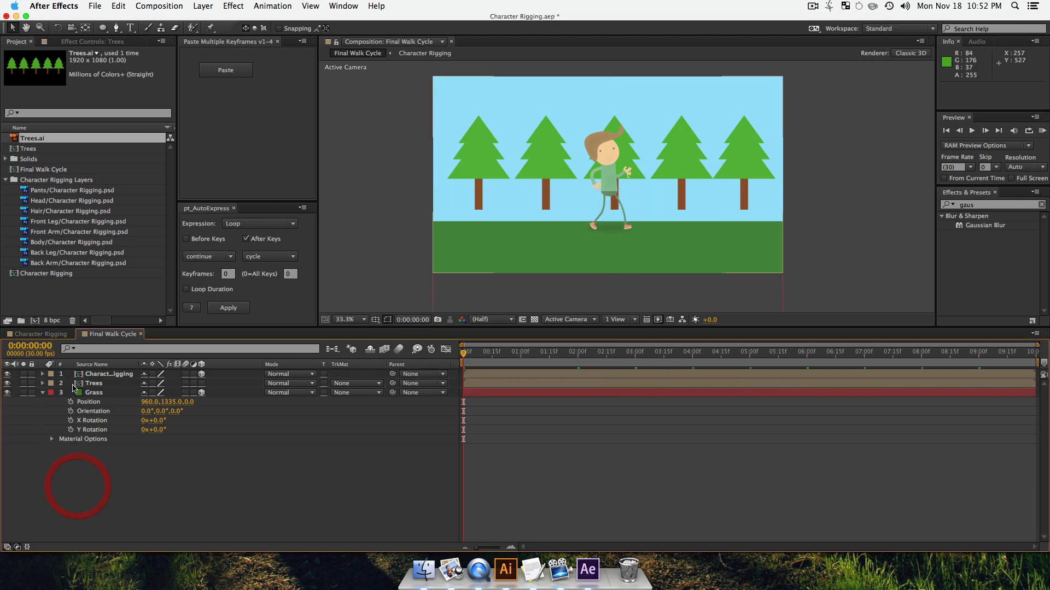
- Open the Trees composition and double its size to 3840 × 2160 px with the aspect ratio locked
double_click(77, 384)
left_click(247, 479)
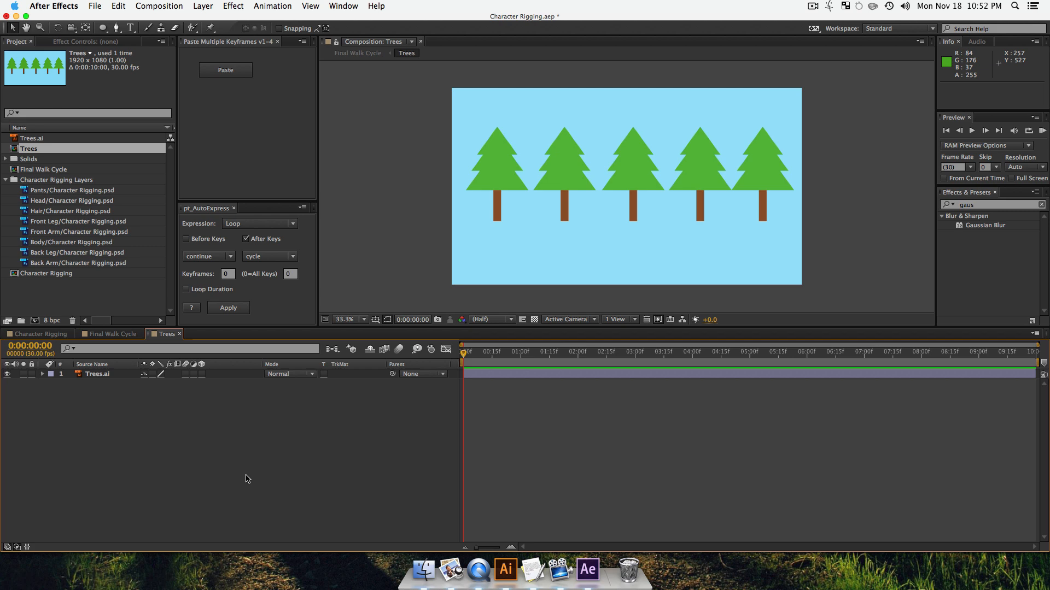
key("super+k")
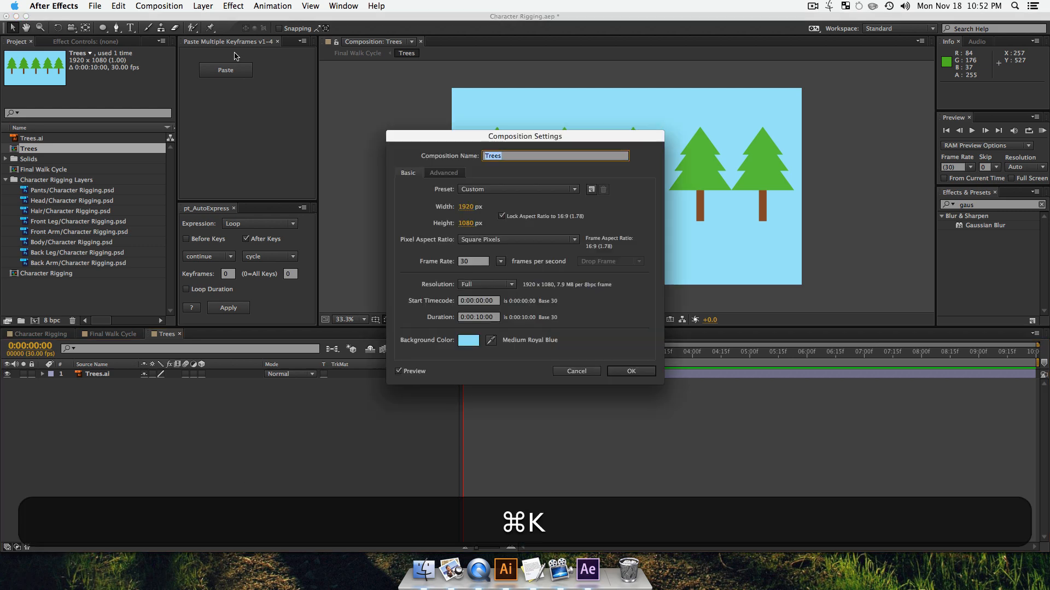
left_click(479, 206)
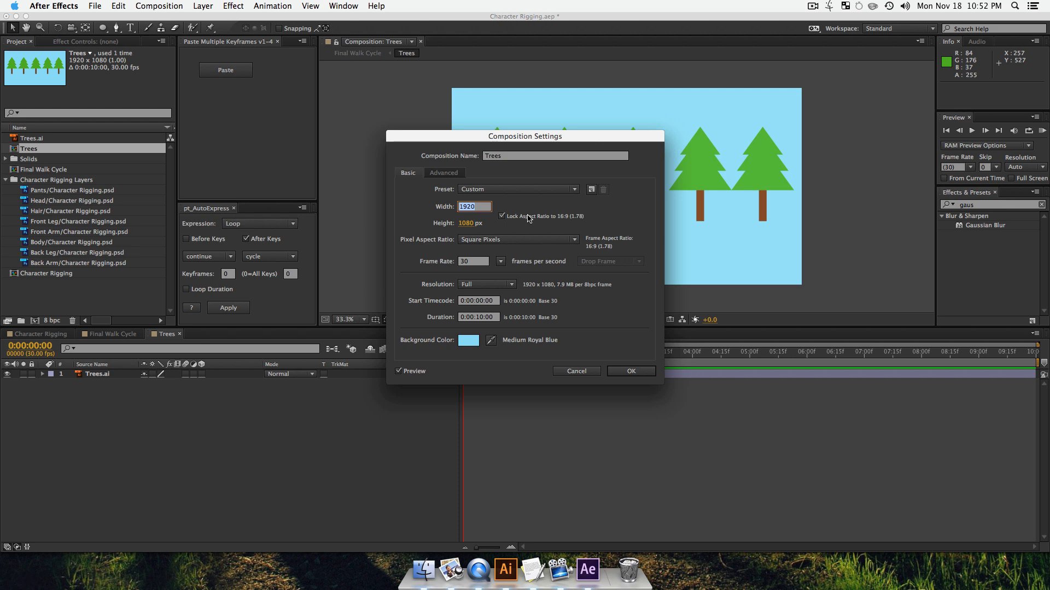
key("Right")
key("shift")
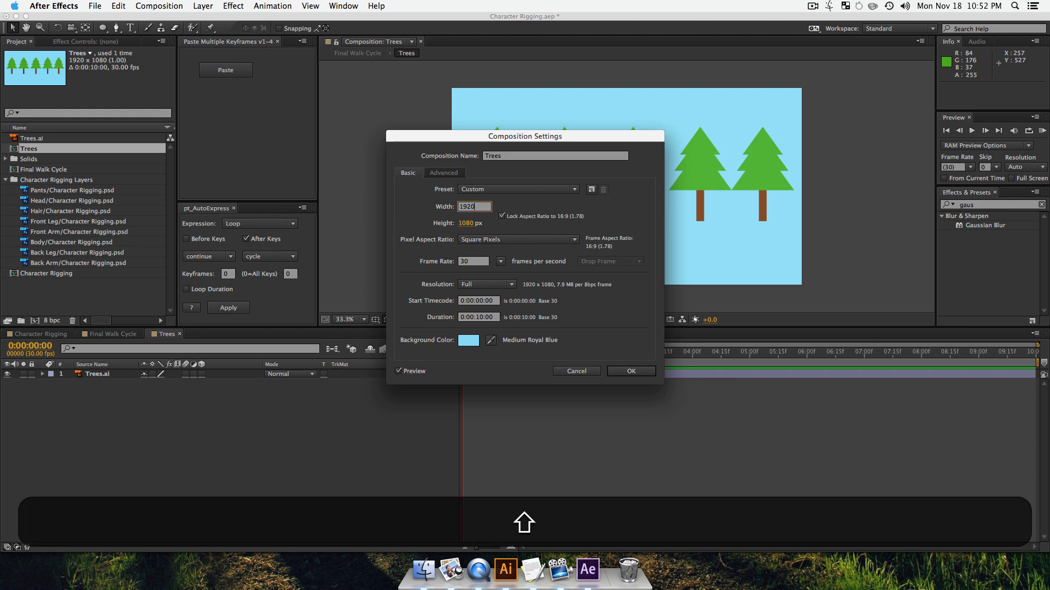
type("*2")
left_click(632, 373)
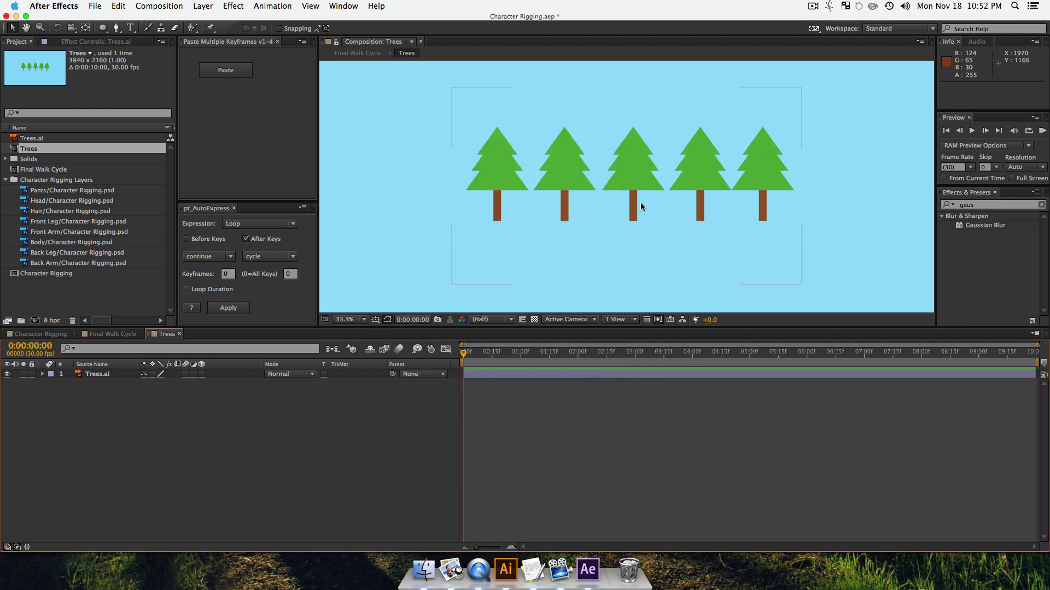
- Move the Trees.ai layer toward the left side of the Trees composition, to about 1032, 1044
key("z")
left_click(622, 195, "alt")
key("v")
left_click(587, 226)
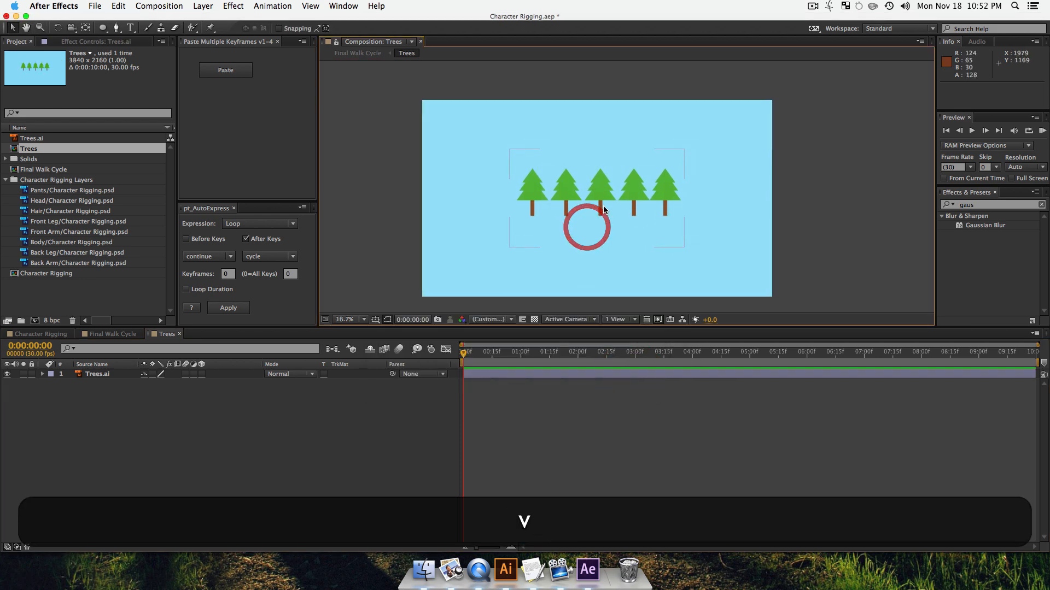
left_click_drag(599, 199, 520, 193)
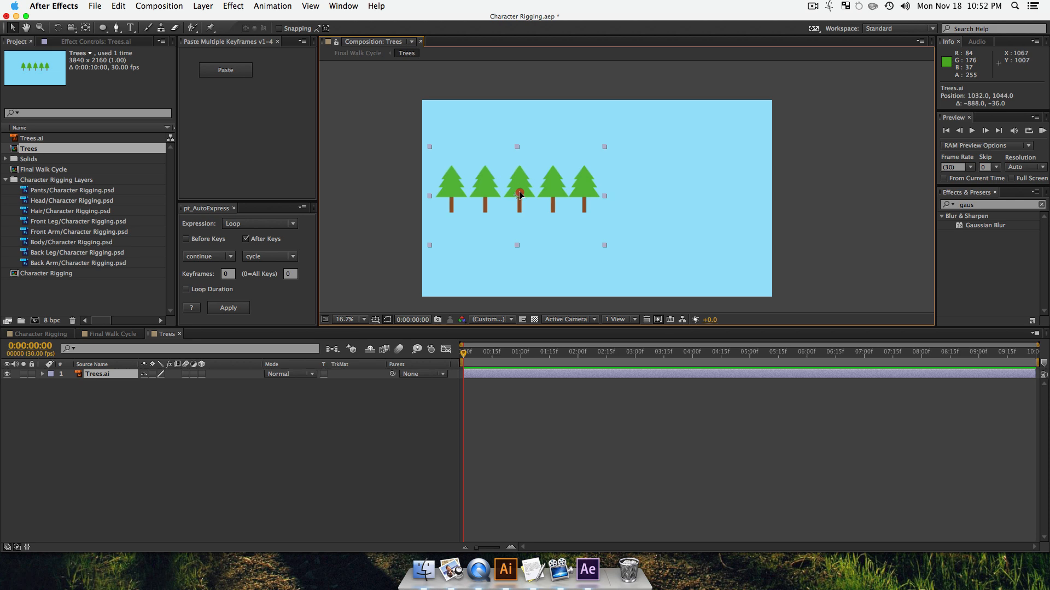
left_click(250, 441)
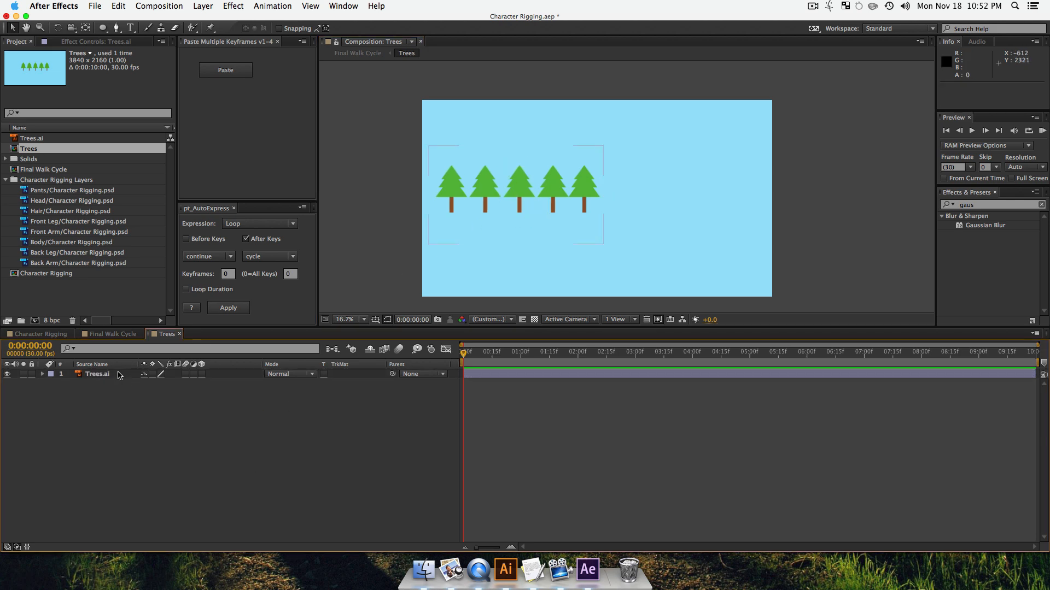
- Duplicate the Trees.ai layer to extend the row rightward, and shift the original slightly left to about 984, 1038
left_click(119, 374)
key("super+d")
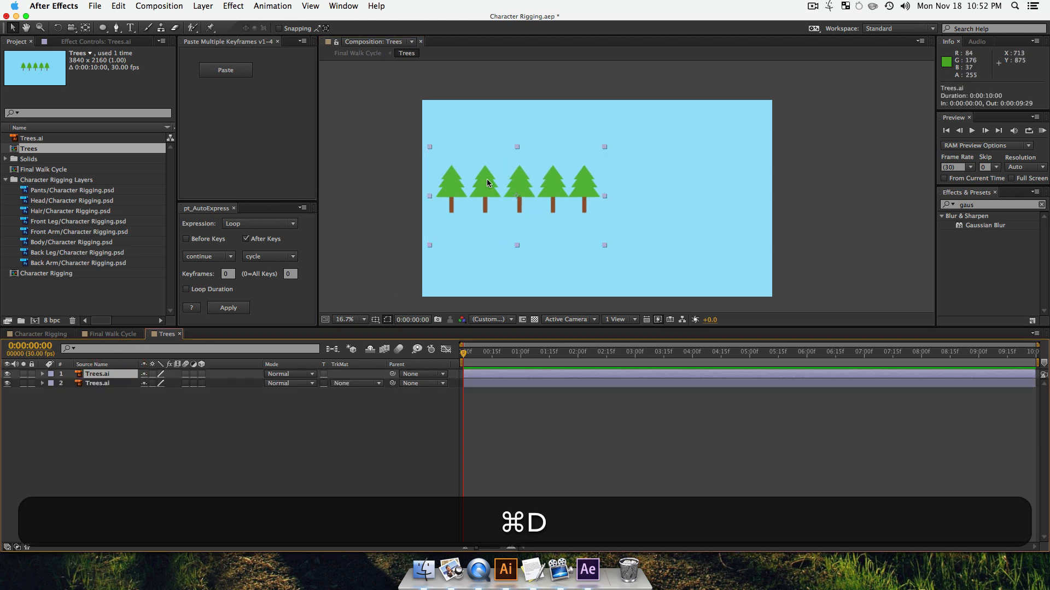
left_click_drag(486, 179, 649, 188)
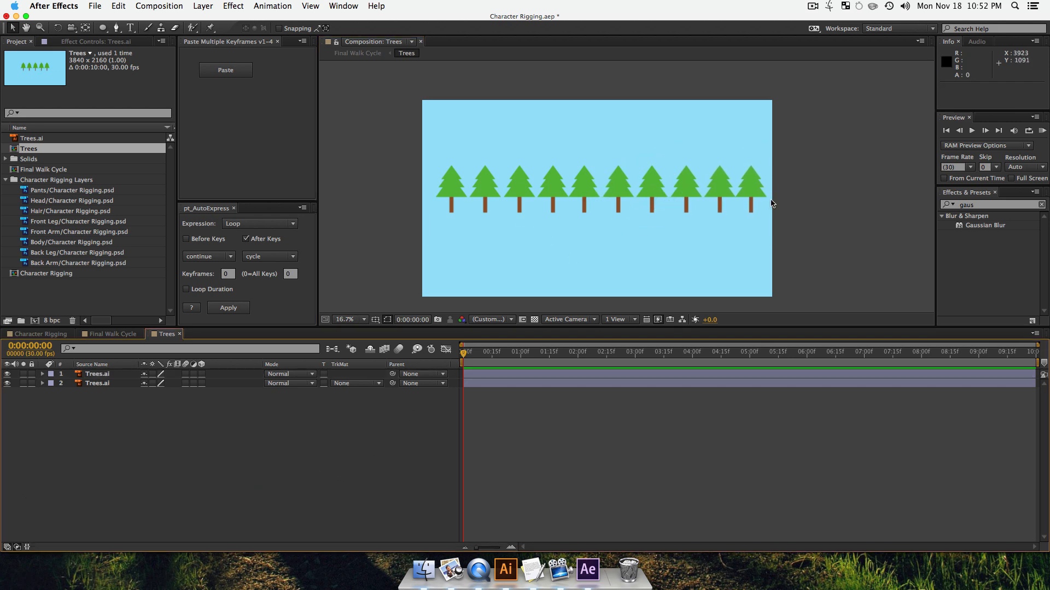
left_click_drag(512, 191, 508, 190)
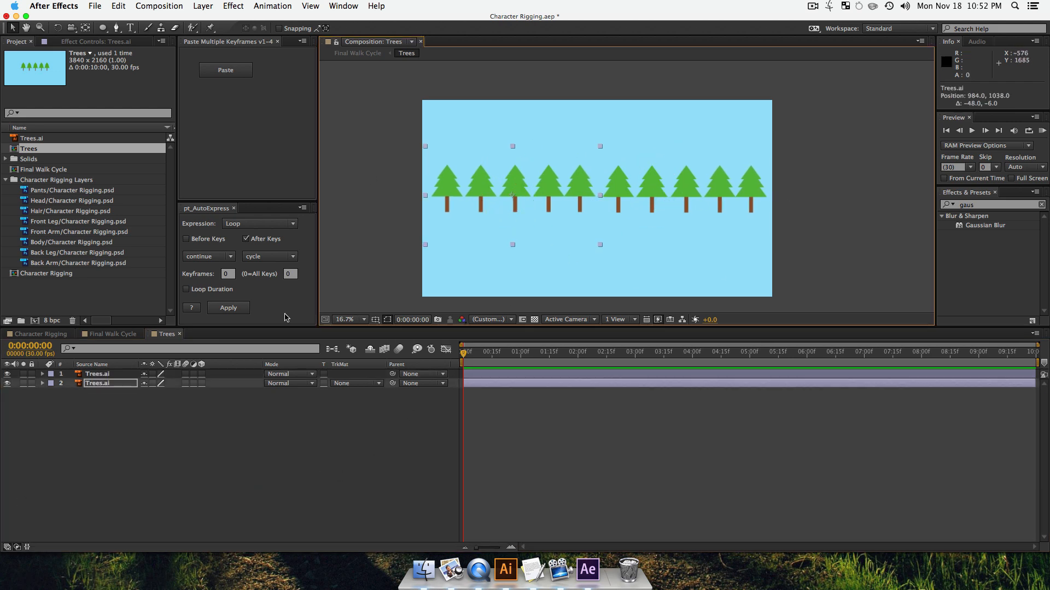
left_click(174, 460)
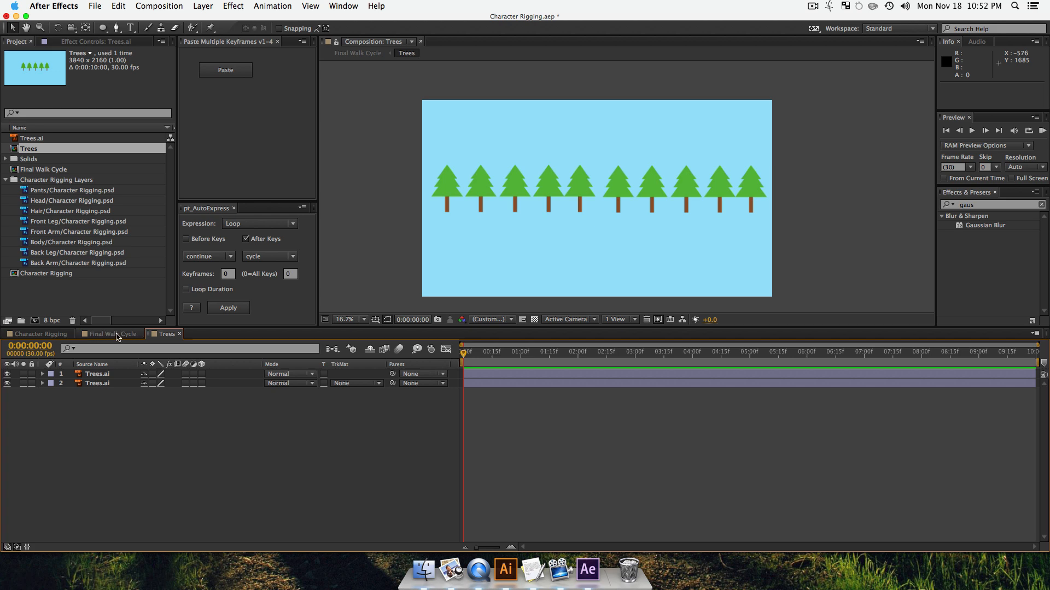
- In the Final Walk Cycle composition, reveal the Trees layer's Position and make the layer 3D
left_click(117, 337)
left_click(180, 475)
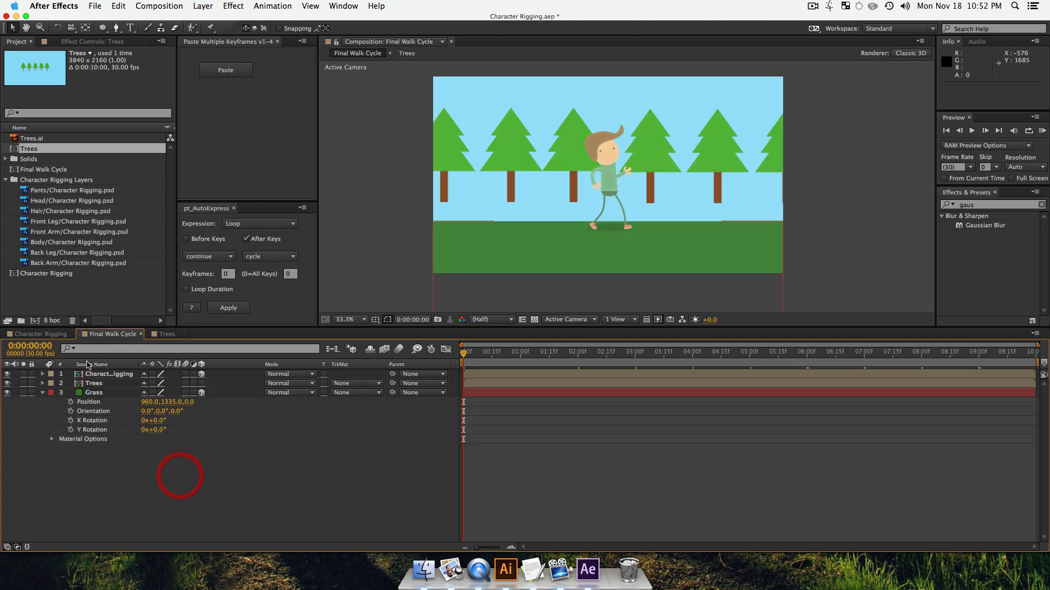
left_click(99, 383)
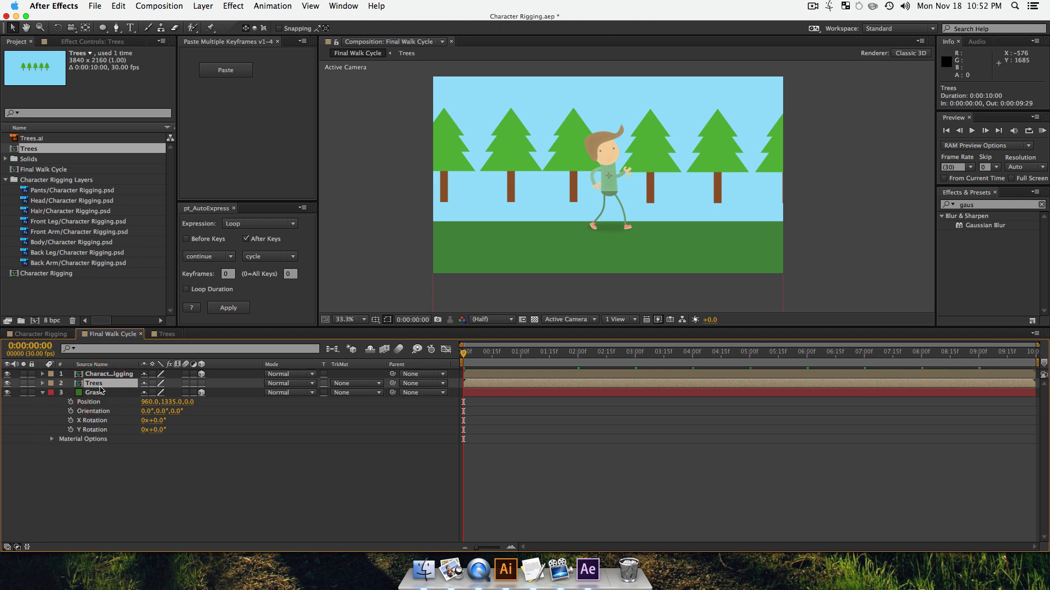
key("p")
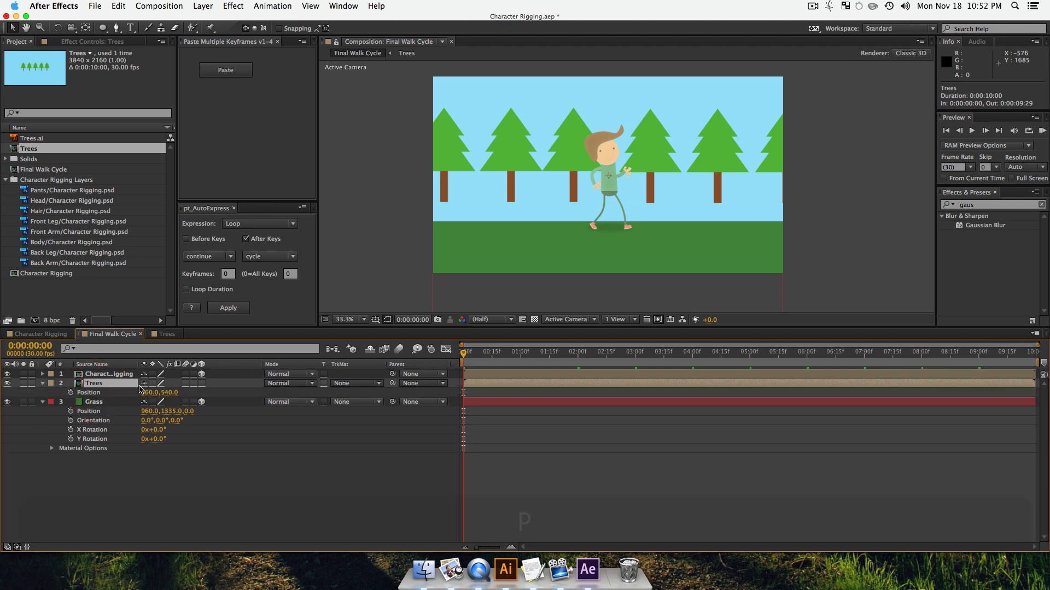
left_click(202, 384)
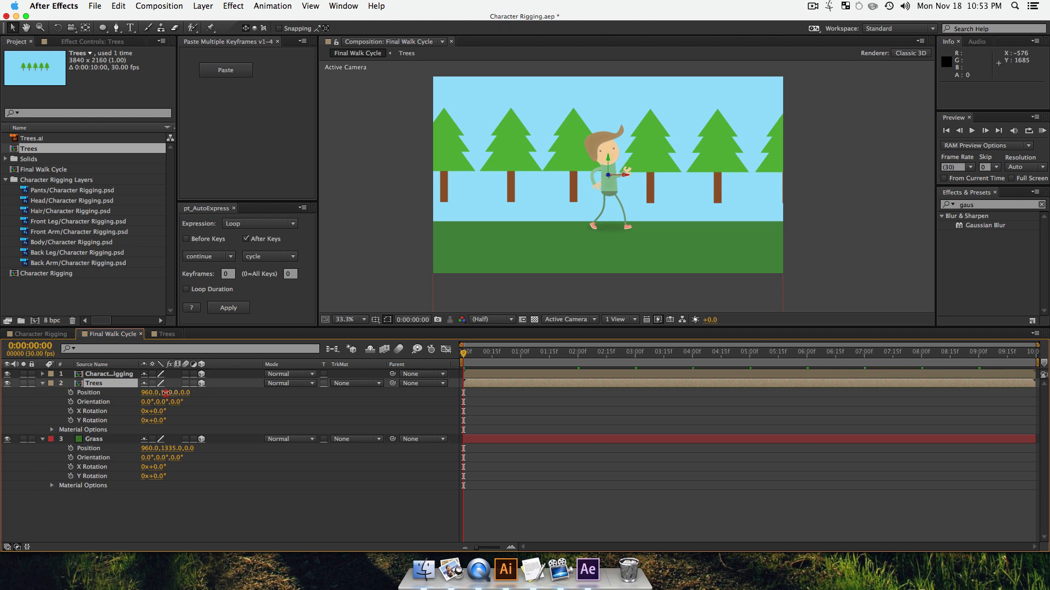
- Set the Trees layer's Y position to 709 and move the layer below Grass in the stack
left_click_drag(165, 392, 249, 404)
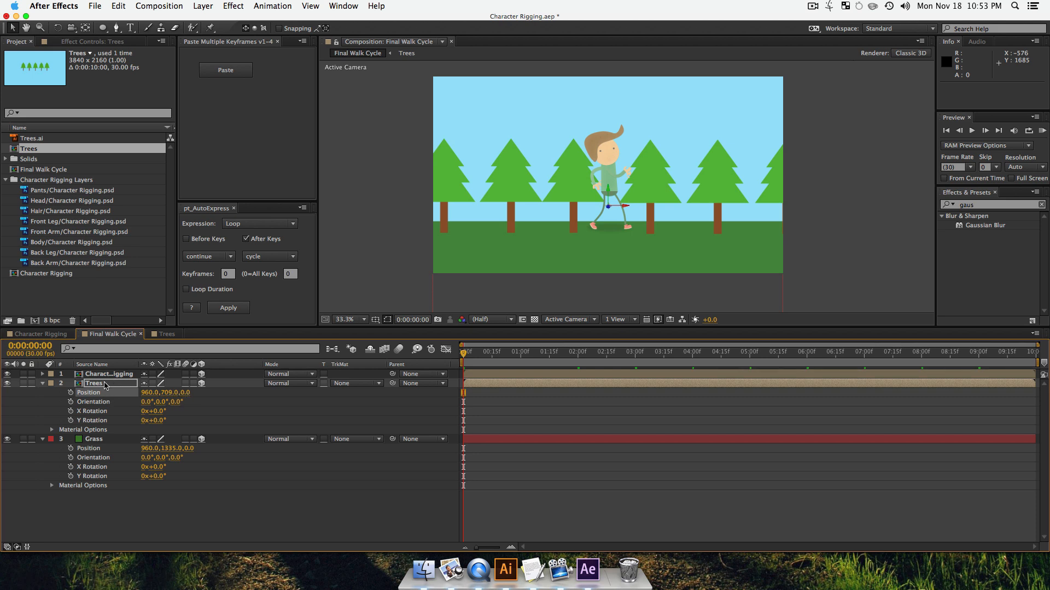
left_click_drag(105, 386, 106, 520)
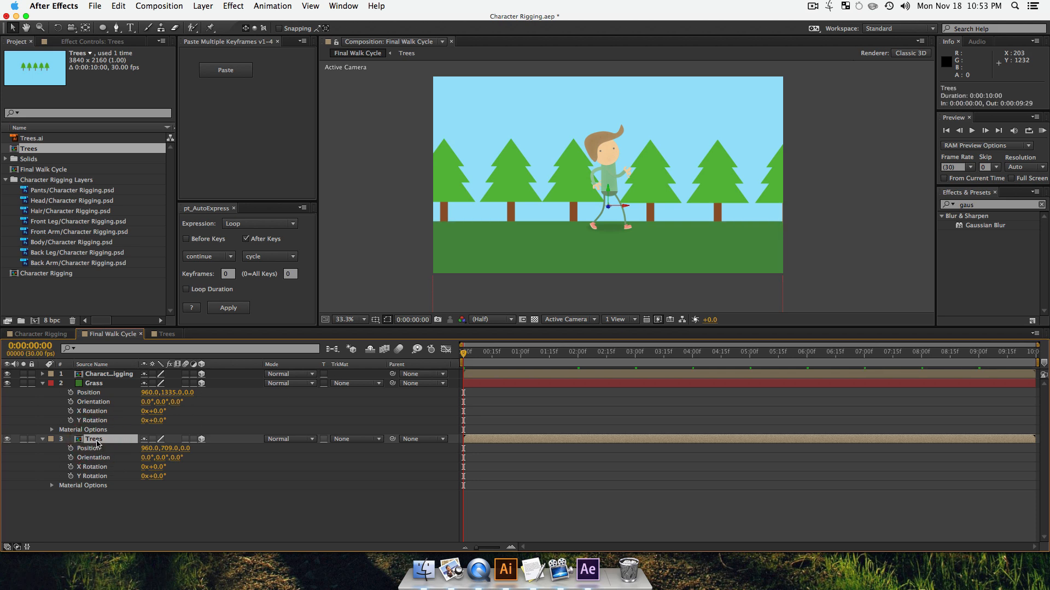
left_click(165, 517)
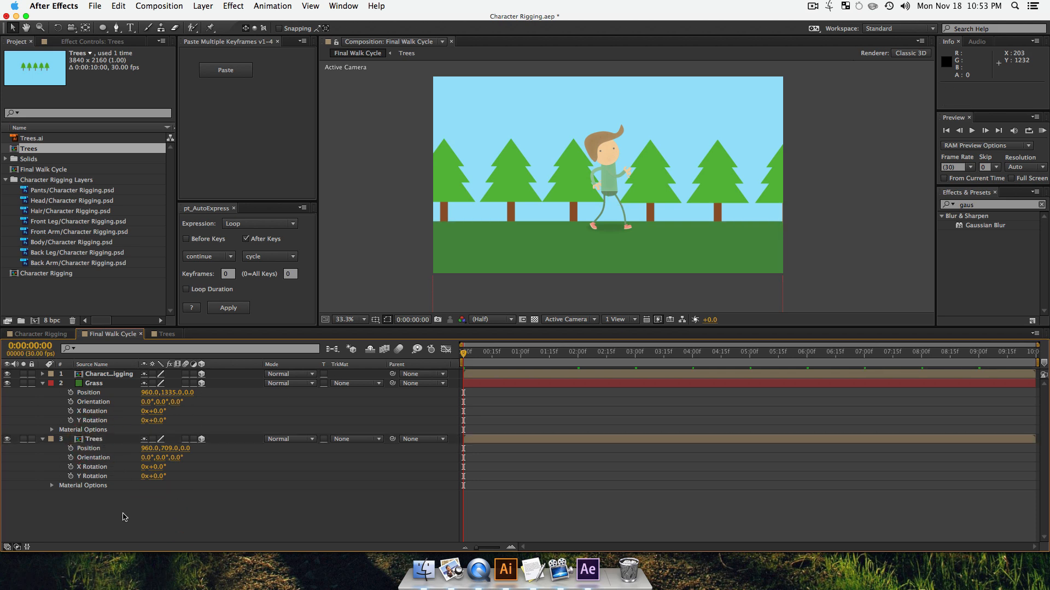
- Add a two-node 50mm camera named Camera 1 with depth of field enabled
right_click(125, 517)
mouse_move(188, 439)
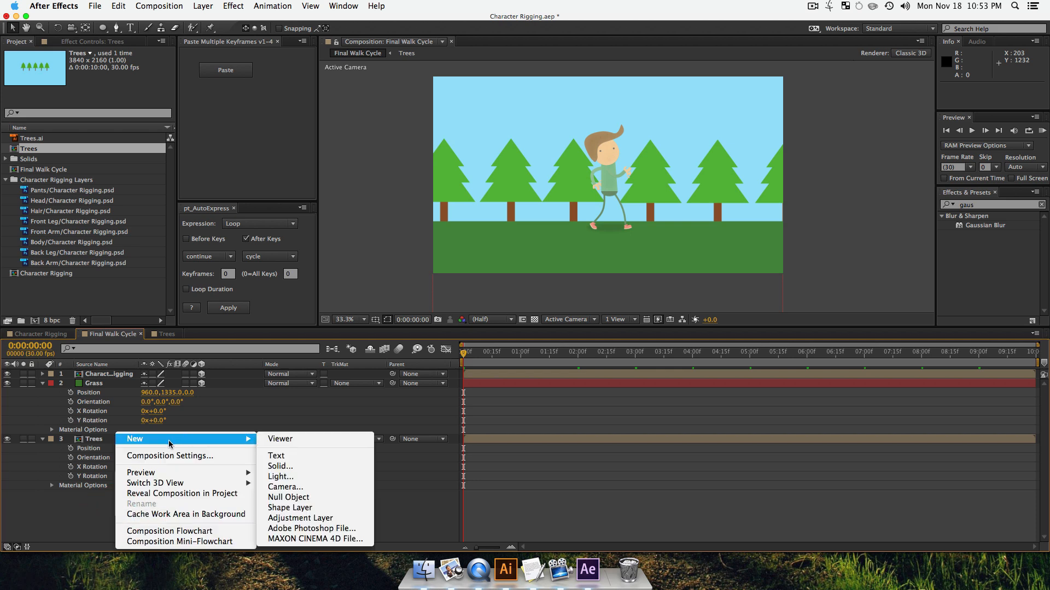
left_click(59, 512)
right_click(169, 517)
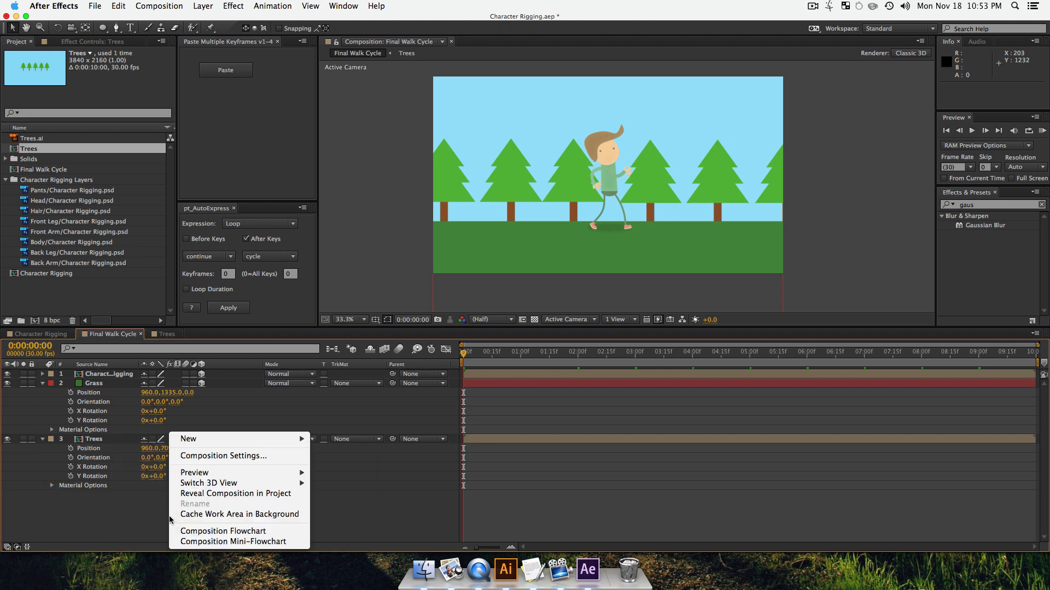
mouse_move(236, 438)
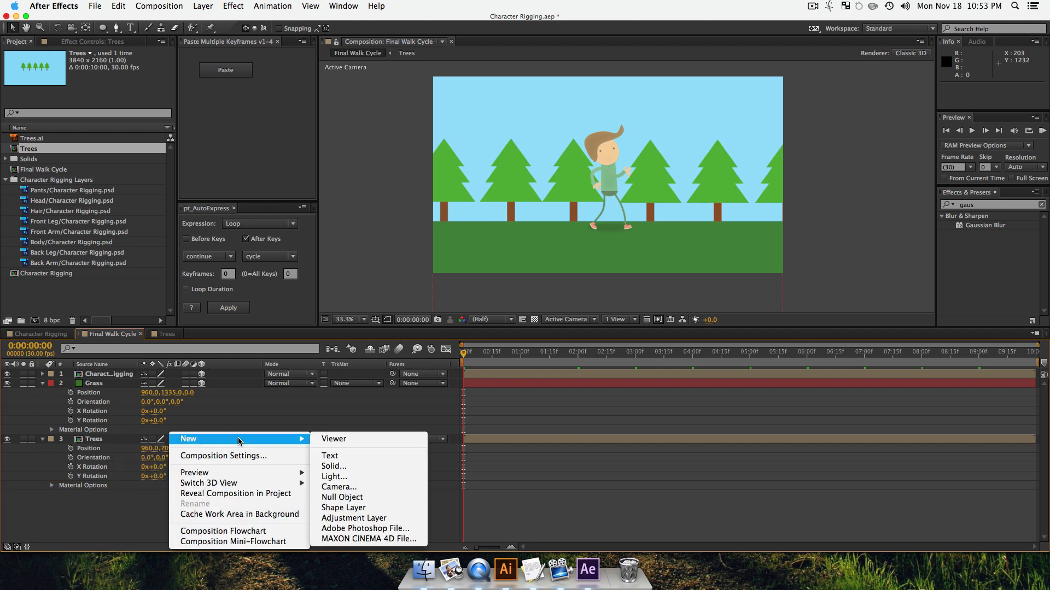
left_click(346, 486)
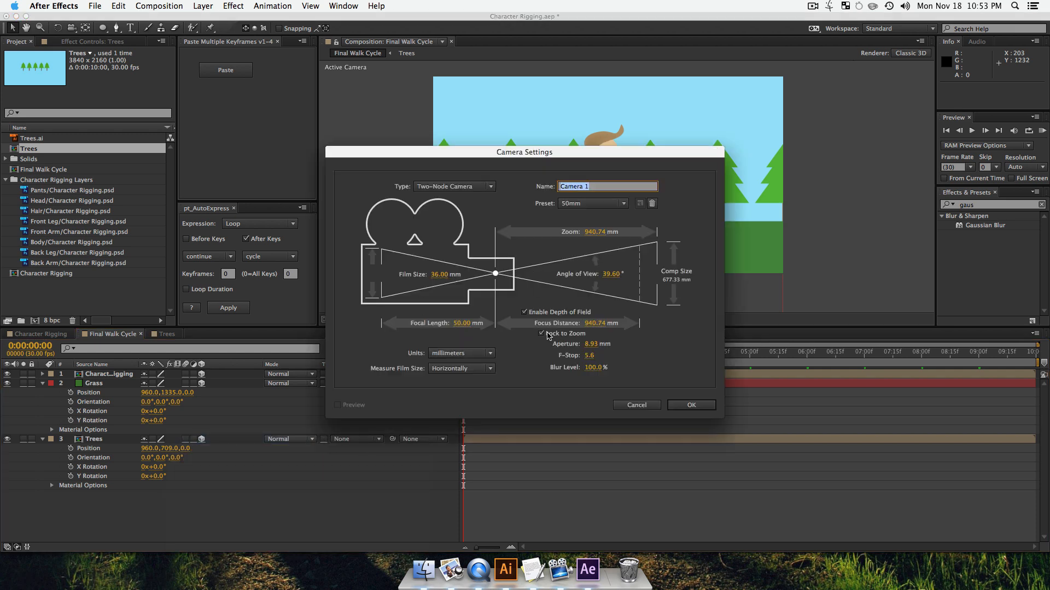
left_click(525, 312)
left_click(524, 313)
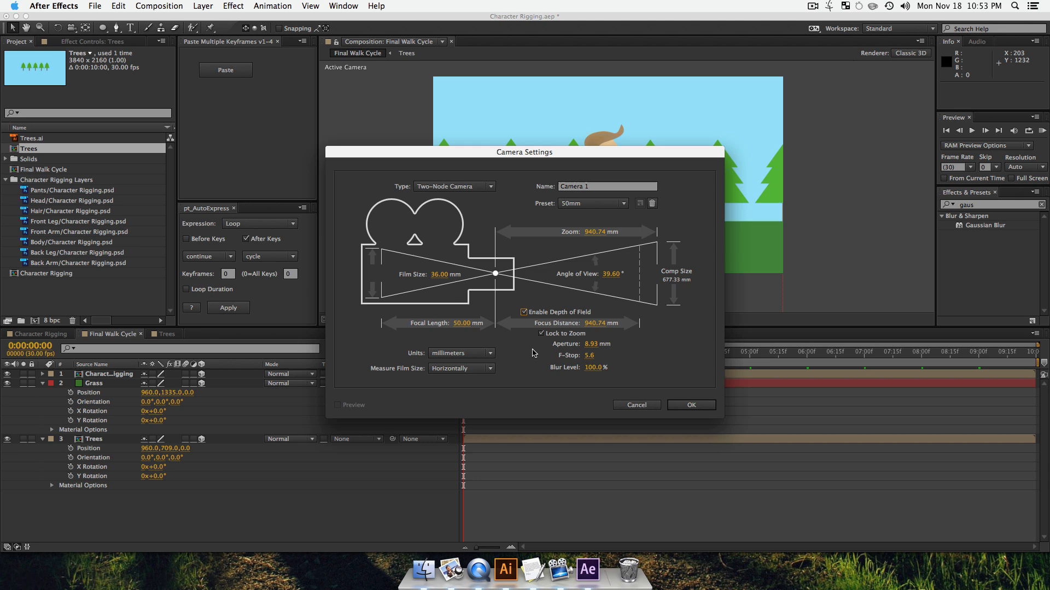
left_click(691, 406)
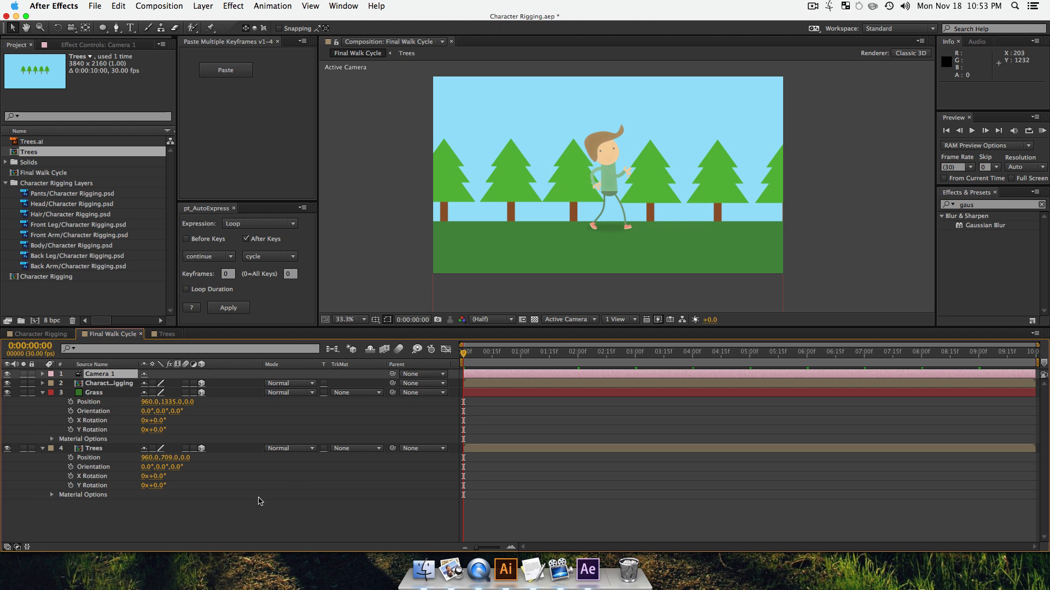
- Add a null object to the Final Walk Cycle composition and rename it Camera Mover
left_click(241, 512)
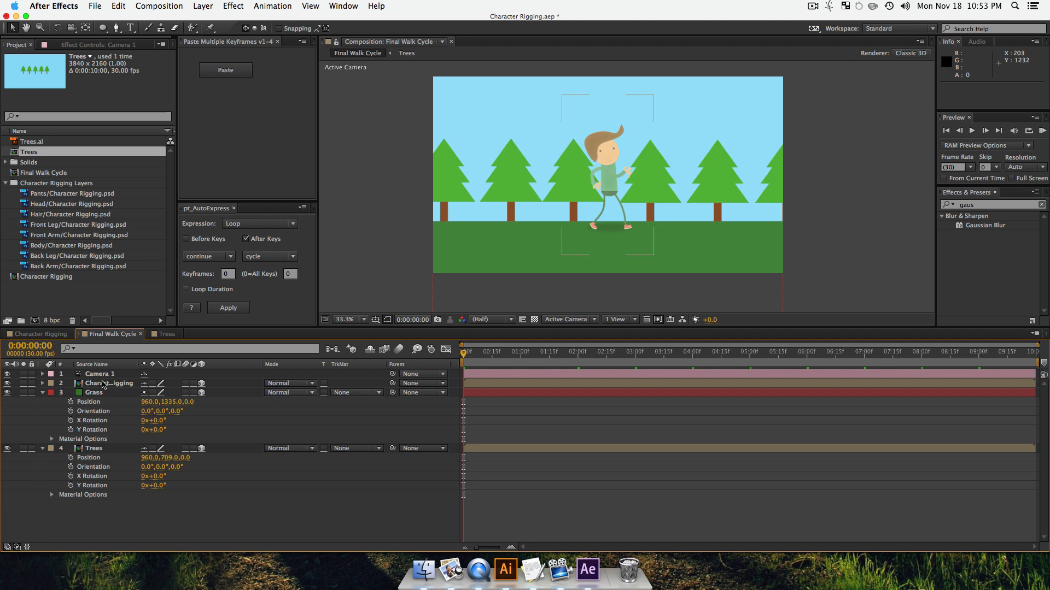
right_click(127, 502)
mouse_move(186, 440)
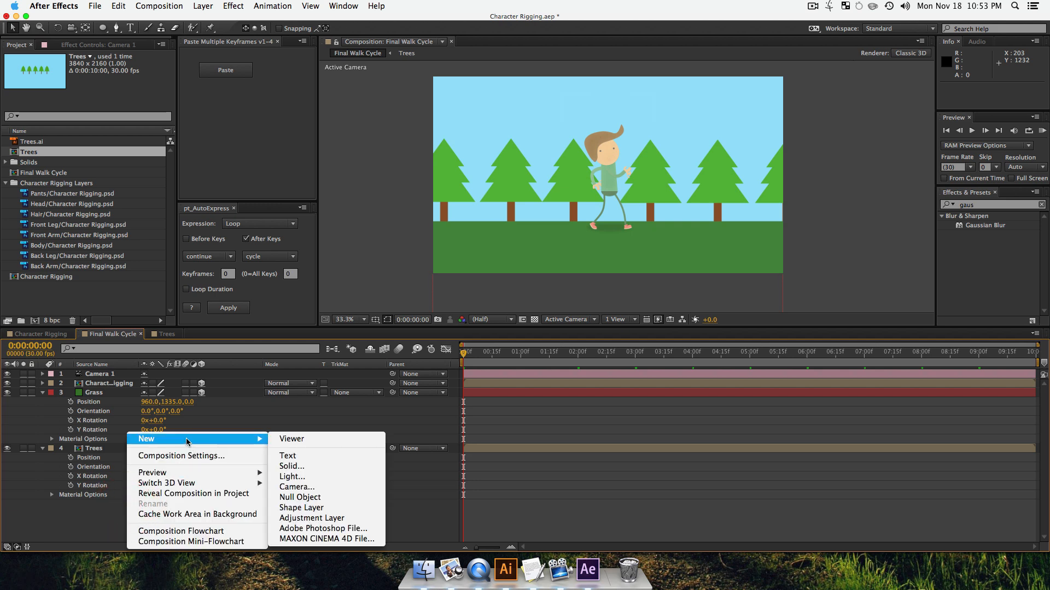
left_click(300, 497)
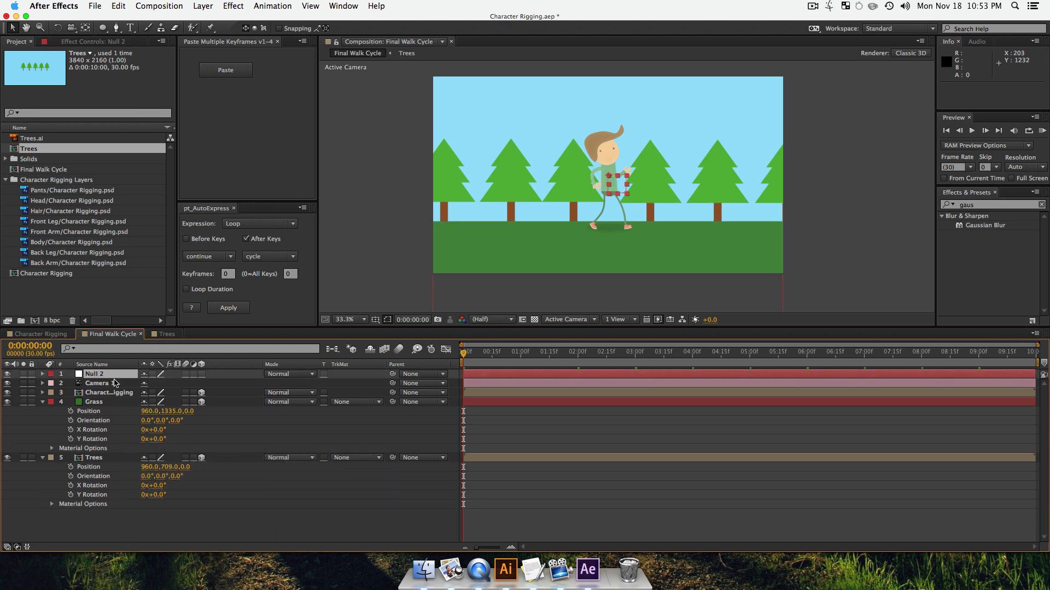
key("Return")
type("Camera Mover")
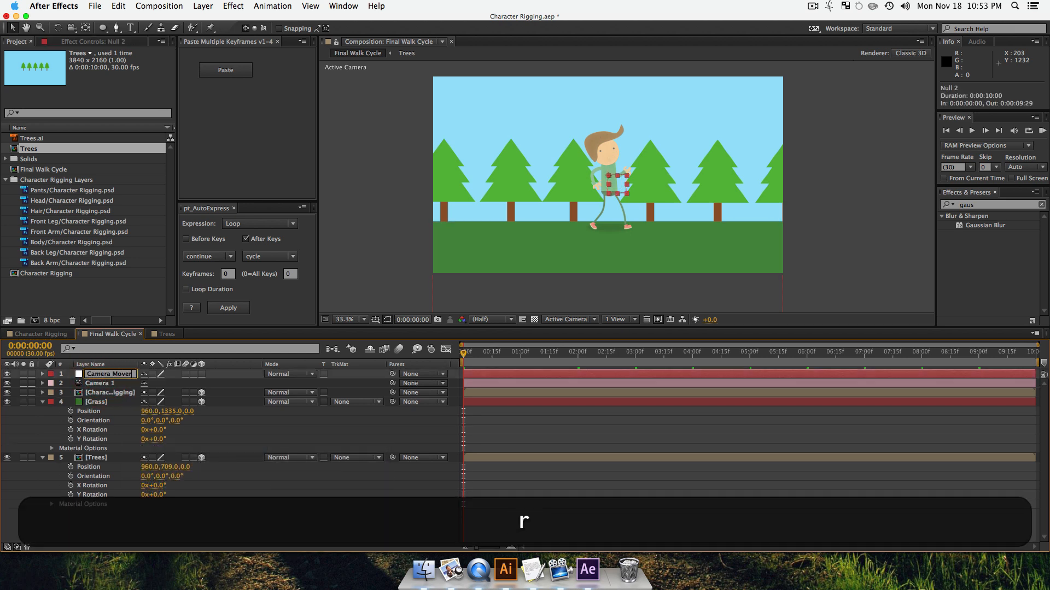
key("Return")
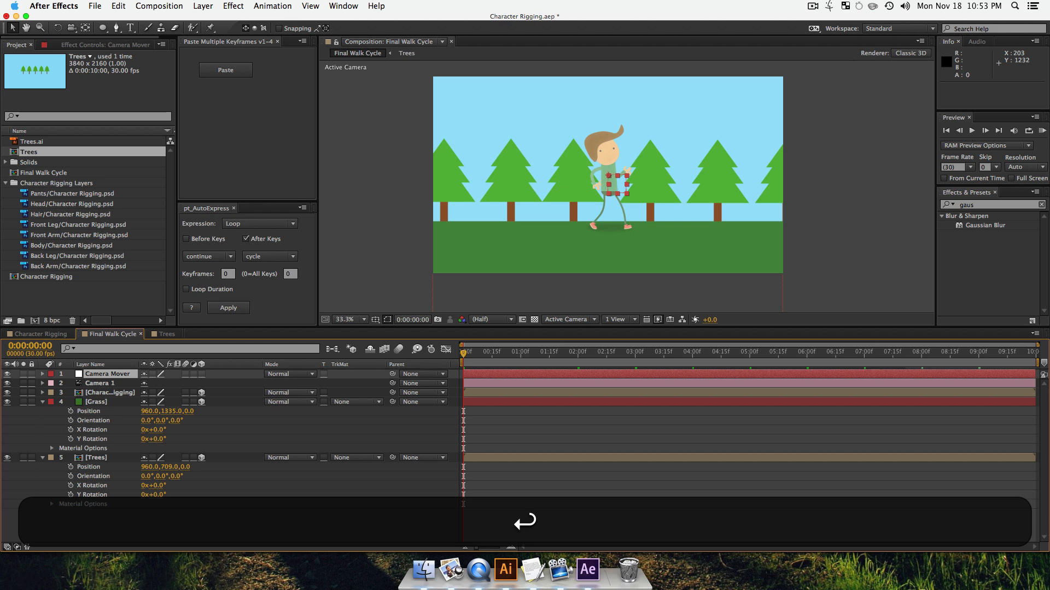
- Try moving Camera 1 directly through its Position values and undo the changes
left_click(111, 393)
left_click(109, 384)
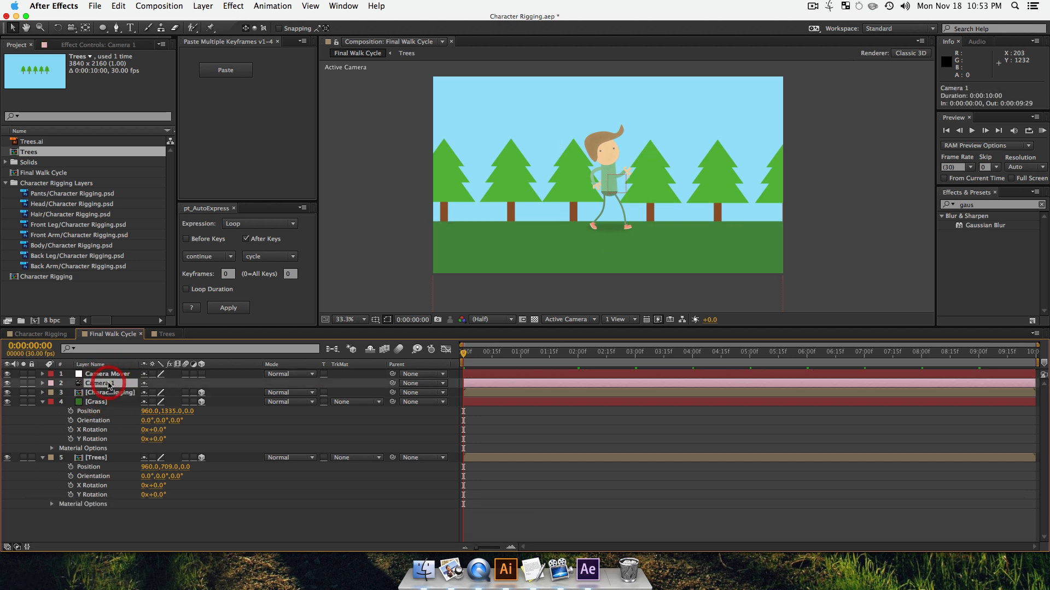
key("p")
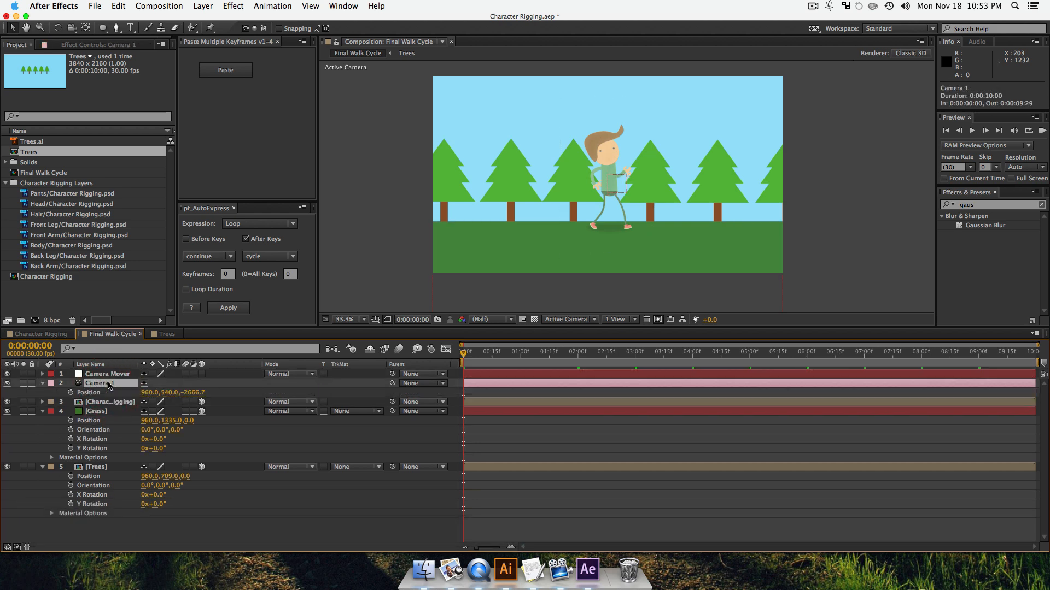
left_click_drag(146, 395, 498, 421)
key("super+z")
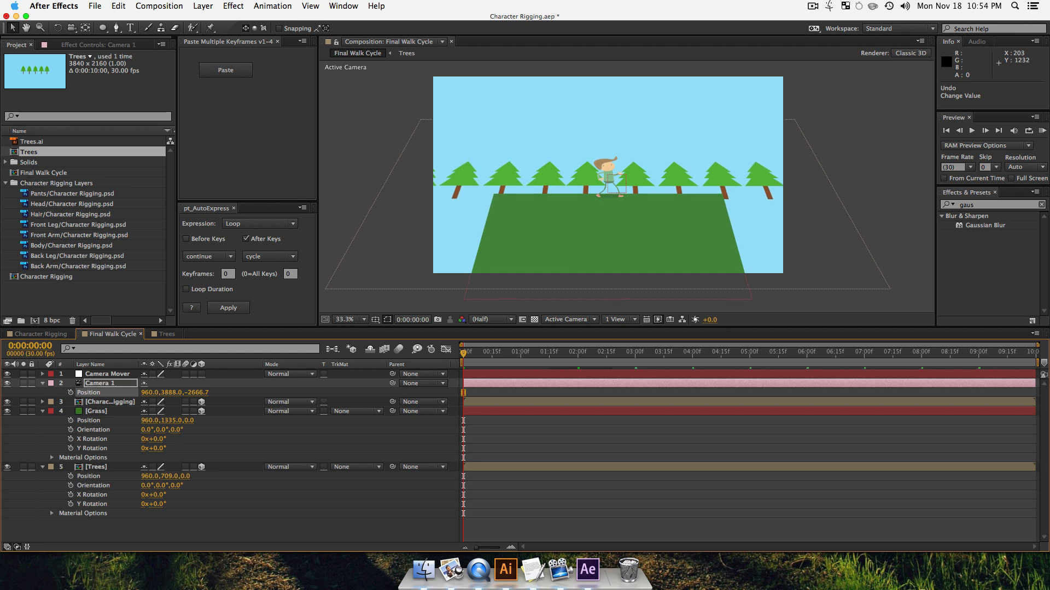
key("super+z")
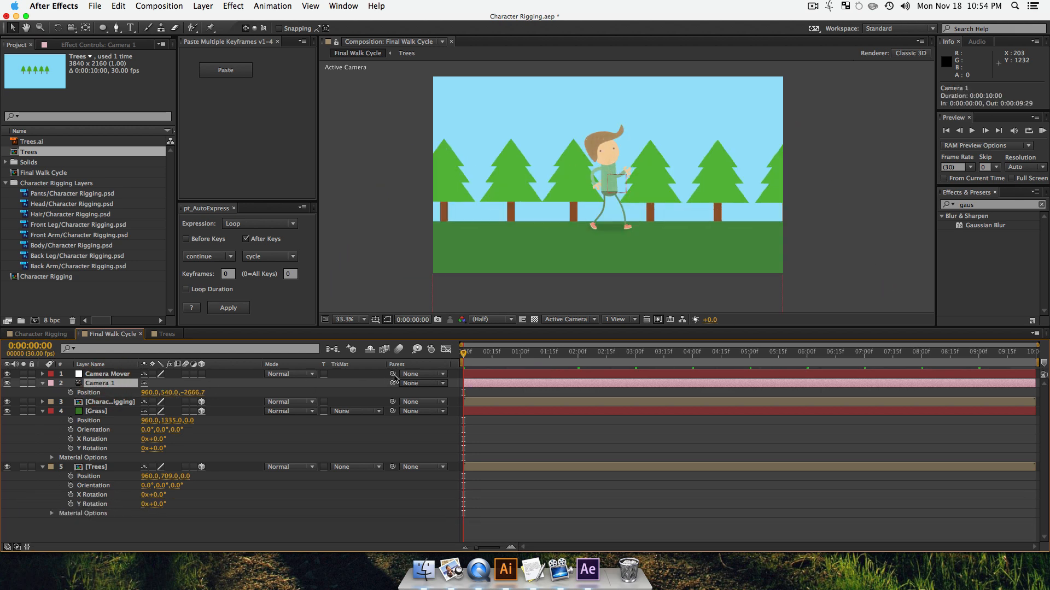
- Parent Camera 1 to the Camera Mover null, make the null 3D and reveal its Position
left_click_drag(380, 388, 104, 377)
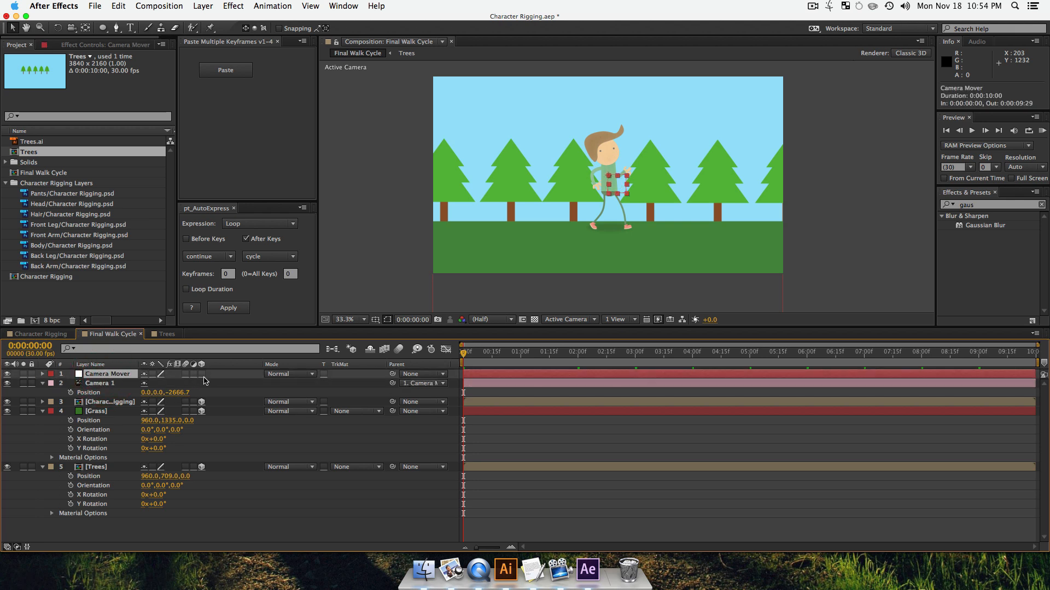
key("p")
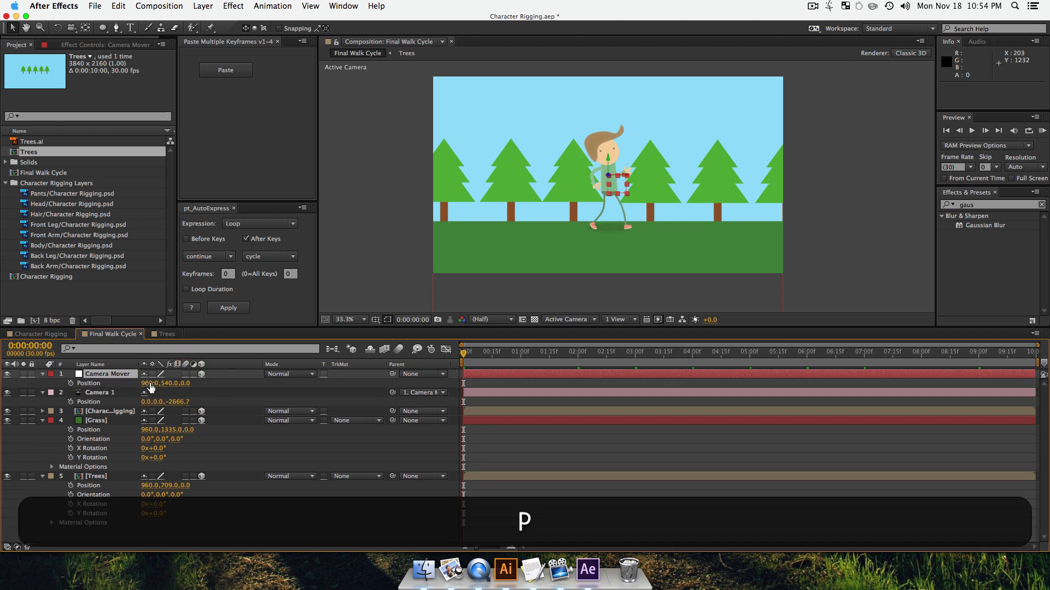
- Try shifting Camera Mover along its X position and undo the change
left_click_drag(152, 388, 213, 390)
key("super+z")
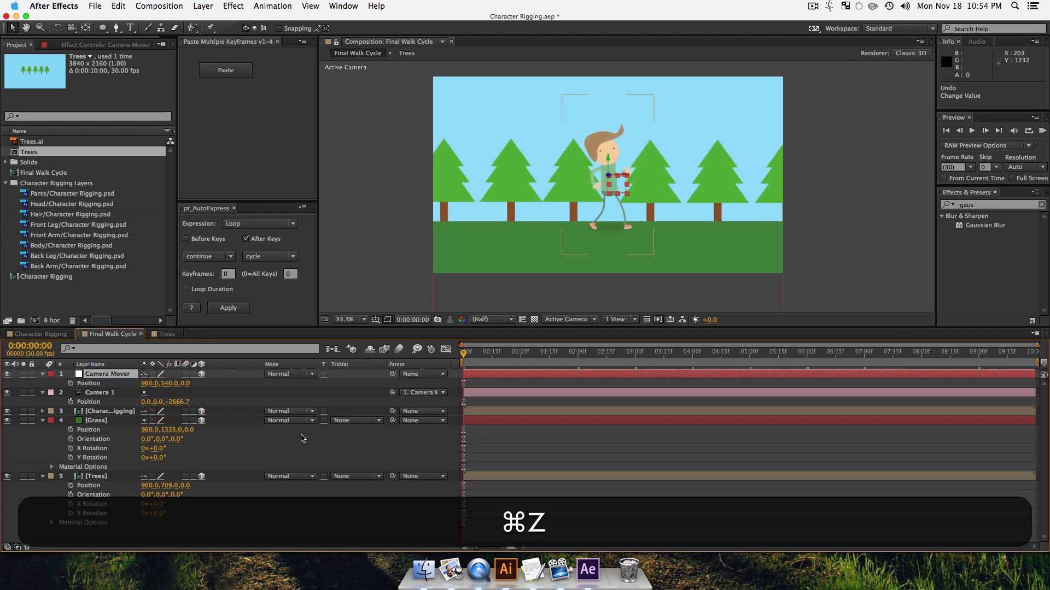
left_click(302, 438)
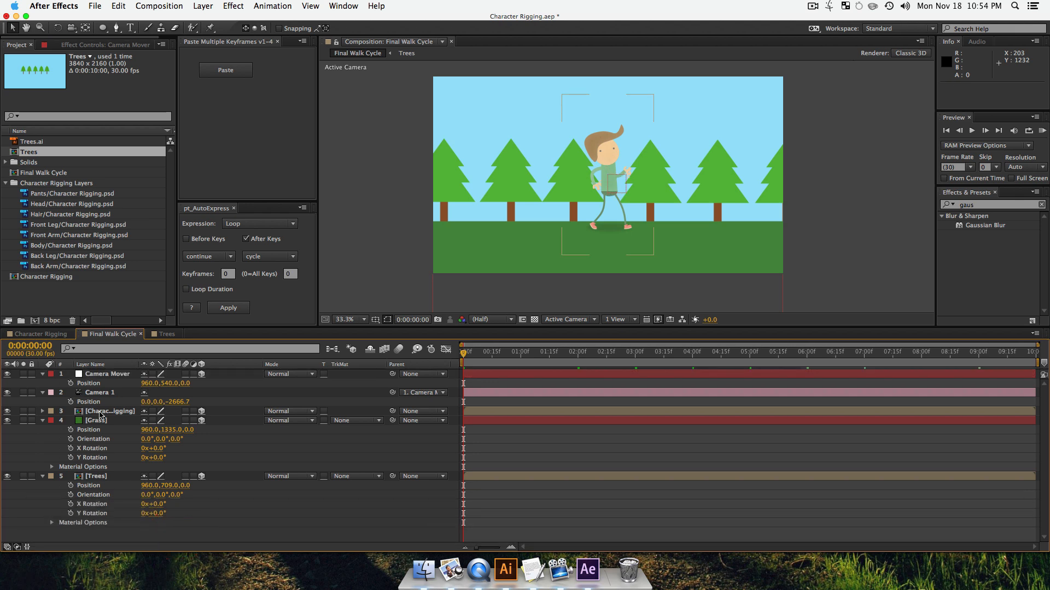
- Scale the Character Rigging layer down to 9%
left_click(102, 411)
key("s")
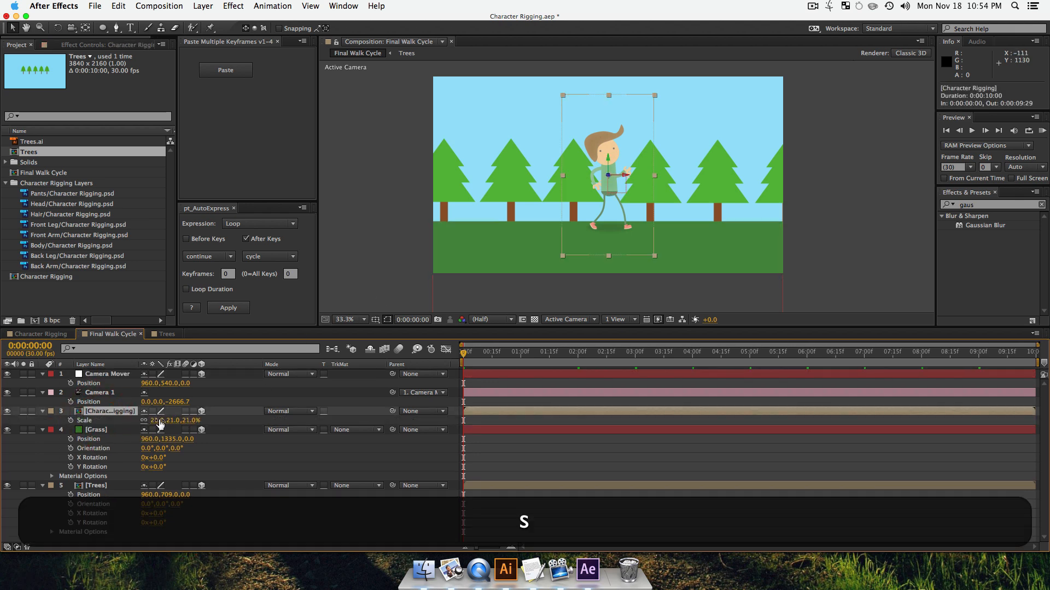
left_click_drag(160, 423, 153, 425)
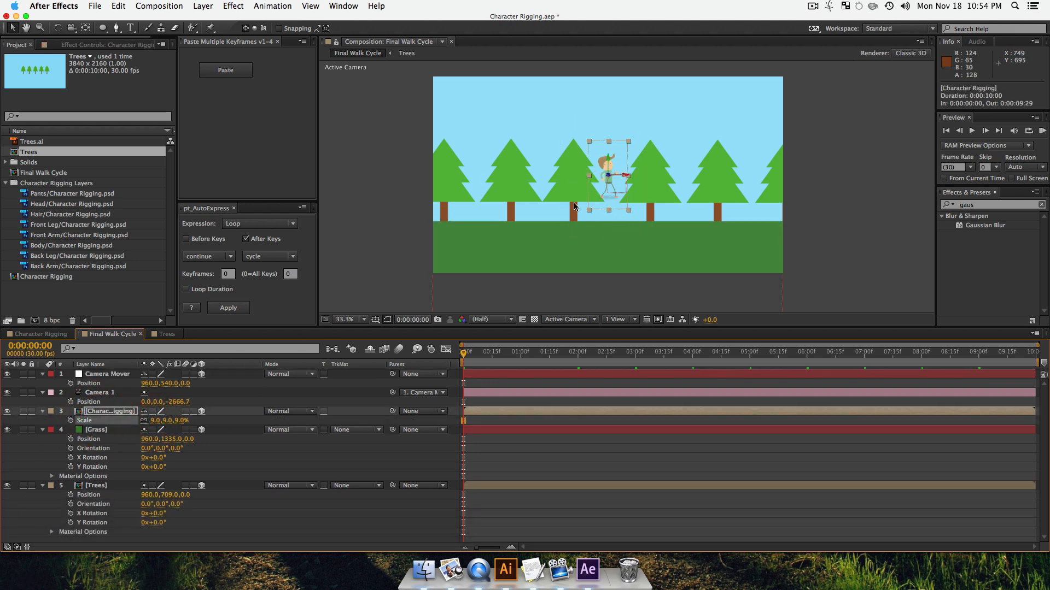
- Move the Character Rigging layer onto the grass at 528, 705 and scale the Trees layer to 71%, lowering it to the grass edge
left_click_drag(602, 169, 524, 199)
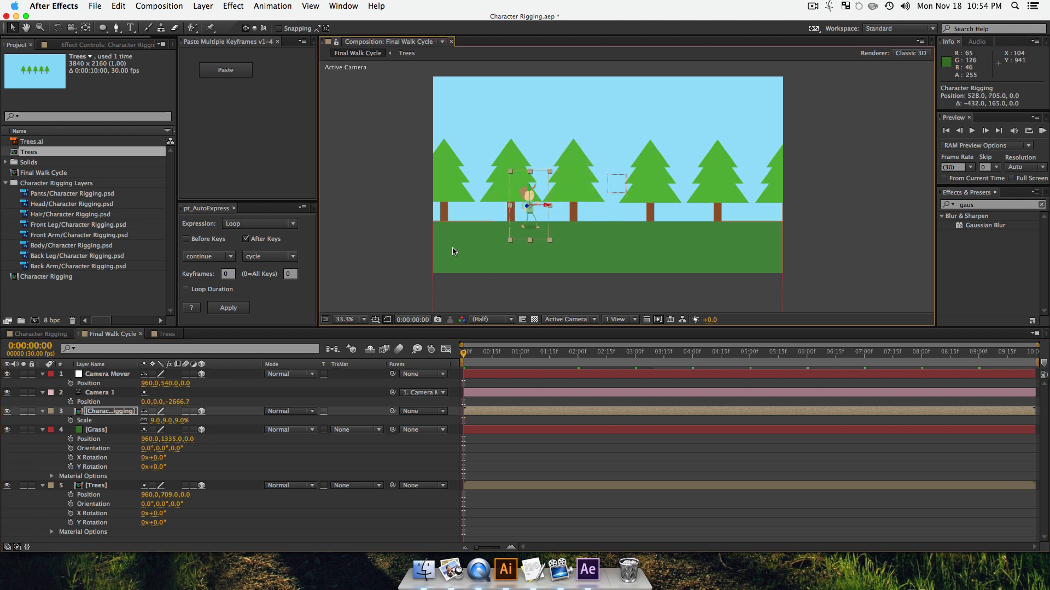
left_click(99, 486)
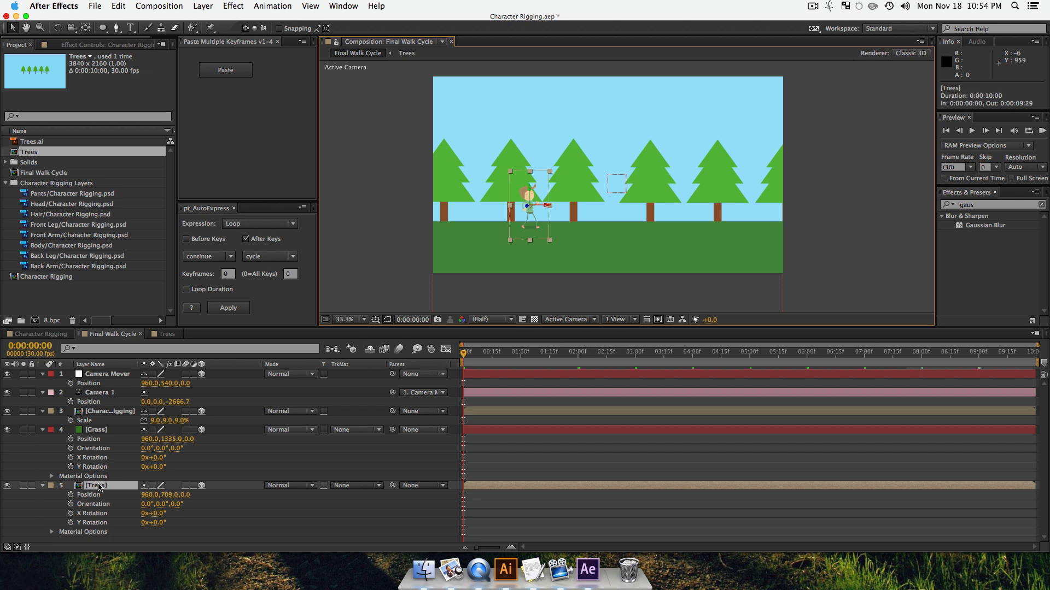
key("s")
left_click_drag(158, 496, 140, 496)
left_click_drag(655, 178, 648, 193)
left_click(277, 515)
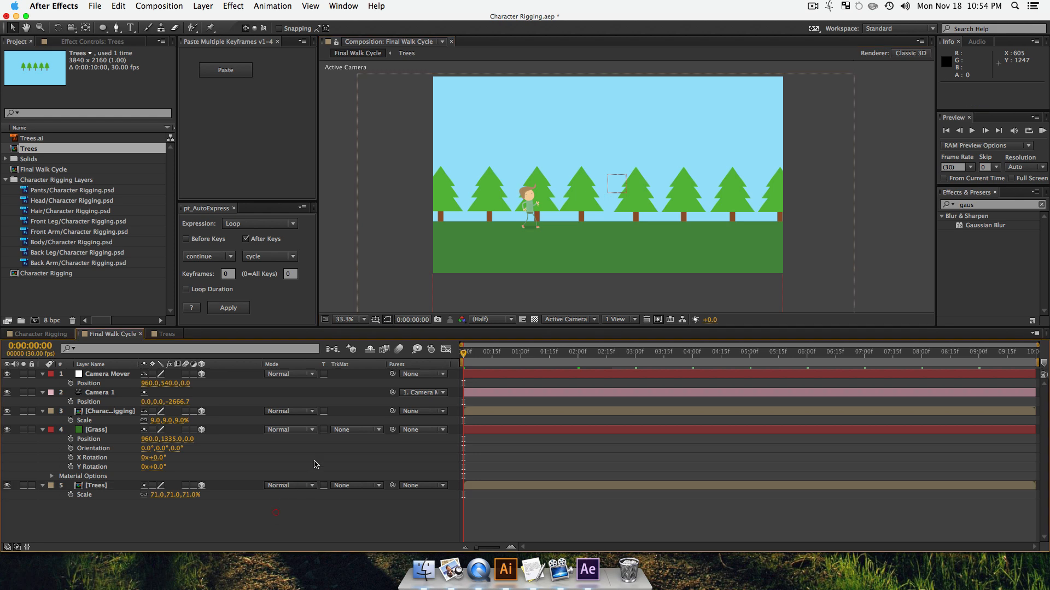
- Frame the character closely by setting the Camera Mover null's Position to about 713, 665, 1383
left_click(97, 393)
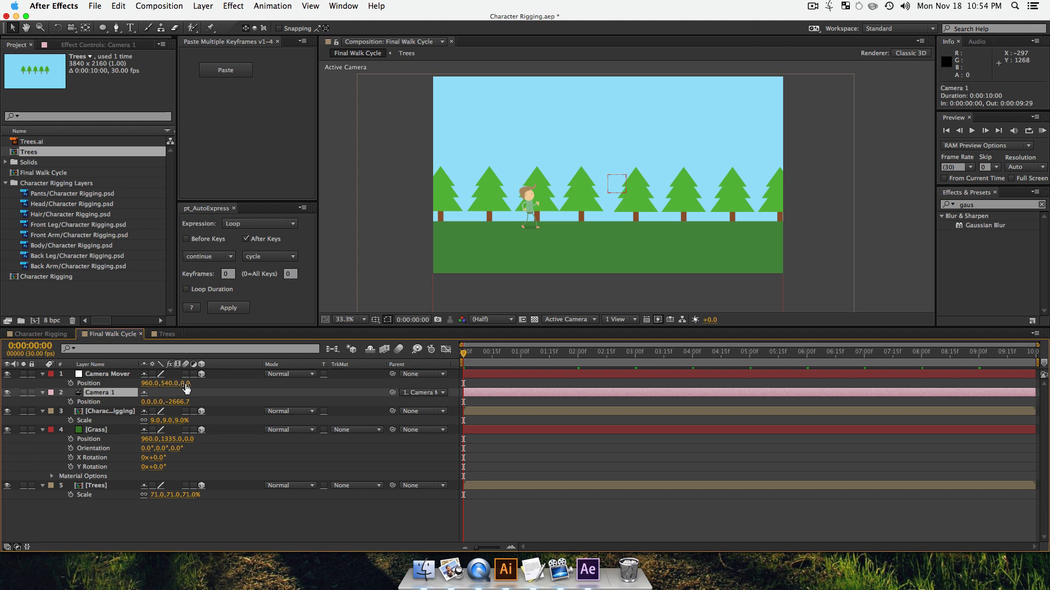
left_click_drag(182, 383, 781, 309)
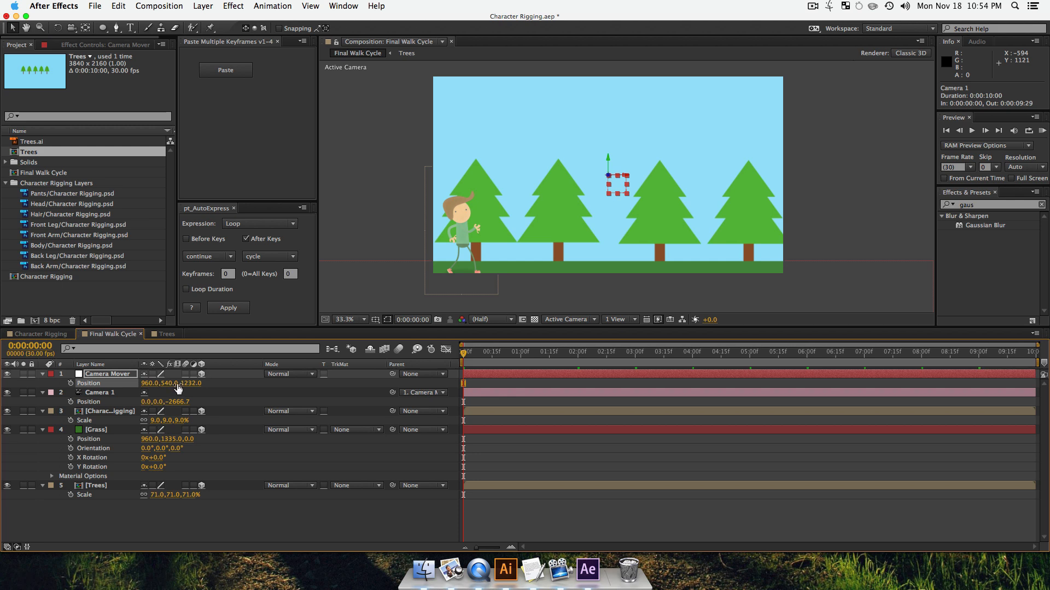
left_click_drag(180, 383, 257, 383)
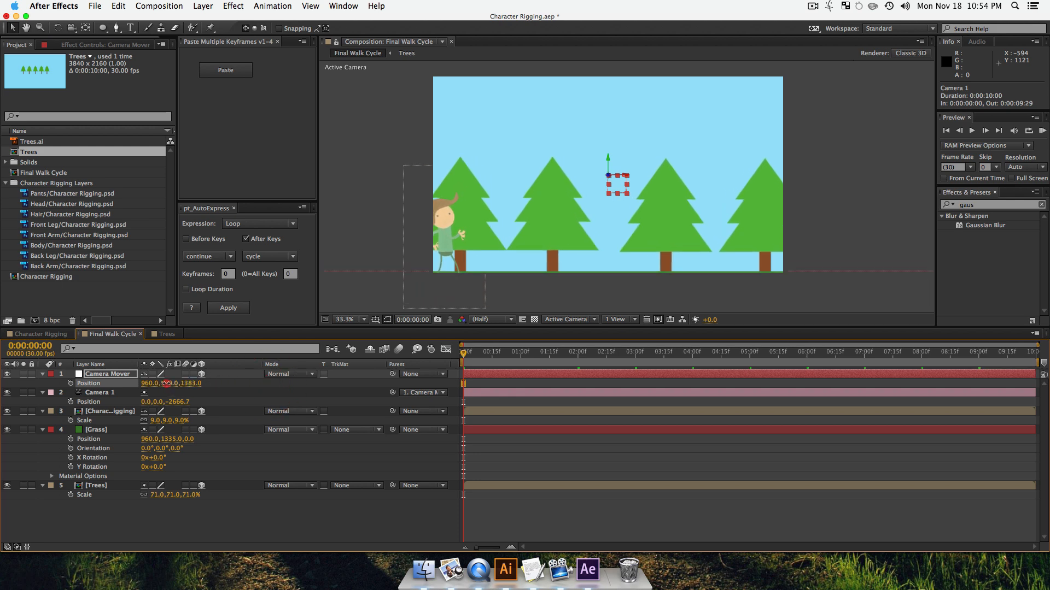
left_click_drag(165, 383, 235, 374)
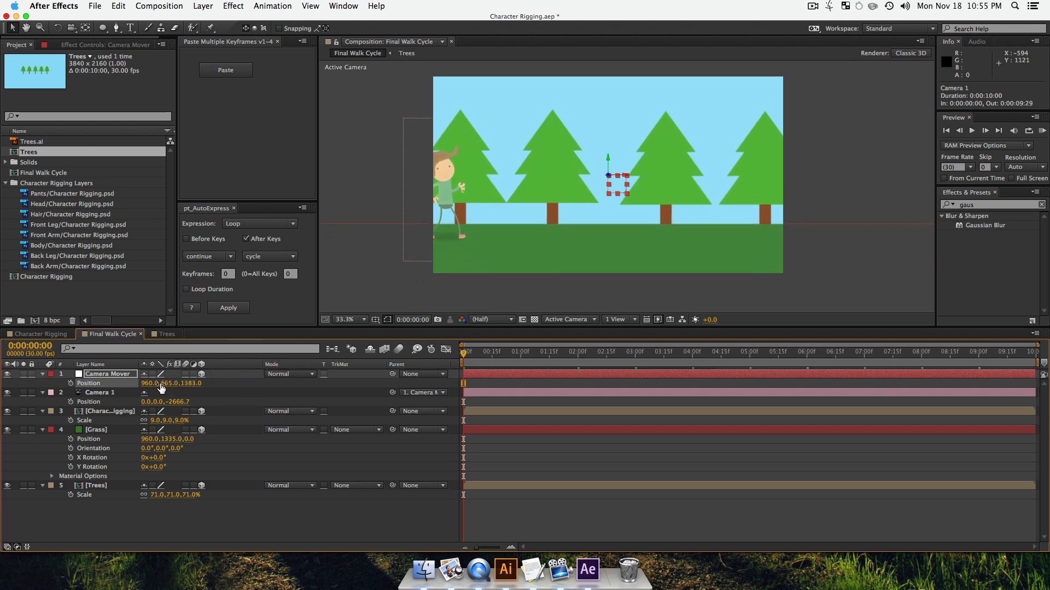
left_click_drag(153, 383, 48, 386)
left_click_drag(152, 388, 192, 395)
key("Return")
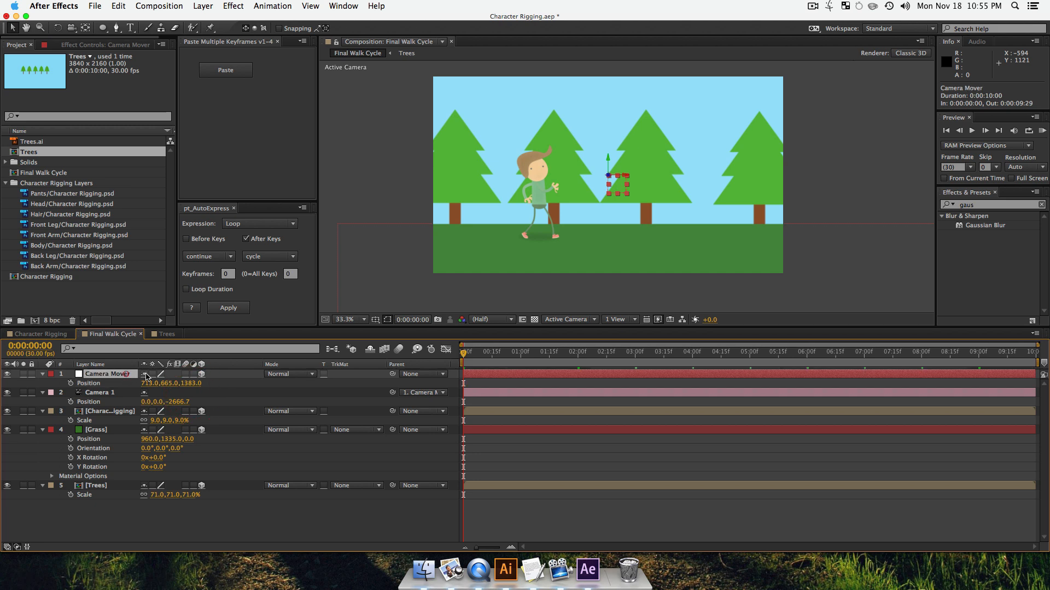
- Parent the Camera Mover null to the Character Rigging layer and widen the timeline's Layer Name column
left_click_drag(393, 377, 115, 414)
left_click(113, 413)
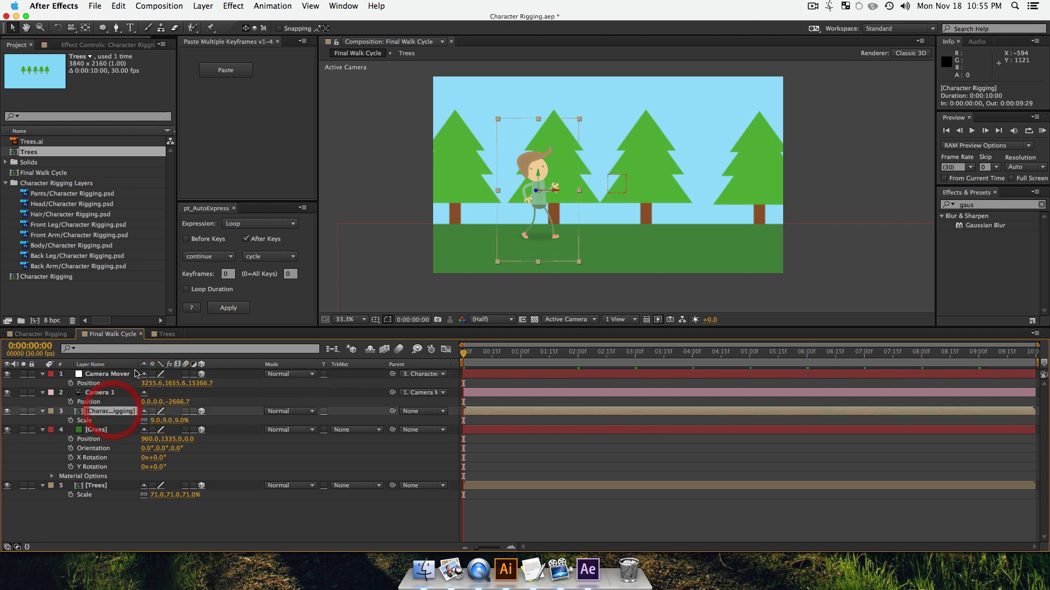
left_click_drag(137, 364, 182, 363)
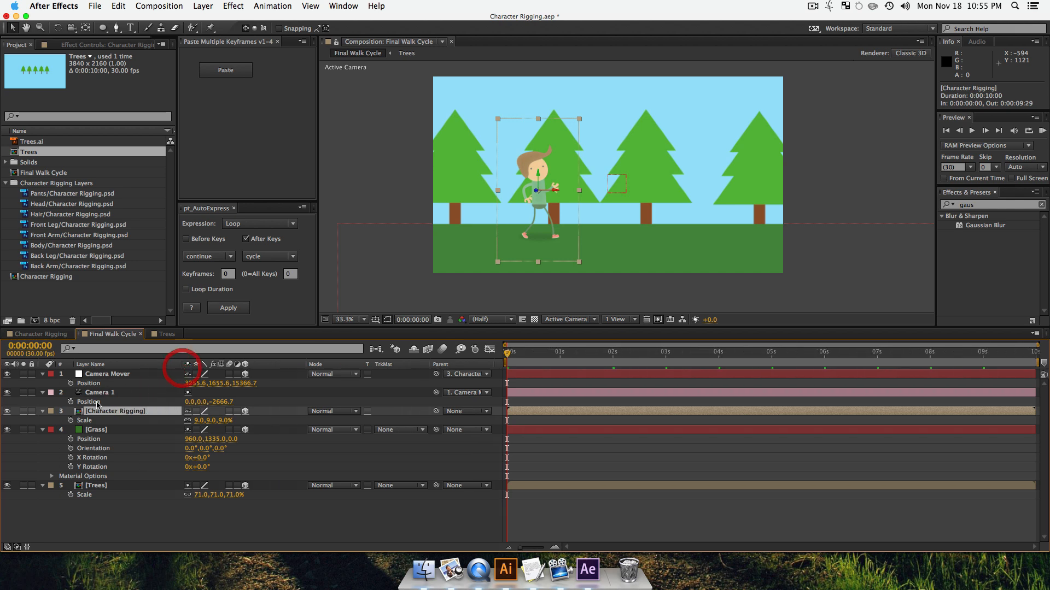
- Preview the walk and keyframe Character Rigging's Position from X 528 at 0:00:00:00 to X 1249 at 0:00:09:29
key("space")
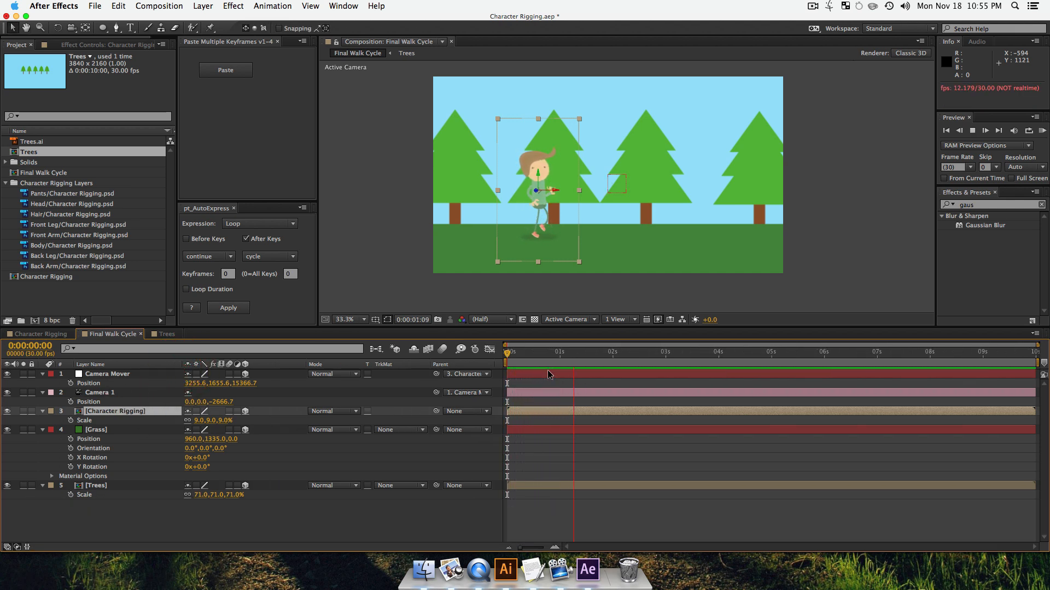
key("space")
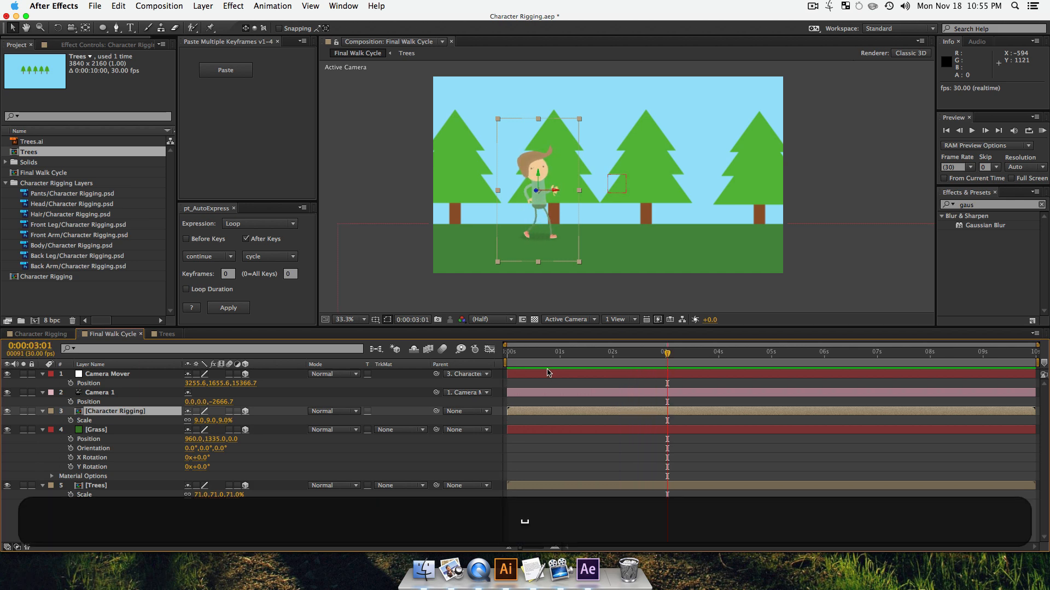
left_click(133, 417)
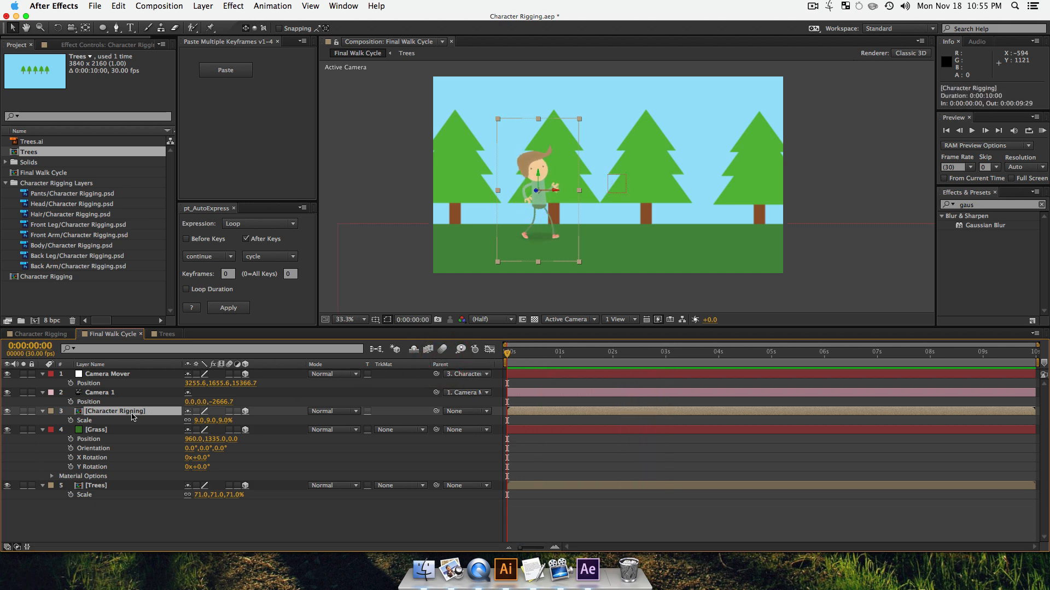
key("p")
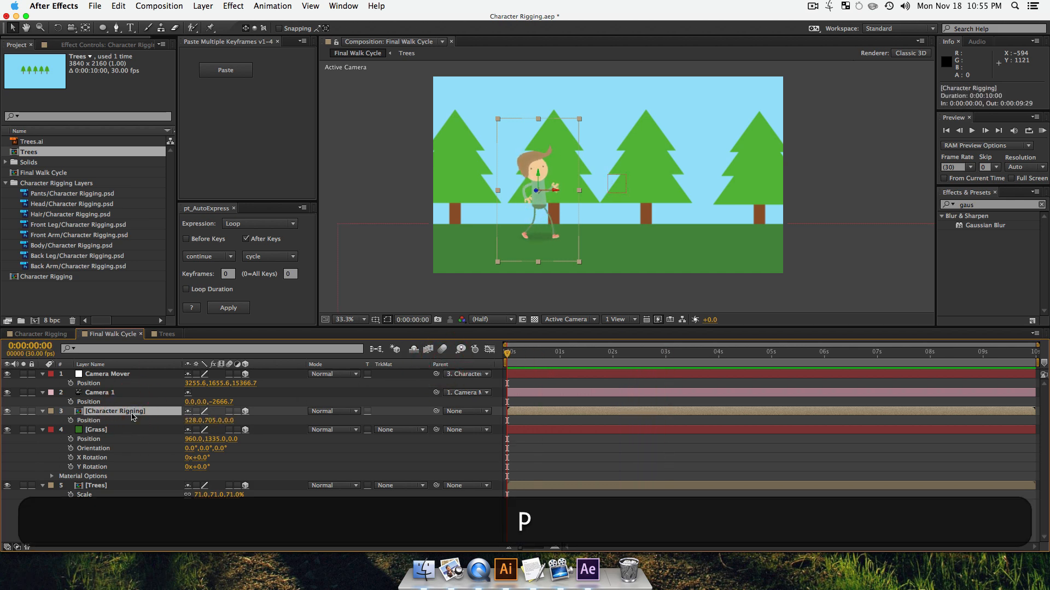
left_click(71, 420)
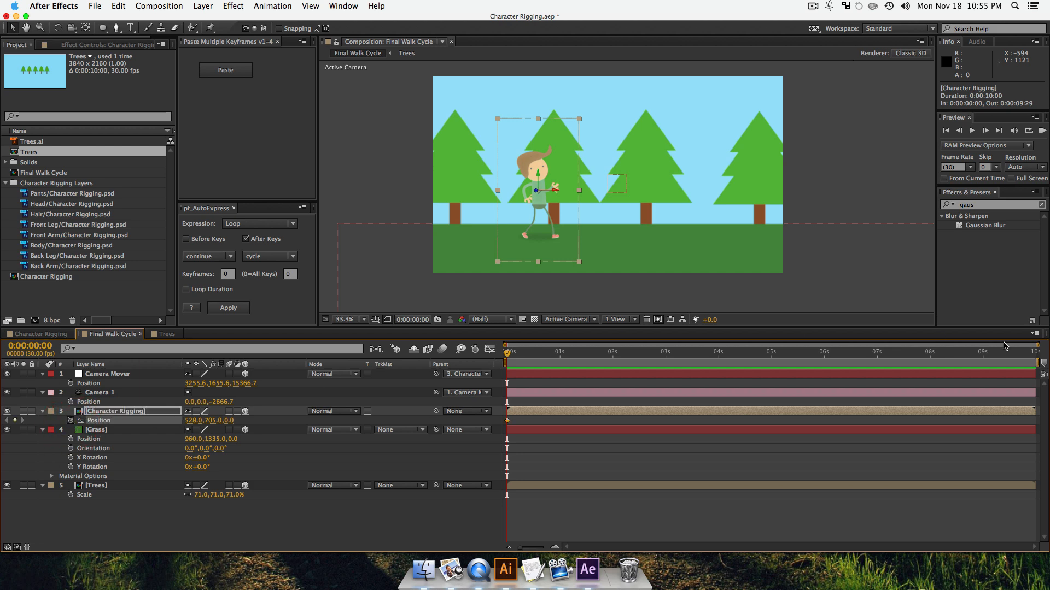
left_click_drag(931, 355, 1035, 362)
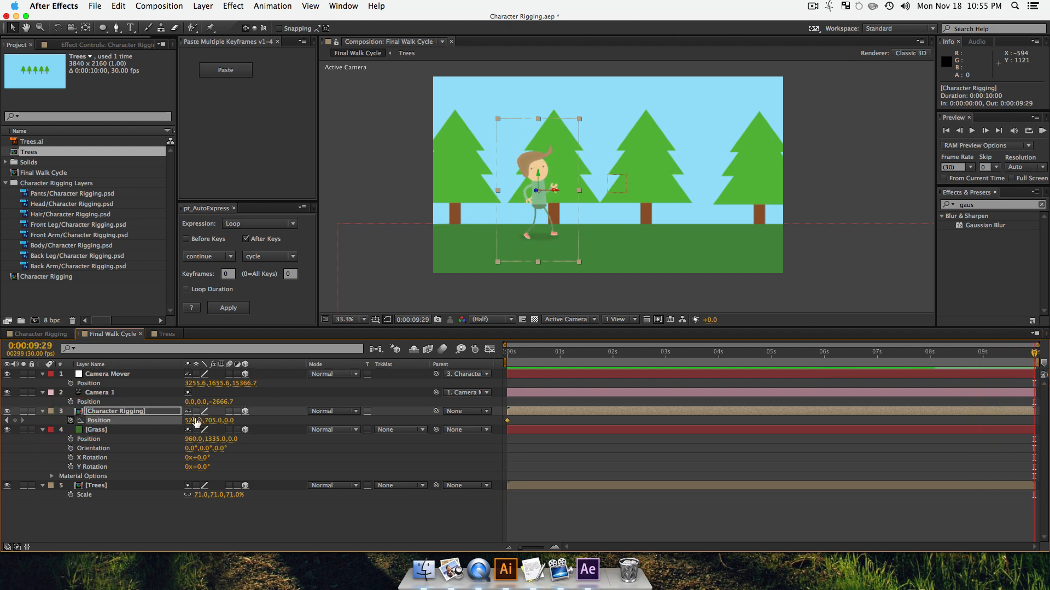
left_click_drag(204, 421, 595, 430)
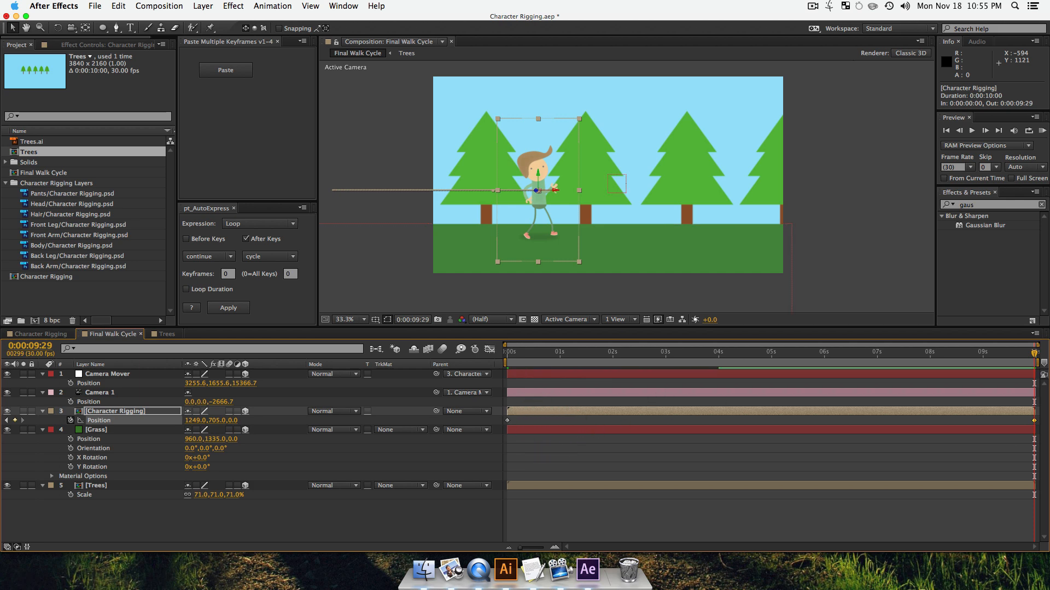
- Return to the first frame and play back the character walking past the trees with the following camera
left_click(878, 362)
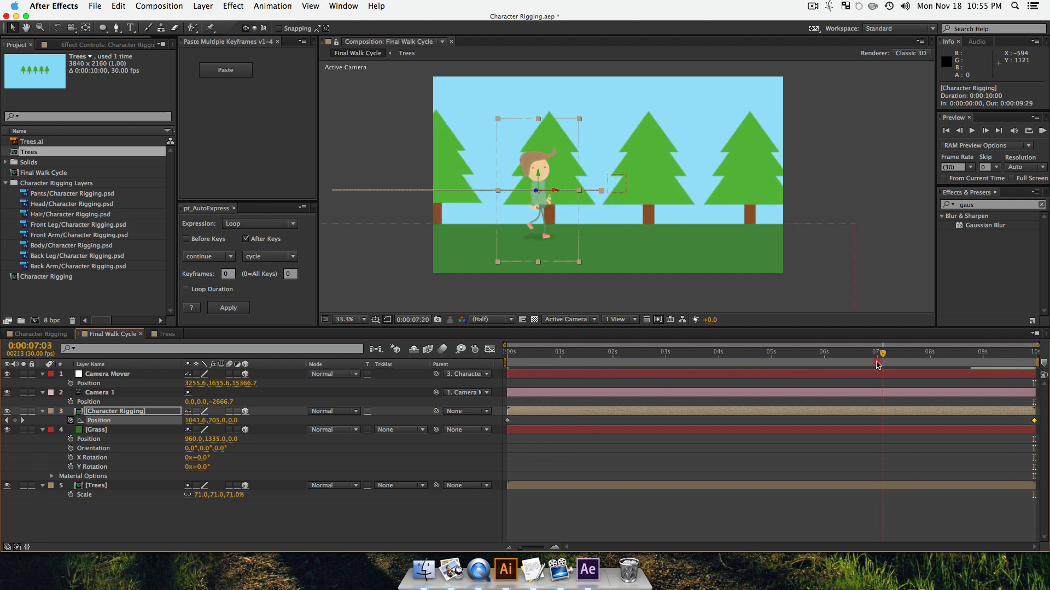
left_click_drag(877, 365, 480, 388)
key("space")
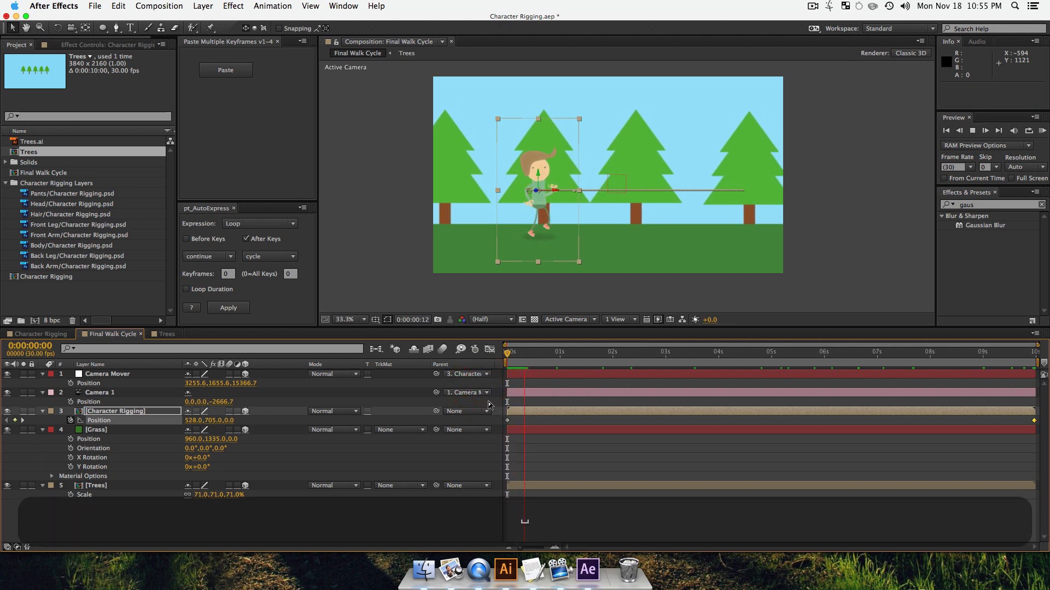
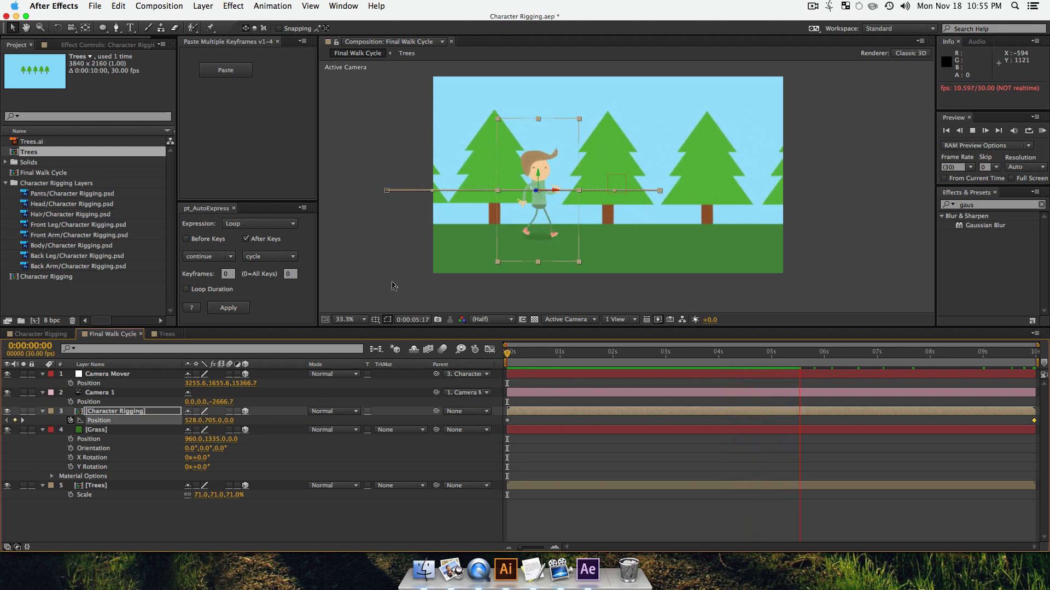
key("space")
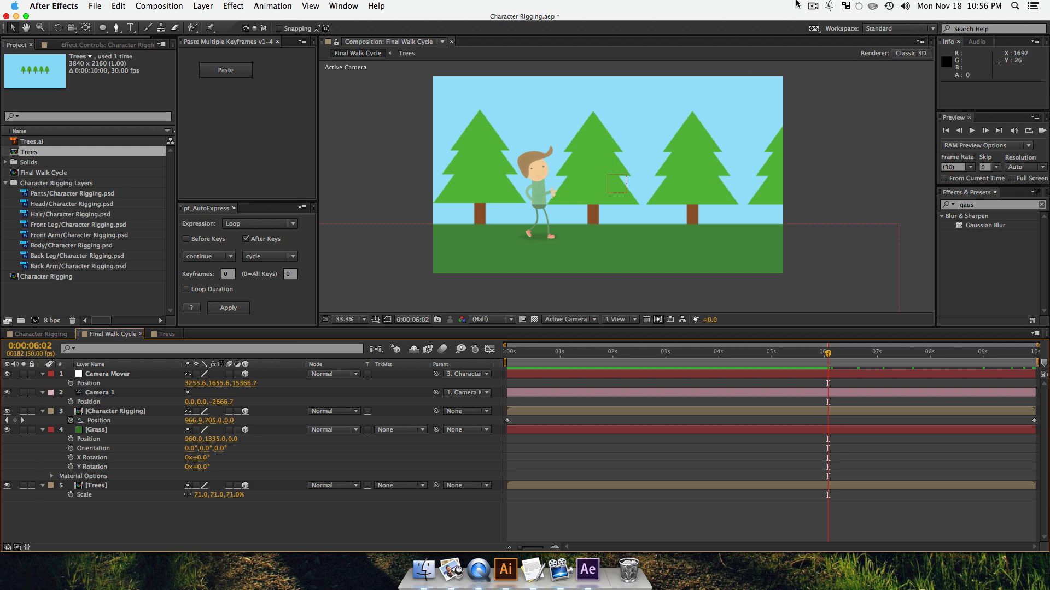
left_click(812, 6)
left_click(767, 174)
- Split the composition viewer into 2 Views - Horizontal and change the Top view to Custom View 2
left_click(634, 321)
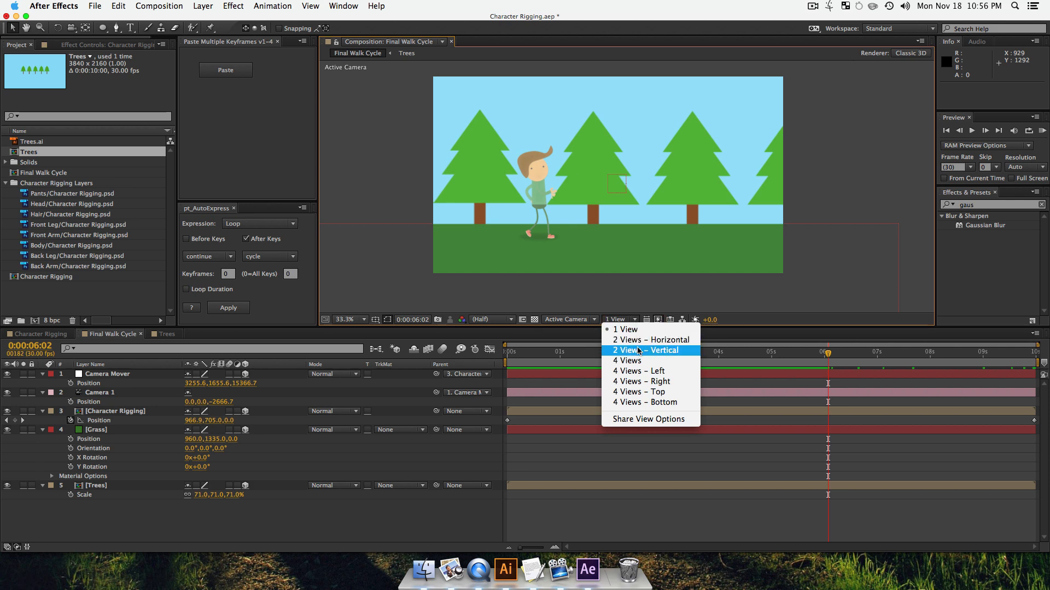
left_click(638, 342)
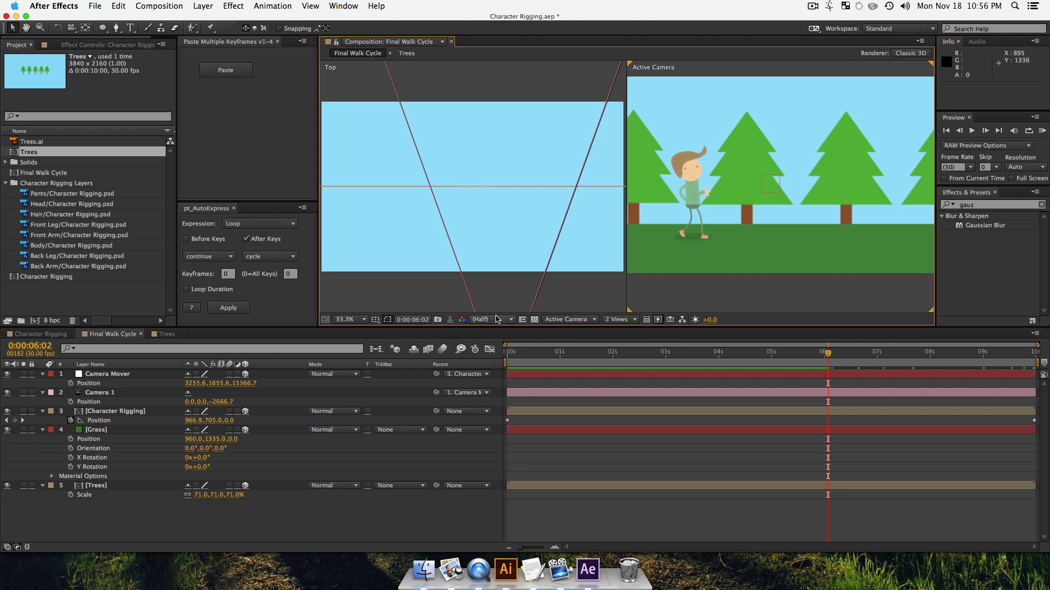
left_click(392, 286)
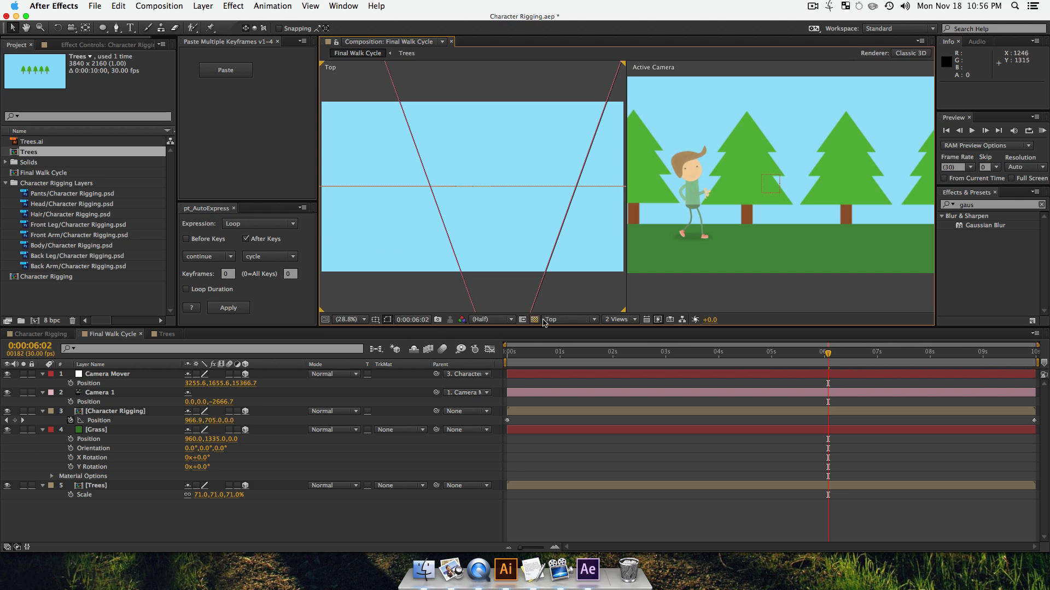
left_click(598, 320)
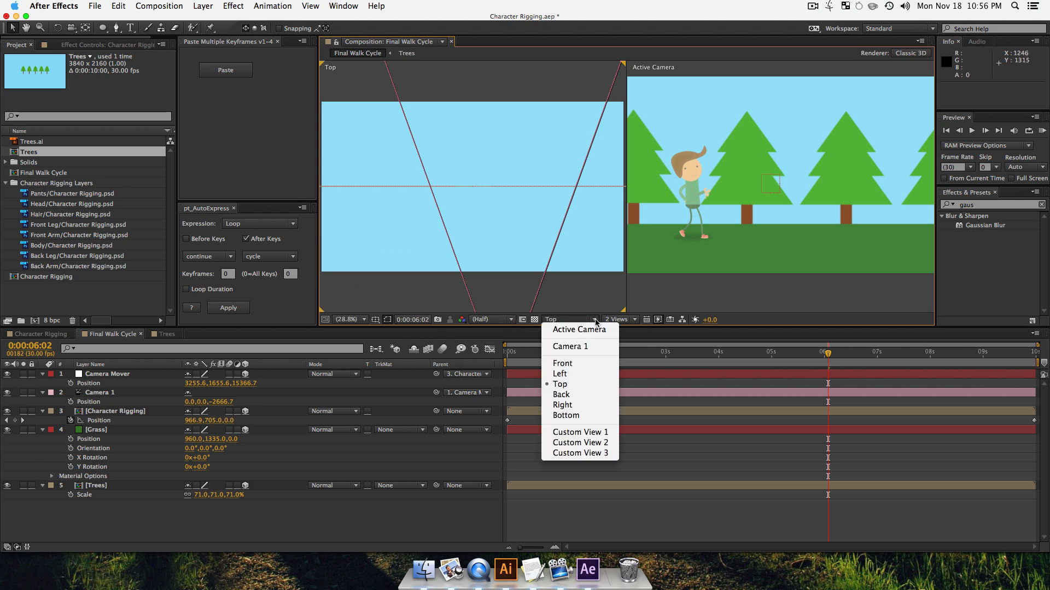
left_click(579, 447)
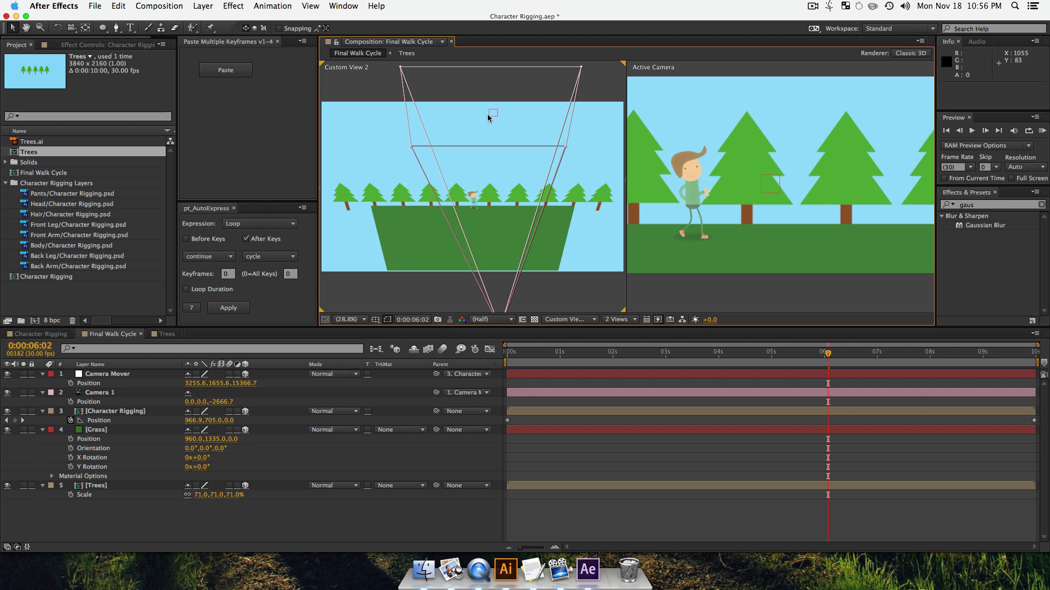
- Reveal Camera 1's Camera Options and reduce its Focus Distance to 1384.7 pixels so the focal plane meets the character
left_click(96, 394)
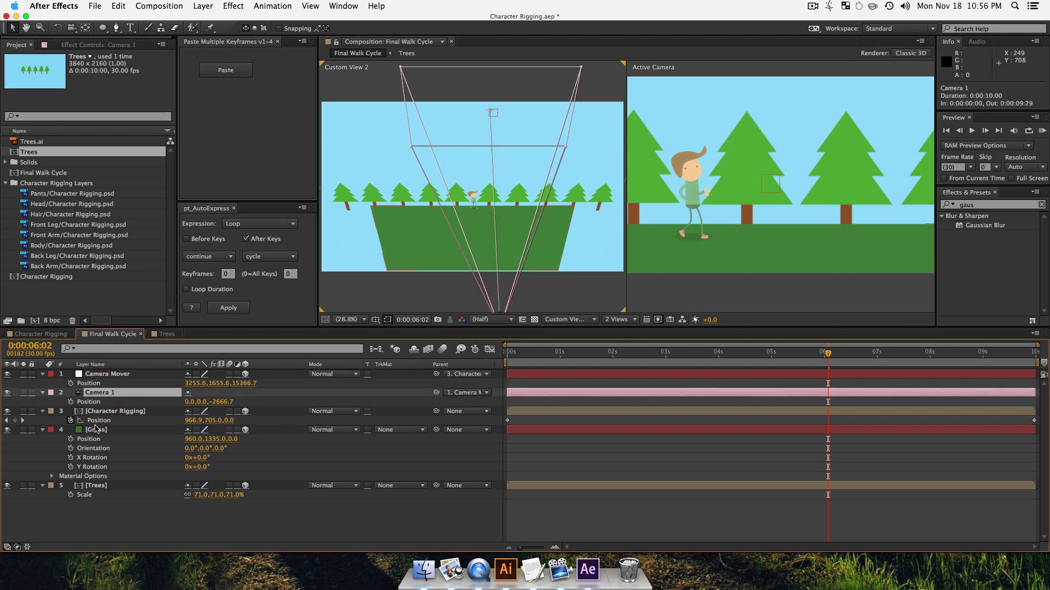
key("a")
key("a")
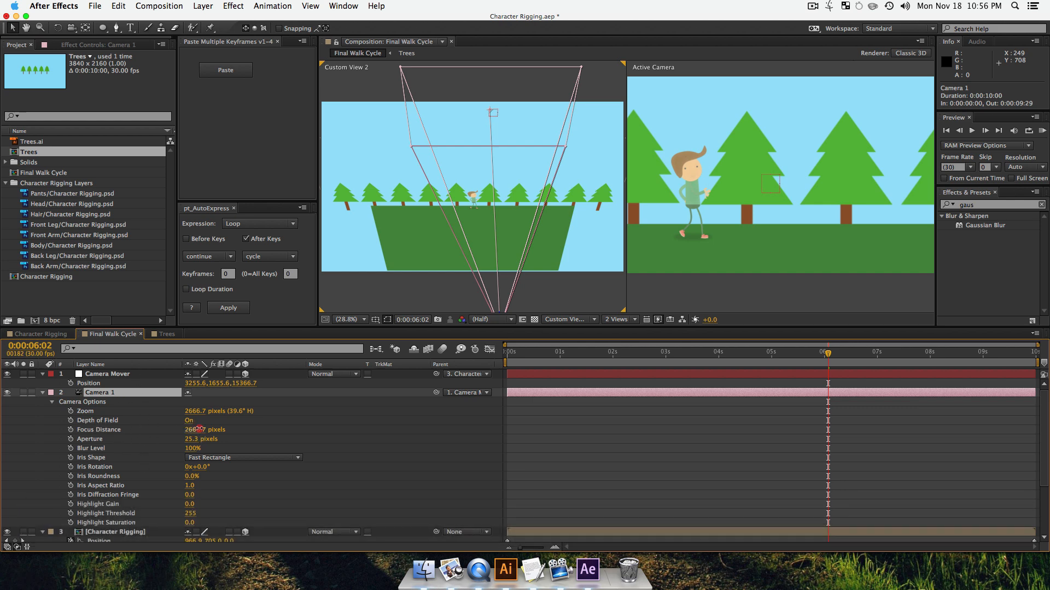
left_click_drag(199, 429, 2, 480)
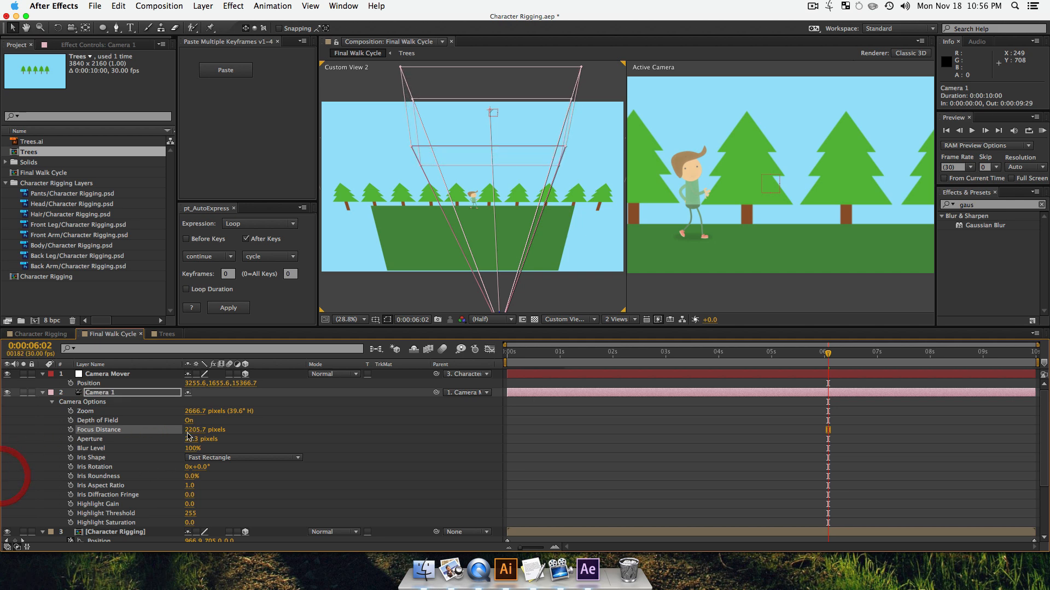
scroll(122, 501, "down", 1)
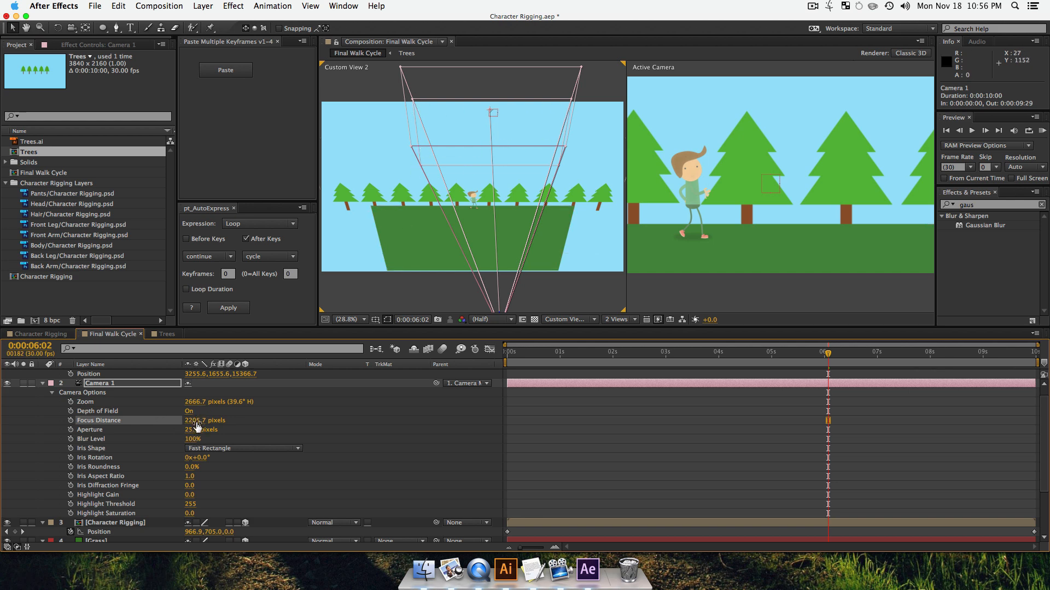
left_click_drag(196, 422, 2, 445)
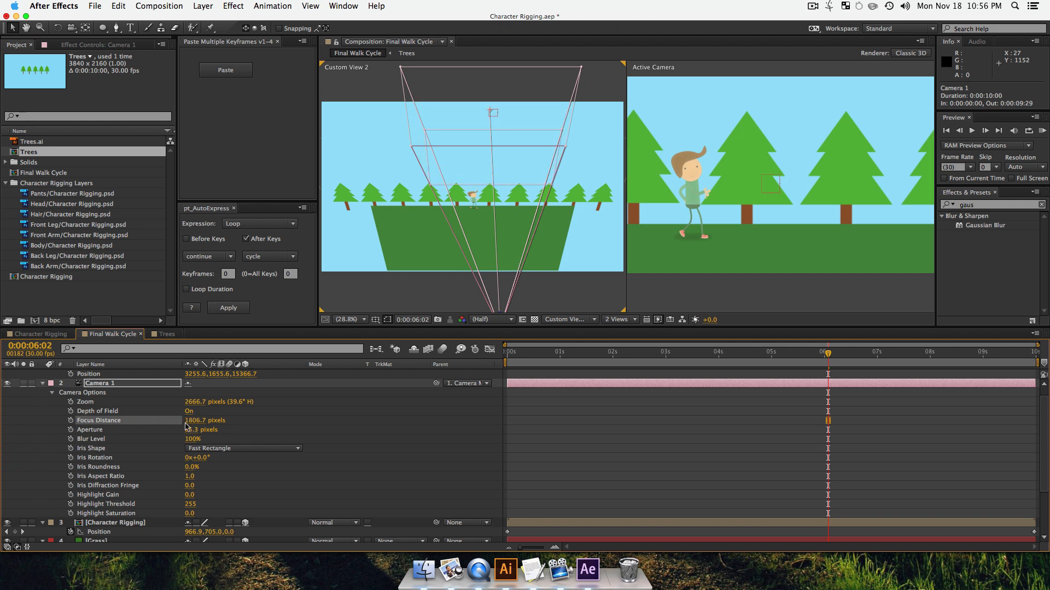
left_click_drag(199, 425, 3, 422)
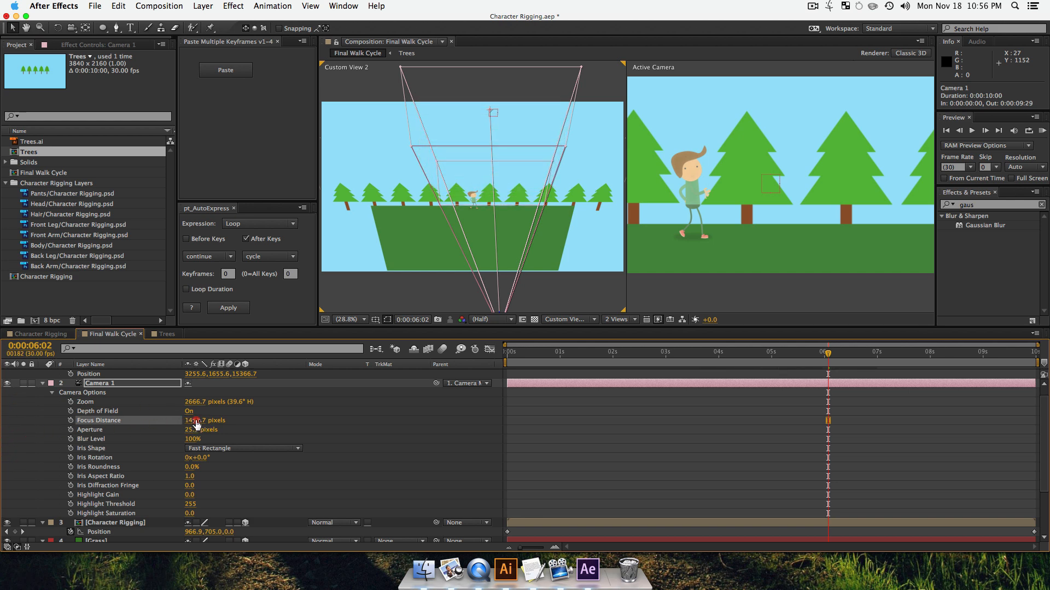
left_click_drag(197, 422, 168, 427)
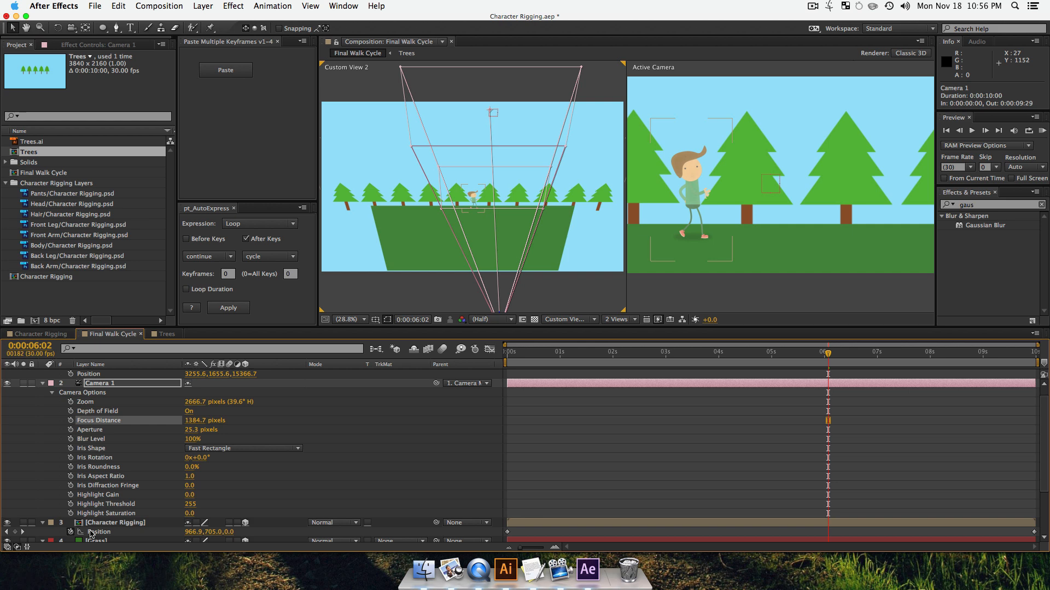
- Push the Trees layer back to Z 725 and lower it to Y 838 behind the character
left_click(99, 541)
scroll(104, 538, "down", 3)
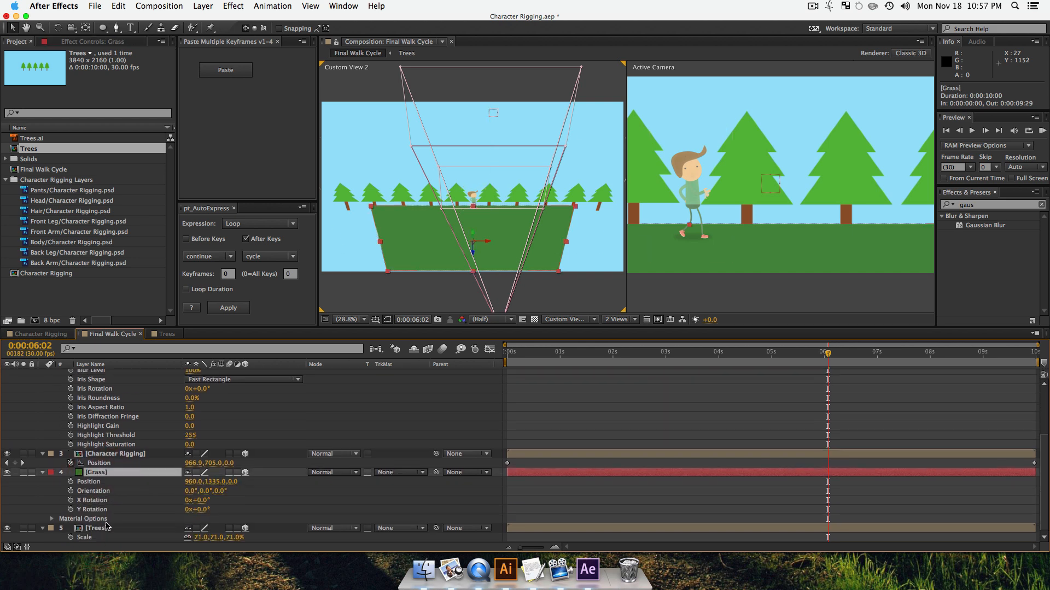
left_click(107, 526)
key("p")
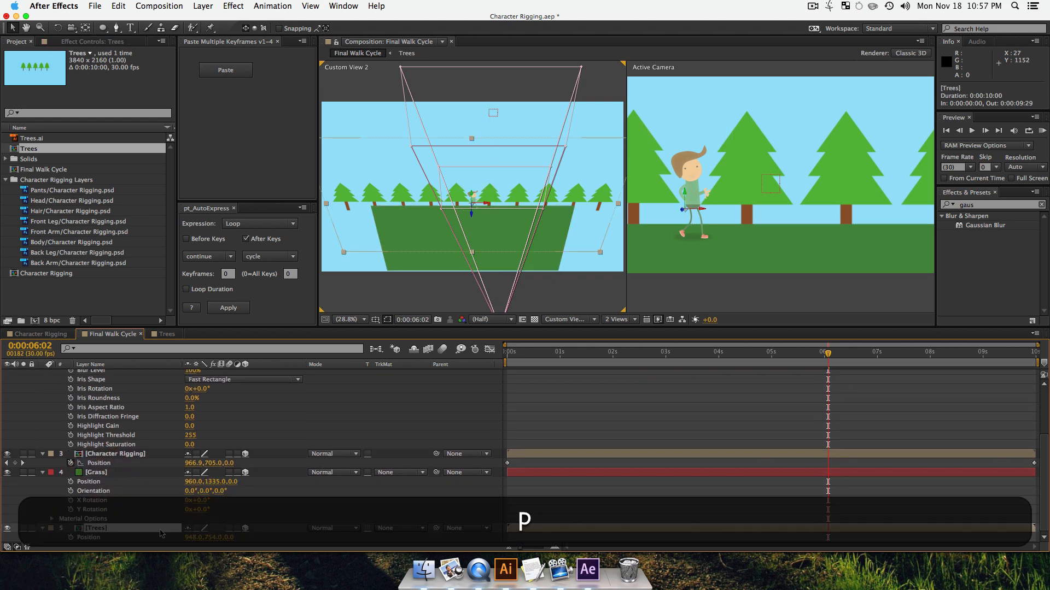
left_click_drag(228, 540, 601, 521)
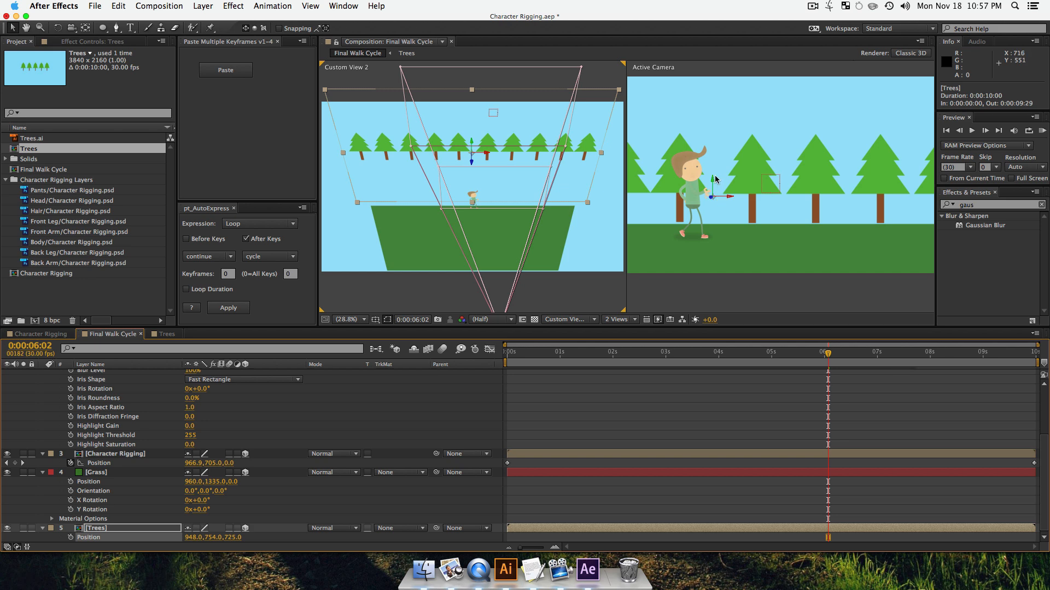
left_click_drag(713, 182, 714, 197)
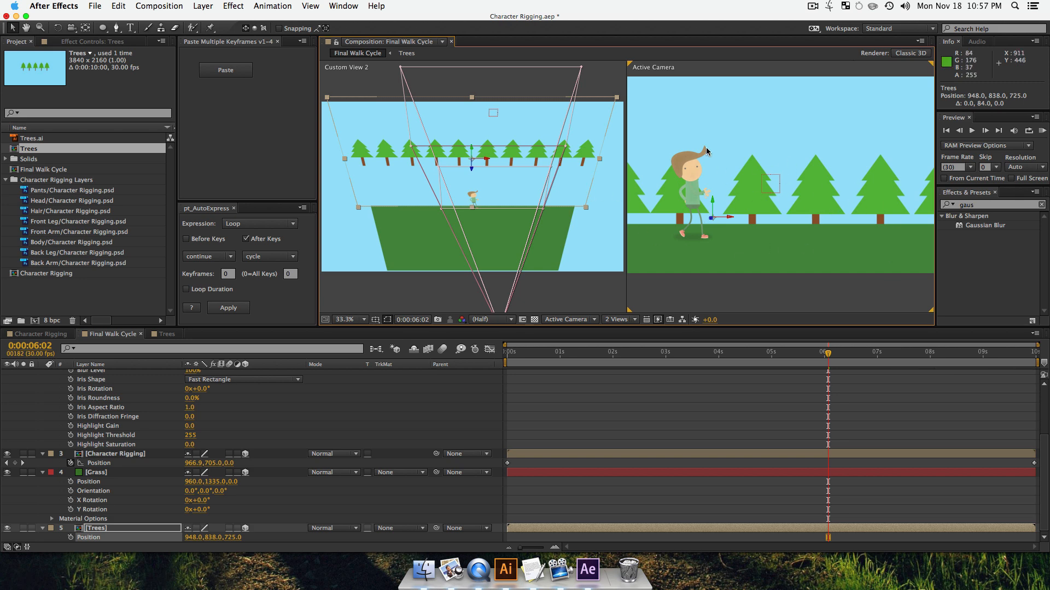
- Duplicate the Trees layer and offset the copy to Position 1080, 868, 1143 as a second row behind the first
left_click(104, 528)
key("super+d")
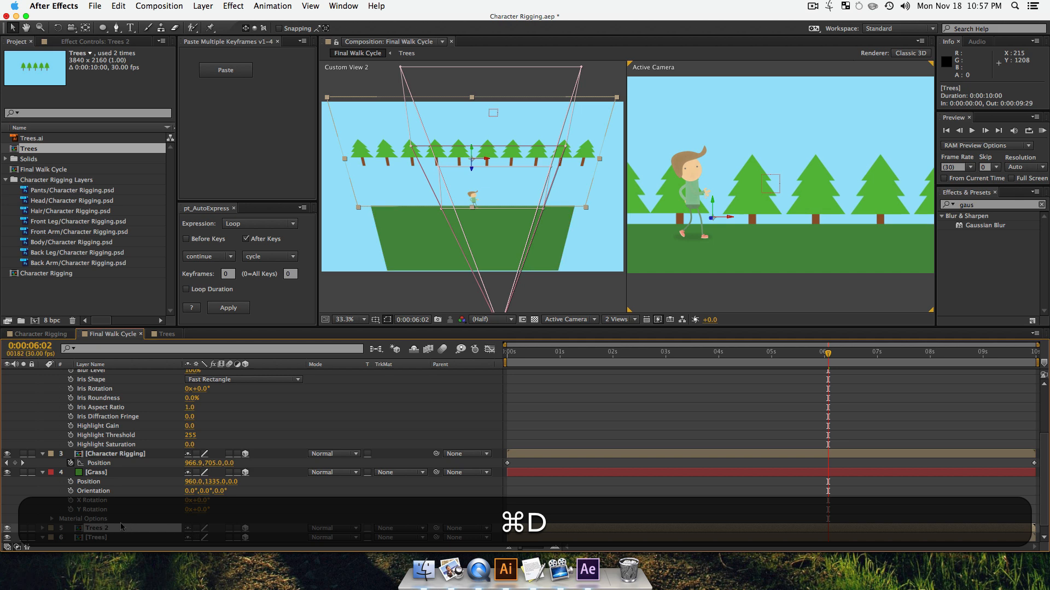
key("p")
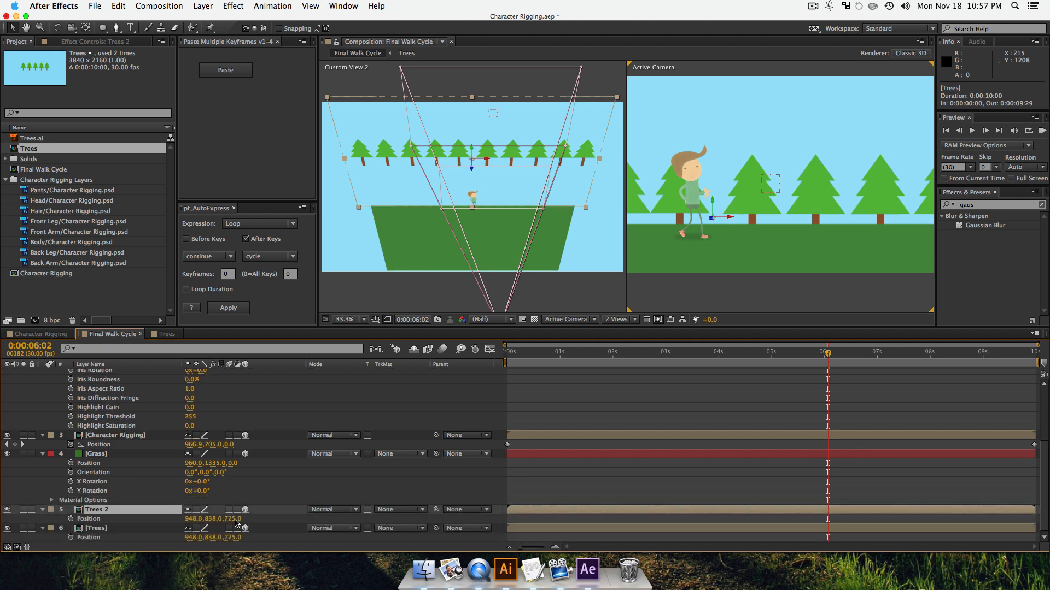
left_click_drag(230, 520, 526, 107)
left_click_drag(722, 192, 764, 220)
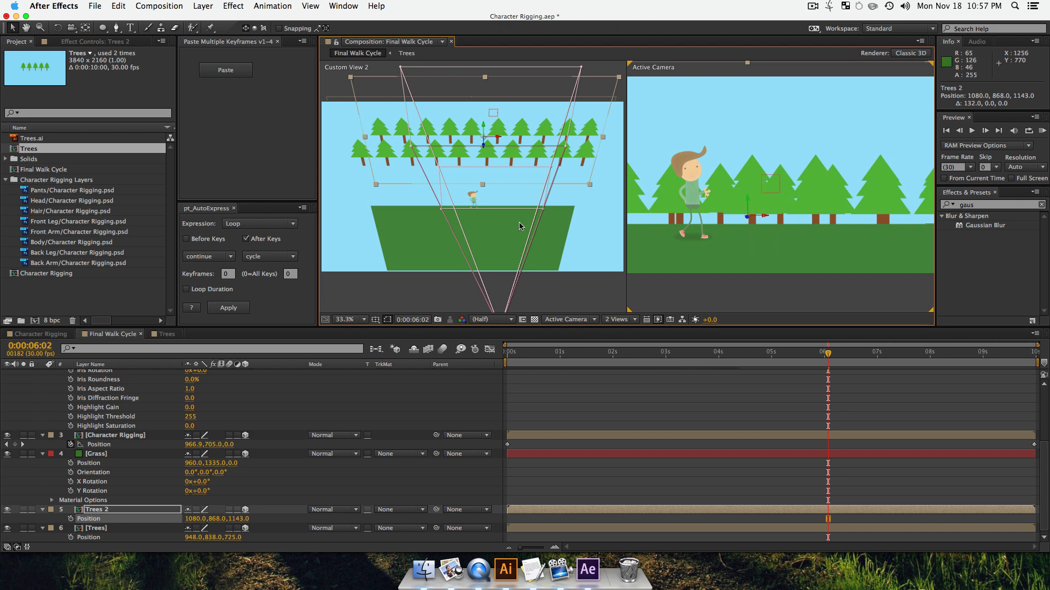
- Apply the Drop Shadow effect to Trees 2 and copy it onto the original Trees layer
left_click(965, 205)
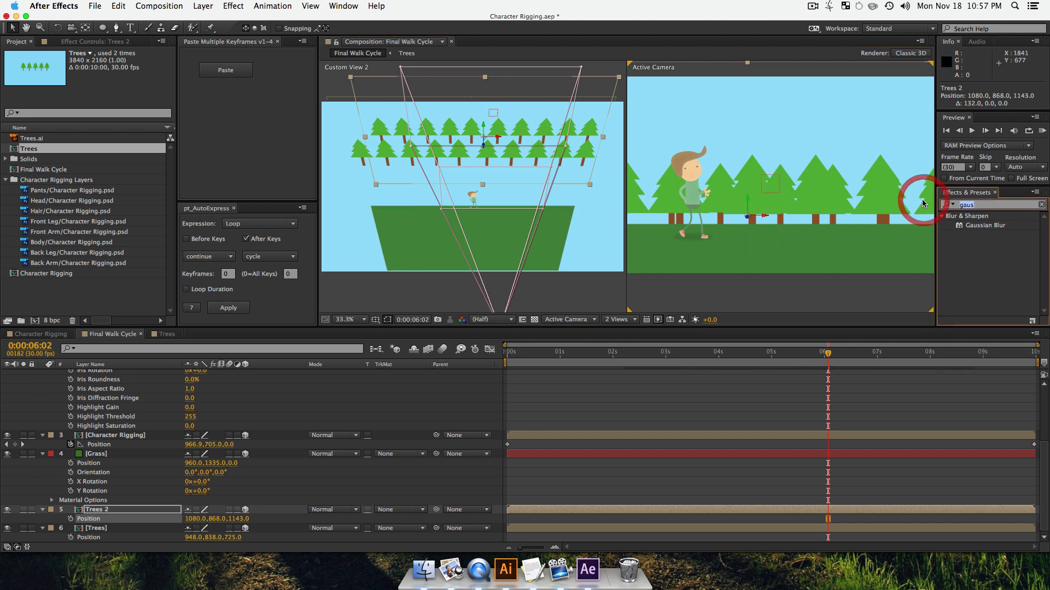
type("drop")
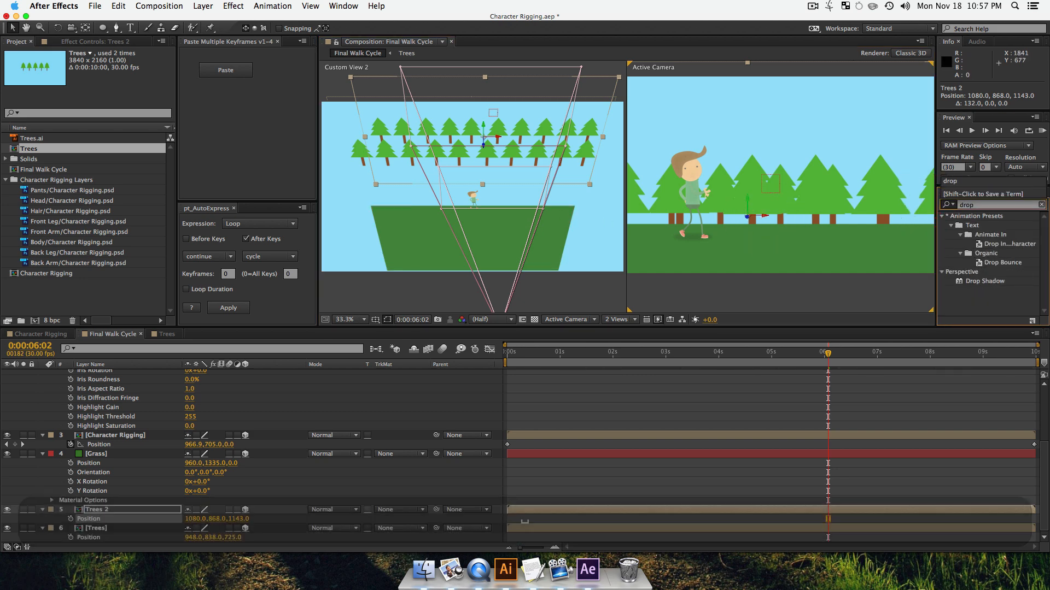
left_click_drag(983, 283, 99, 512)
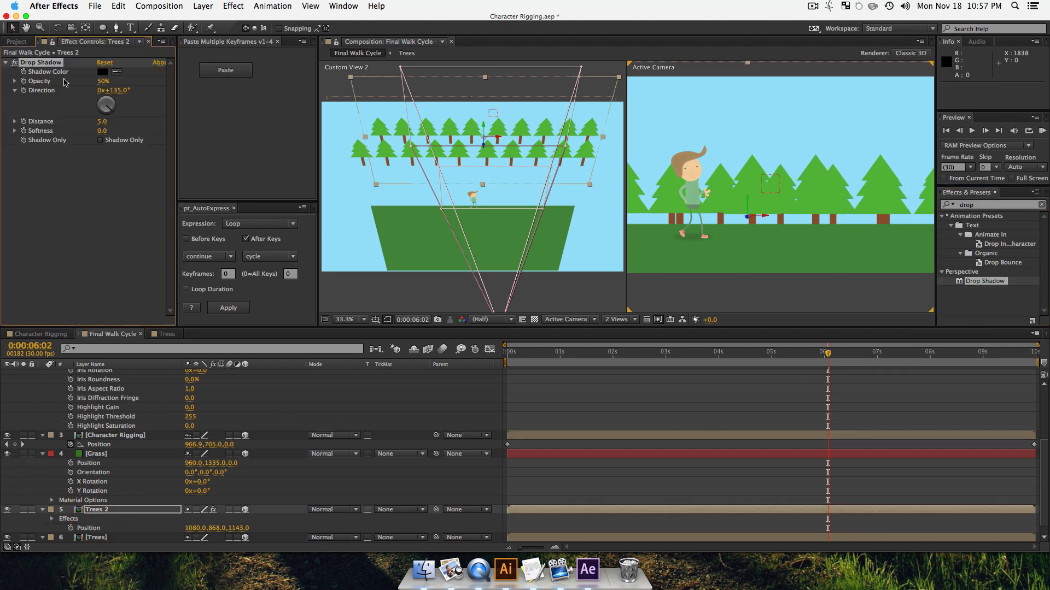
left_click(47, 63)
key("super+c")
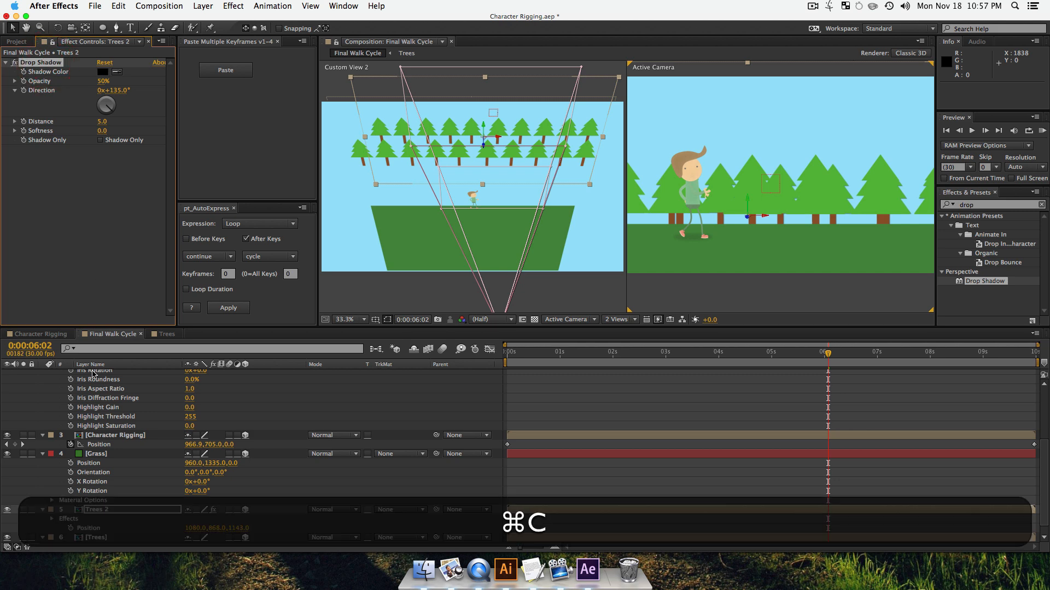
left_click(104, 538)
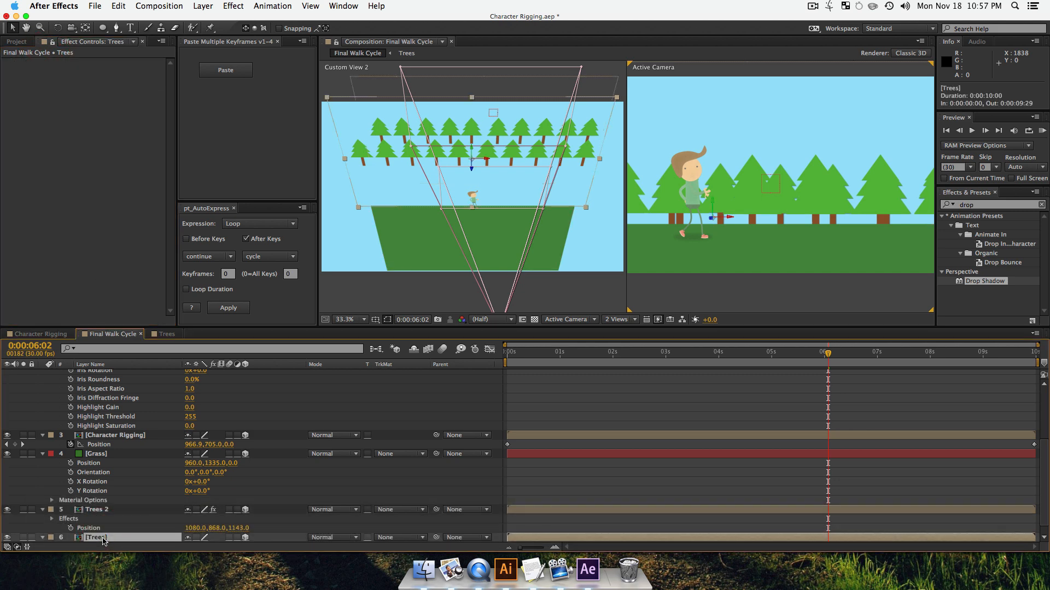
key("super+v")
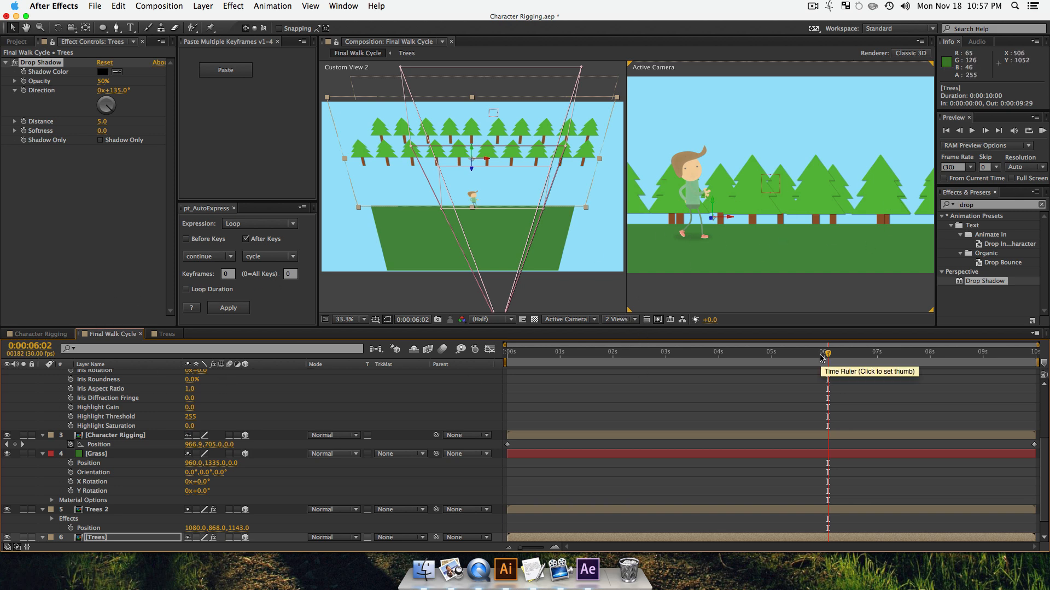
- At 0:00:04:02, move the Trees 2 layer farther back and lower, to Position 1080, 911, 1352
left_click_drag(825, 352, 721, 353)
left_click(114, 510)
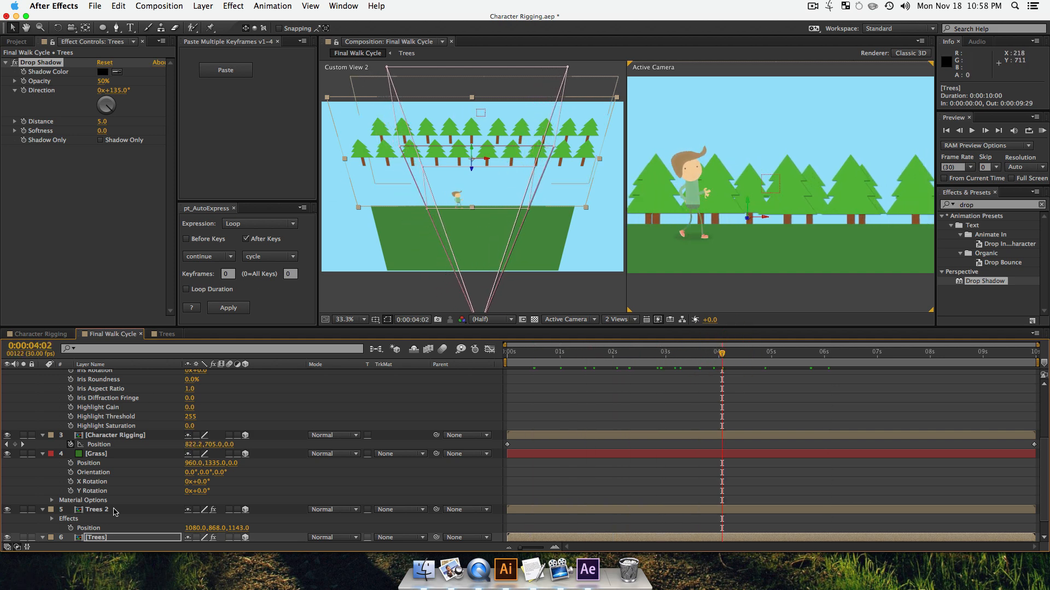
key("p")
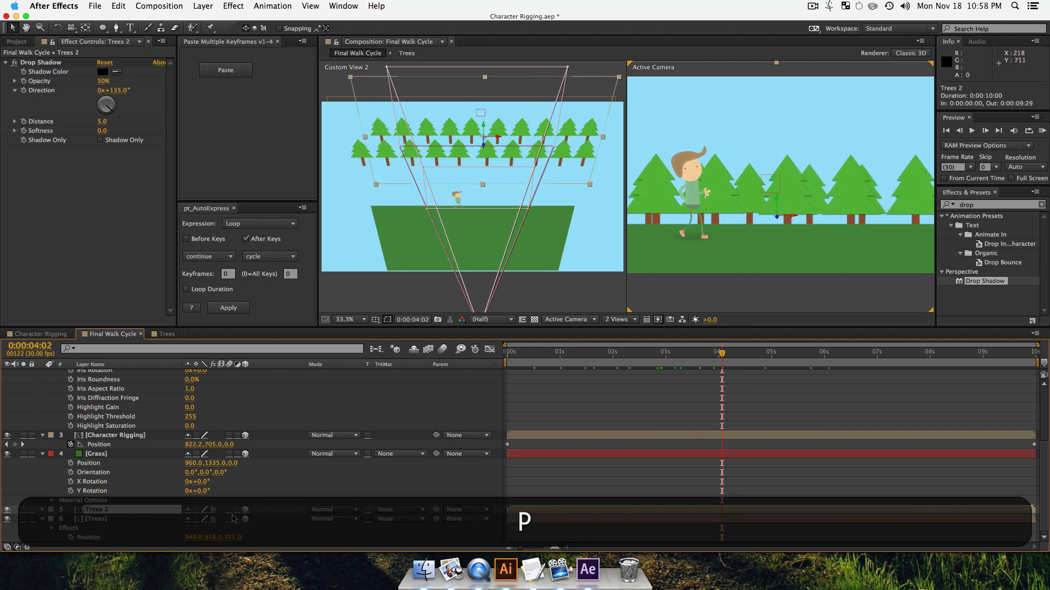
key("p")
key("p")
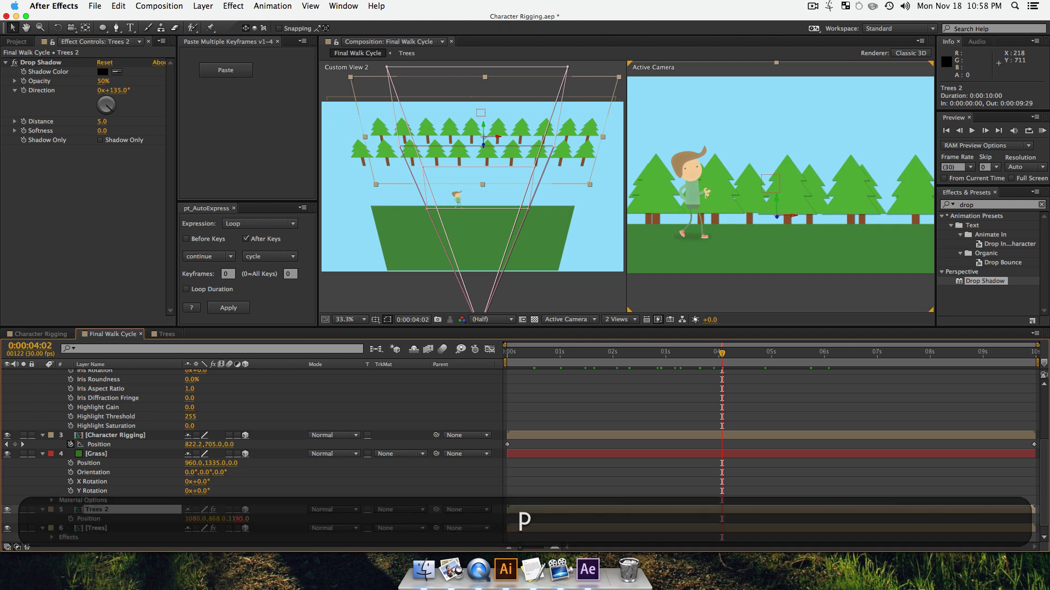
left_click_drag(330, 516, 244, 522)
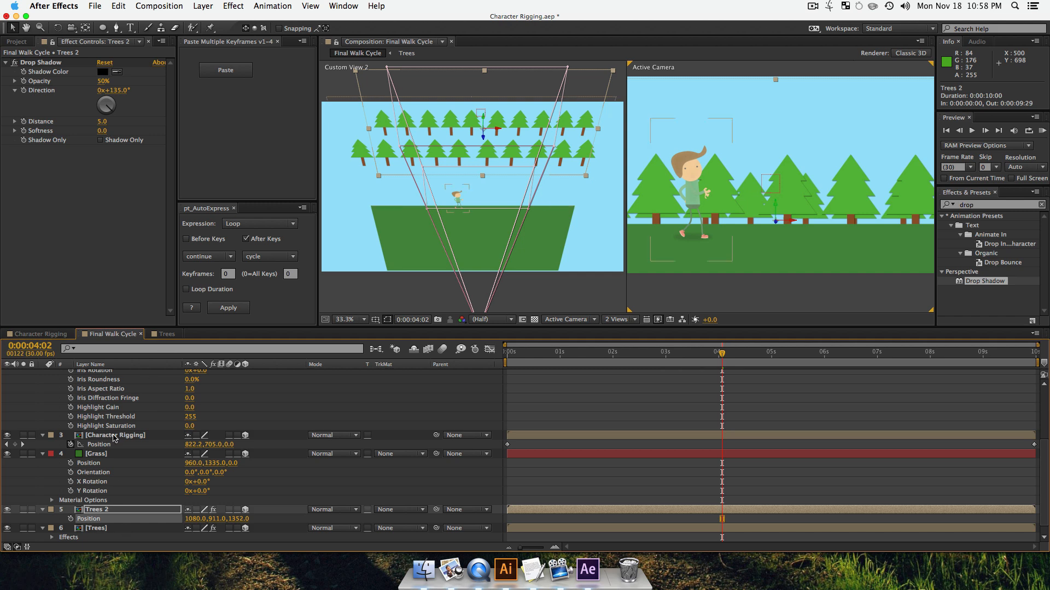
- Set Camera 1's Blur Level to 153% and its Aperture to about 92 pixels to blur the background trees
scroll(121, 440, "up", 4)
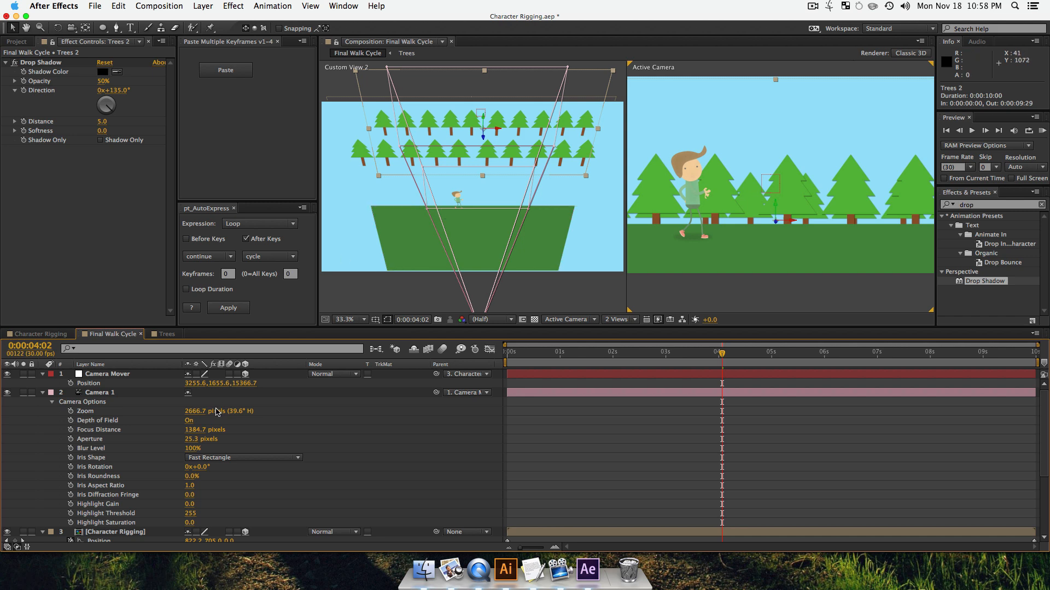
left_click_drag(216, 431, 198, 441)
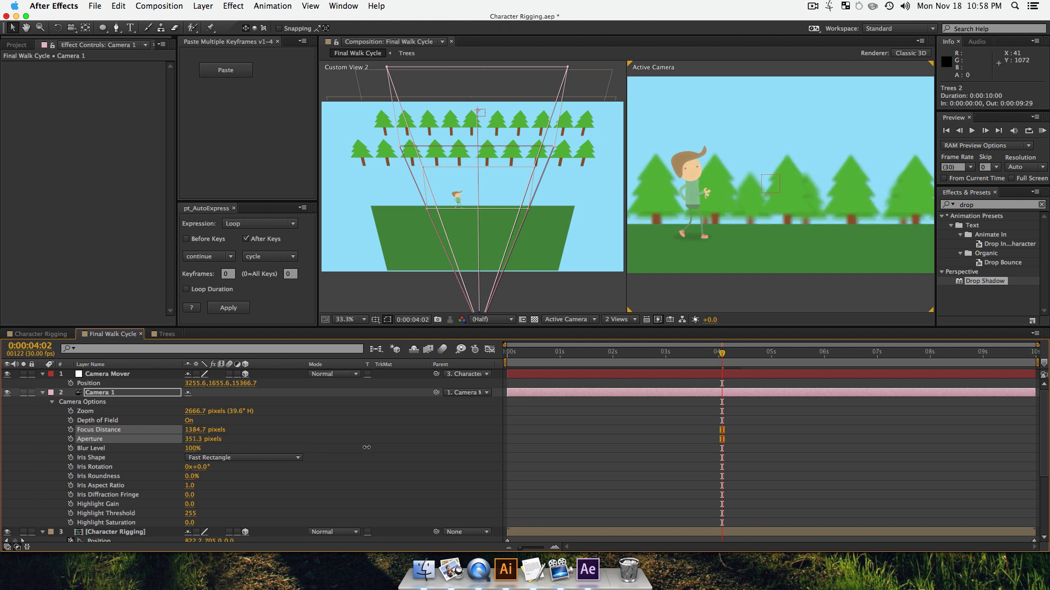
left_click_drag(342, 449, 342, 449)
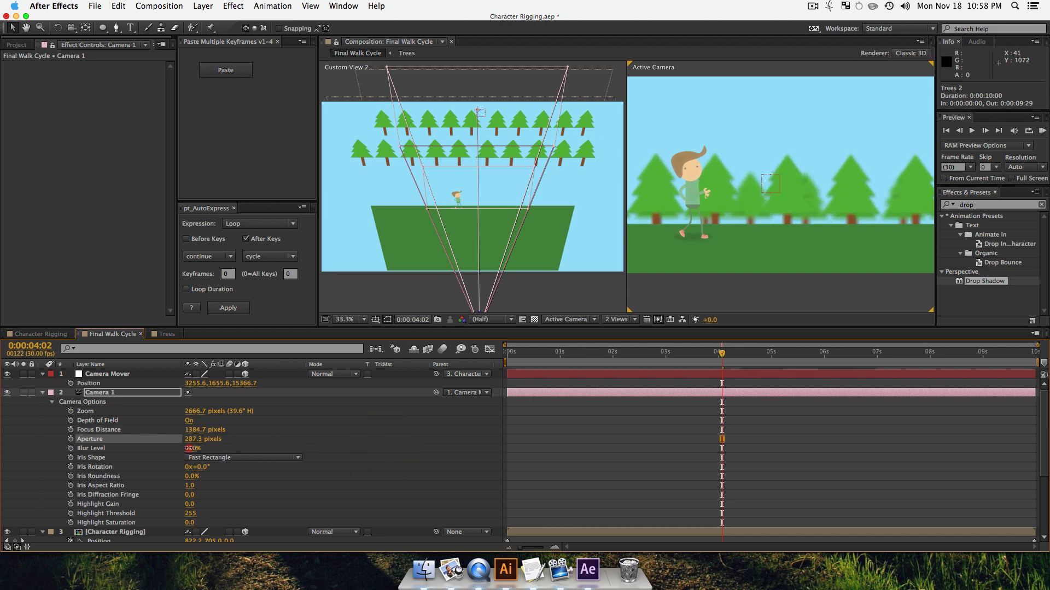
left_click_drag(188, 448, 224, 450)
left_click(191, 448)
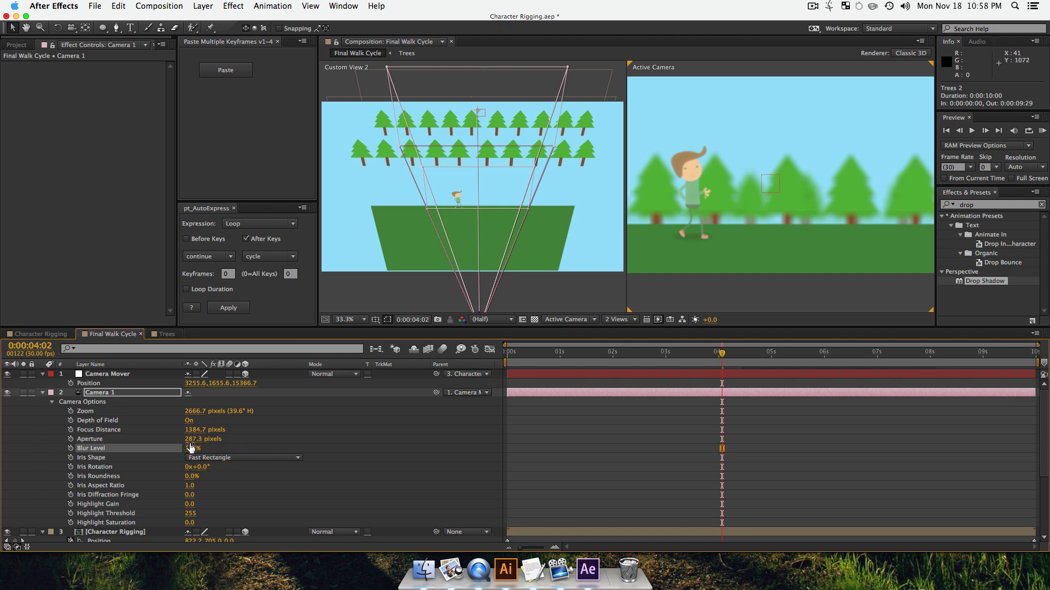
left_click(188, 439, "shift")
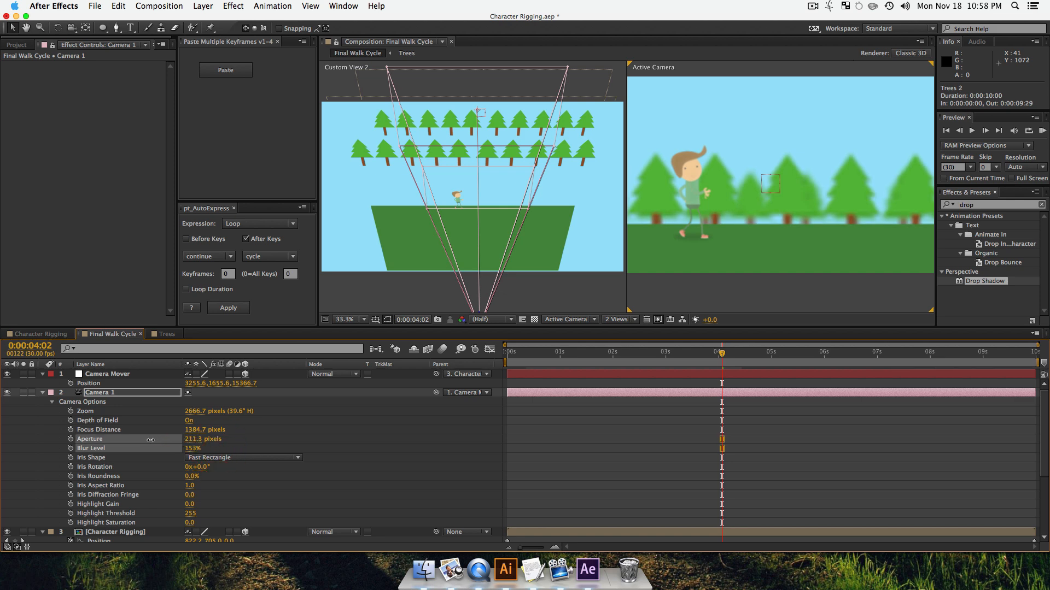
left_click(150, 440)
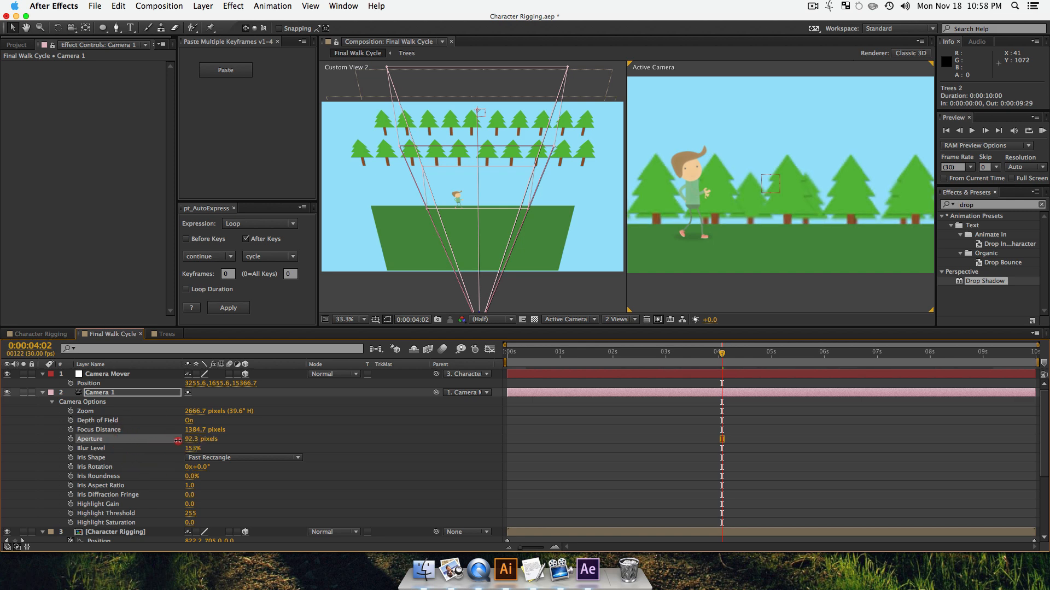
left_click_drag(193, 441, 191, 441)
- Bring the original Trees layer forward to Z 580 and raise it to Y 820.6
scroll(121, 507, "down", 5)
left_click(103, 519)
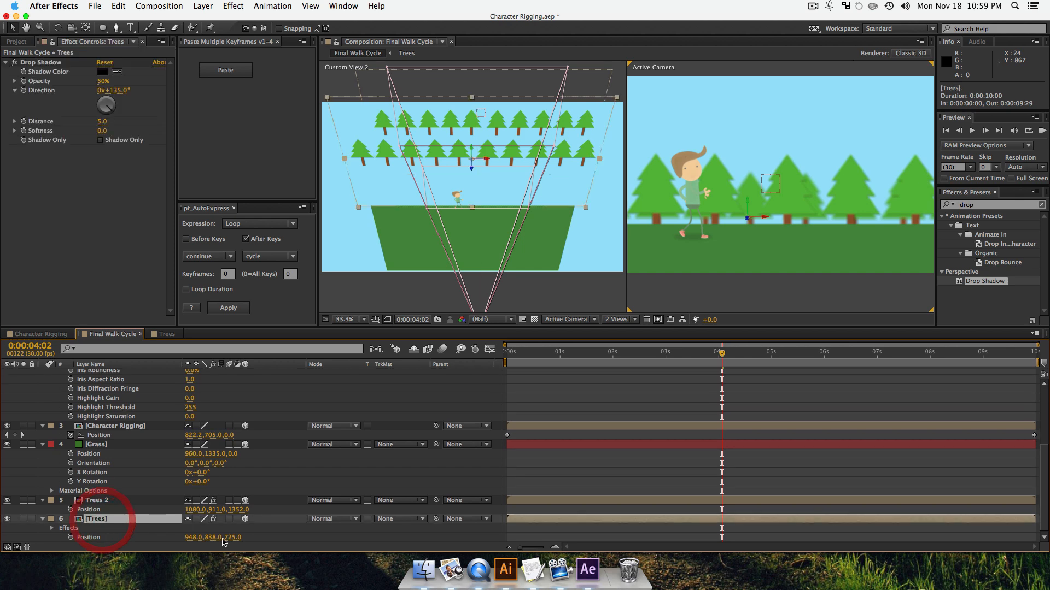
left_click_drag(232, 537, 158, 542)
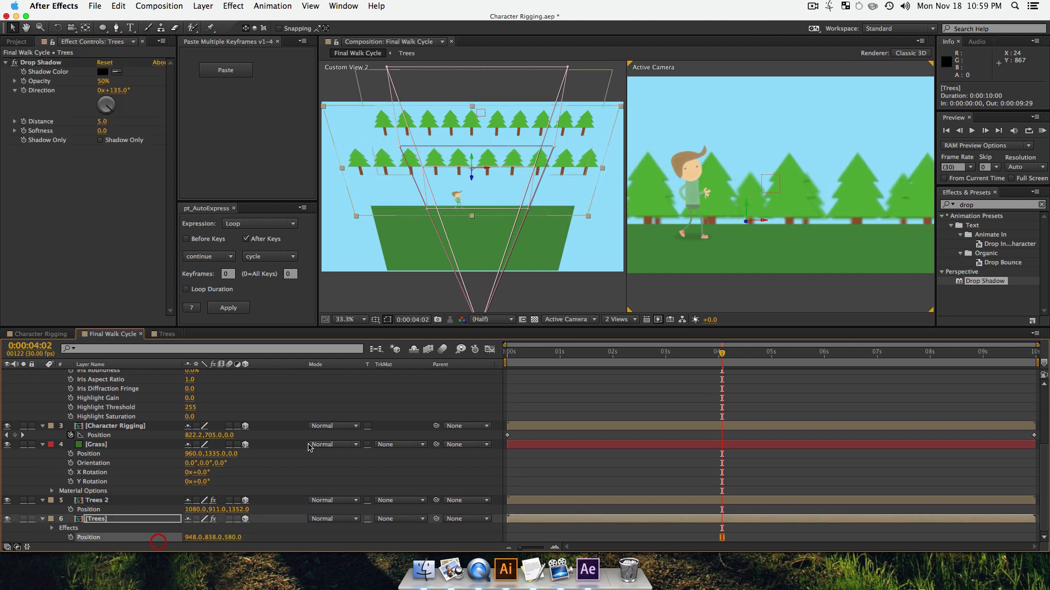
left_click_drag(471, 160, 470, 151)
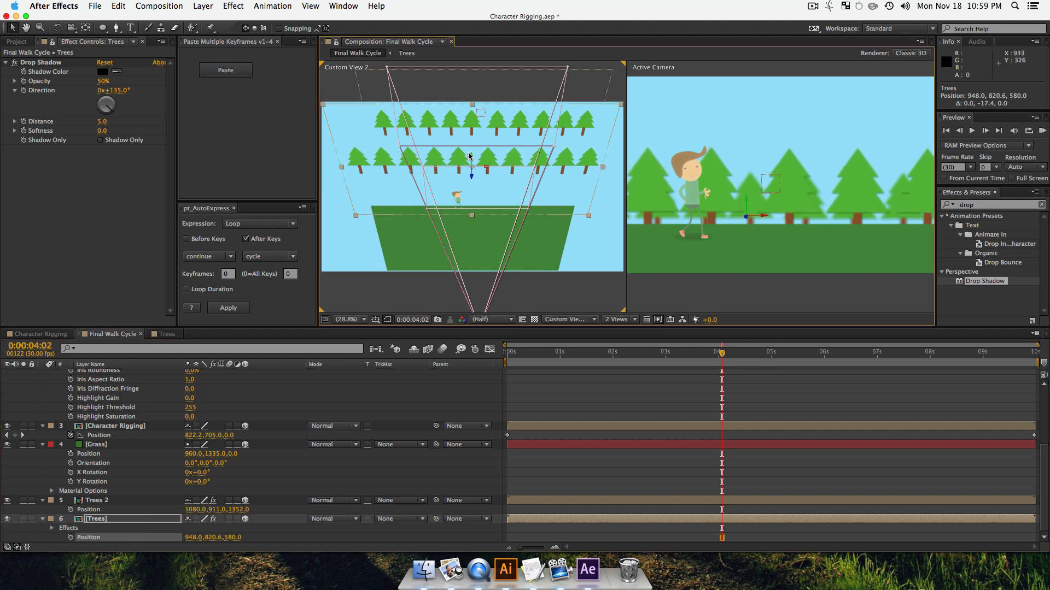
- Switch the composition viewer to 1 View showing the Active Camera, with the whole frame fitted inside
key("z")
left_click(703, 229)
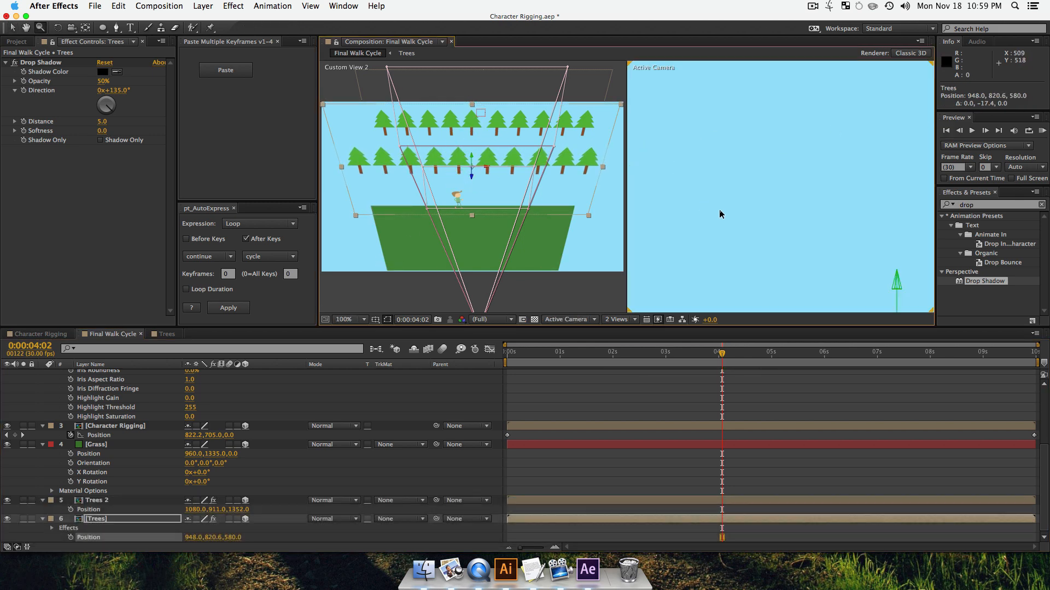
key("v")
left_click(619, 319)
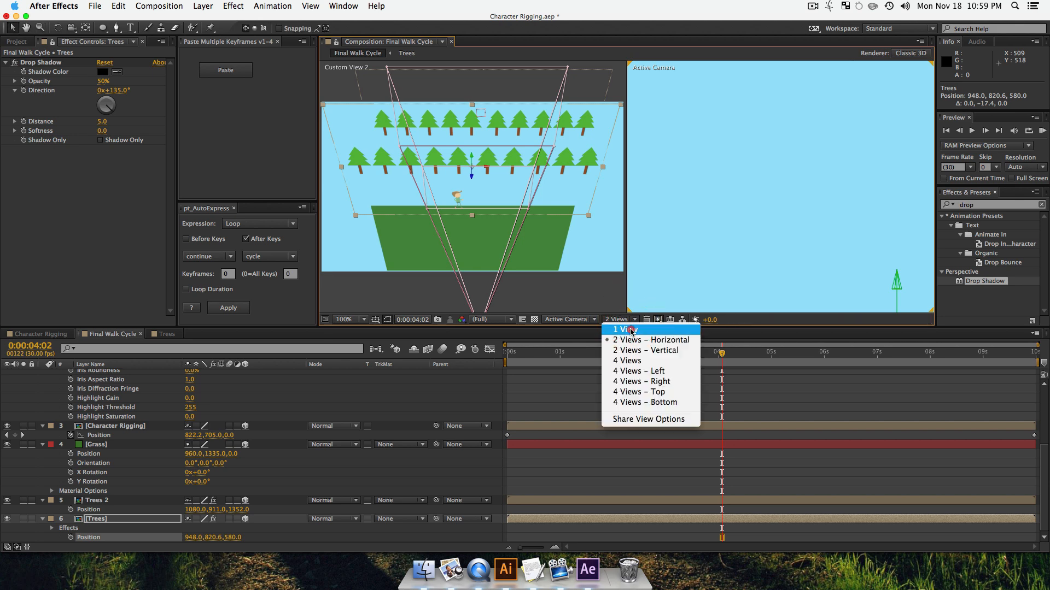
left_click(631, 331)
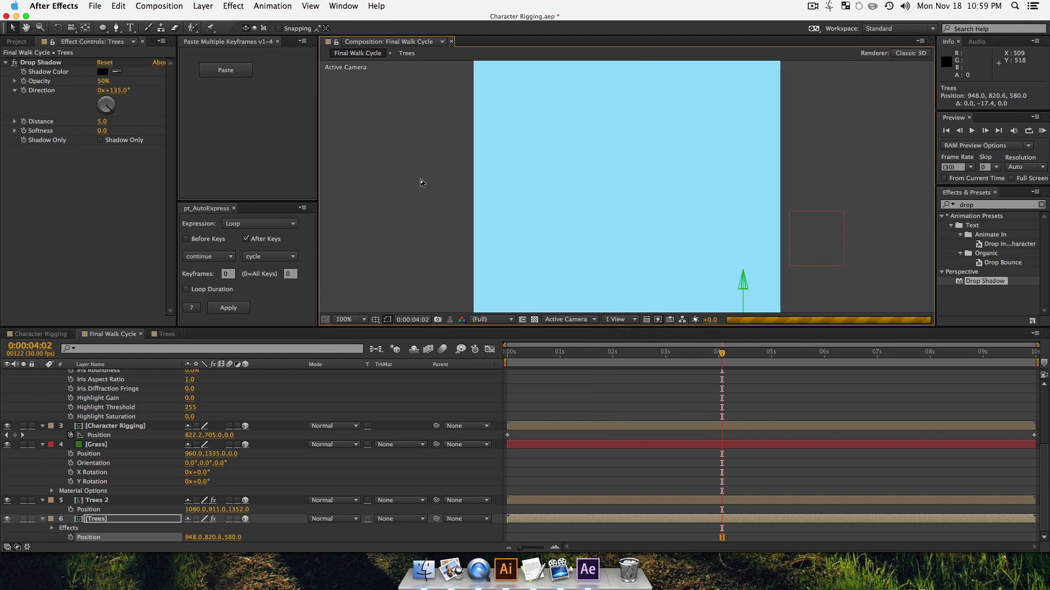
left_click(421, 230)
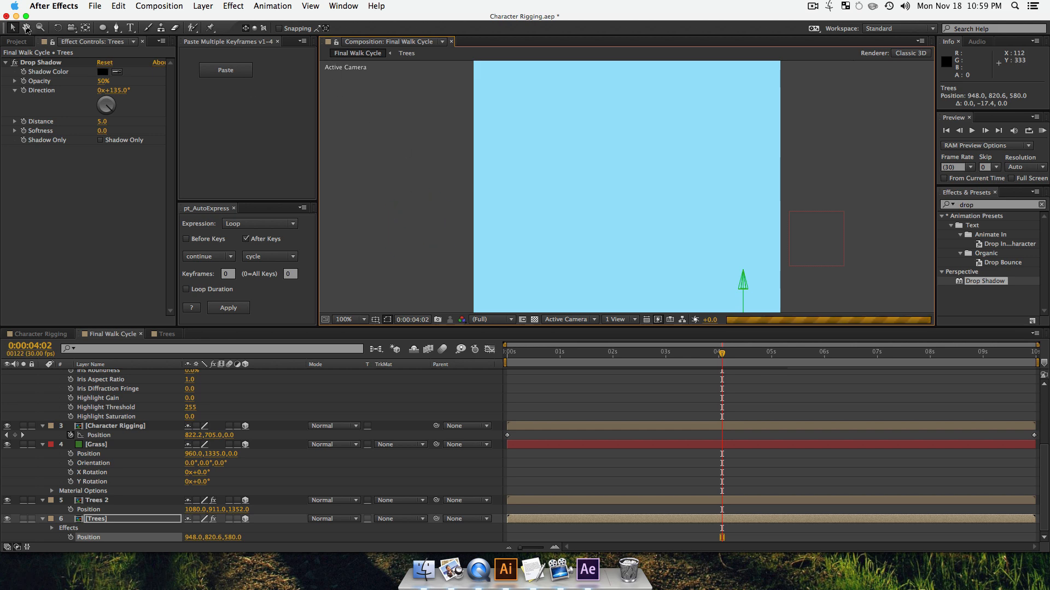
double_click(27, 27)
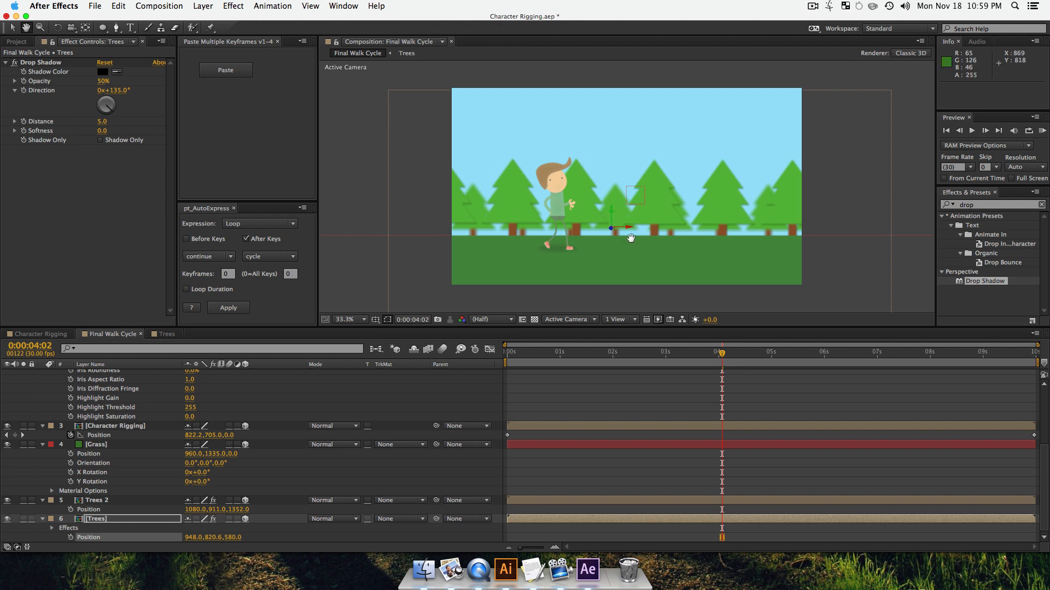
- Inspect the character up close against the blurred trees to check the depth-of-field focus
key("z")
left_click(586, 159)
left_click(583, 162)
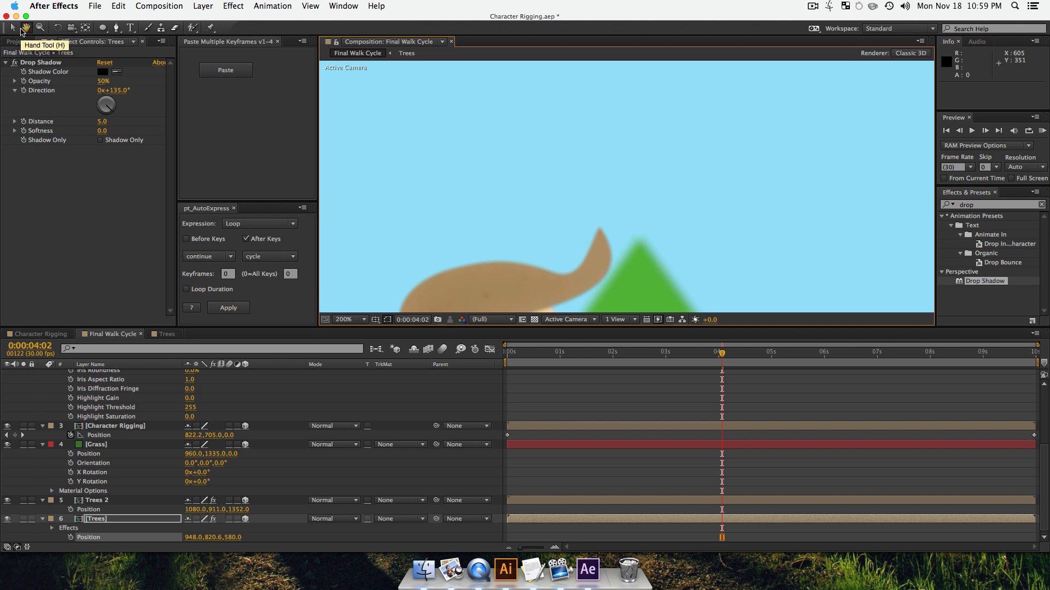
double_click(26, 28)
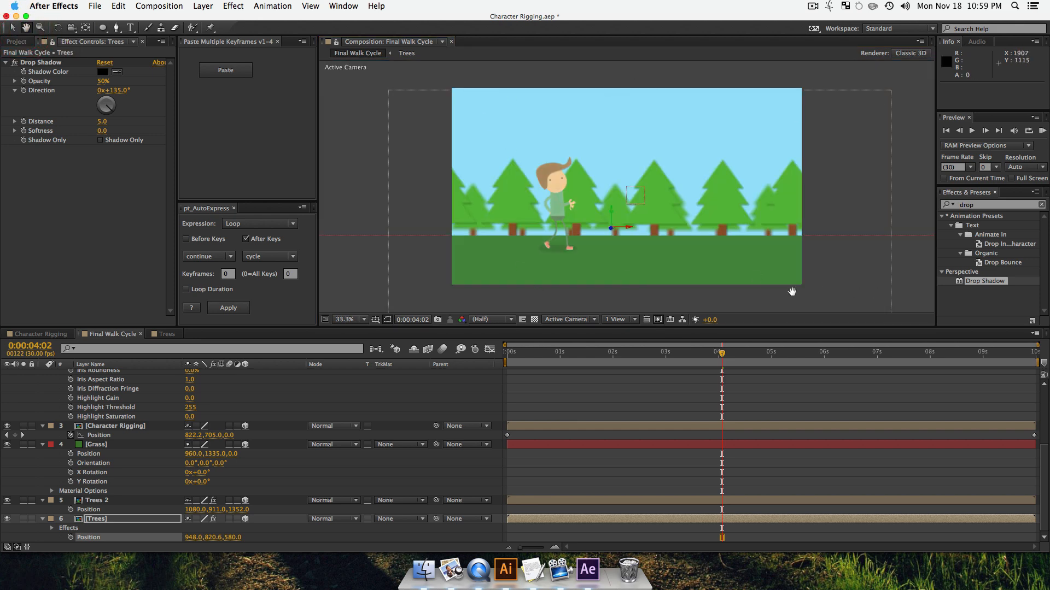
key("z")
left_click_drag(509, 143, 651, 239)
key("z")
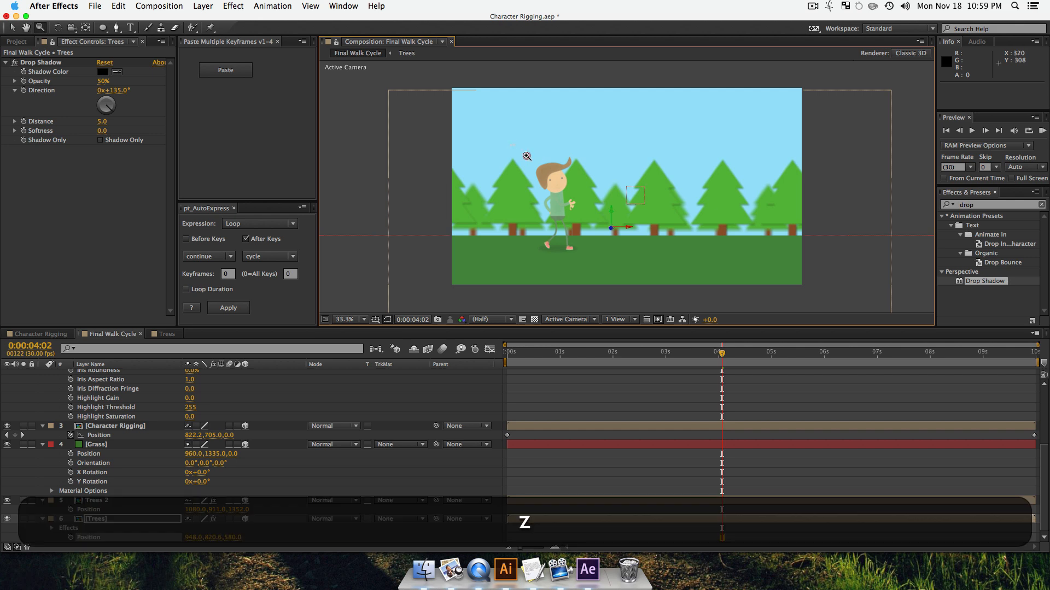
double_click(553, 176)
key("h")
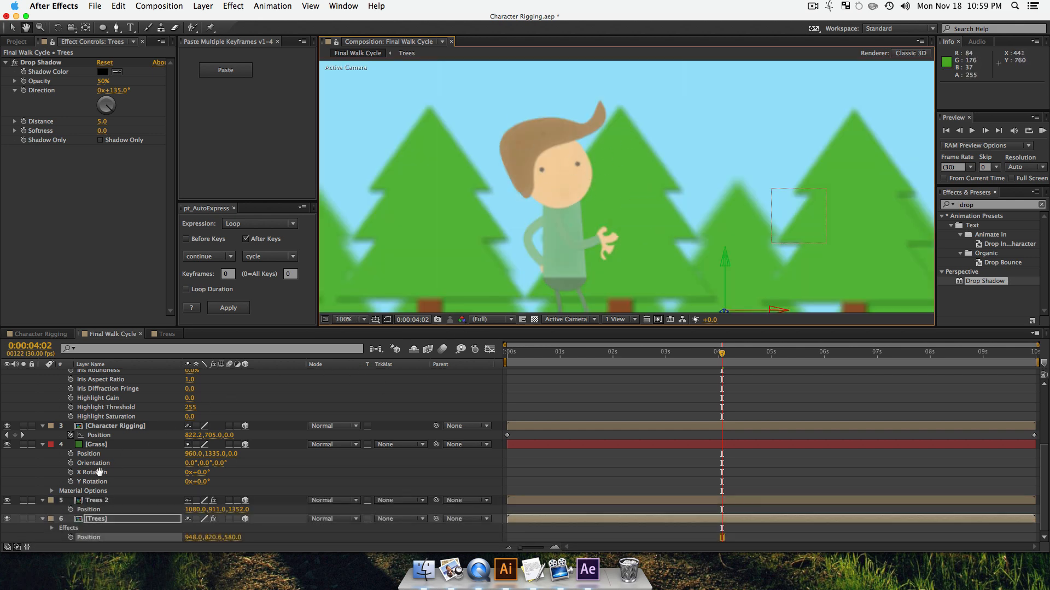
- Set Camera 1's Focus Distance to about 1279.7 pixels so the character is sharp and the background trees are blurred
scroll(117, 406, "up", 5)
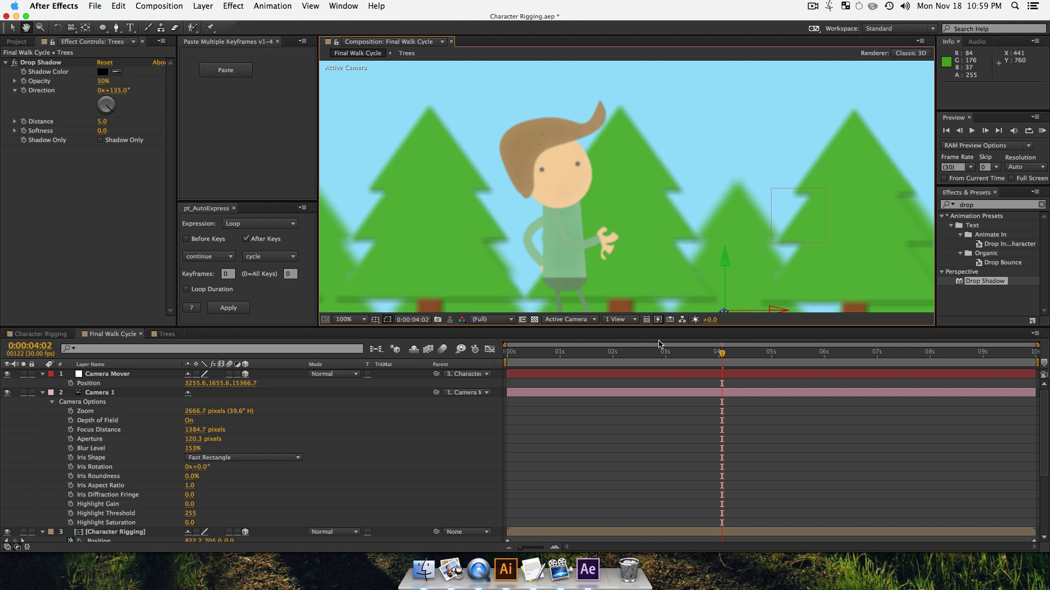
key("v")
left_click(100, 431)
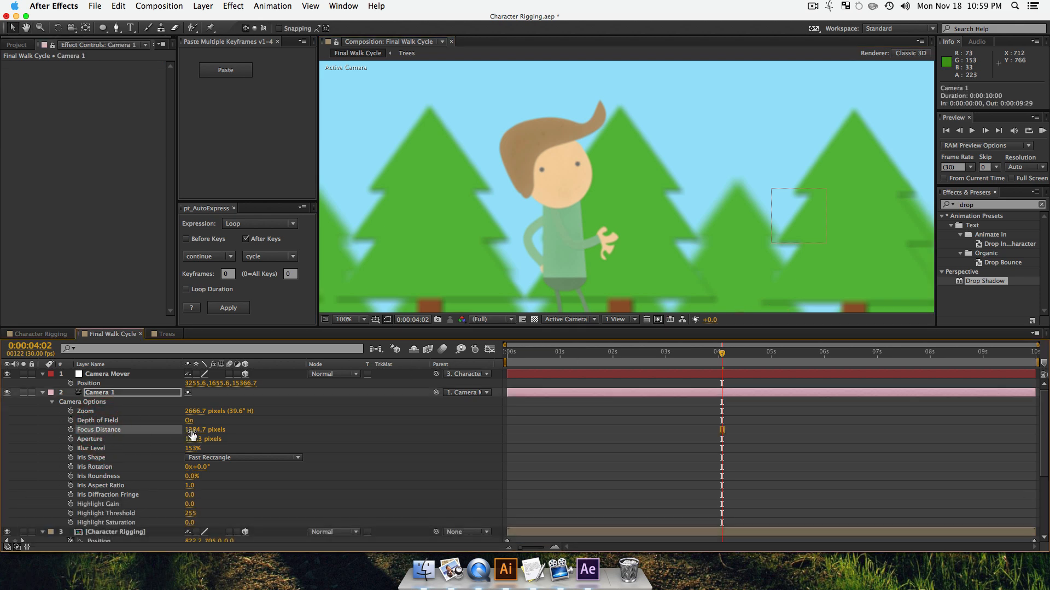
left_click_drag(205, 430, 249, 430)
left_click_drag(348, 429, 420, 428)
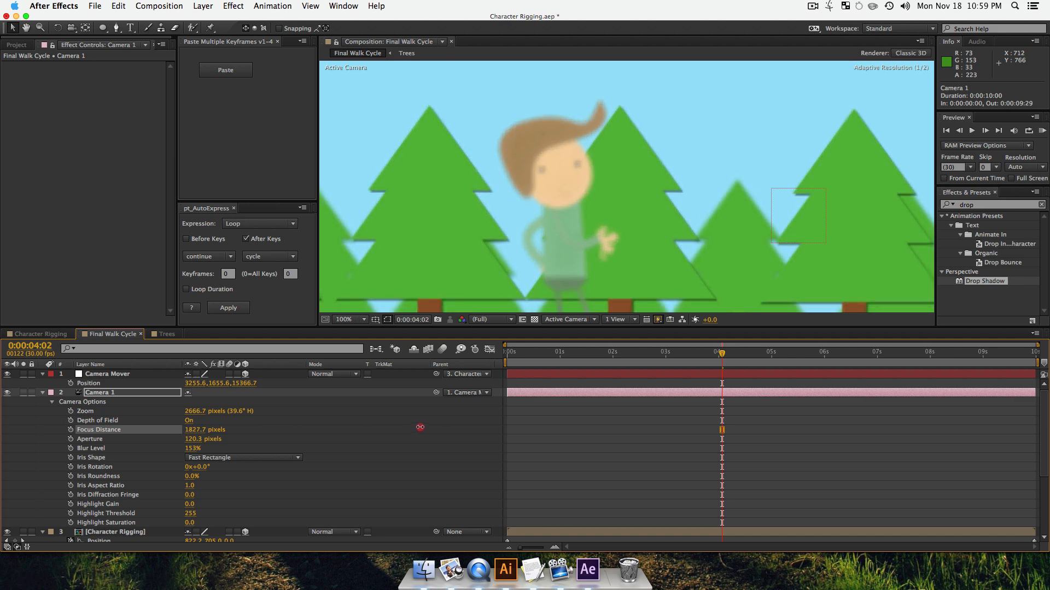
left_click_drag(322, 427, 178, 435)
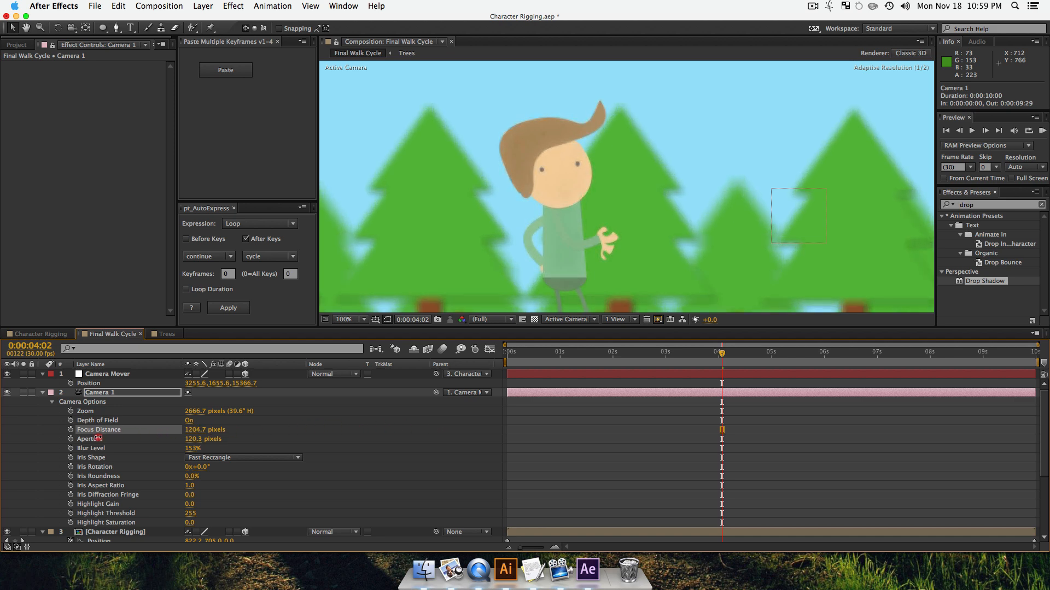
left_click_drag(110, 440, 488, 430)
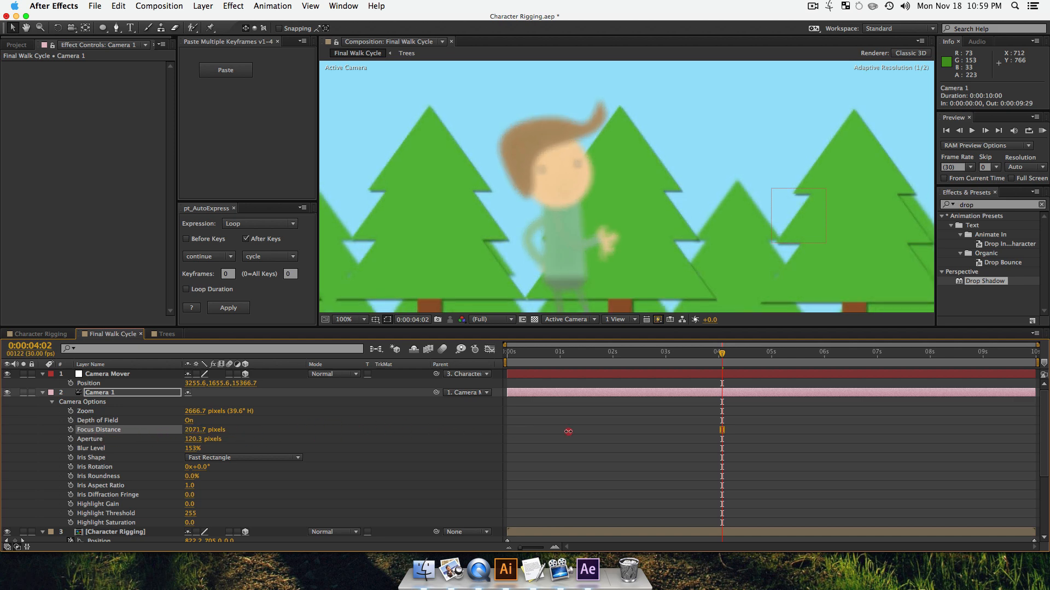
left_click_drag(374, 432, 450, 418)
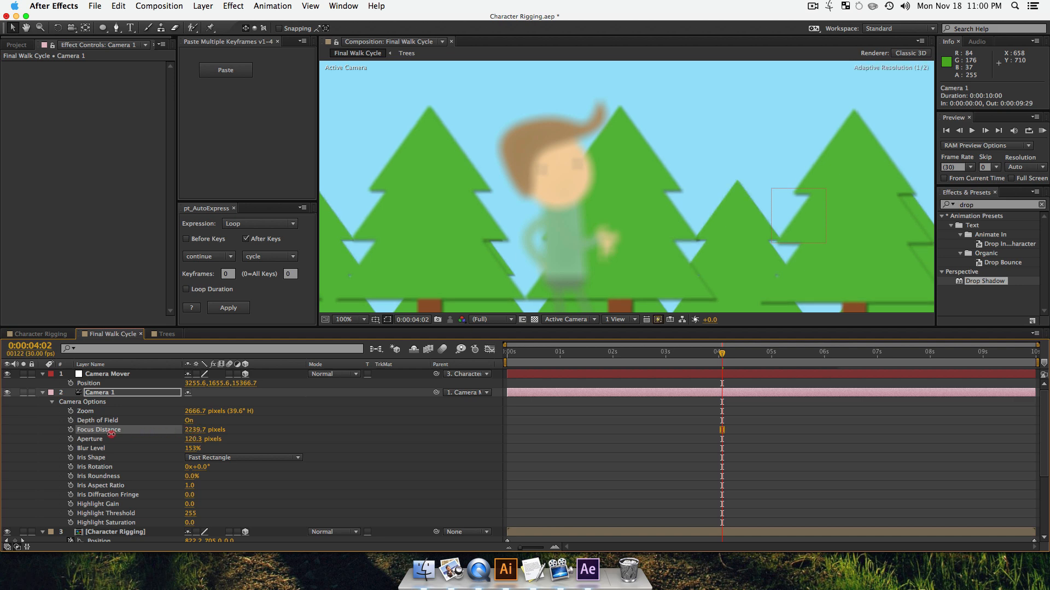
left_click_drag(2, 429, 71, 437)
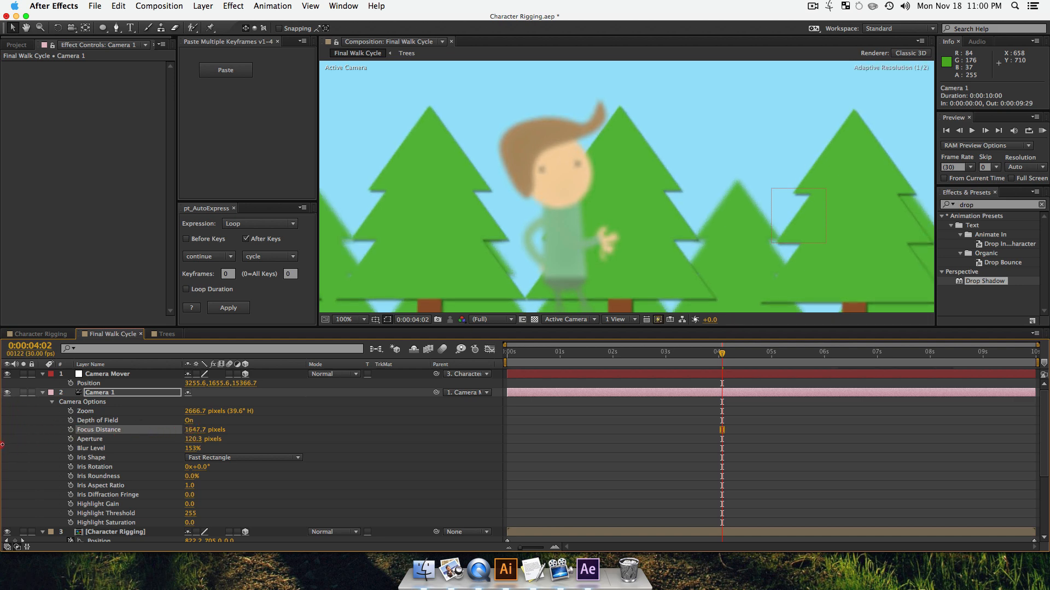
mouse_move(170, 429)
left_mouse_down()
mouse_move(41, 438)
mouse_move(22, 421)
mouse_move(168, 447)
left_mouse_up()
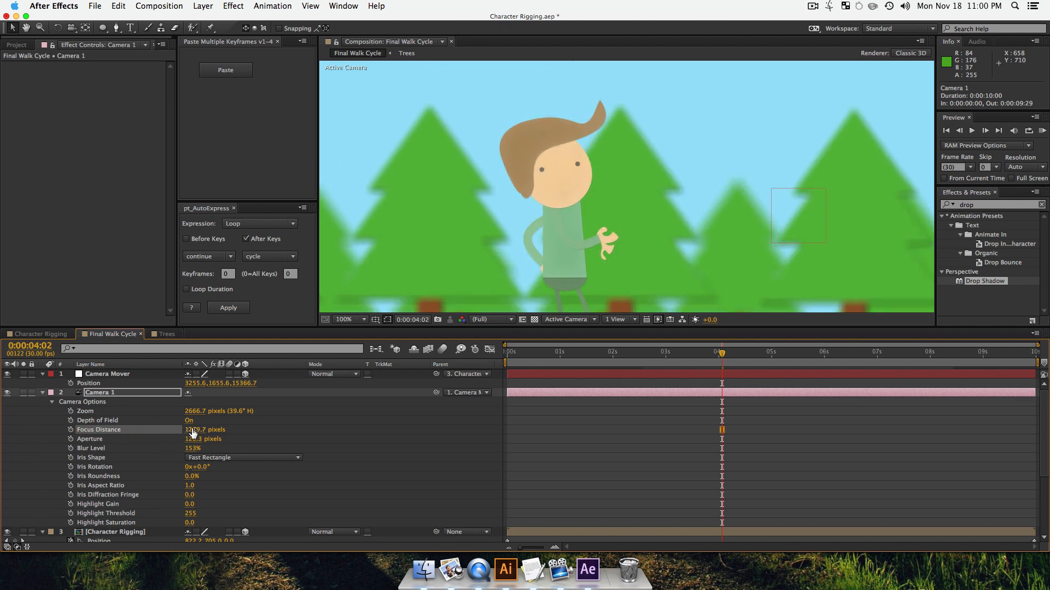
left_click(195, 429)
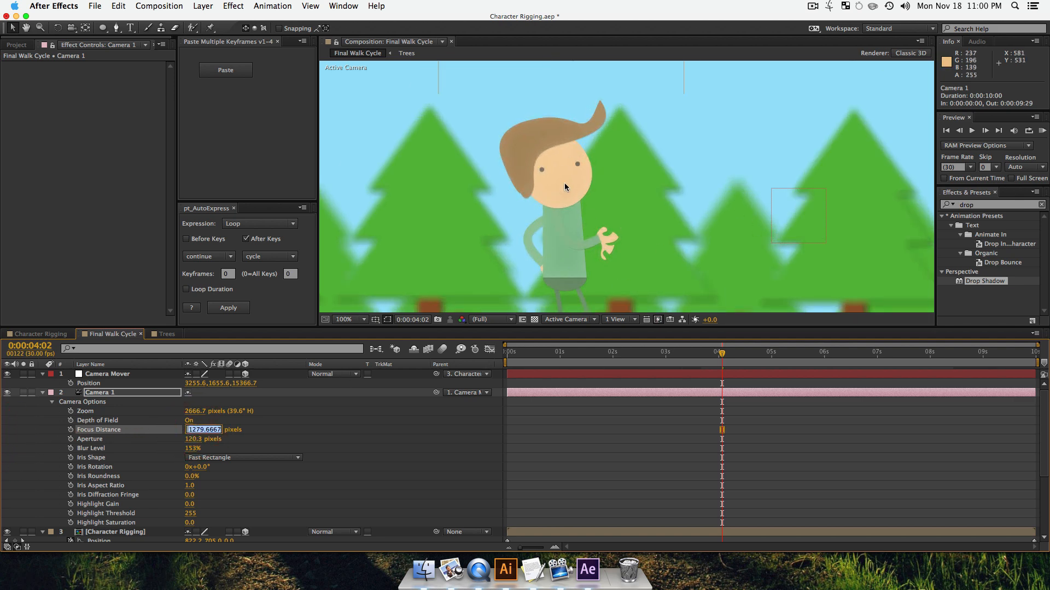
type("0")
left_click(661, 218)
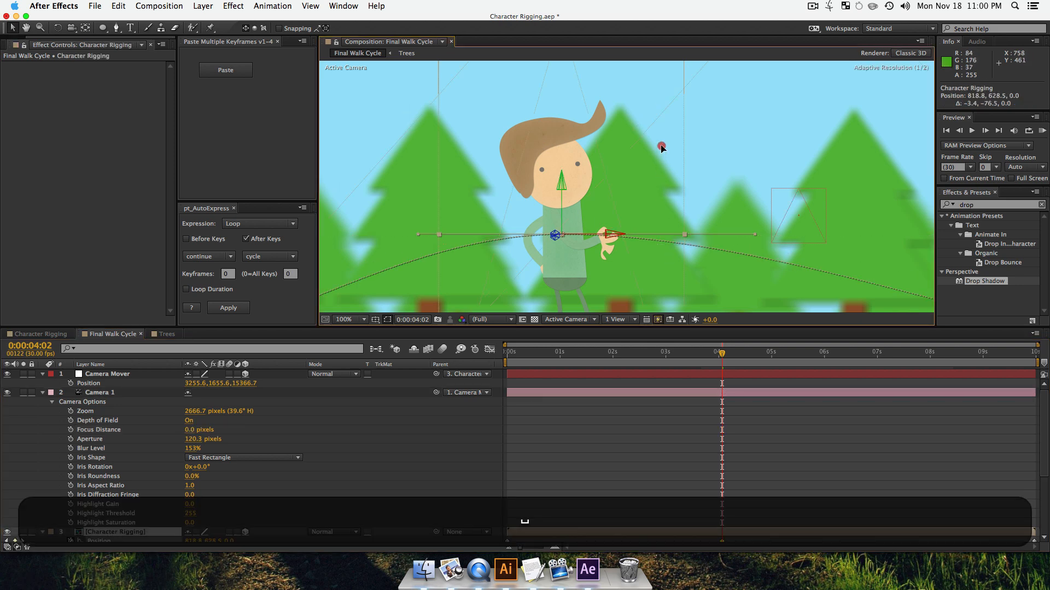
left_click(661, 146)
key("super+z")
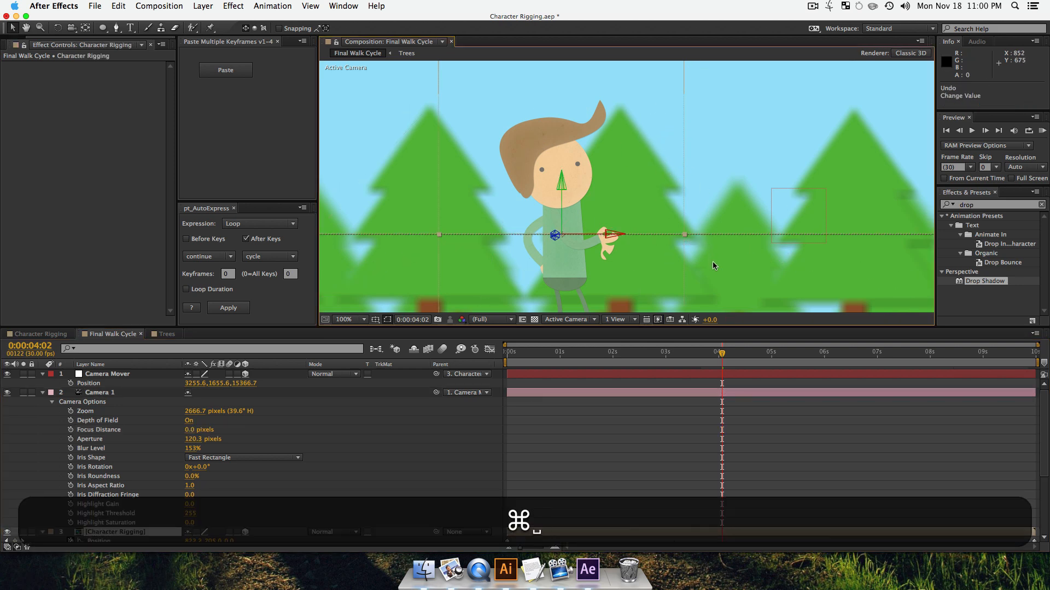
key("space")
left_click_drag(714, 273, 703, 188)
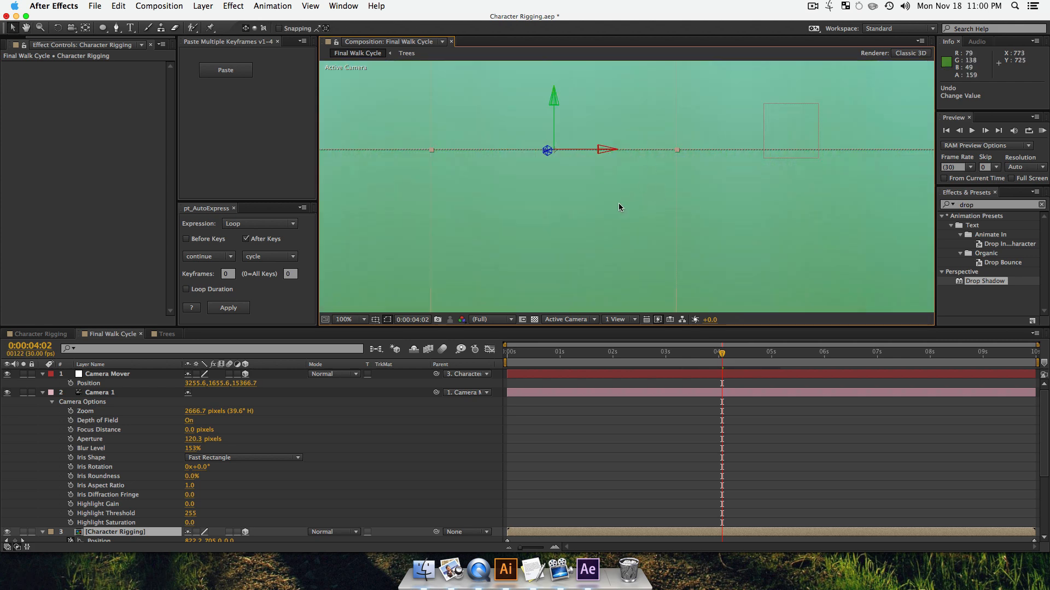
double_click(27, 27)
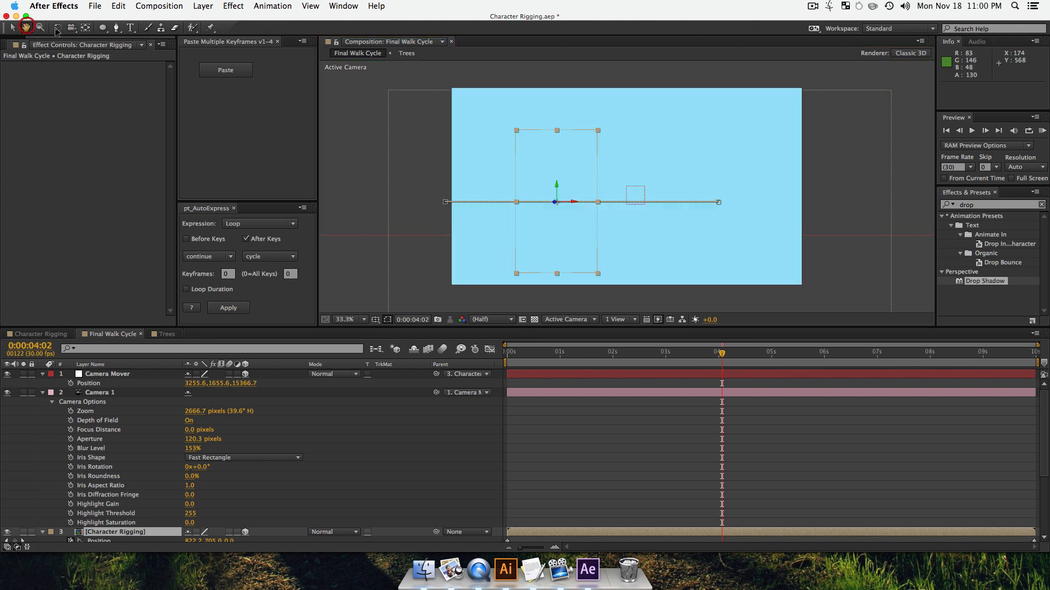
key("cmd+z")
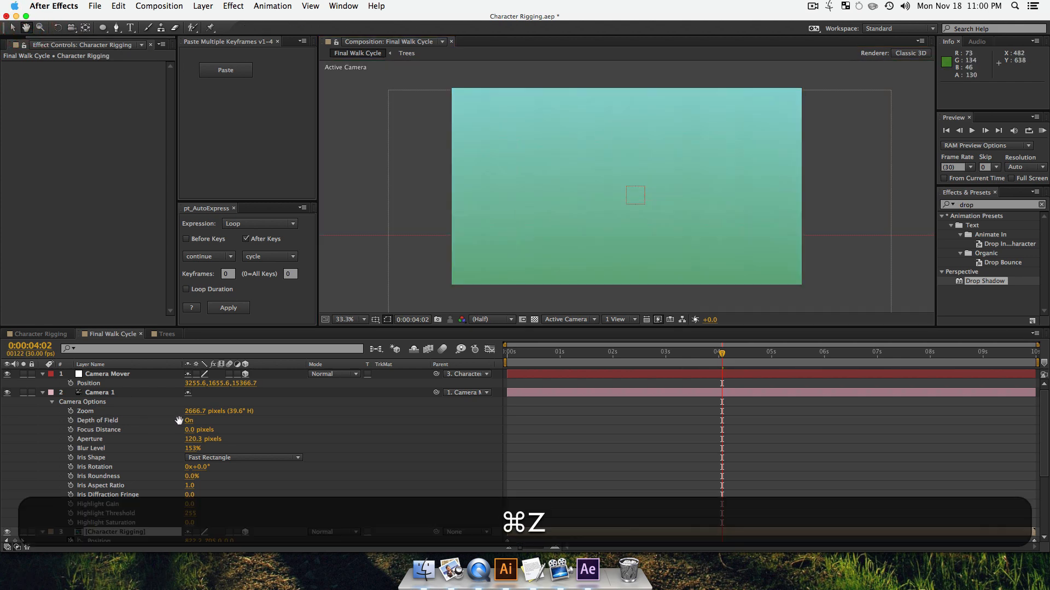
- Examine the character up close and in the wider frame to check its sharpness against the blurred trees
key("z")
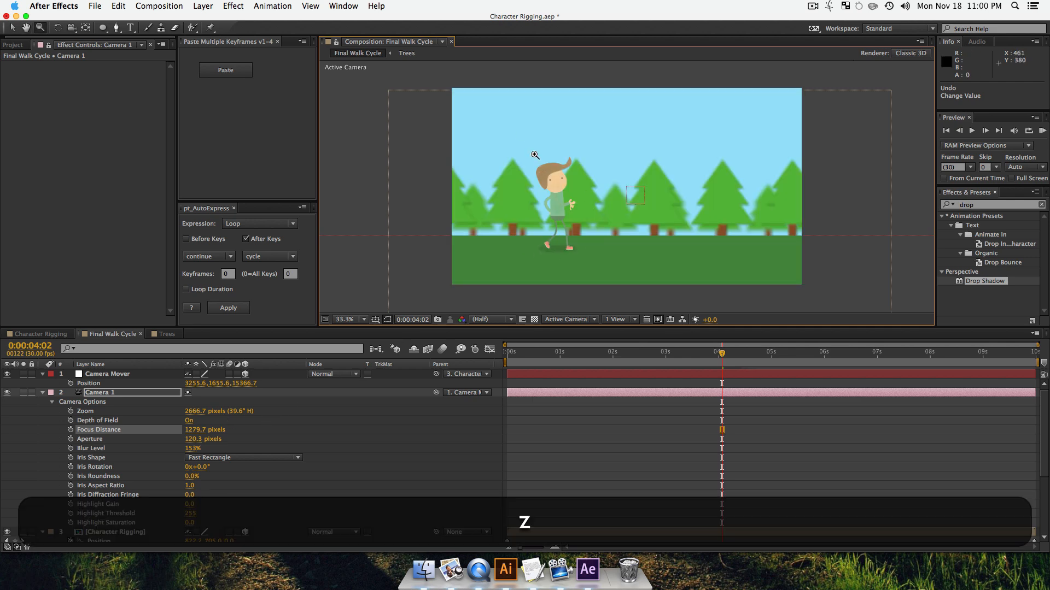
left_click(626, 268)
key("z")
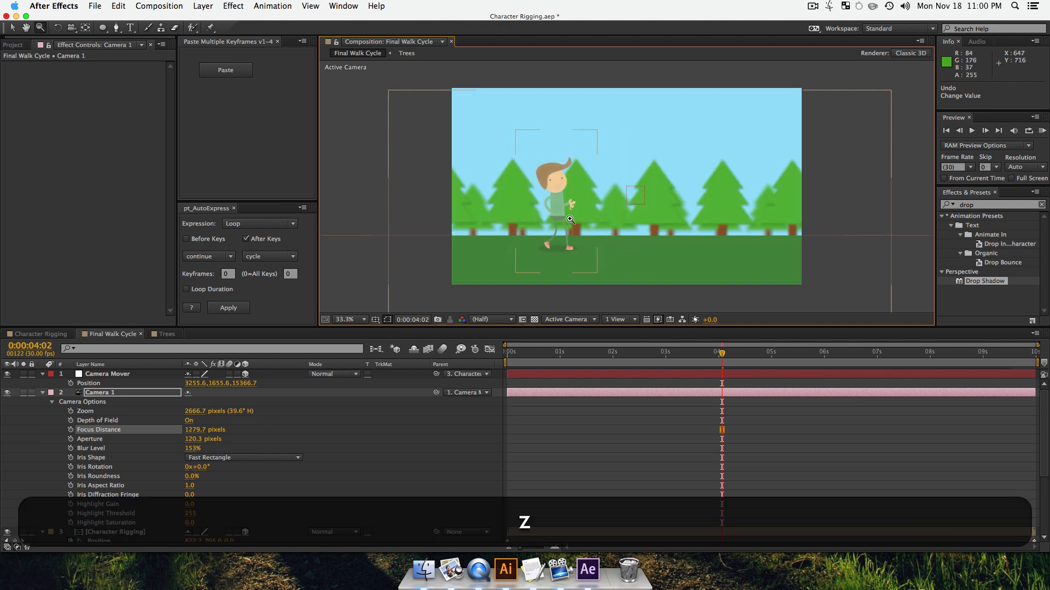
left_click(569, 218)
left_click(569, 218)
key("space")
left_click_drag(661, 179, 661, 226)
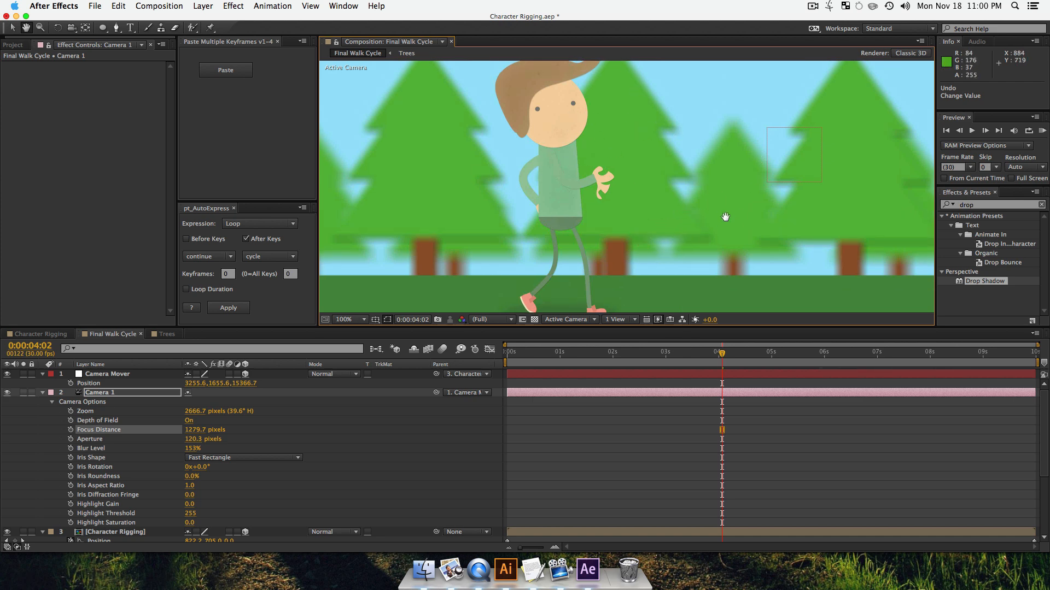
key("z")
left_click(615, 241, "alt")
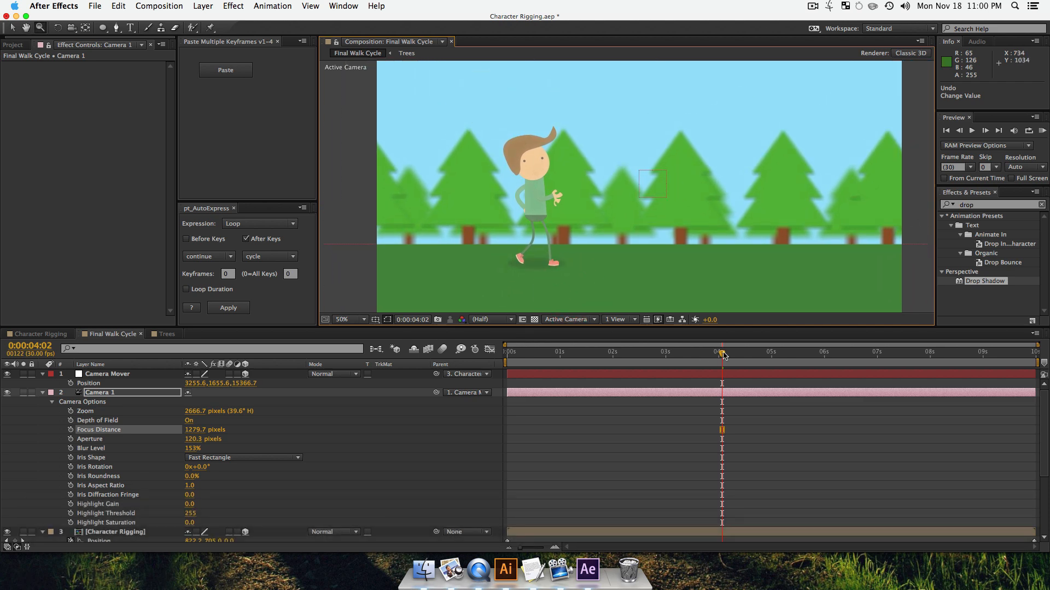
- Collapse Camera 1's properties and preview the finished walk cycle from the first frame
left_click_drag(721, 352, 463, 363)
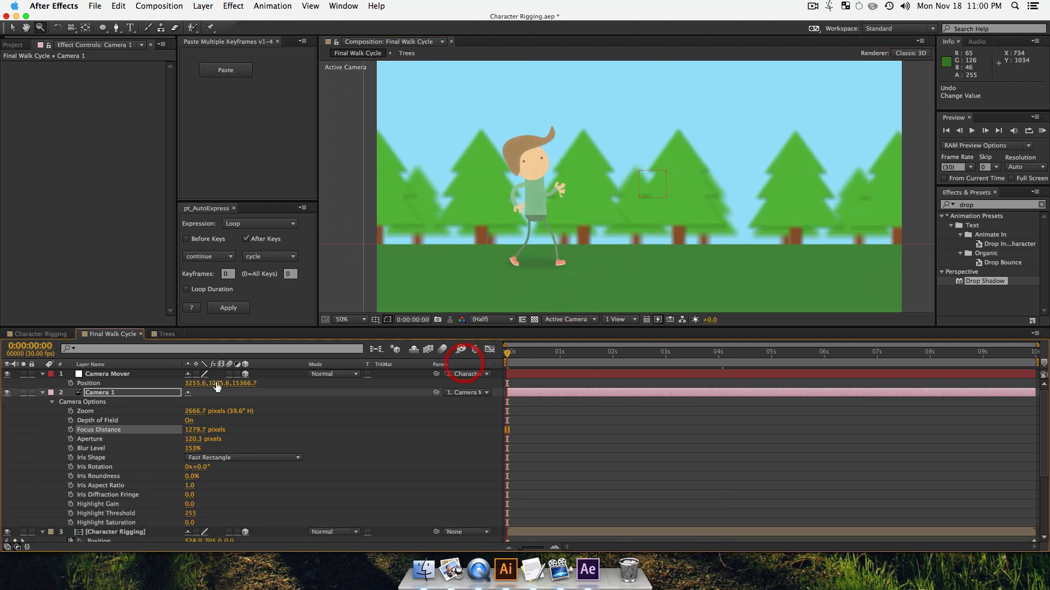
left_click(42, 393)
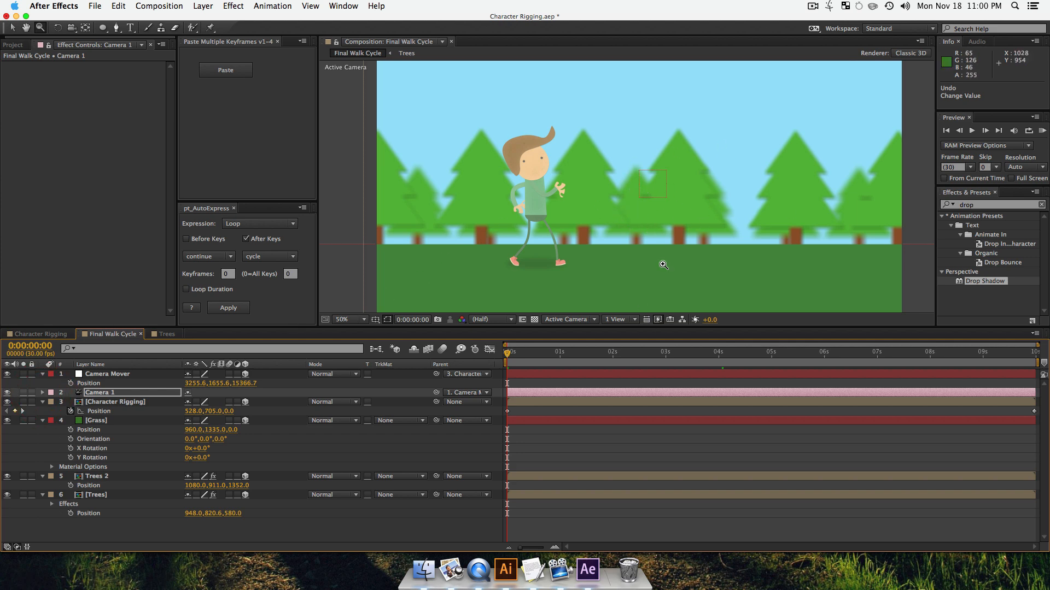
key("space")
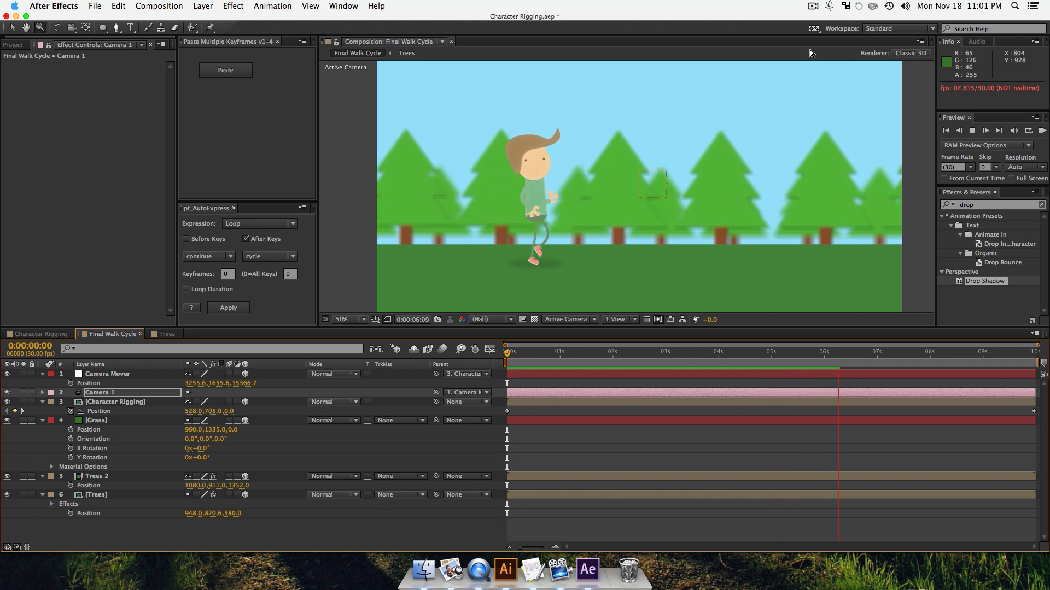
left_click(813, 7)
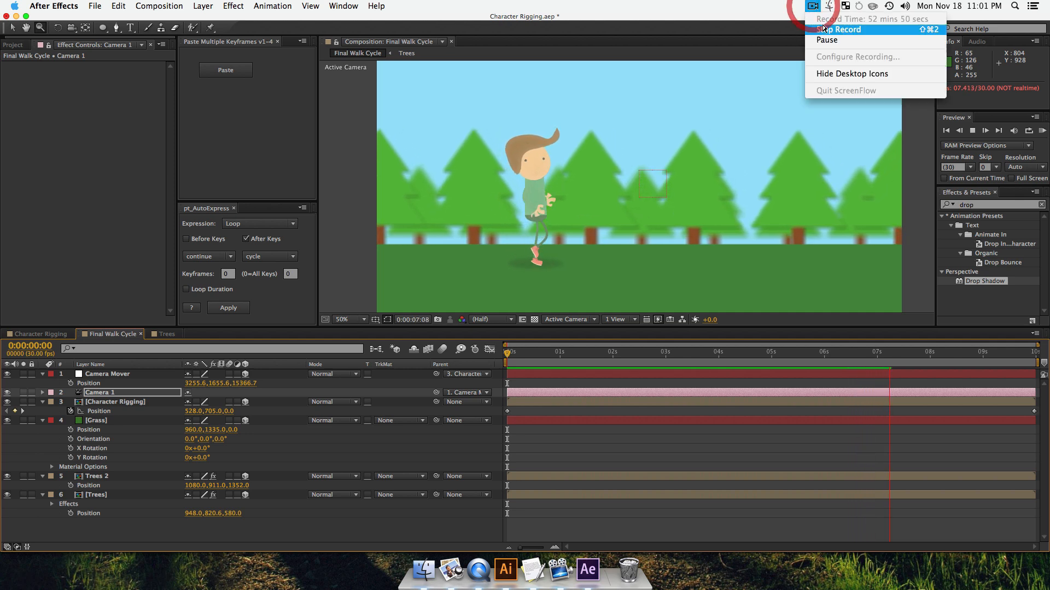